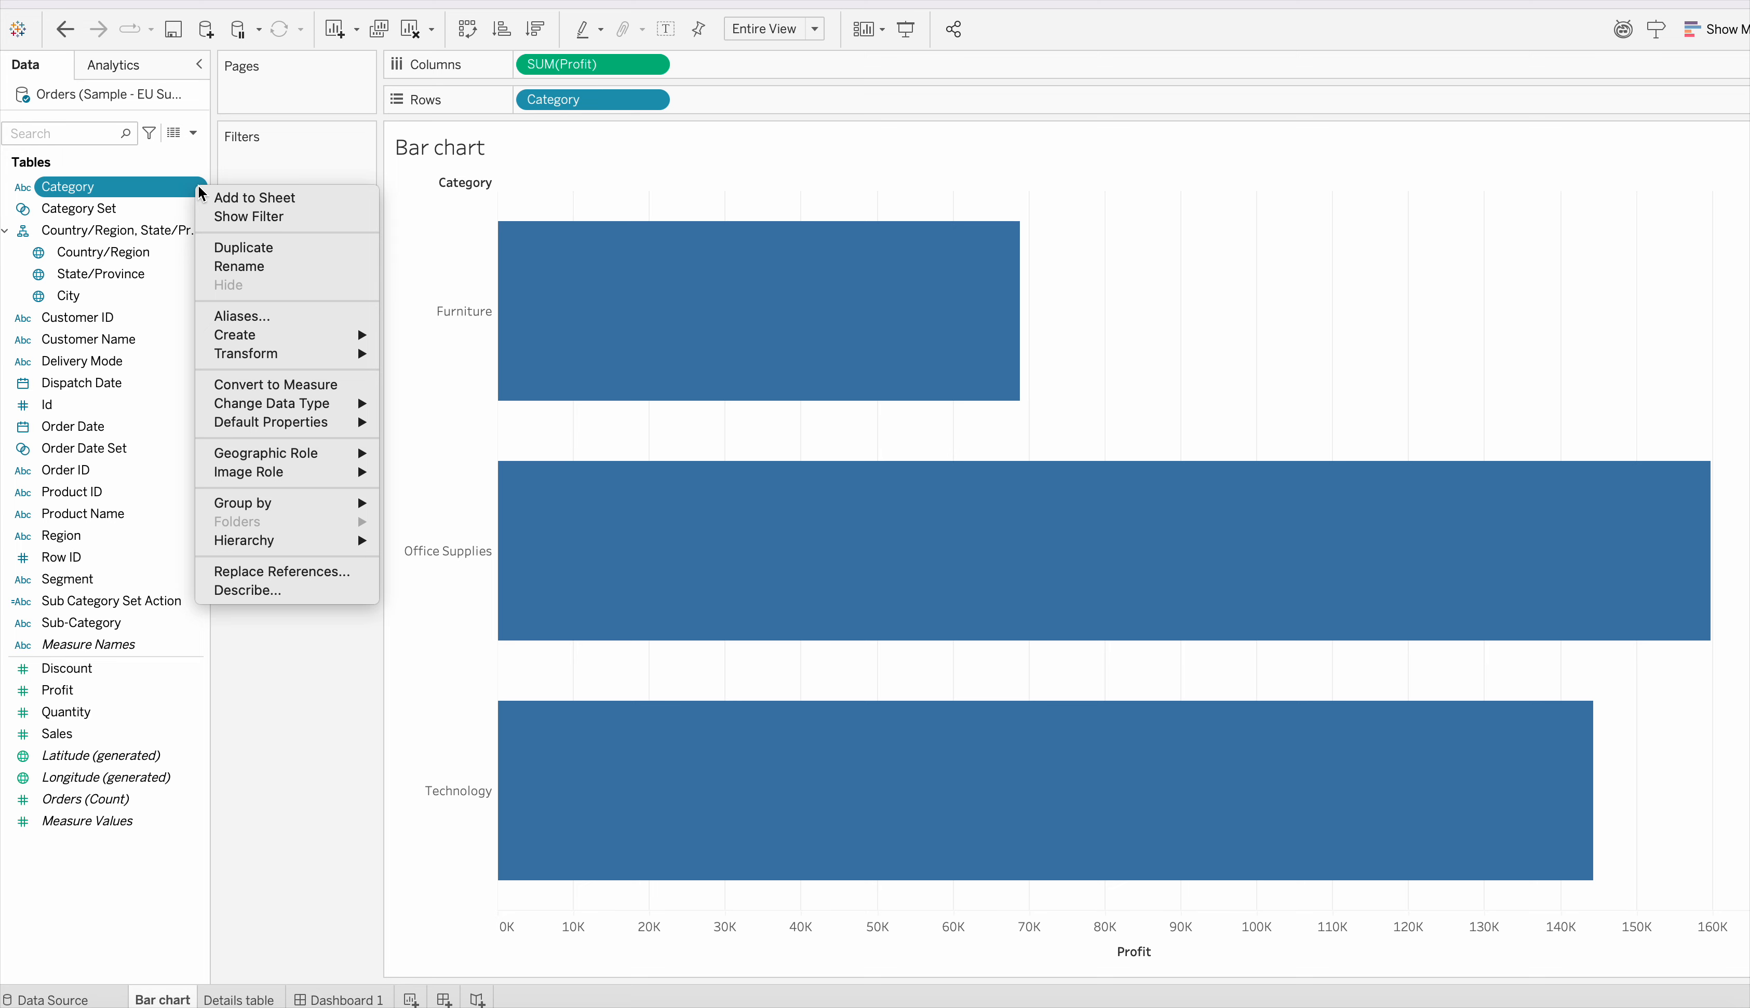
{"action": "mouse_move", "coordinate": [294, 338]}
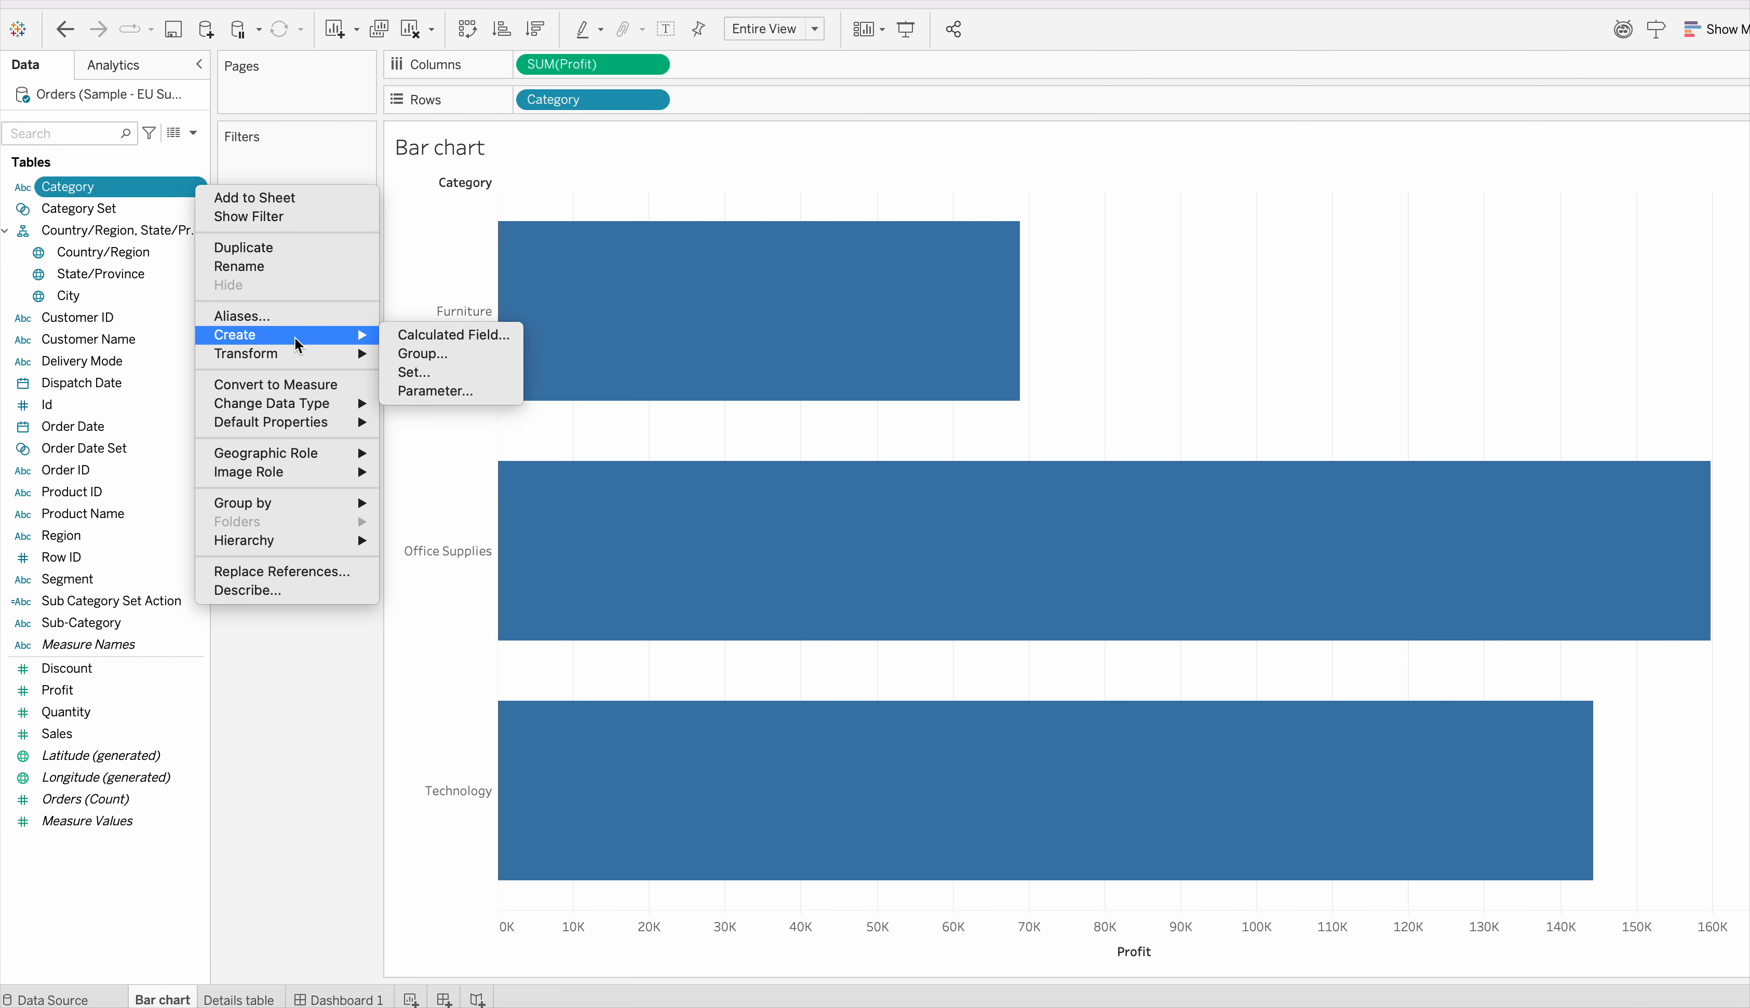
{"action": "left_click", "coordinate": [416, 373]}
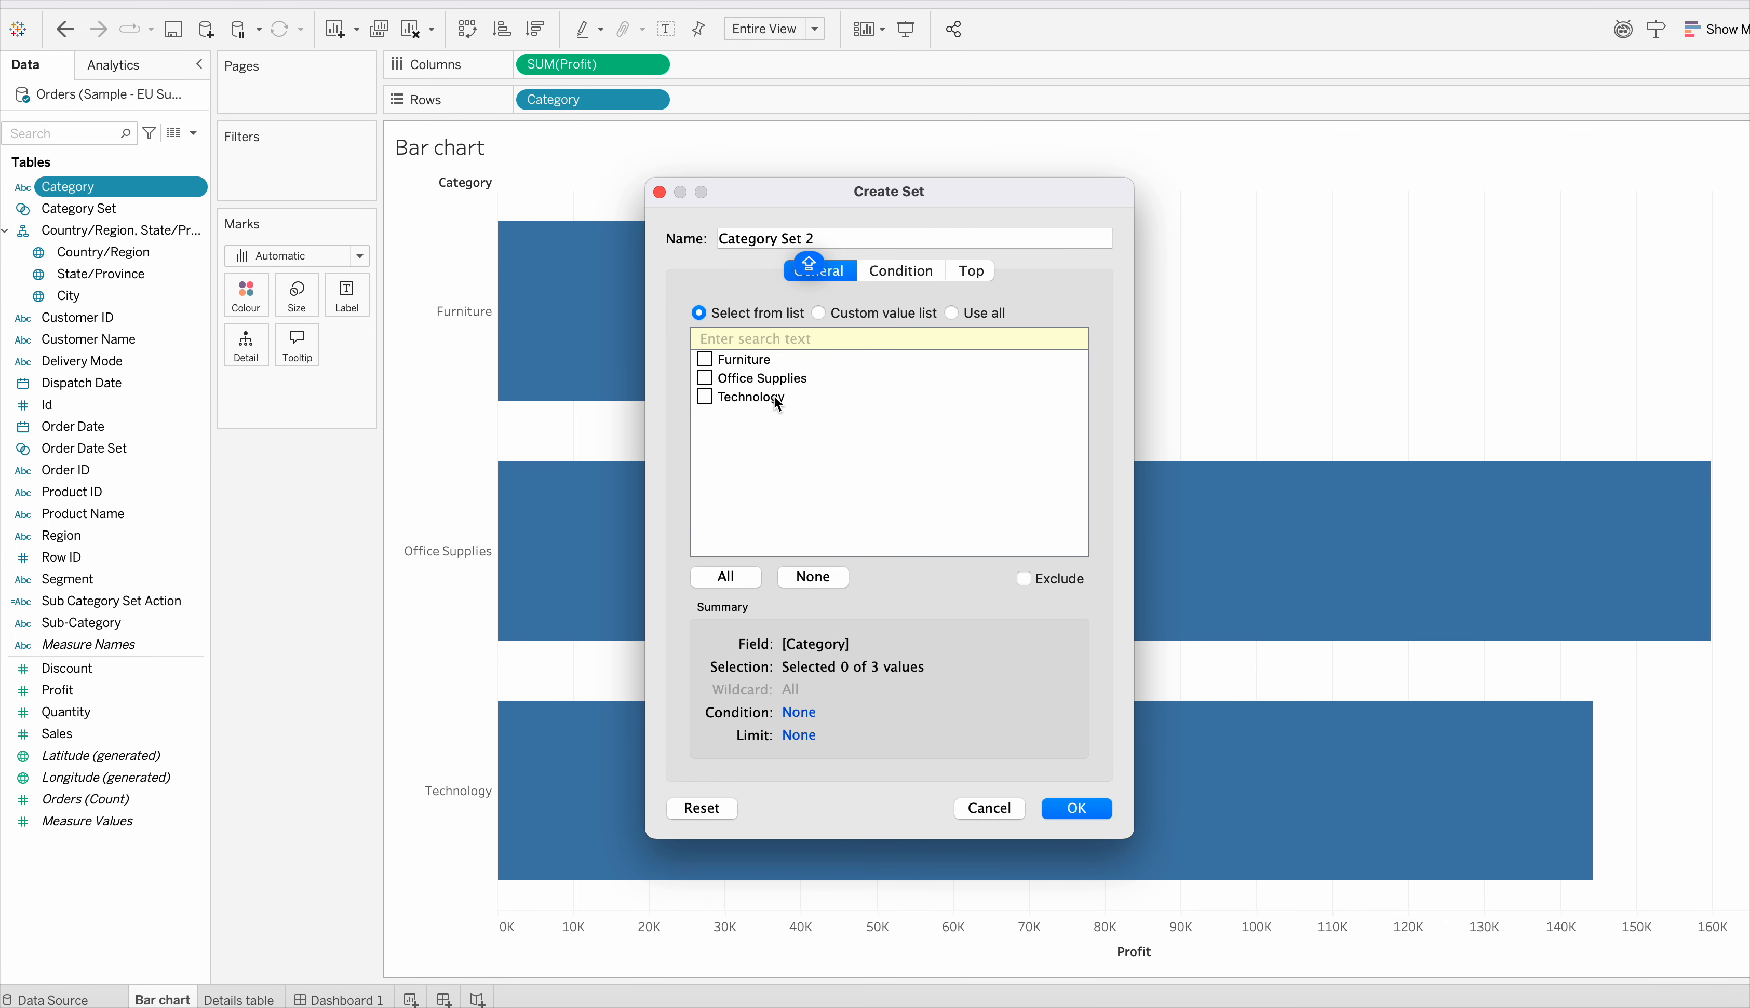
{"action": "left_click", "coordinate": [952, 313]}
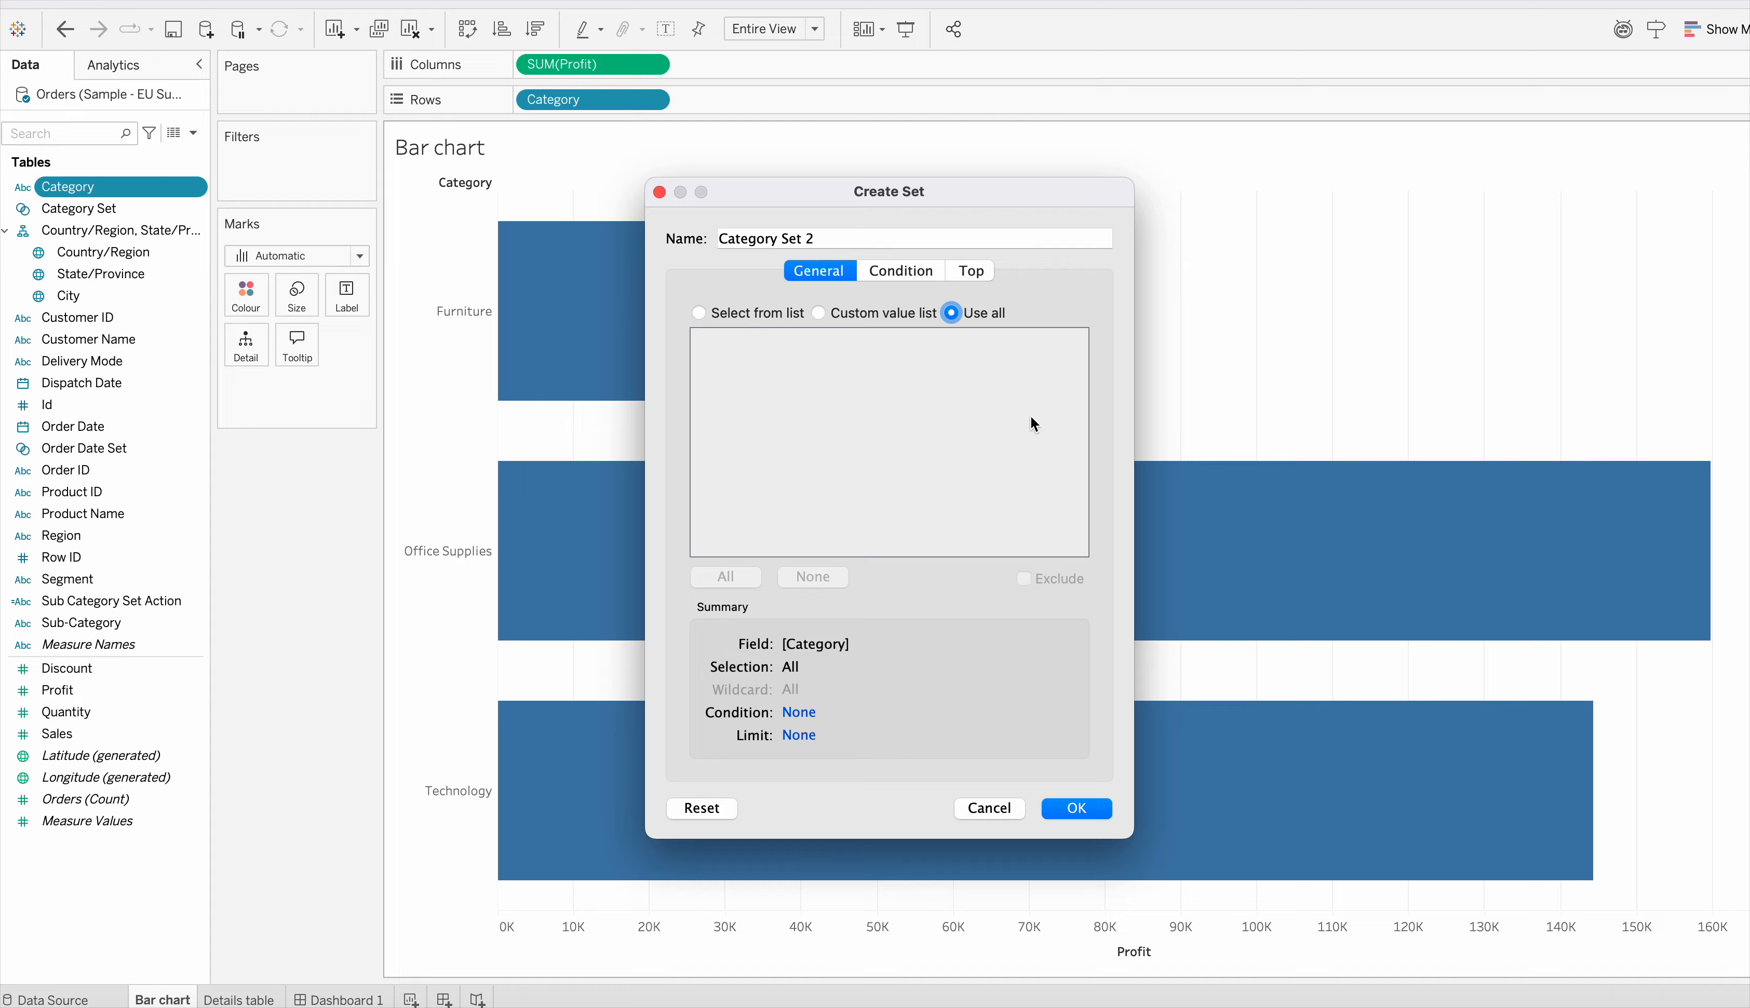
{"action": "left_click", "coordinate": [1002, 807]}
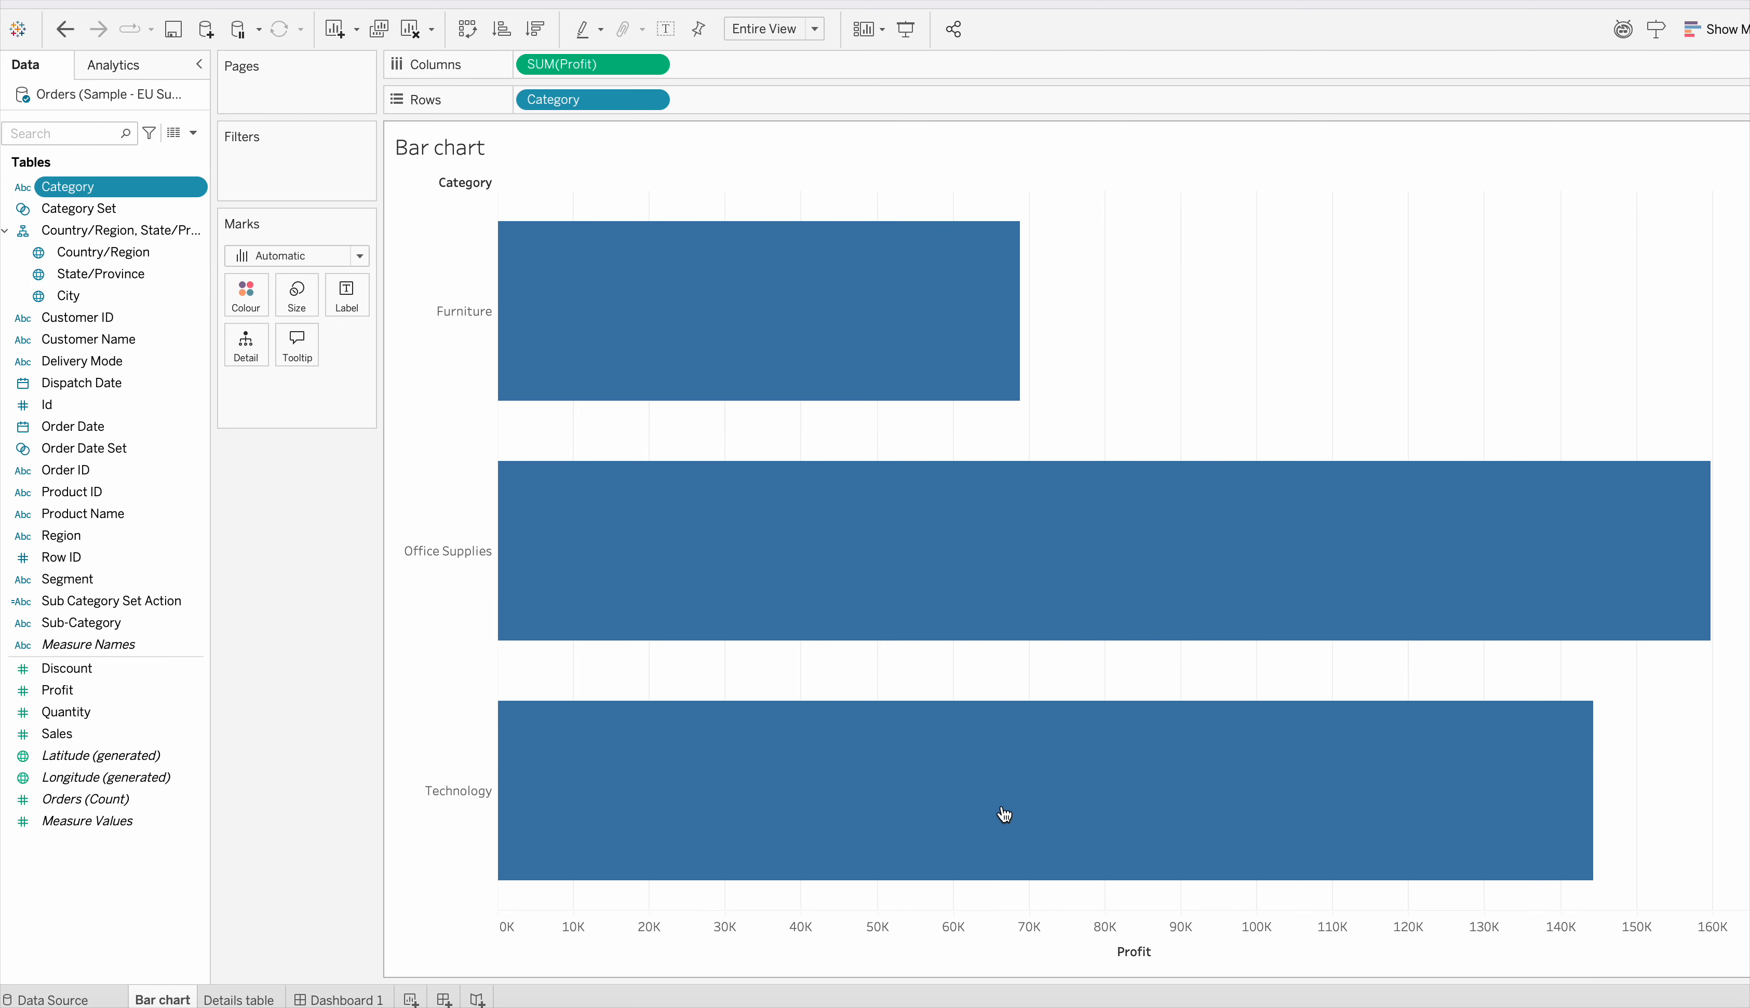
Step: Edit the existing Category Set so that it uses all members of the Category field
{"action": "right_click", "coordinate": [194, 210]}
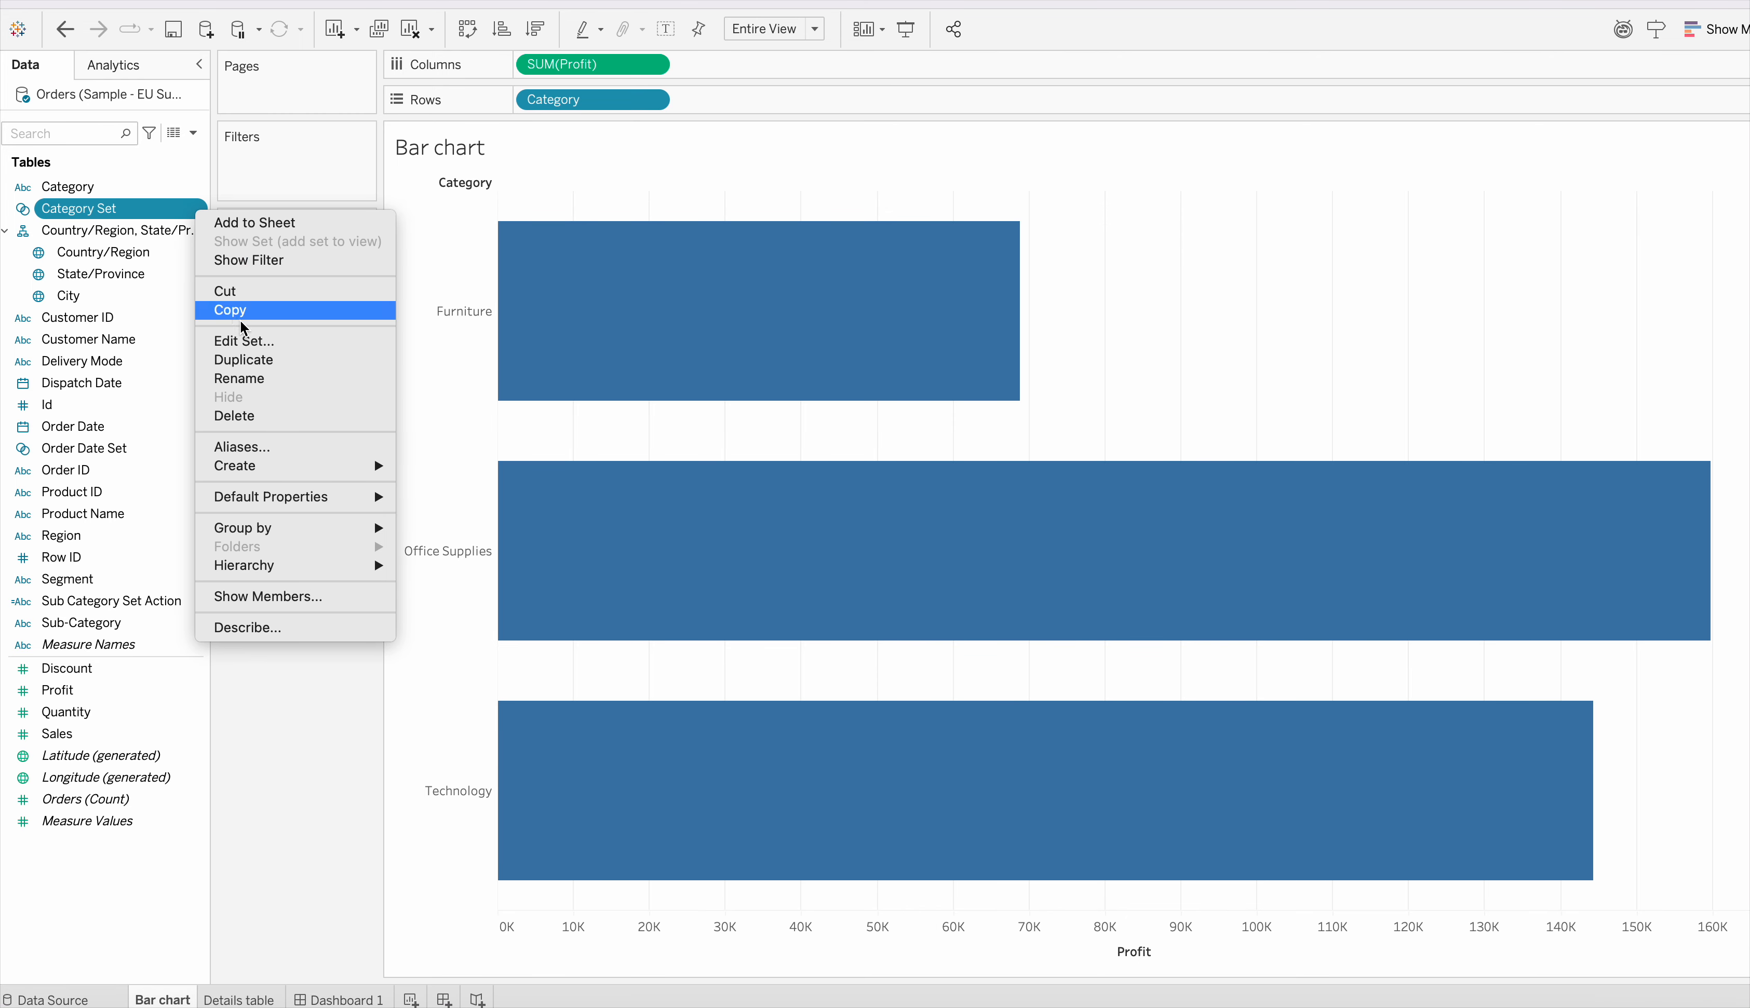
{"action": "left_click", "coordinate": [243, 344]}
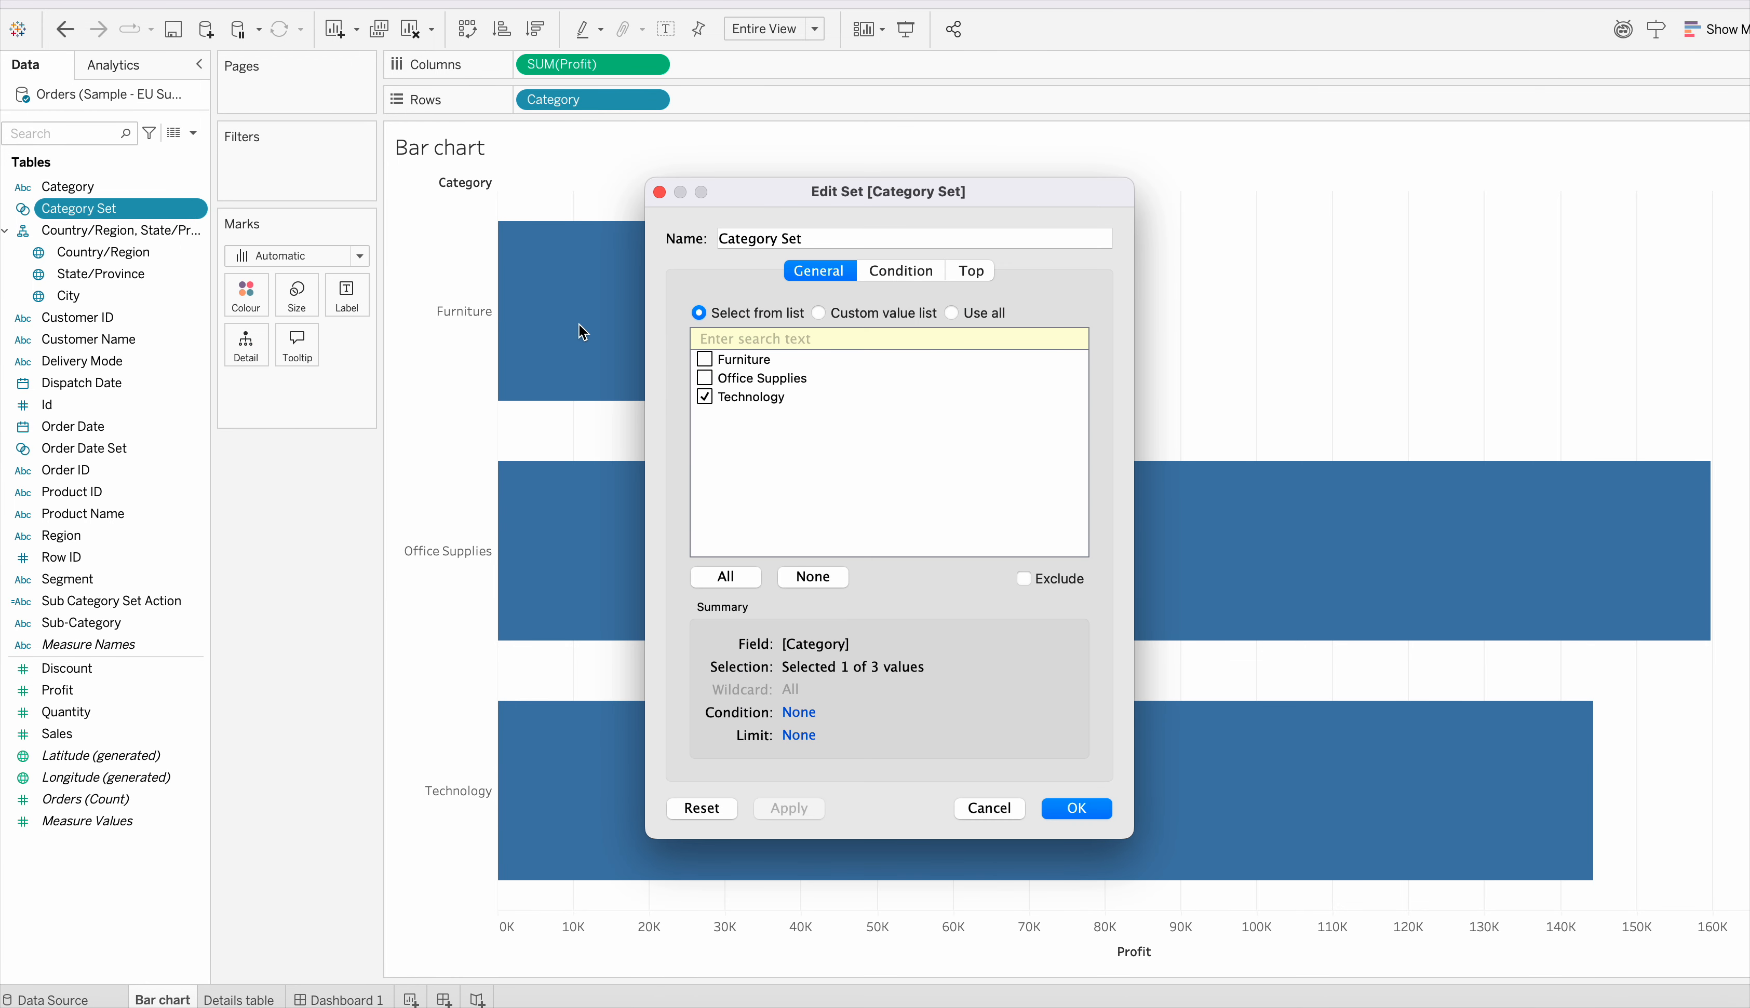
{"action": "left_click", "coordinate": [951, 313]}
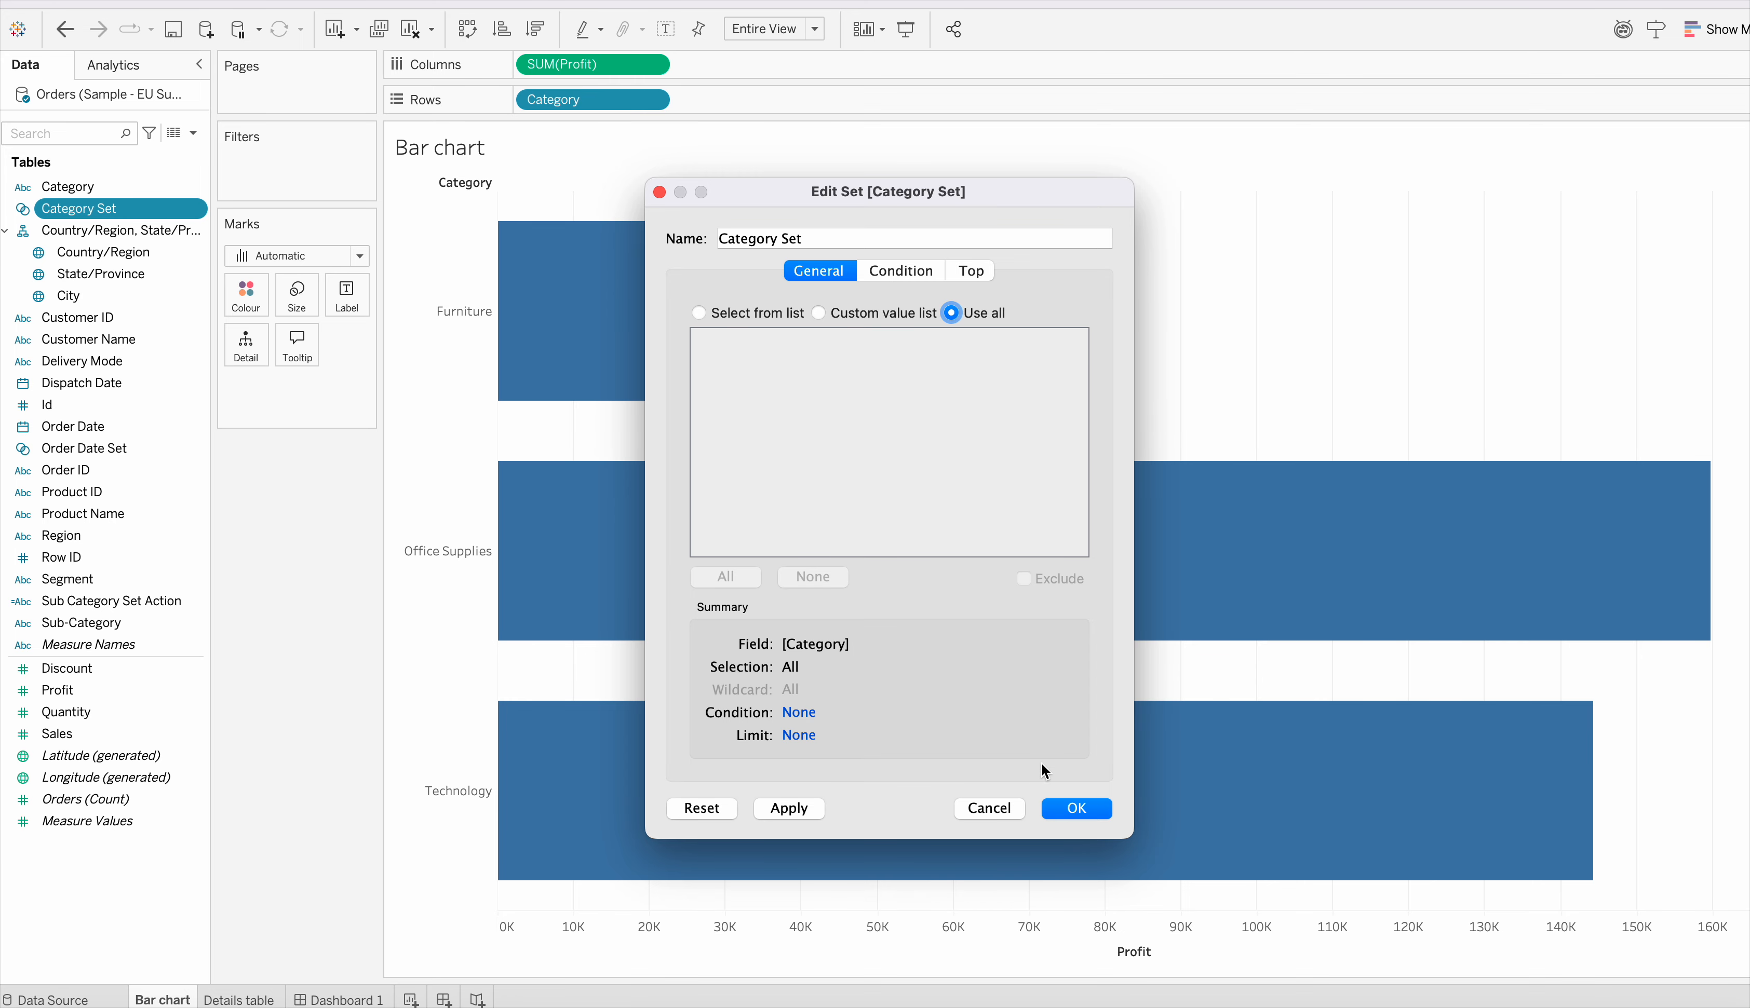
{"action": "left_click", "coordinate": [1076, 810]}
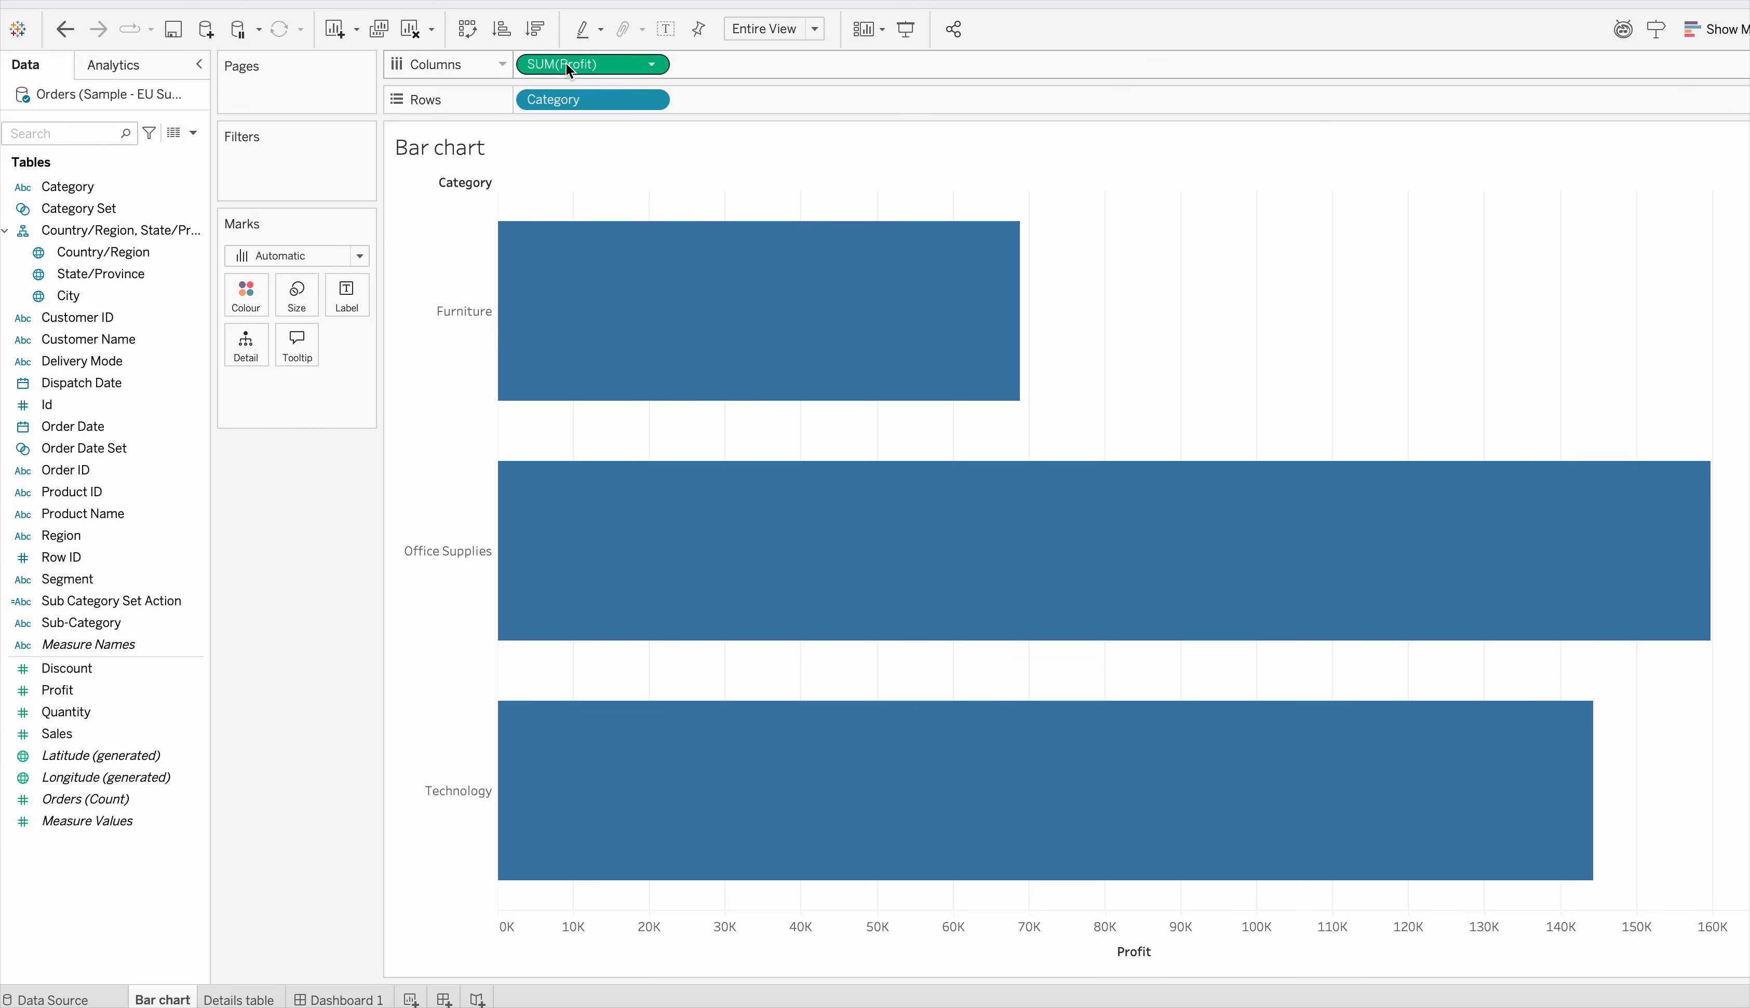
Step: On the Details table sheet, review the formula of the Sub Category Set Action calculated field
{"action": "left_click", "coordinate": [247, 1000]}
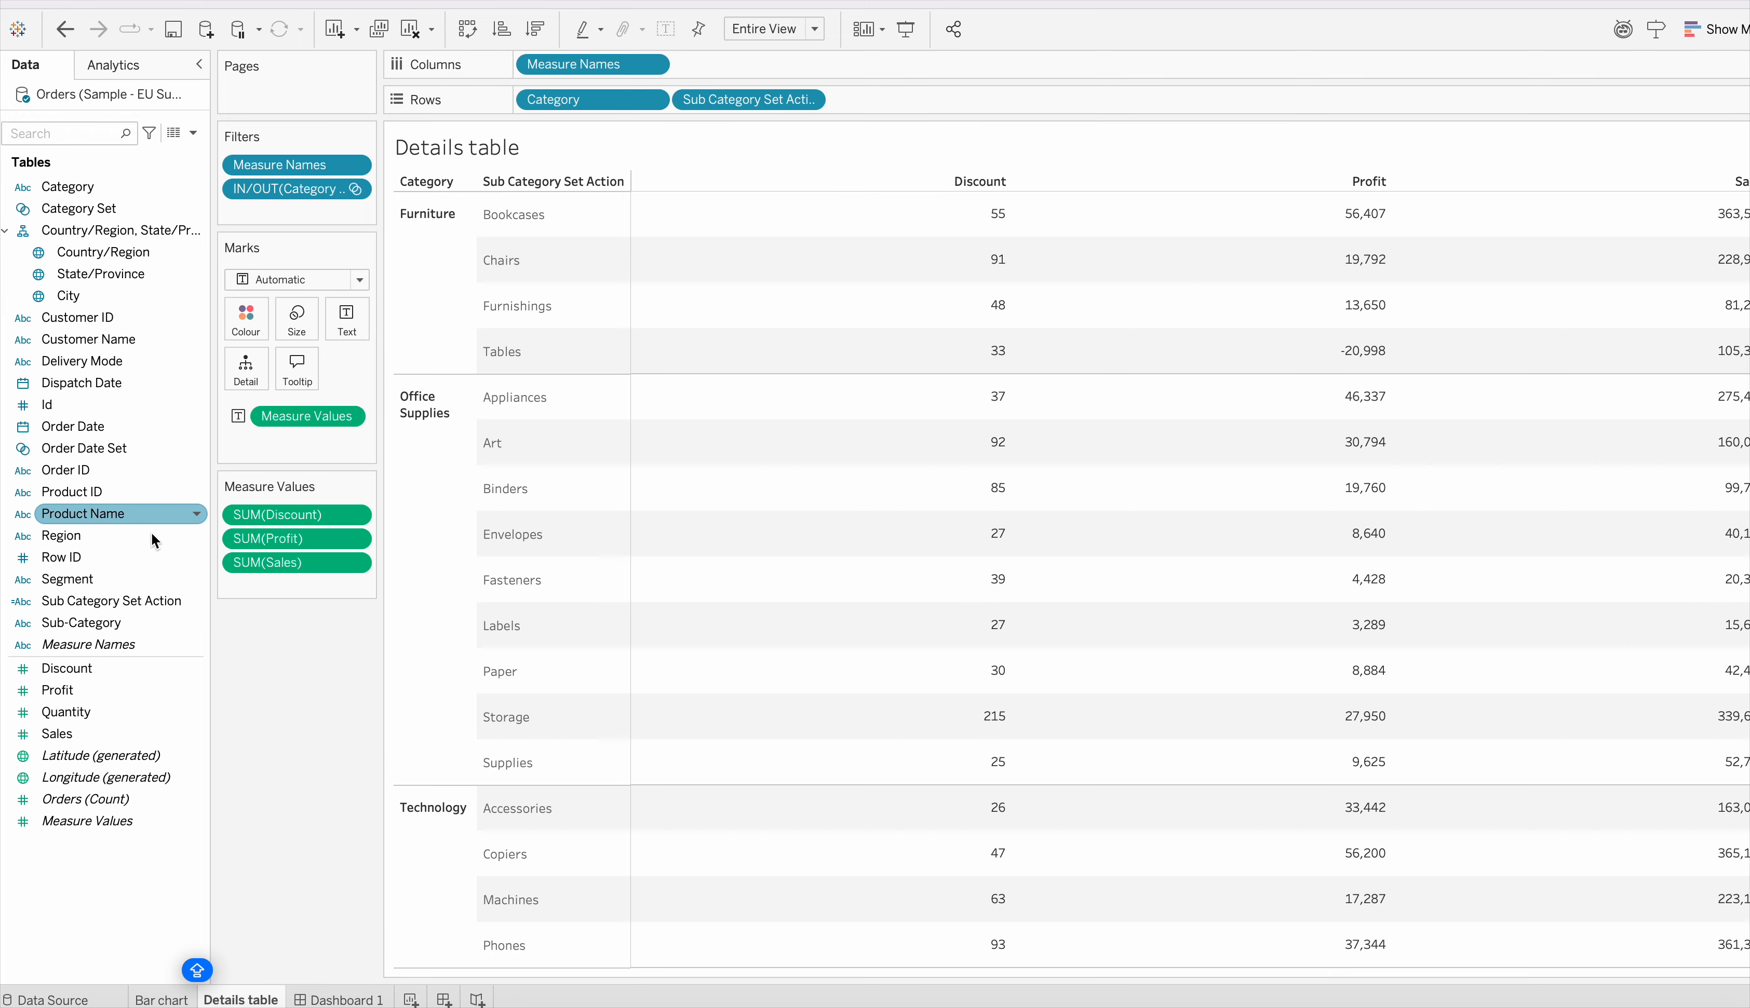
{"action": "left_click", "coordinate": [197, 602]}
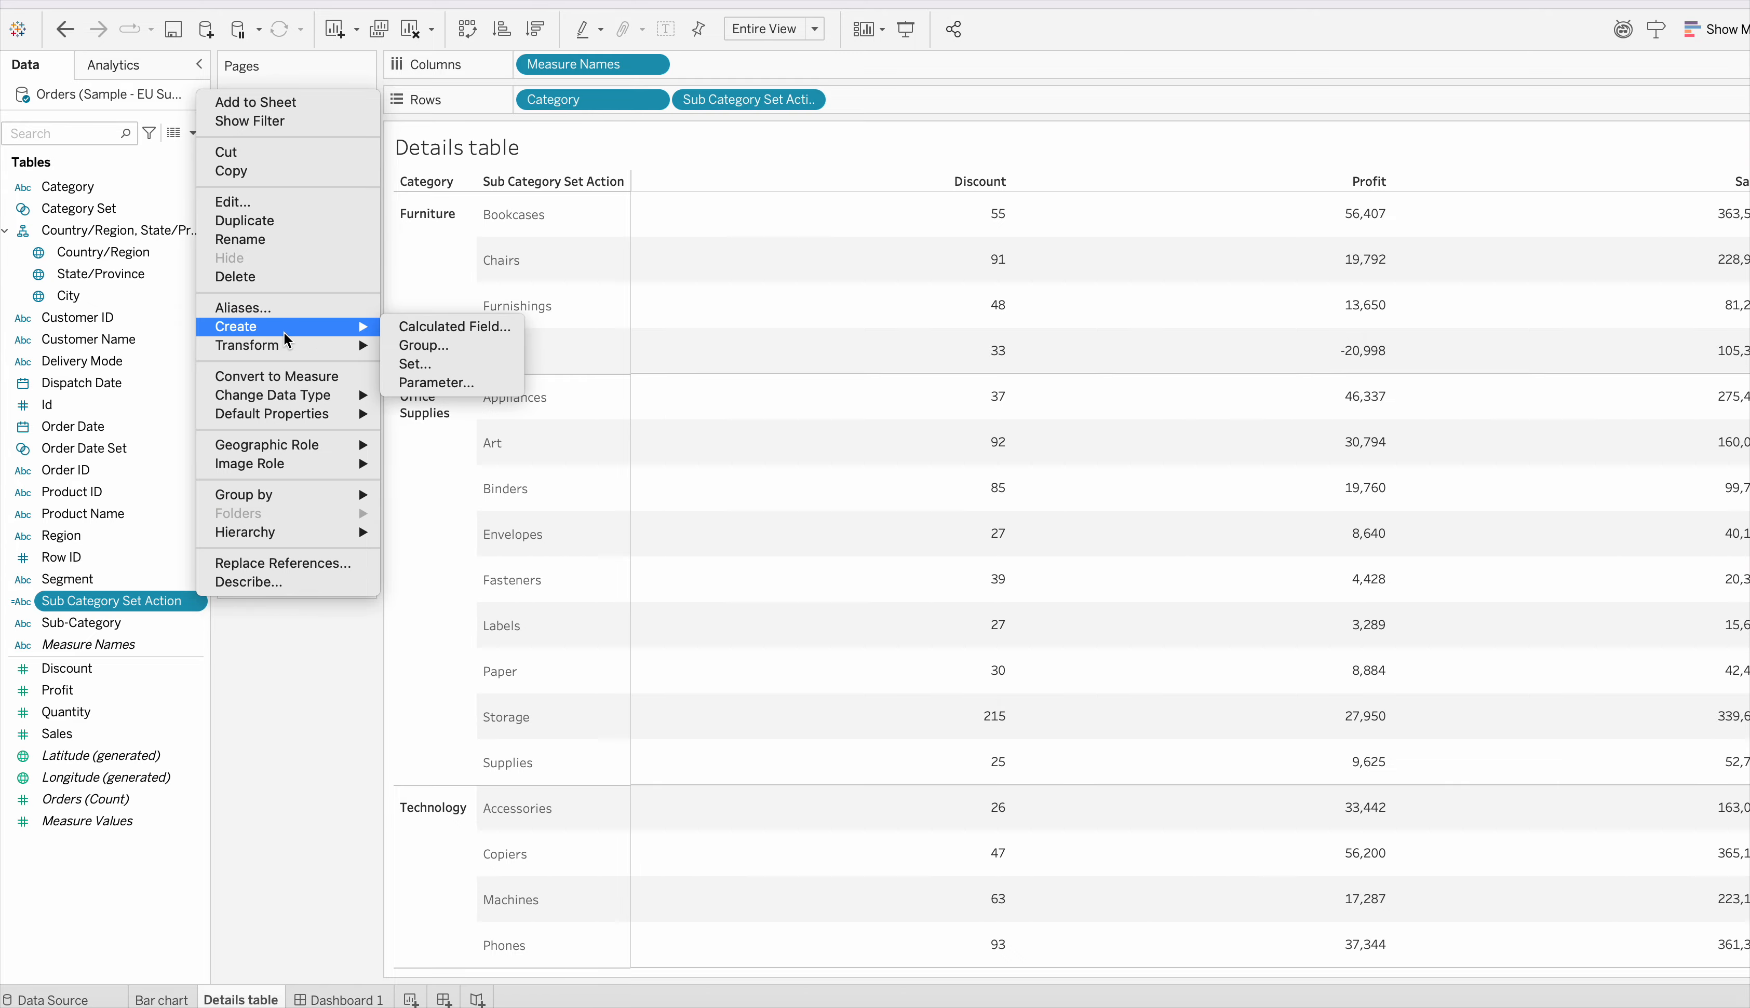
{"action": "left_click", "coordinate": [272, 203]}
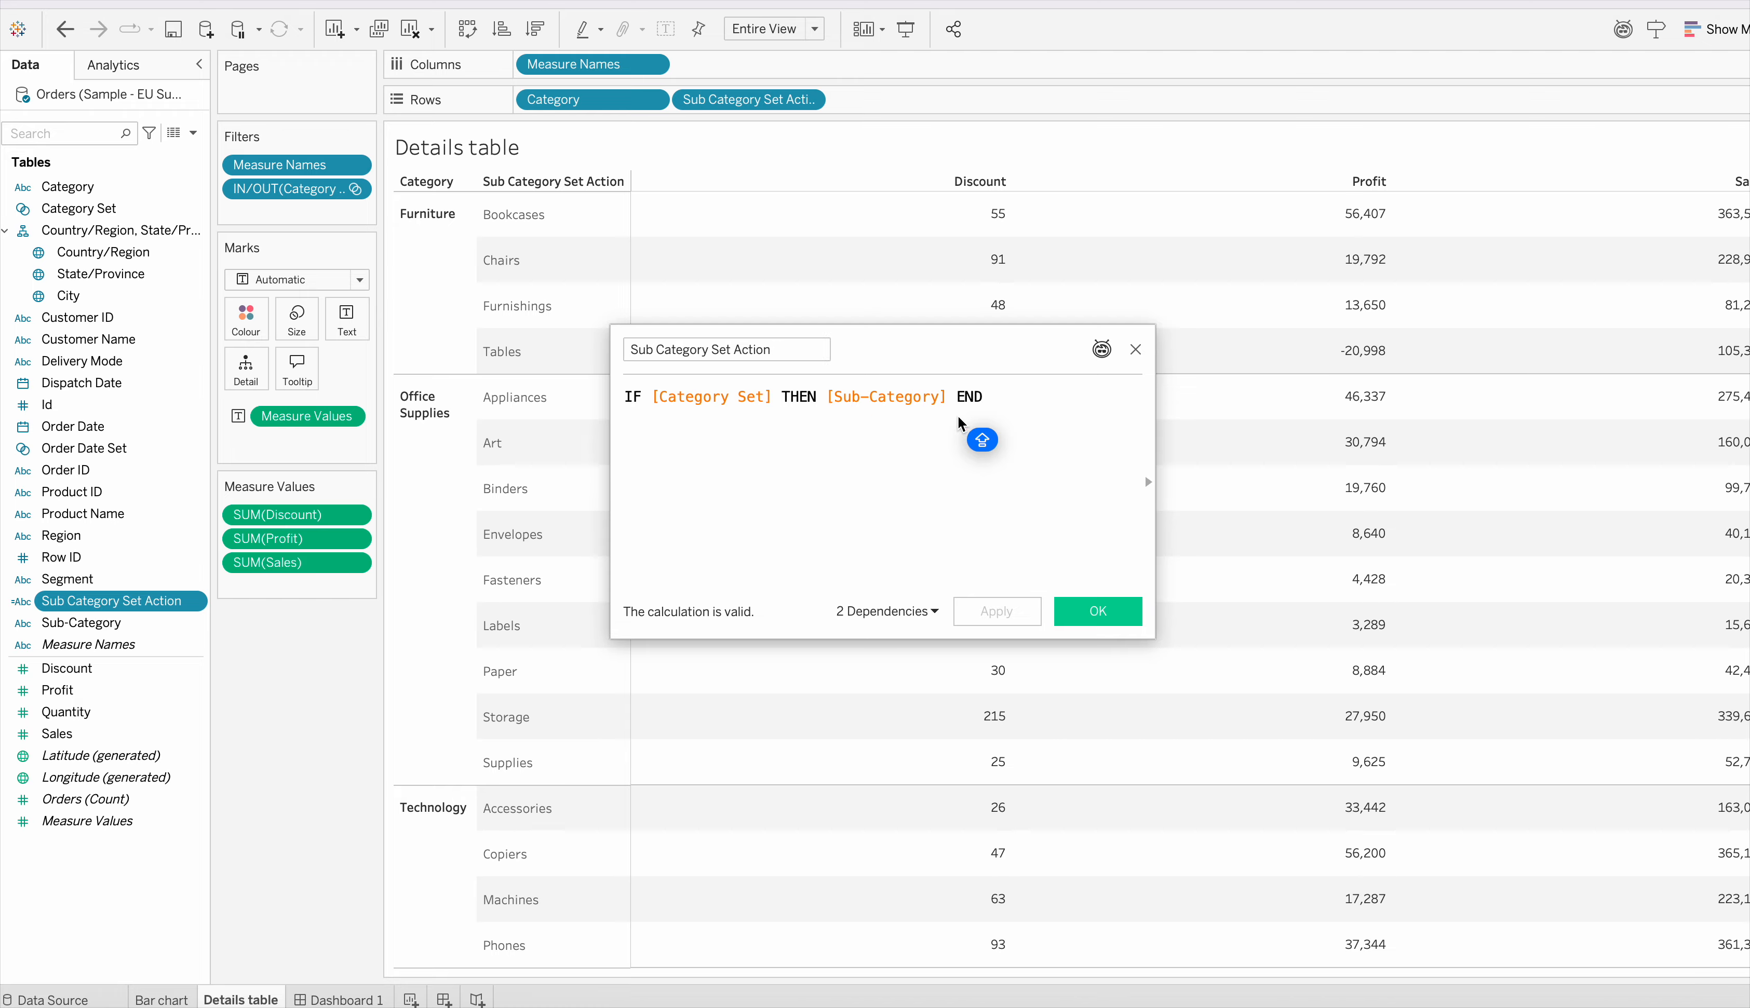
{"action": "left_click", "coordinate": [1107, 616]}
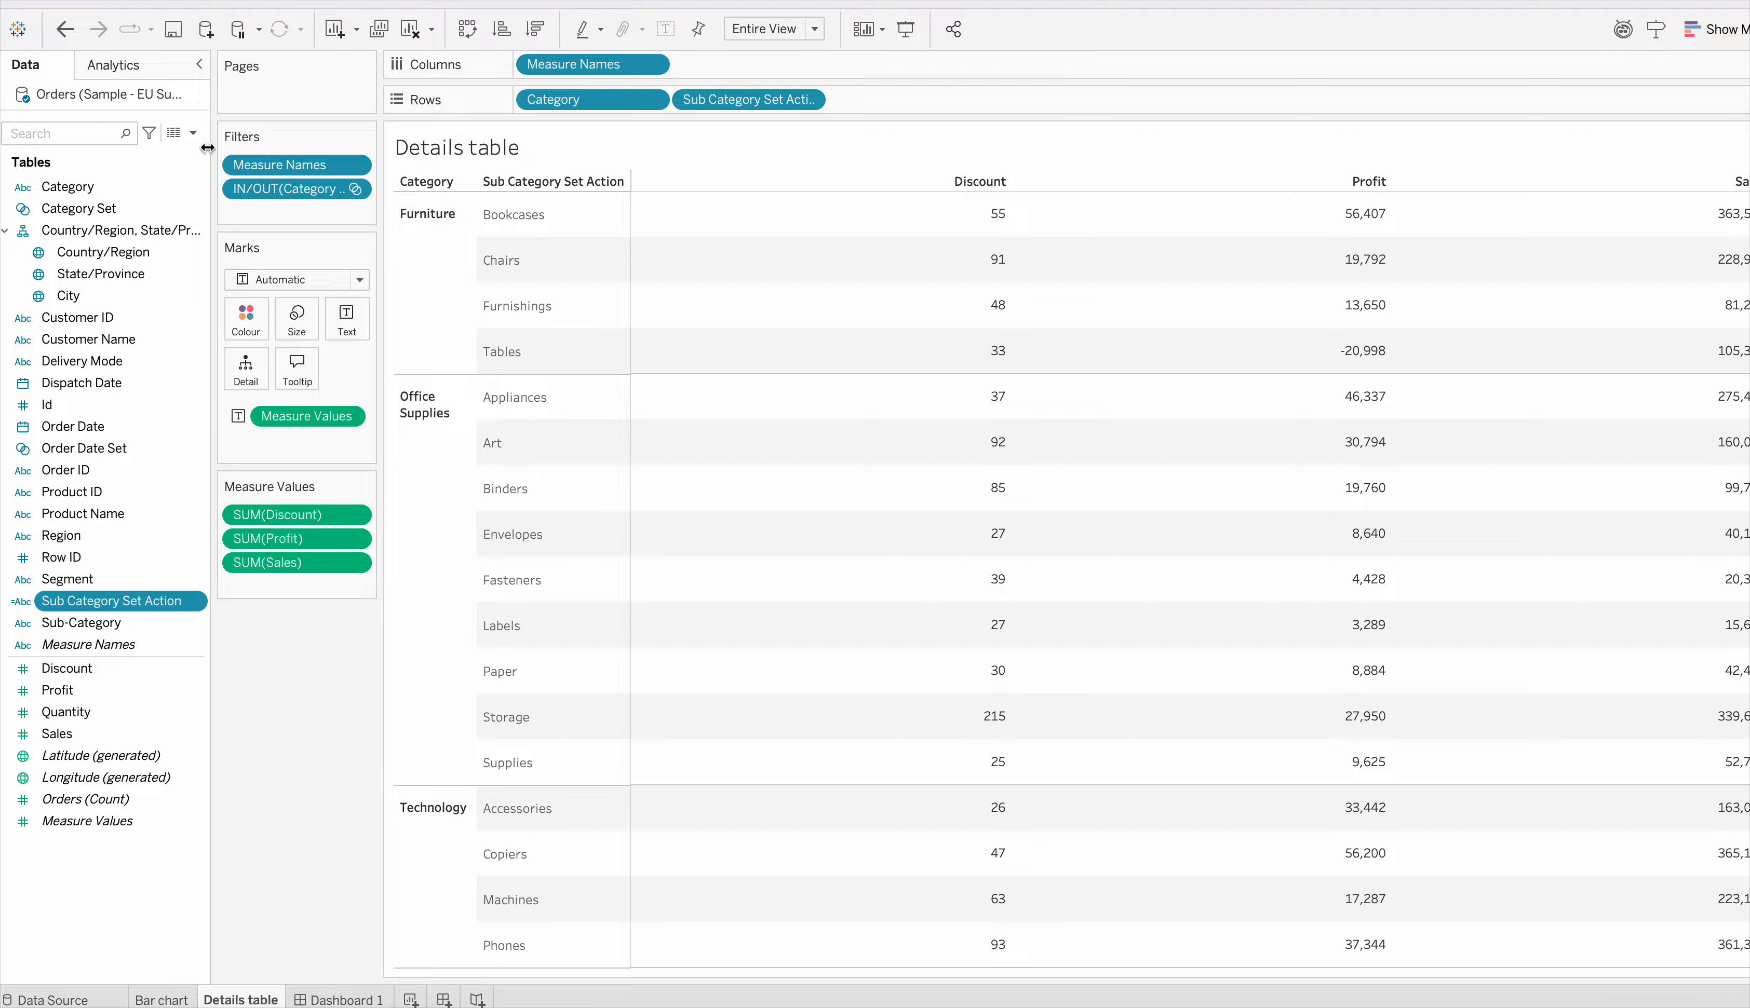
{"action": "left_click", "coordinate": [193, 132]}
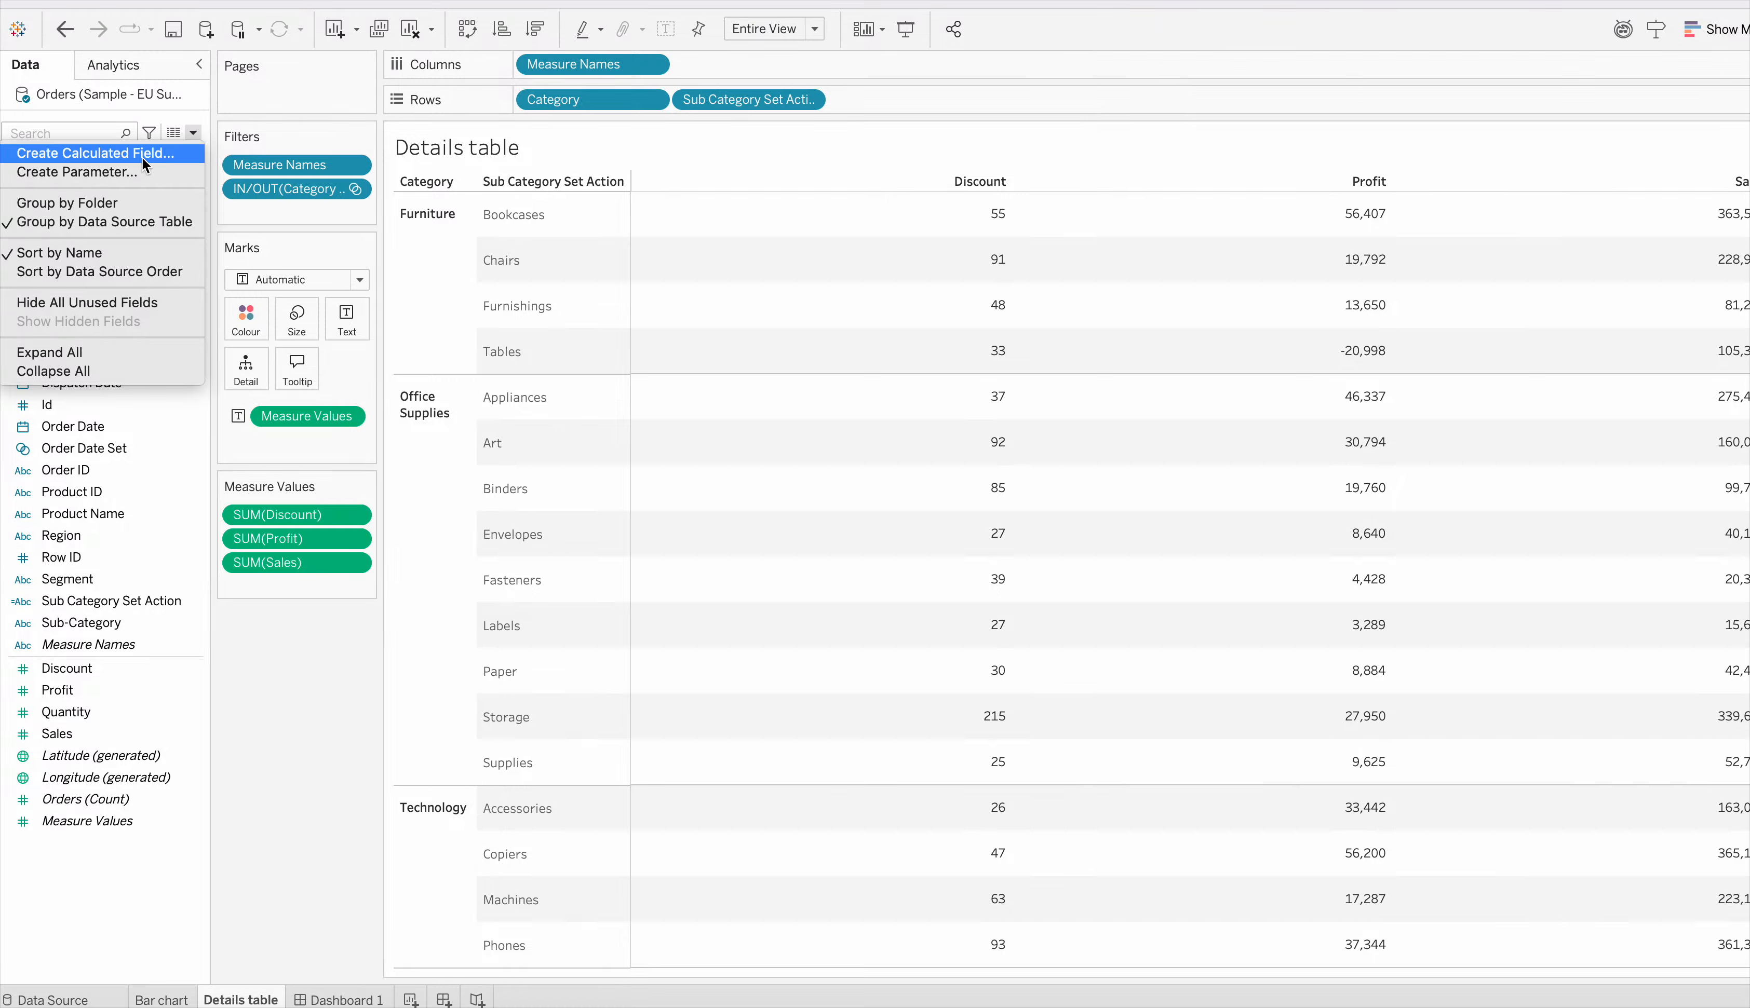
{"action": "left_click", "coordinate": [284, 617]}
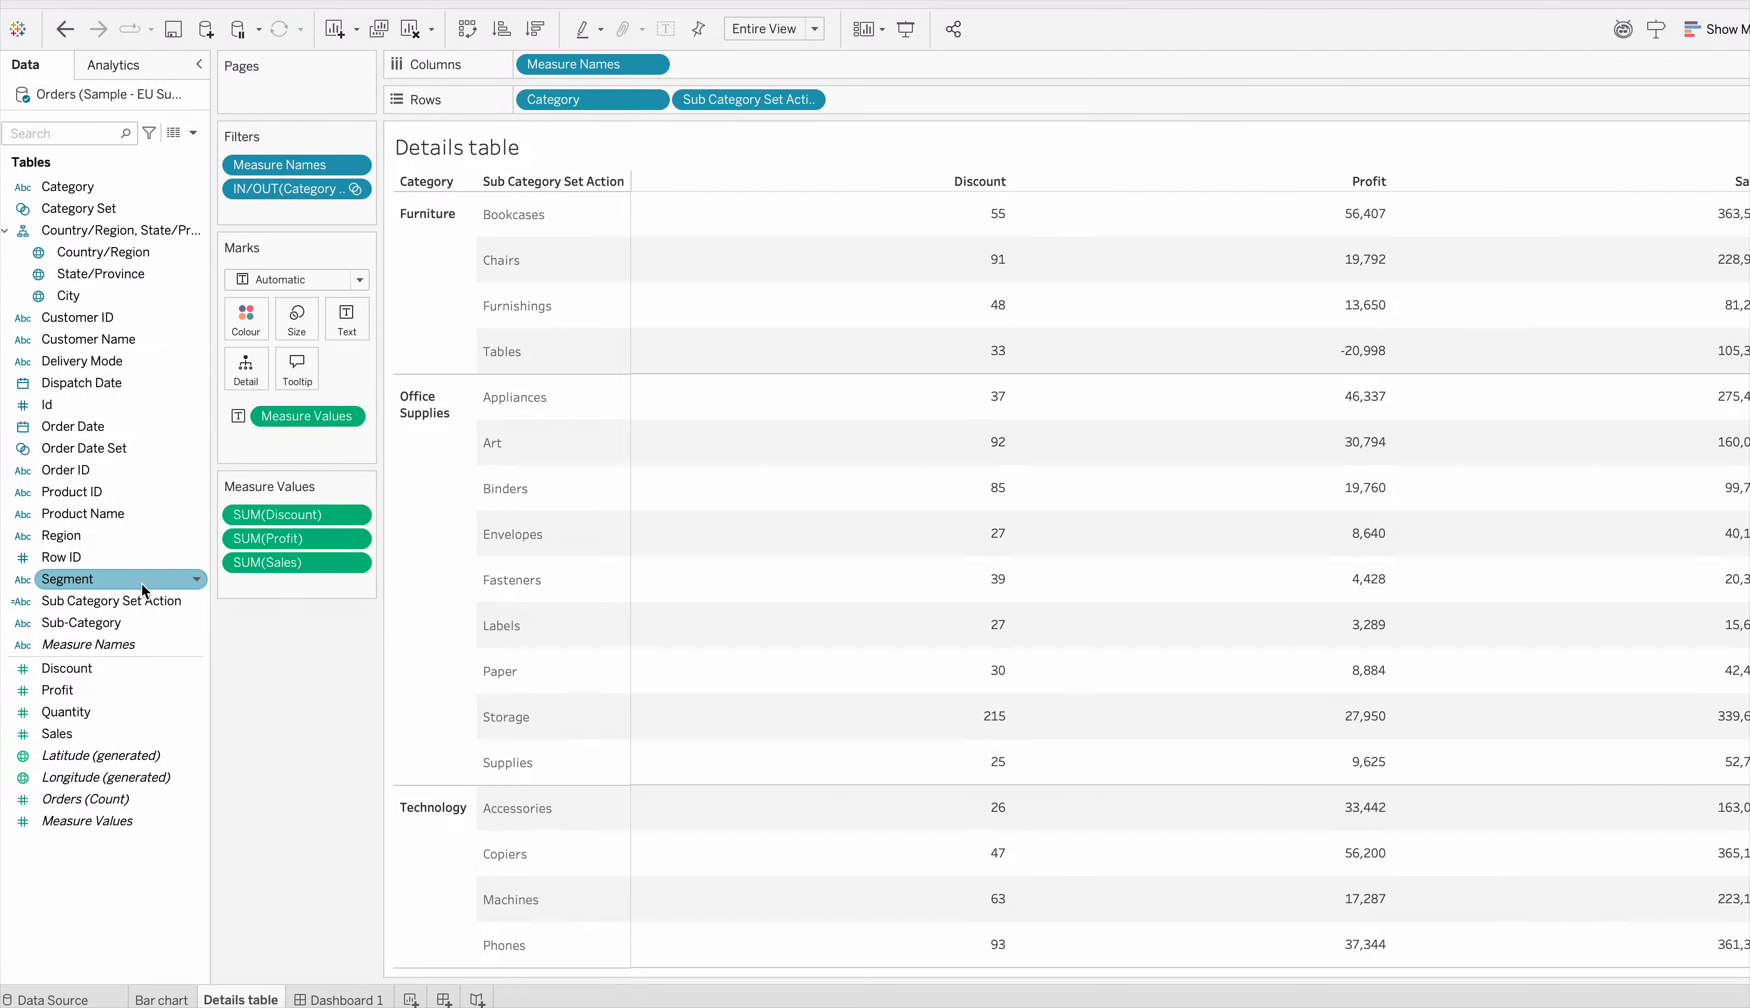
{"action": "left_click_drag", "start_coordinate": [125, 597], "coordinate": [733, 98]}
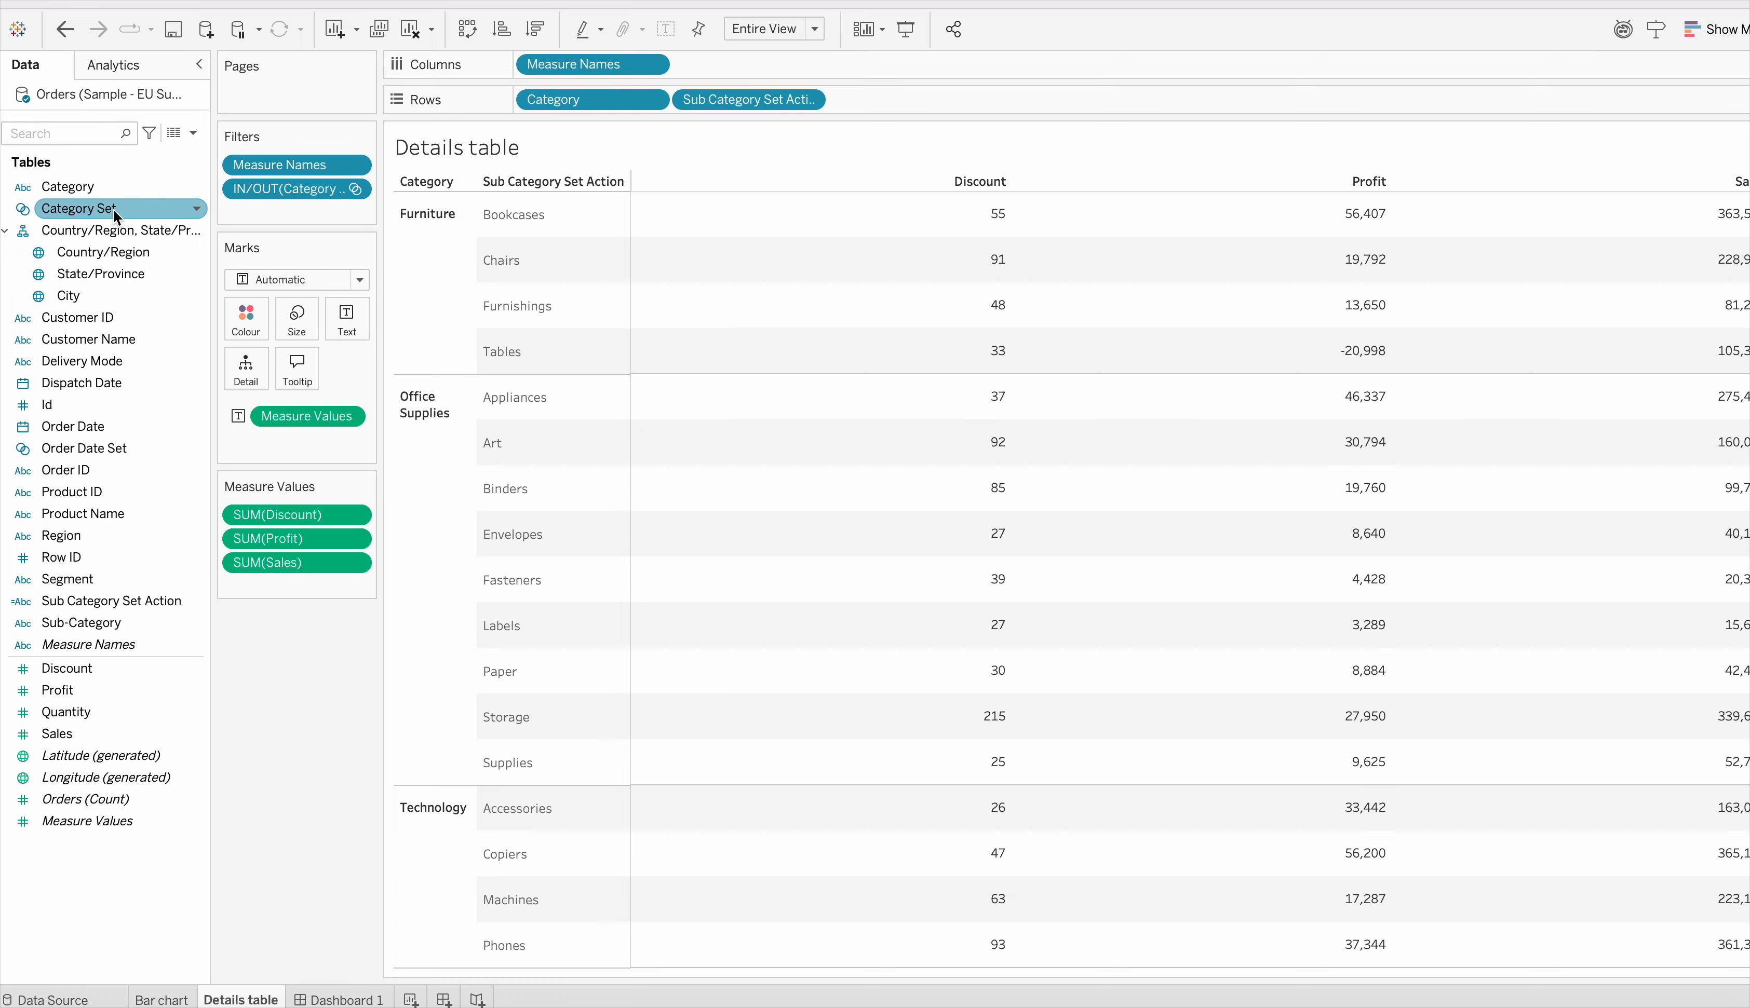
Step: Review the settings of the In/Out of Category Set filter on the Details table sheet
{"action": "right_click", "coordinate": [331, 190]}
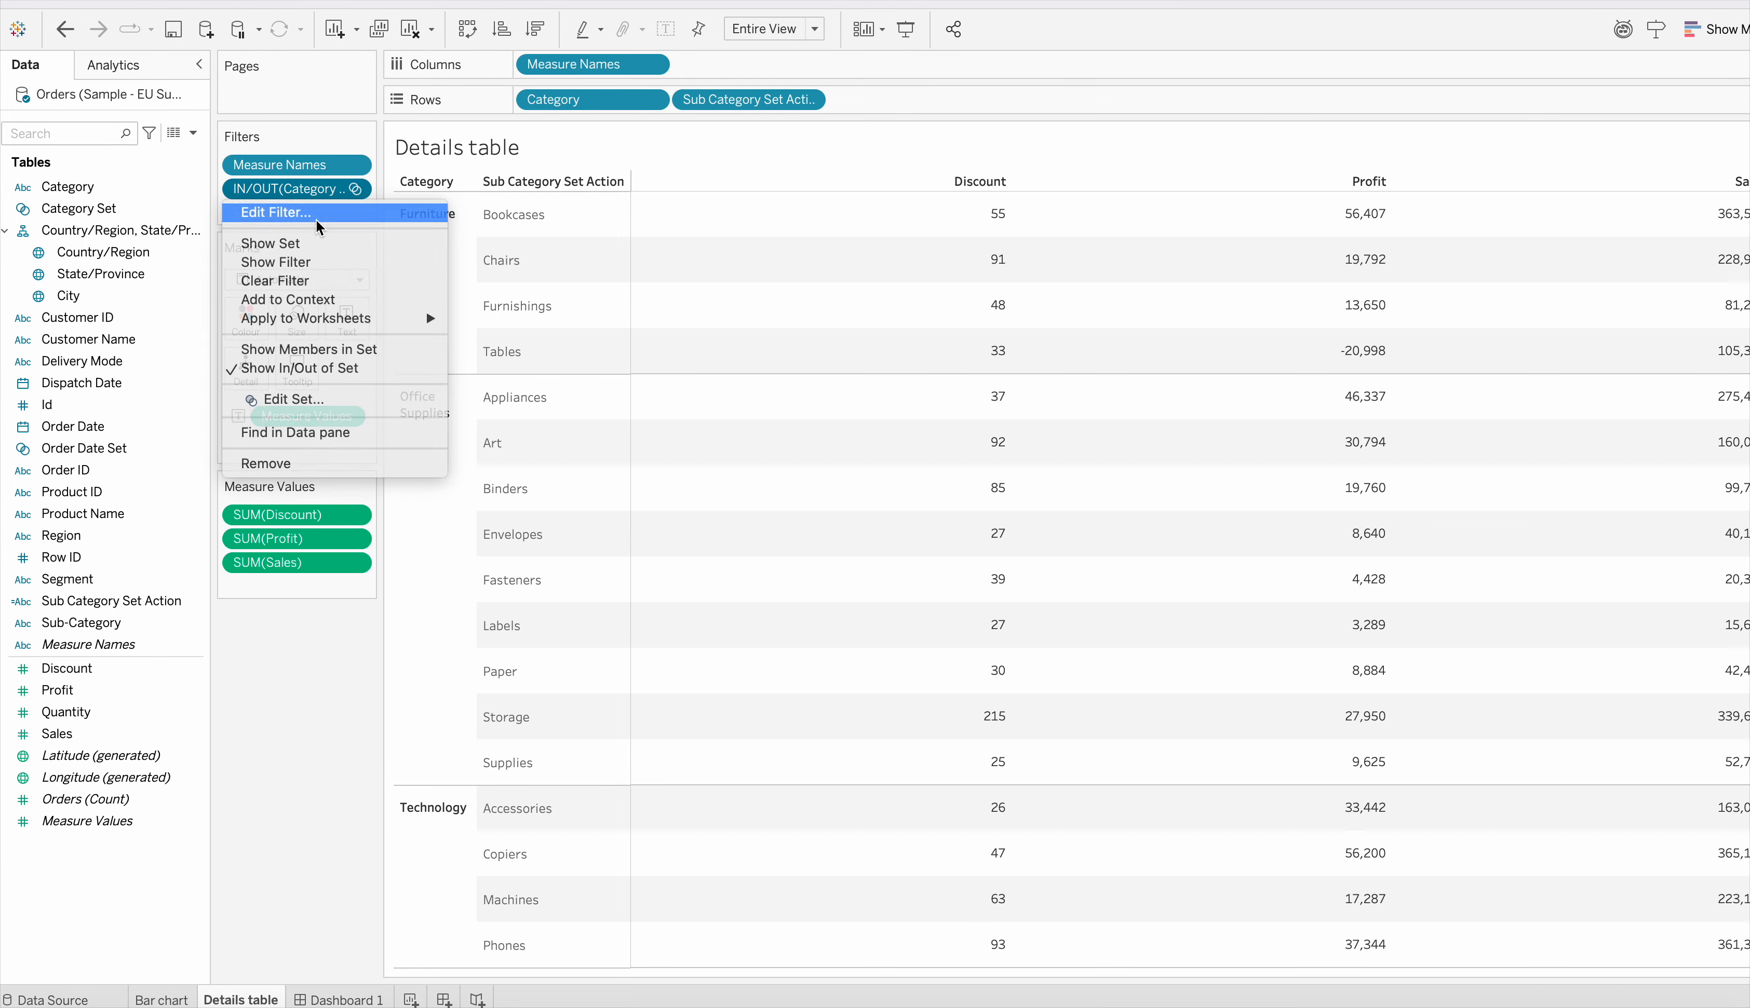
{"action": "left_click", "coordinate": [318, 215]}
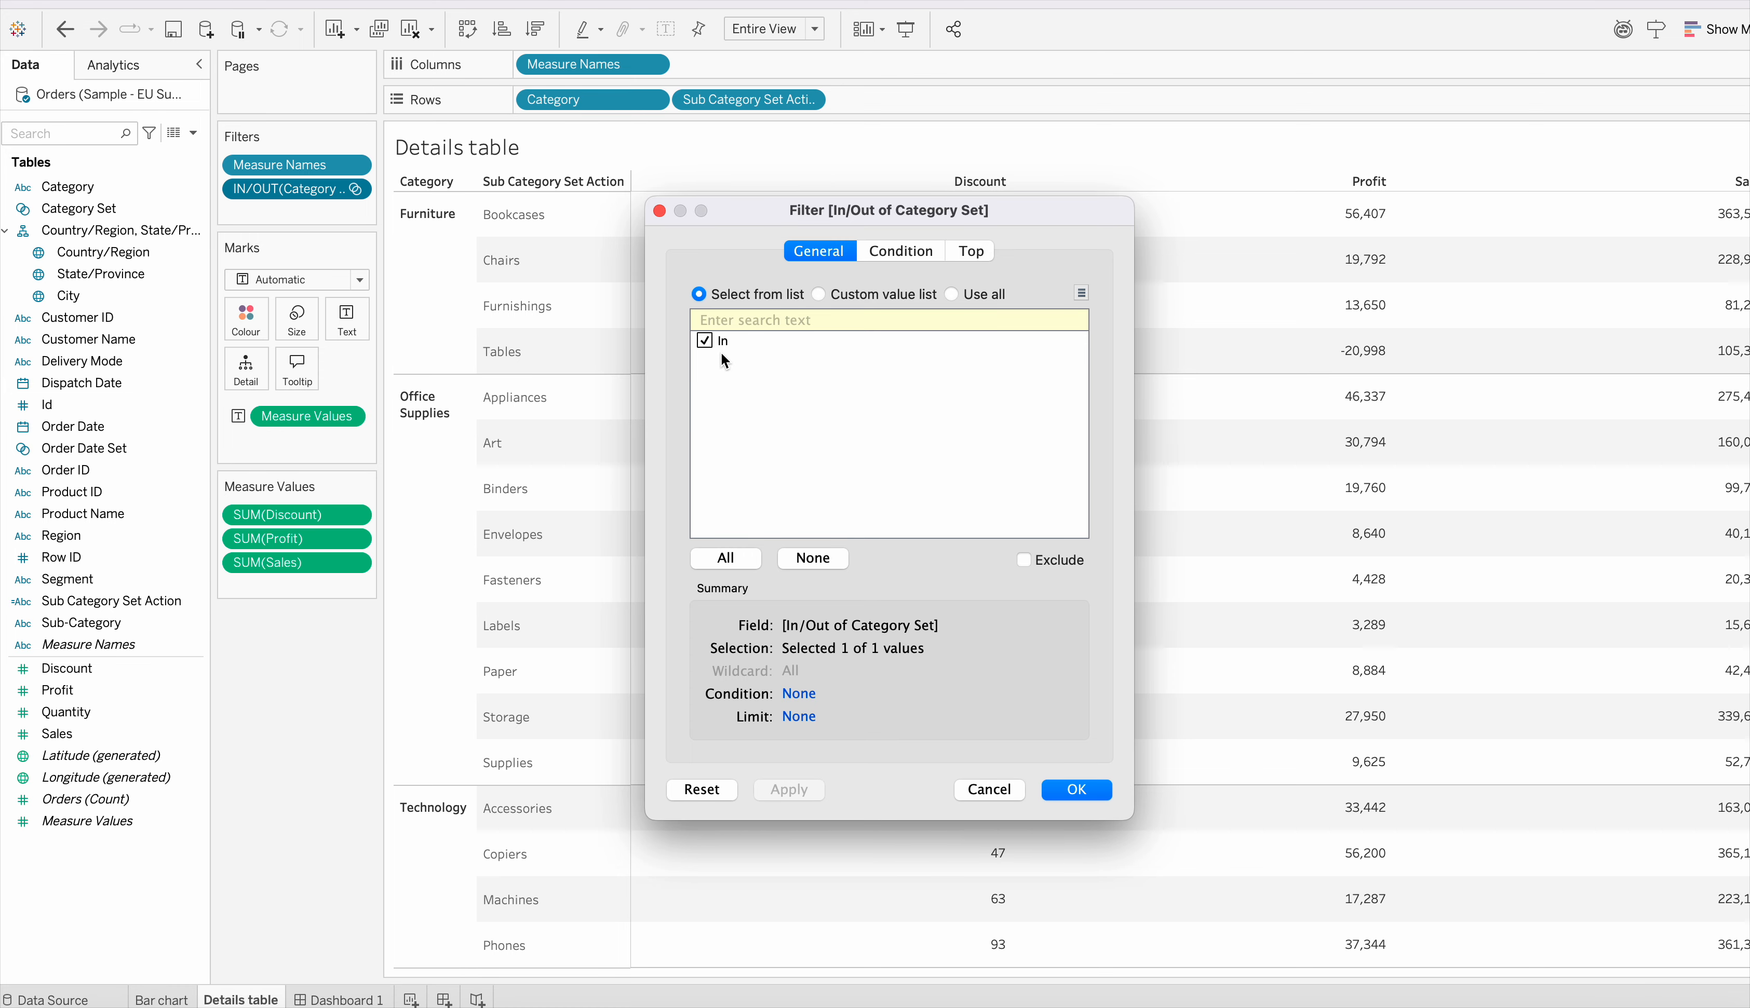
{"action": "left_click", "coordinate": [1077, 792]}
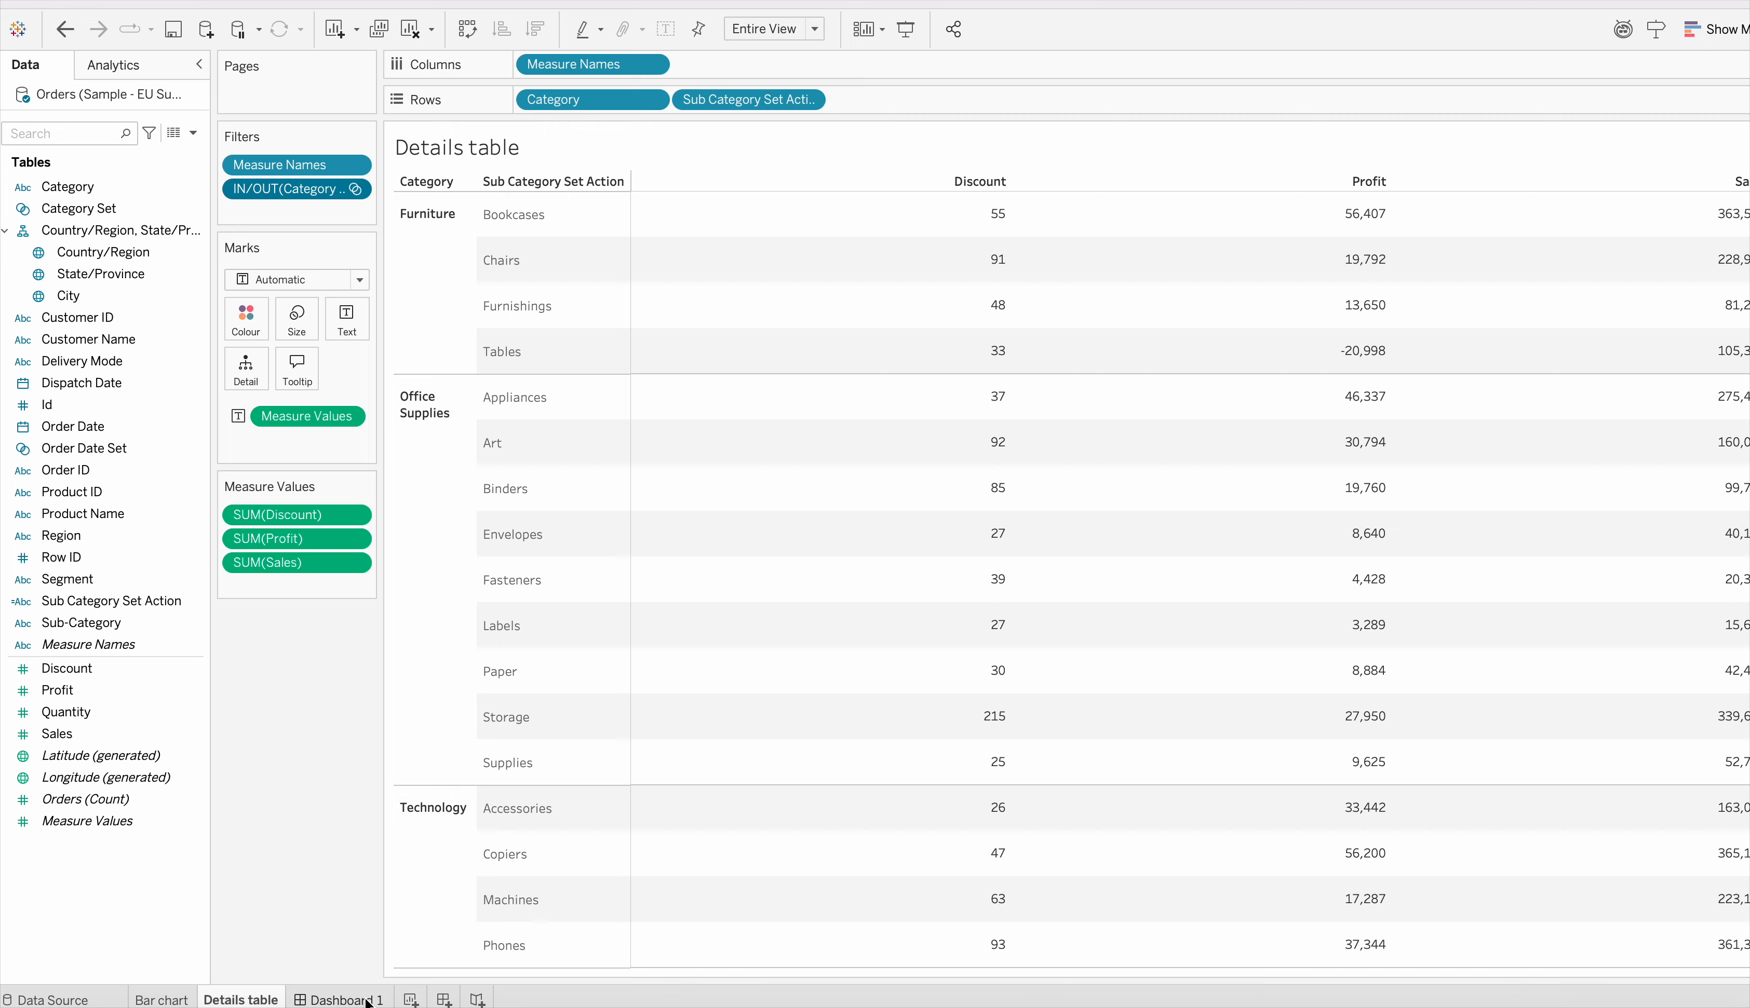
Step: Open the dashboard actions of Dashboard 1 and look through the action types that can be added
{"action": "left_click", "coordinate": [344, 1000]}
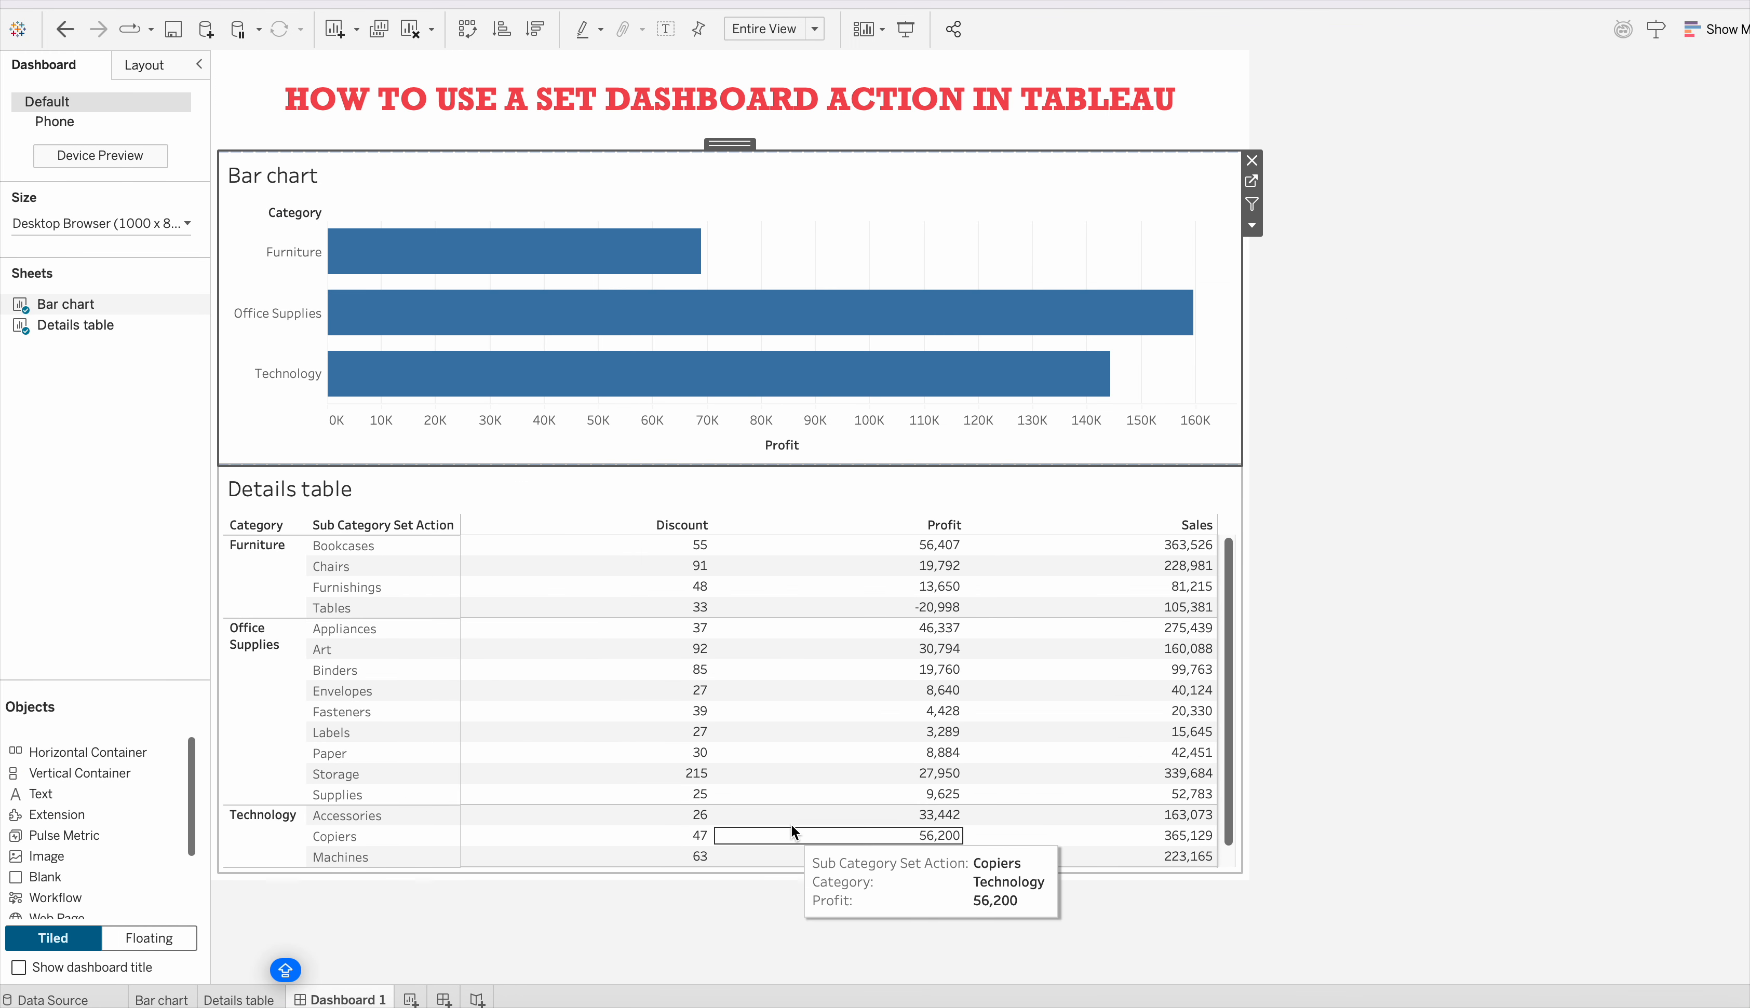
{"action": "left_click_drag", "start_coordinate": [66, 303], "coordinate": [229, 282]}
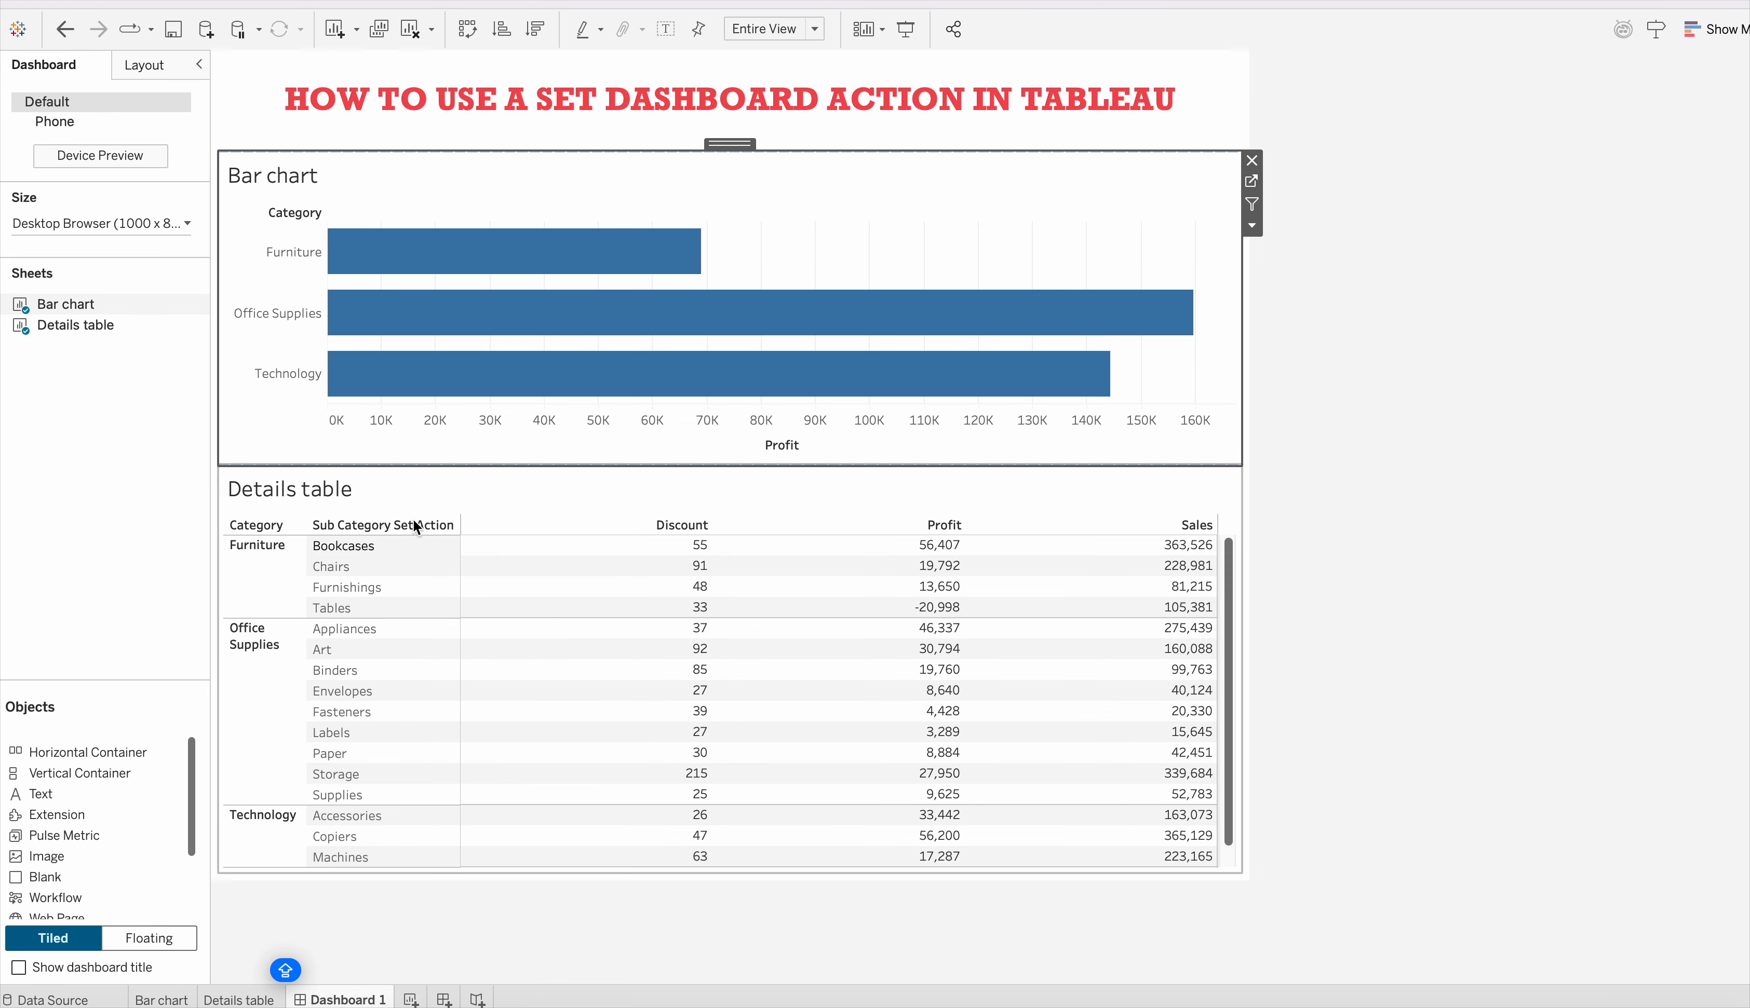
{"action": "left_click", "coordinate": [303, 1]}
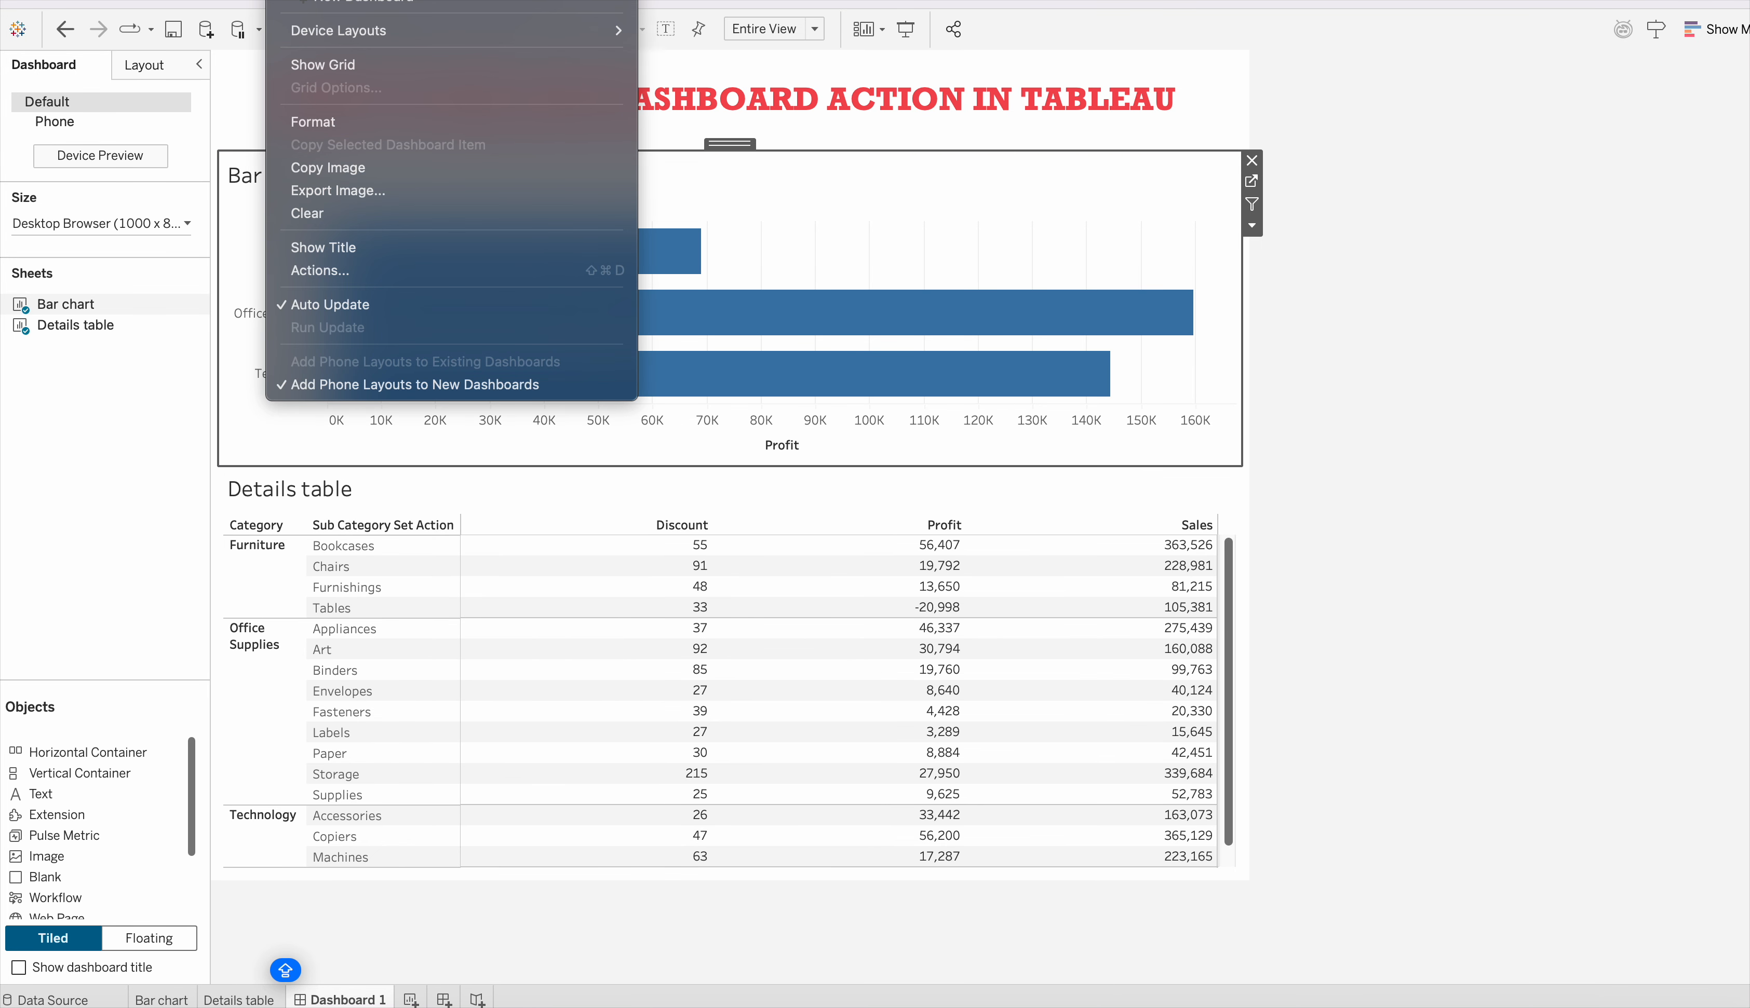
{"action": "left_click", "coordinate": [329, 271]}
{"action": "left_click", "coordinate": [651, 502]}
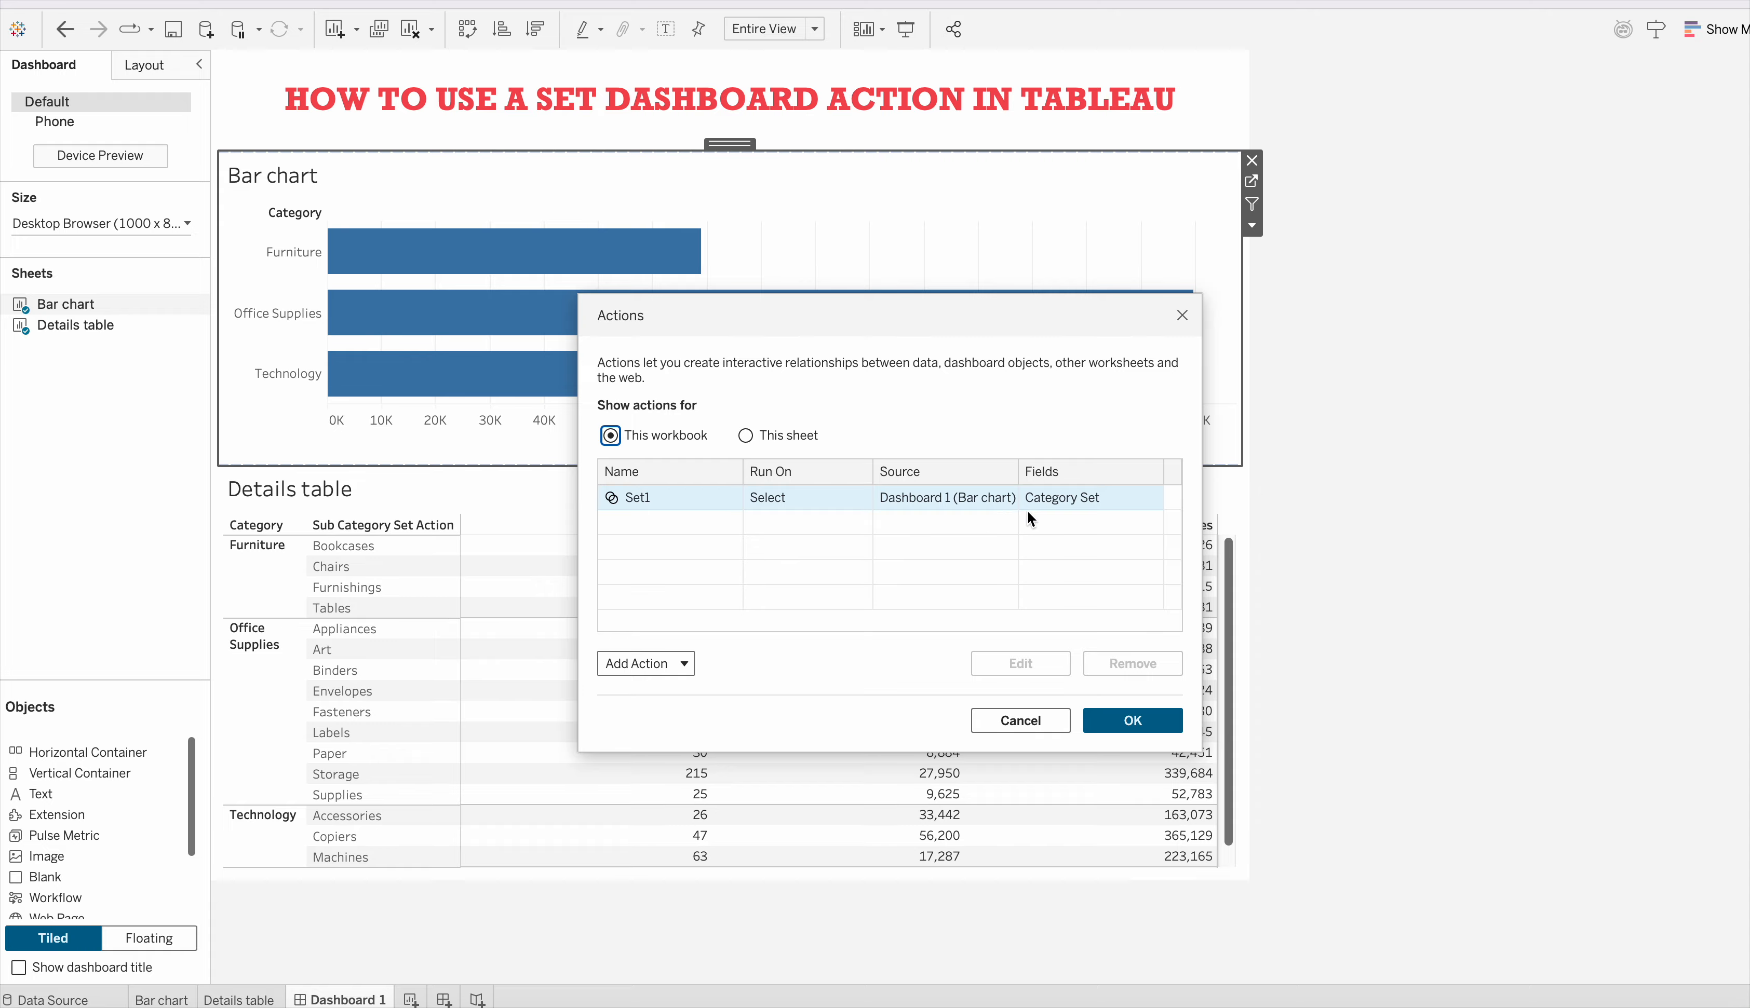
{"action": "left_click", "coordinate": [686, 665]}
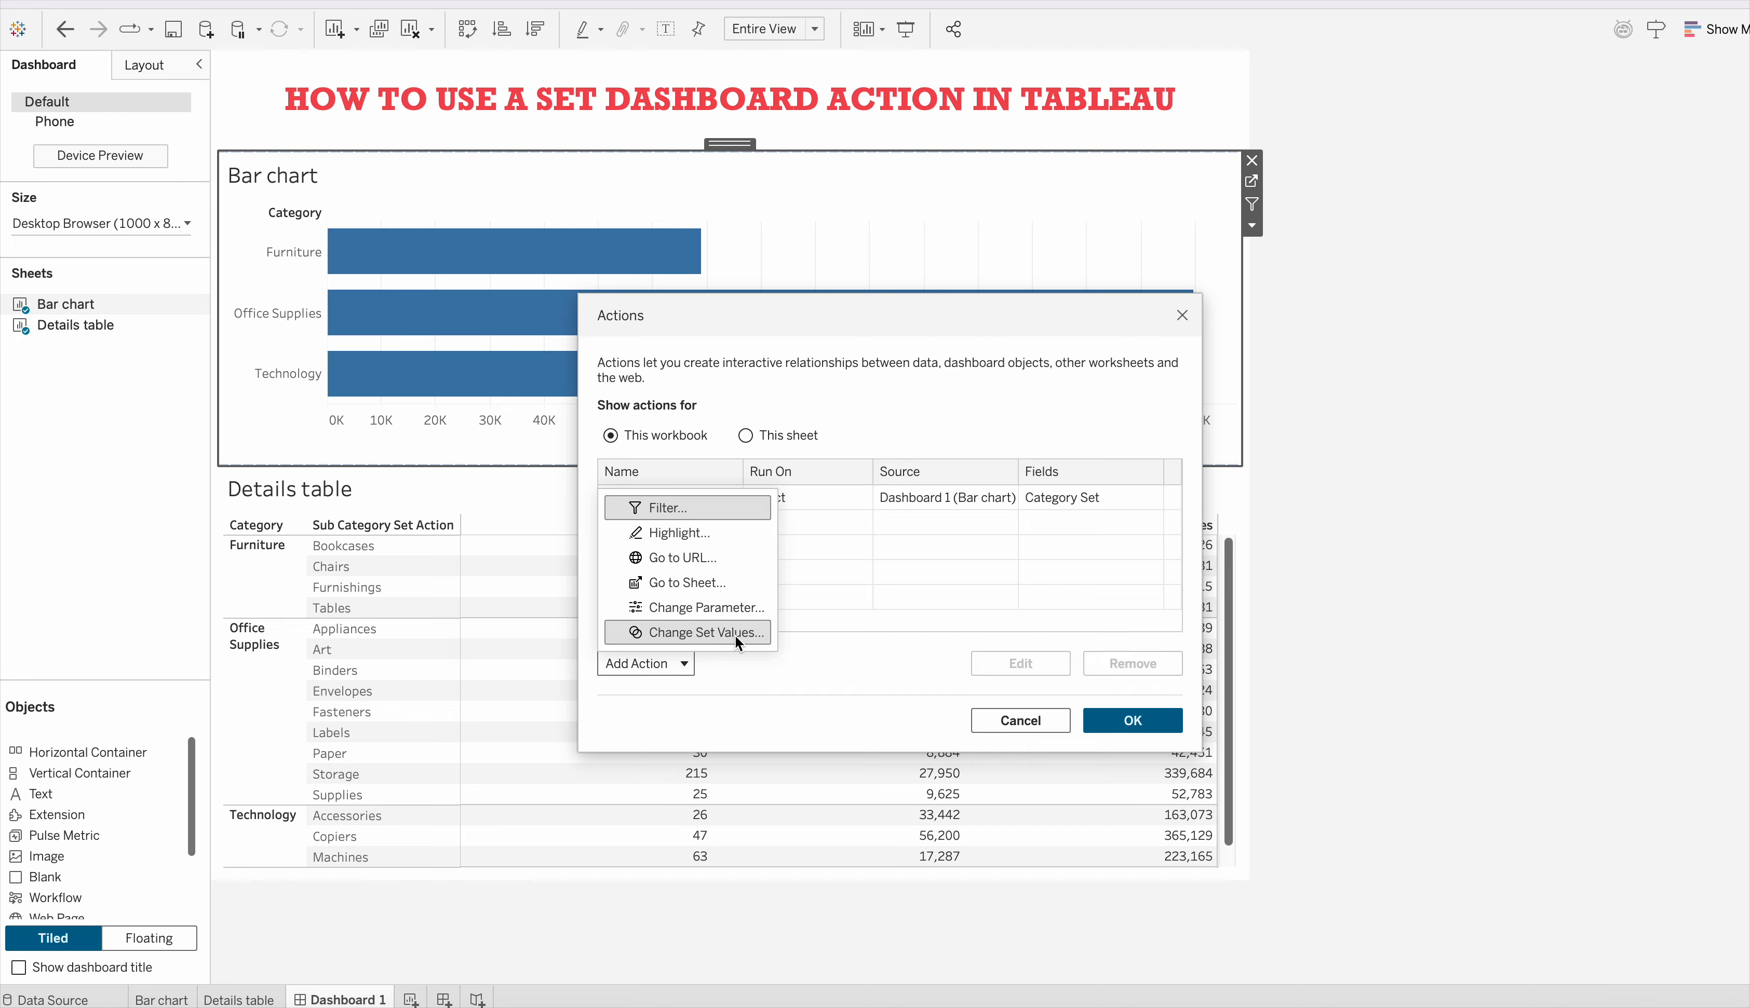
{"action": "left_click", "coordinate": [860, 616]}
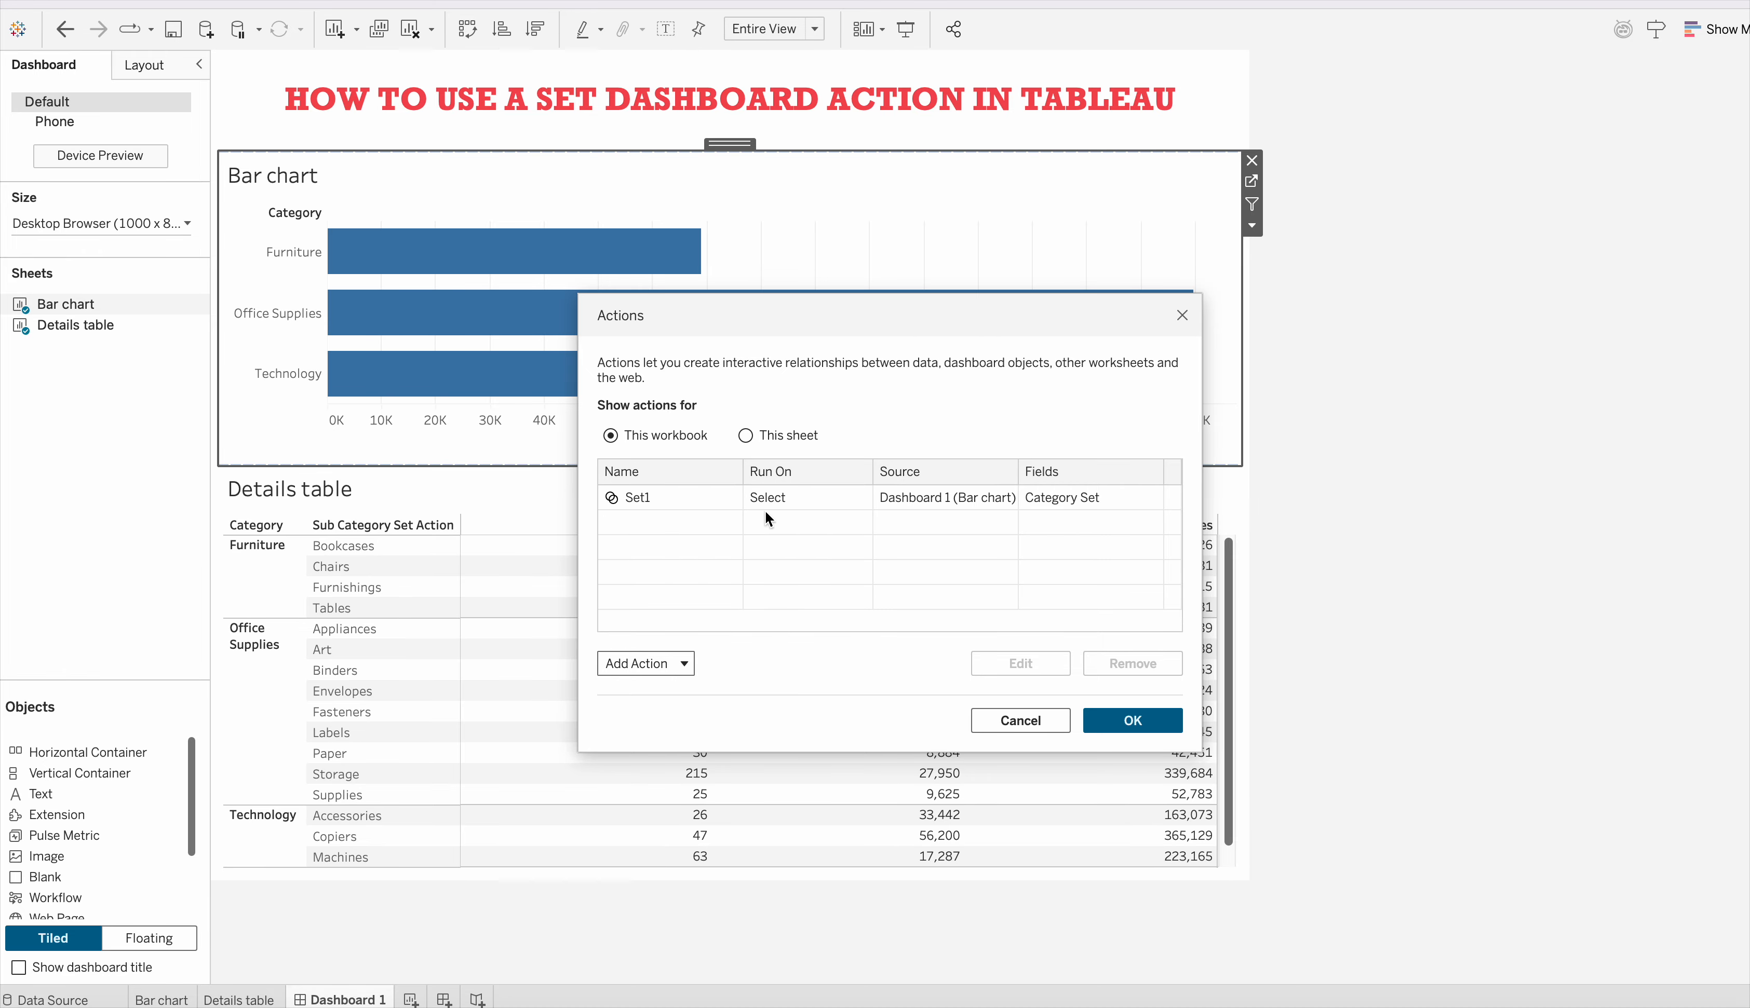
Step: Edit the Set1 action to target Category Set from Orders (Sample - EU Superstore), and save the dashboard actions
{"action": "left_click", "coordinate": [729, 500]}
{"action": "left_click", "coordinate": [1015, 661]}
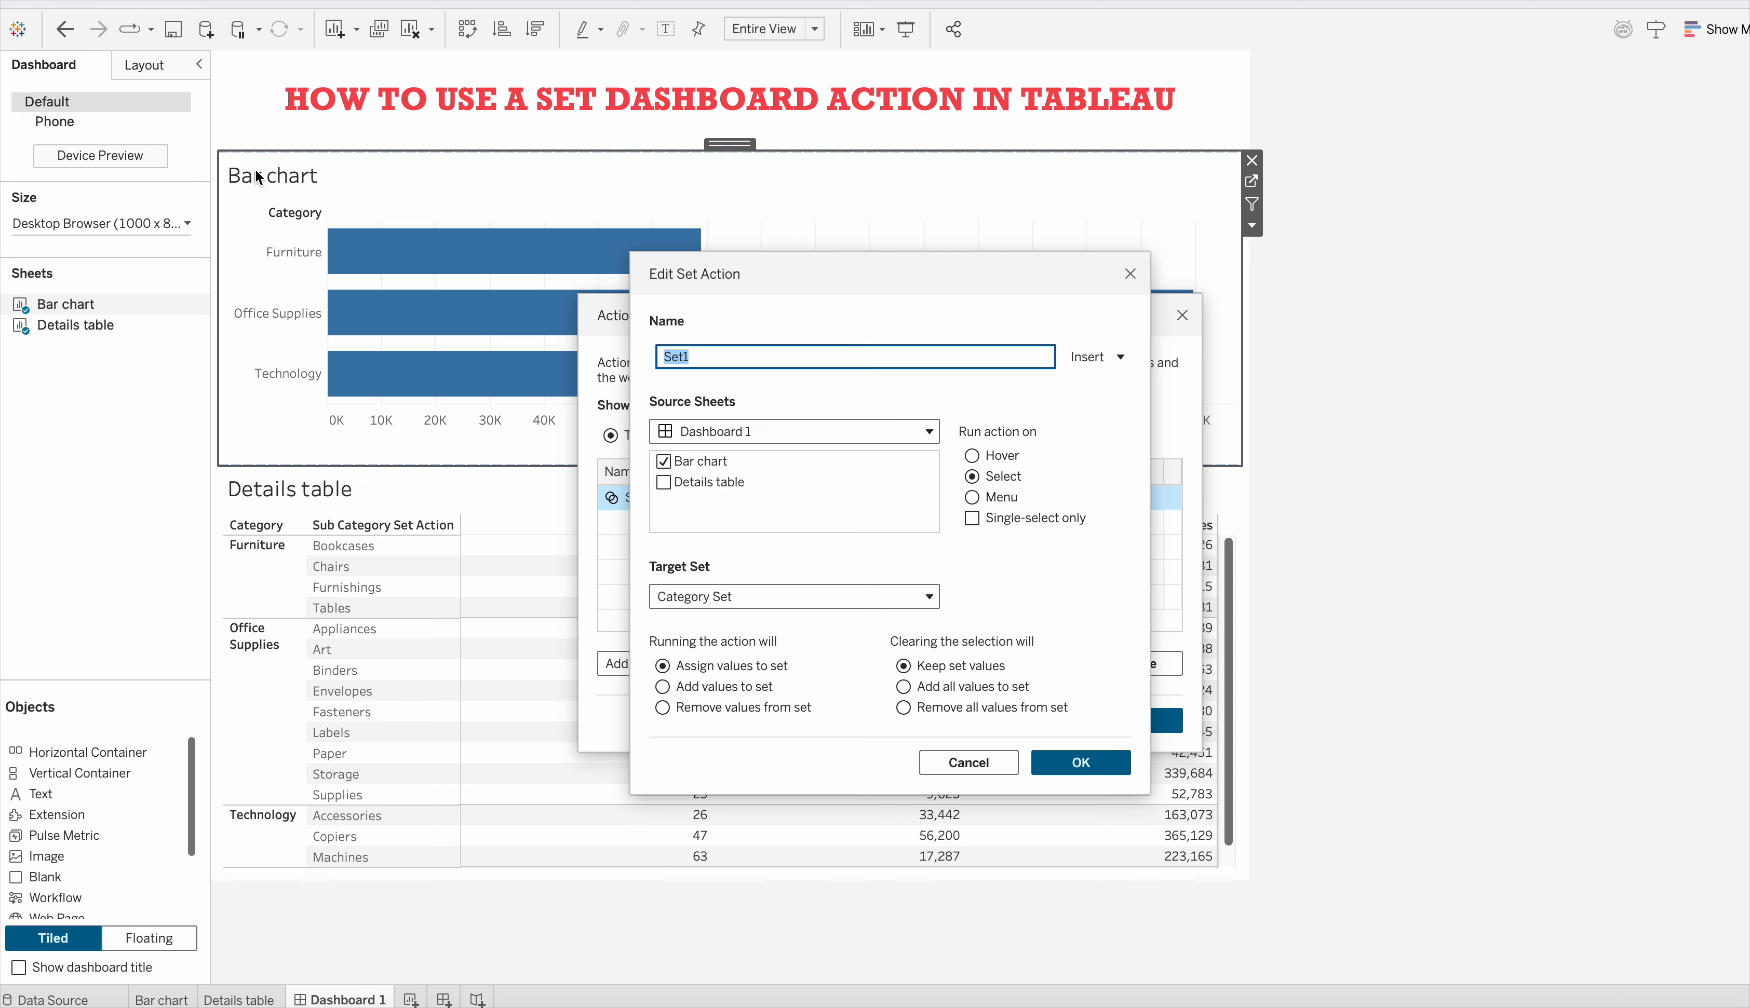
{"action": "left_click", "coordinate": [755, 600]}
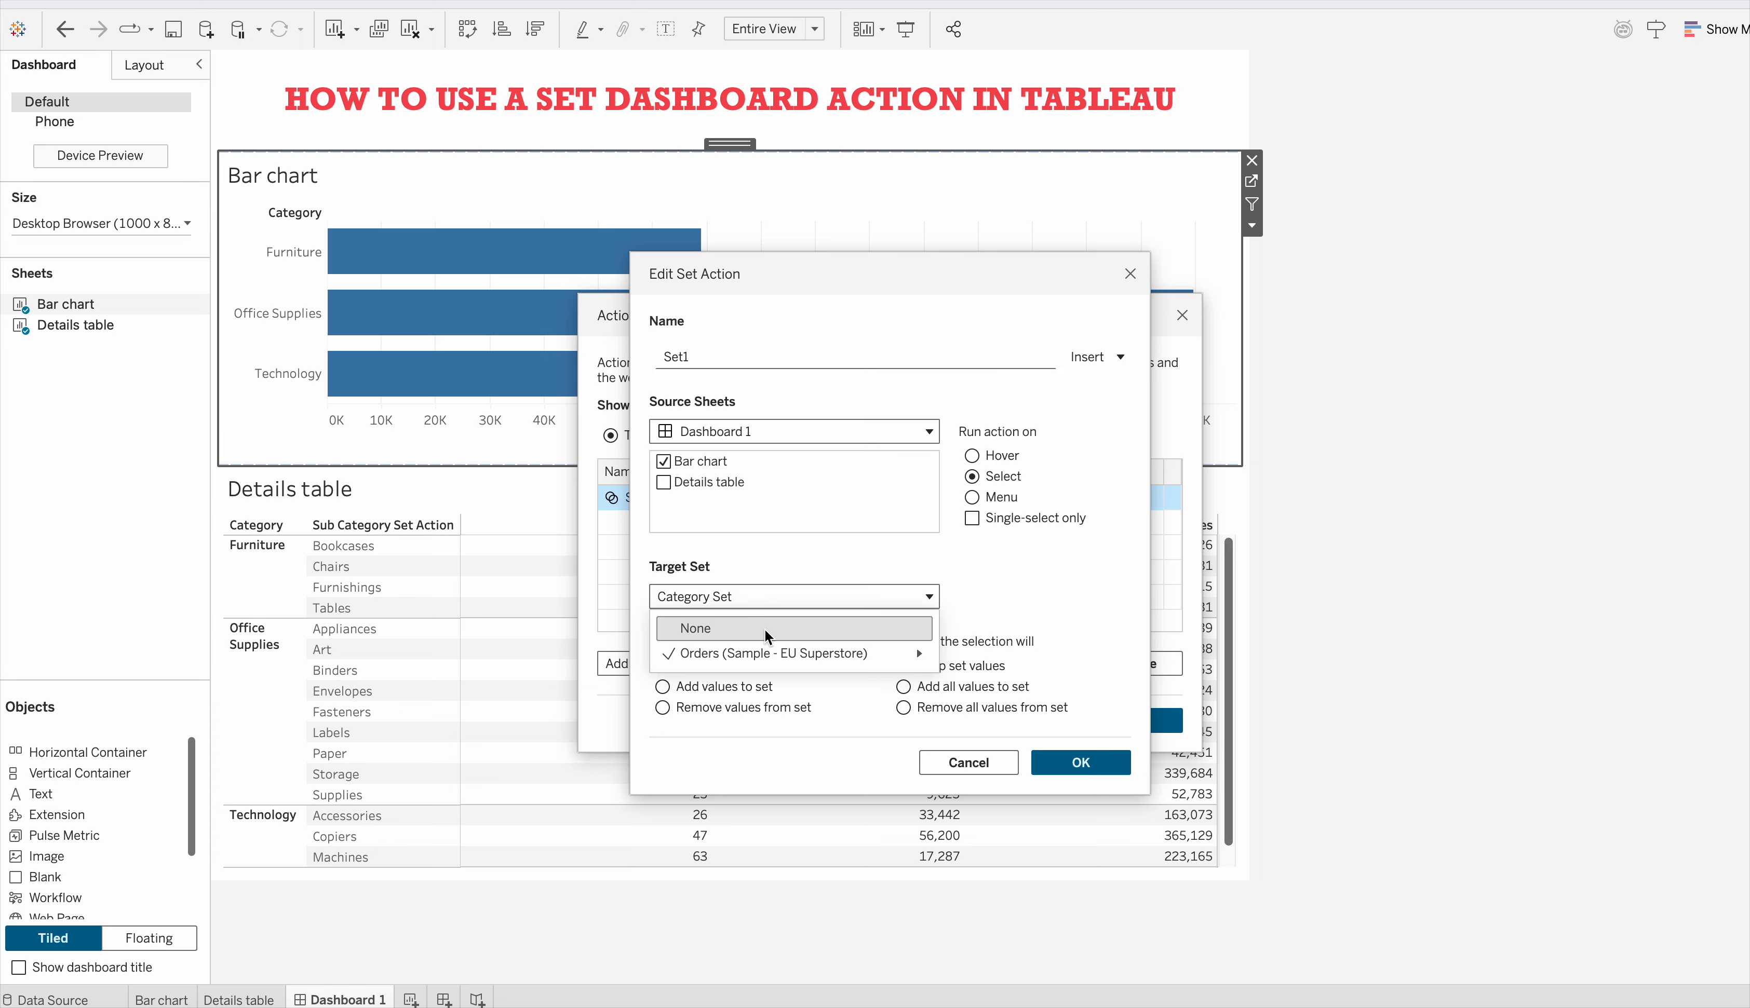
{"action": "mouse_move", "coordinate": [783, 653]}
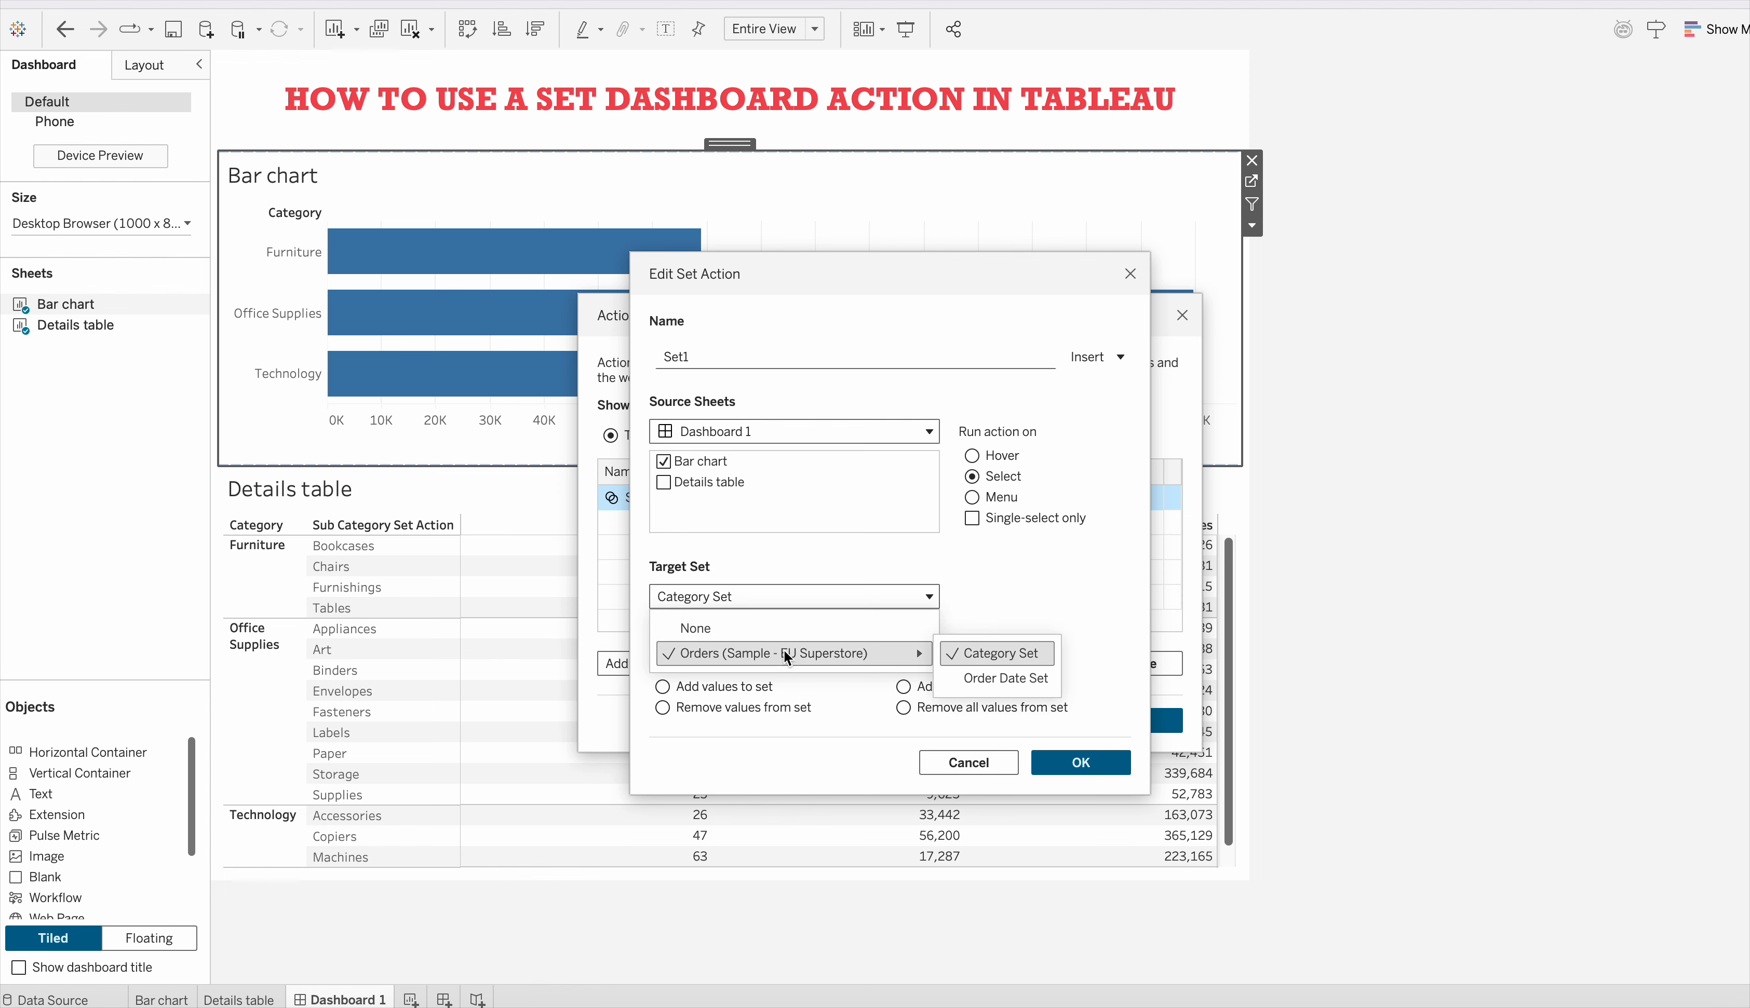
{"action": "left_click", "coordinate": [990, 653]}
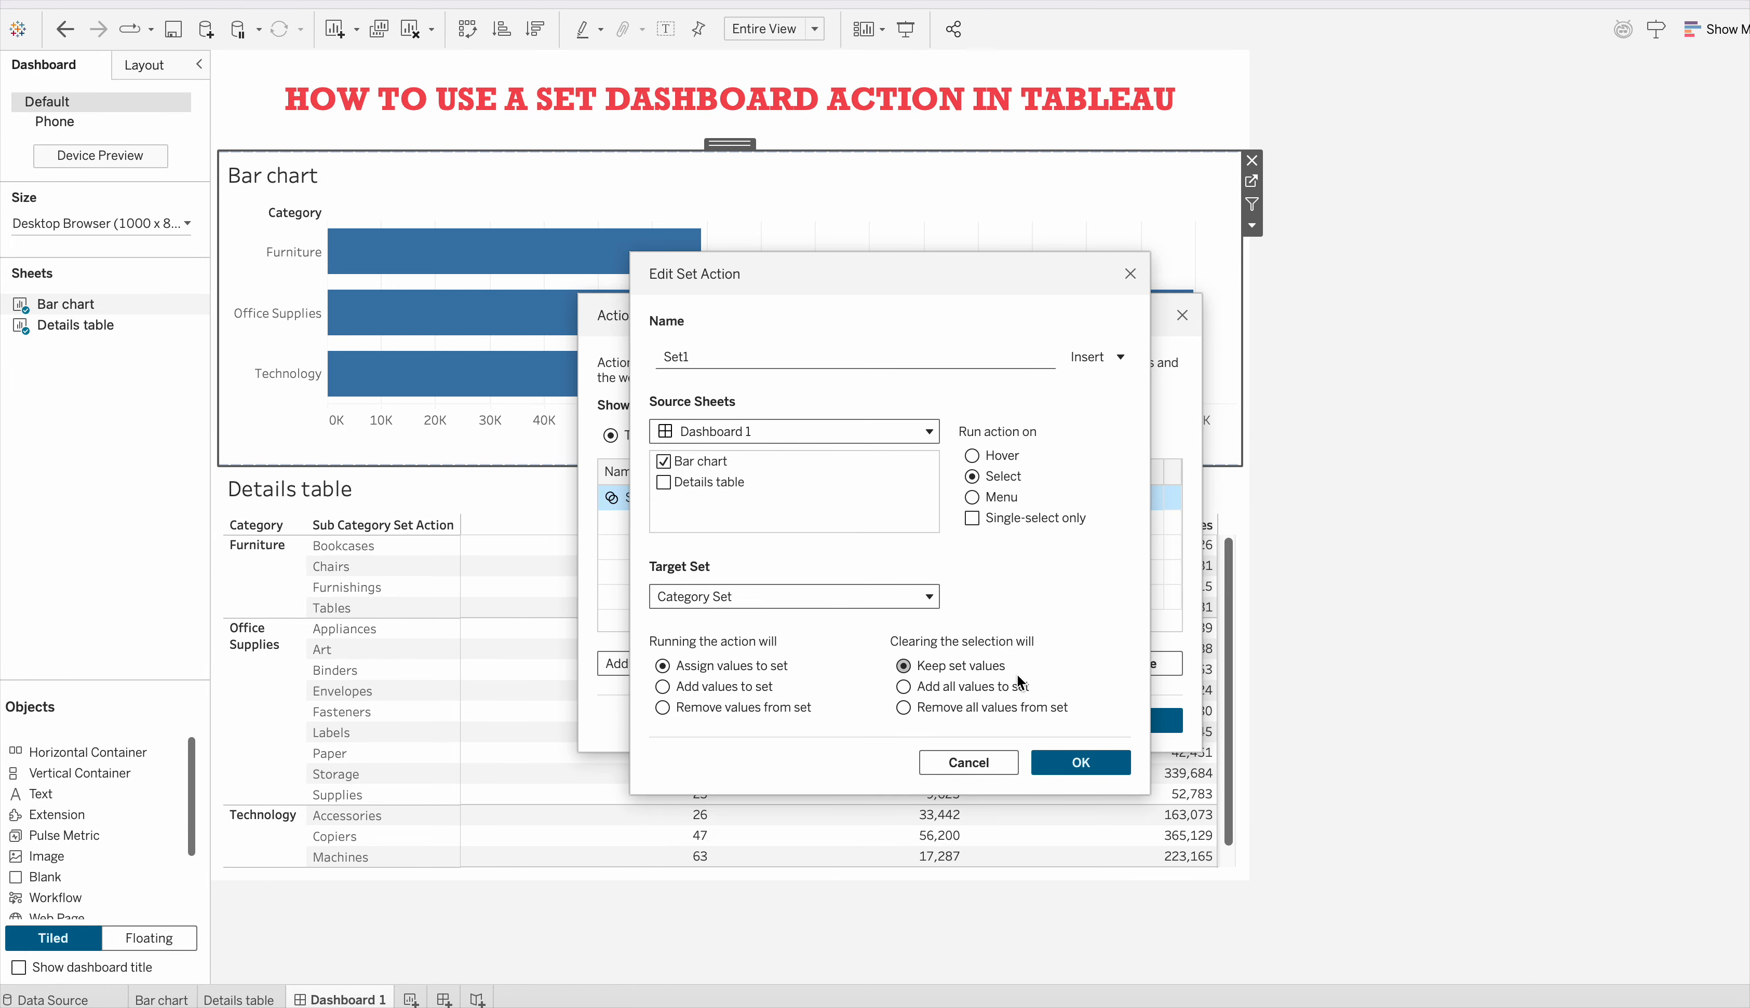
{"action": "left_click", "coordinate": [1086, 762]}
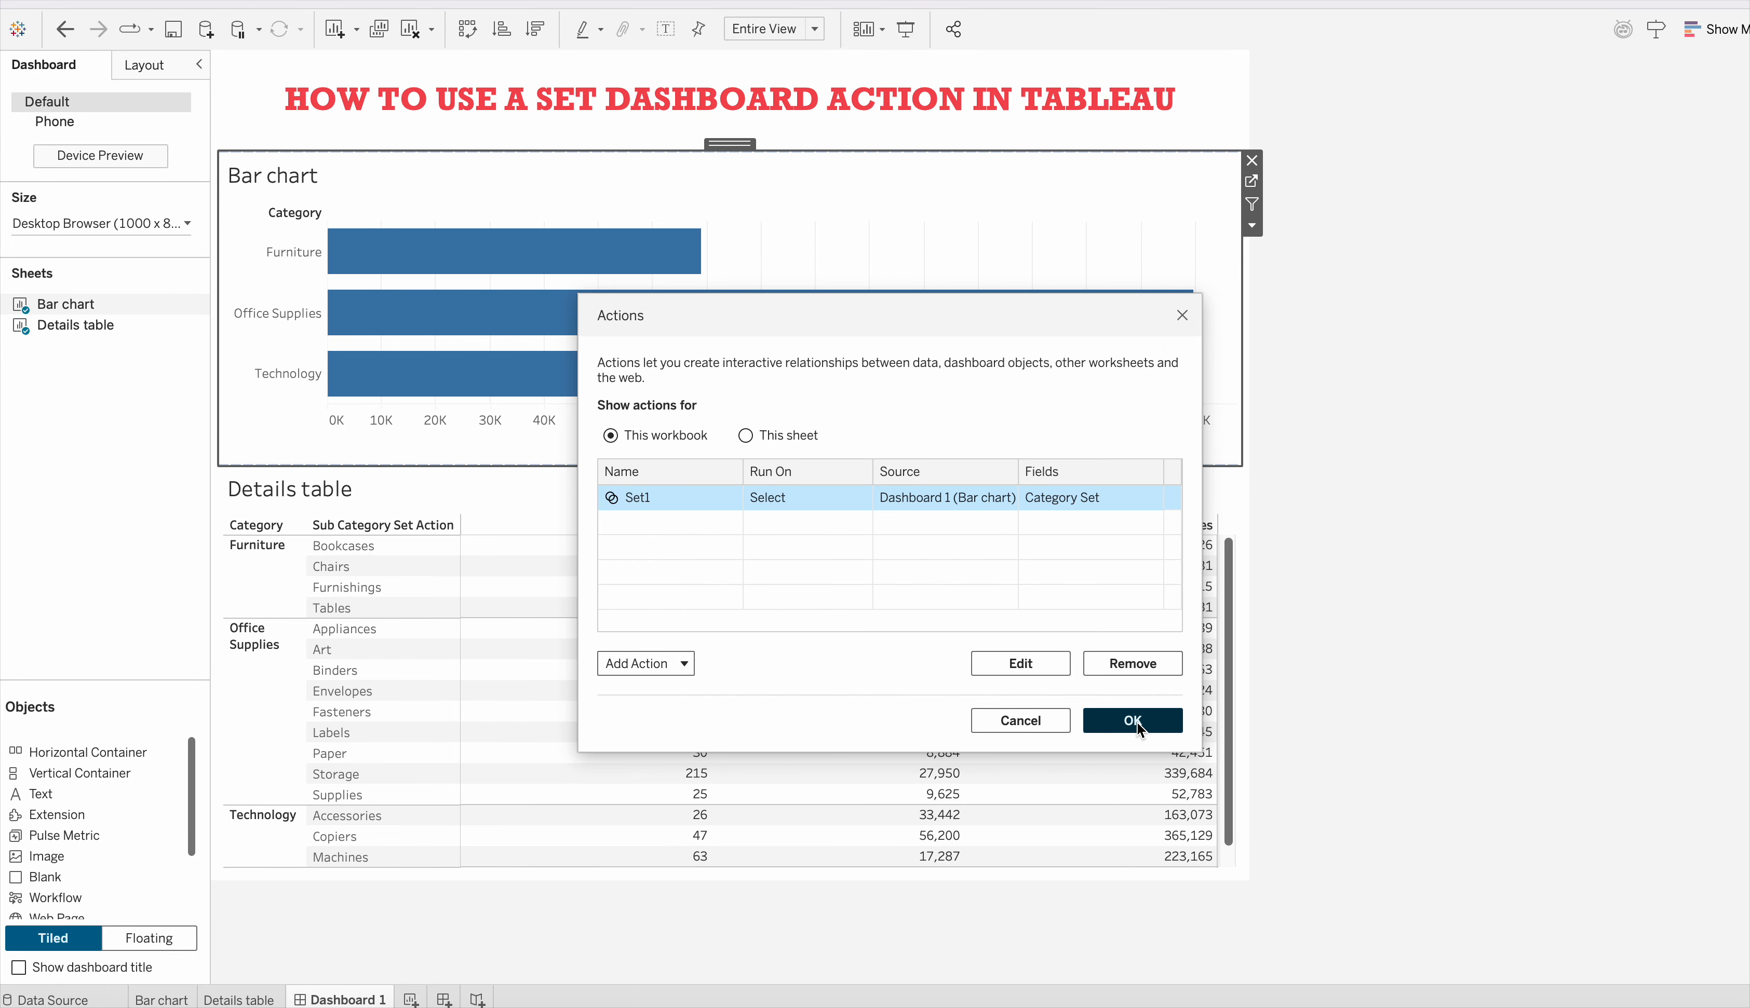
{"action": "left_click", "coordinate": [1136, 722]}
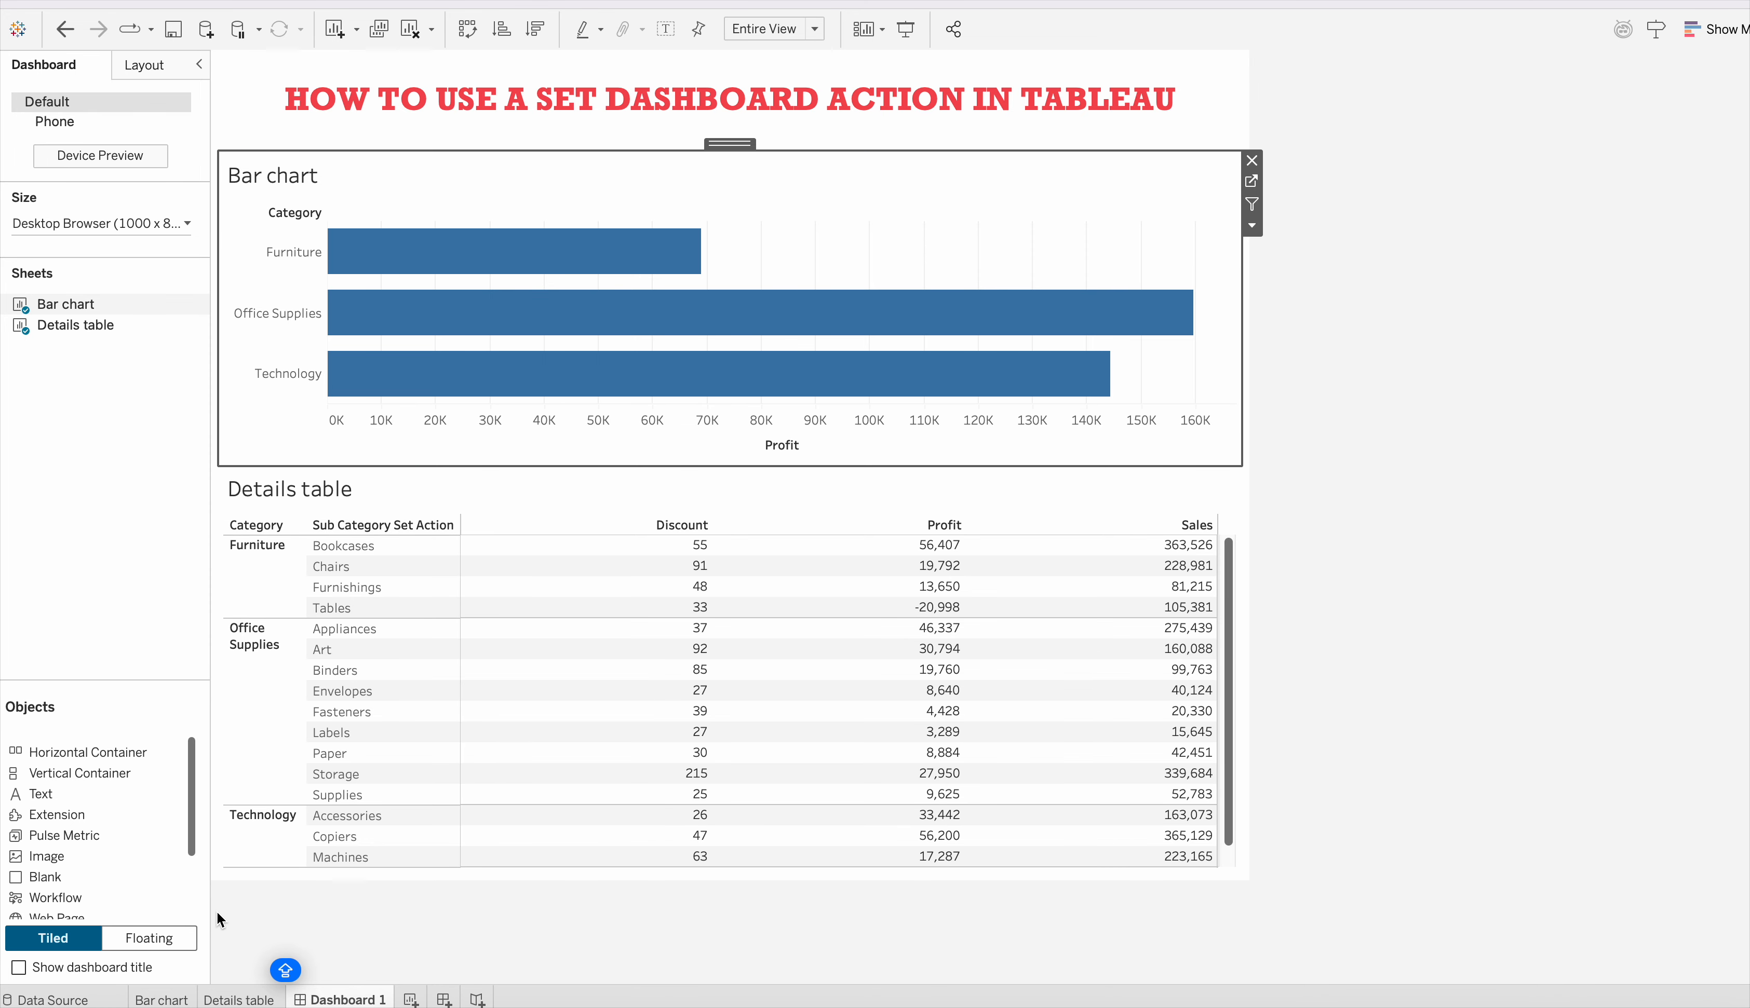
Step: Review the fields used on the Bar chart and Details table worksheets
{"action": "left_click", "coordinate": [165, 1000]}
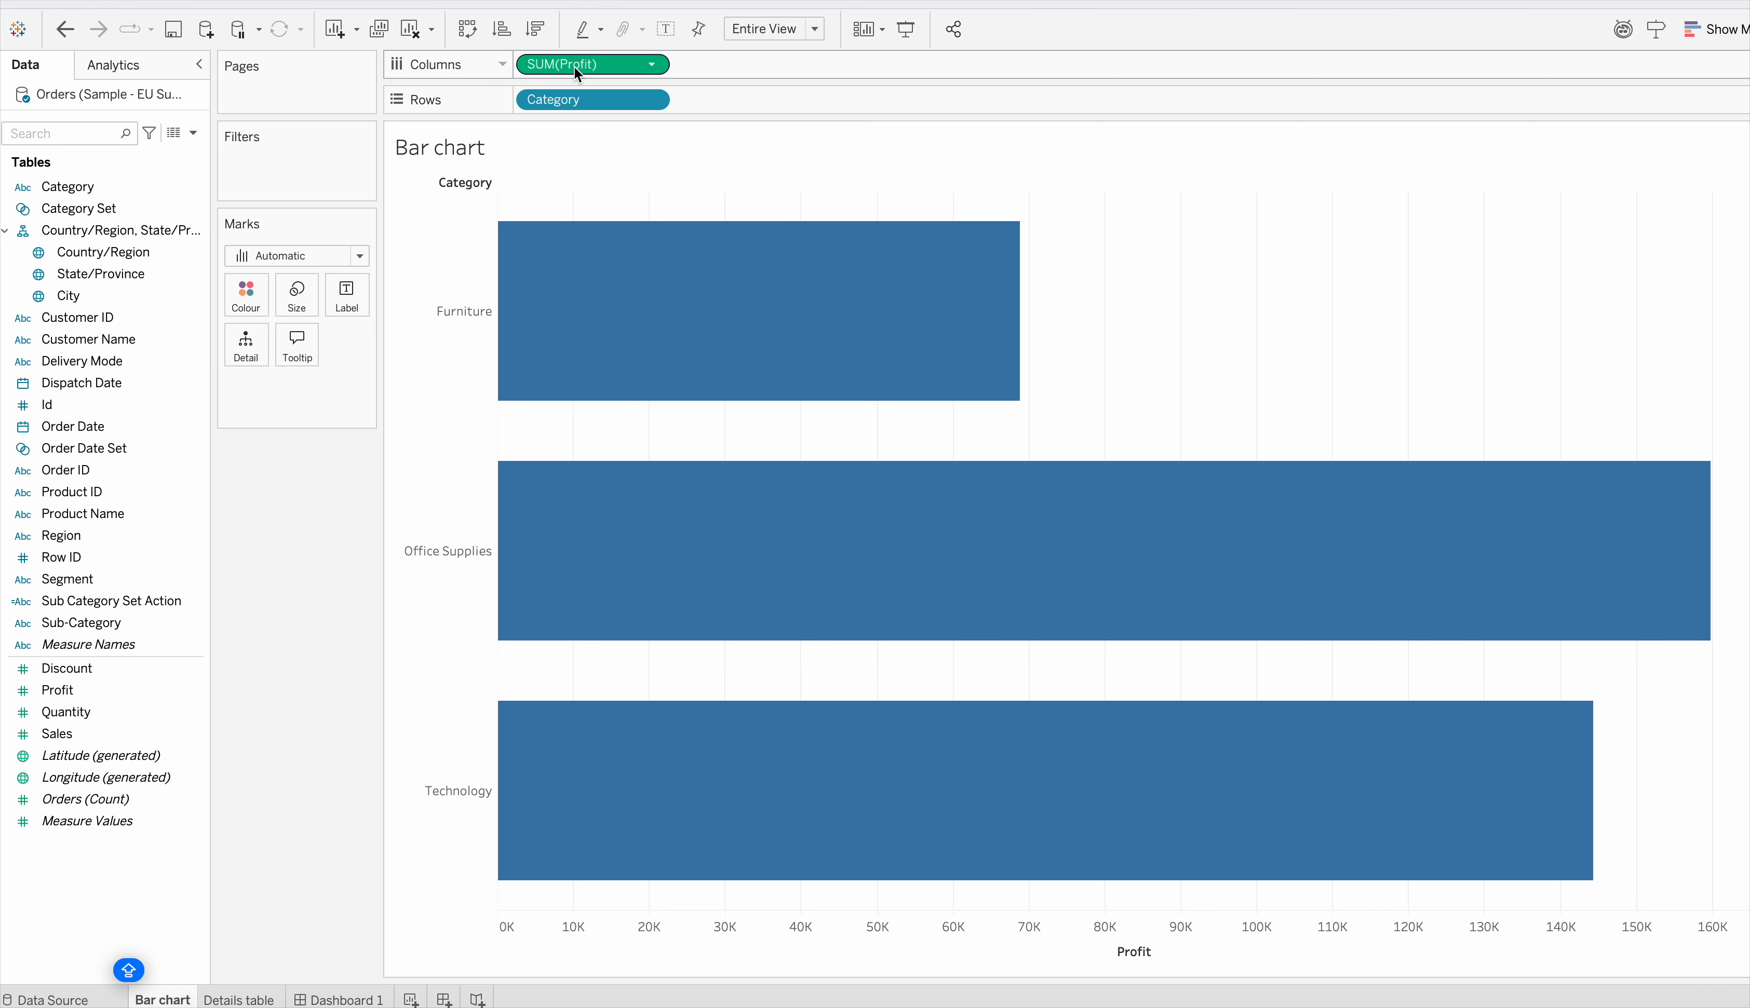
{"action": "left_click", "coordinate": [173, 212]}
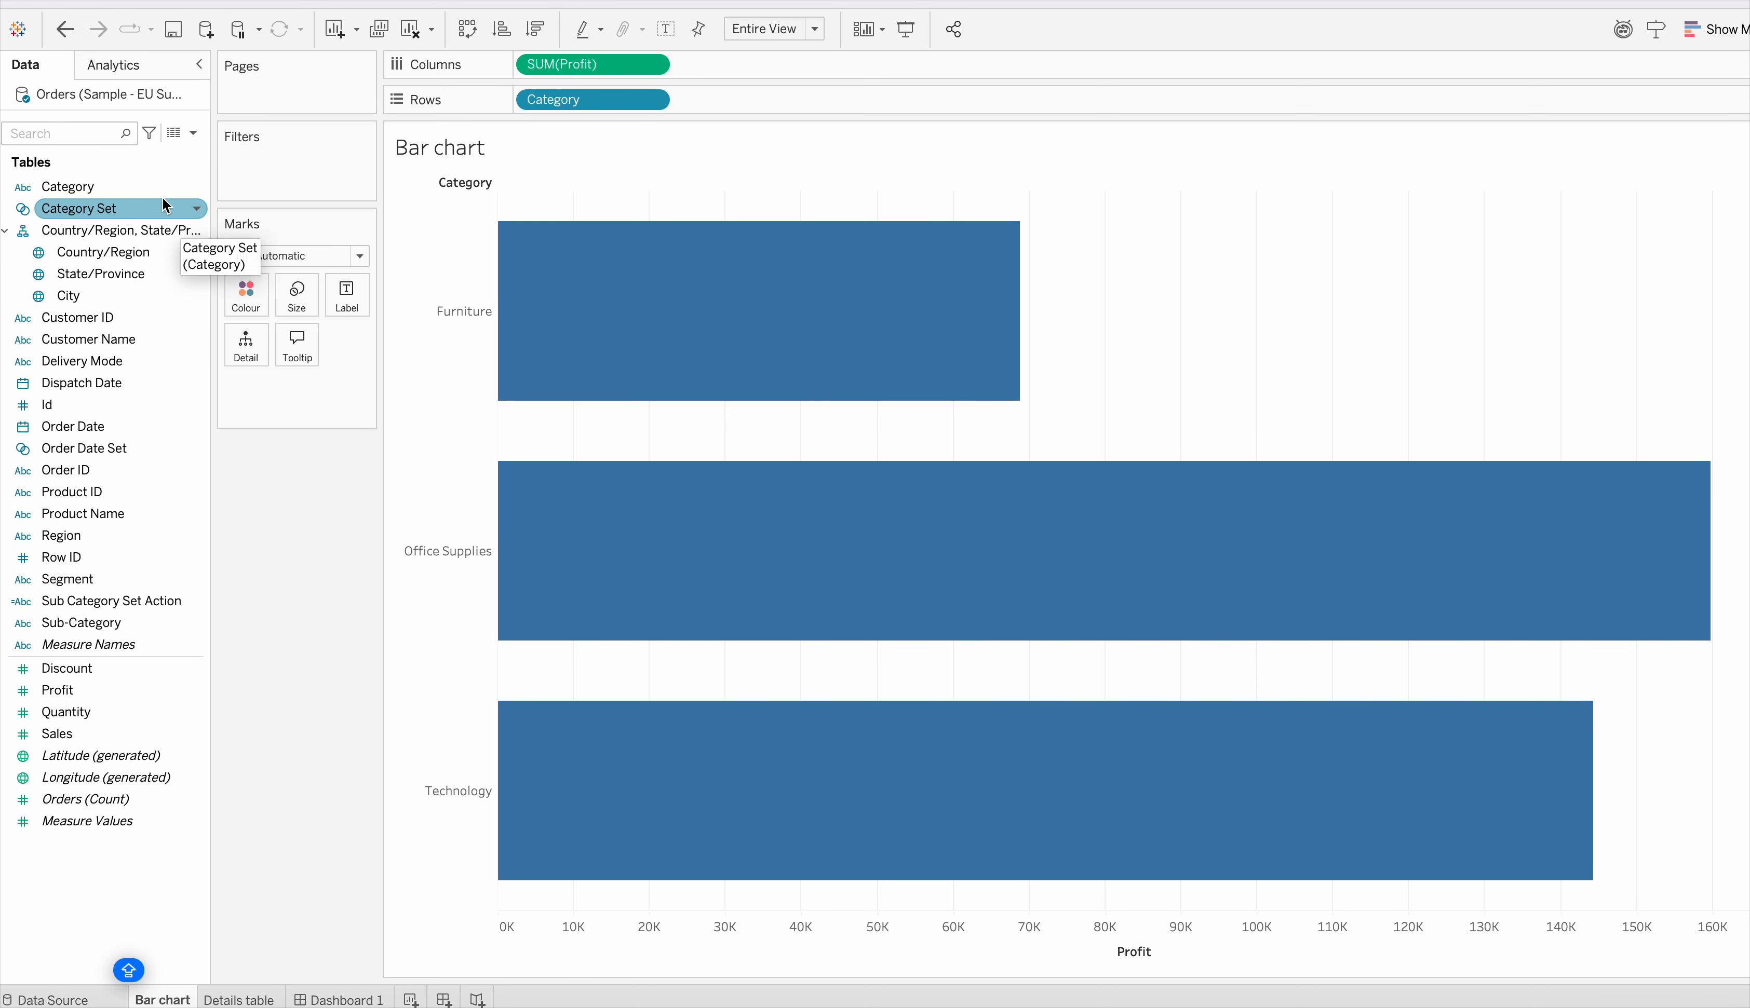
{"action": "left_click", "coordinate": [240, 1000]}
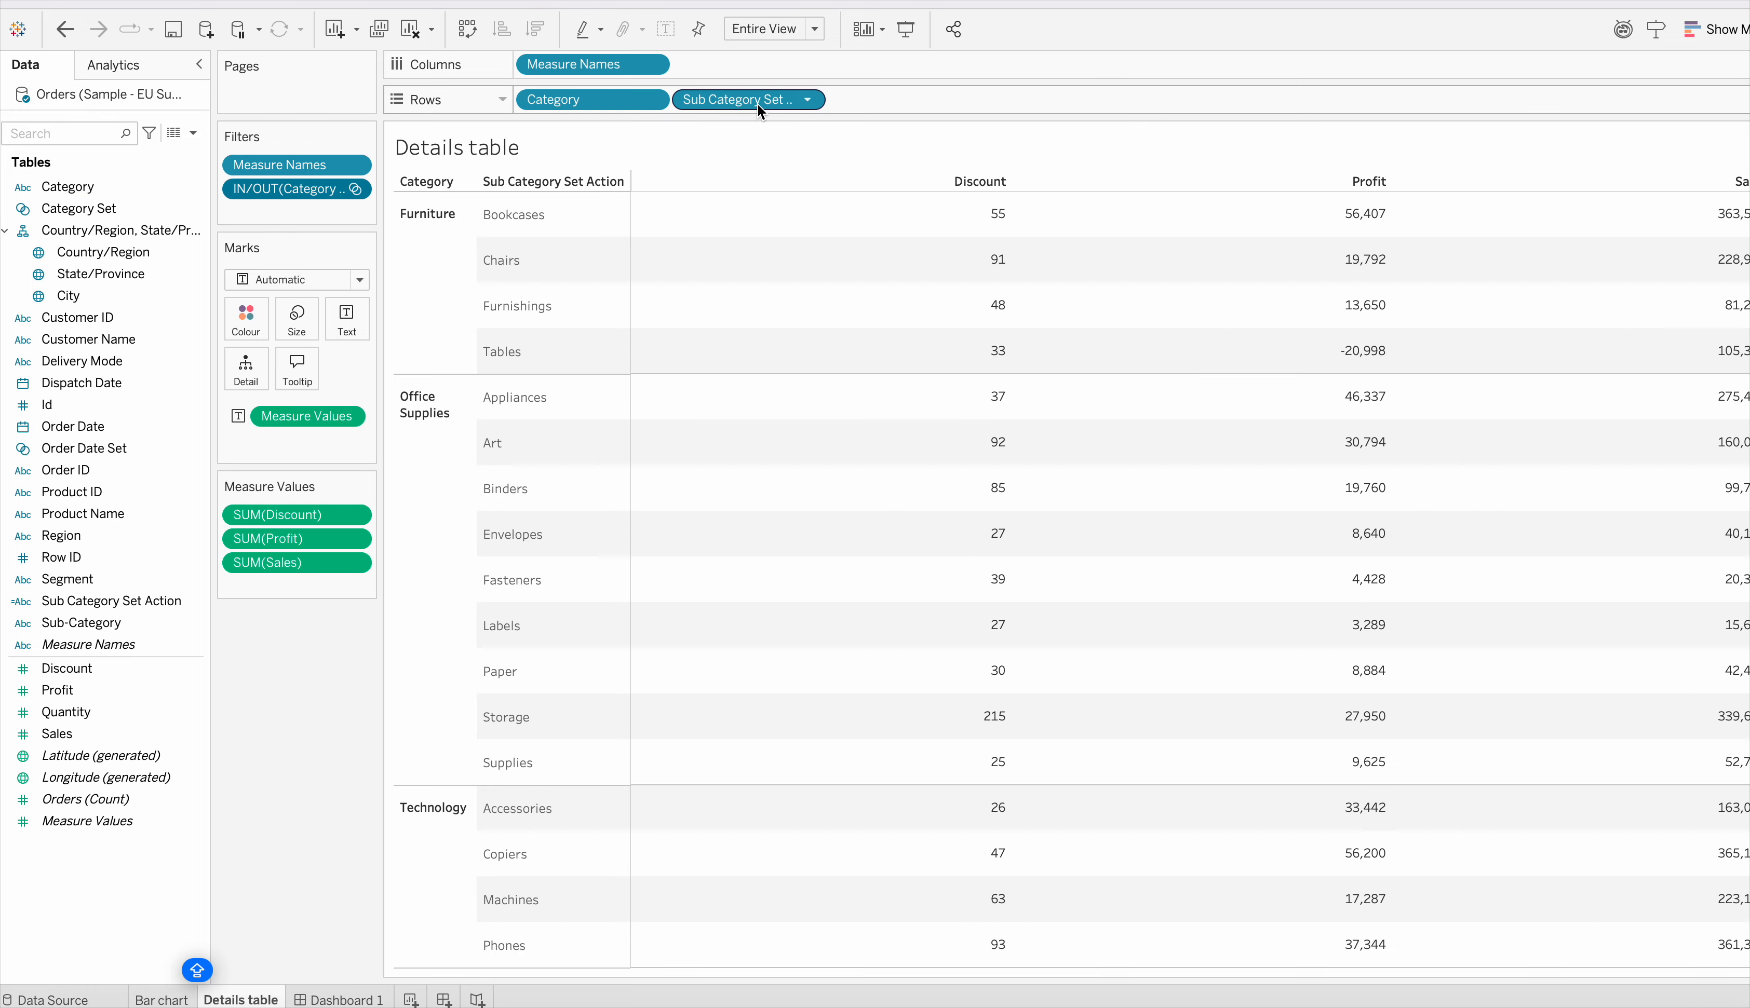
Step: Return to Dashboard 1 and show it in presentation mode
{"action": "left_click", "coordinate": [361, 1000]}
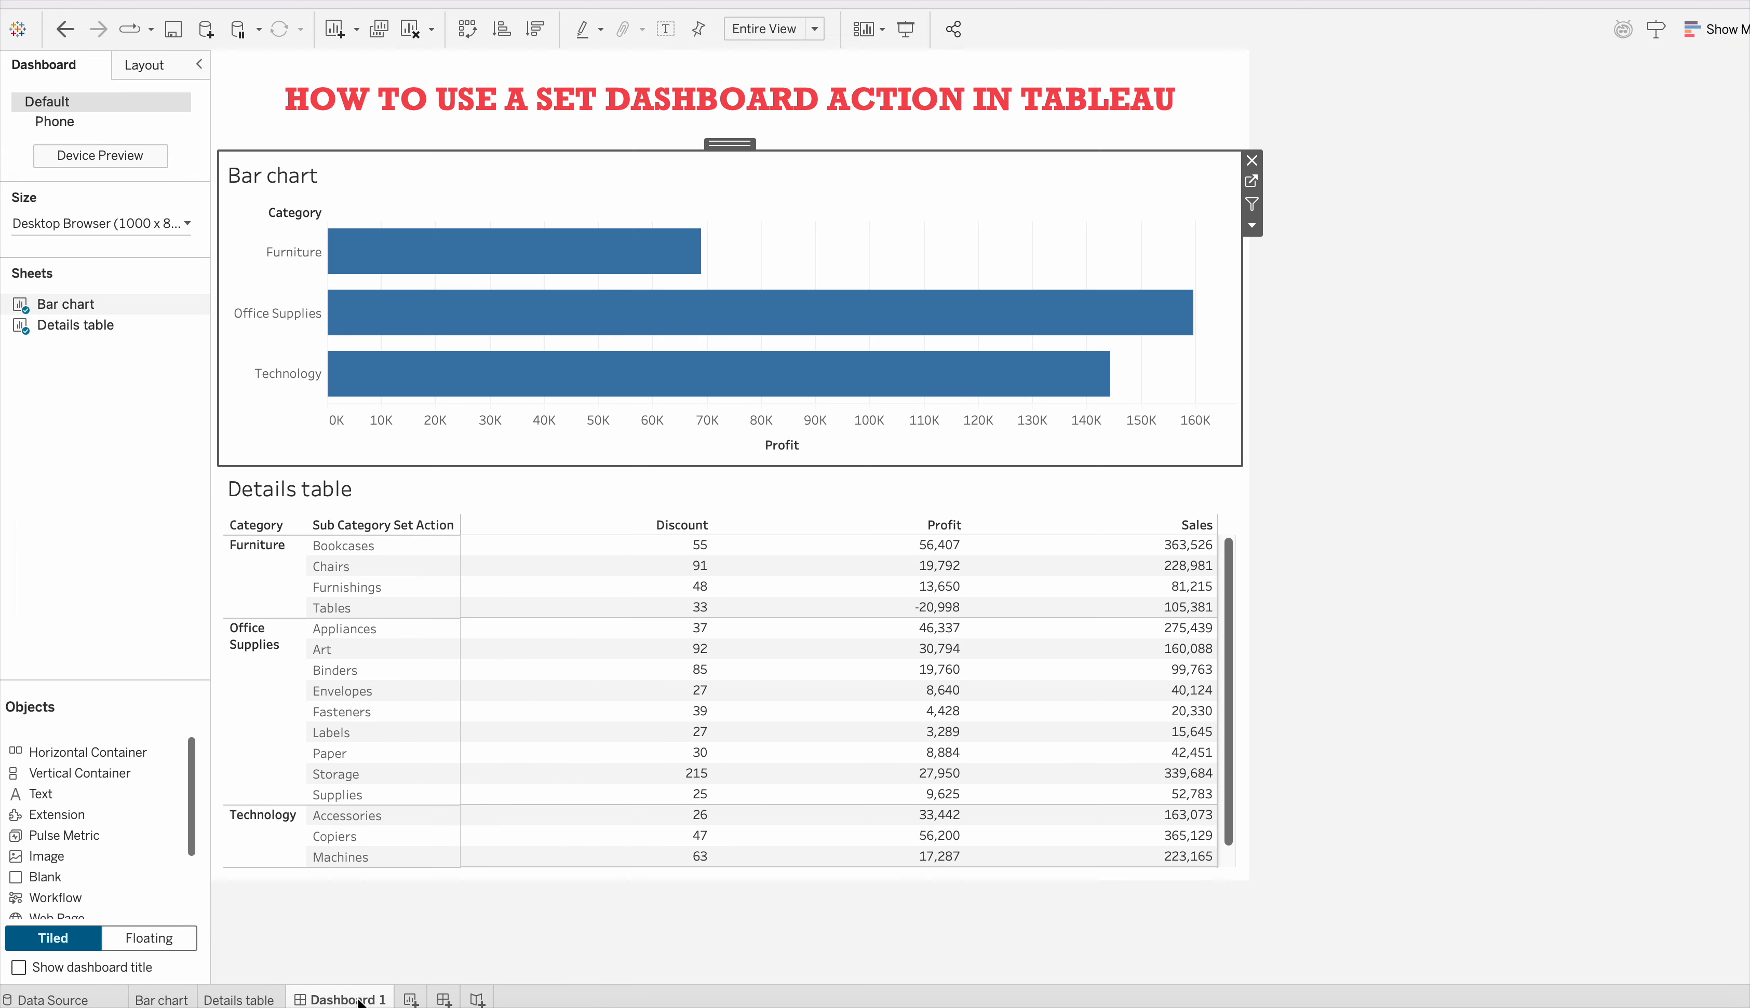
{"action": "left_click", "coordinate": [906, 31]}
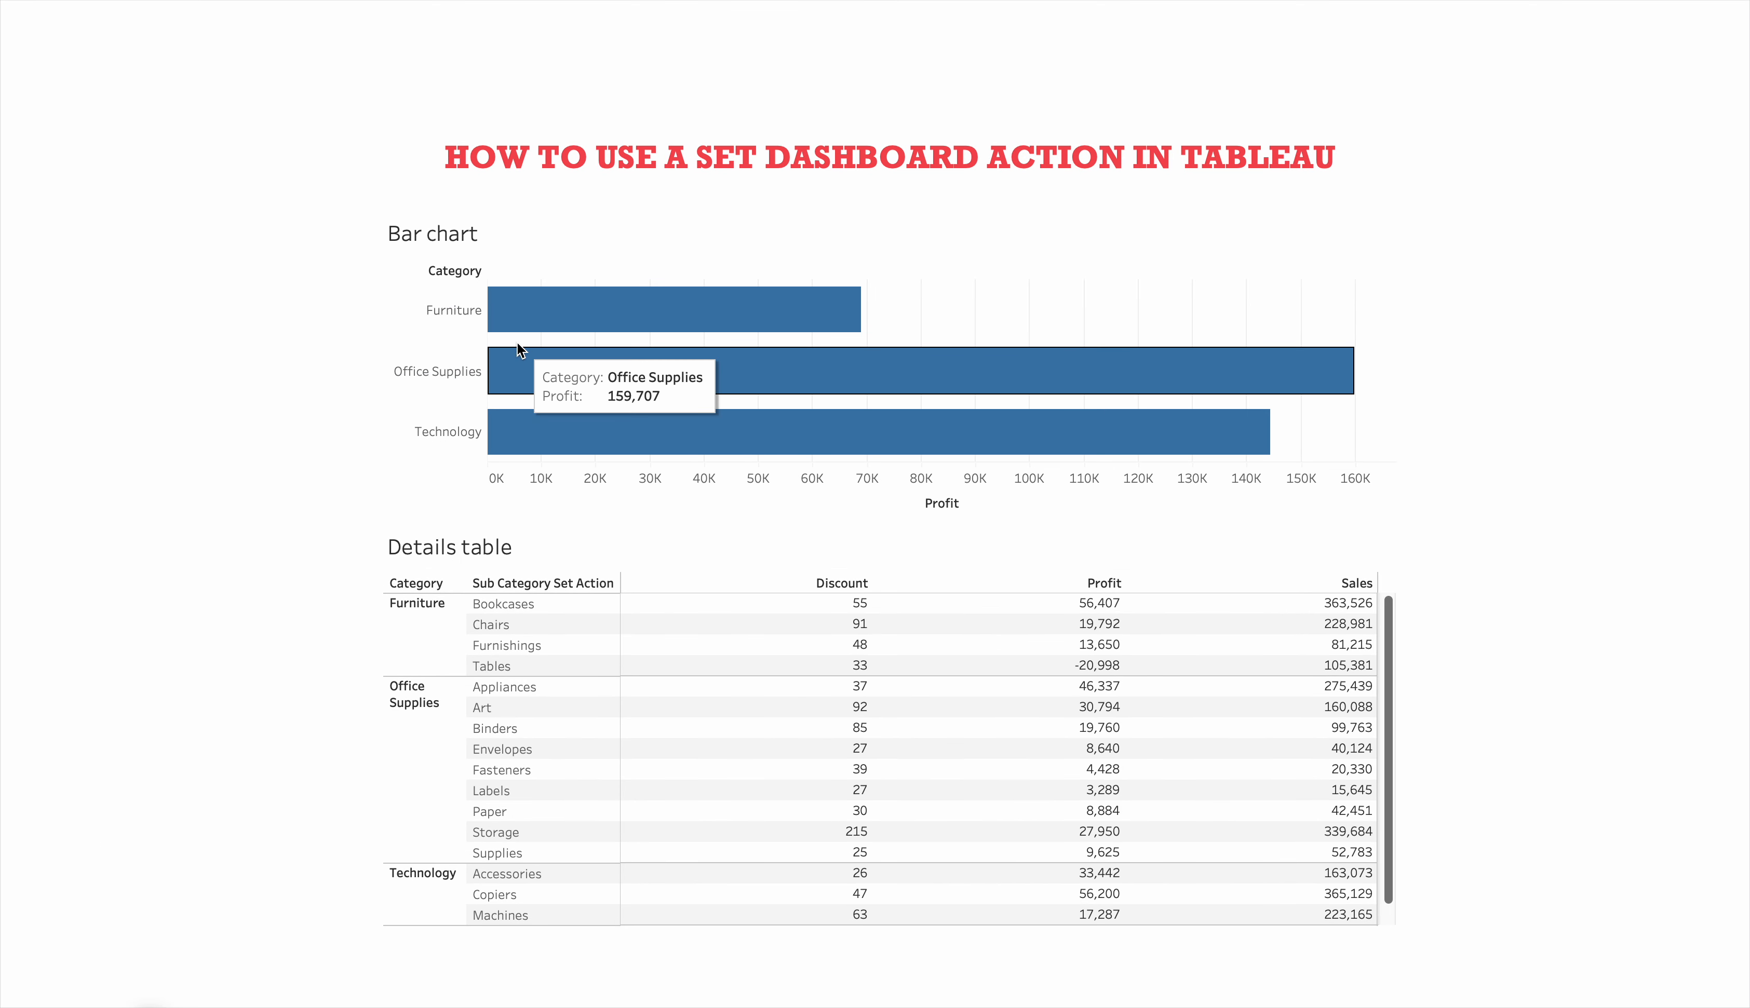
Step: Test the set action by selecting the Furniture, Office Supplies and Technology bars, leave presentation mode and clear the bar selection
{"action": "left_click", "coordinate": [632, 444]}
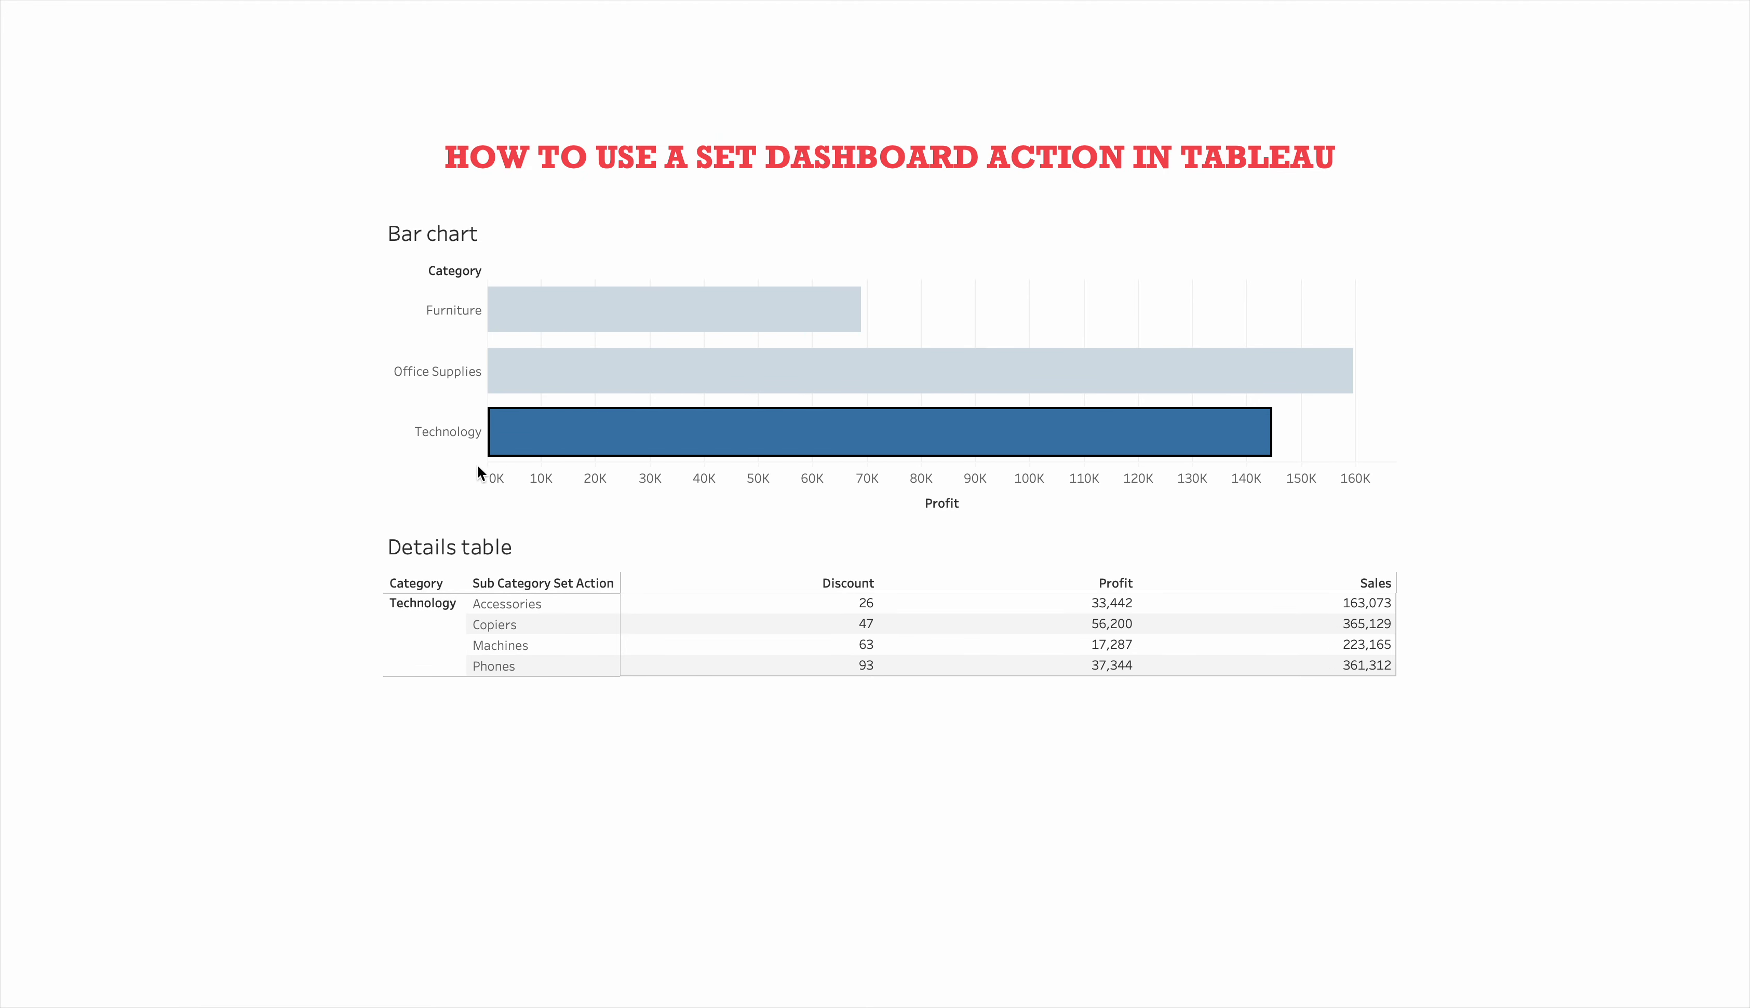
{"action": "left_click", "coordinate": [615, 380]}
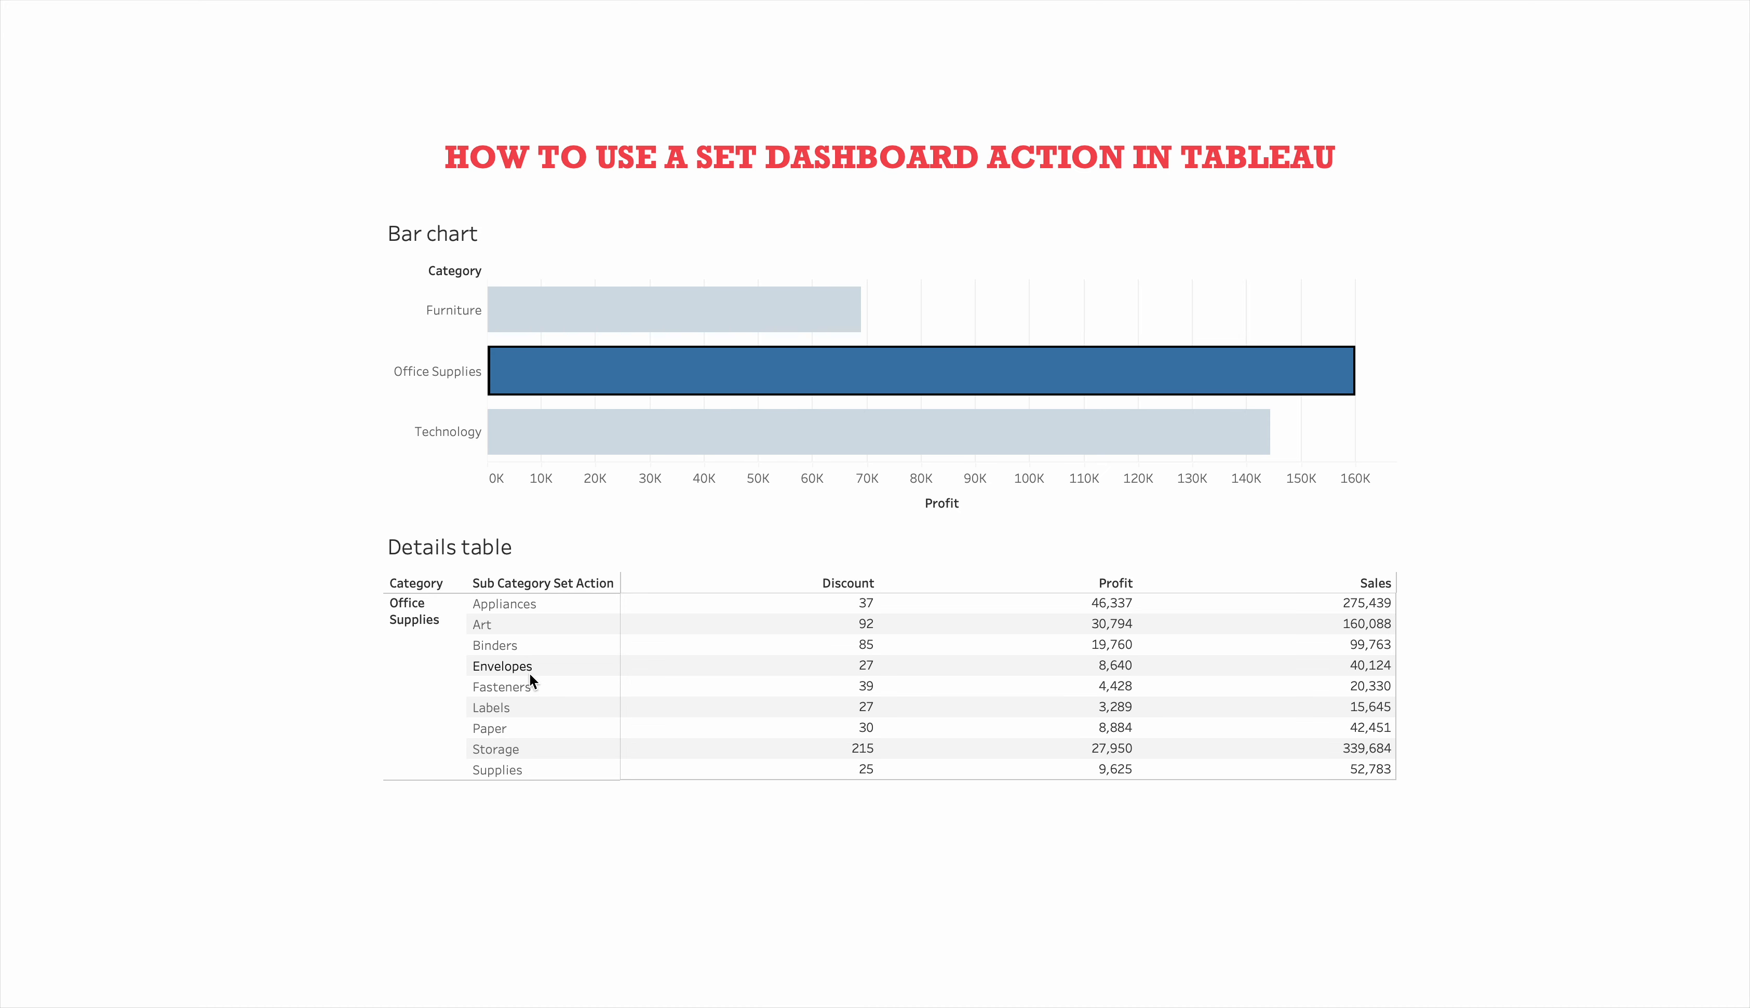
{"action": "left_click", "coordinate": [760, 307]}
{"action": "left_click", "coordinate": [729, 374]}
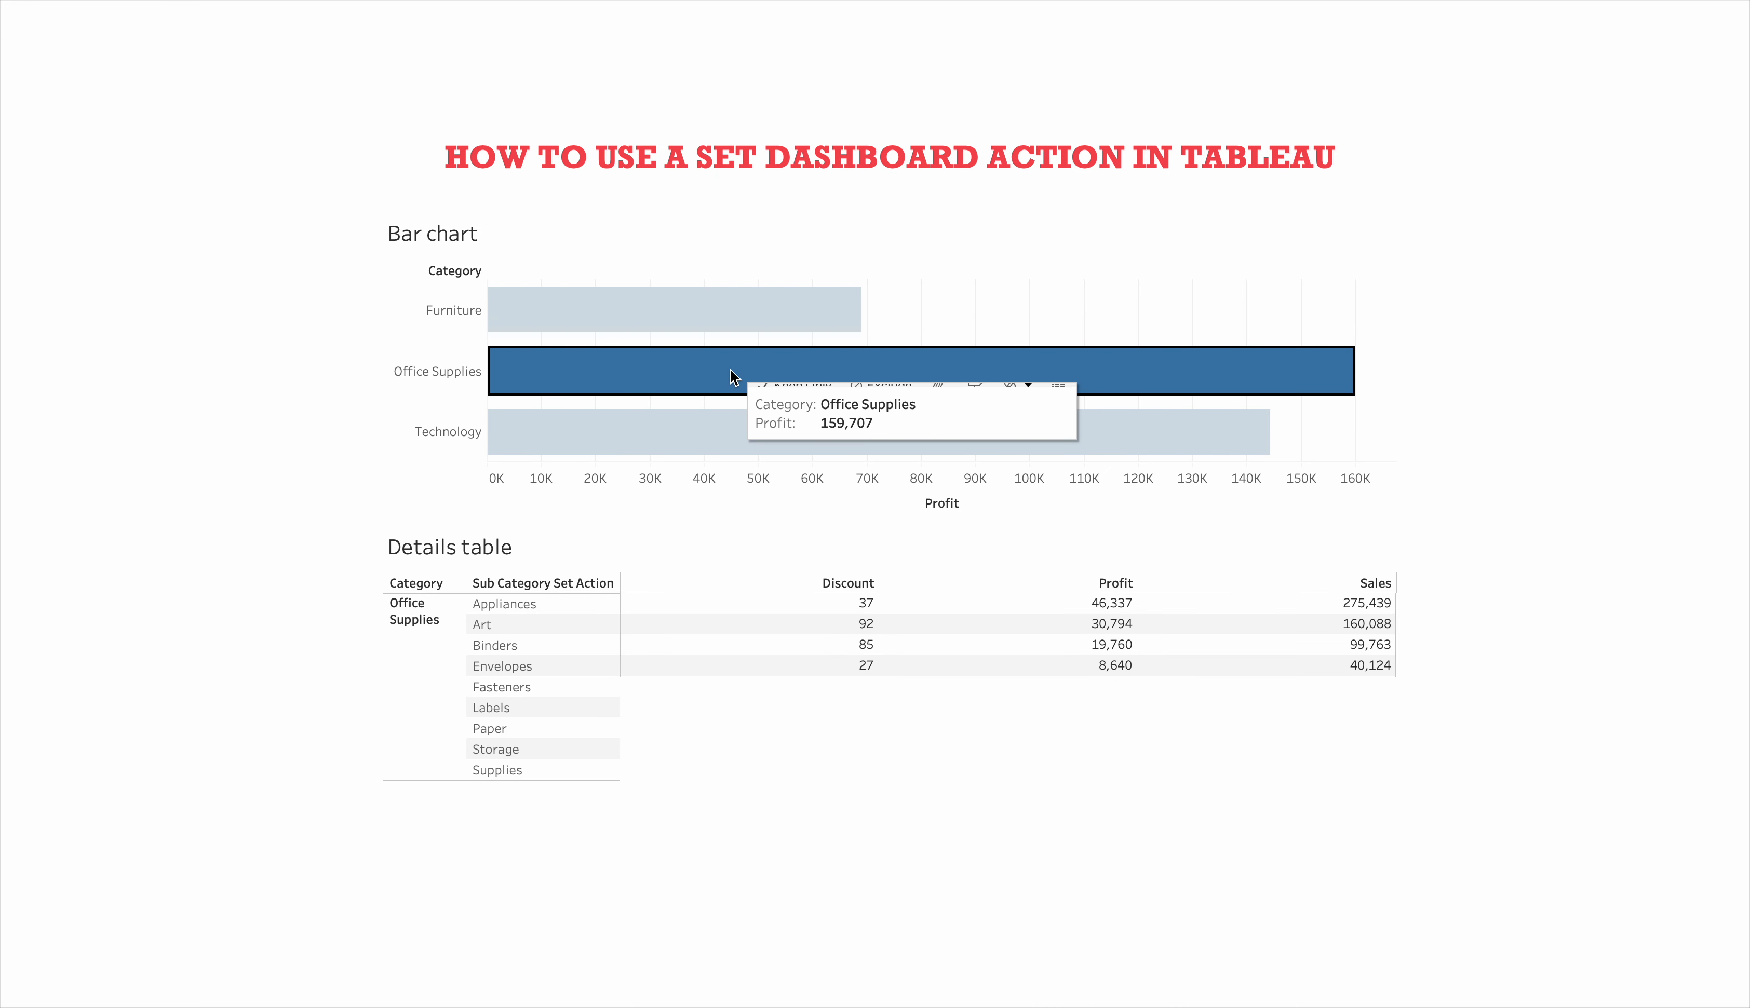
{"action": "left_click", "coordinate": [718, 430]}
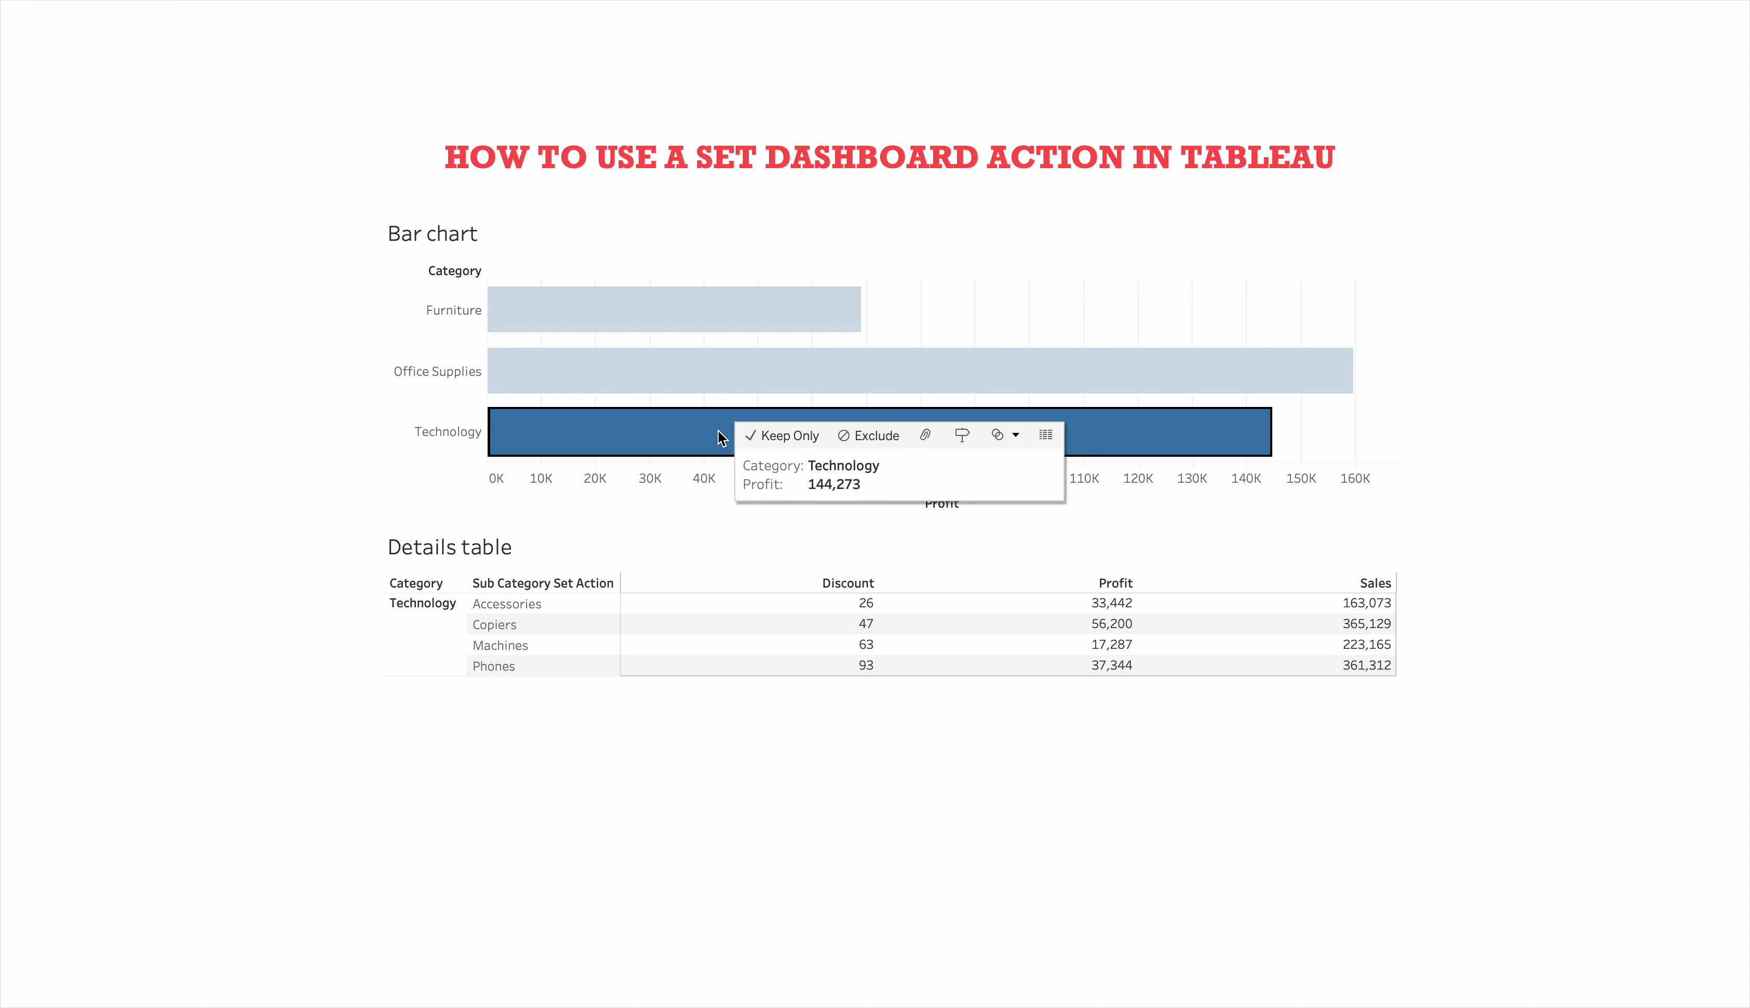
{"action": "left_click", "coordinate": [691, 323]}
{"action": "key", "text": "Escape"}
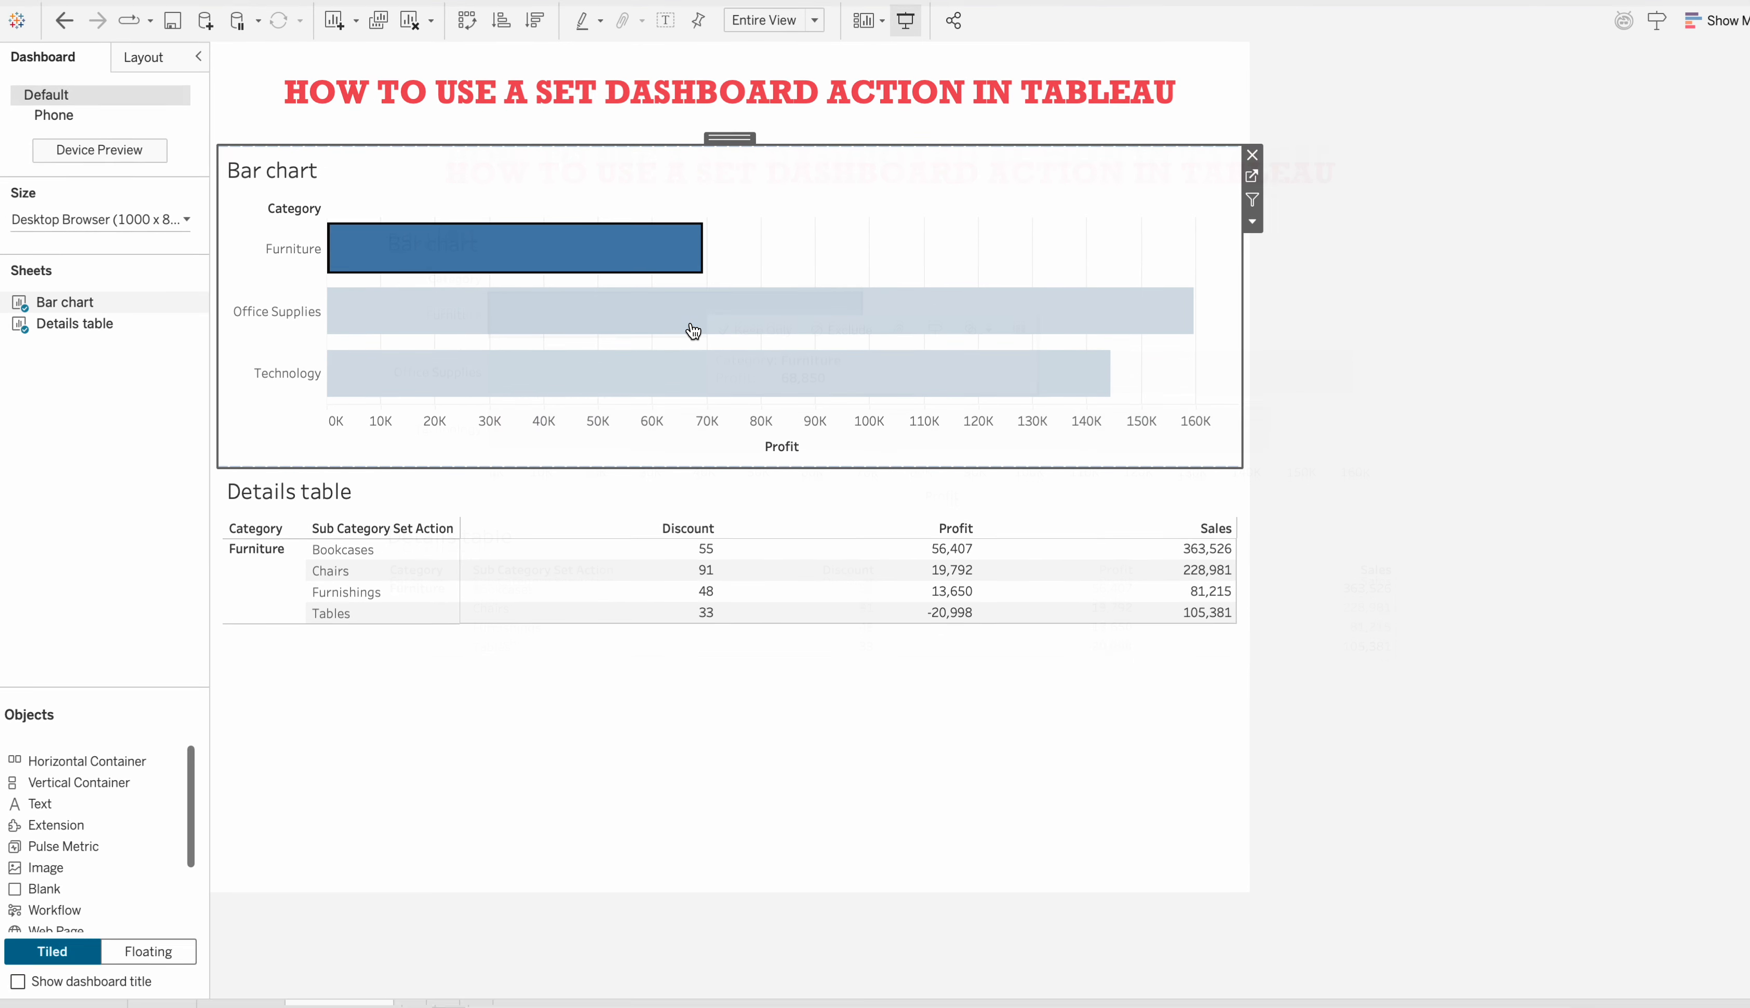
{"action": "left_click", "coordinate": [653, 257]}
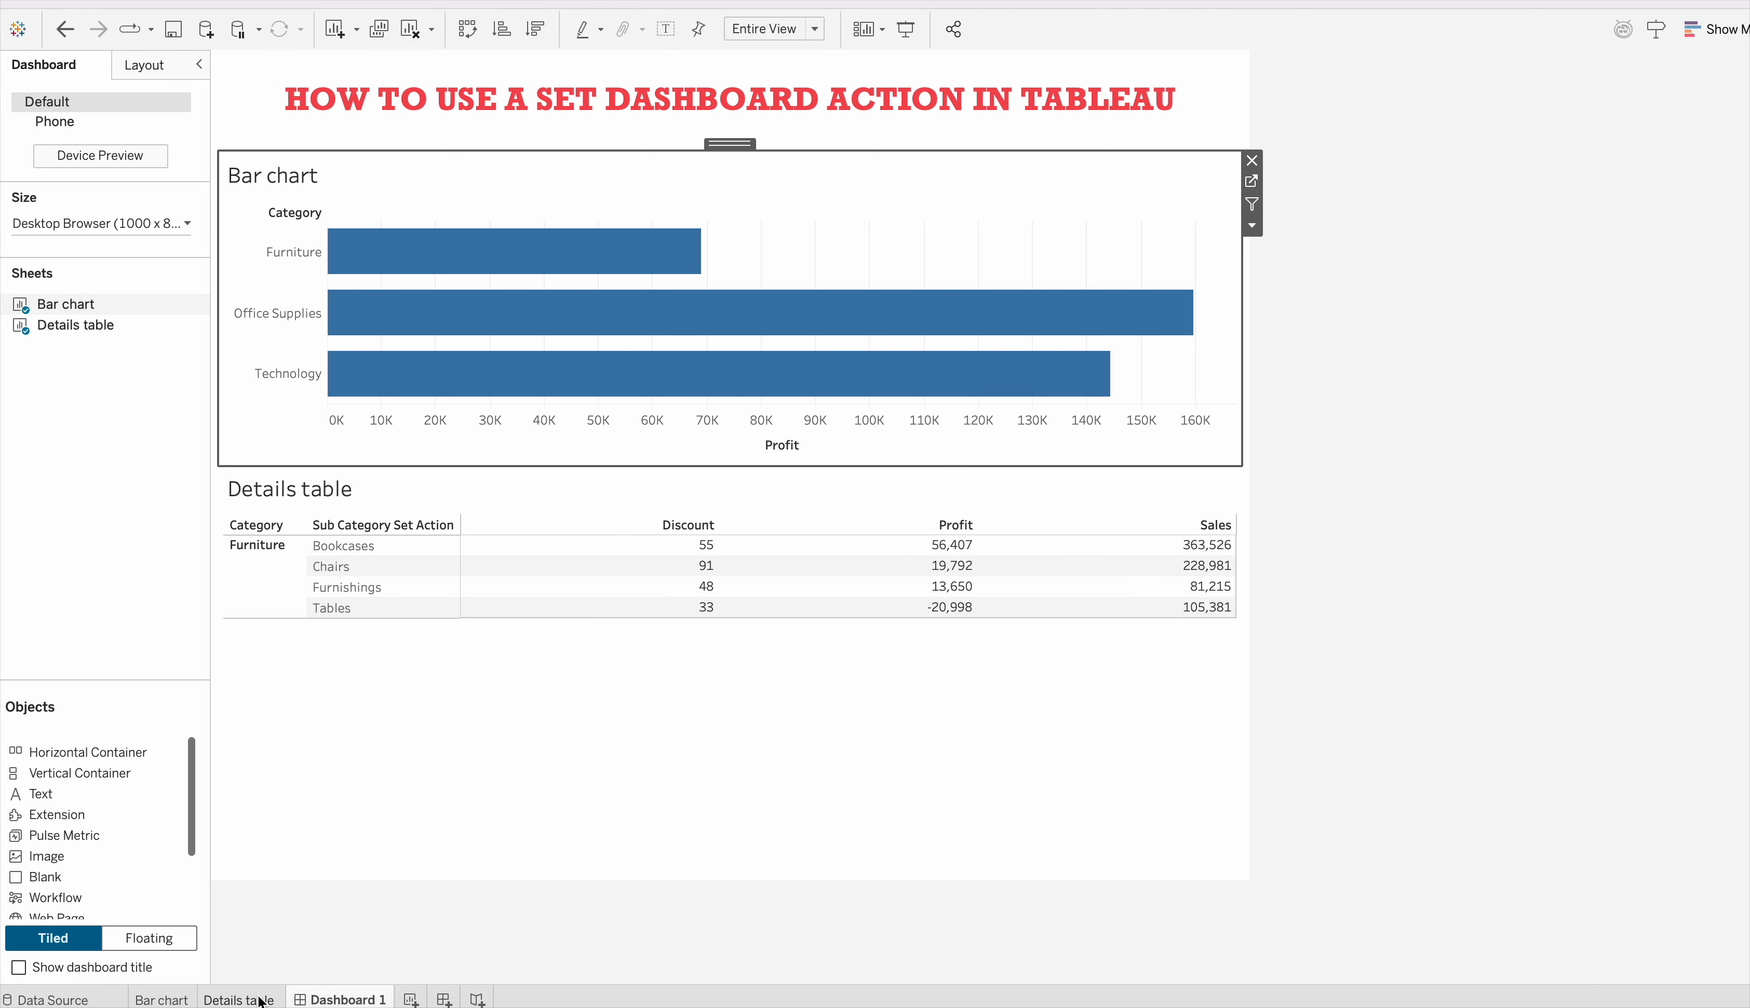
{"action": "left_click", "coordinate": [239, 1000]}
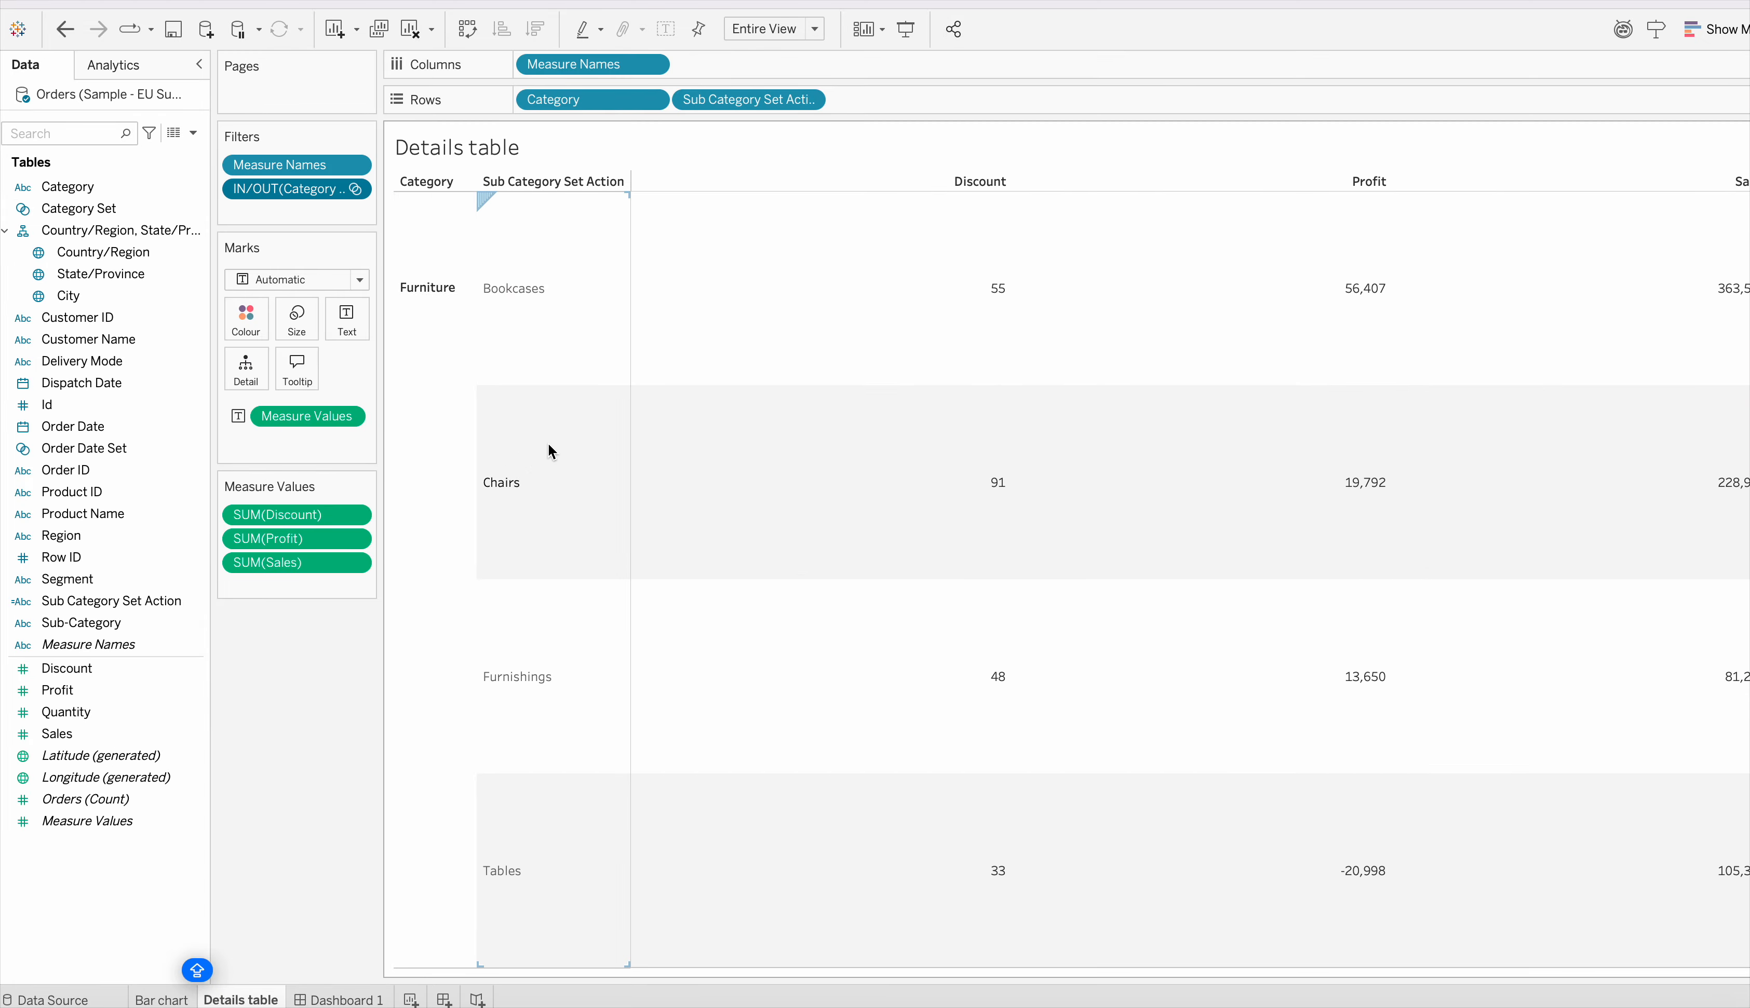
{"action": "left_click", "coordinate": [161, 1000]}
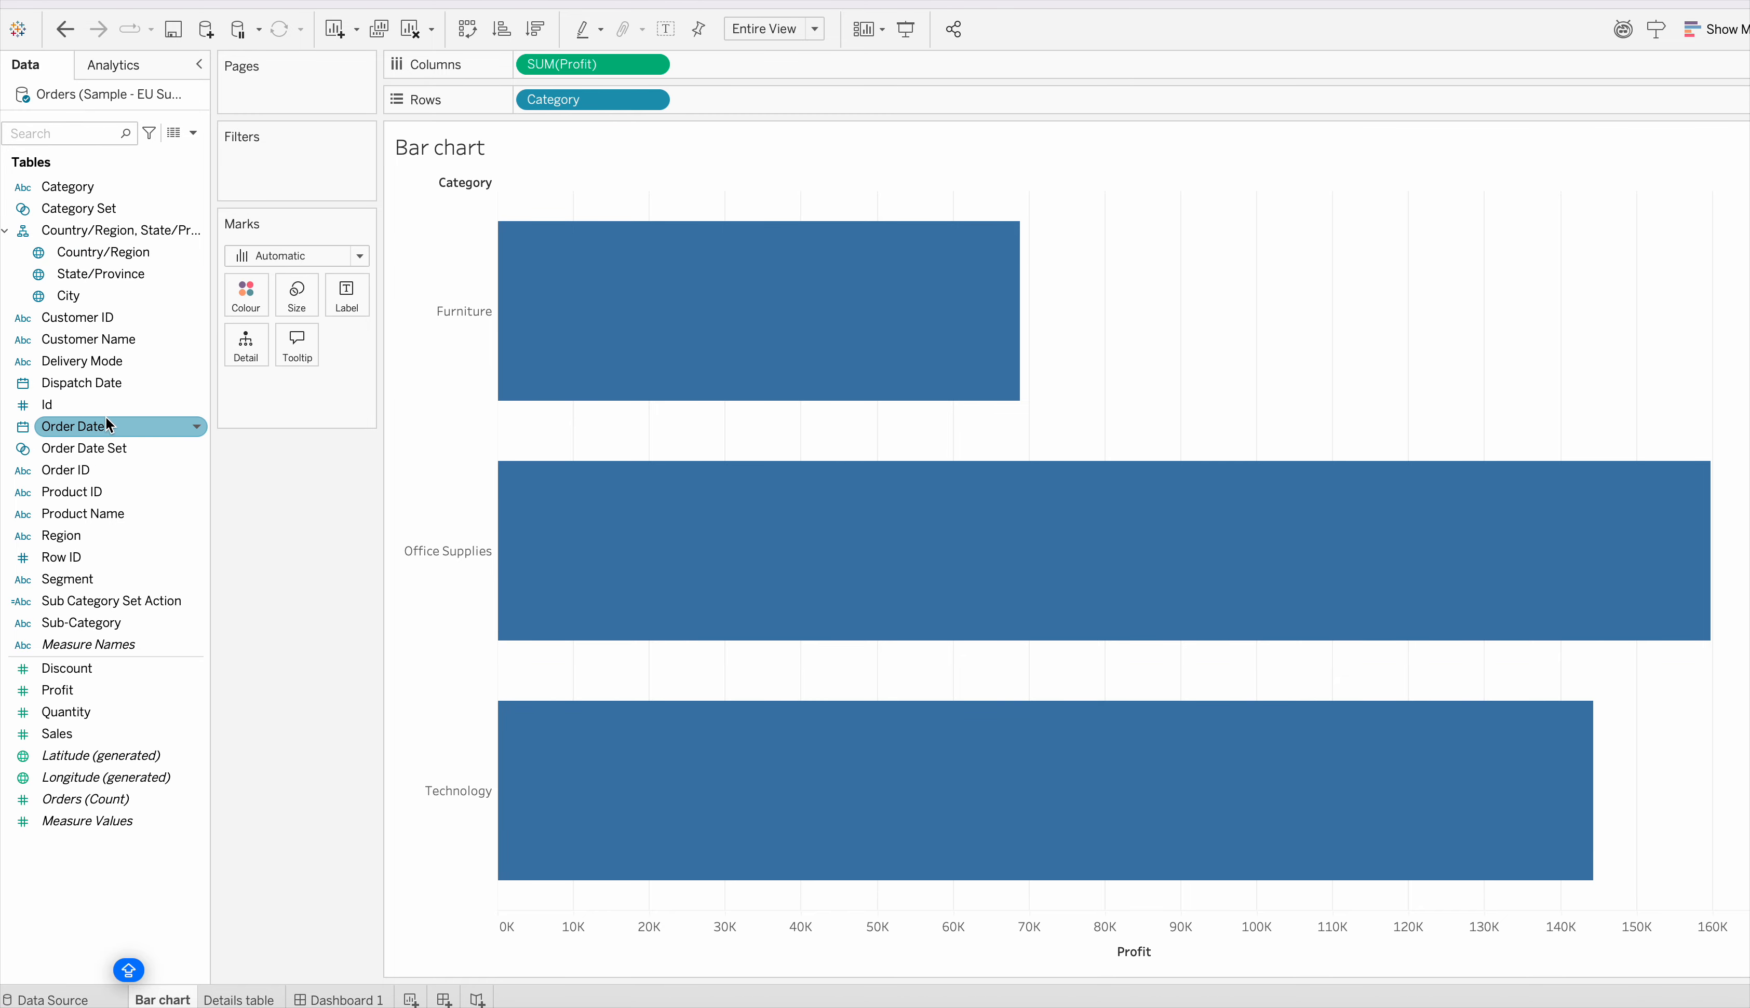
{"action": "left_click_drag", "start_coordinate": [124, 601], "coordinate": [737, 104]}
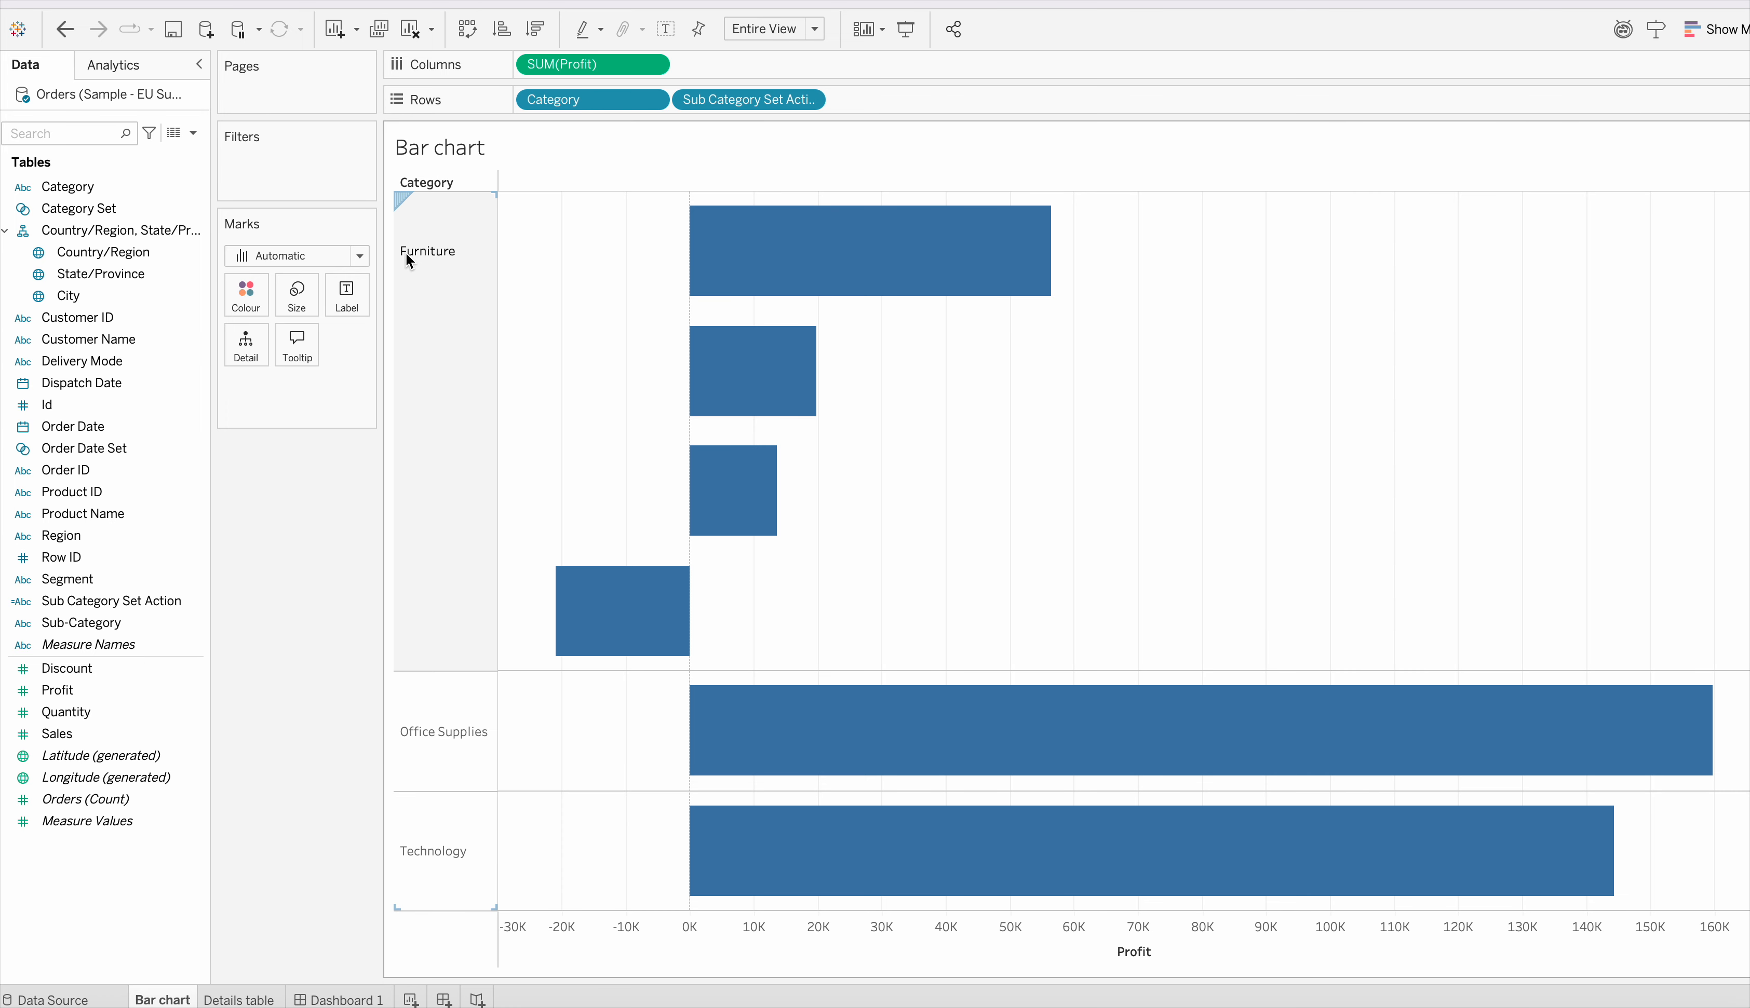
{"action": "left_click", "coordinate": [65, 28]}
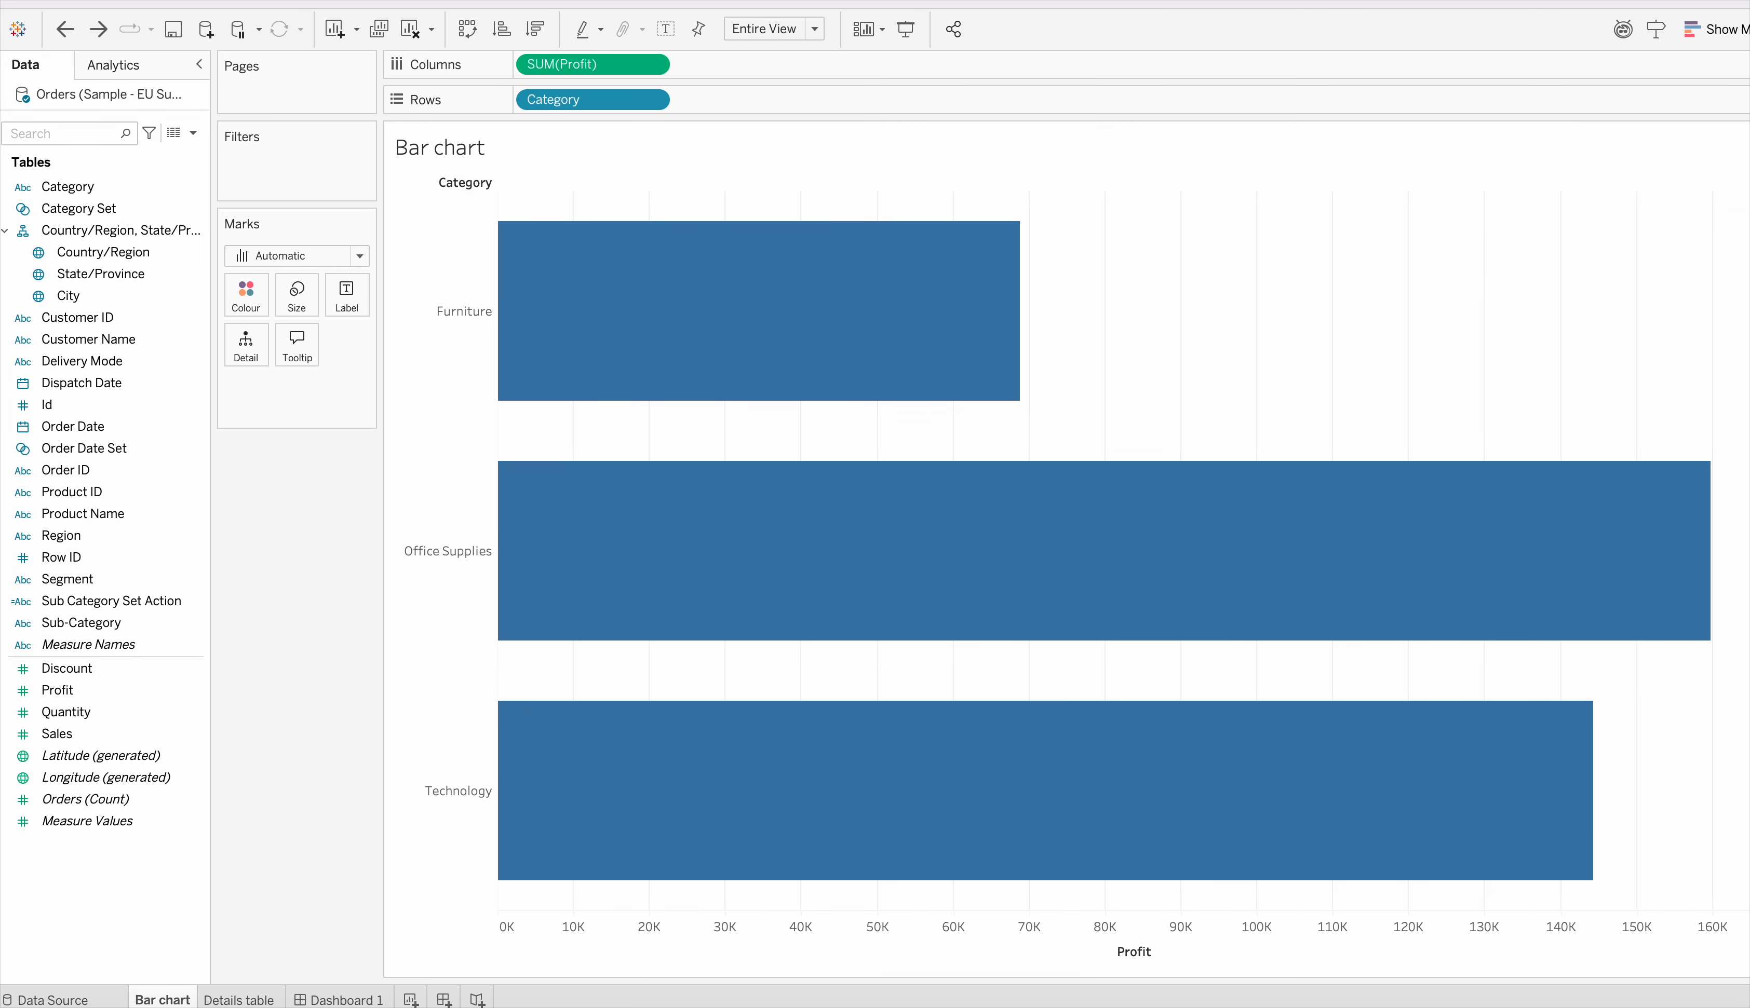
Step: Duplicate the Bar chart worksheet and filter the copy by Category Set, with the filter set to use all values
{"action": "right_click", "coordinate": [171, 1000]}
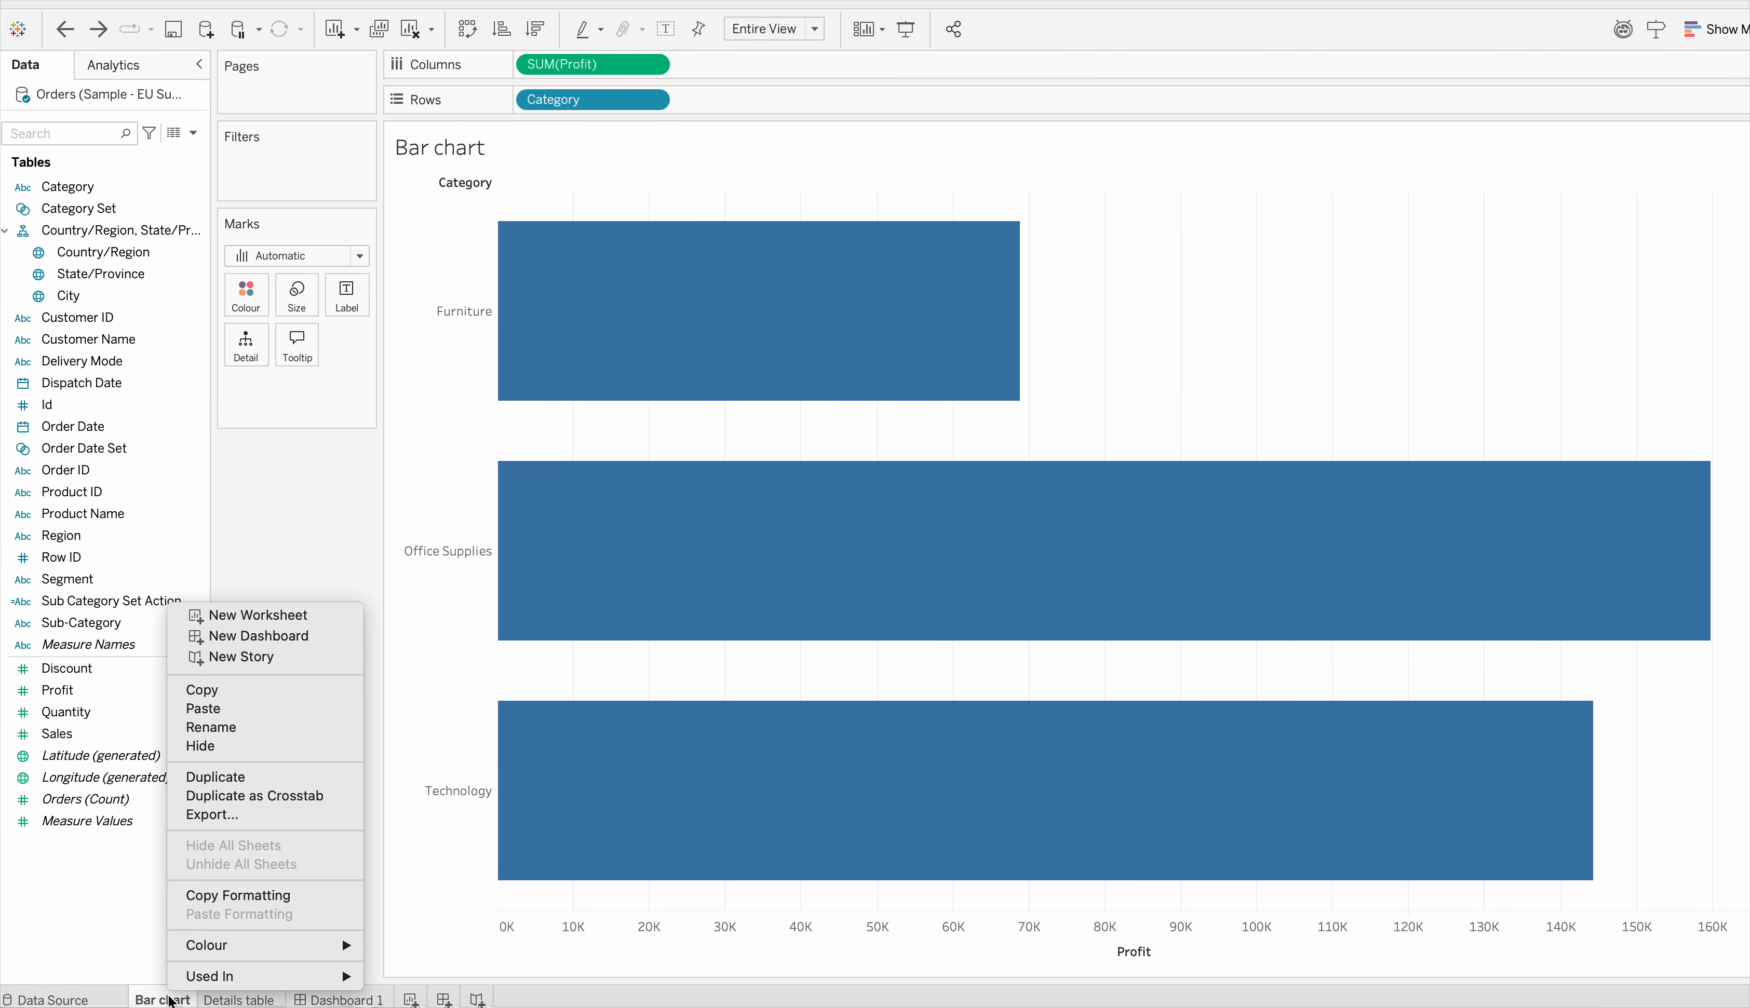
{"action": "left_click", "coordinate": [231, 779]}
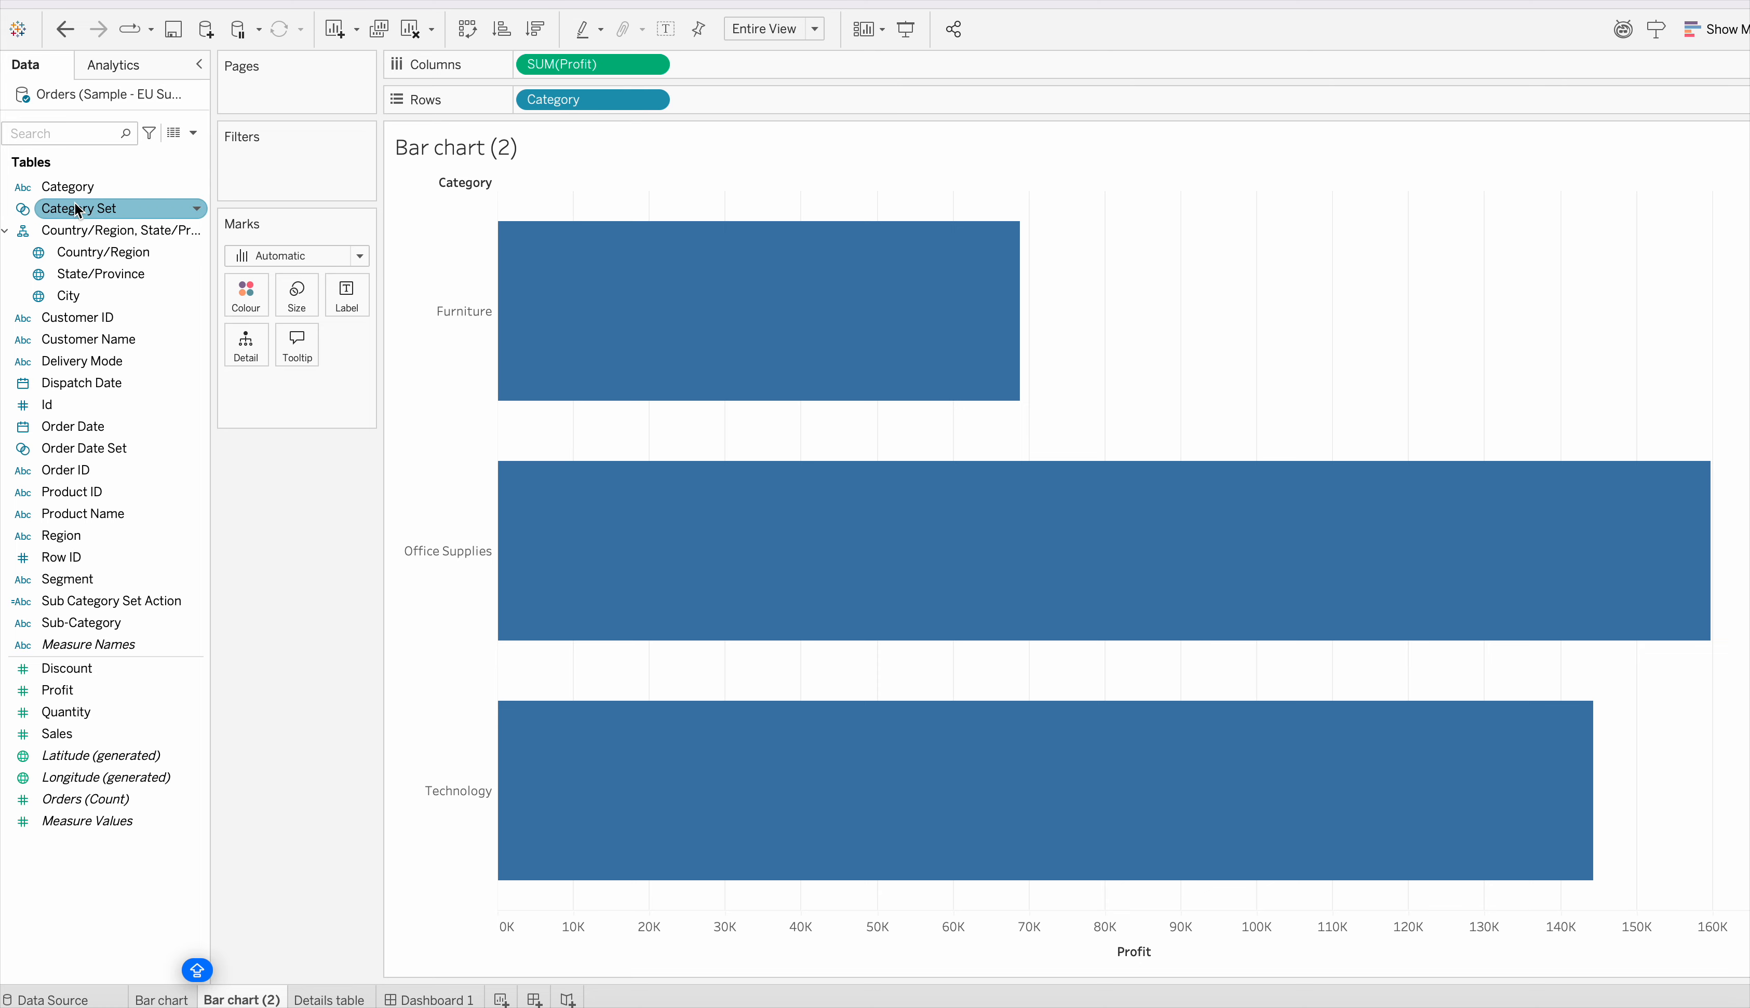
{"action": "left_click_drag", "start_coordinate": [82, 211], "coordinate": [248, 165]}
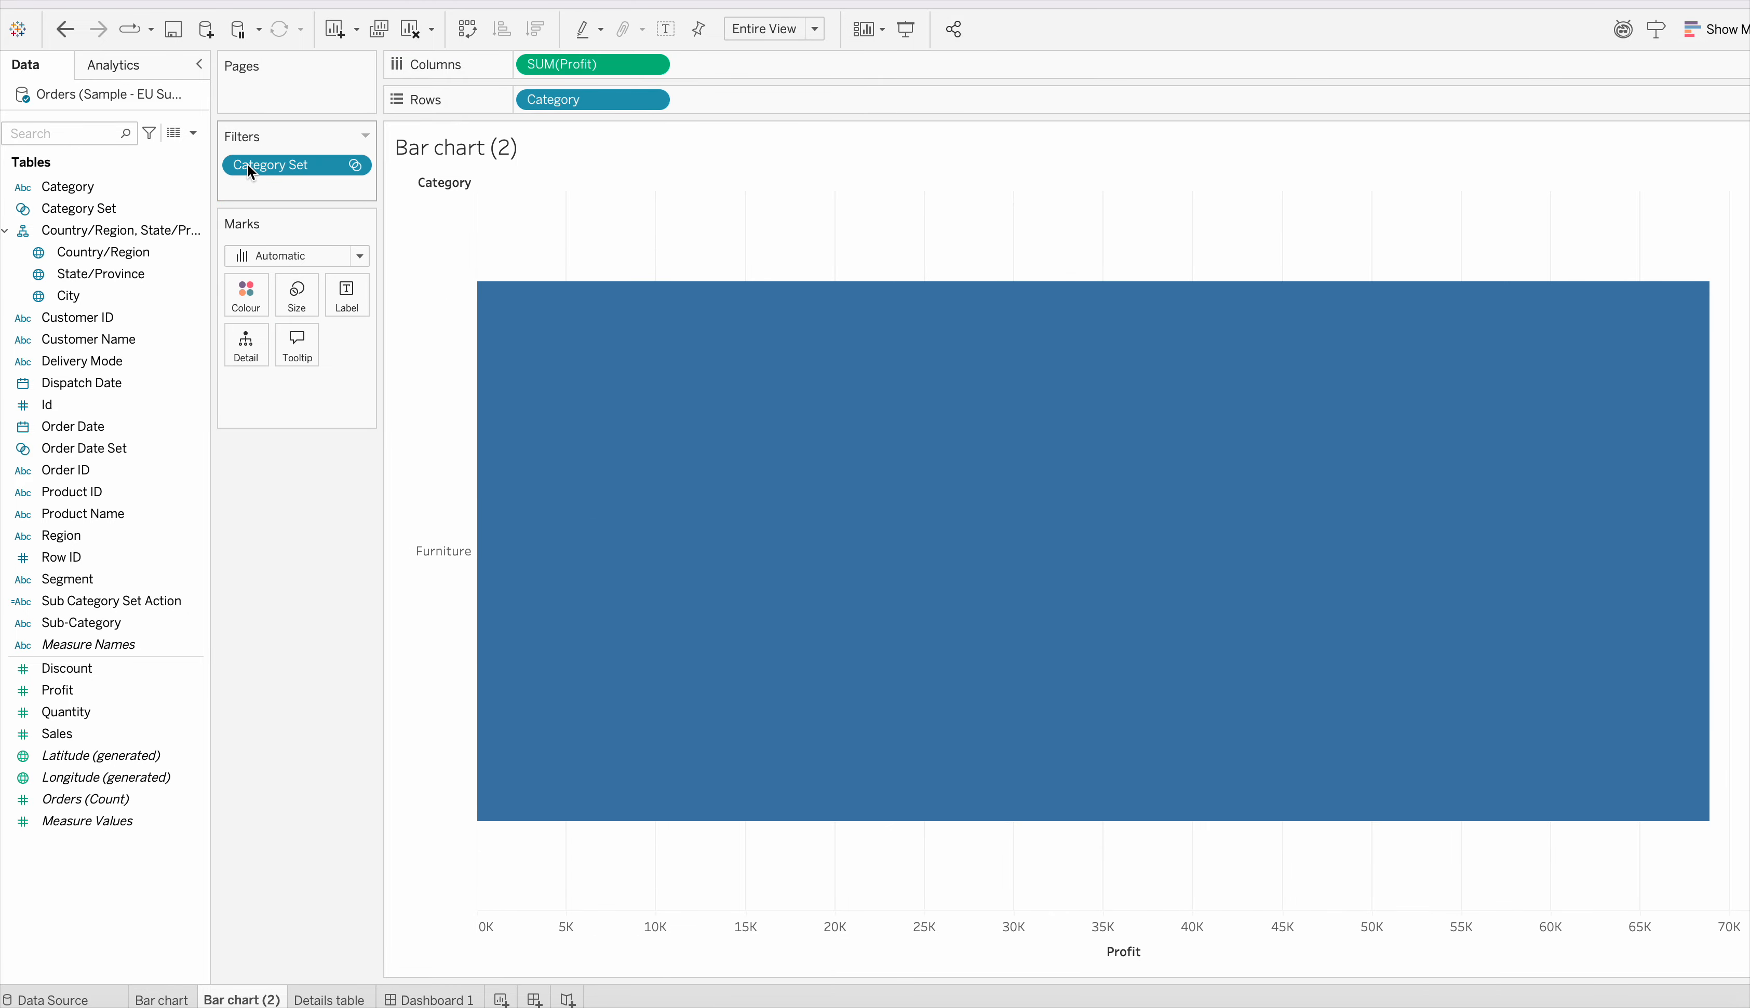
{"action": "left_click", "coordinate": [356, 164]}
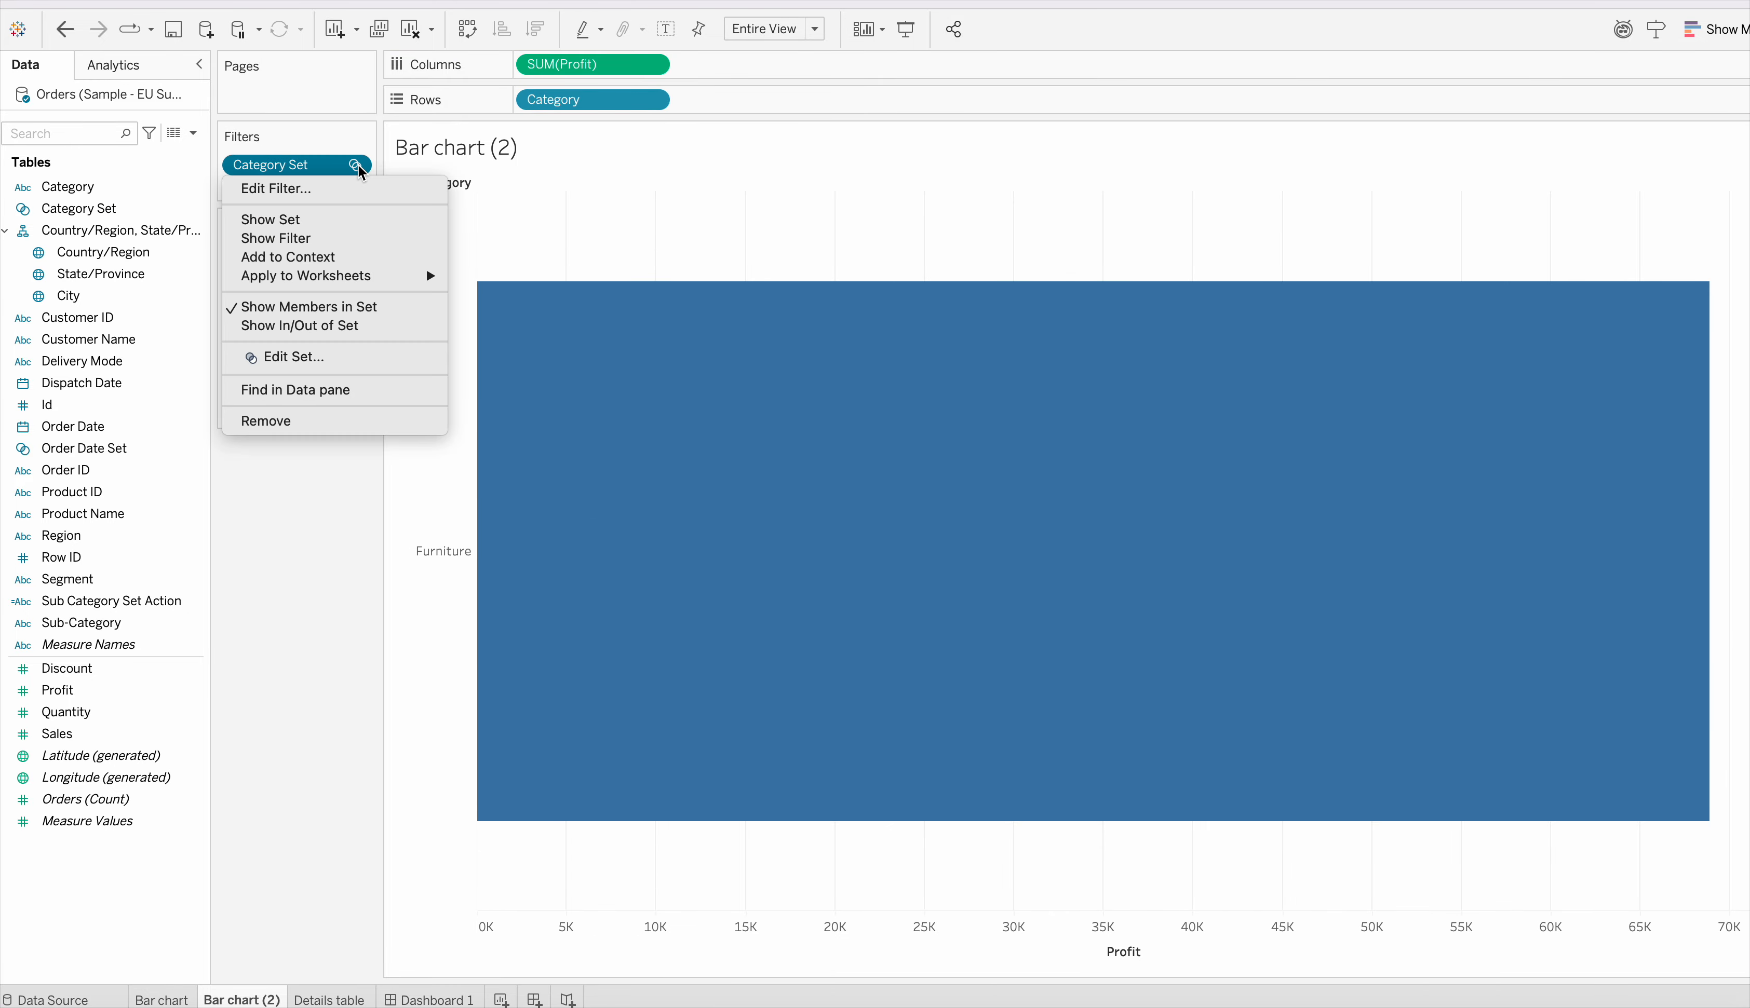
{"action": "left_click", "coordinate": [306, 189]}
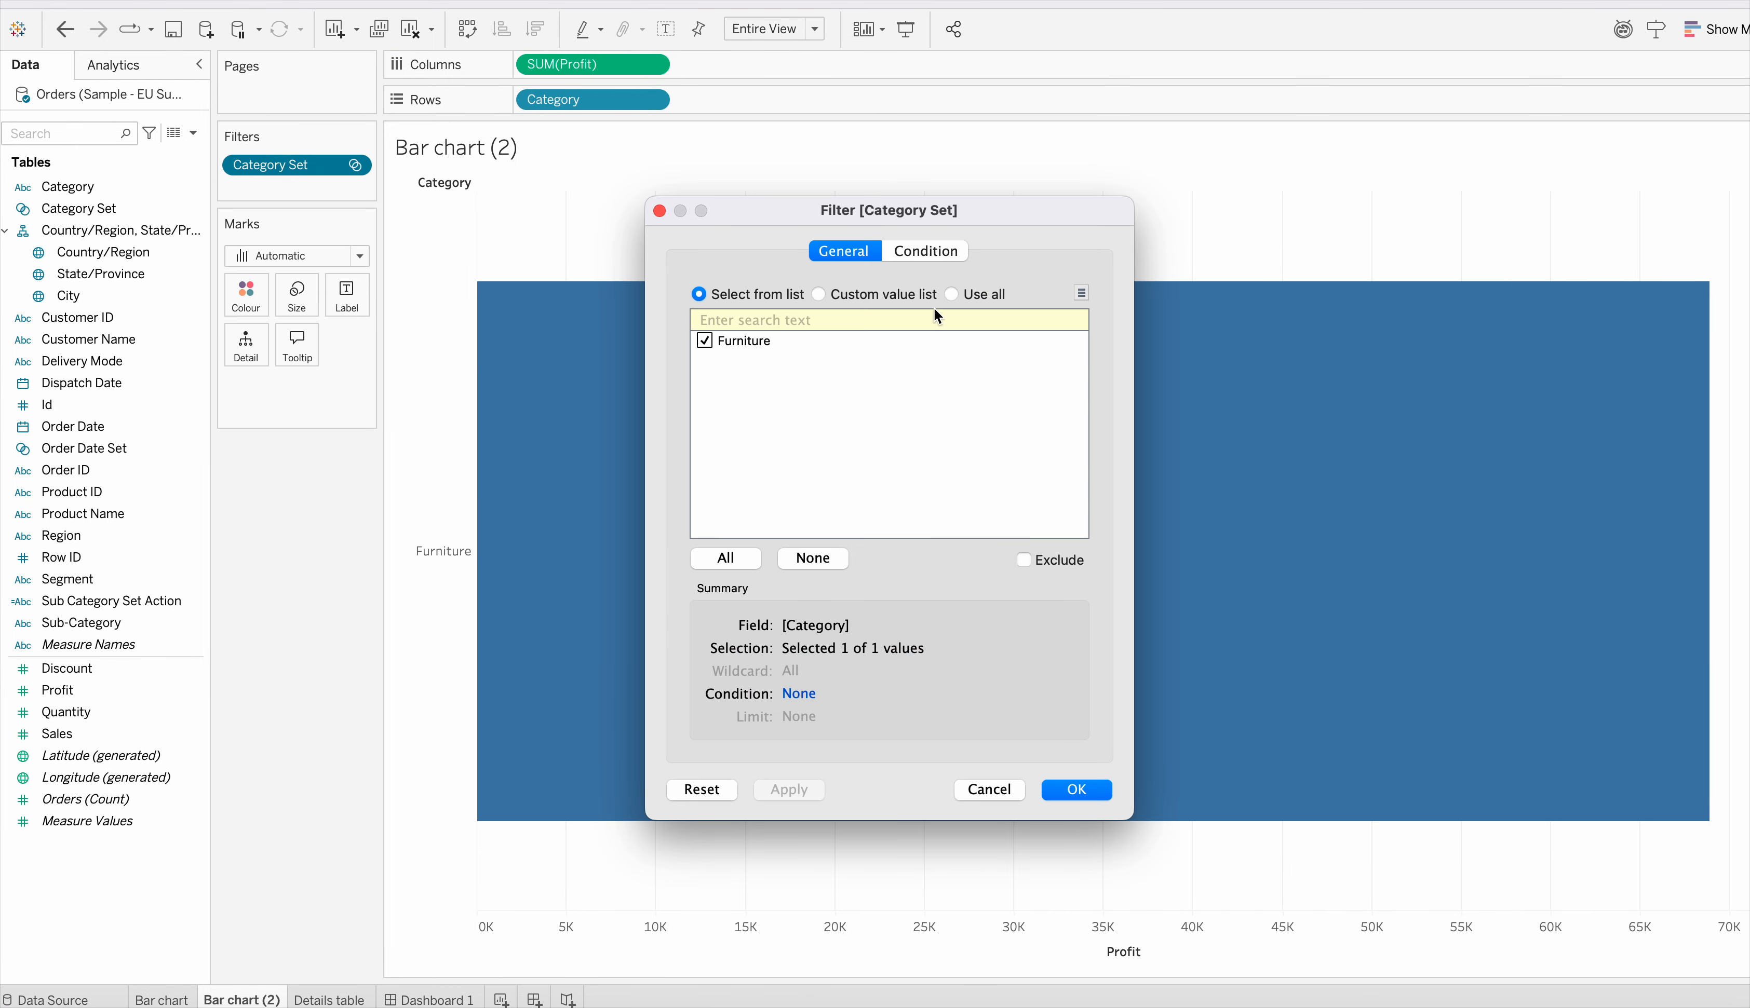
{"action": "left_click", "coordinate": [951, 294]}
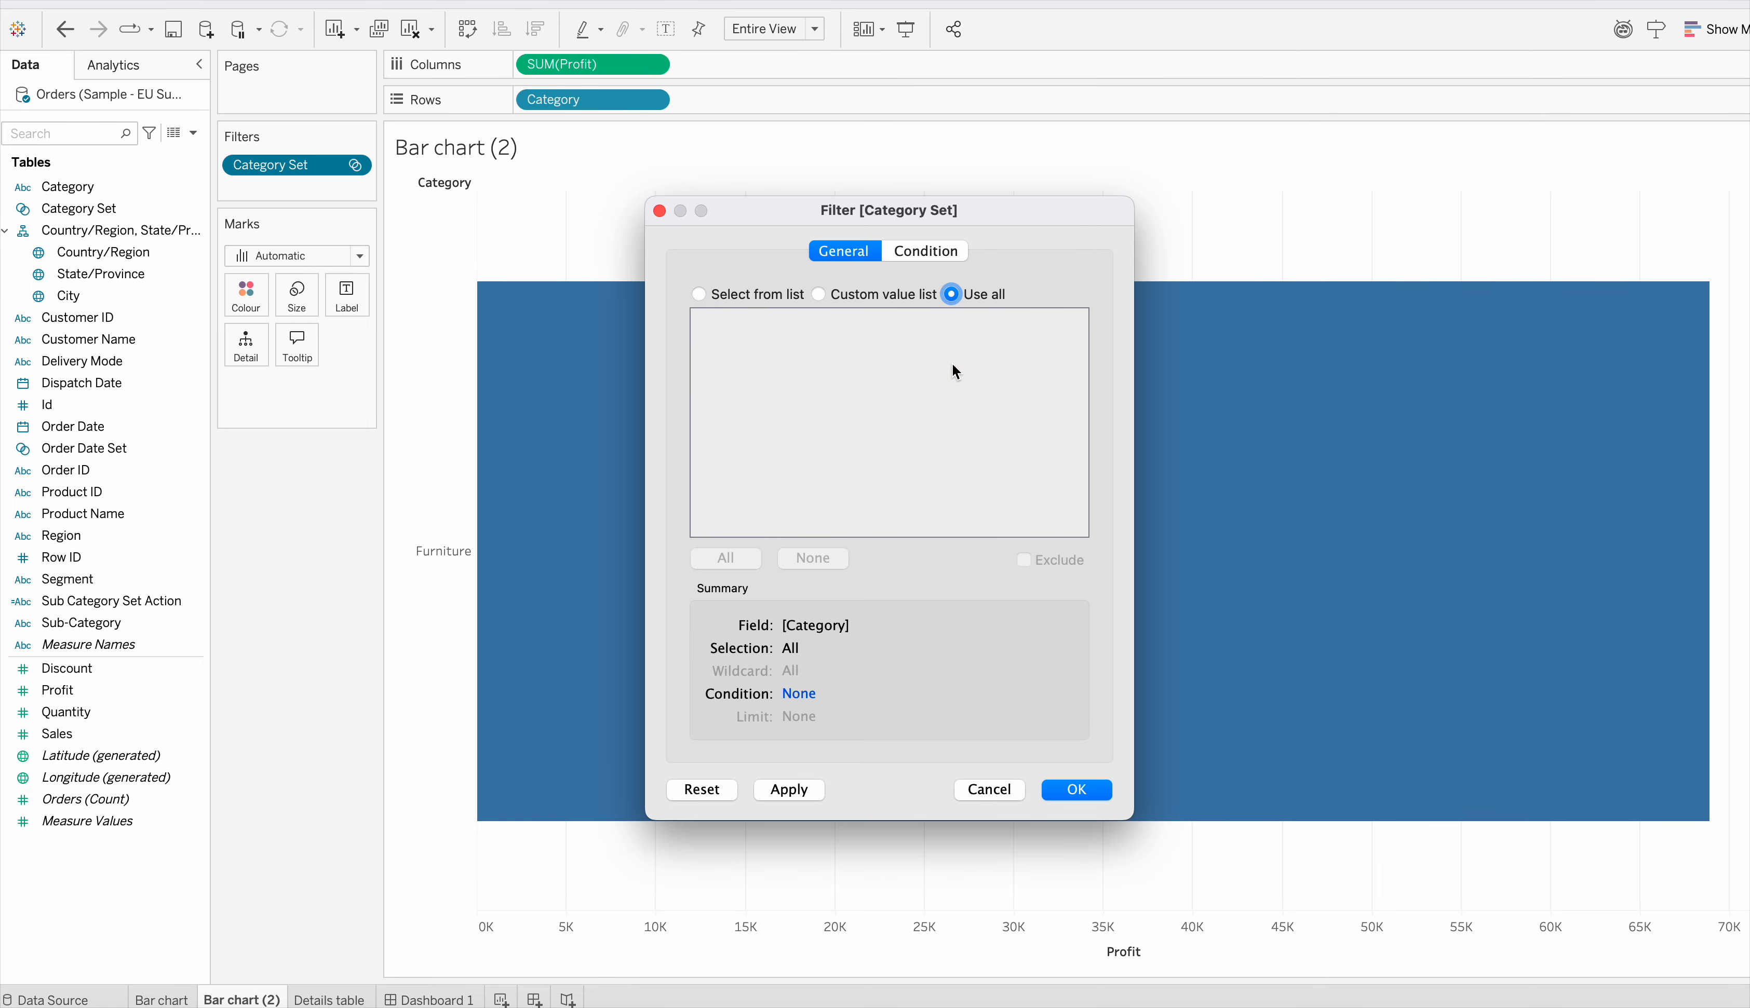
{"action": "left_click", "coordinate": [1089, 786]}
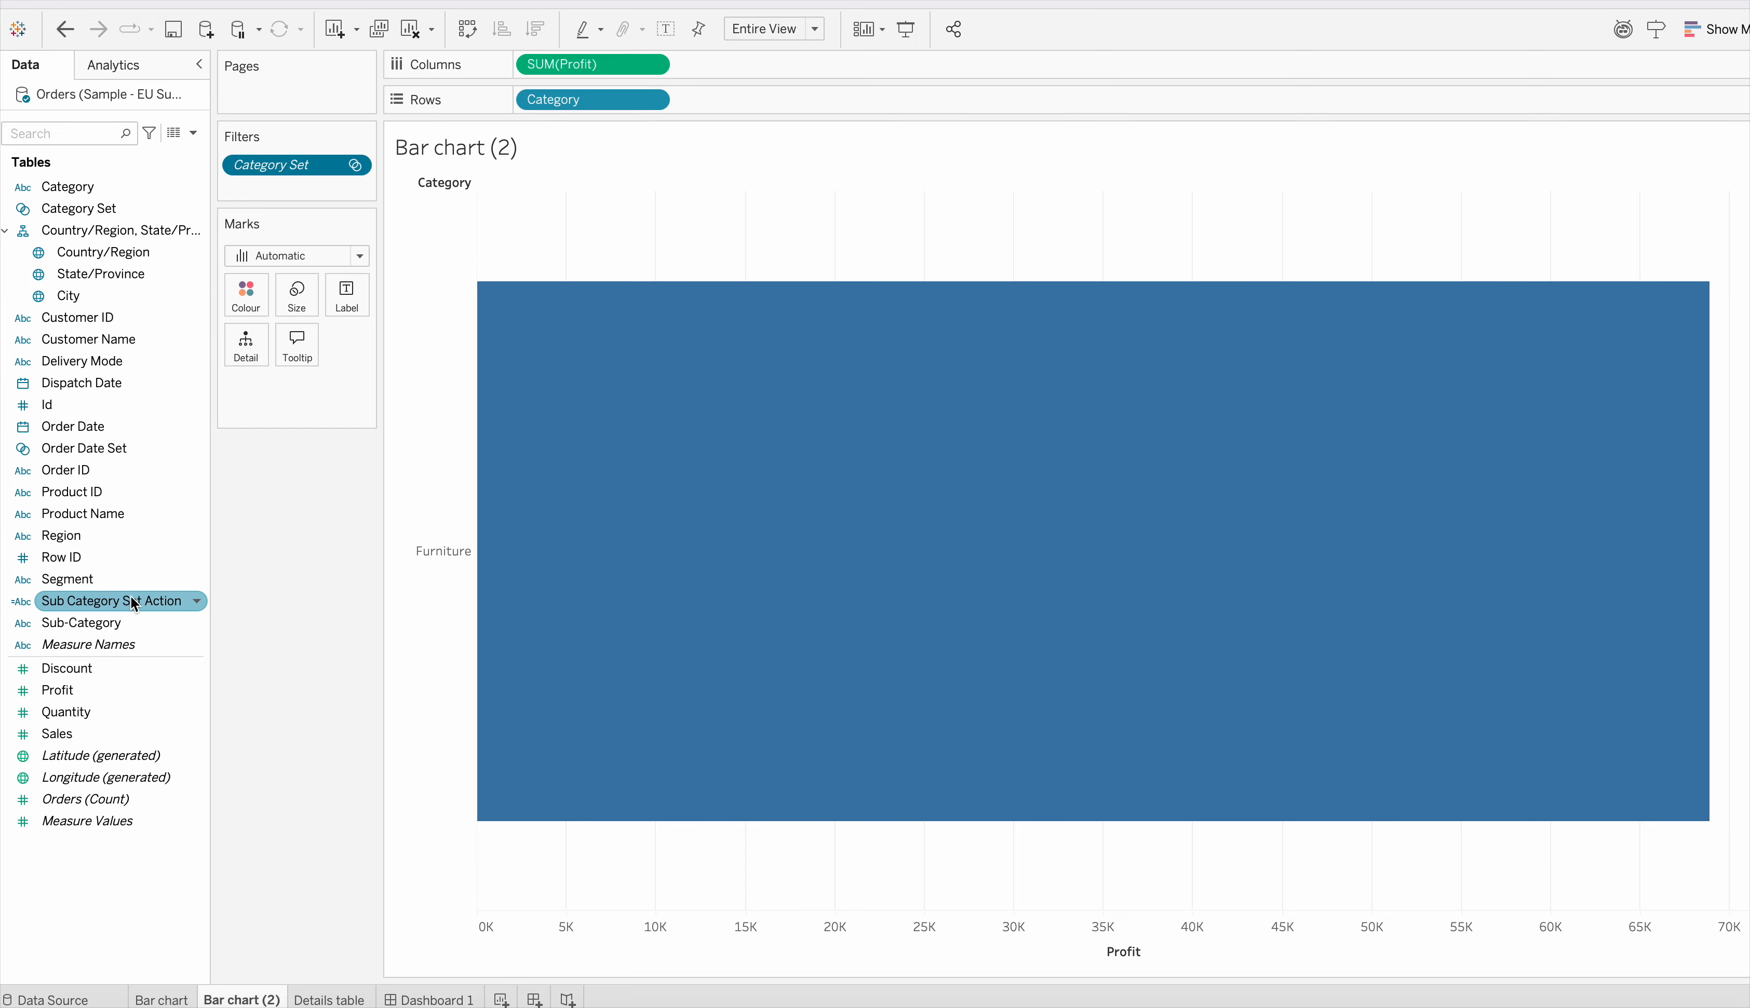
Step: Add Sub Category Set Action to the rows of Bar chart (2) after Category and also use it as the bar label
{"action": "left_click_drag", "start_coordinate": [121, 596], "coordinate": [803, 116]}
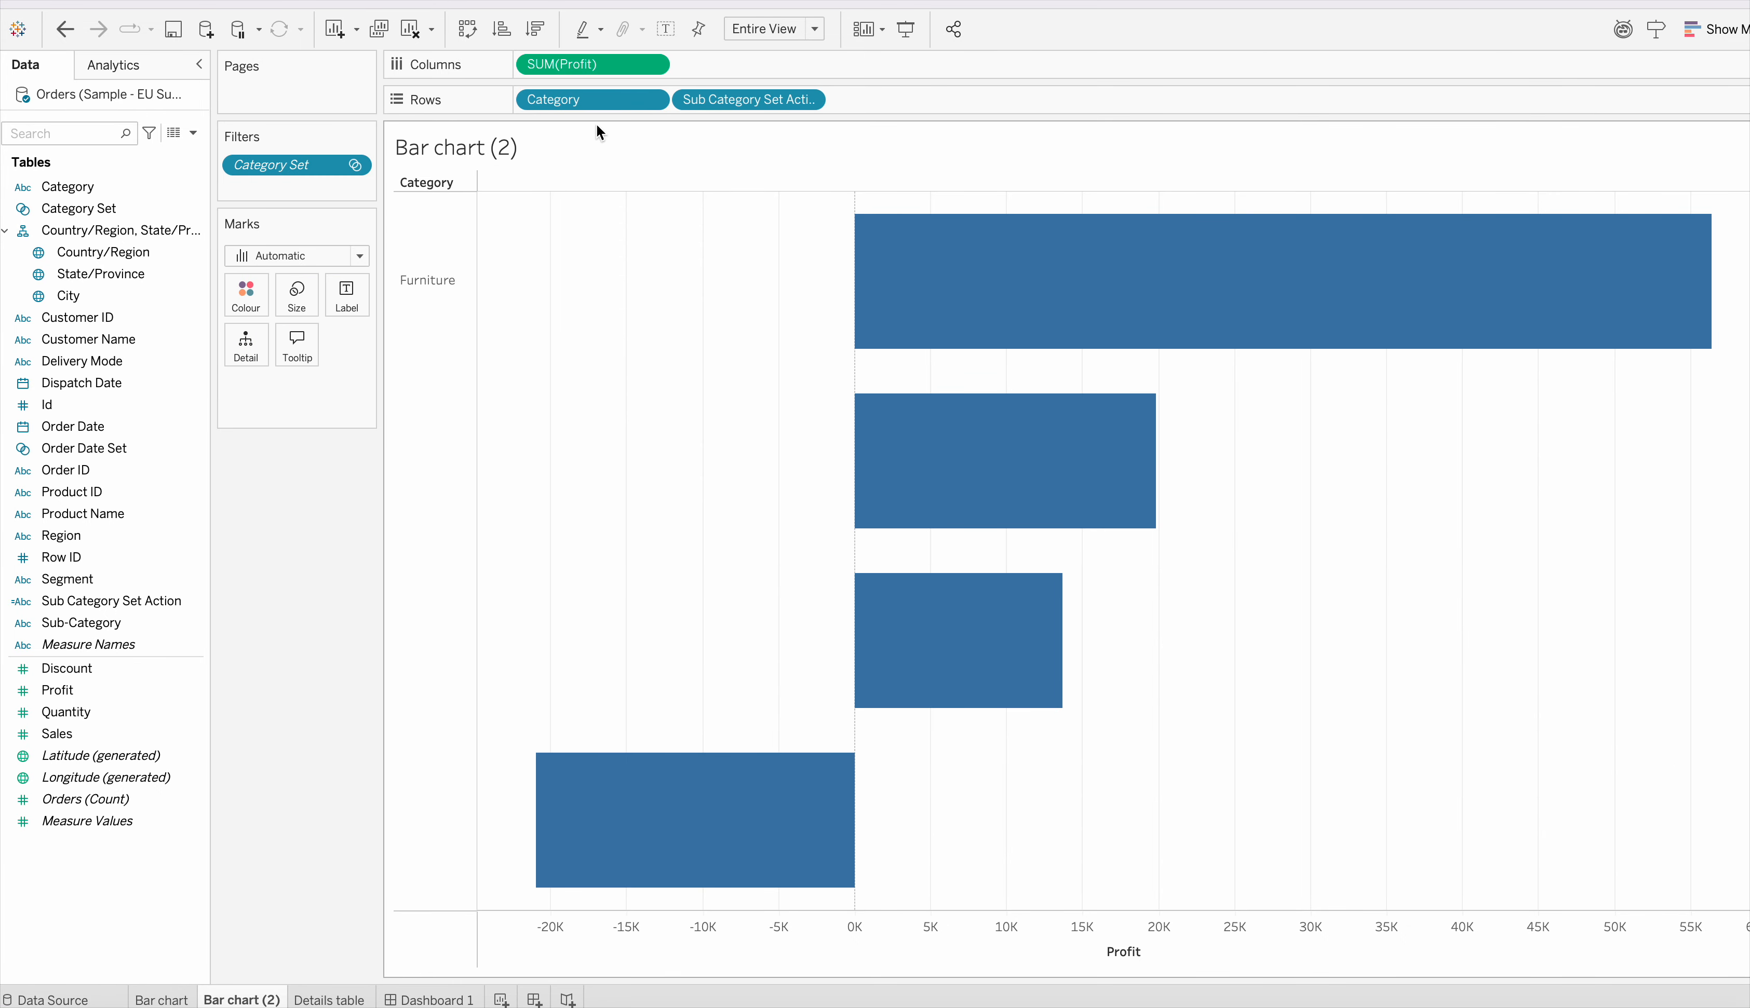
{"action": "mouse_move", "coordinate": [869, 481]}
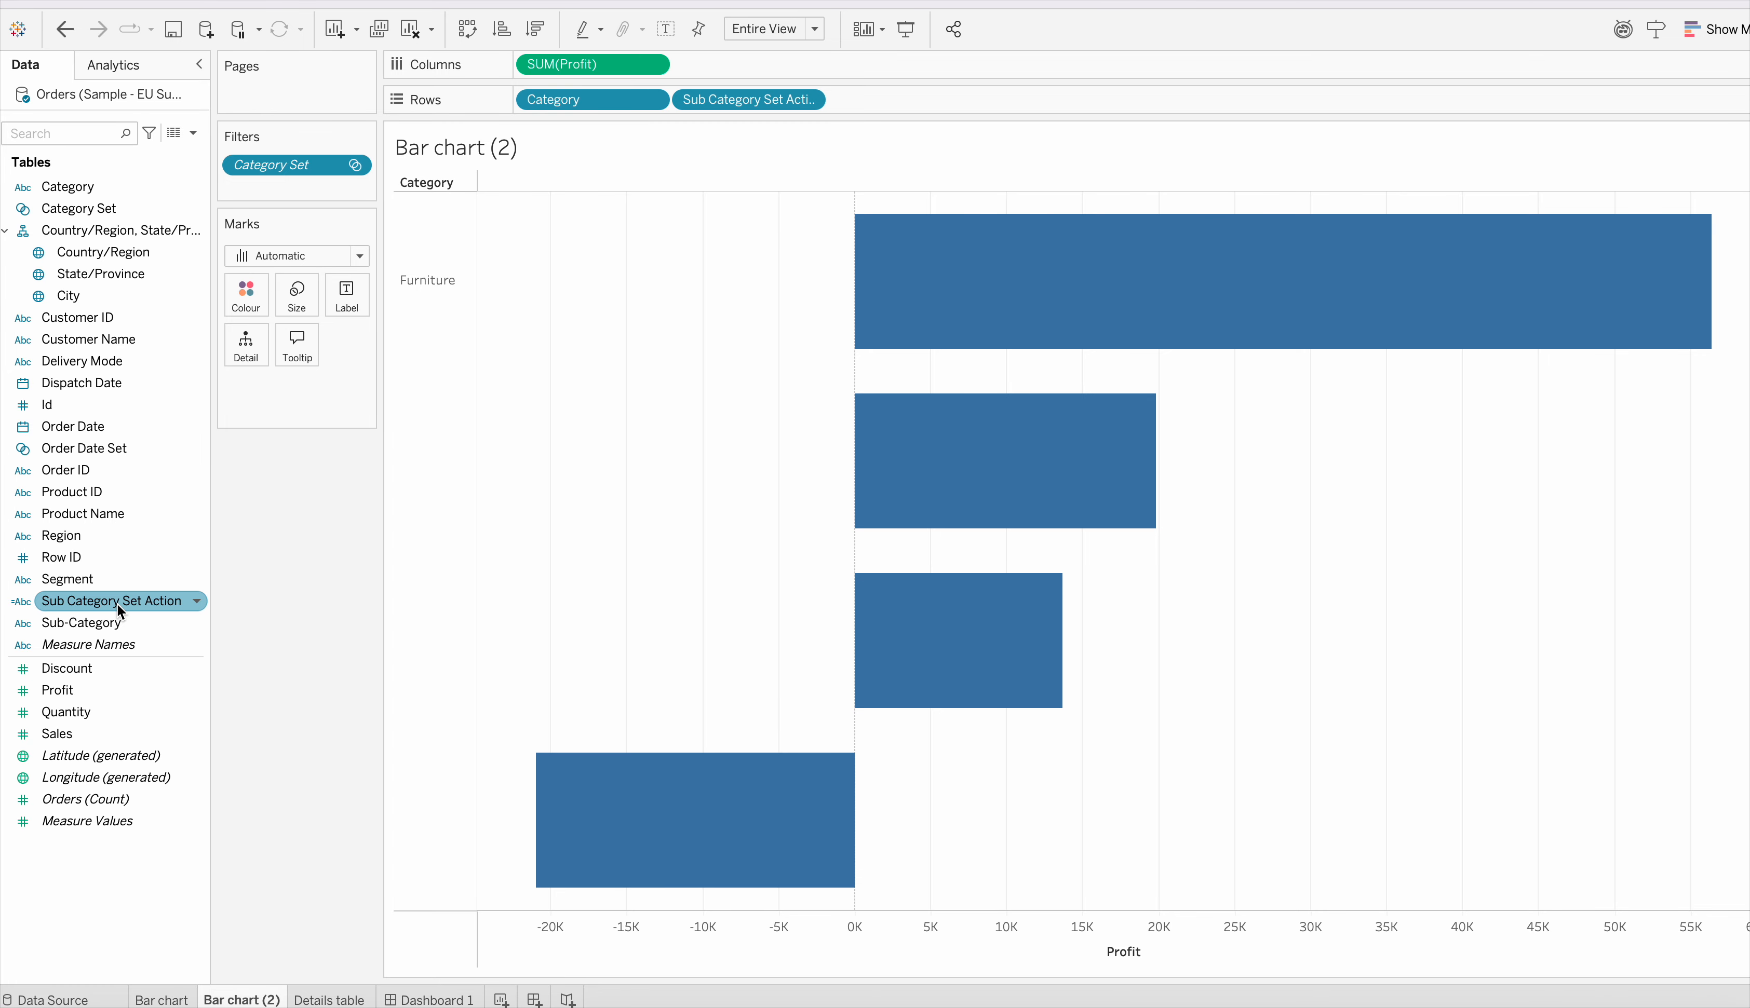
{"action": "left_click_drag", "start_coordinate": [116, 602], "coordinate": [360, 298]}
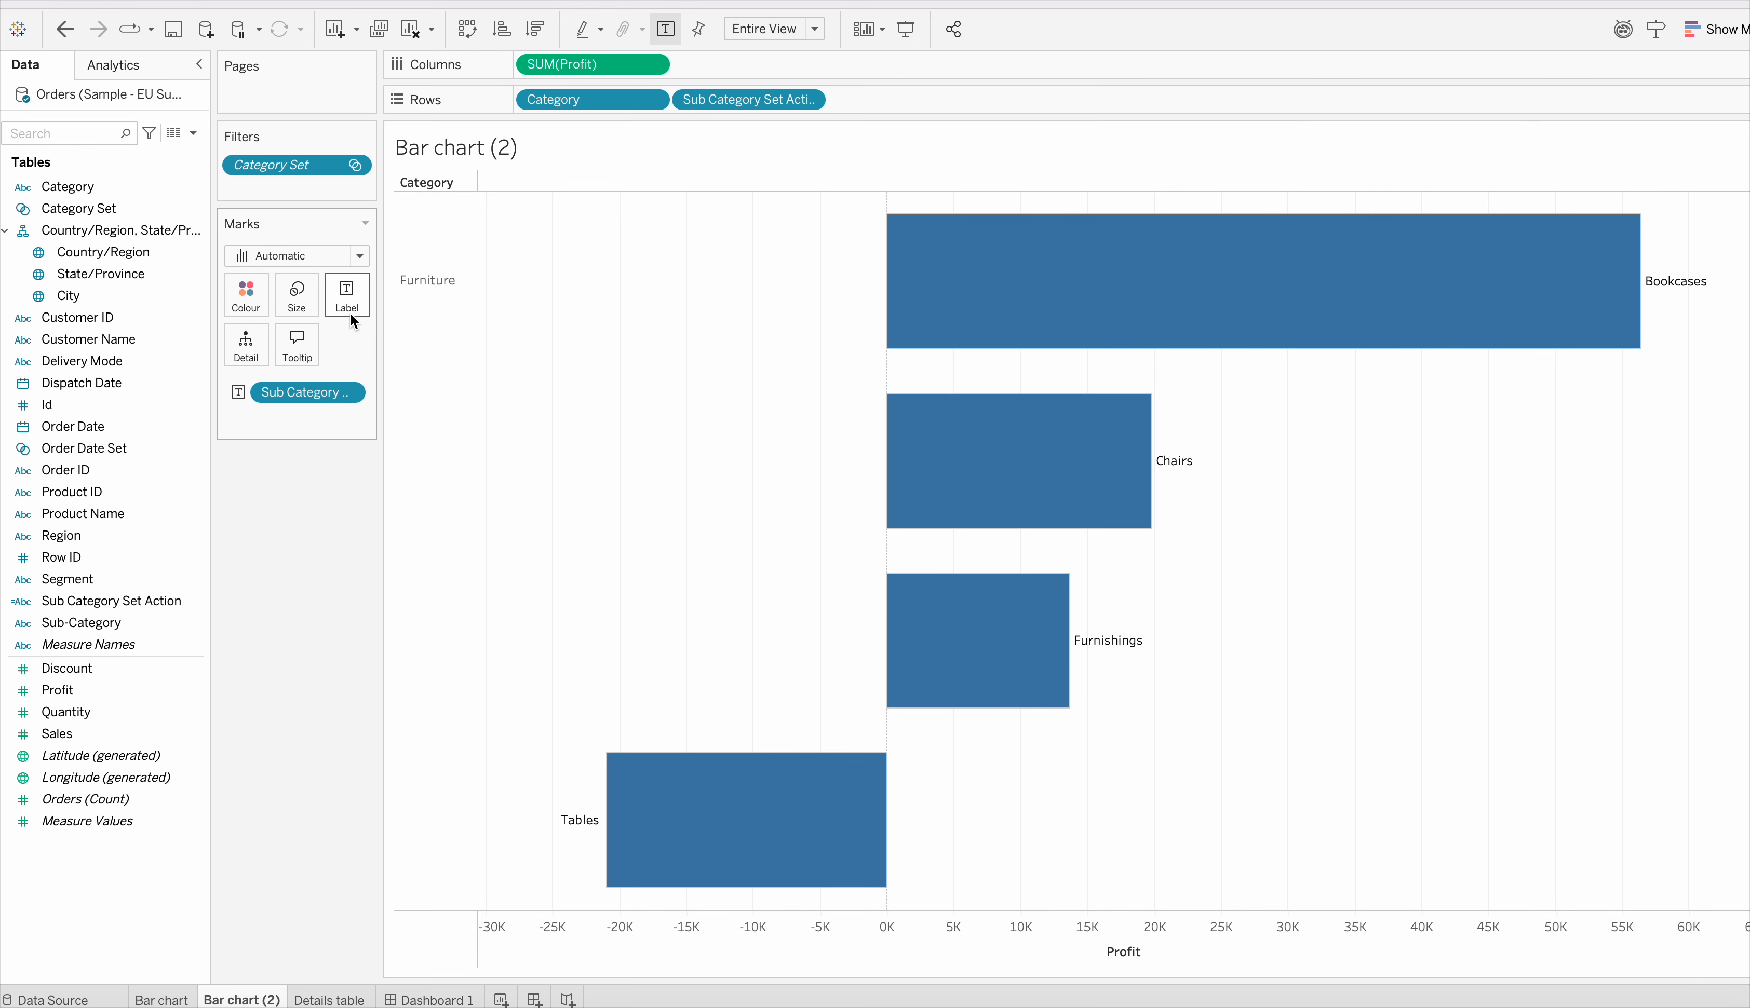
Step: Centre the sub-category labels horizontally inside the bars of Bar chart (2), keeping the label text as it is
{"action": "left_click", "coordinate": [346, 305]}
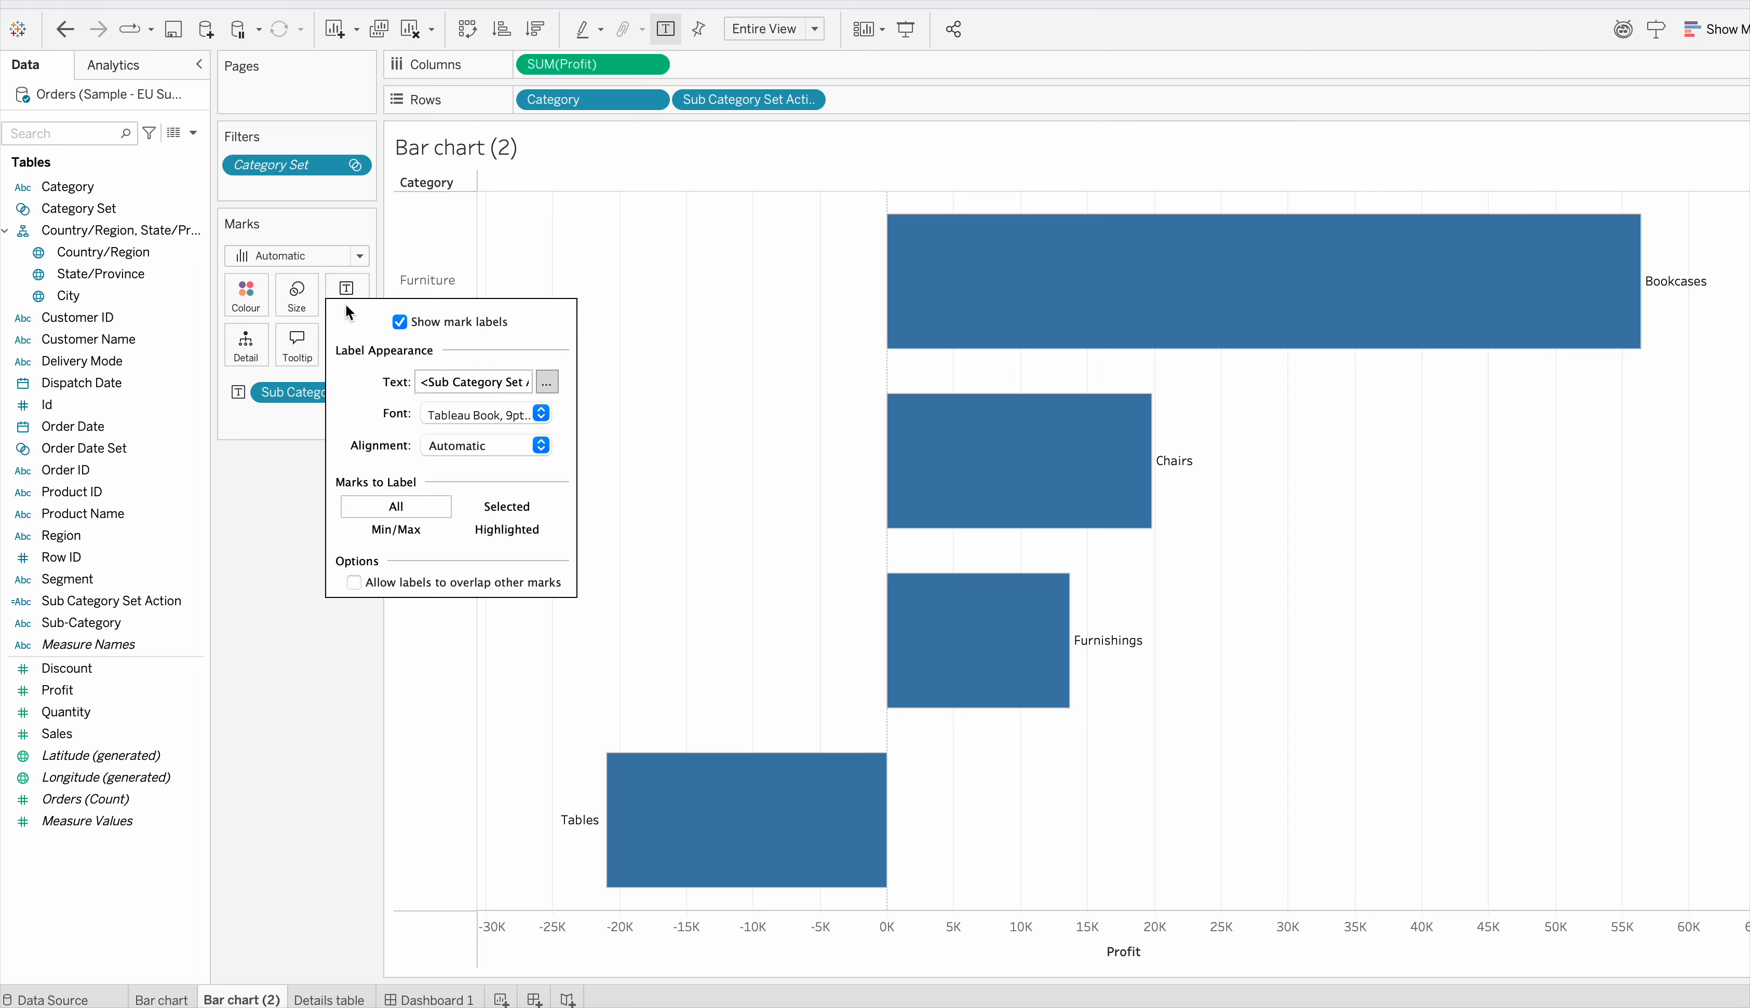
{"action": "left_click", "coordinate": [545, 388]}
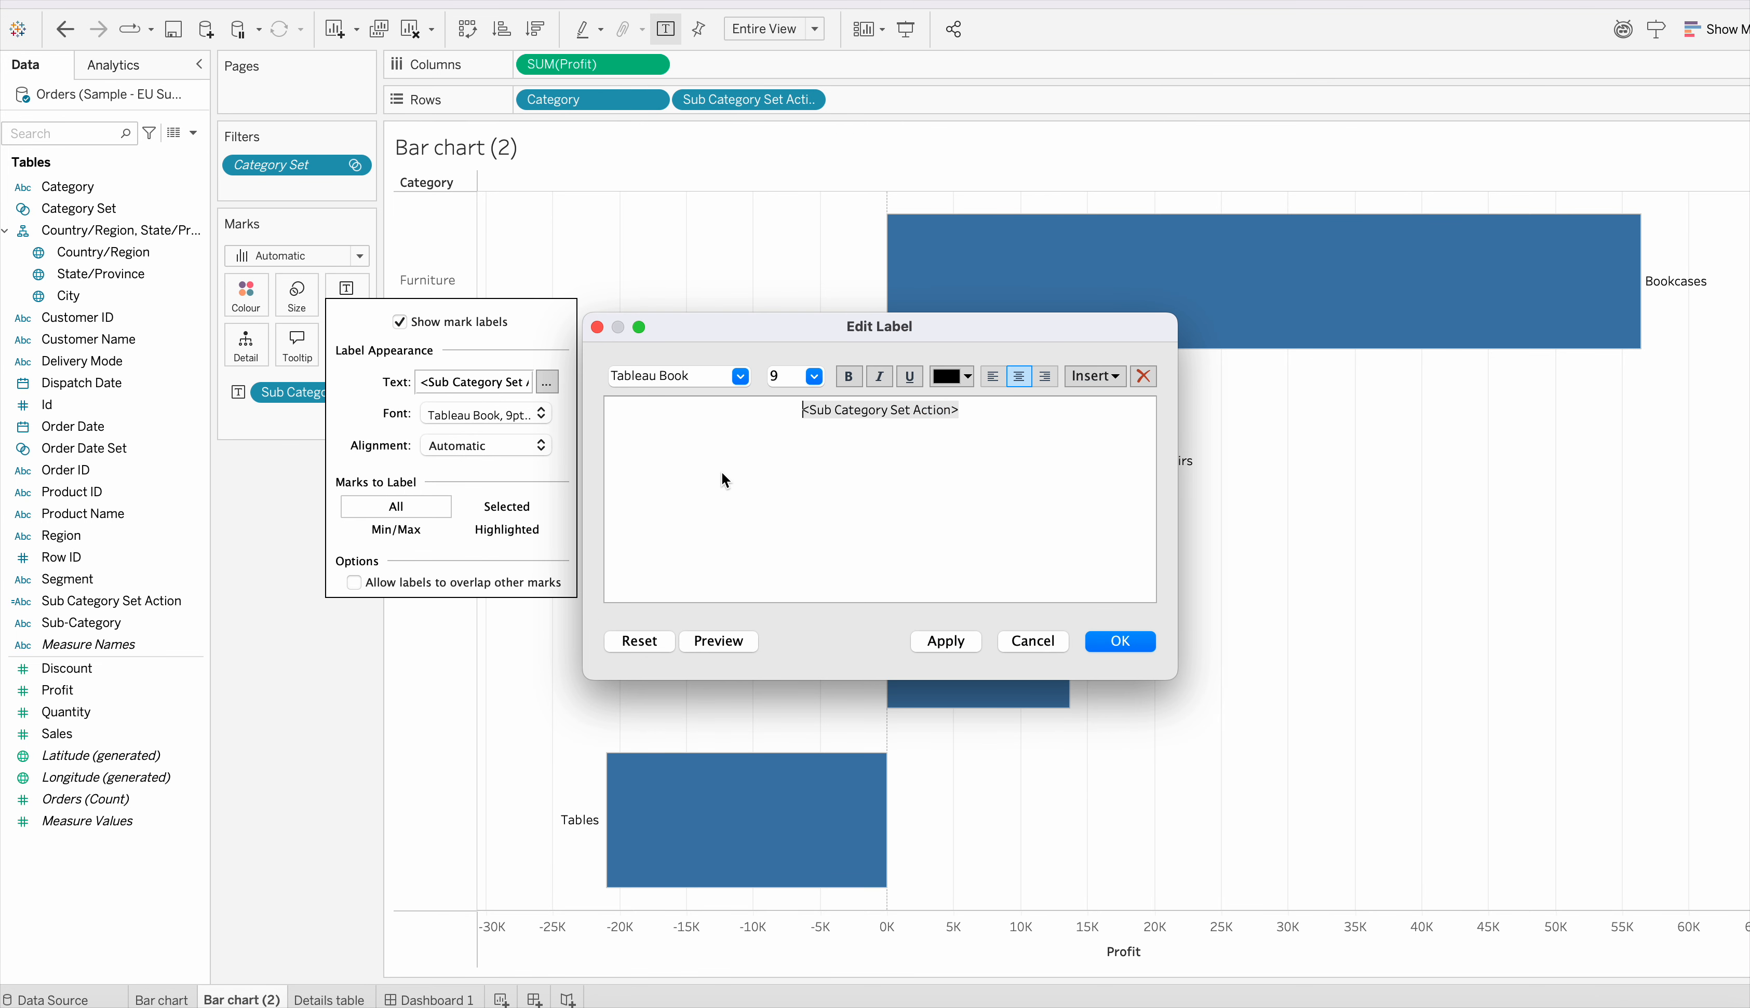
{"action": "left_click", "coordinate": [1125, 641]}
{"action": "left_click", "coordinate": [522, 444]}
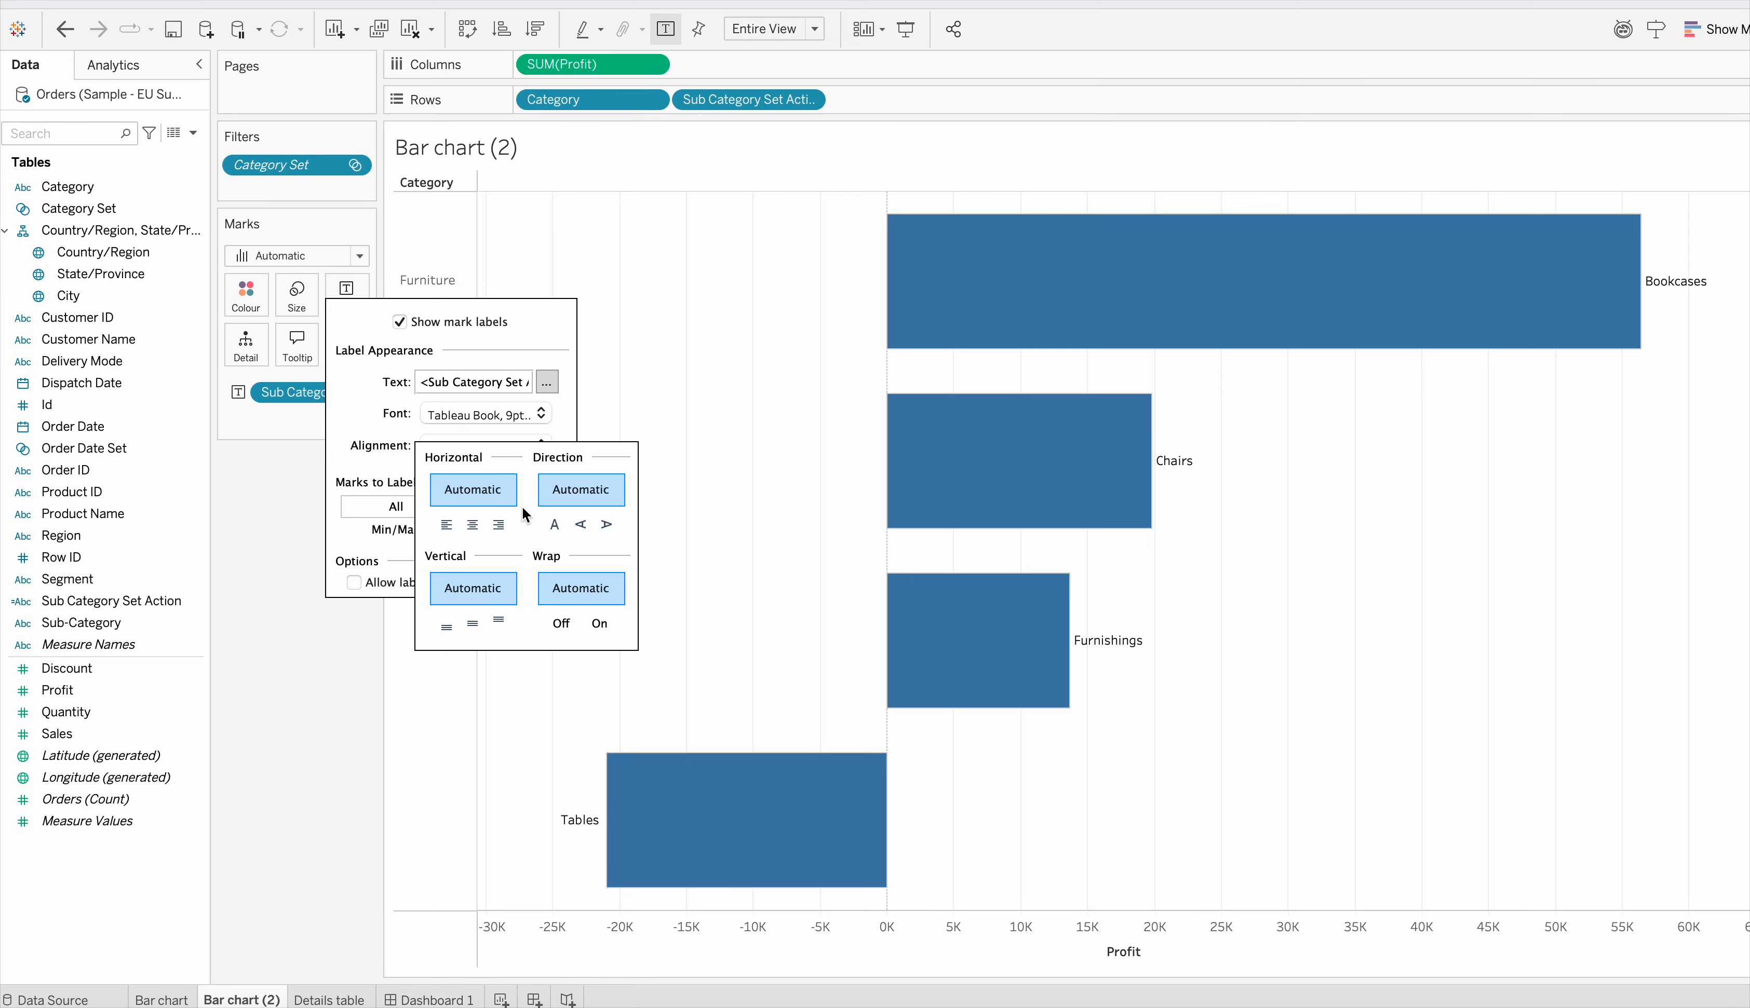
{"action": "left_click", "coordinate": [471, 525]}
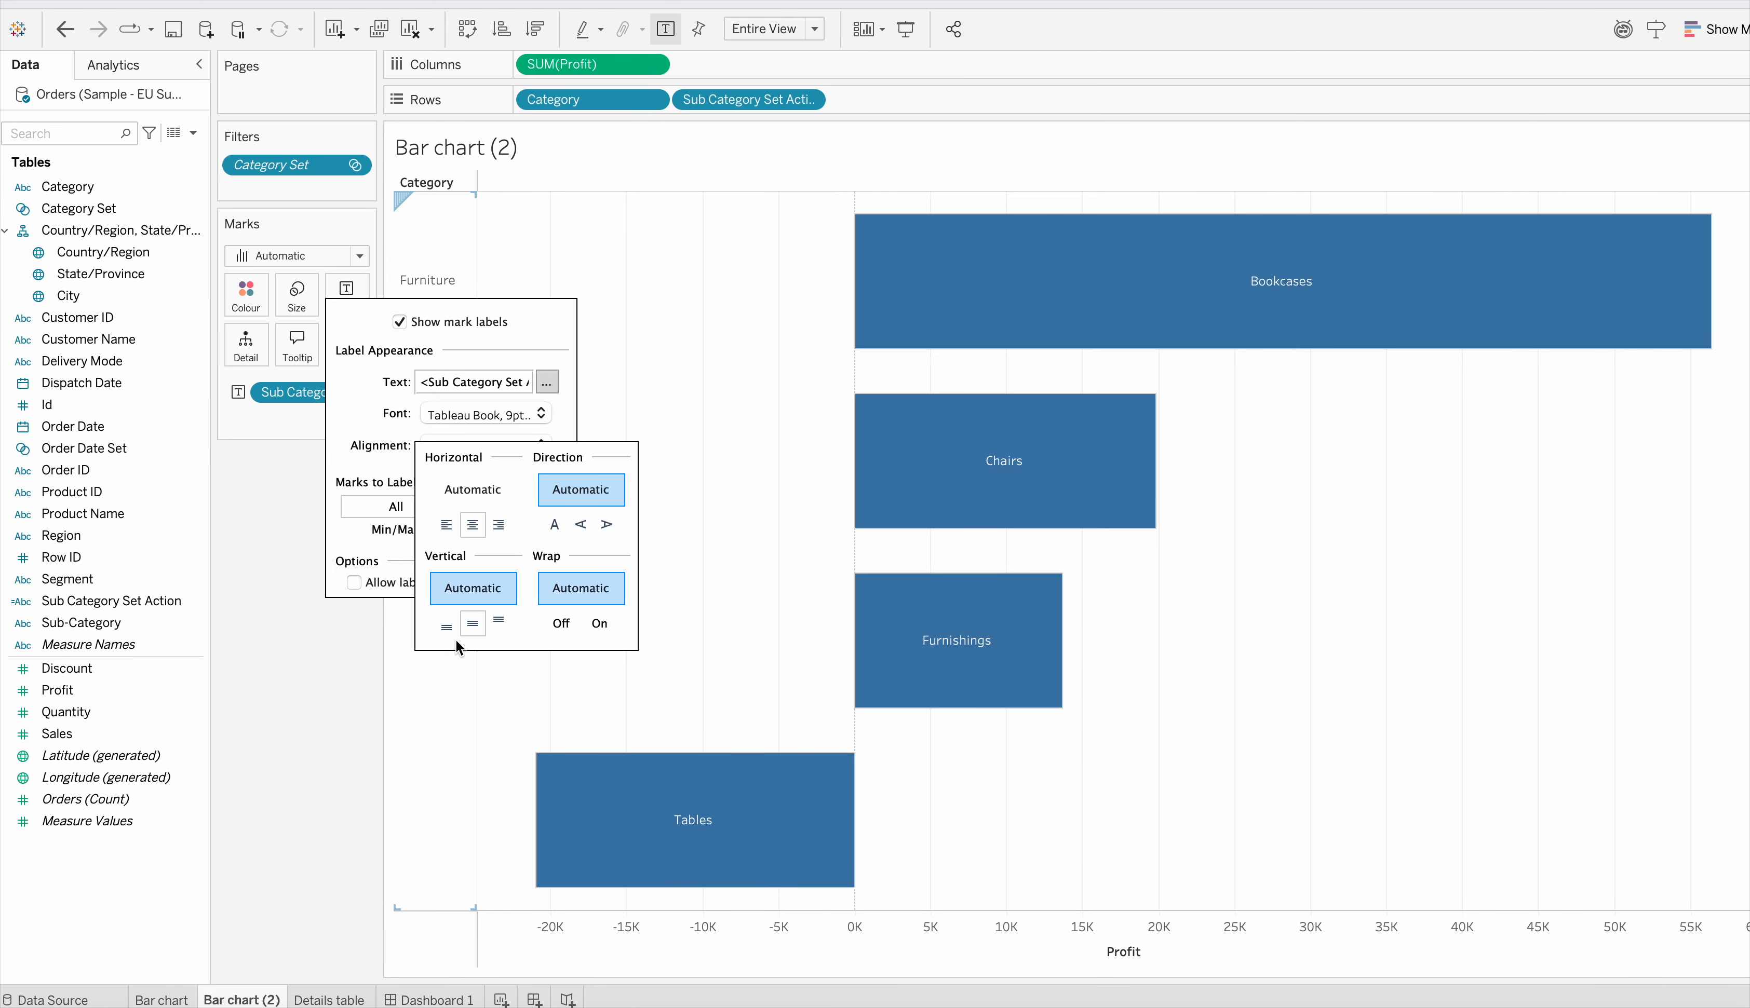
{"action": "left_click", "coordinate": [347, 708]}
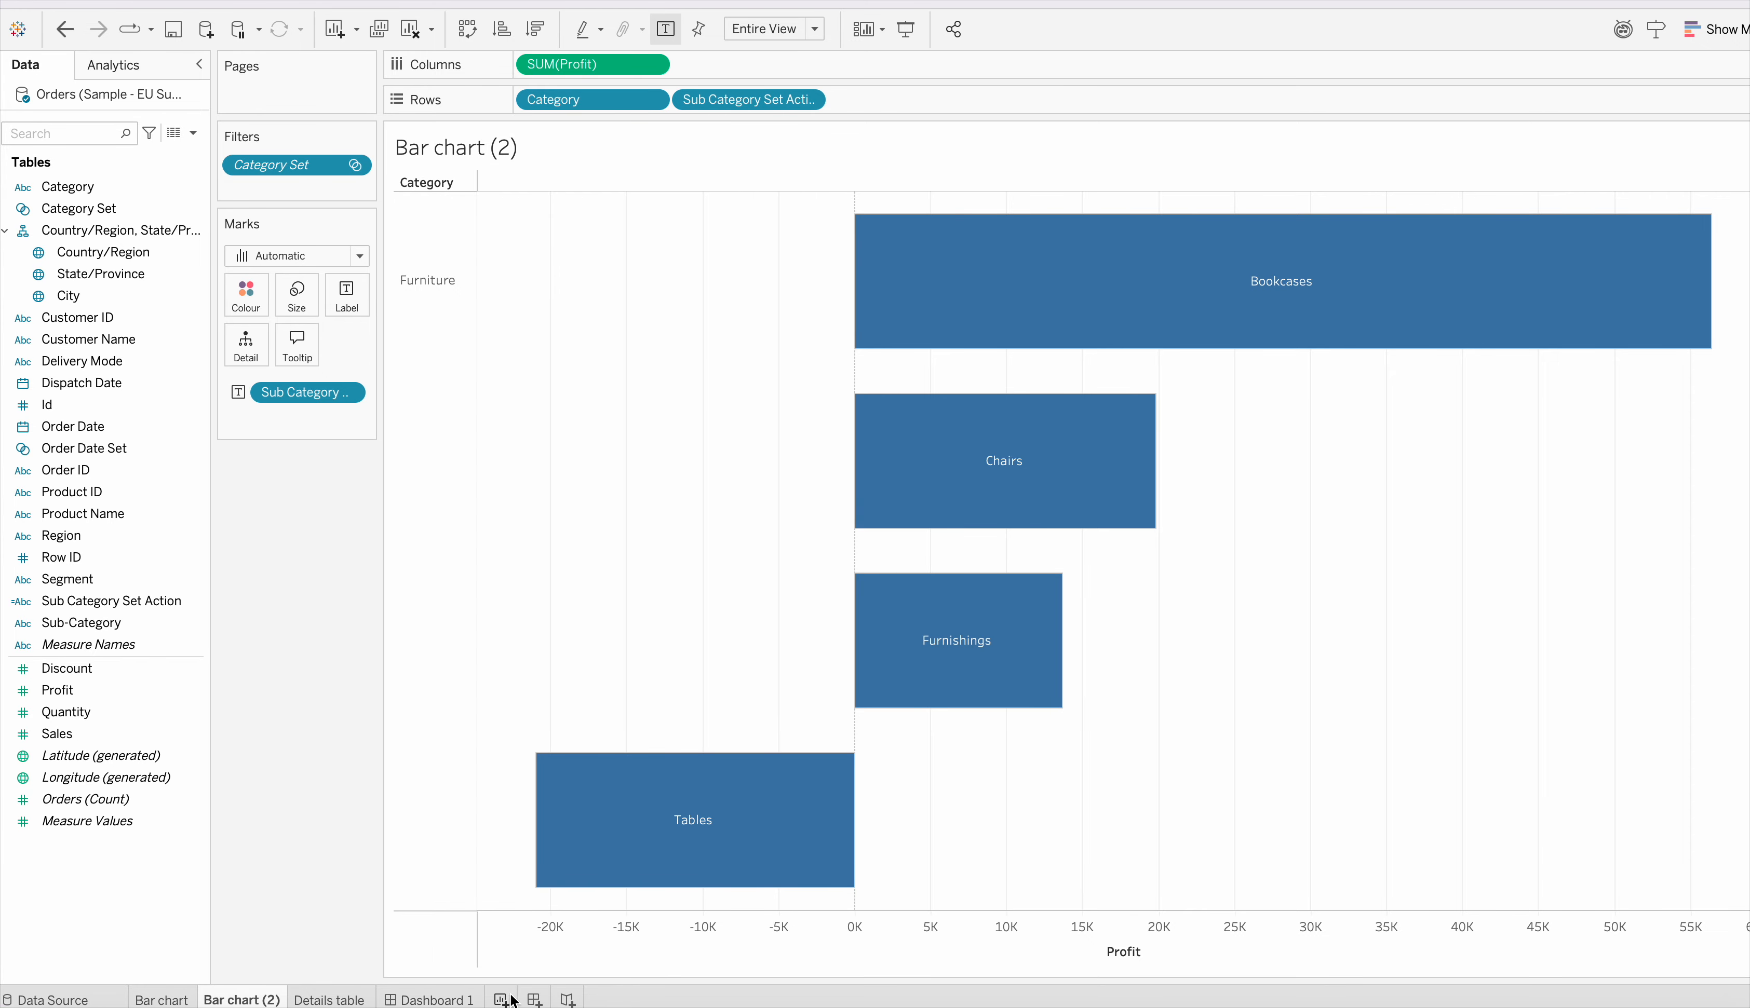
Step: Create a new dashboard and place the Bar chart (2) worksheet on it
{"action": "left_click", "coordinate": [530, 1000]}
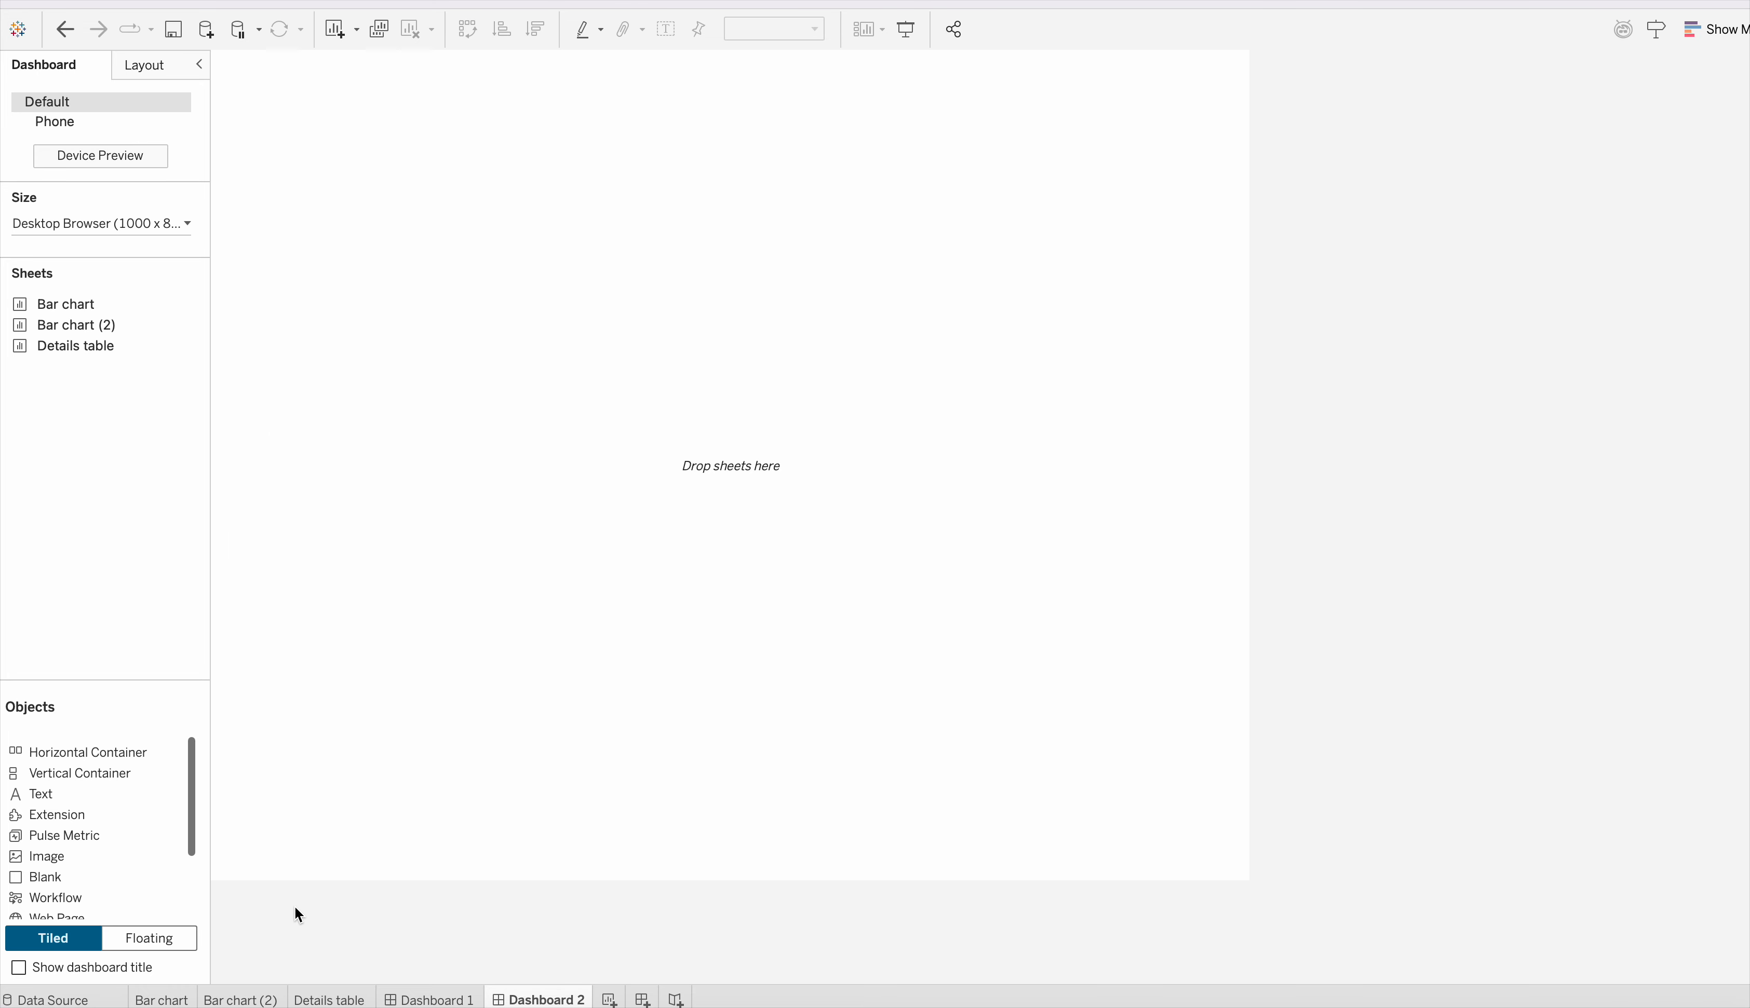
{"action": "left_click", "coordinate": [254, 1000]}
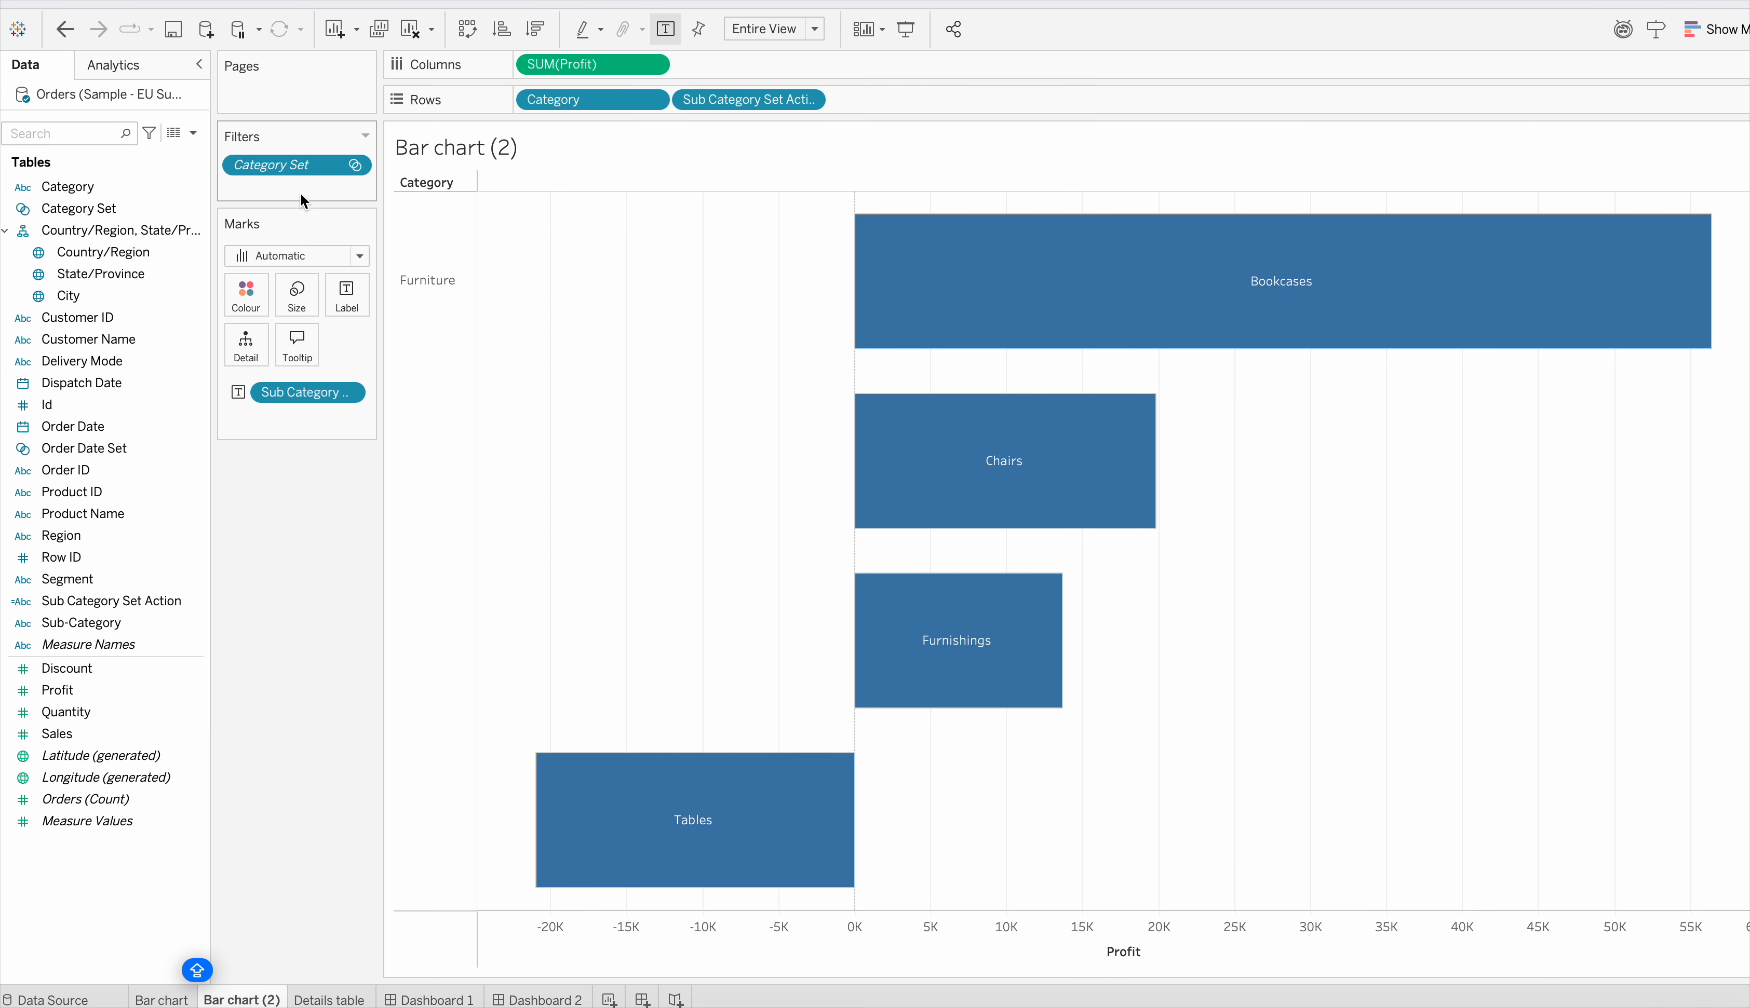
{"action": "mouse_move", "coordinate": [915, 478]}
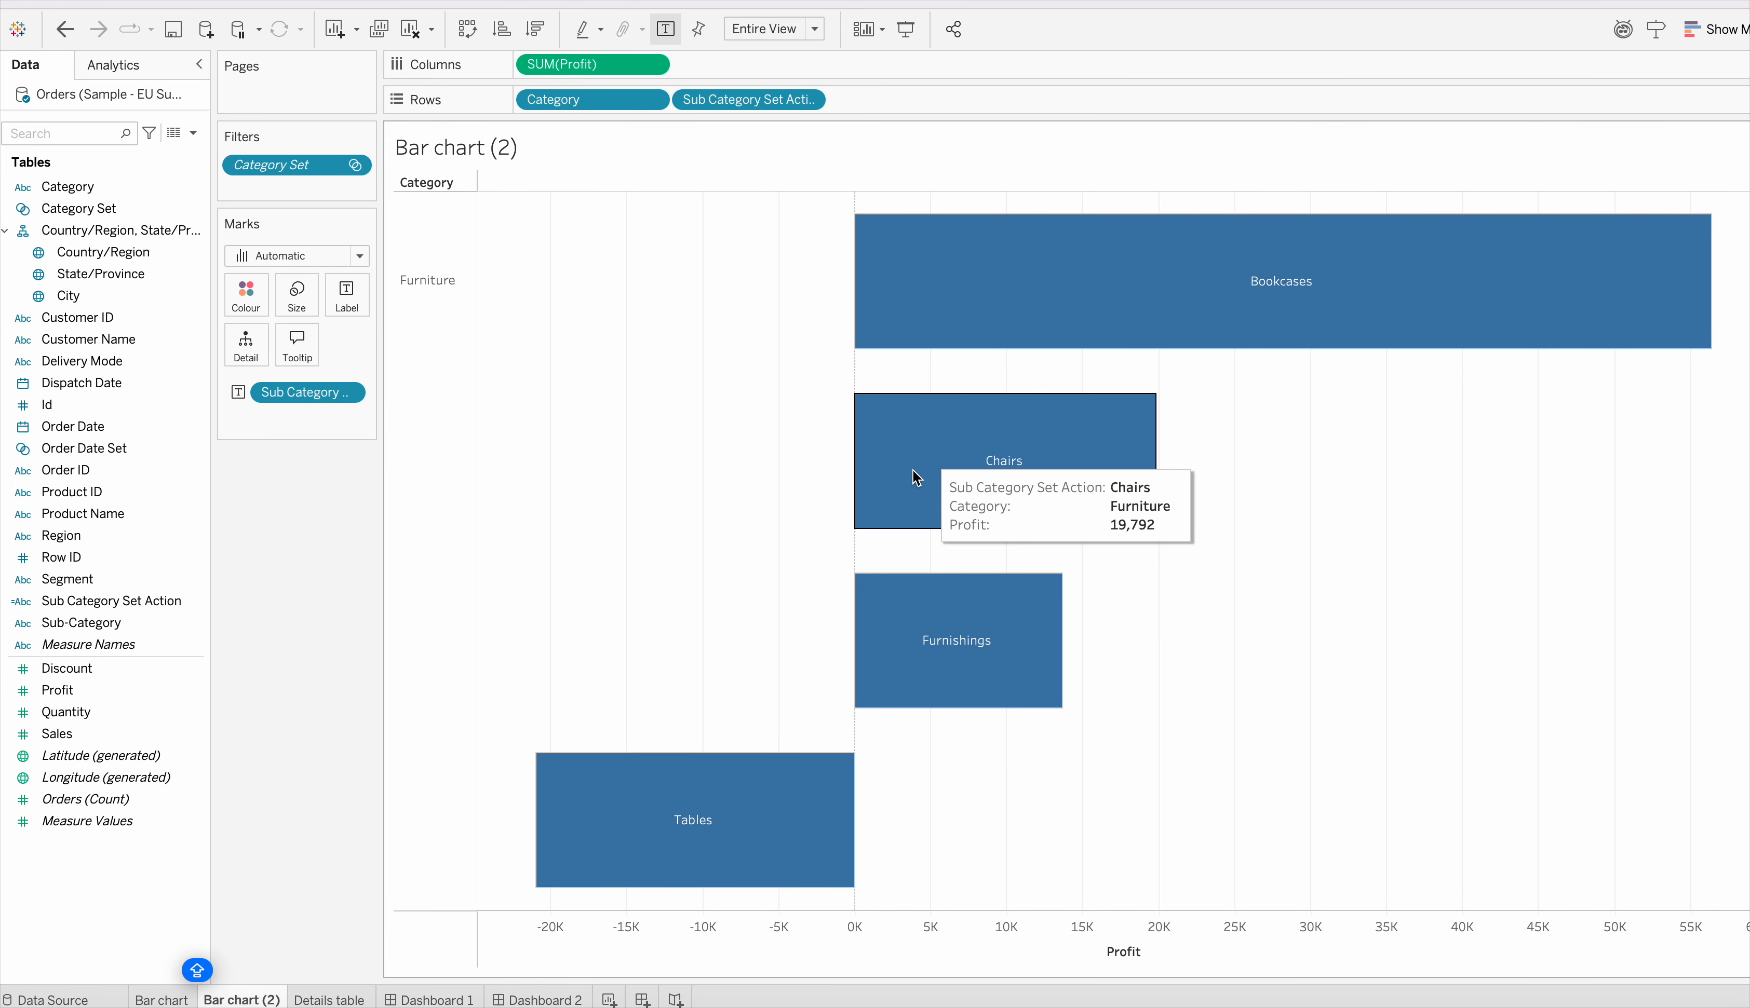
{"action": "left_click", "coordinate": [538, 999]}
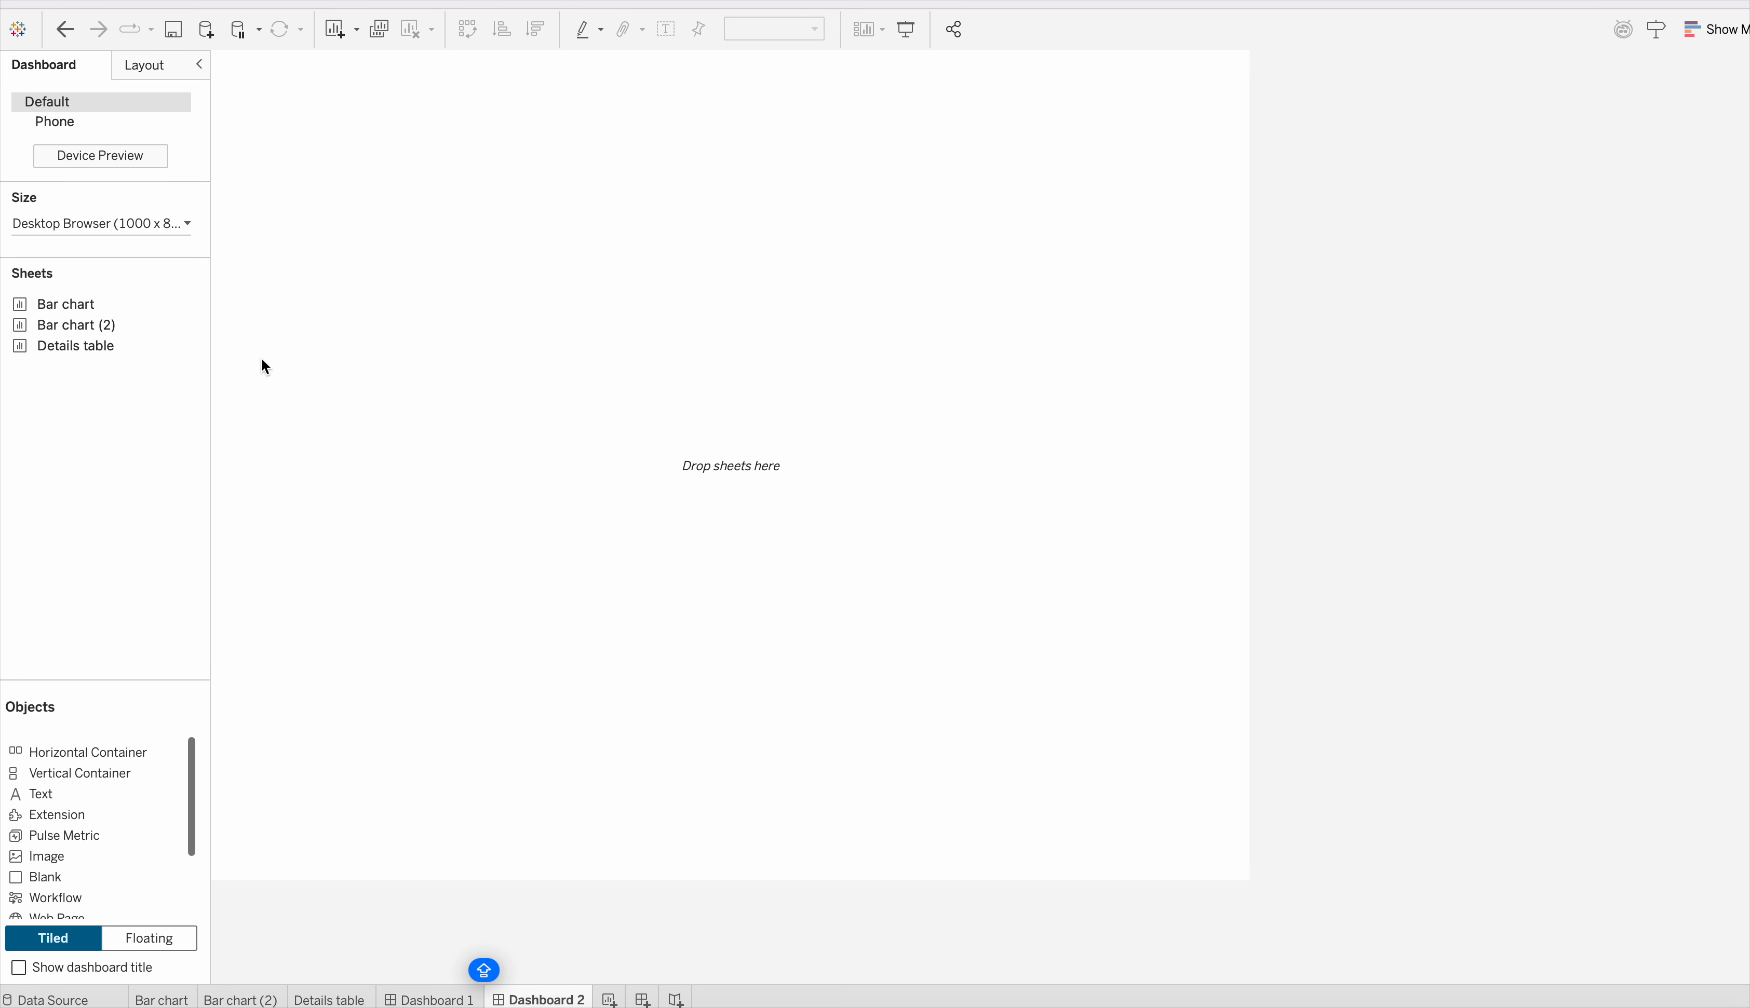
{"action": "left_click_drag", "start_coordinate": [85, 325], "coordinate": [401, 305]}
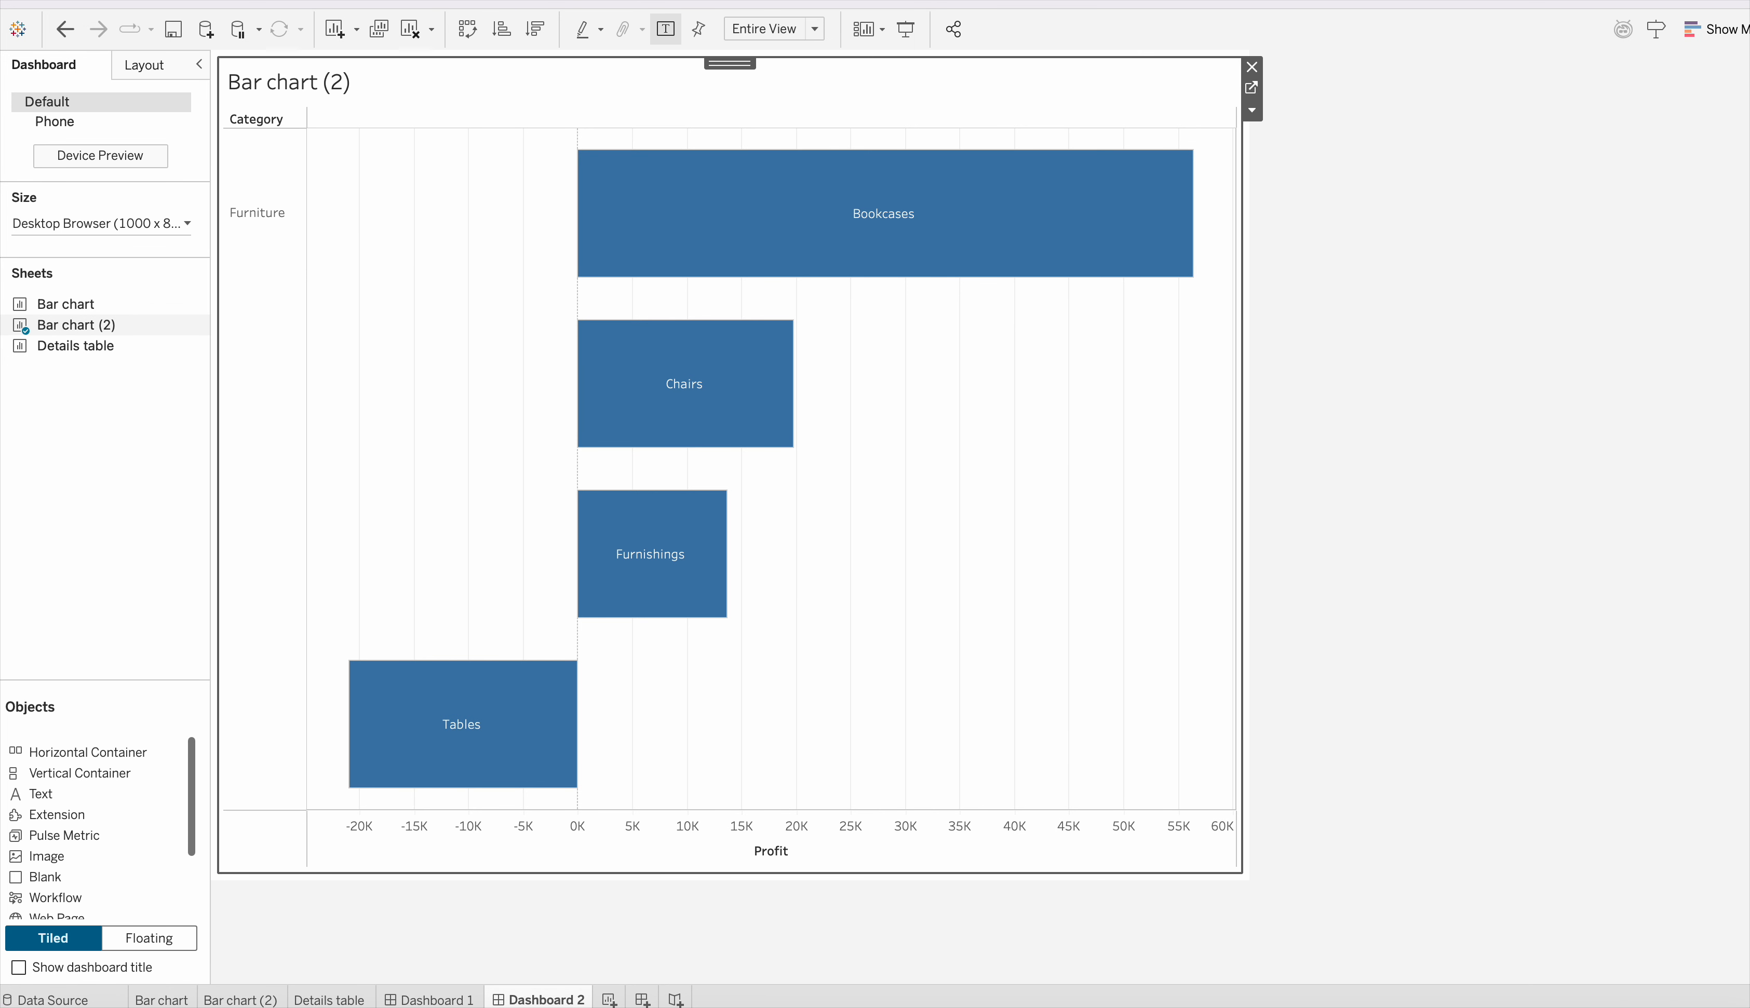
Step: Add and save a set action on Dashboard 2 with Bar chart (2) as source and Category Set from Orders (Sample - EU Superstore) as target
{"action": "left_click", "coordinate": [306, 0]}
{"action": "left_click", "coordinate": [333, 271]}
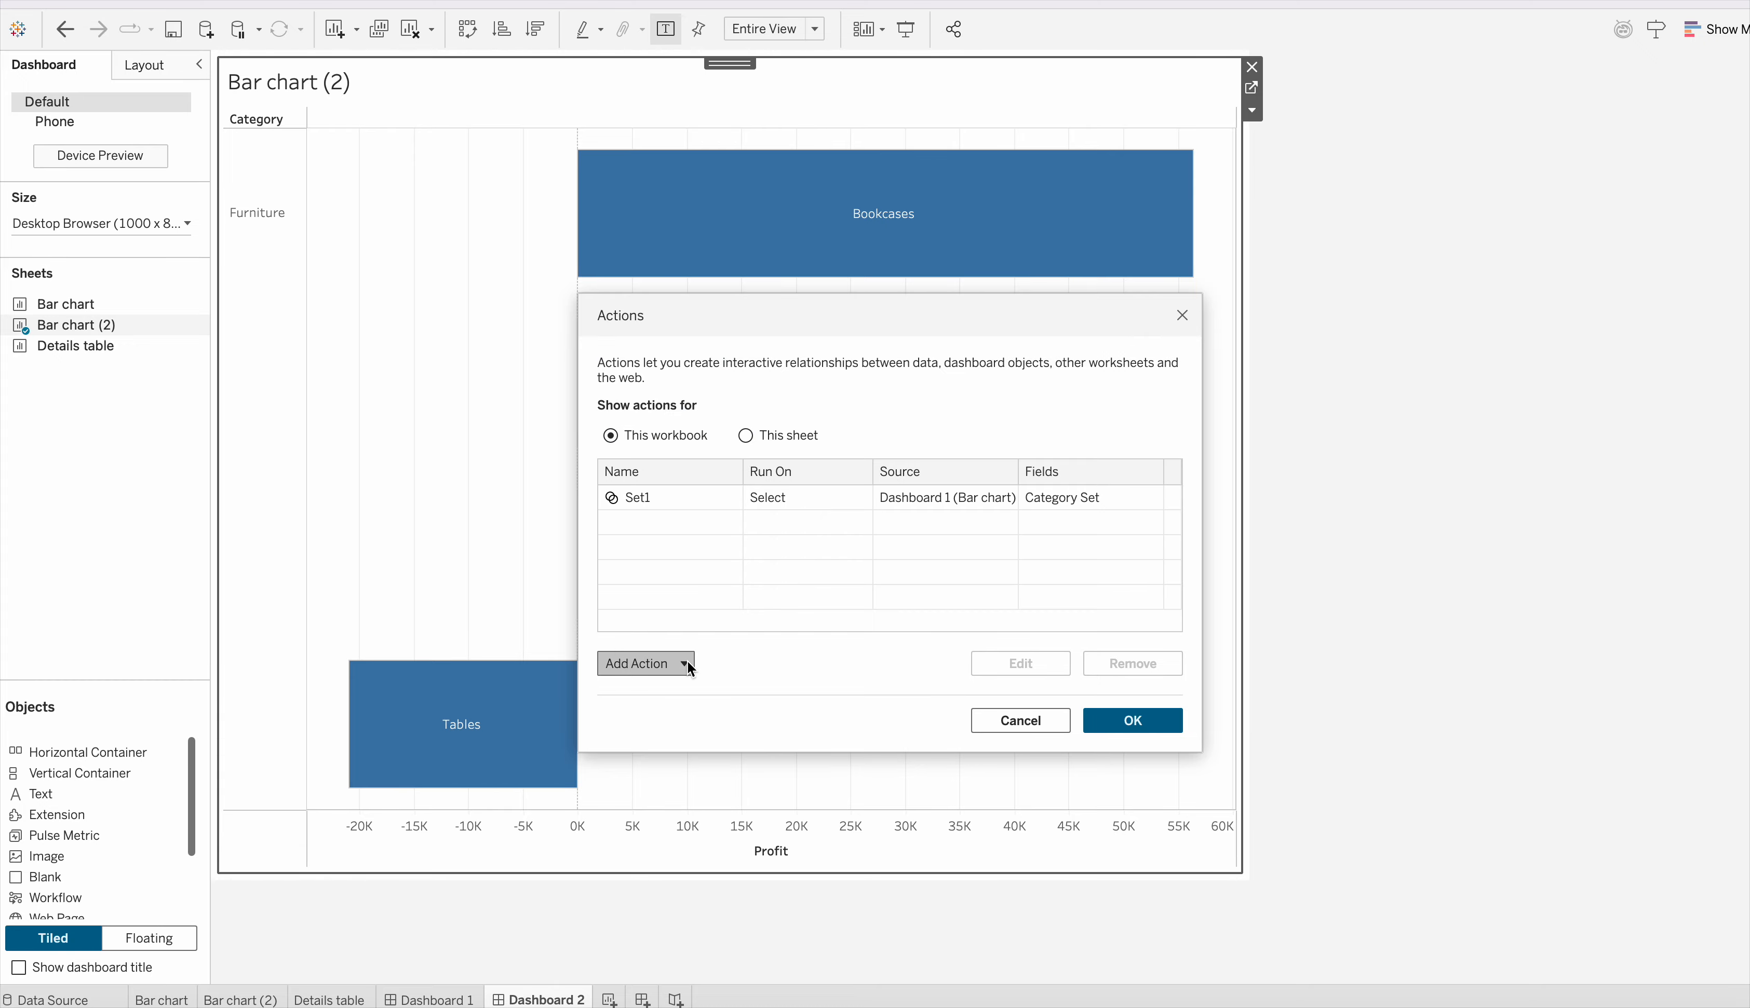
{"action": "left_click", "coordinate": [687, 661]}
{"action": "left_click", "coordinate": [701, 635]}
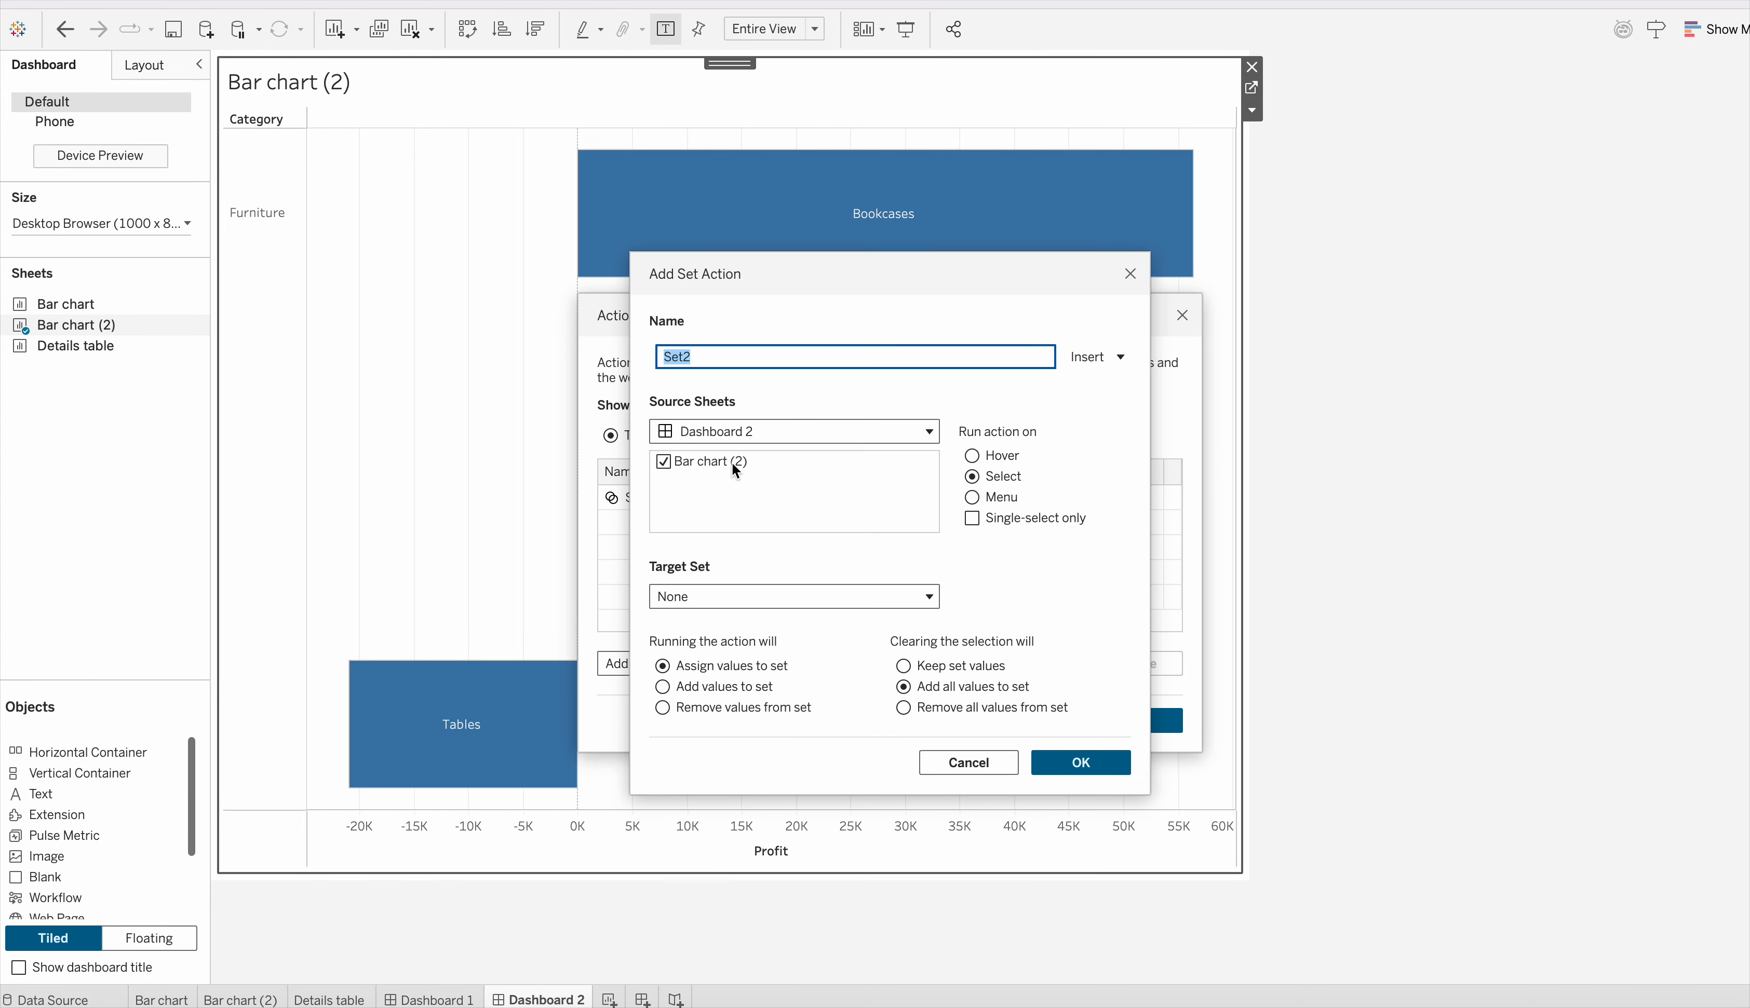
{"action": "left_click", "coordinate": [749, 597]}
{"action": "mouse_move", "coordinate": [857, 663]}
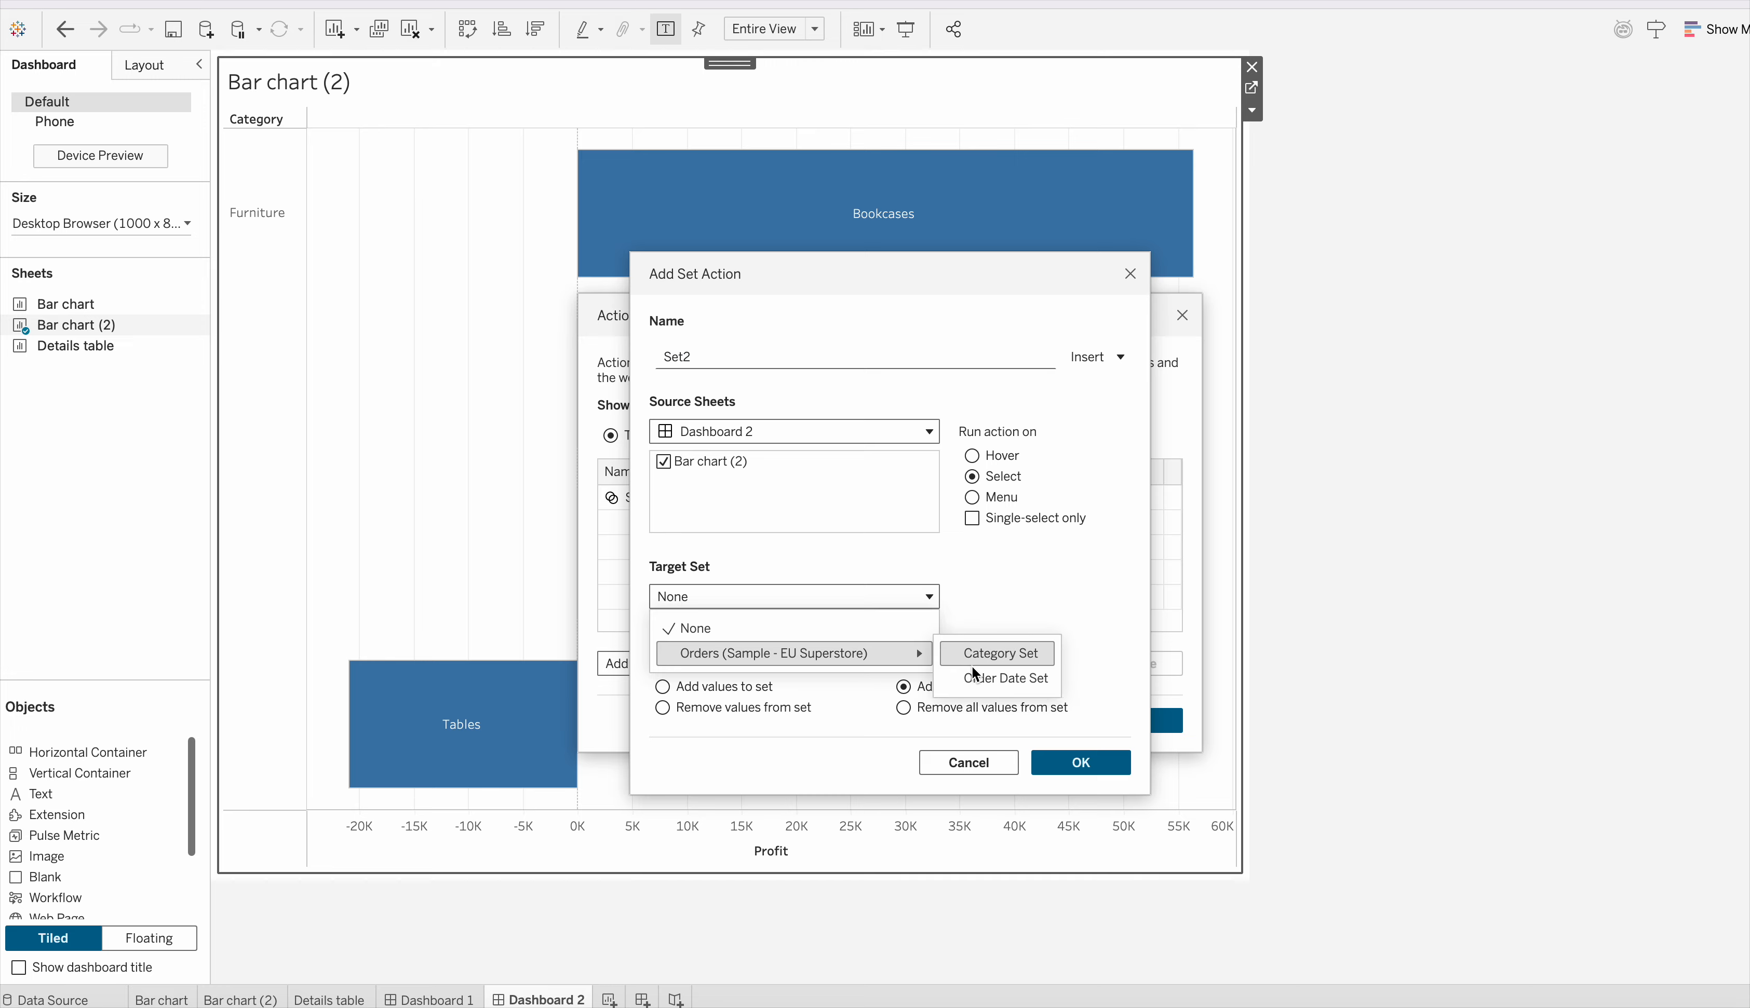
{"action": "left_click", "coordinate": [989, 656]}
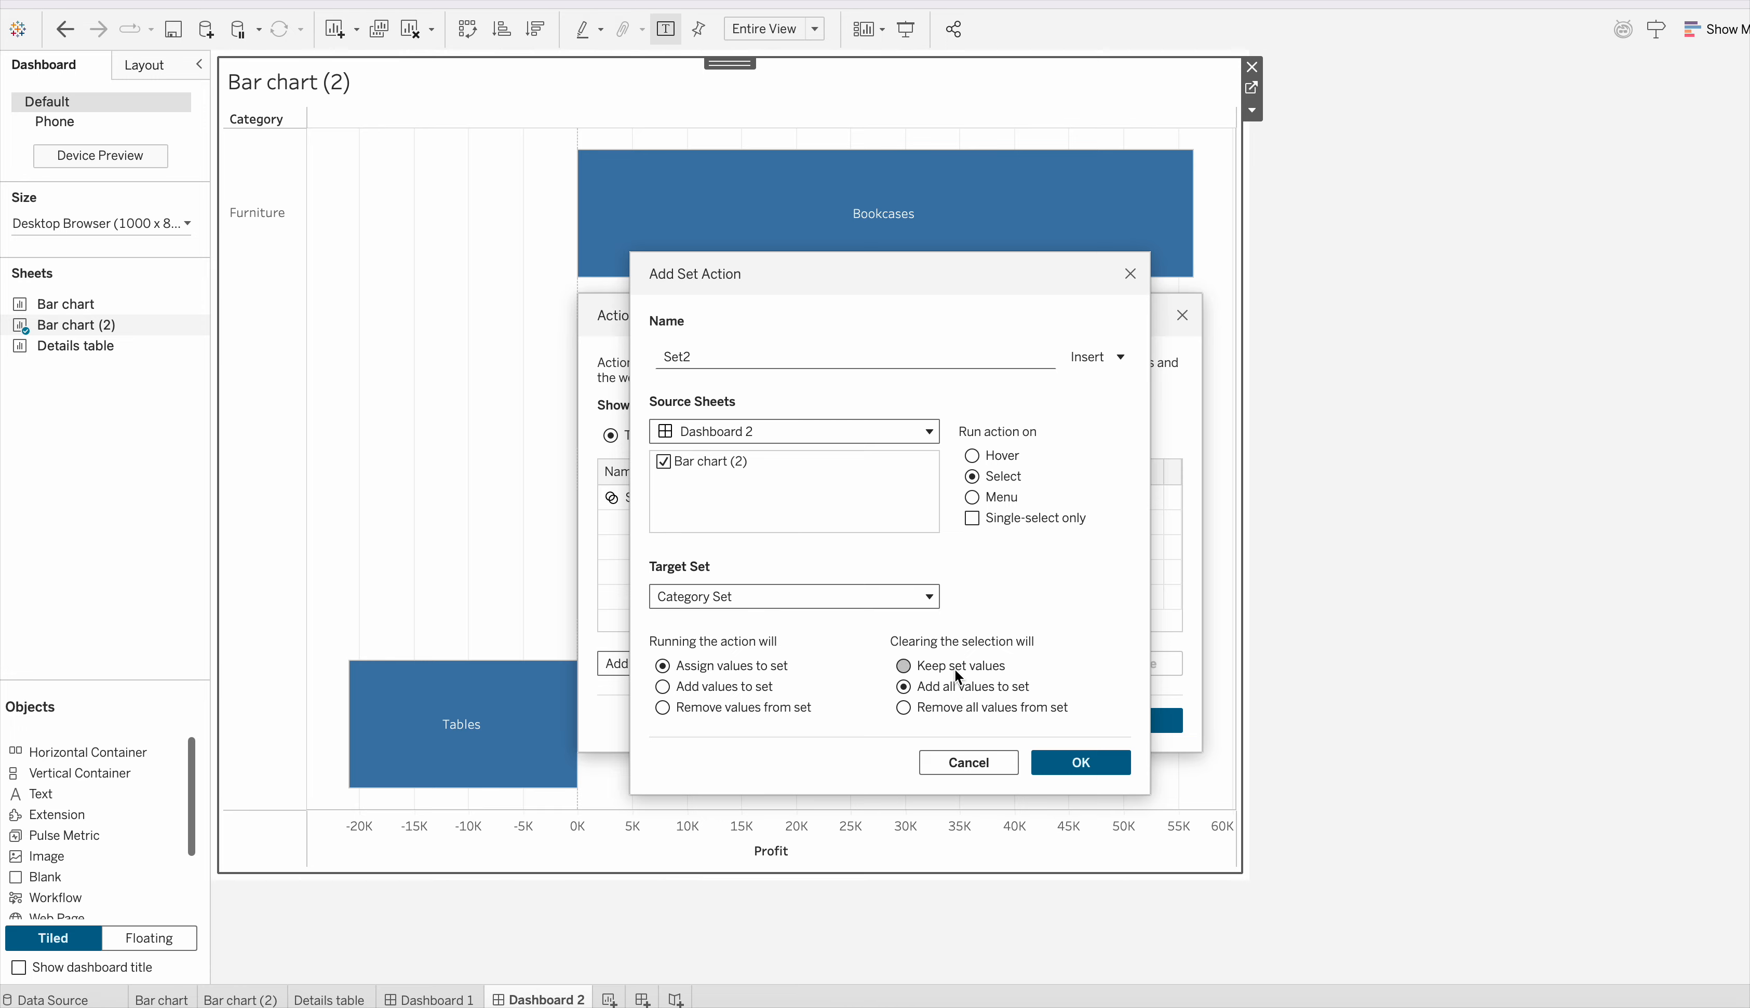
{"action": "left_click", "coordinate": [1081, 762]}
{"action": "left_click", "coordinate": [1133, 722]}
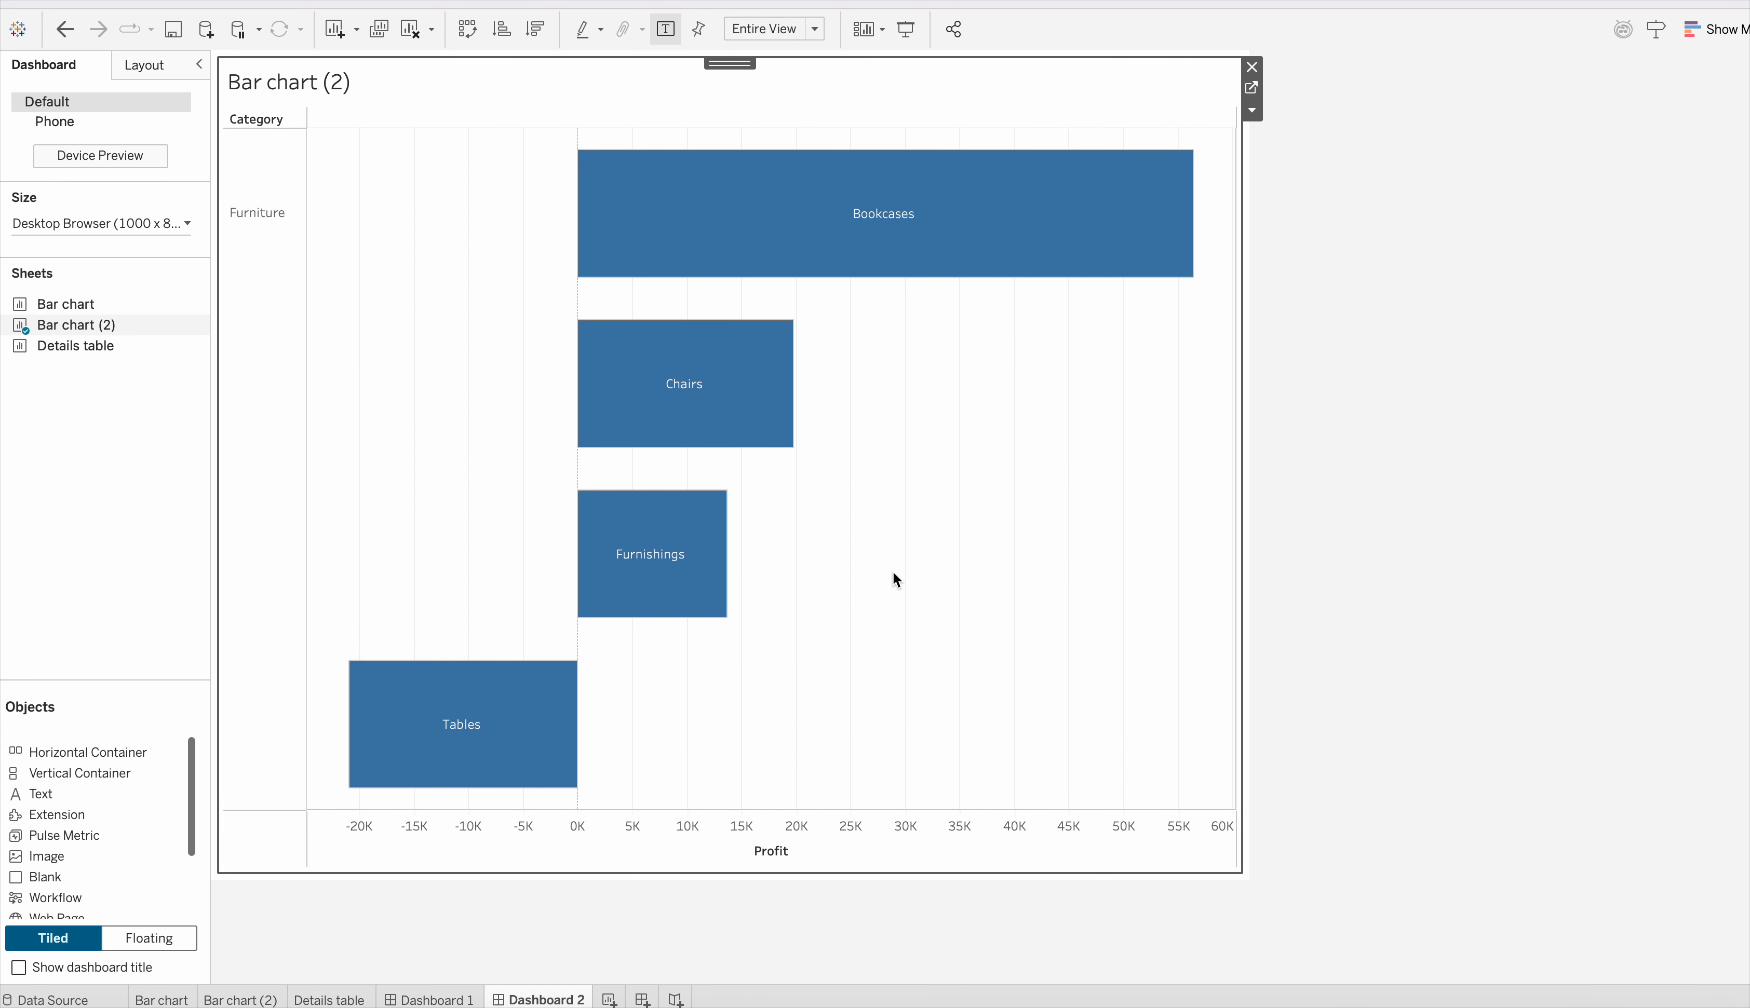
Step: Open the Bar chart (2) worksheet and set Category Set to use all categories
{"action": "left_click", "coordinate": [1253, 88]}
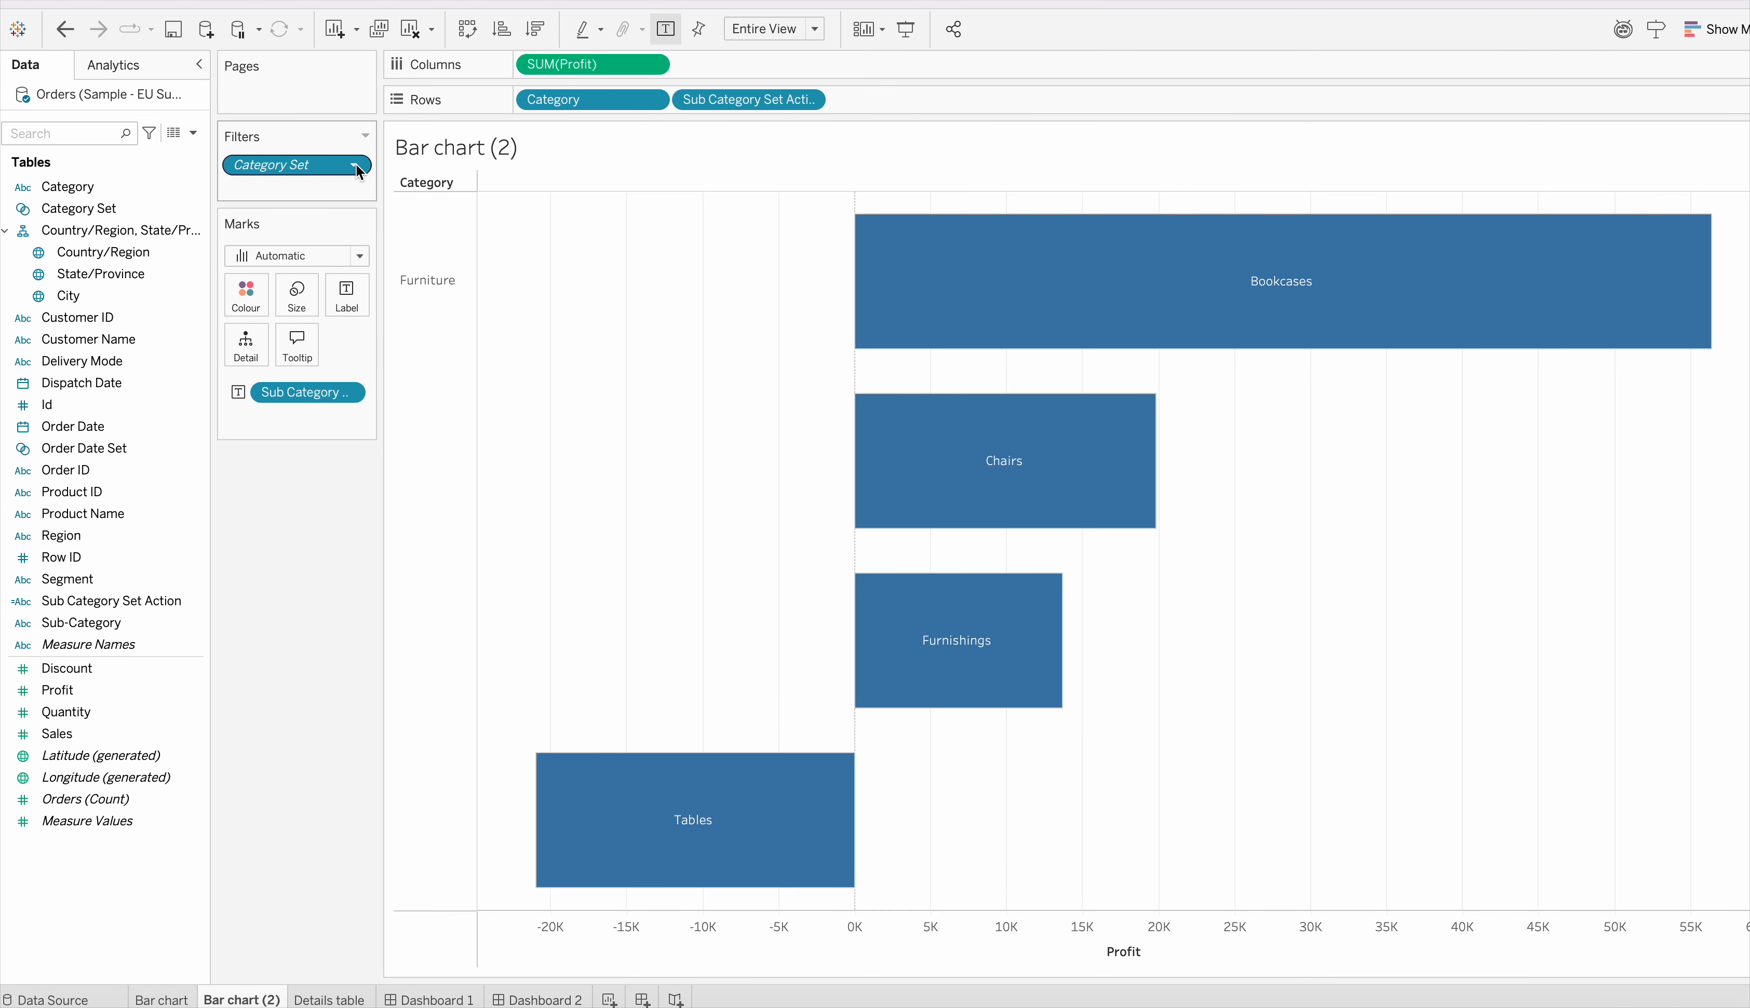
{"action": "left_click", "coordinate": [173, 208]}
{"action": "right_click", "coordinate": [198, 209]}
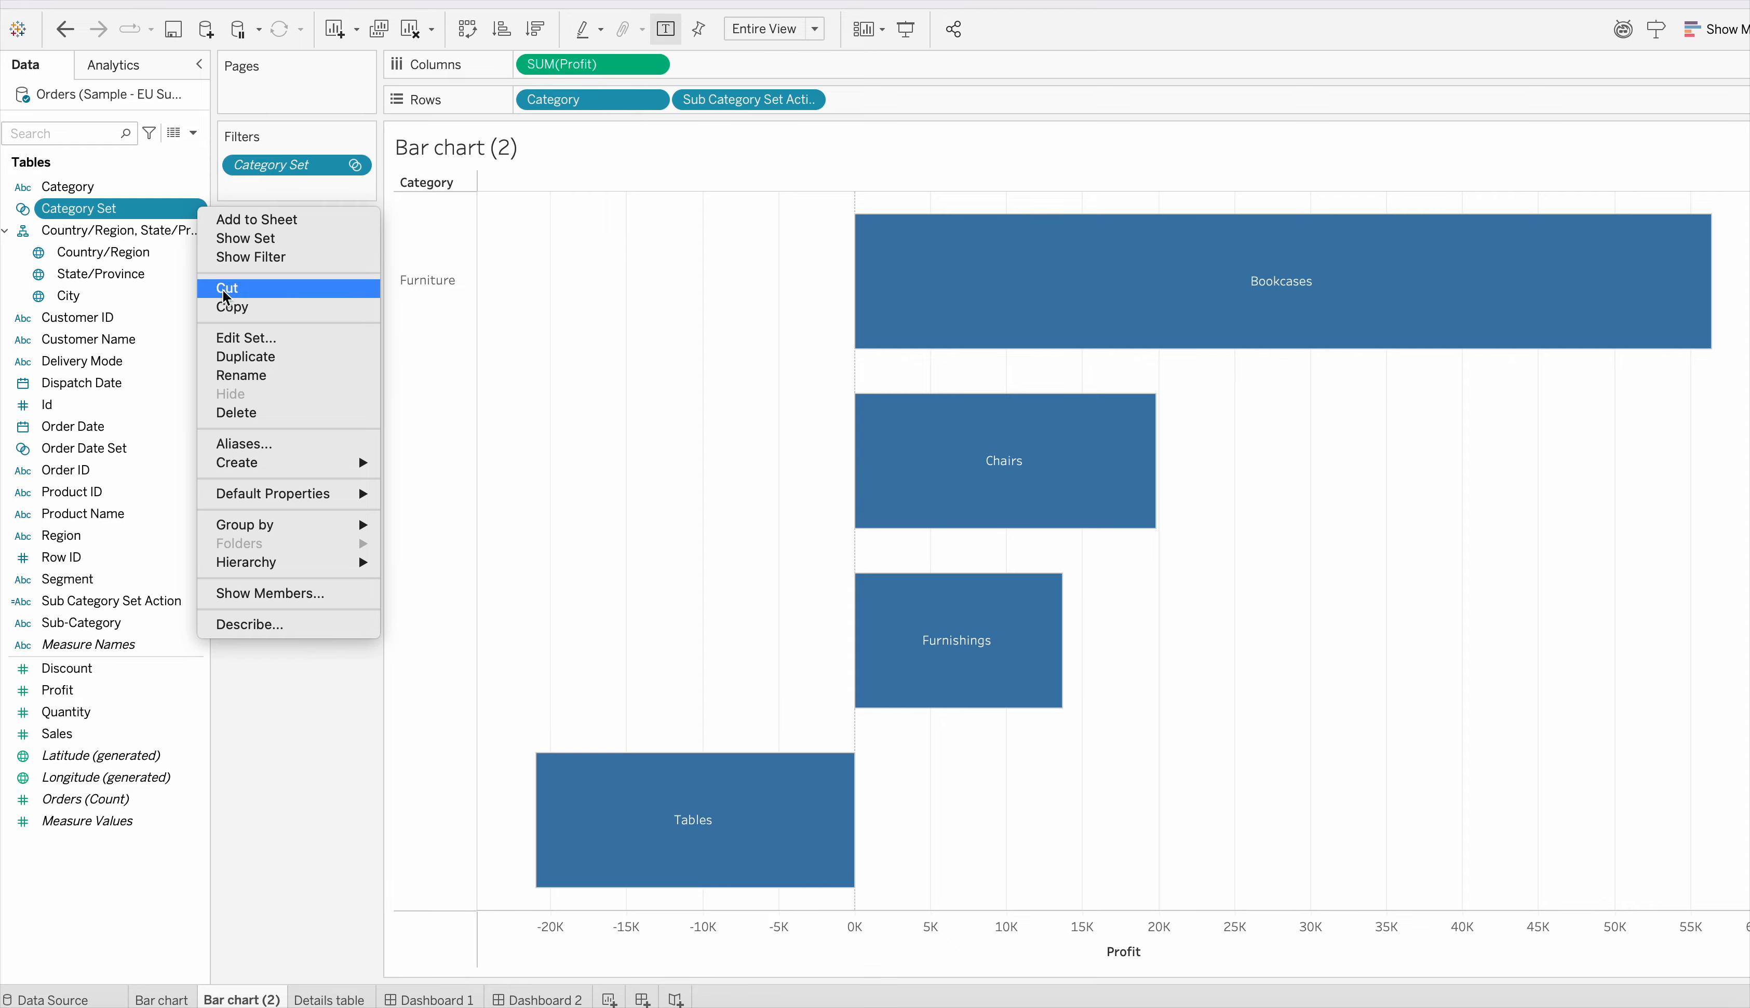
{"action": "left_click", "coordinate": [239, 337]}
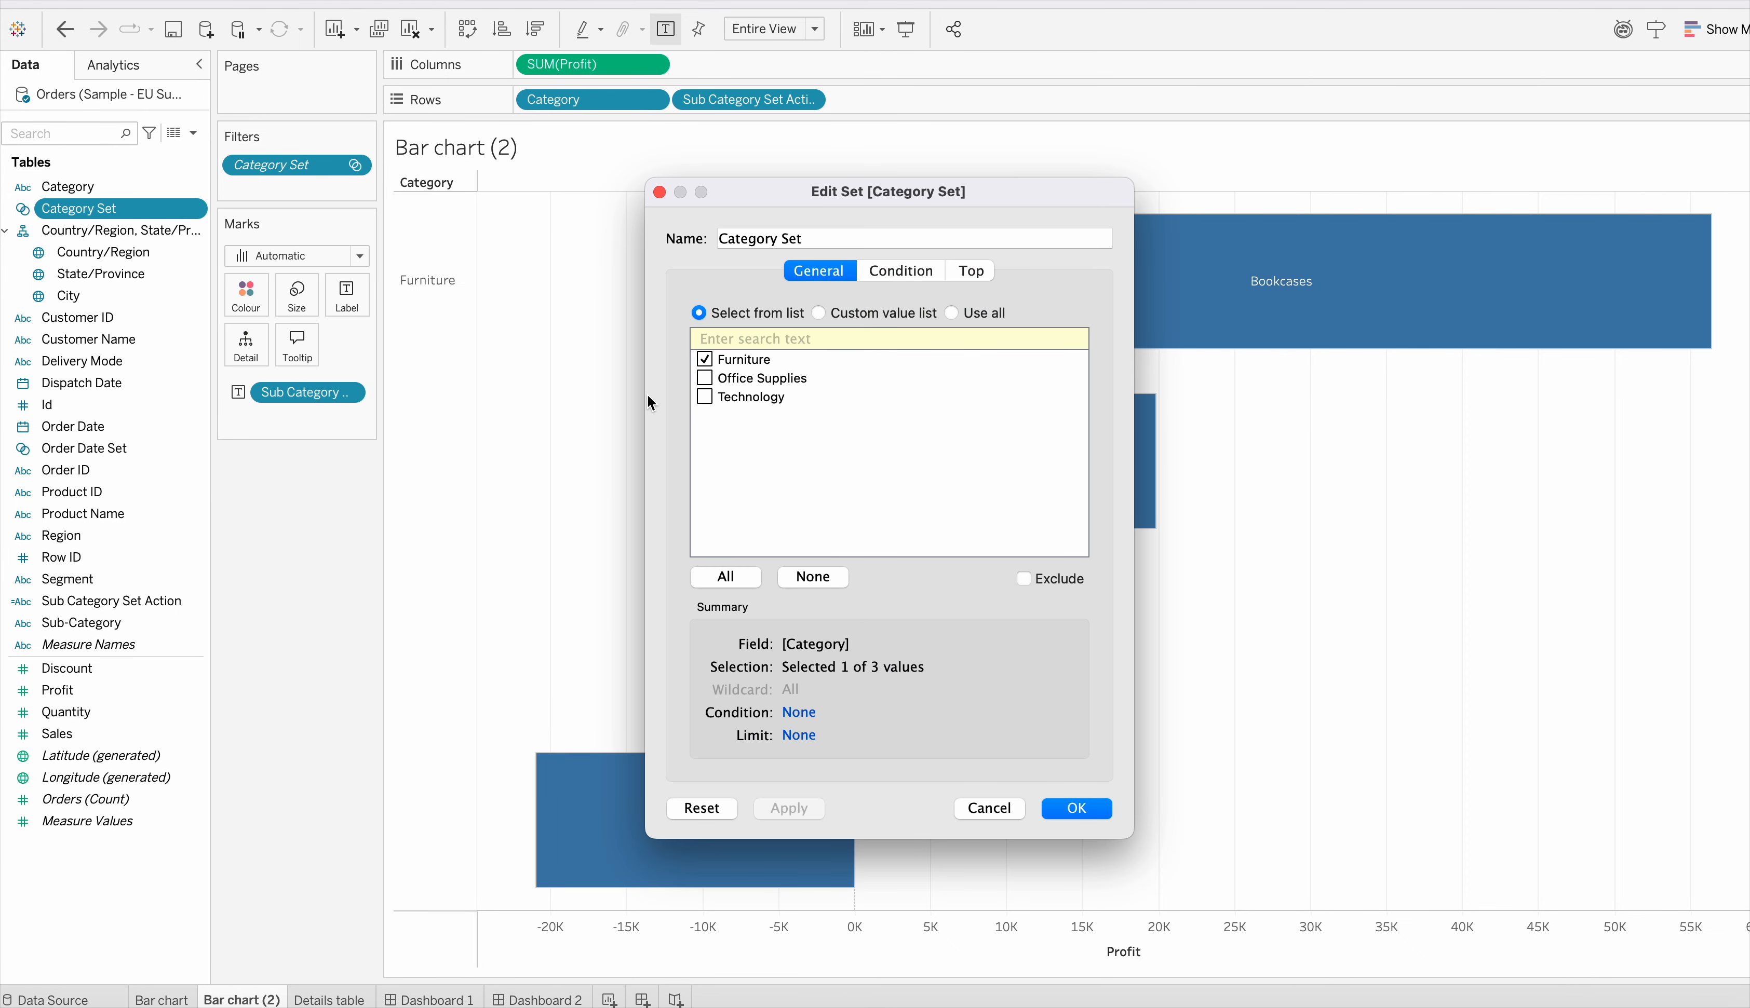
{"action": "left_click", "coordinate": [951, 313]}
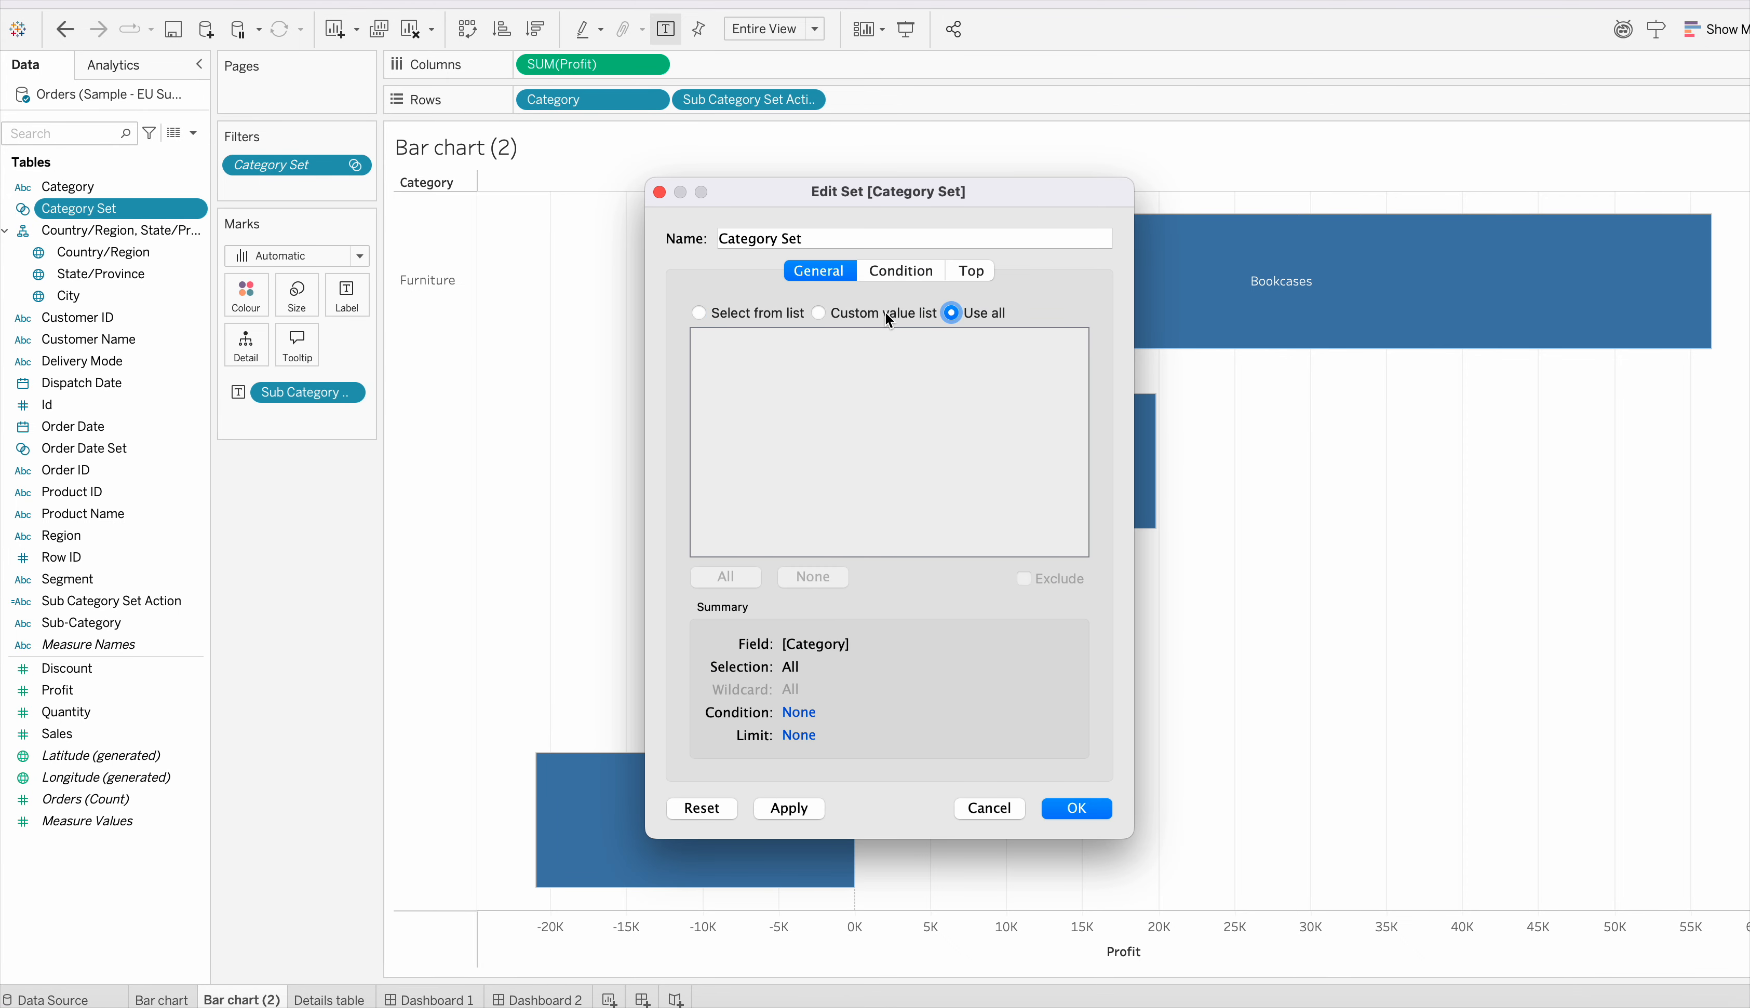
{"action": "left_click", "coordinate": [1087, 806]}
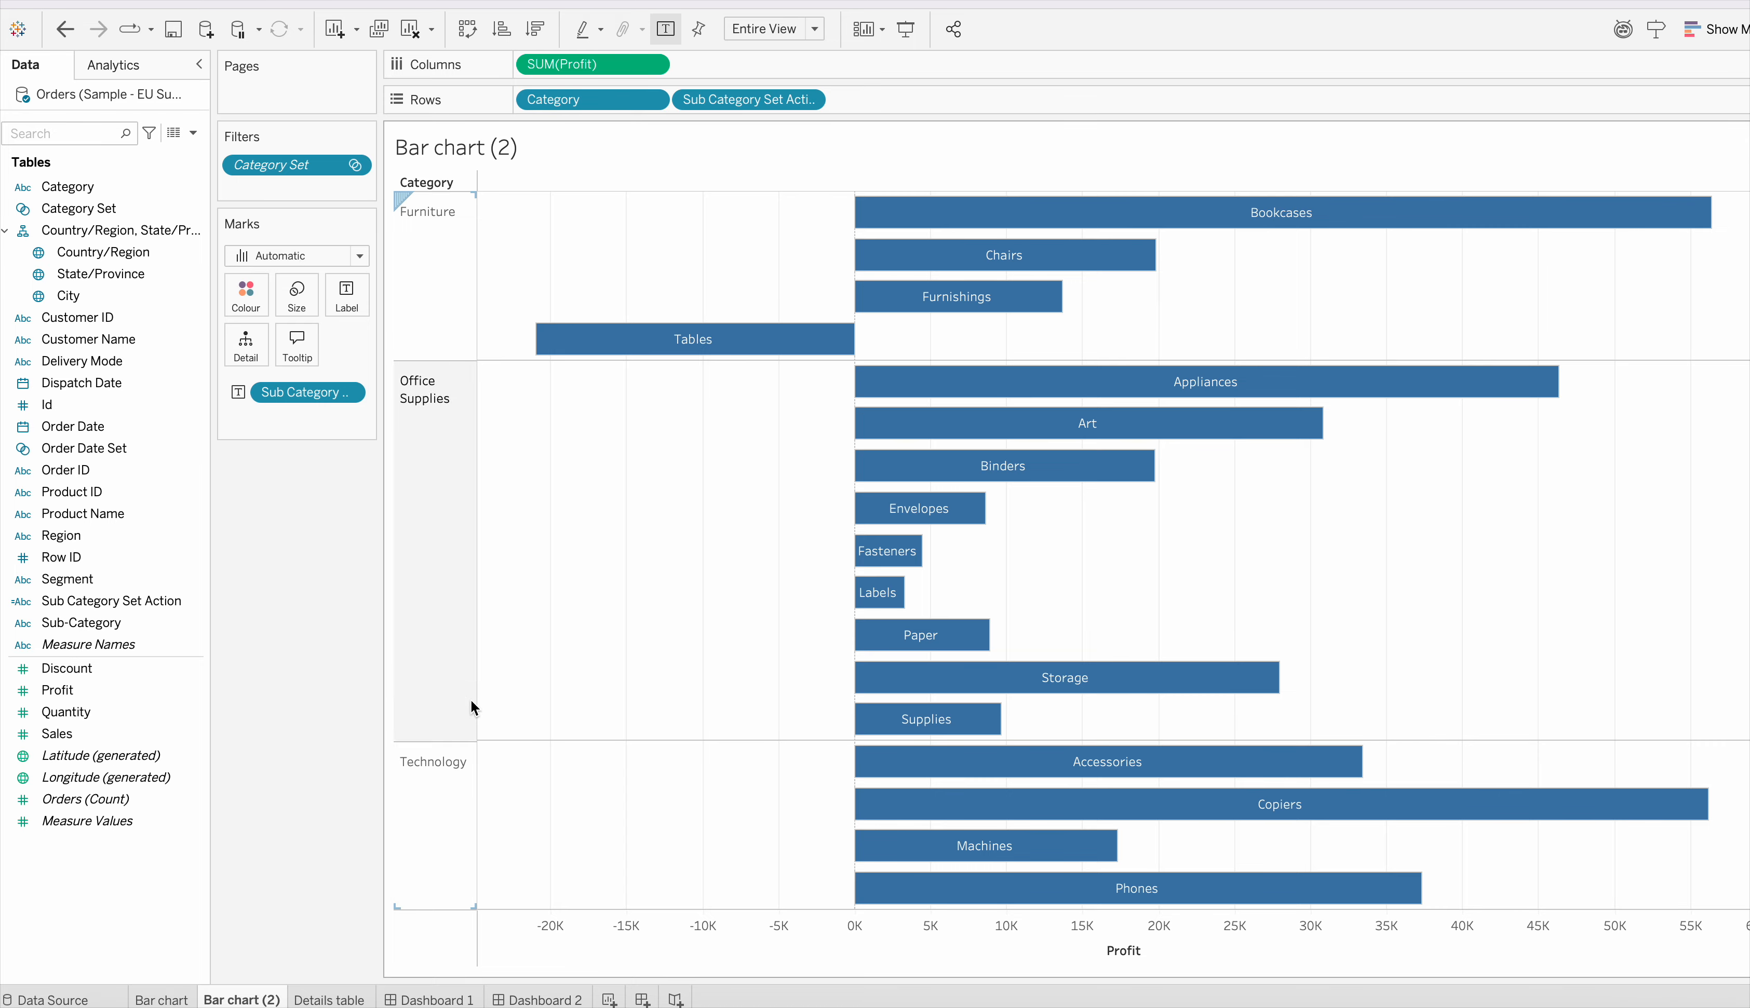
Step: Test the set action on Dashboard 2 by selecting the Furniture category and clearing the selection
{"action": "left_click", "coordinate": [546, 1000]}
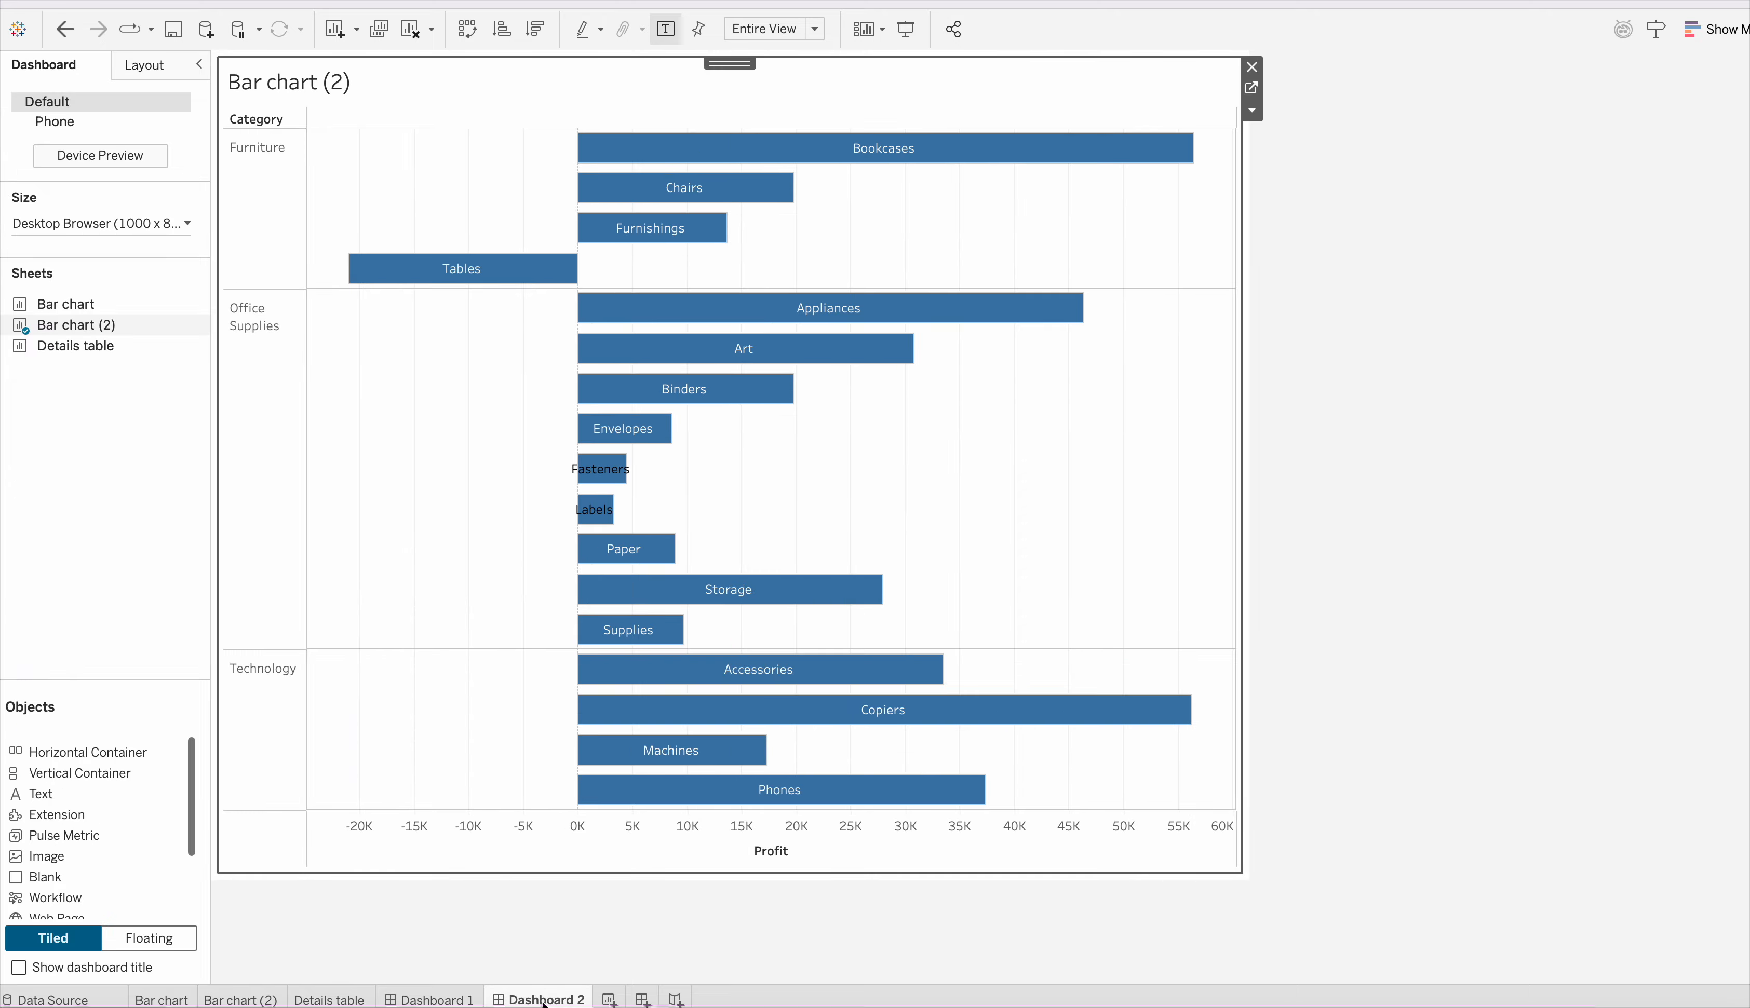
{"action": "left_click", "coordinate": [255, 196]}
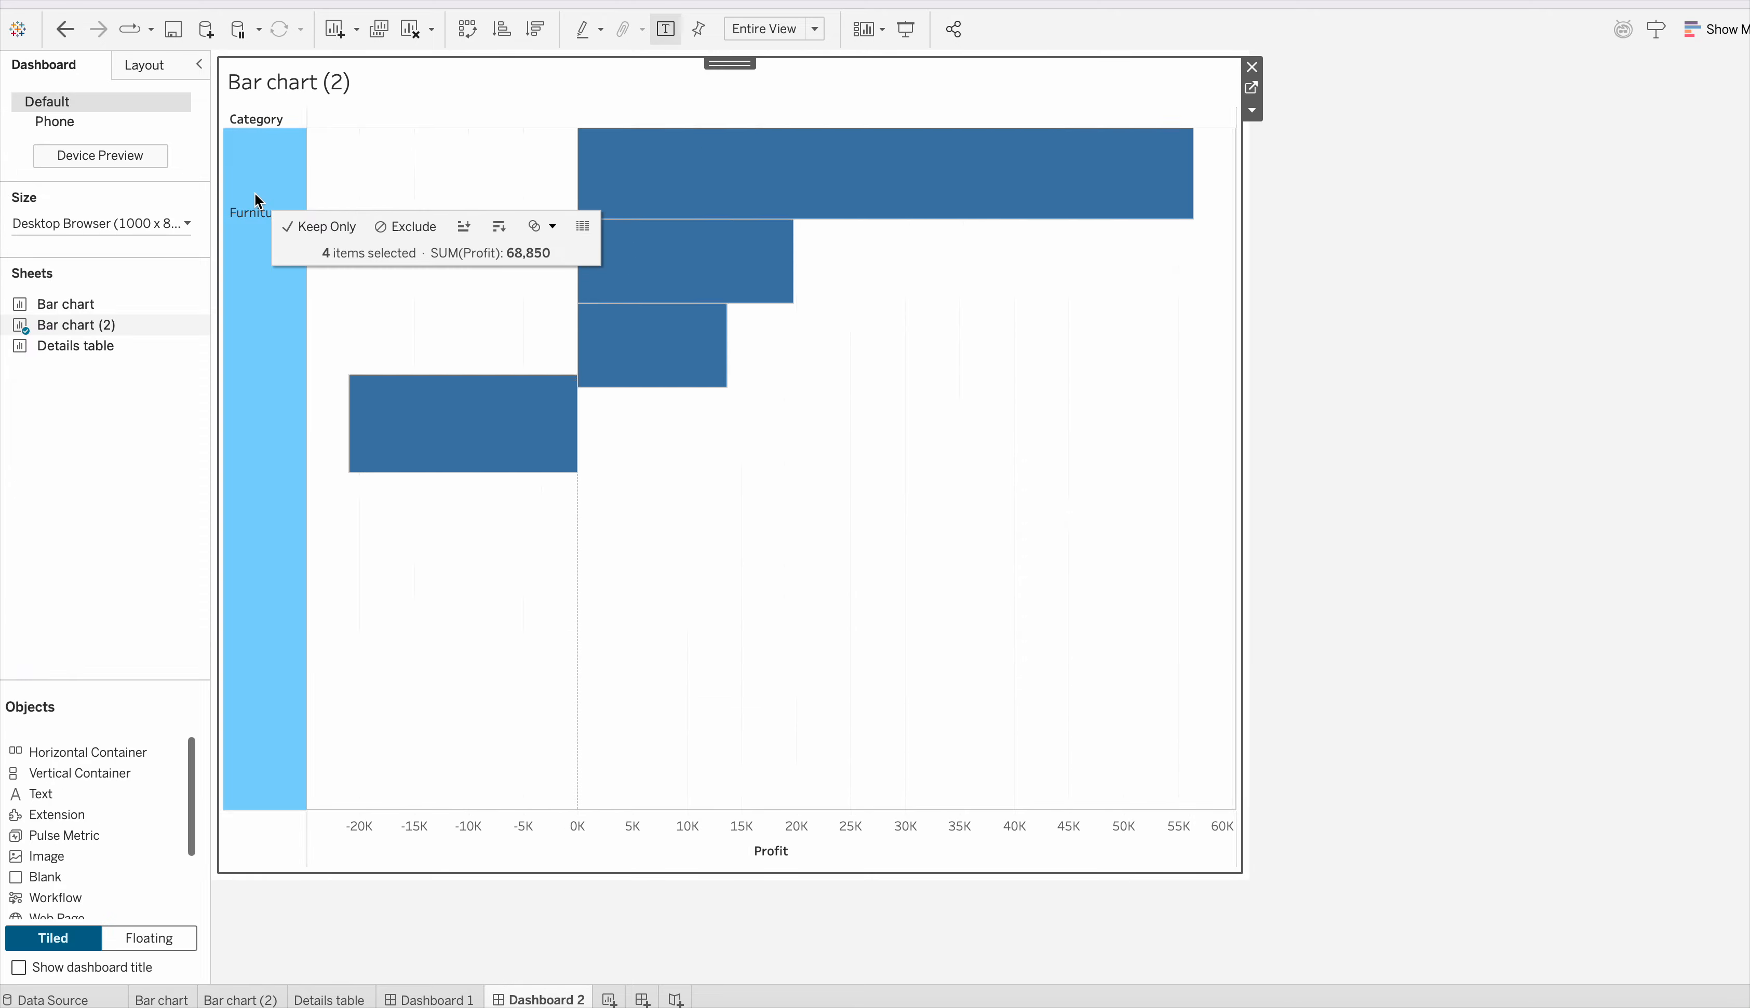
{"action": "left_click", "coordinate": [249, 328]}
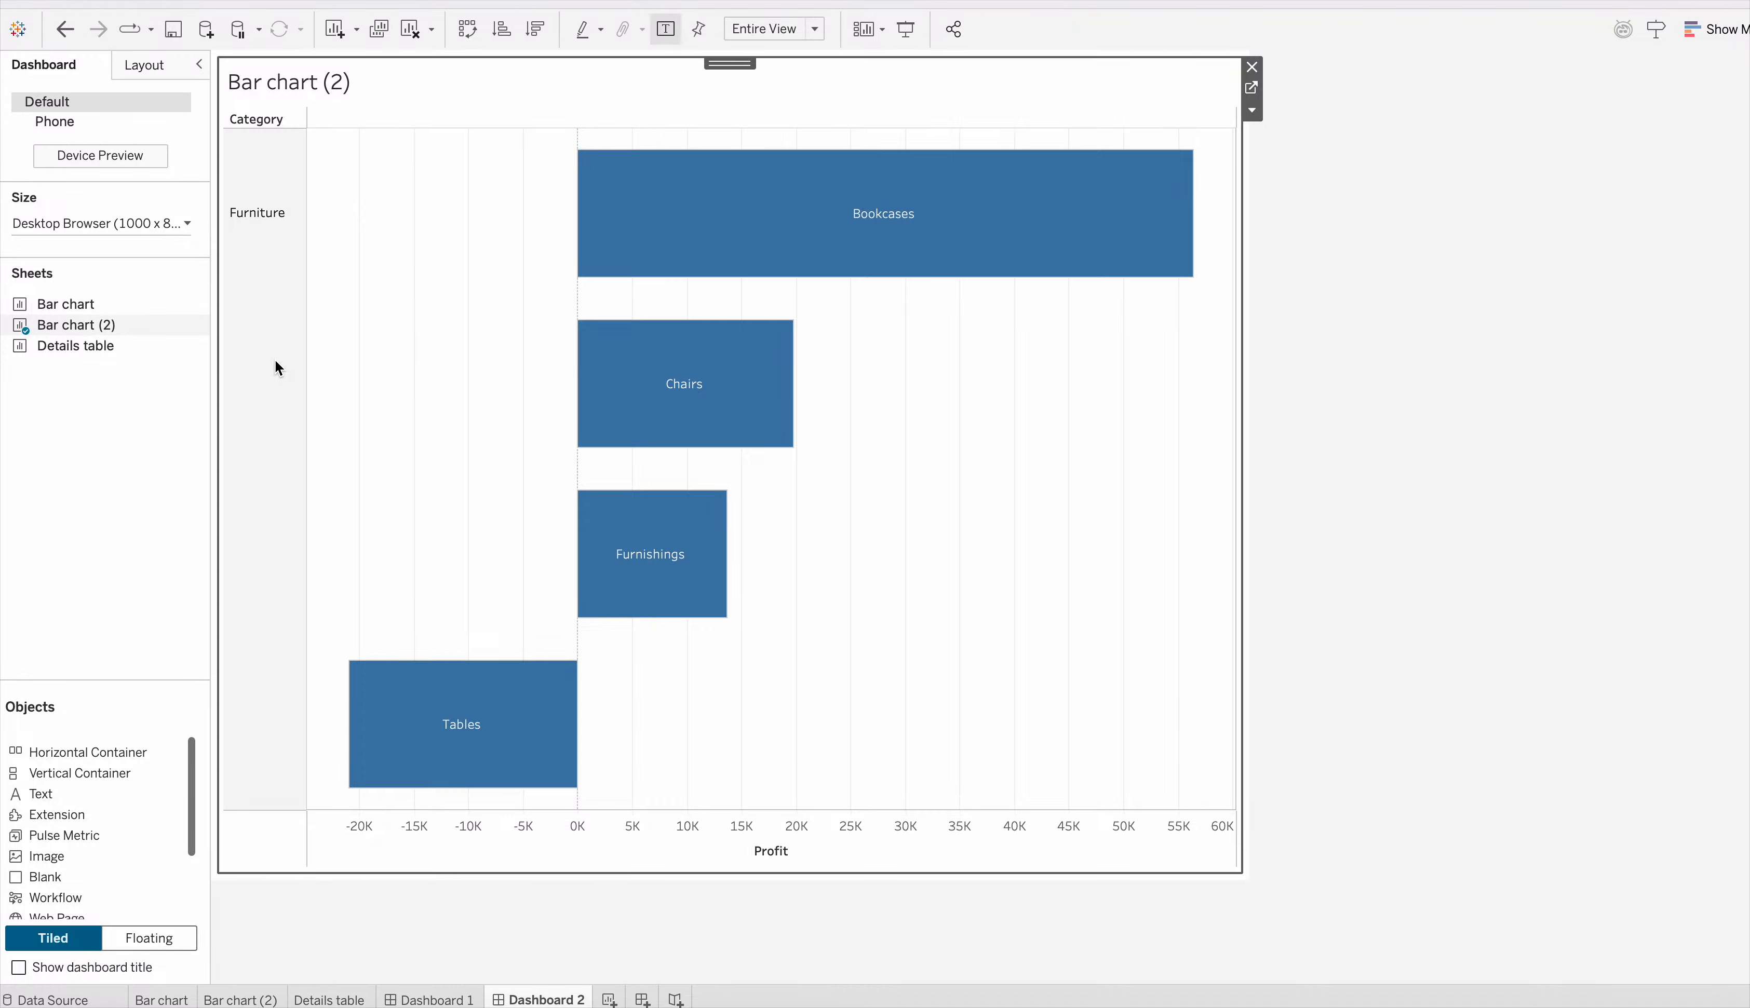
{"action": "mouse_move", "coordinate": [728, 274]}
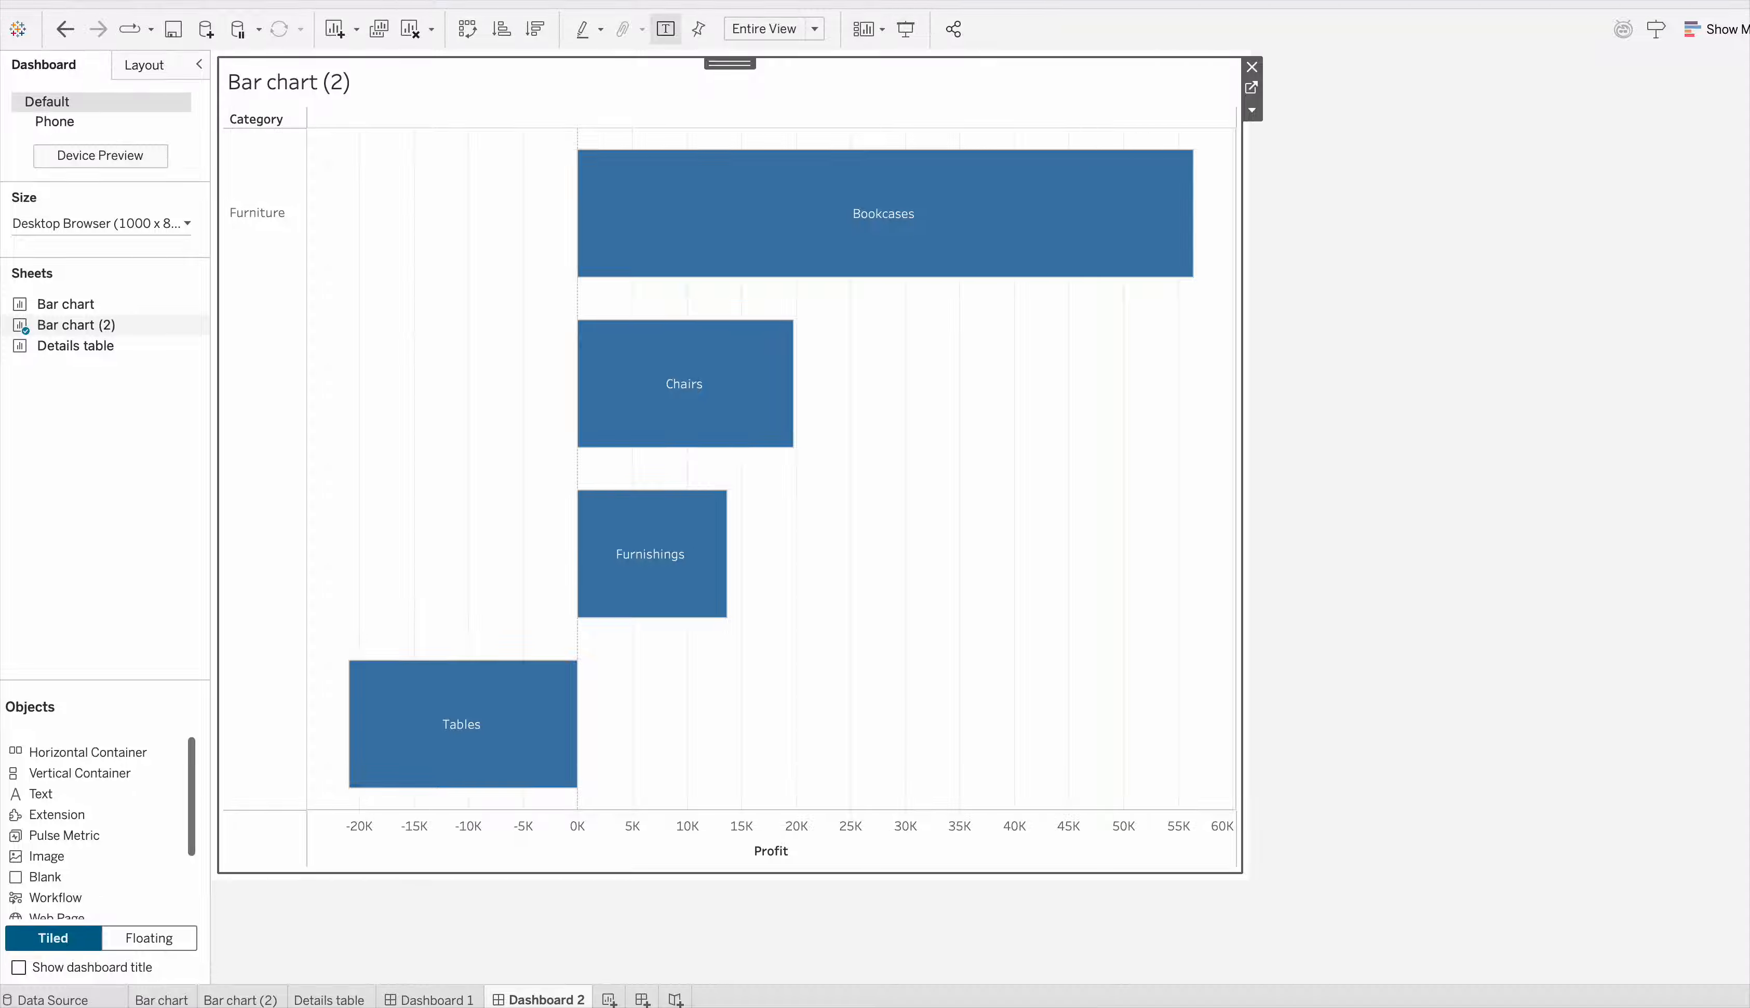
Step: Edit the Set2 dashboard action so clearing the selection removes all values from the set, and save it
{"action": "left_click", "coordinate": [305, 1]}
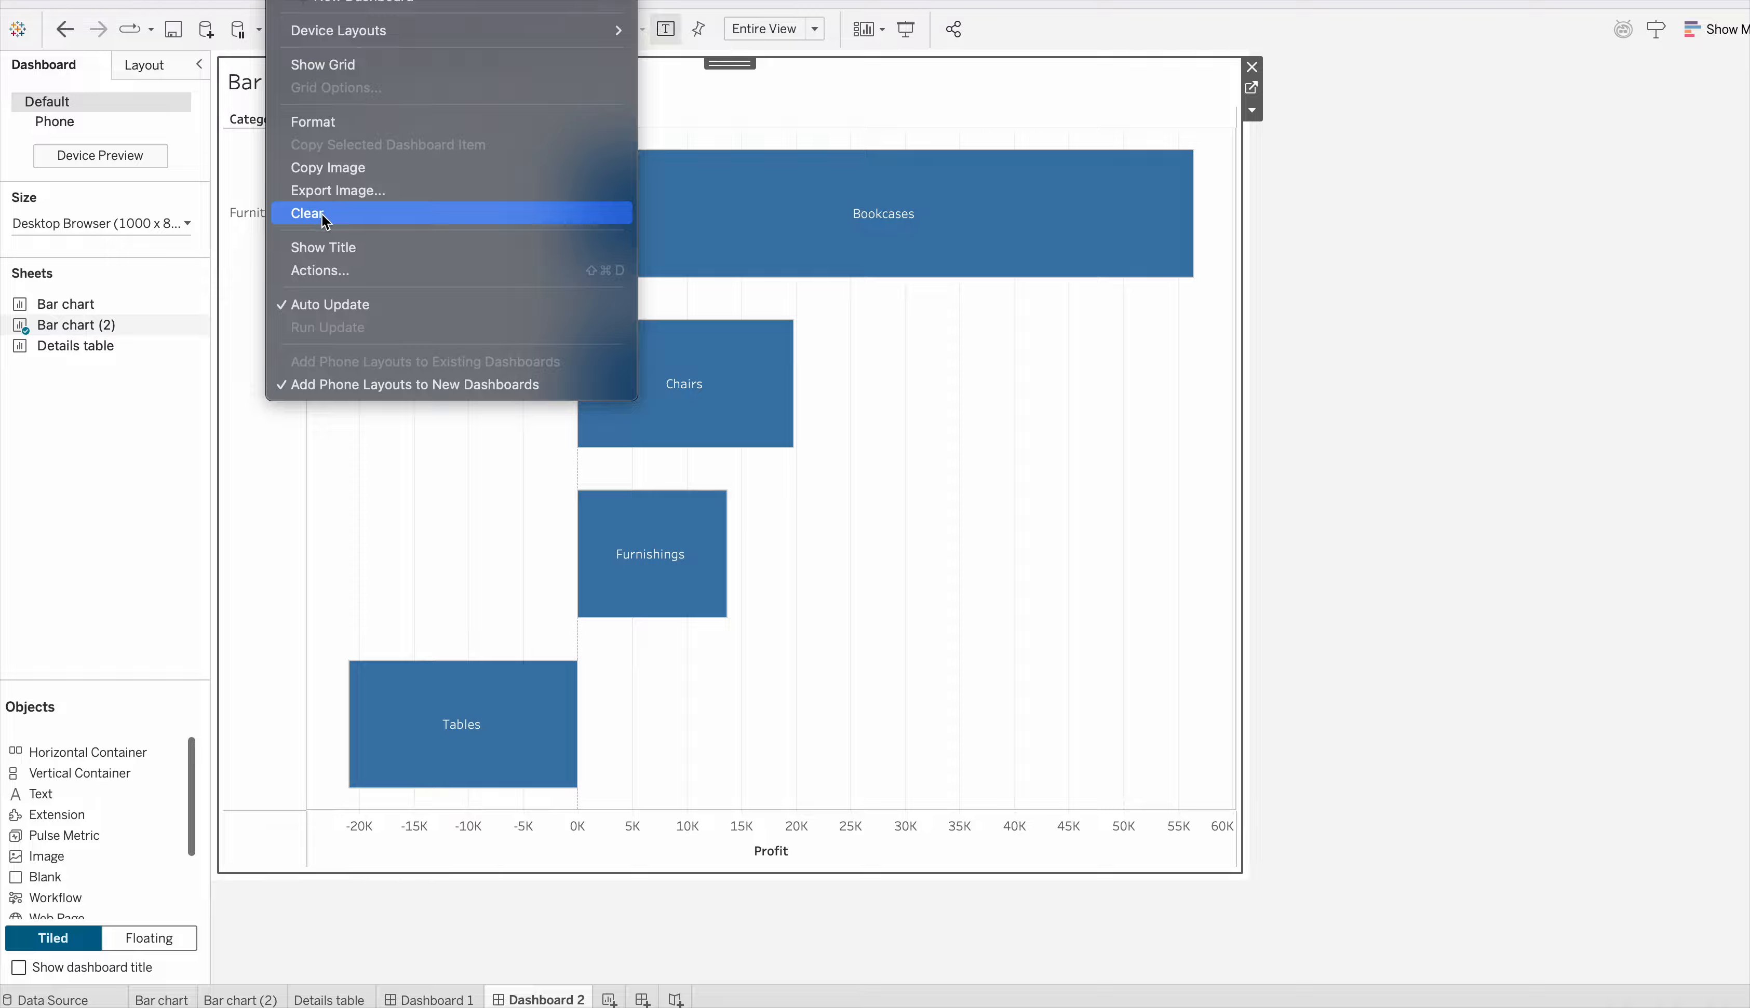
{"action": "left_click", "coordinate": [323, 271]}
{"action": "left_click", "coordinate": [809, 523]}
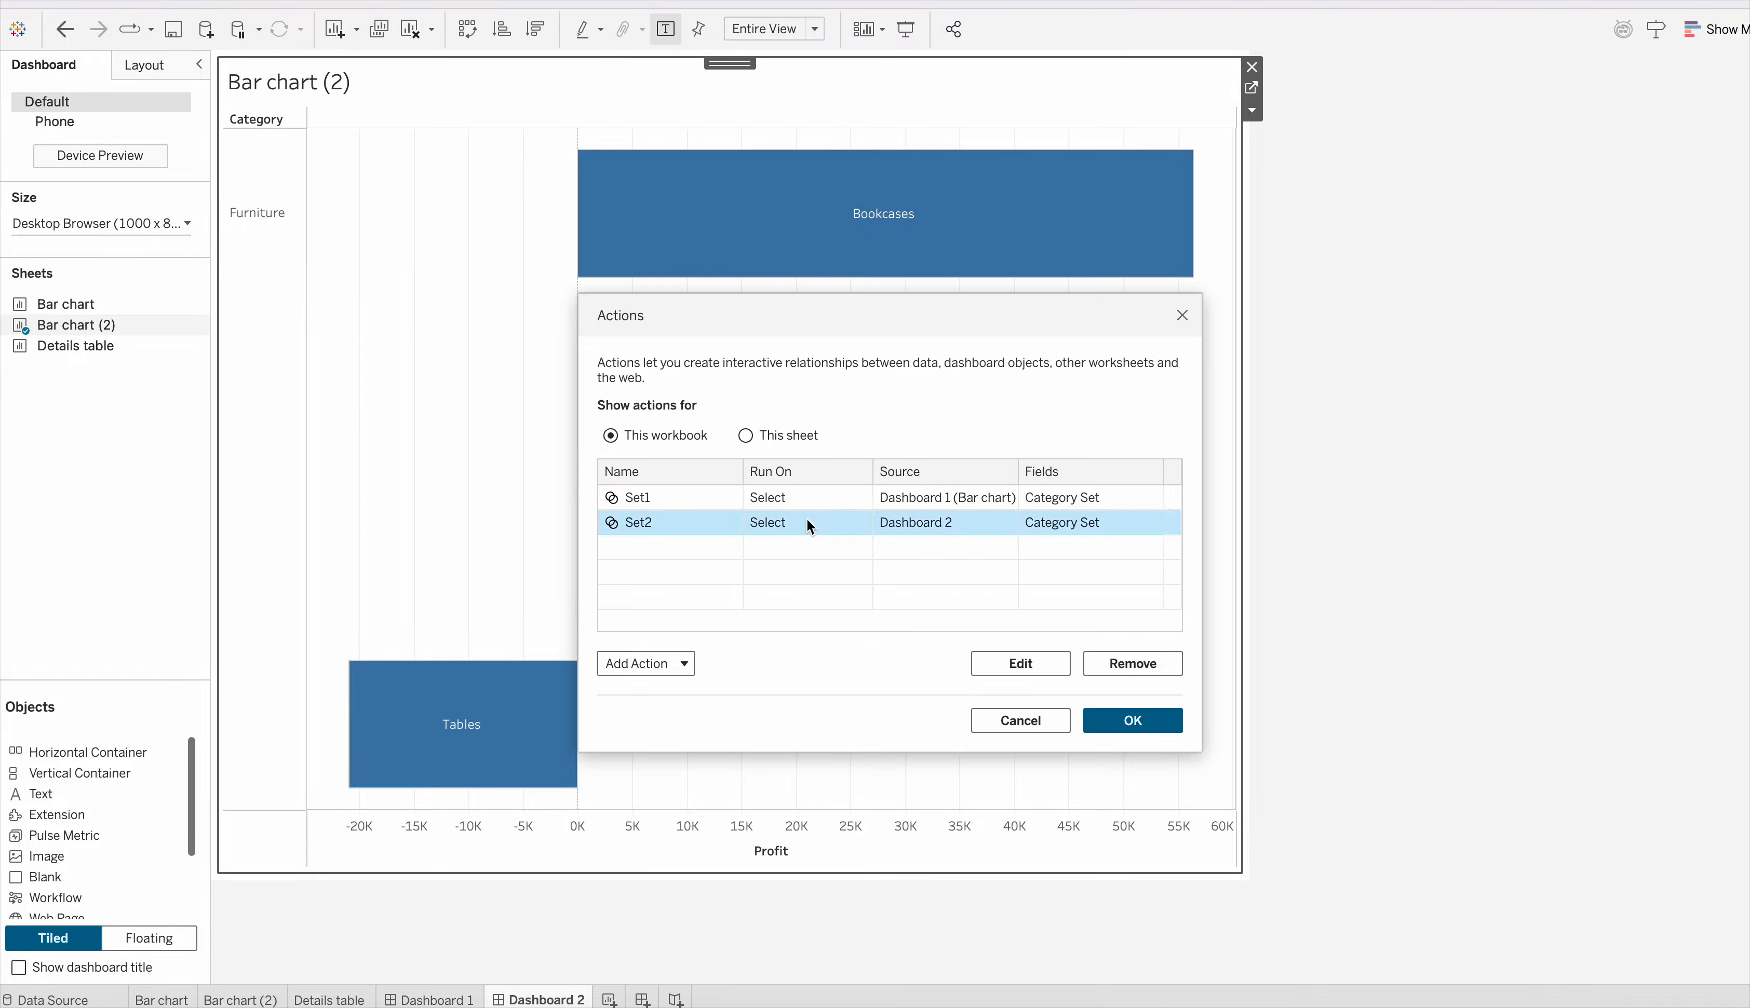
{"action": "left_click", "coordinate": [1013, 661]}
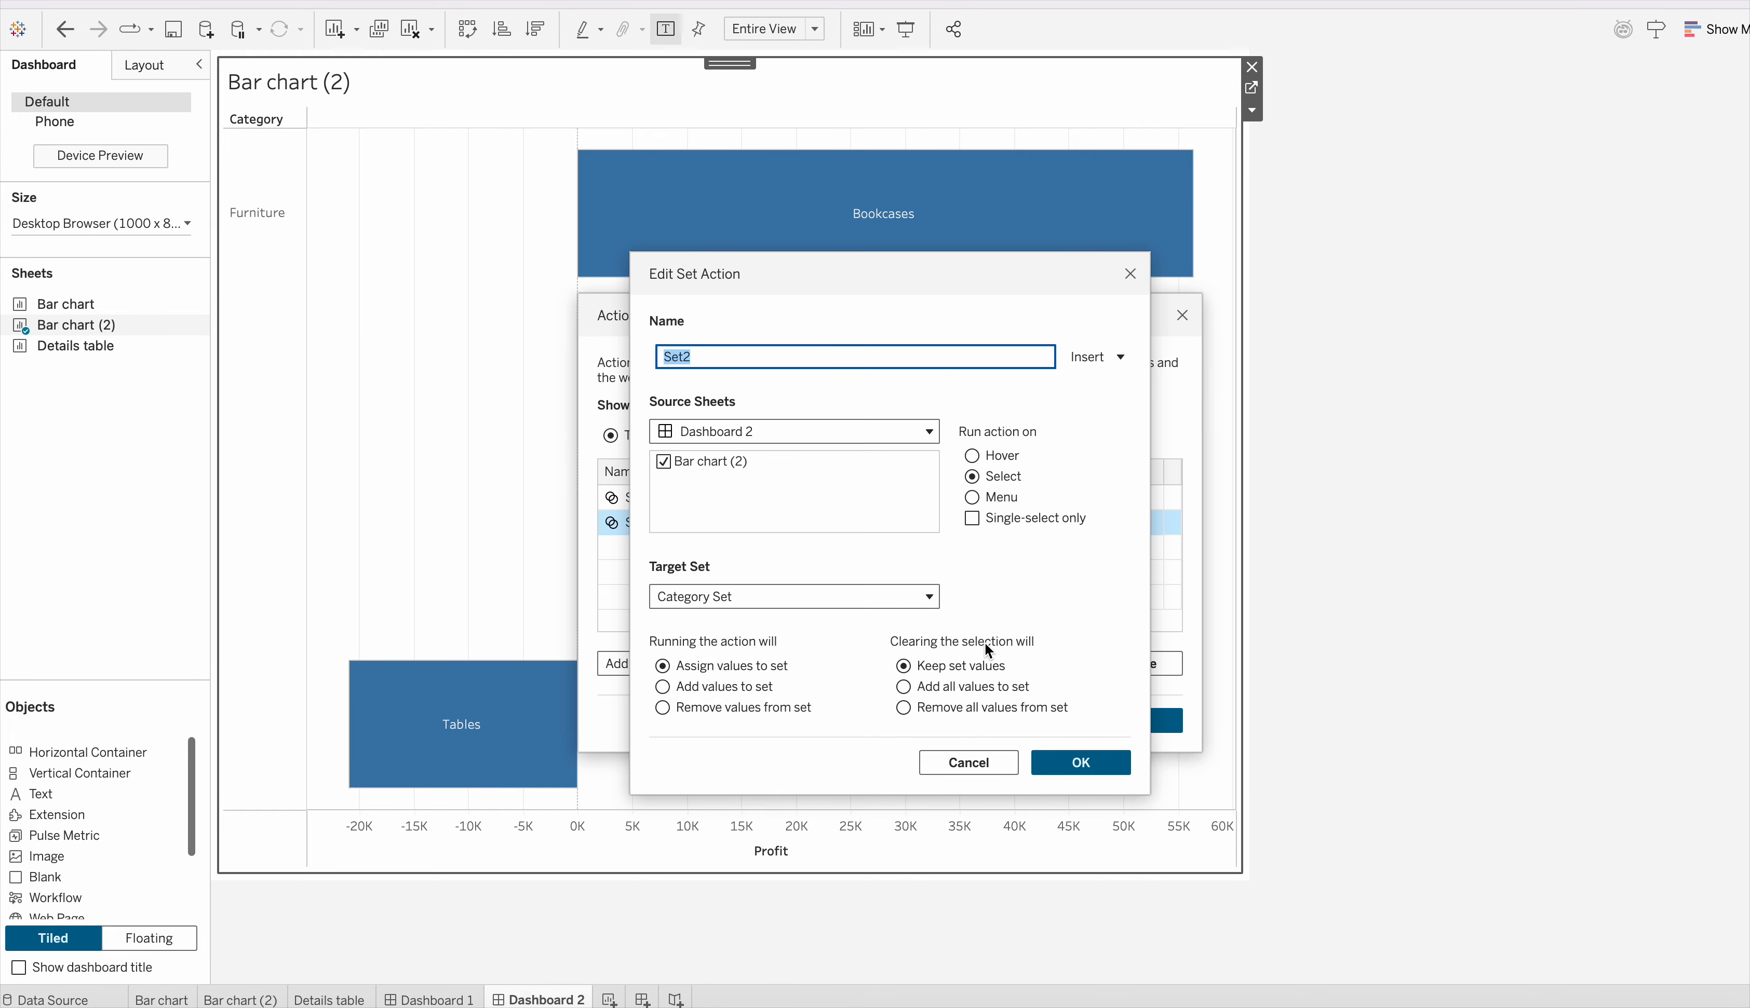
{"action": "left_click", "coordinate": [904, 707]}
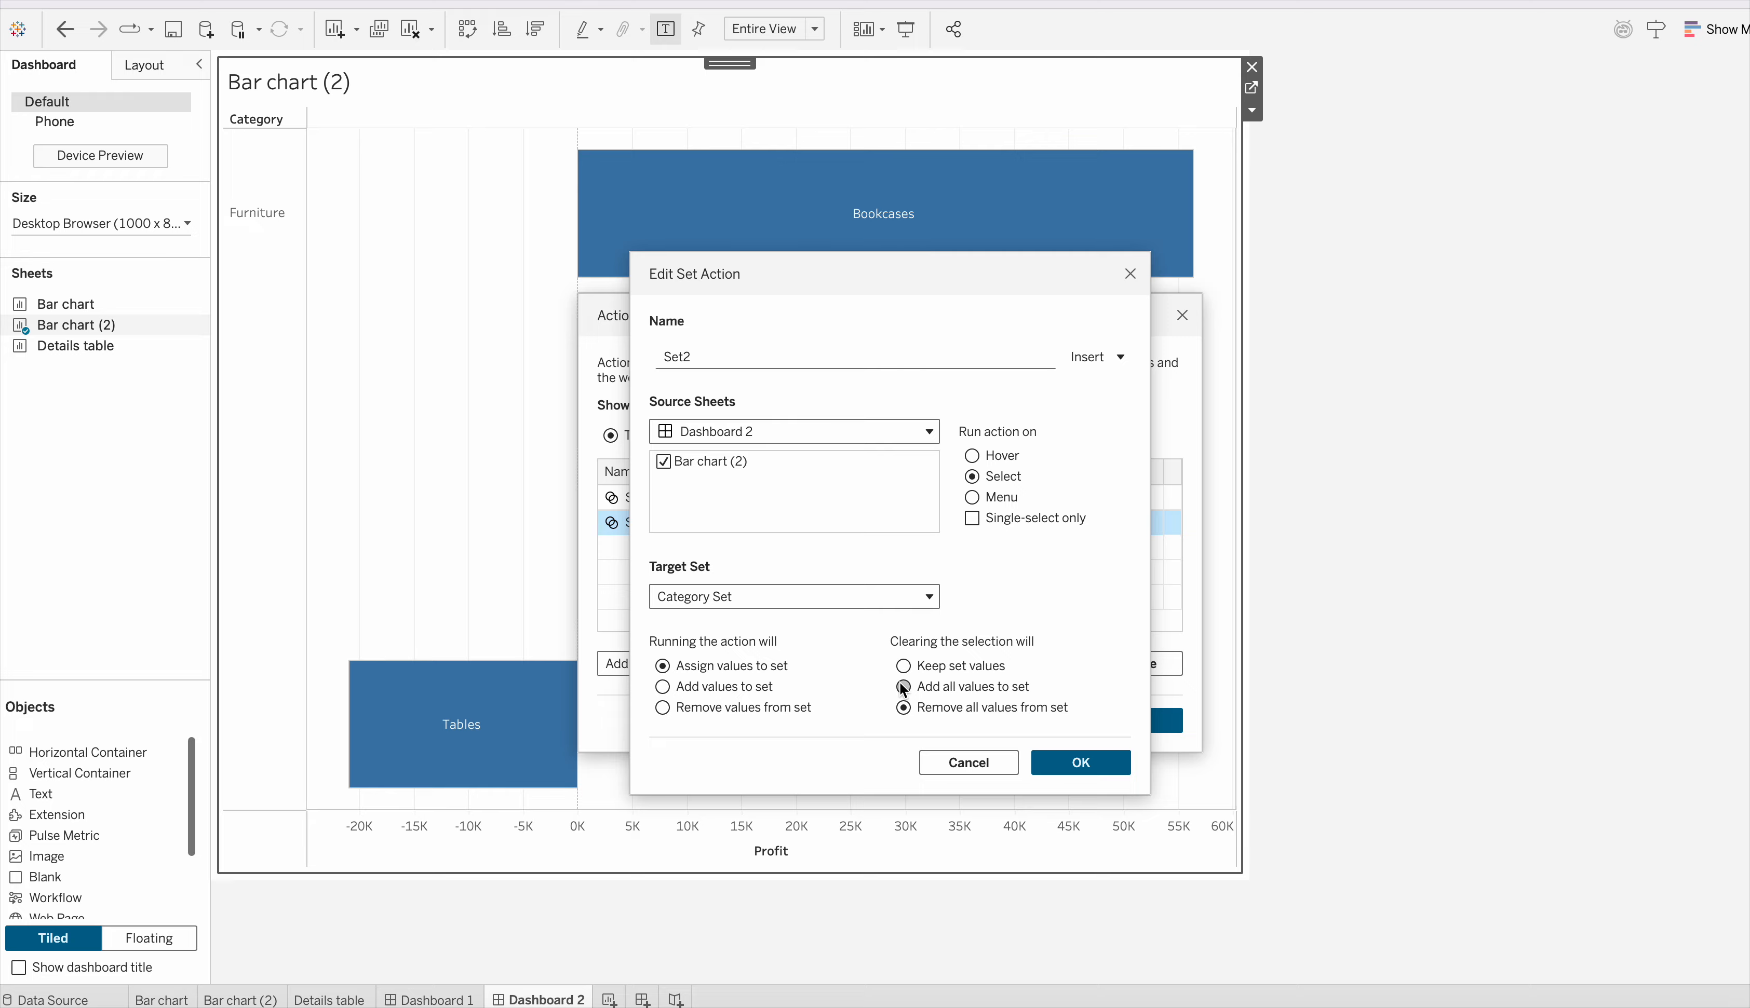
{"action": "left_click", "coordinate": [1080, 762]}
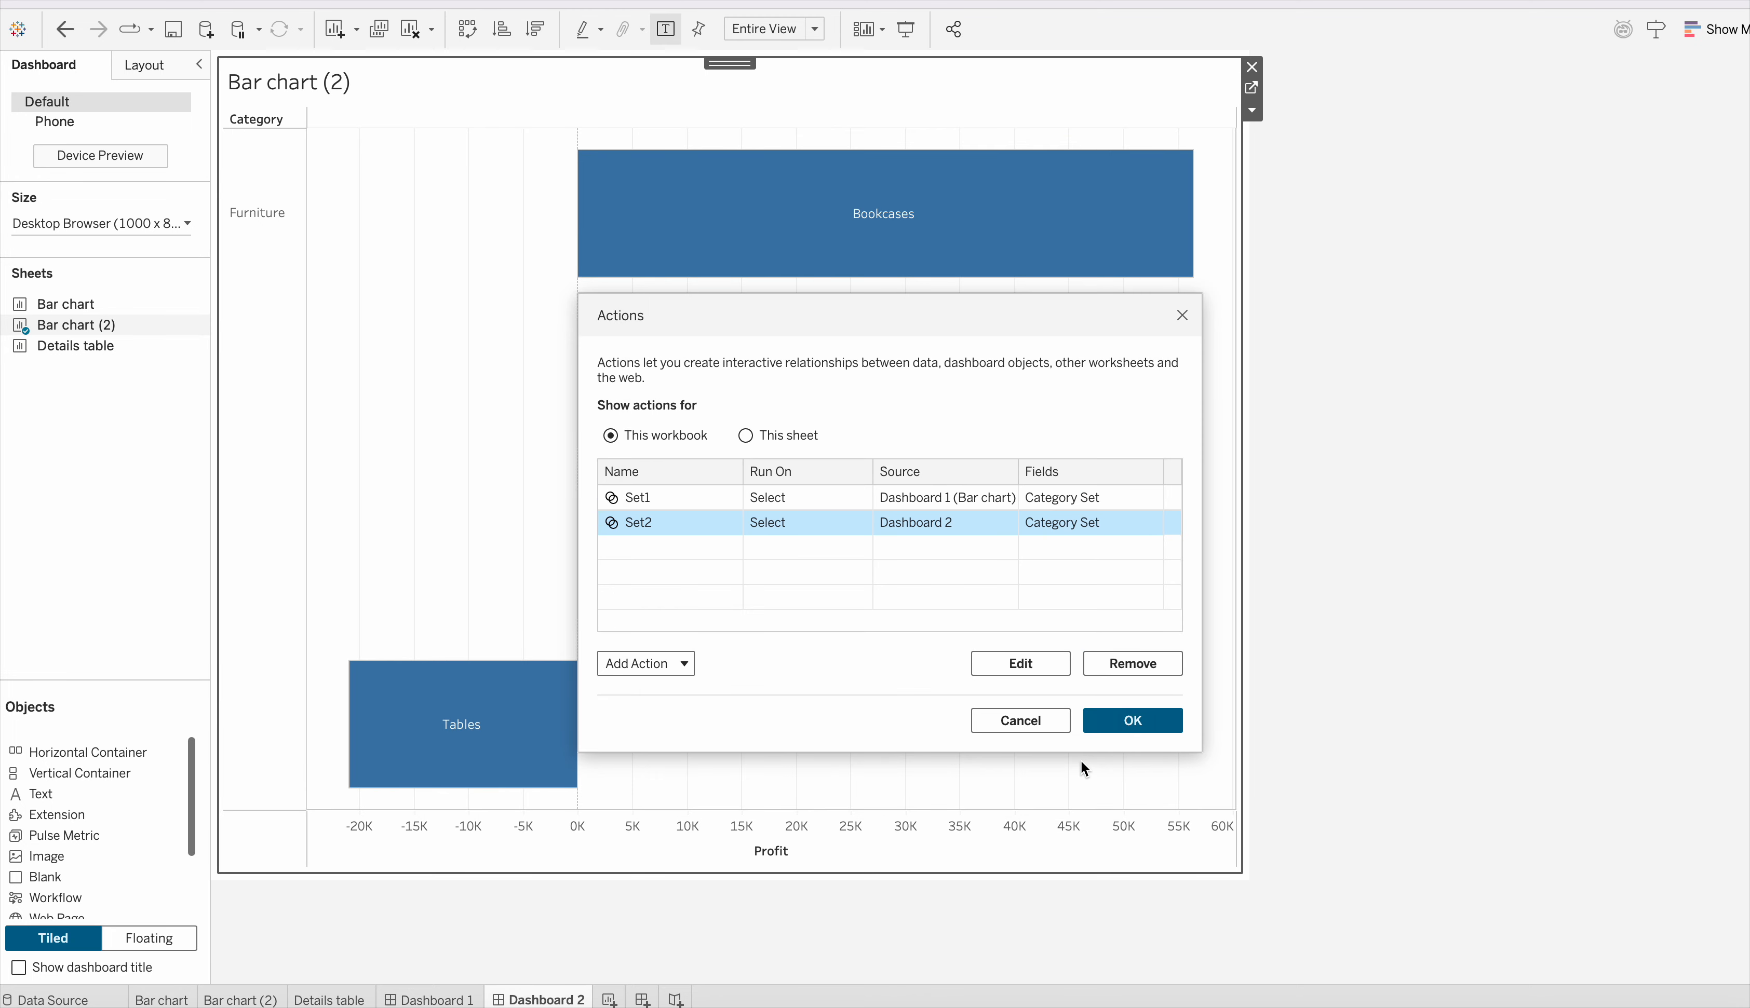
{"action": "left_click", "coordinate": [1132, 719]}
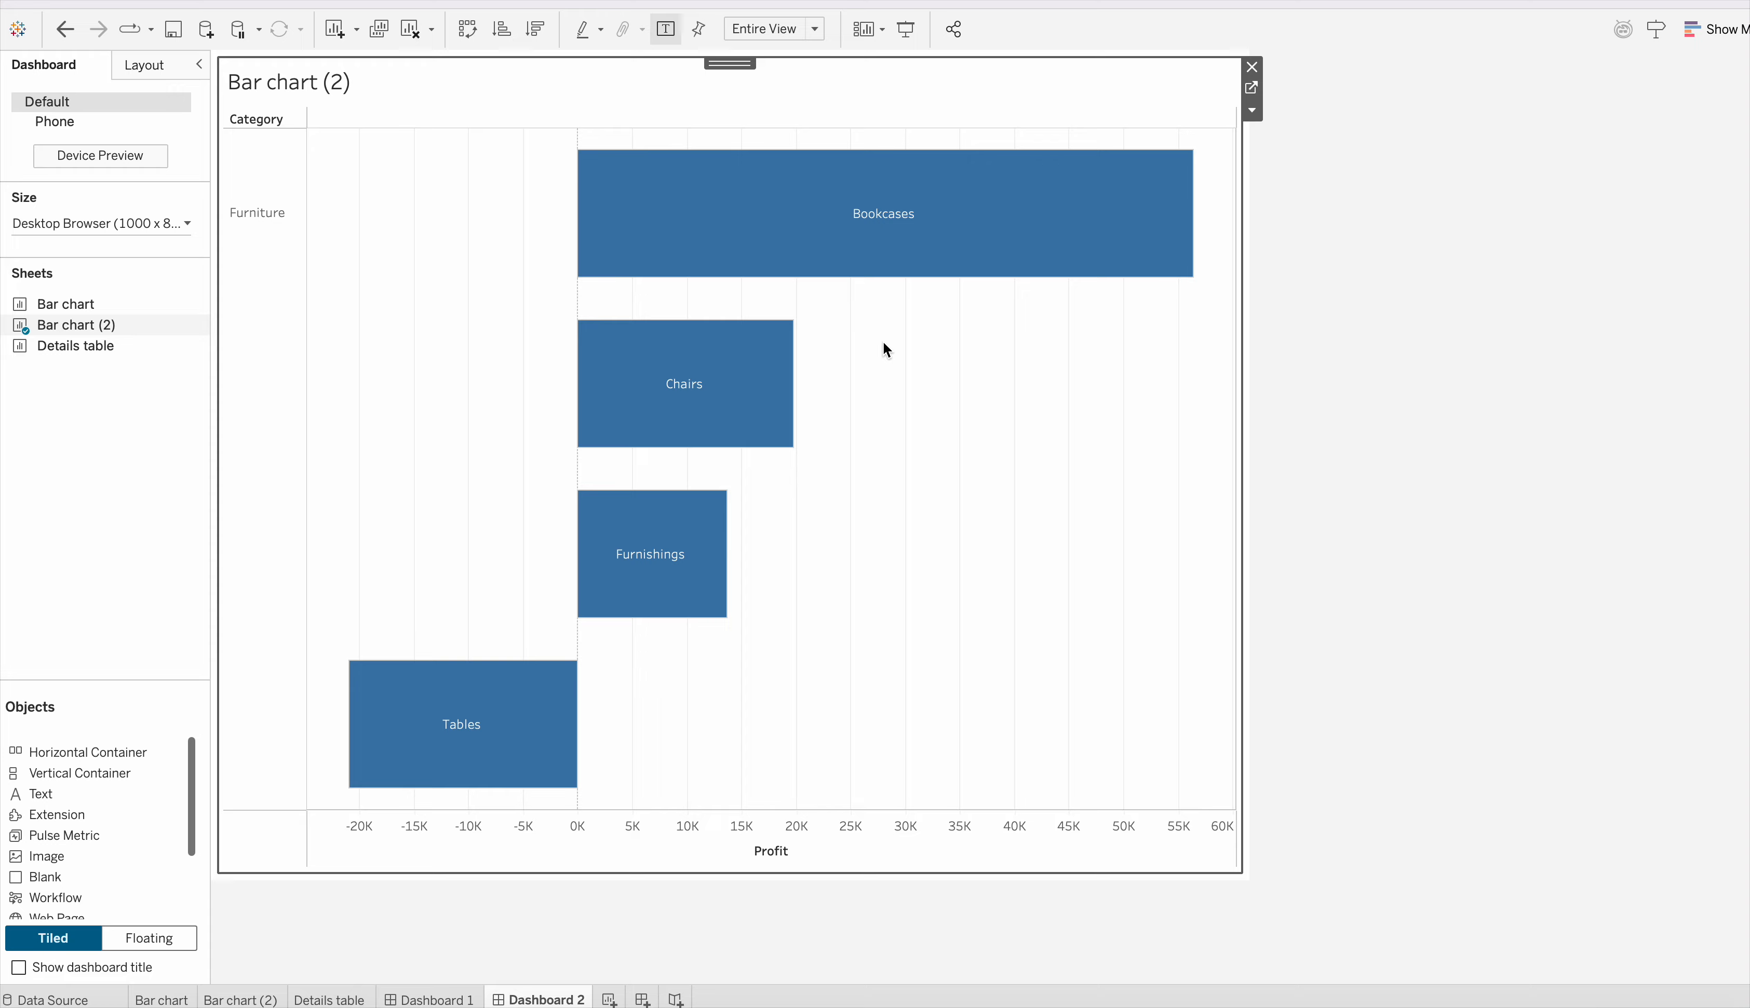
Step: Return to the Bar chart (2) worksheet and reset Category Set to use all members
{"action": "left_click", "coordinate": [1251, 87]}
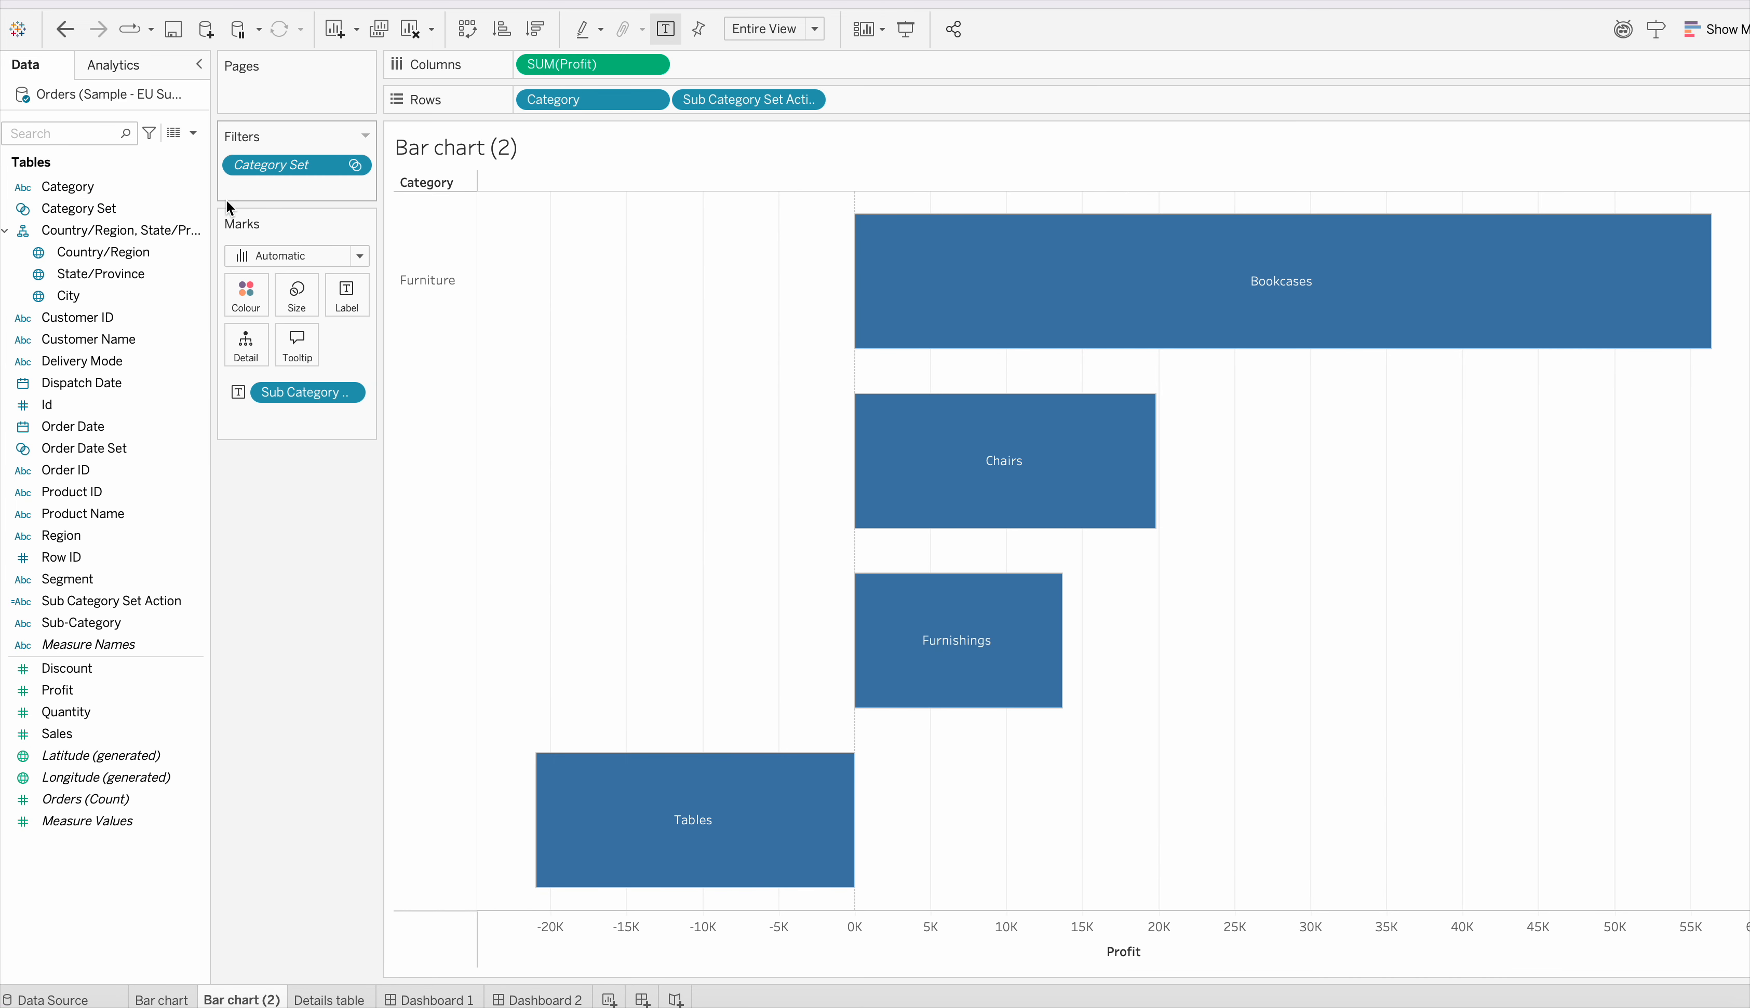
{"action": "left_click", "coordinate": [200, 209]}
{"action": "left_click", "coordinate": [235, 343]}
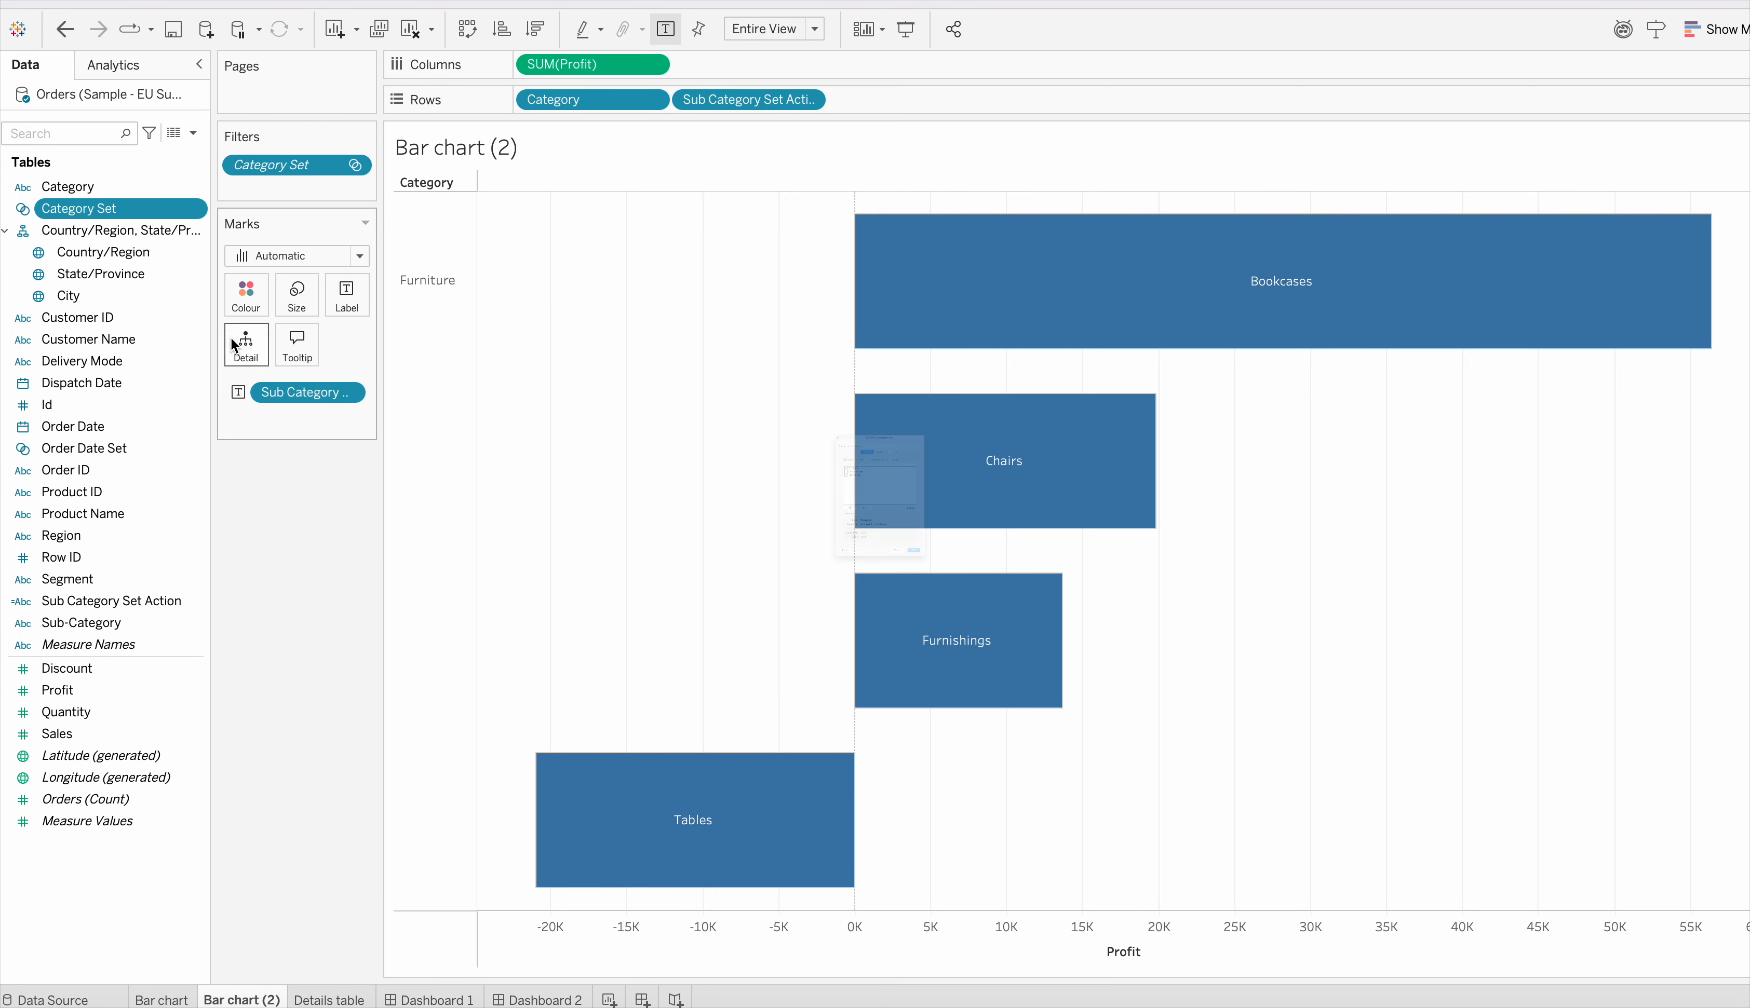
{"action": "left_click", "coordinate": [951, 313]}
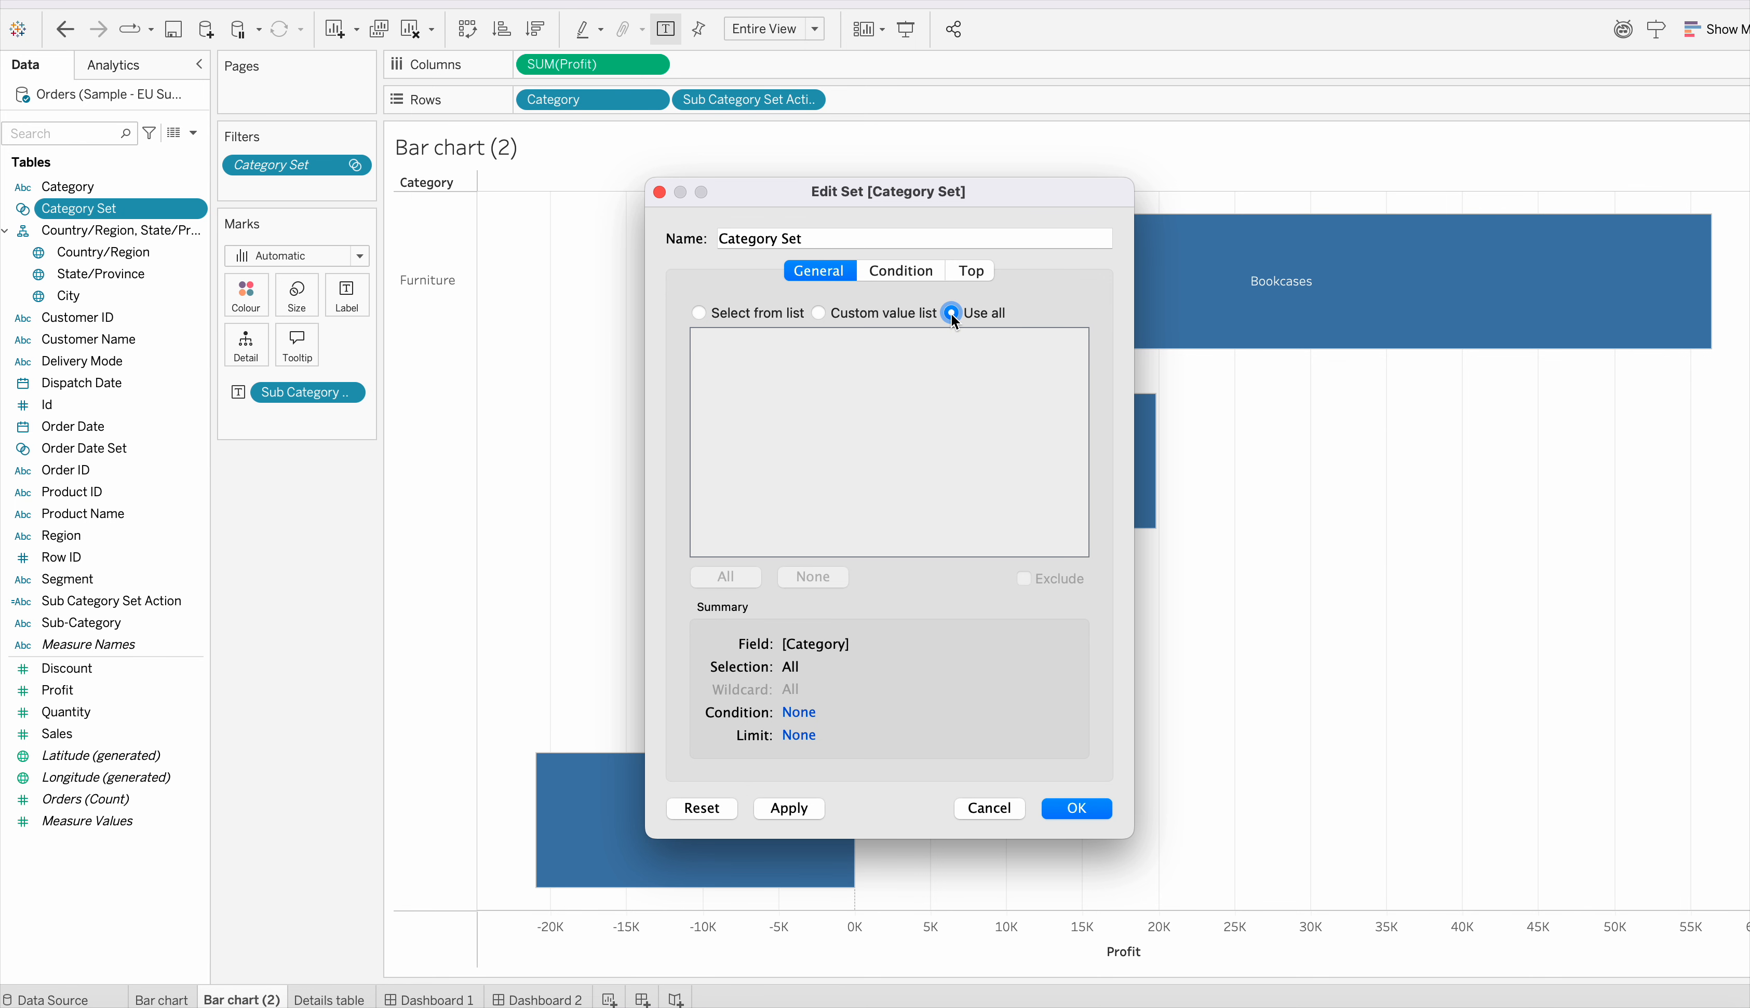
{"action": "left_click", "coordinate": [1083, 807]}
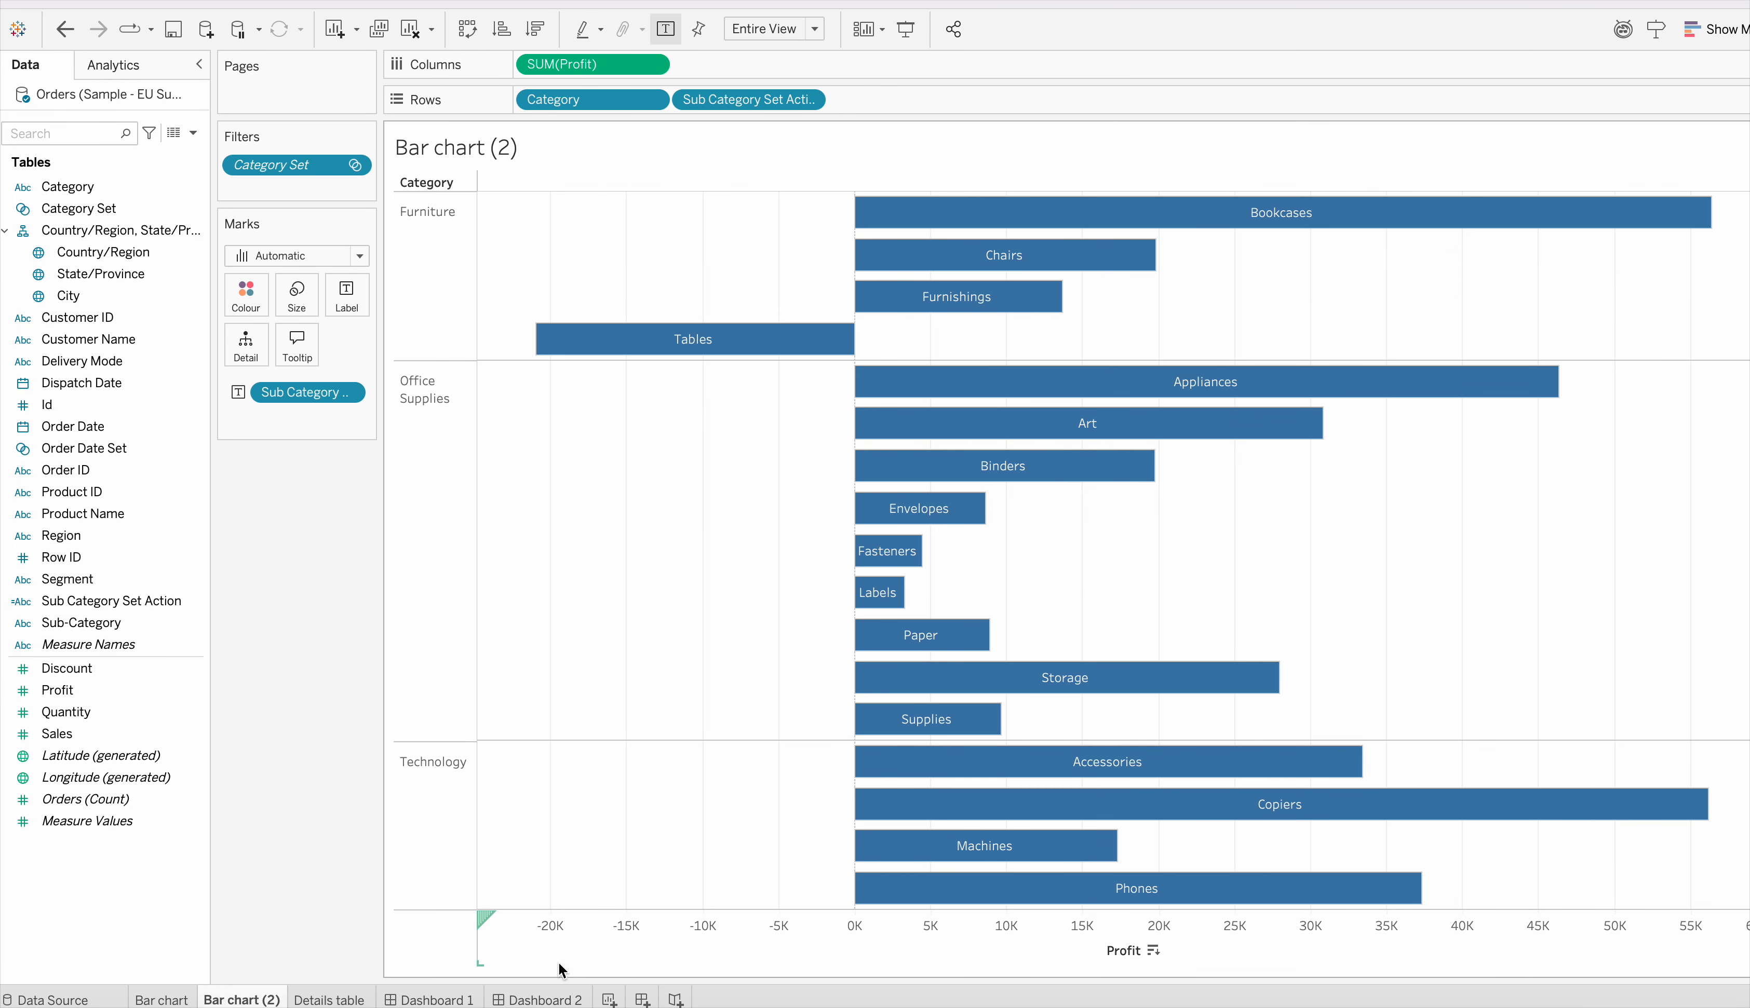
Step: Test the set action on Dashboard 2 by selecting Office Supplies and deselecting it
{"action": "left_click", "coordinate": [538, 1000]}
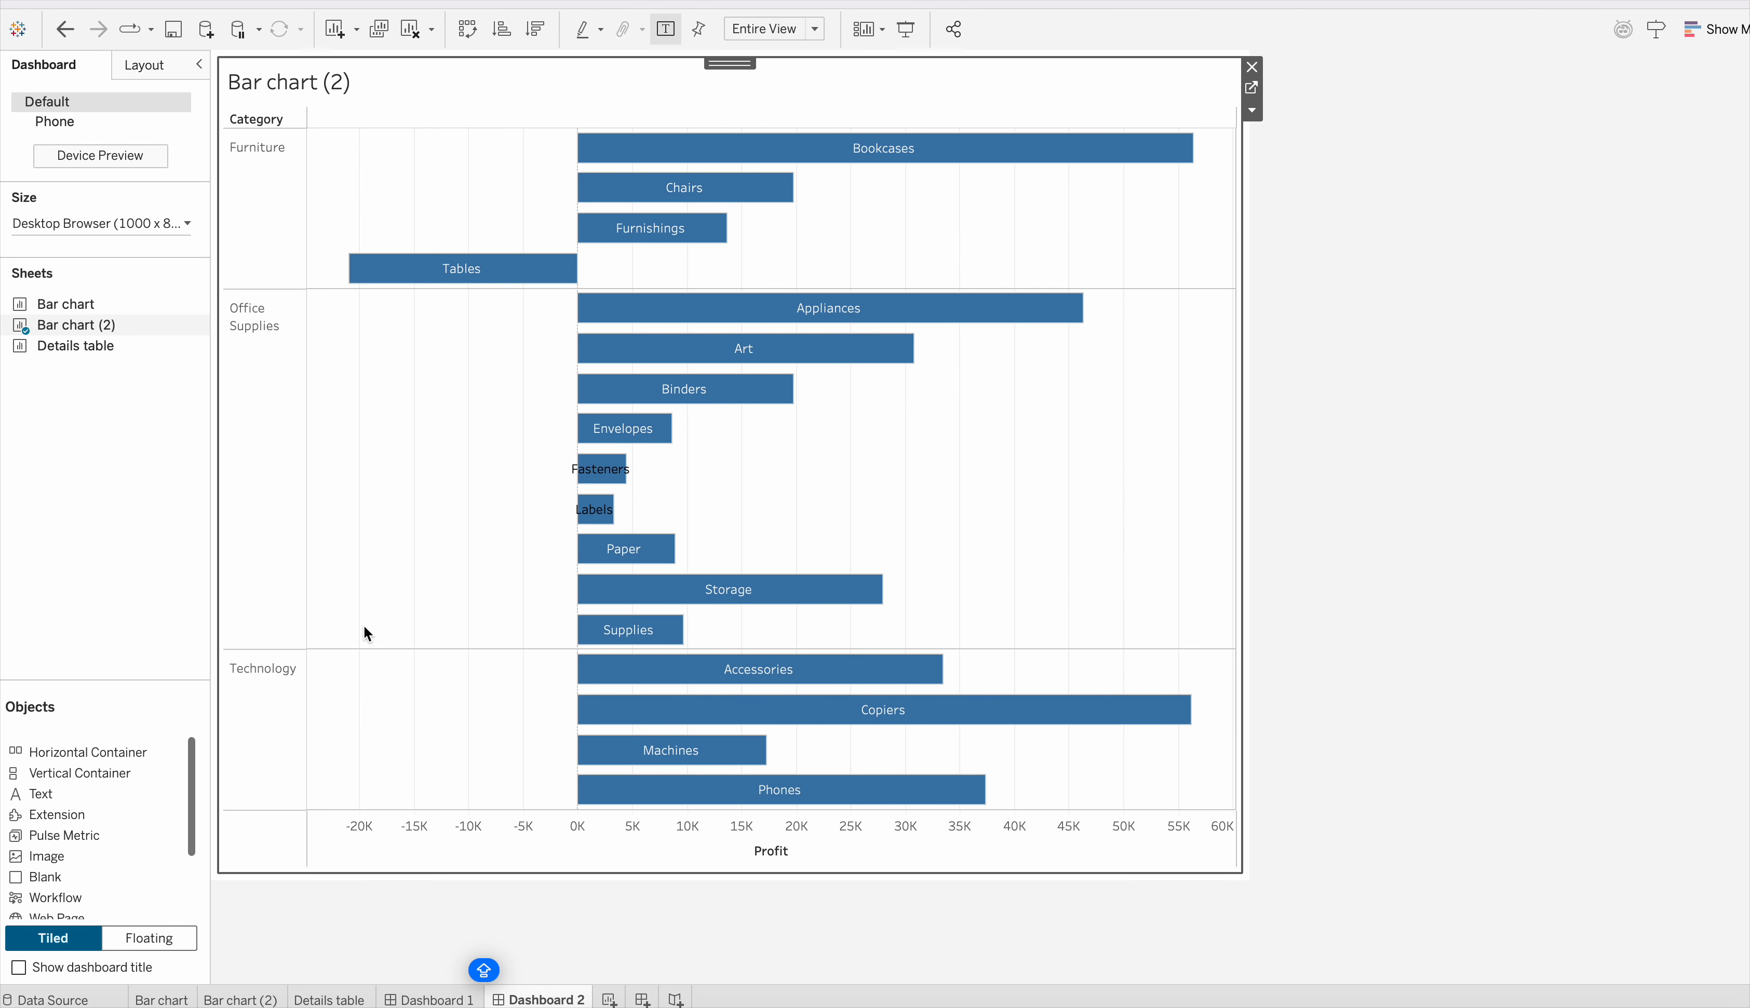
{"action": "left_click", "coordinate": [271, 351]}
{"action": "left_click", "coordinate": [261, 329]}
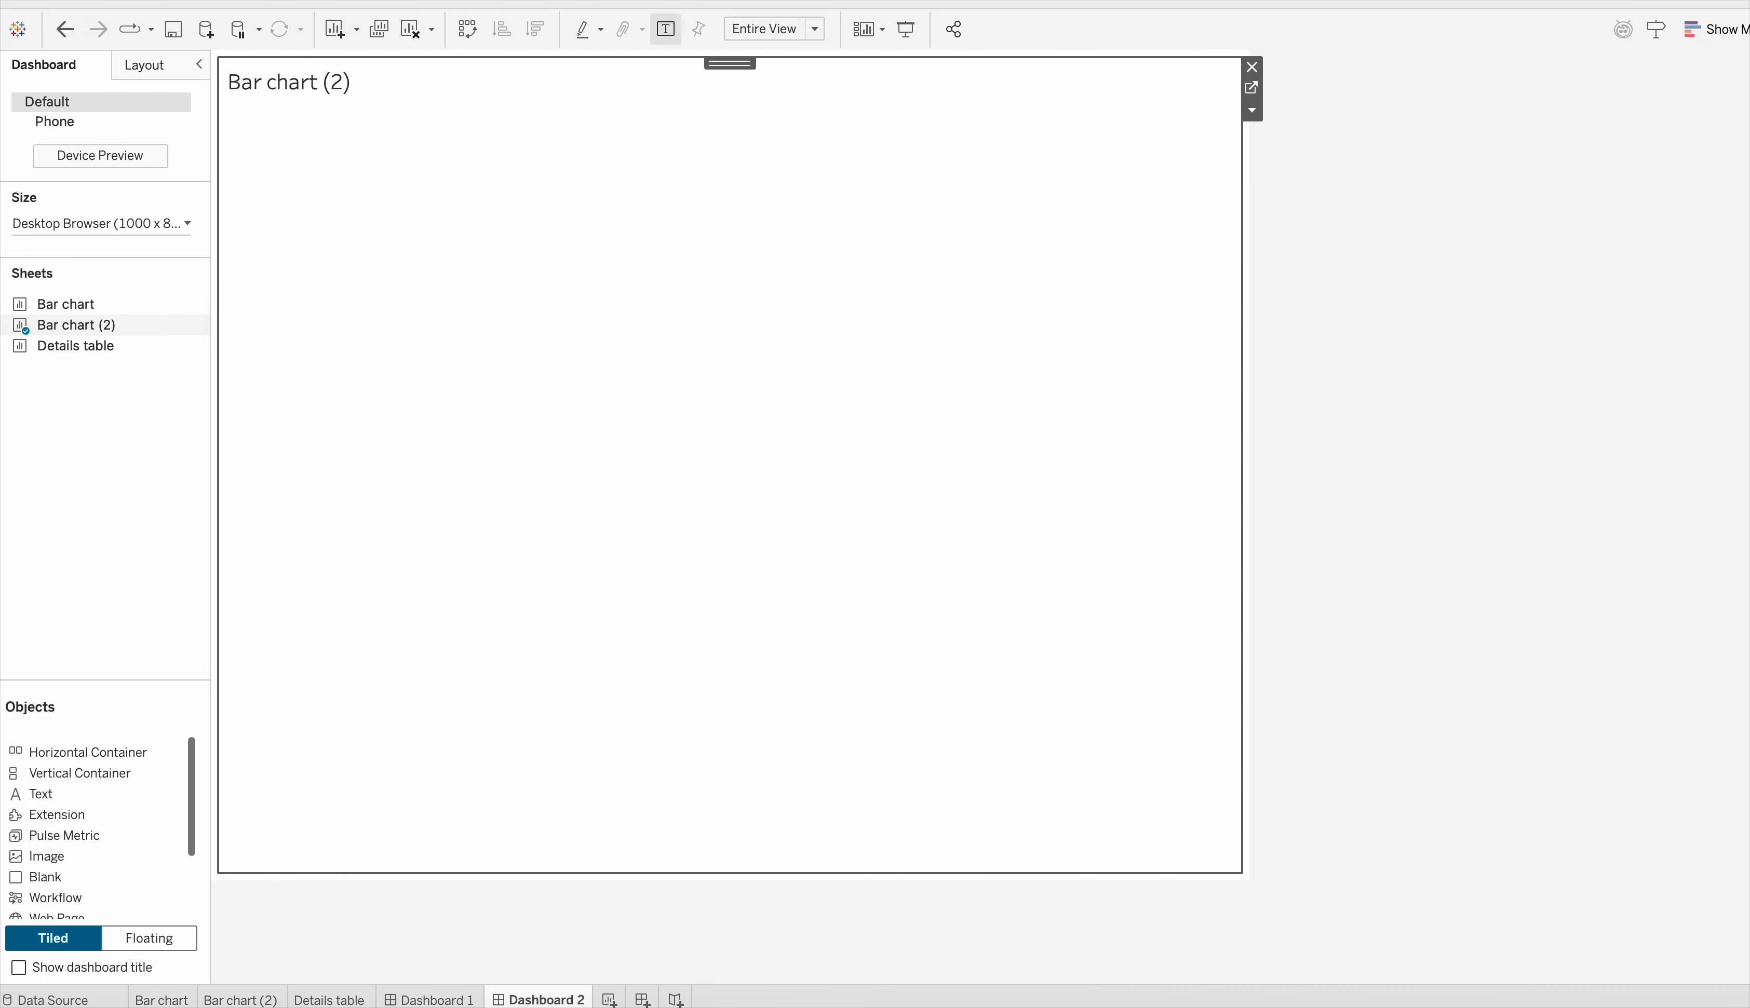
Step: Edit the Set2 dashboard action so clearing the selection adds all values to the set, and save it
{"action": "left_click", "coordinate": [354, 2]}
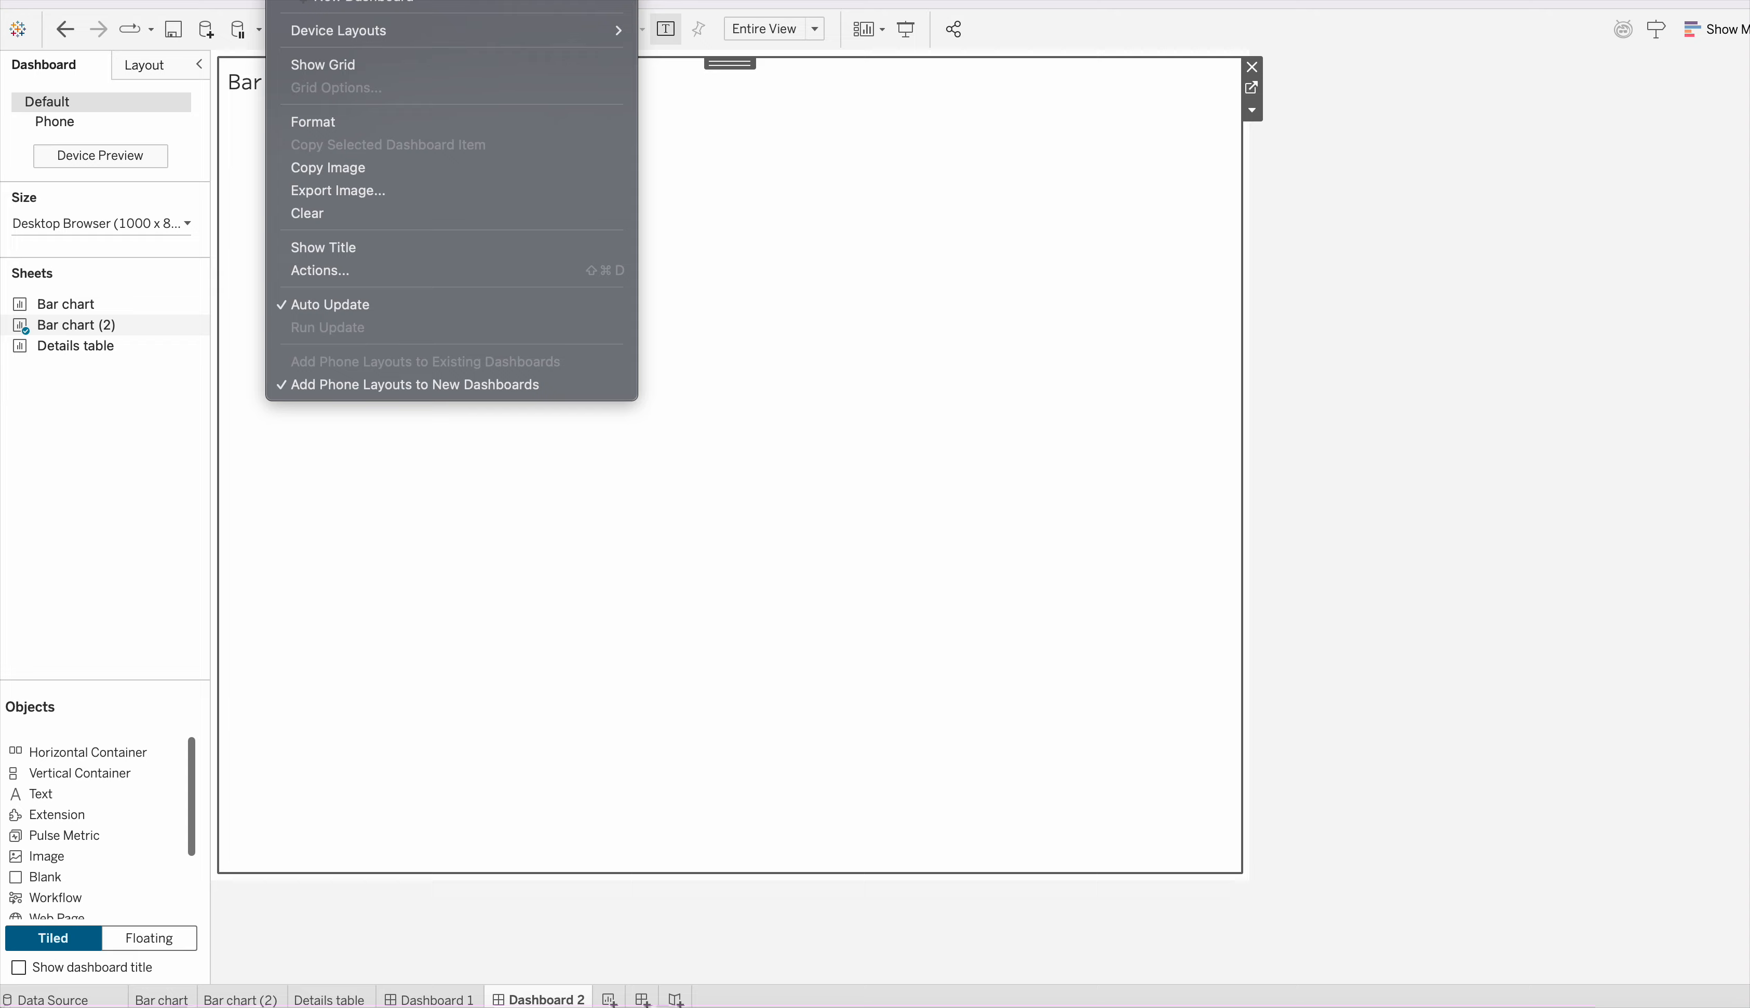
{"action": "left_click", "coordinate": [338, 280]}
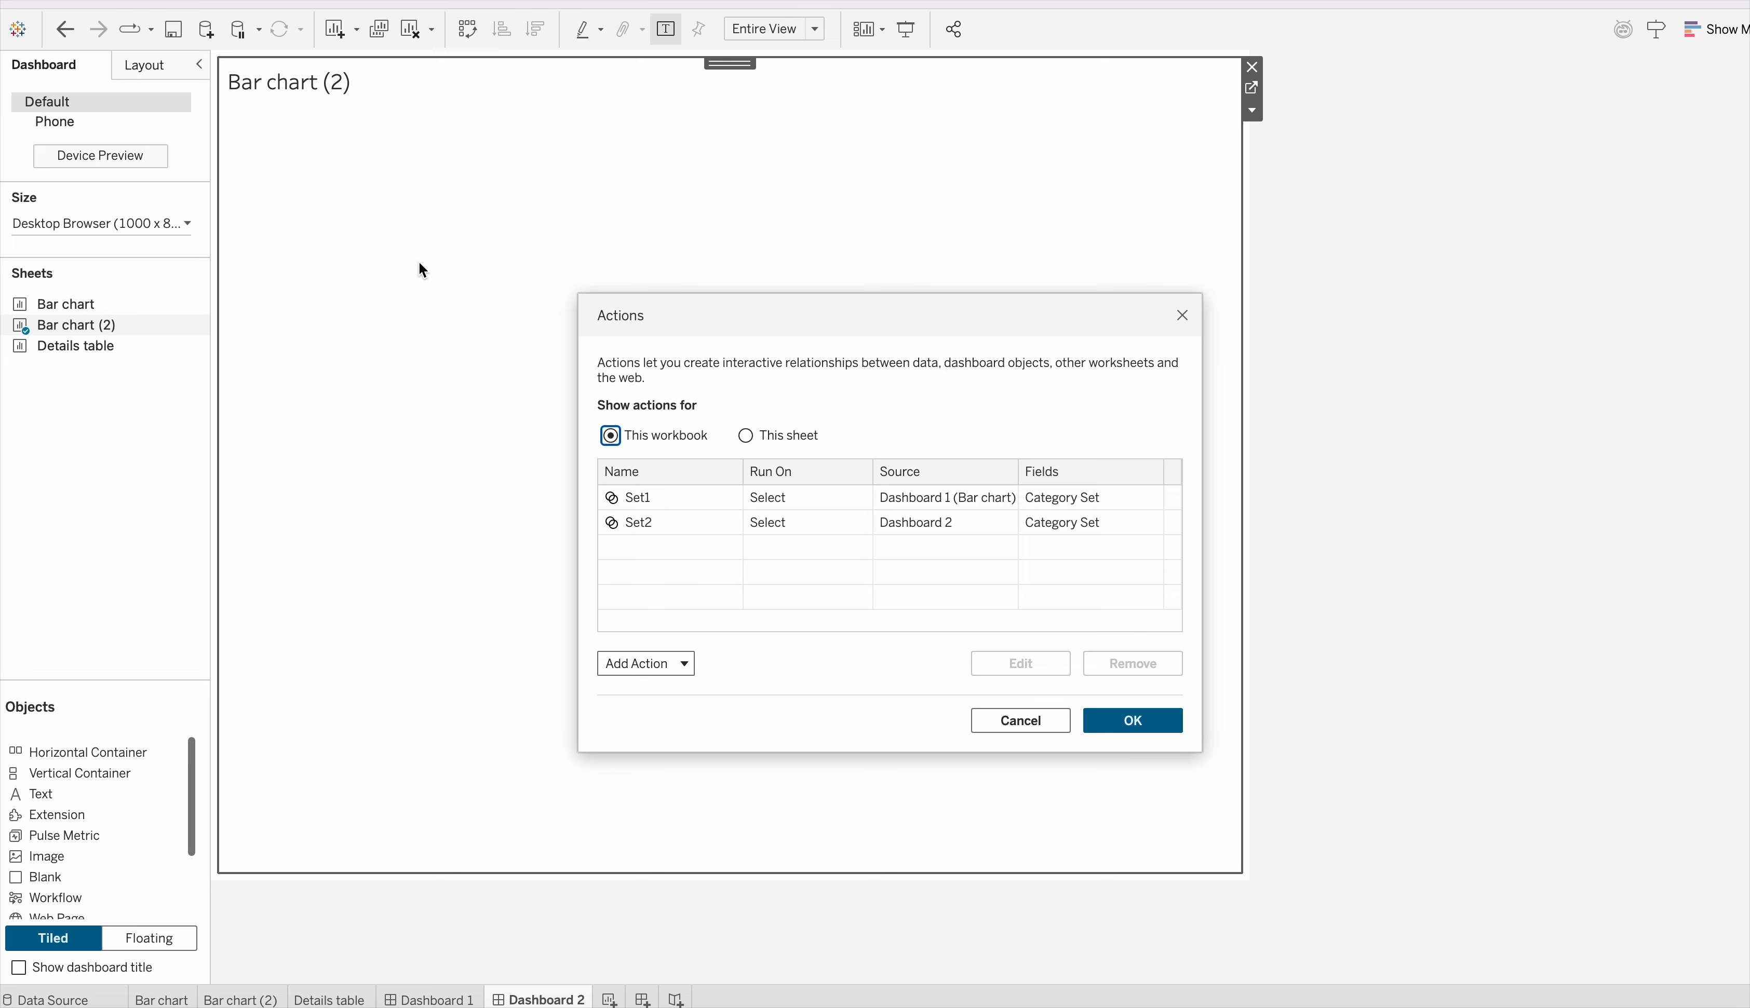
{"action": "left_click", "coordinate": [714, 522]}
{"action": "left_click", "coordinate": [1014, 663]}
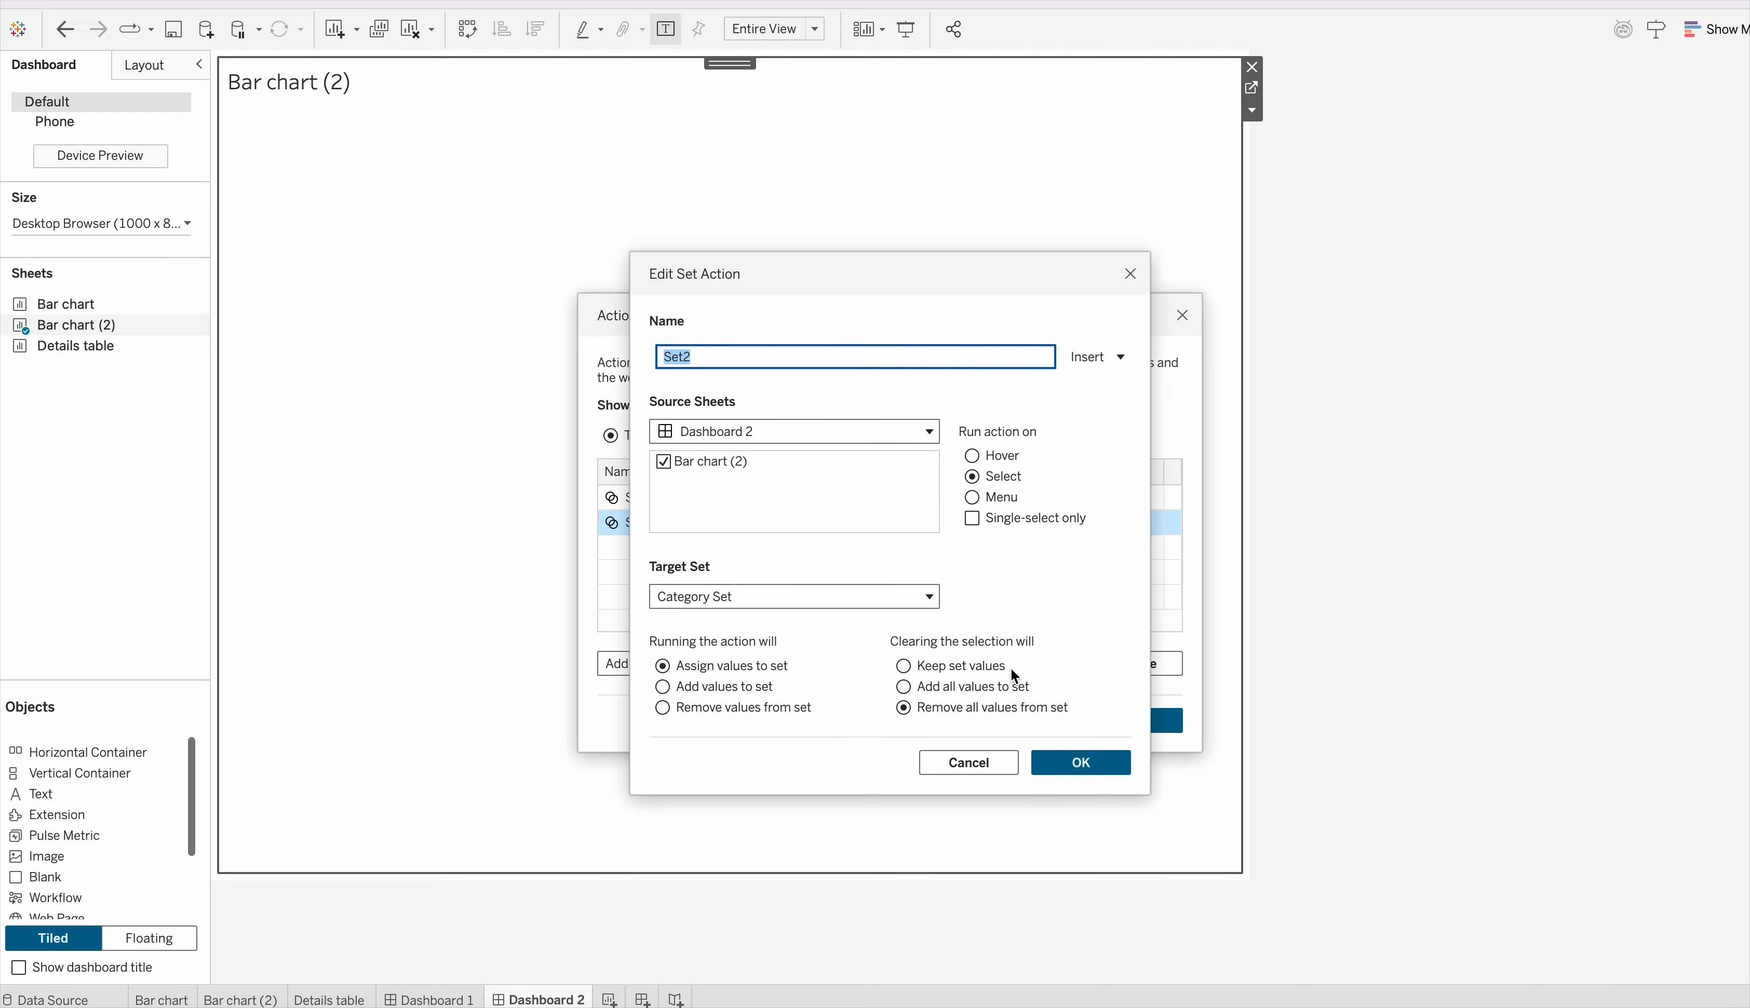
{"action": "left_click", "coordinate": [904, 688]}
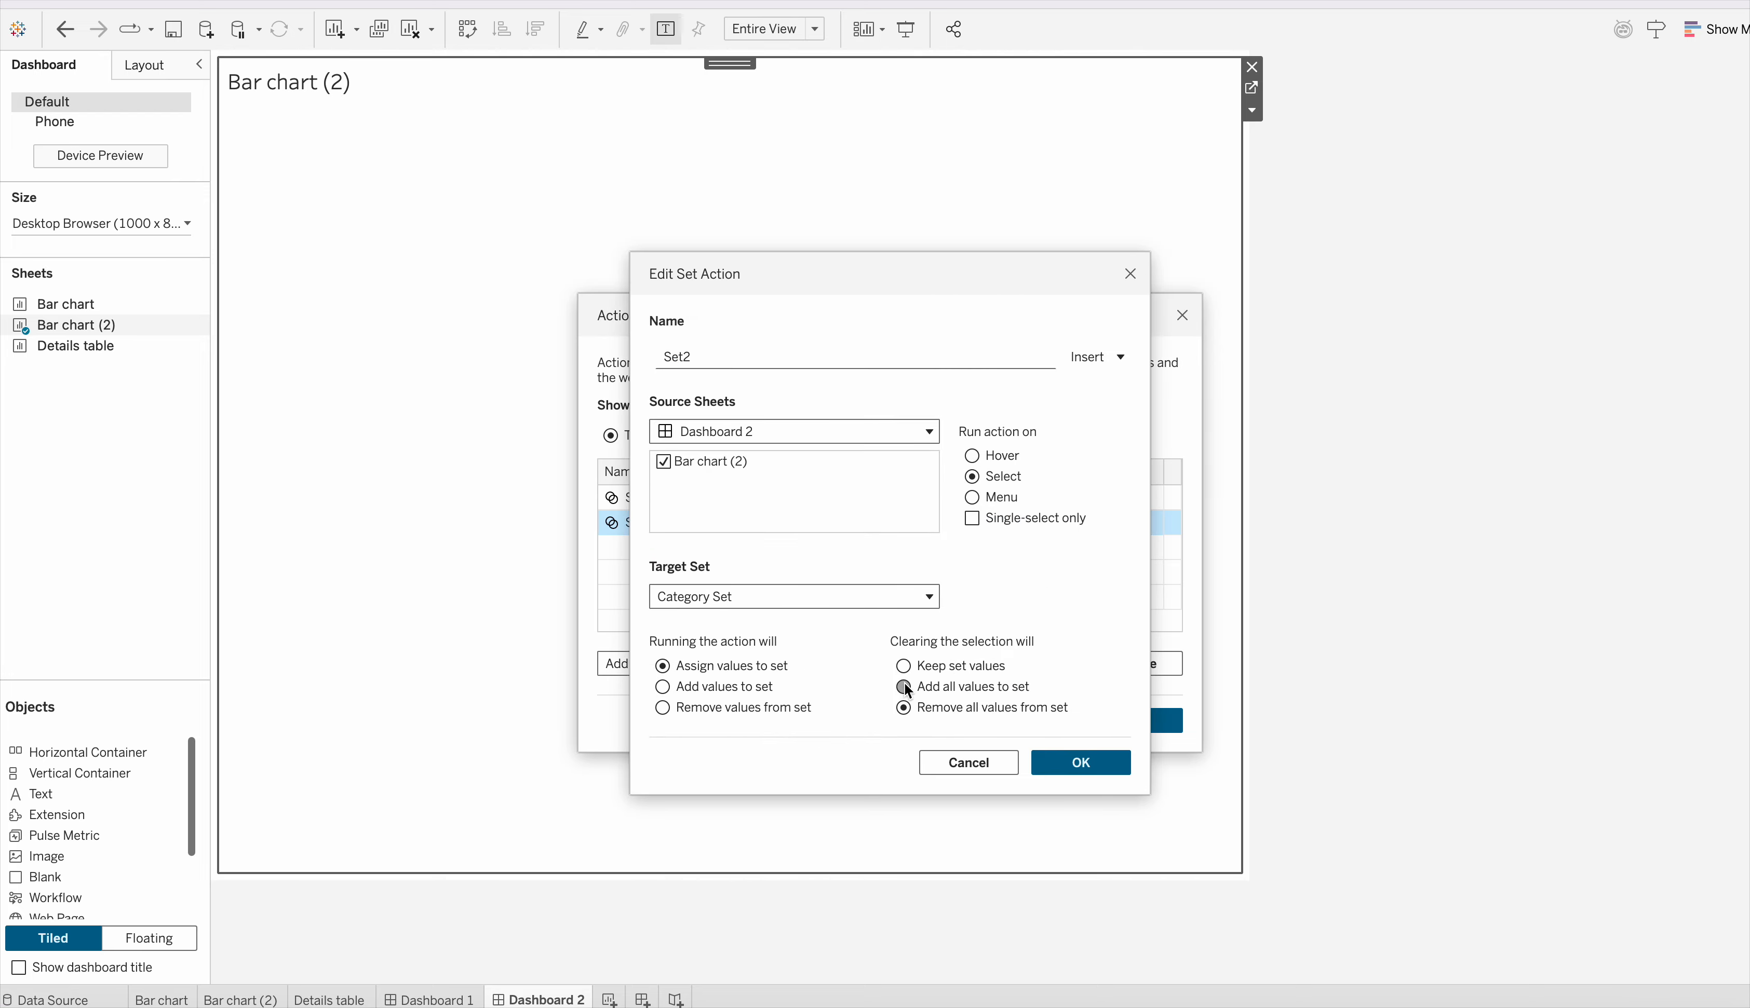
{"action": "left_click", "coordinate": [1093, 768]}
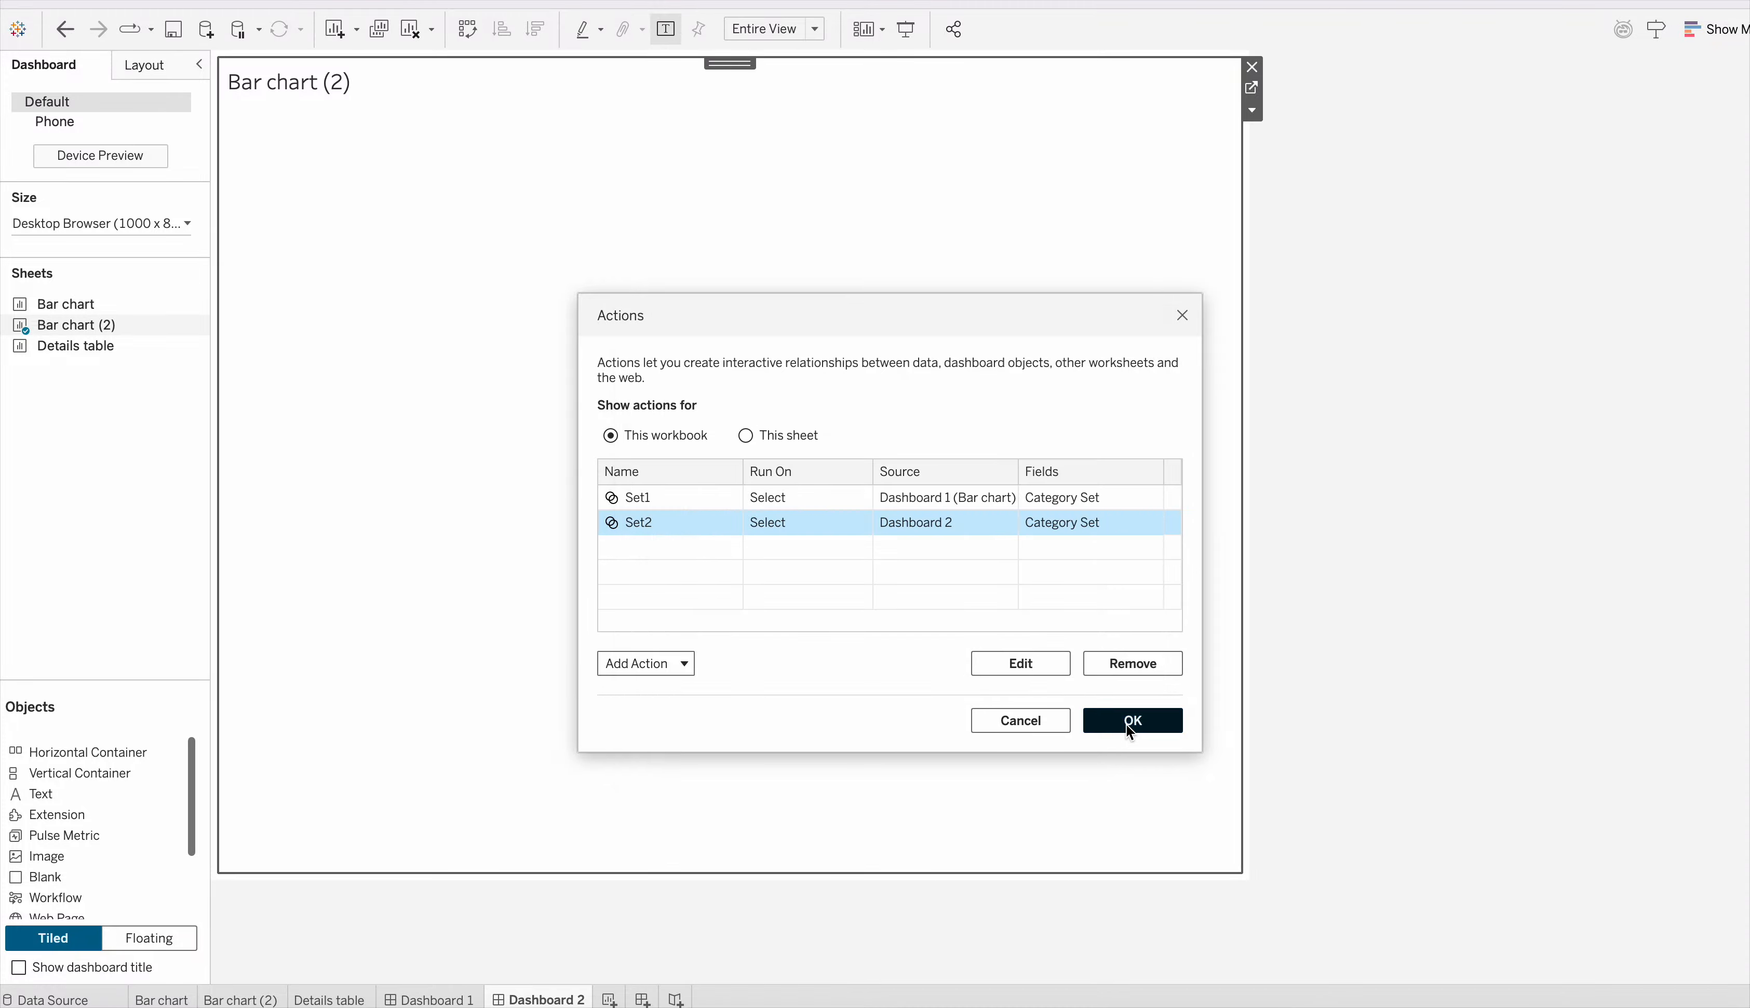
{"action": "left_click", "coordinate": [1125, 723]}
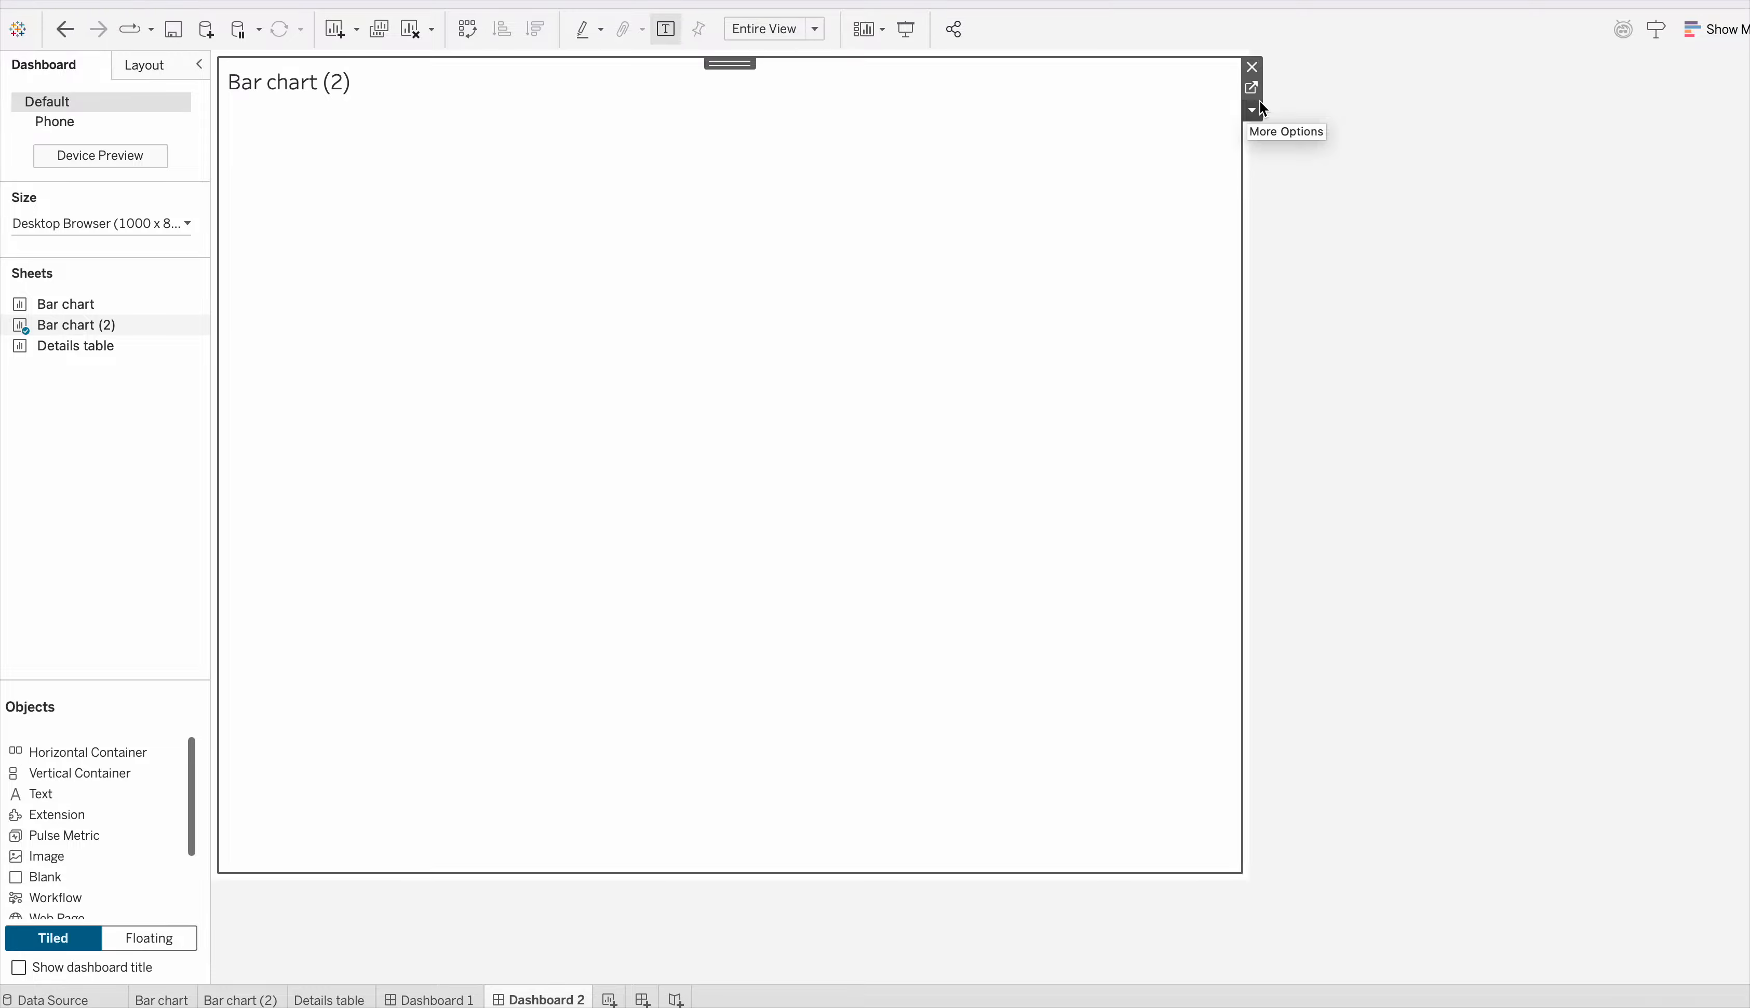
Step: Edit Category Set from the Bar chart (2) worksheet so it uses all categories
{"action": "left_click", "coordinate": [1251, 88]}
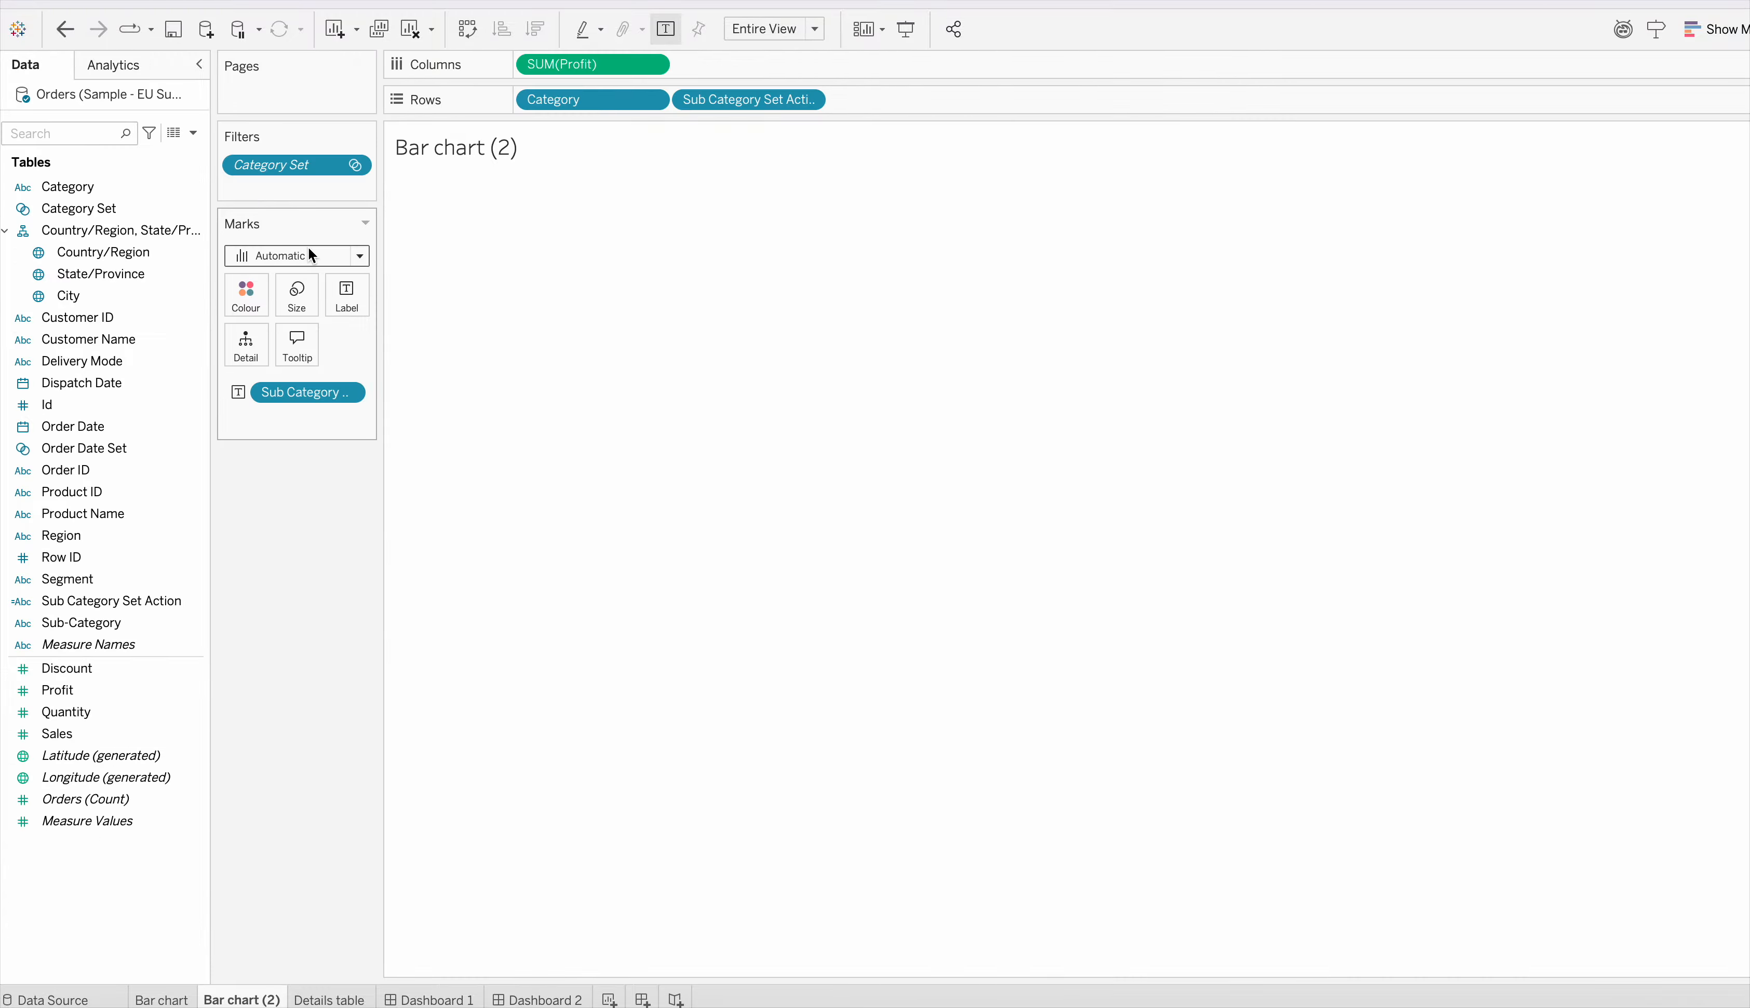
{"action": "left_click", "coordinate": [200, 209]}
{"action": "left_click", "coordinate": [254, 340]}
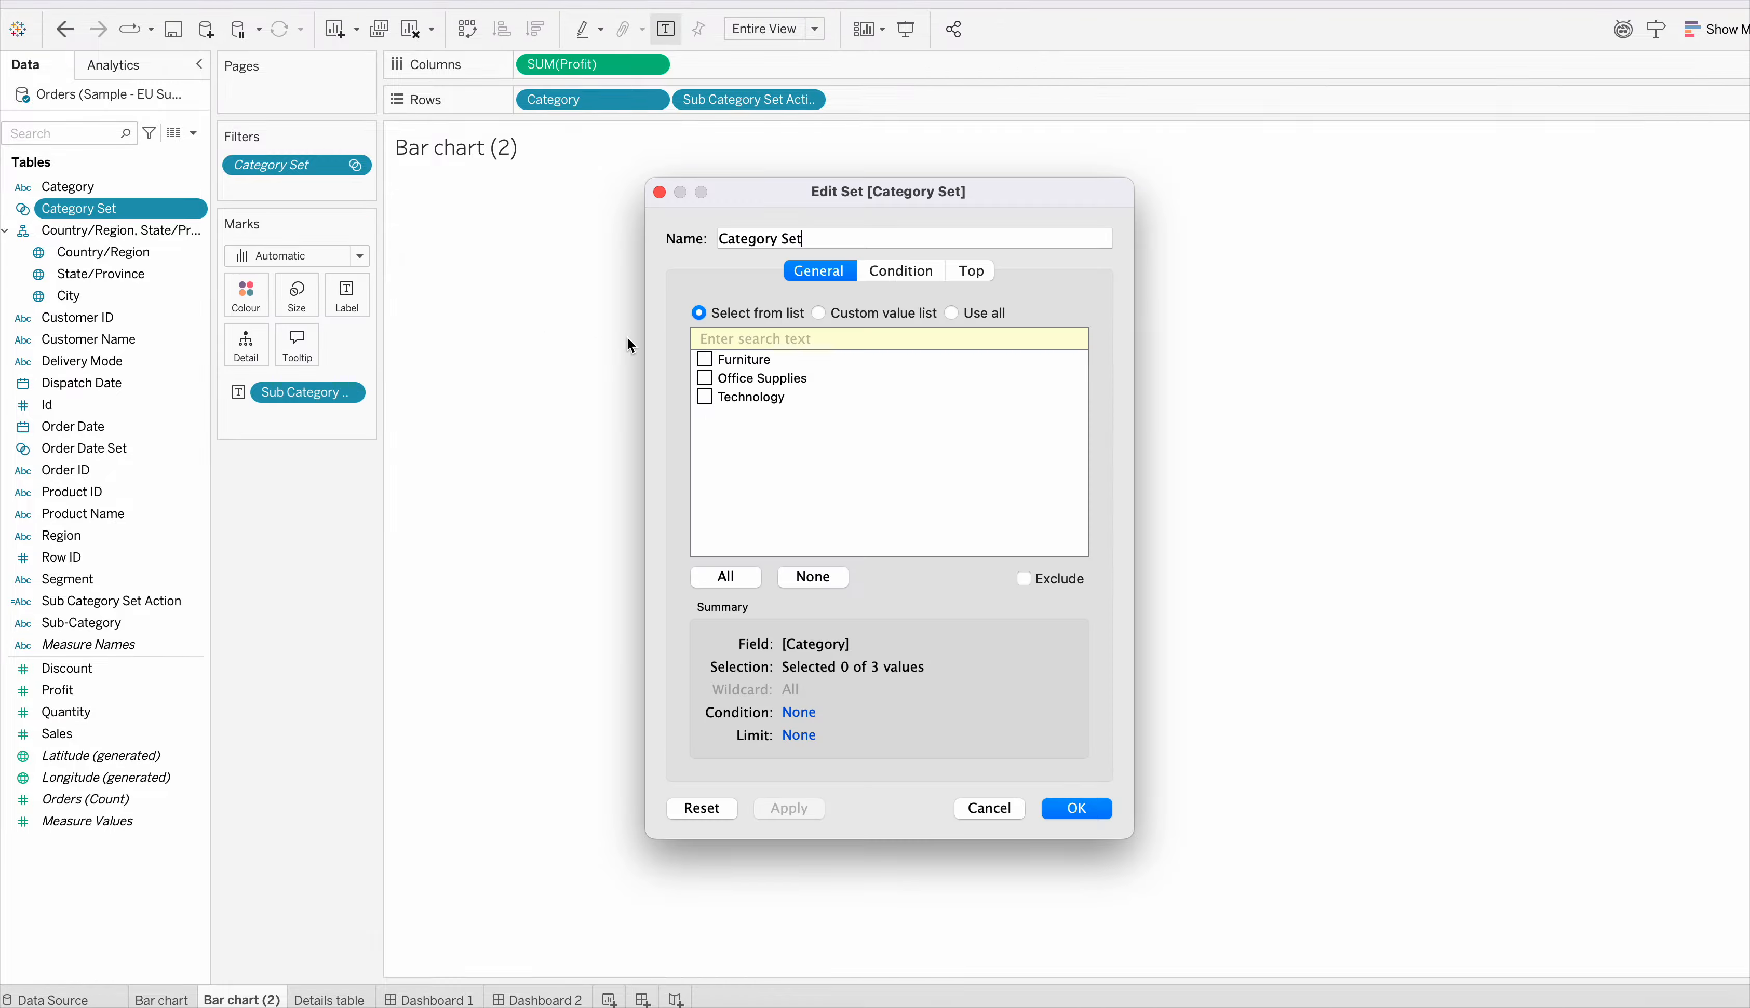
{"action": "left_click", "coordinate": [951, 313]}
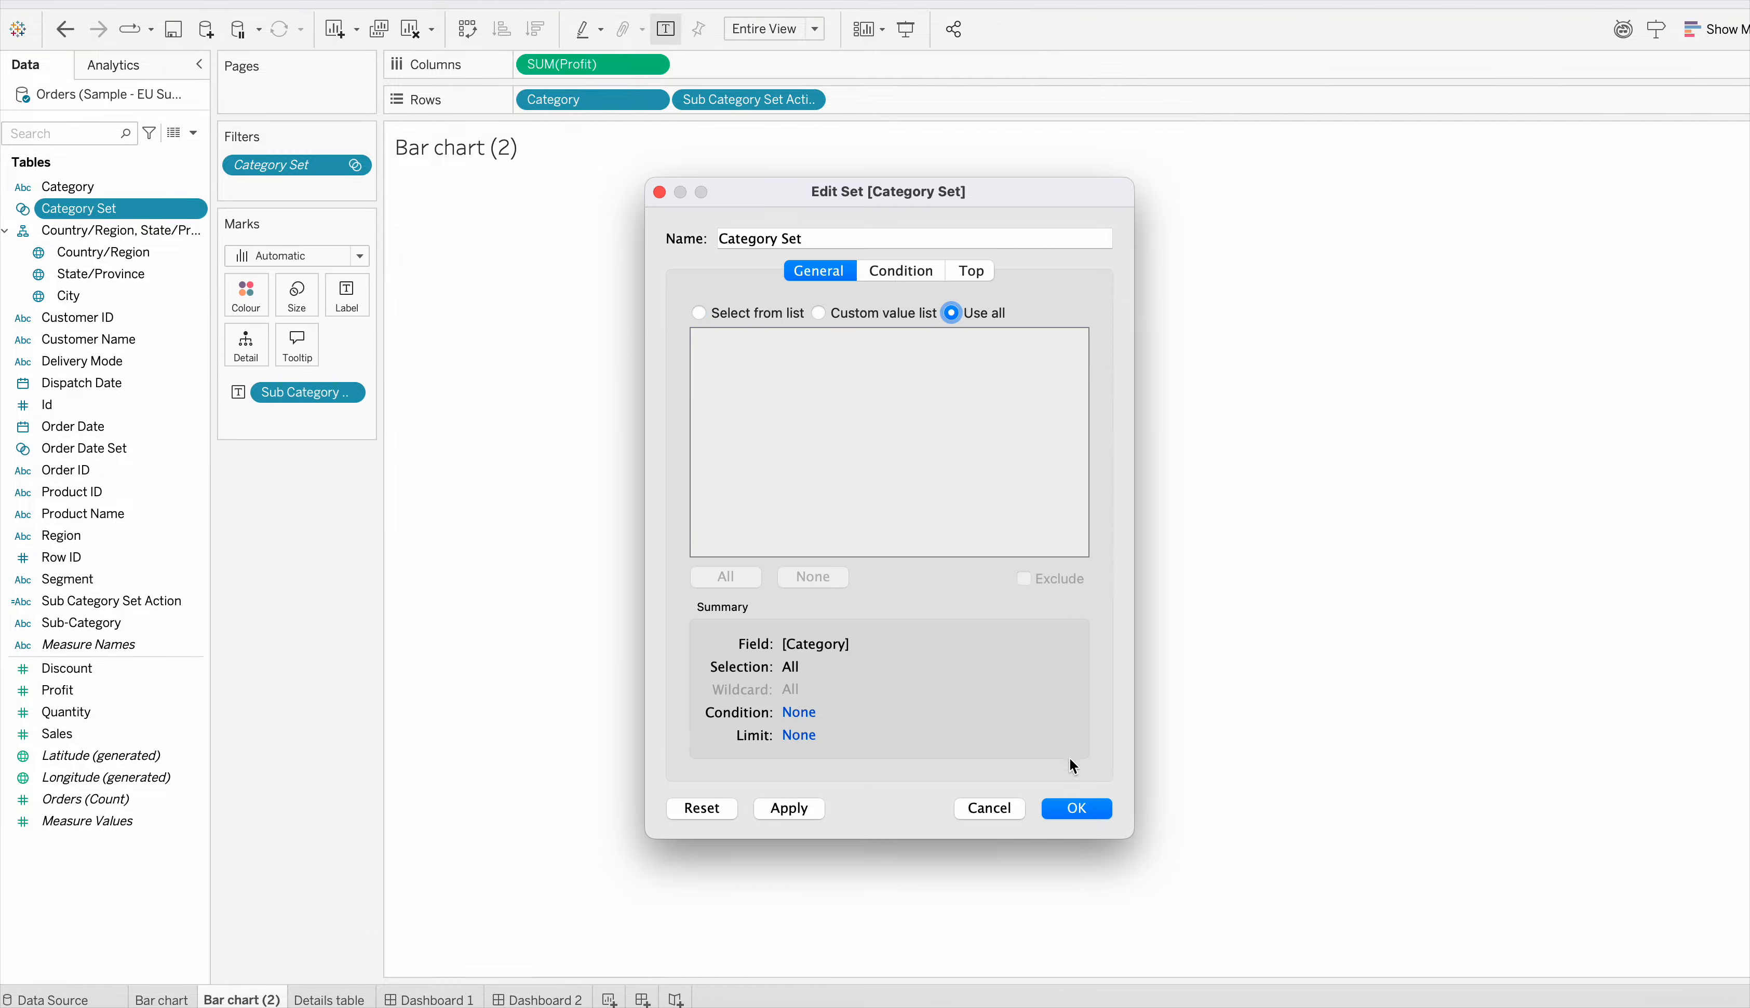
{"action": "left_click", "coordinate": [1075, 809]}
Step: Test the set action on Dashboard 2 by selecting and clearing Furniture, then Office Supplies
{"action": "left_click", "coordinate": [549, 998]}
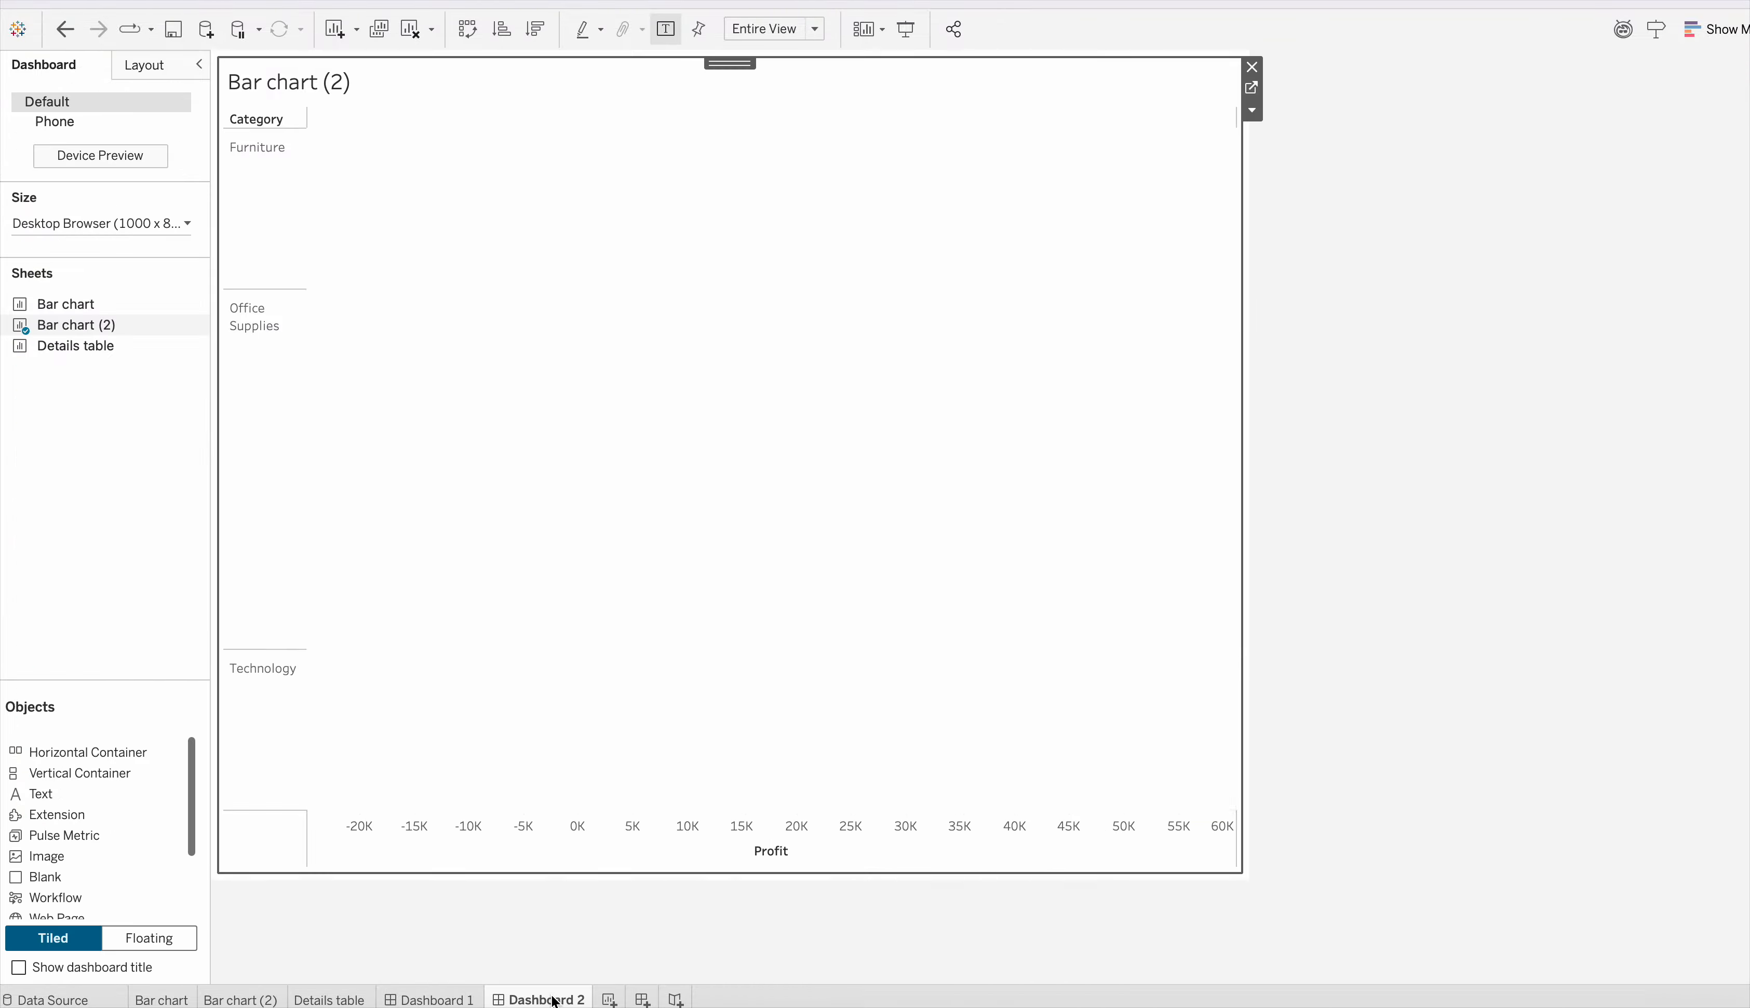
{"action": "left_click", "coordinate": [261, 181]}
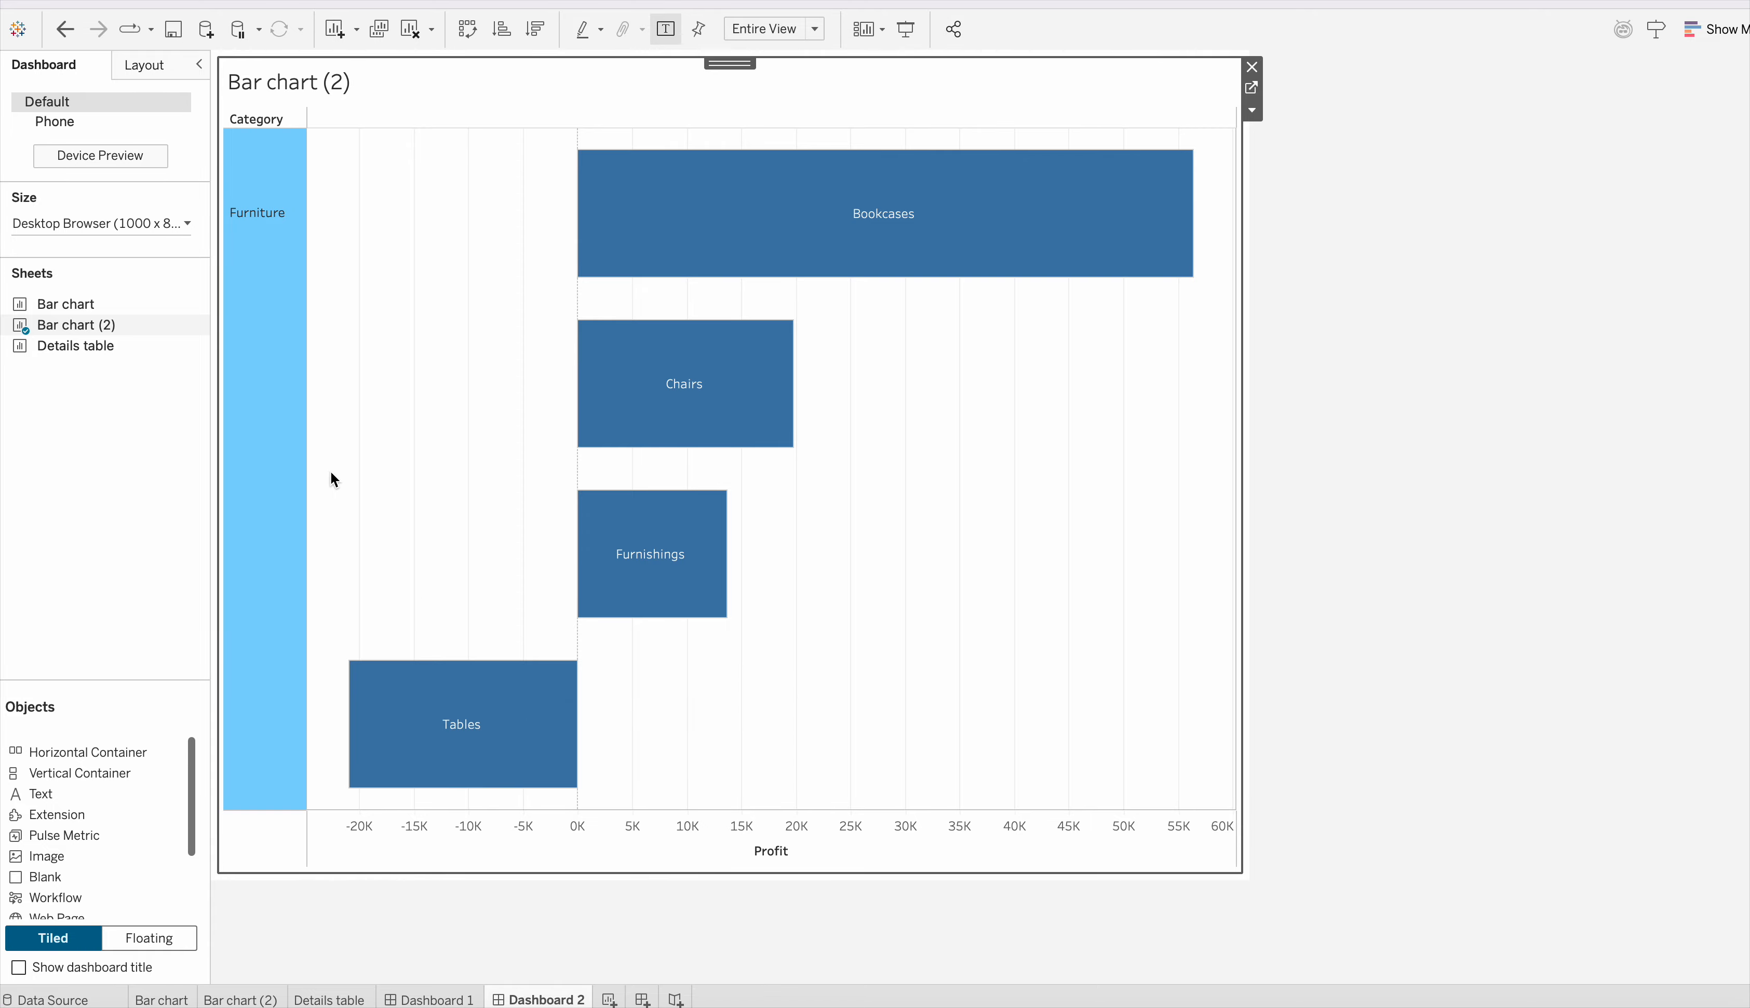
{"action": "left_click", "coordinate": [275, 360]}
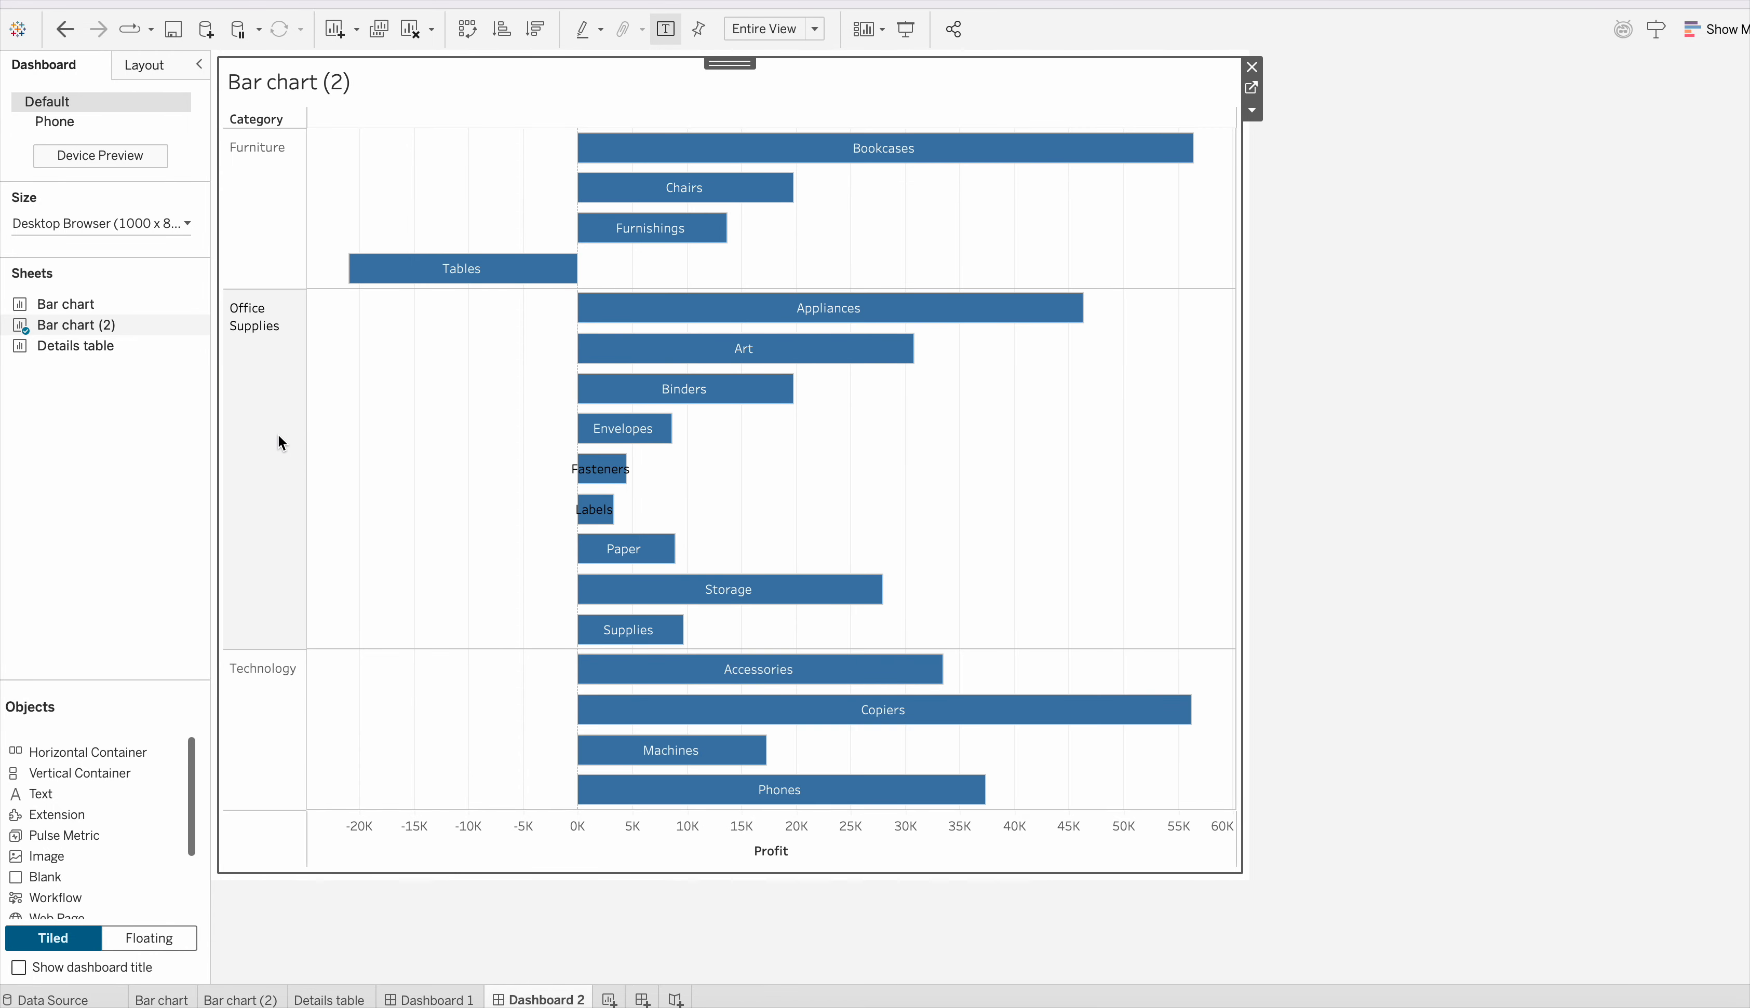
{"action": "left_click", "coordinate": [277, 435]}
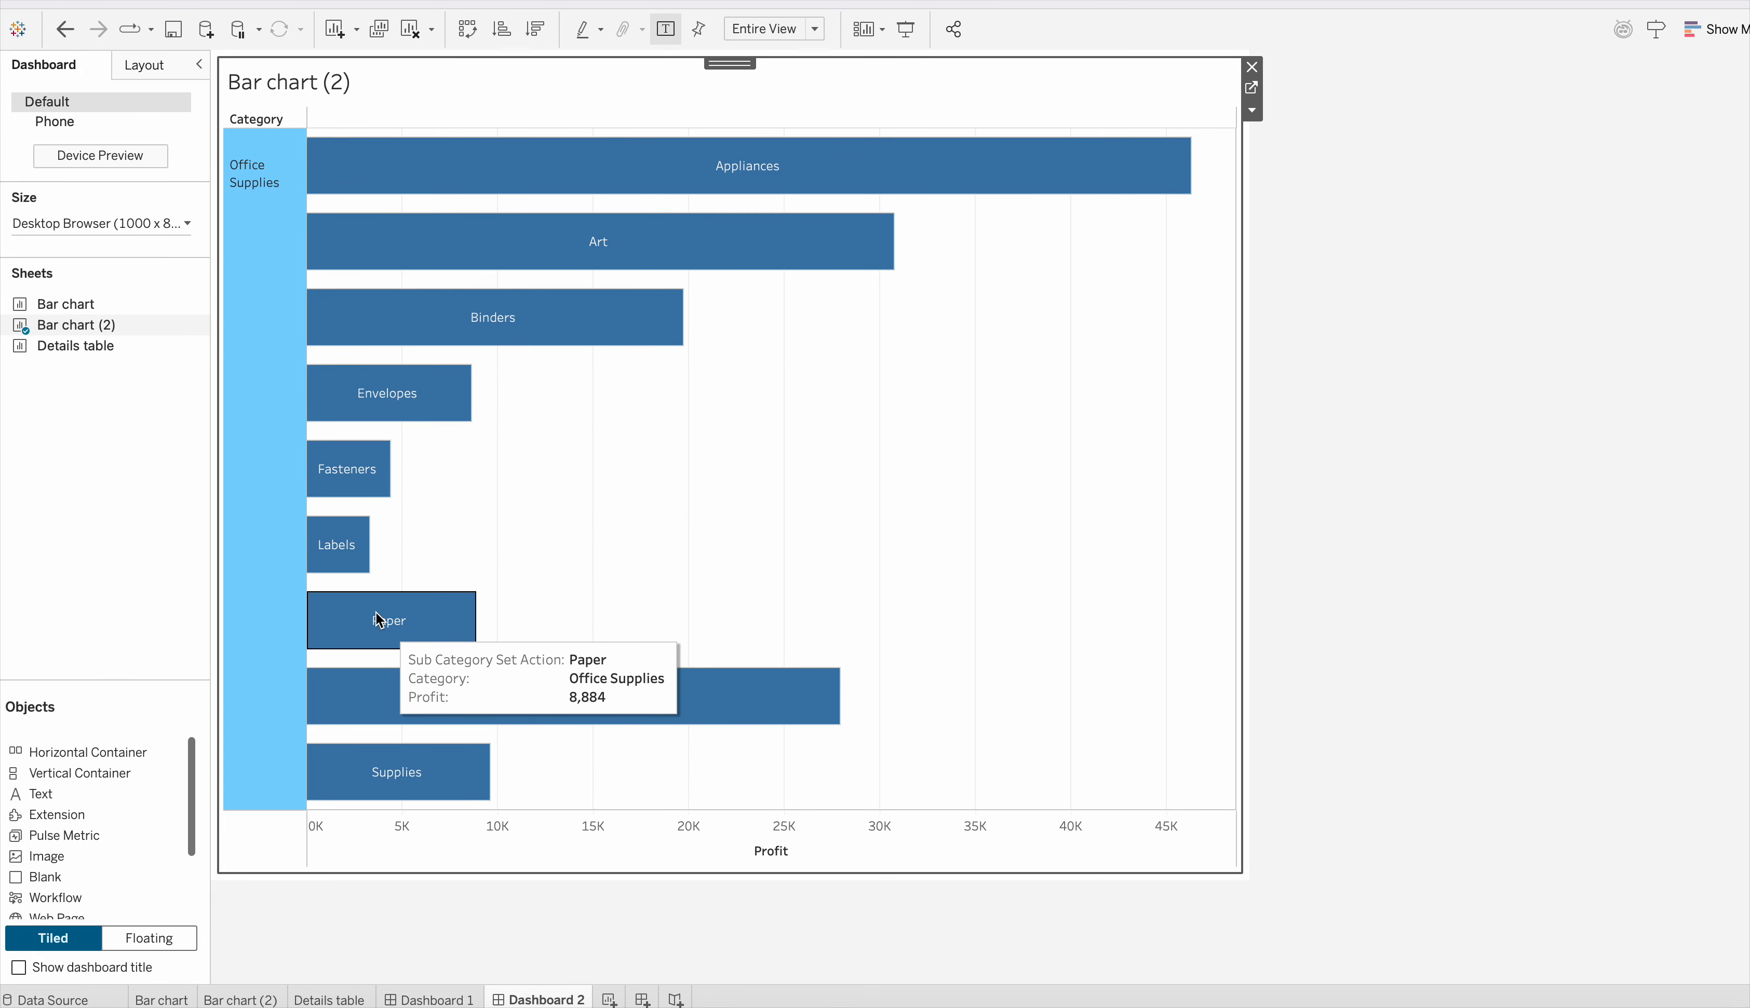
{"action": "left_click", "coordinate": [257, 453]}
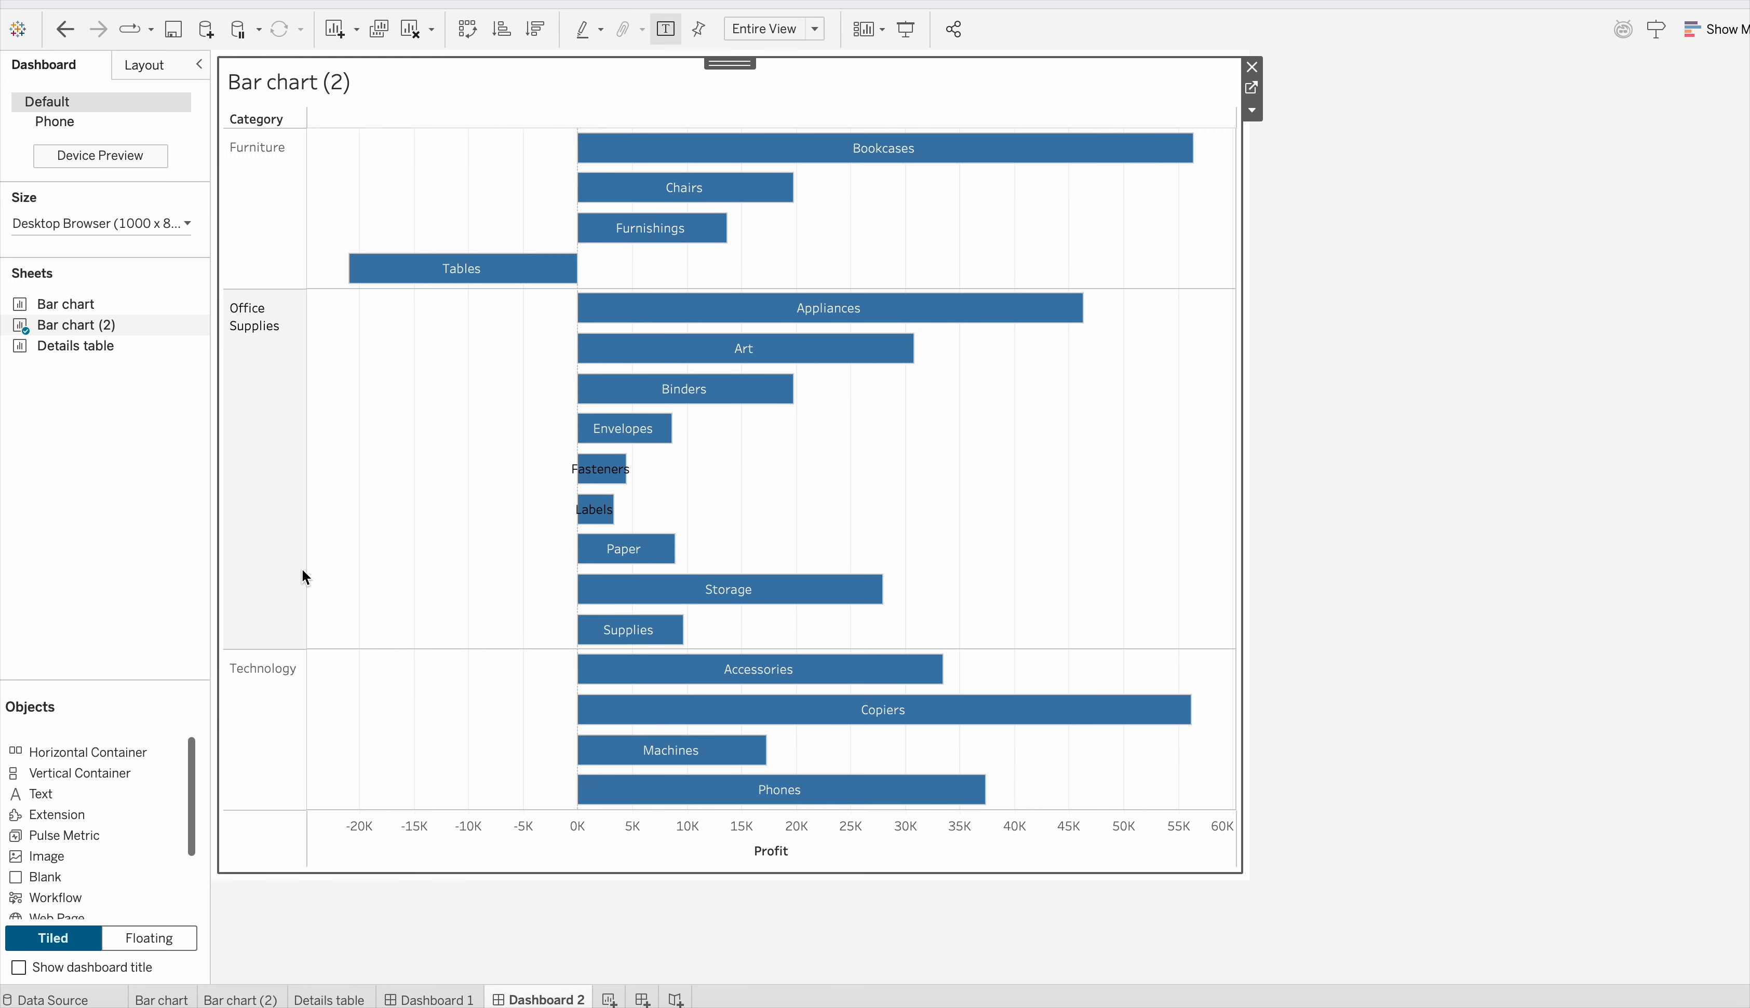
Step: Test the set action on Dashboard 2 by selecting and clearing Technology, then selecting Furniture
{"action": "left_click", "coordinate": [280, 727]}
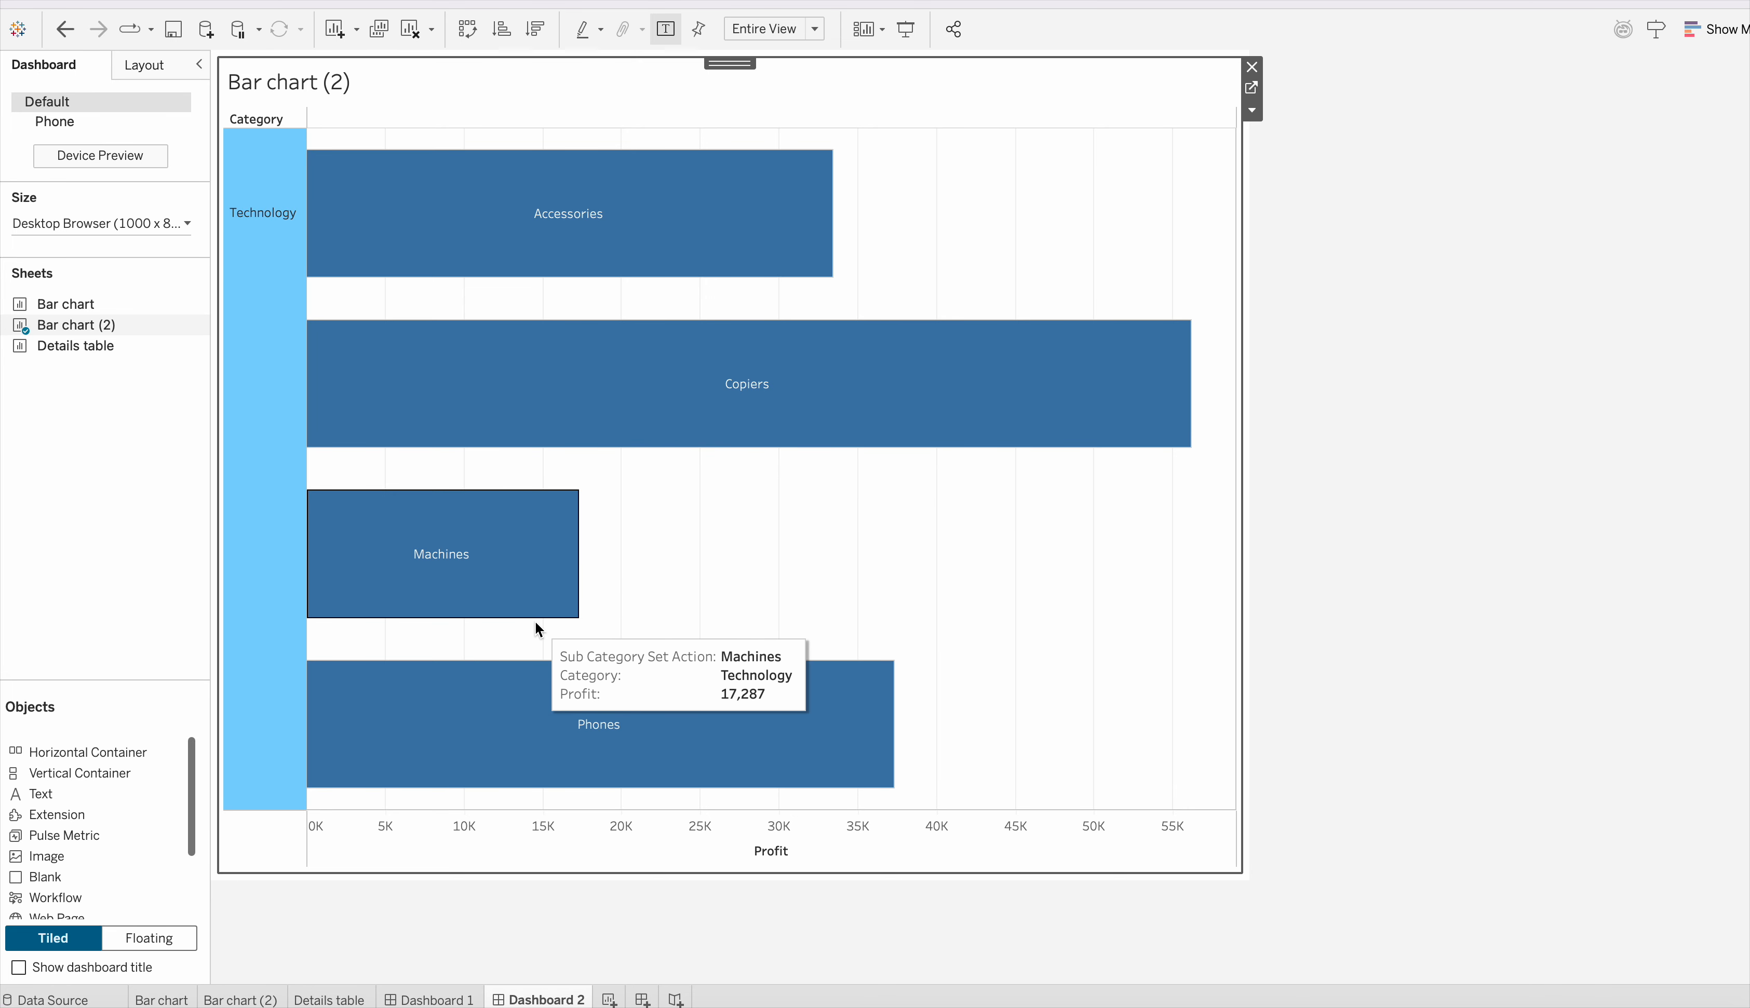
{"action": "left_click", "coordinate": [293, 549]}
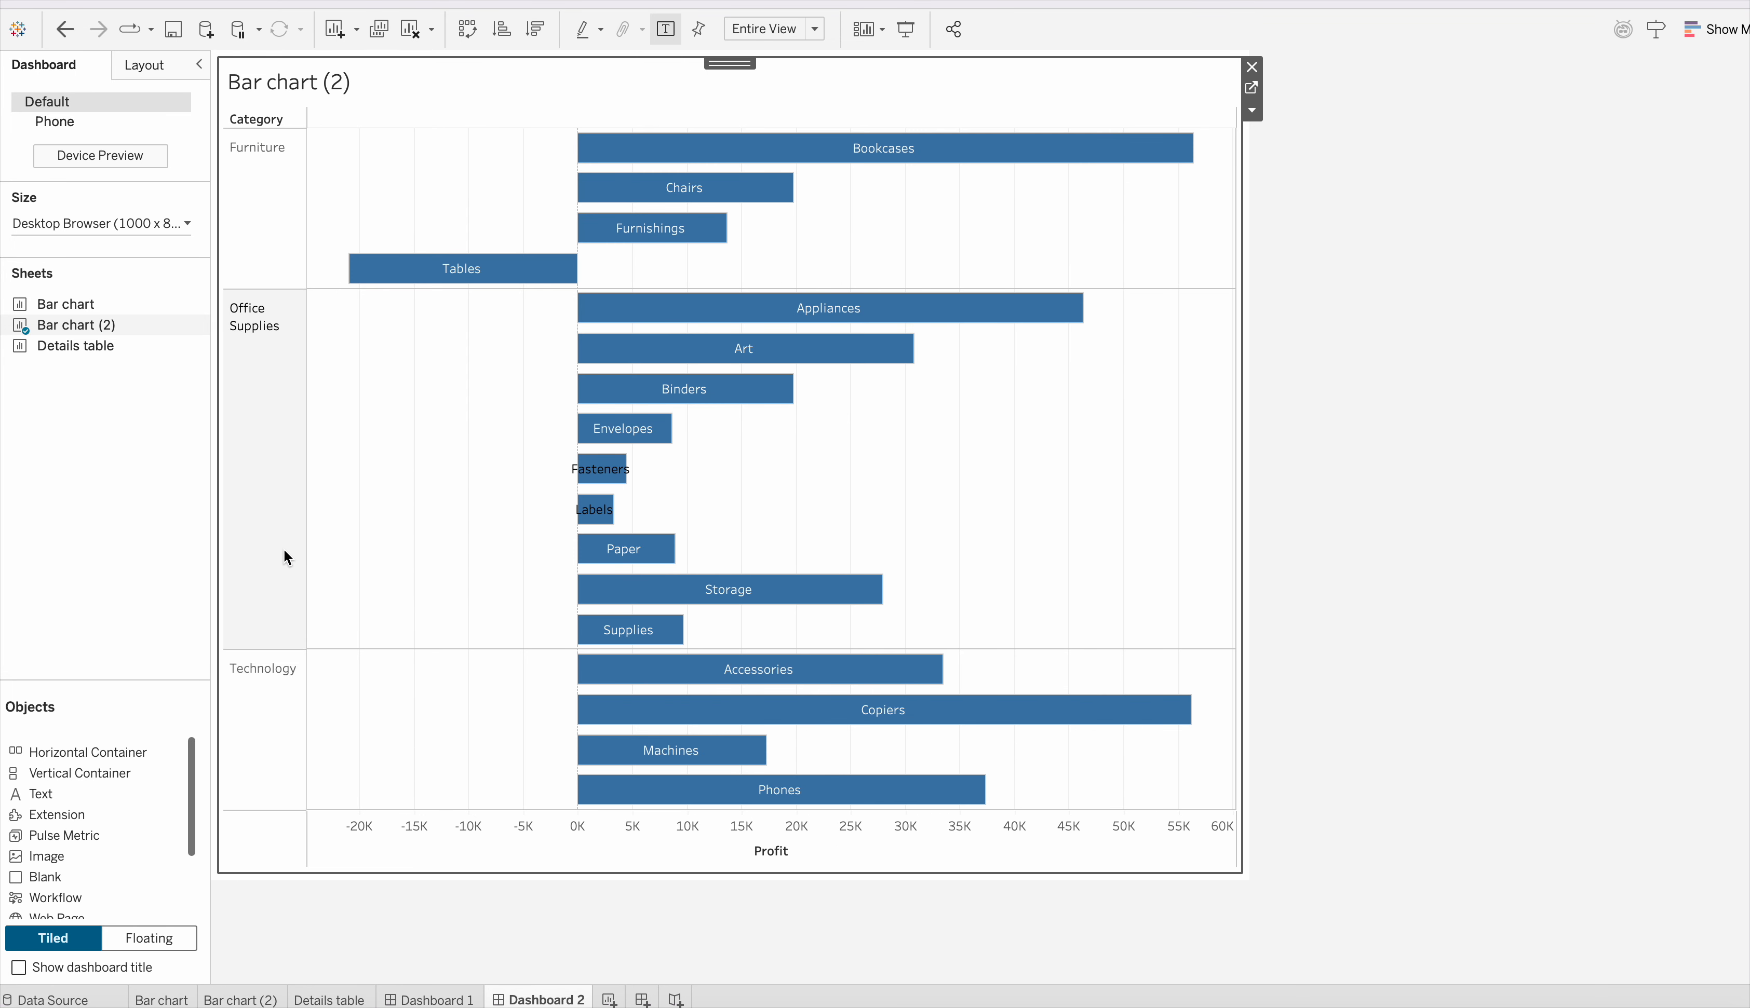
{"action": "left_click", "coordinate": [271, 259]}
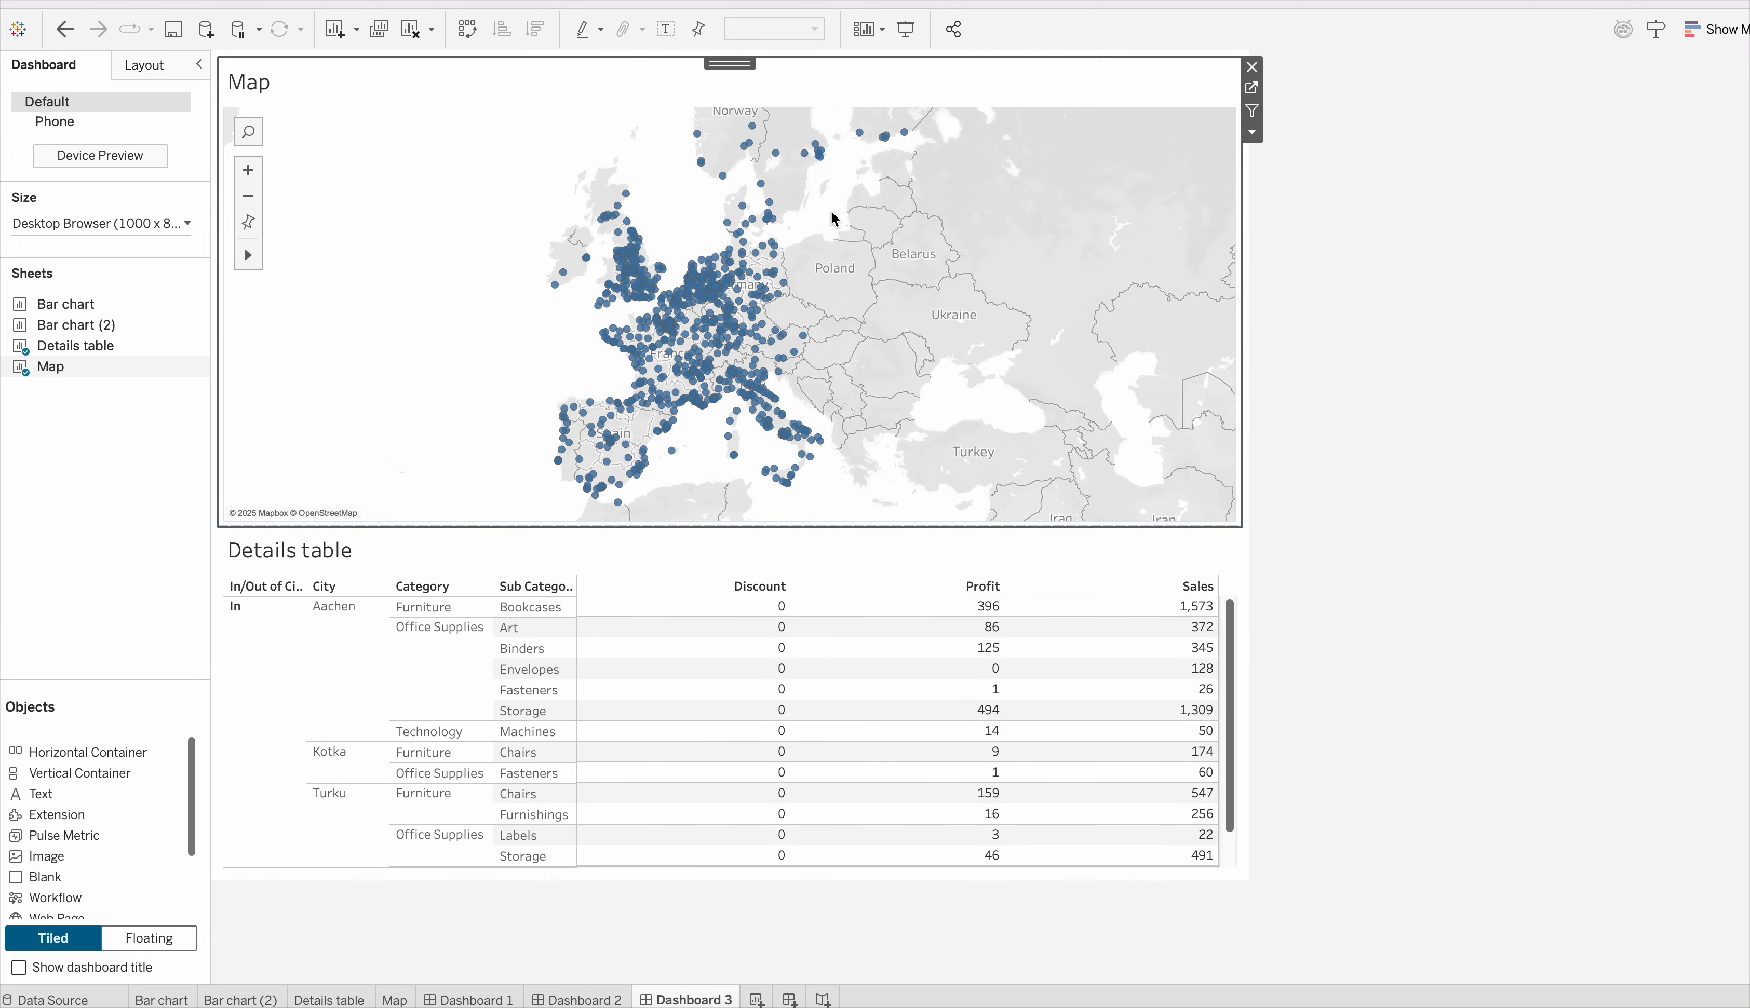
Step: Test the Dashboard 3 map's set action by selecting Vienna, Cagliari, Bastia and the southernmost city, checking the details table after each selection
{"action": "left_click", "coordinate": [805, 337]}
{"action": "scroll", "coordinate": [531, 668], "scroll_direction": "down", "scroll_amount": 10}
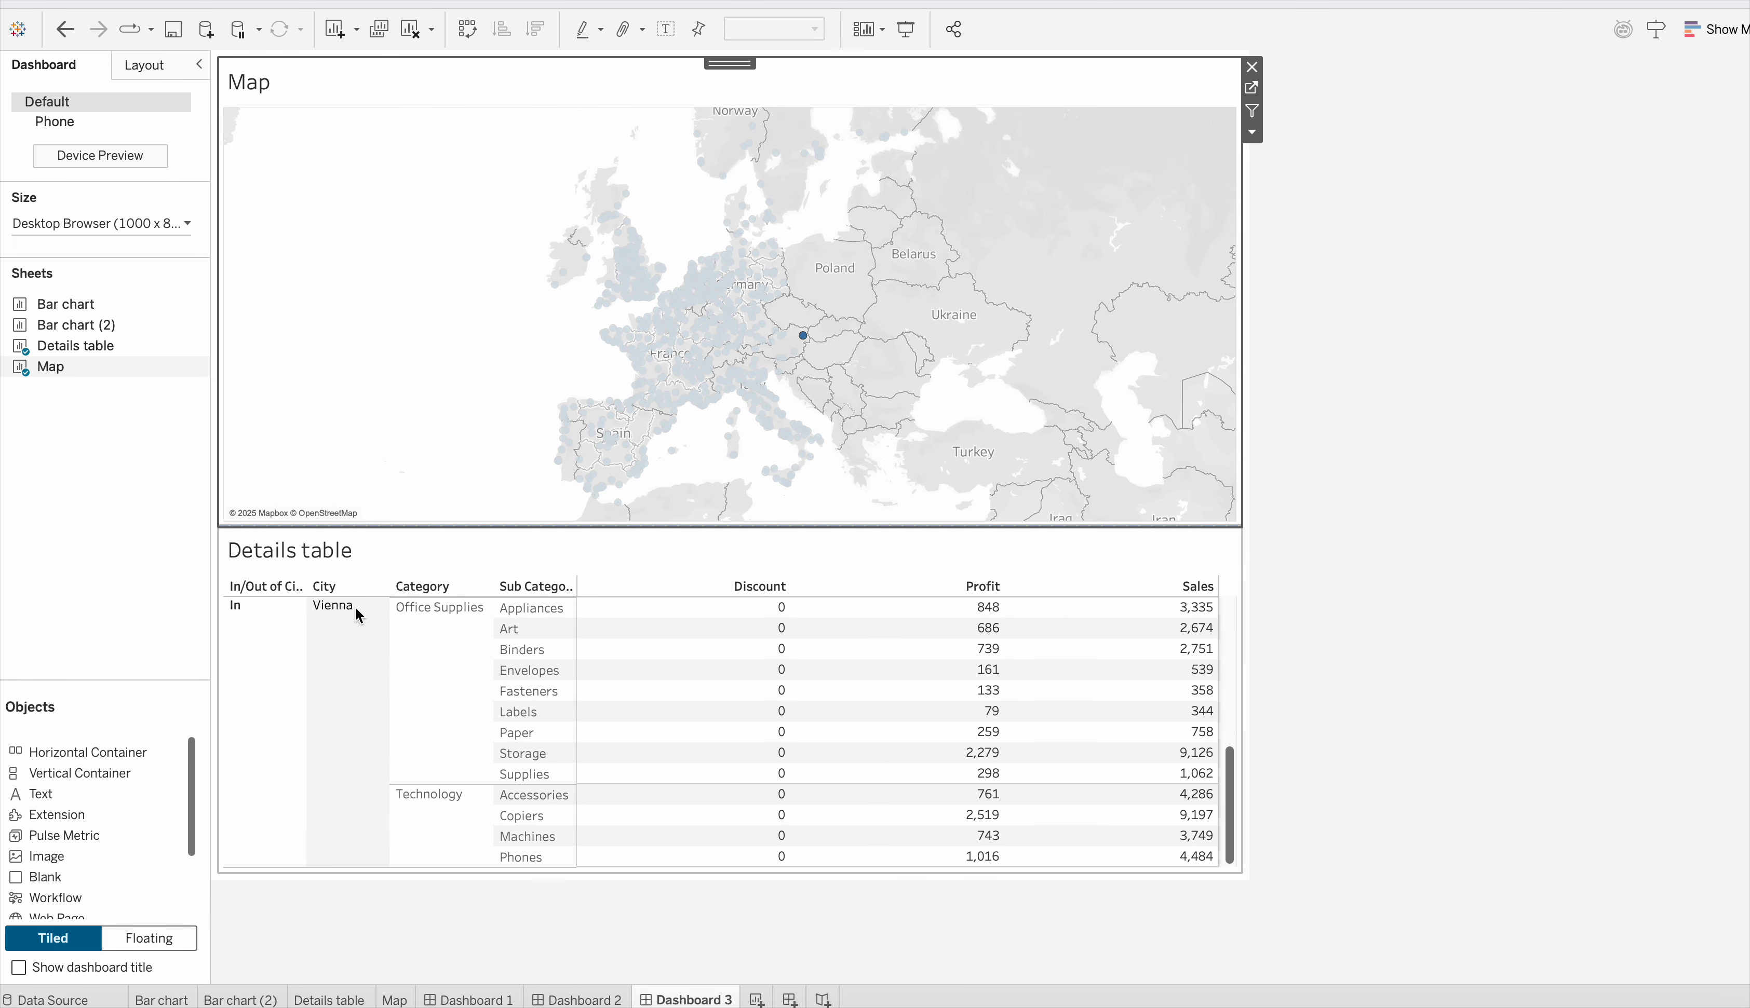
{"action": "scroll", "coordinate": [334, 713], "scroll_direction": "up", "scroll_amount": 3}
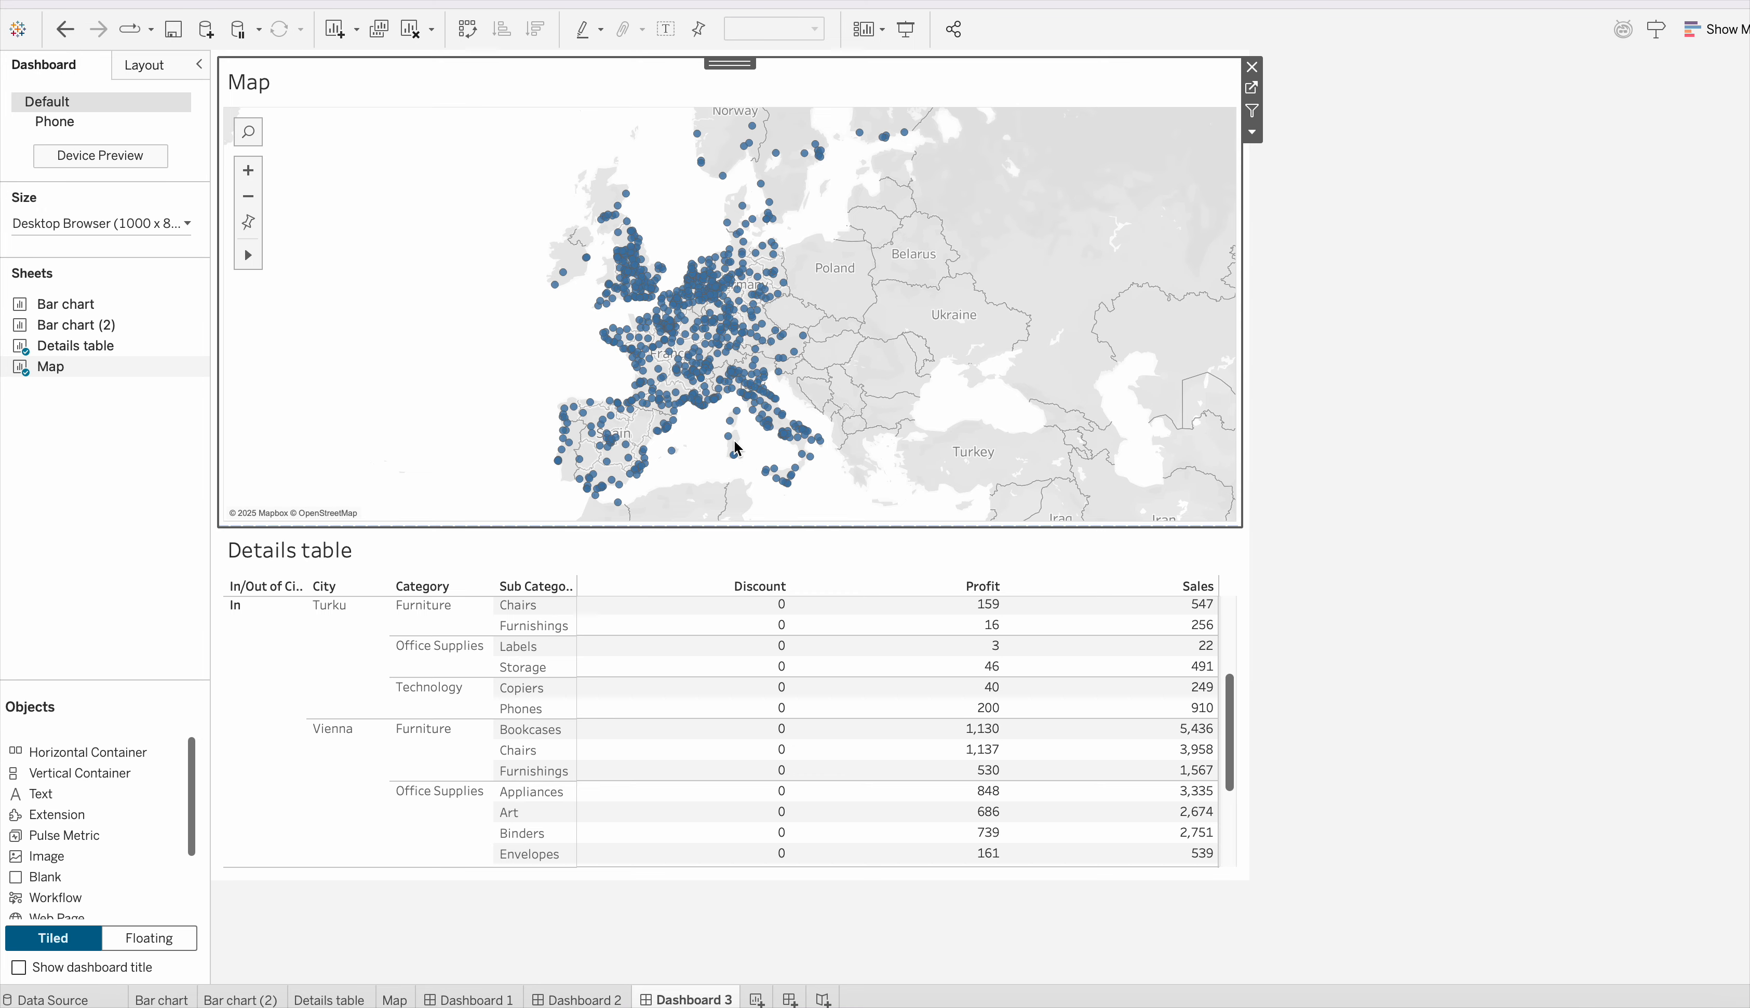
{"action": "left_click", "coordinate": [734, 455]}
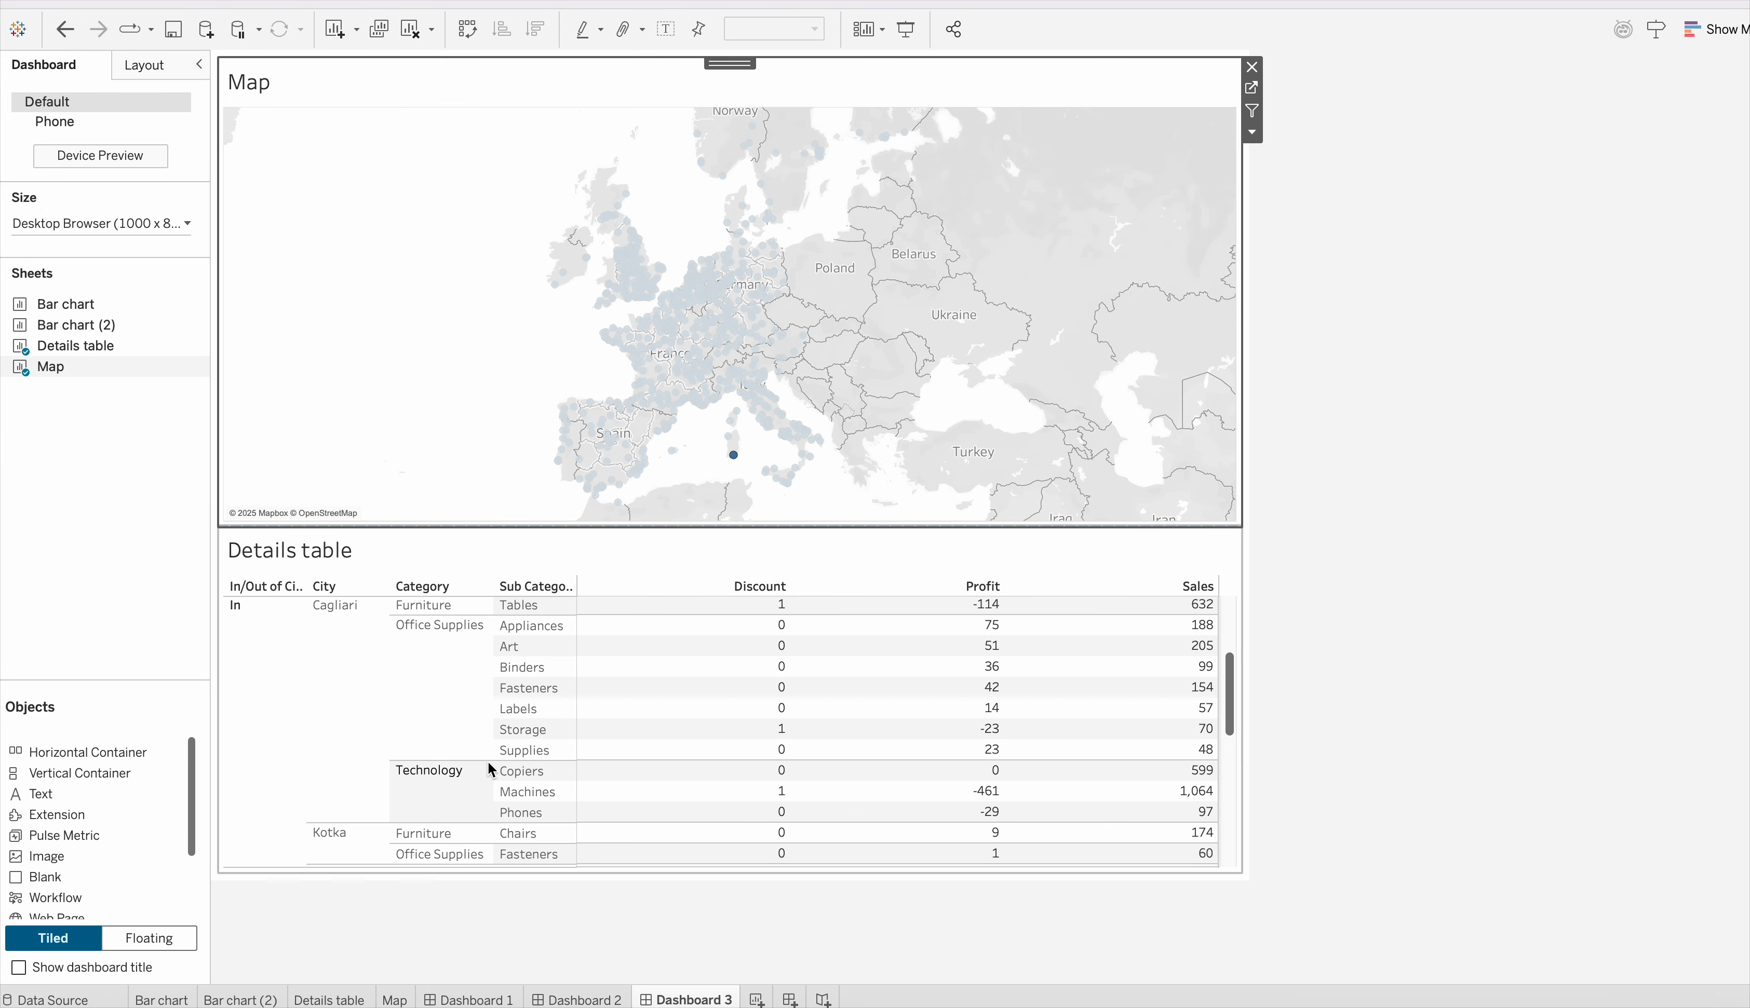
{"action": "scroll", "coordinate": [454, 741], "scroll_direction": "down", "scroll_amount": 10}
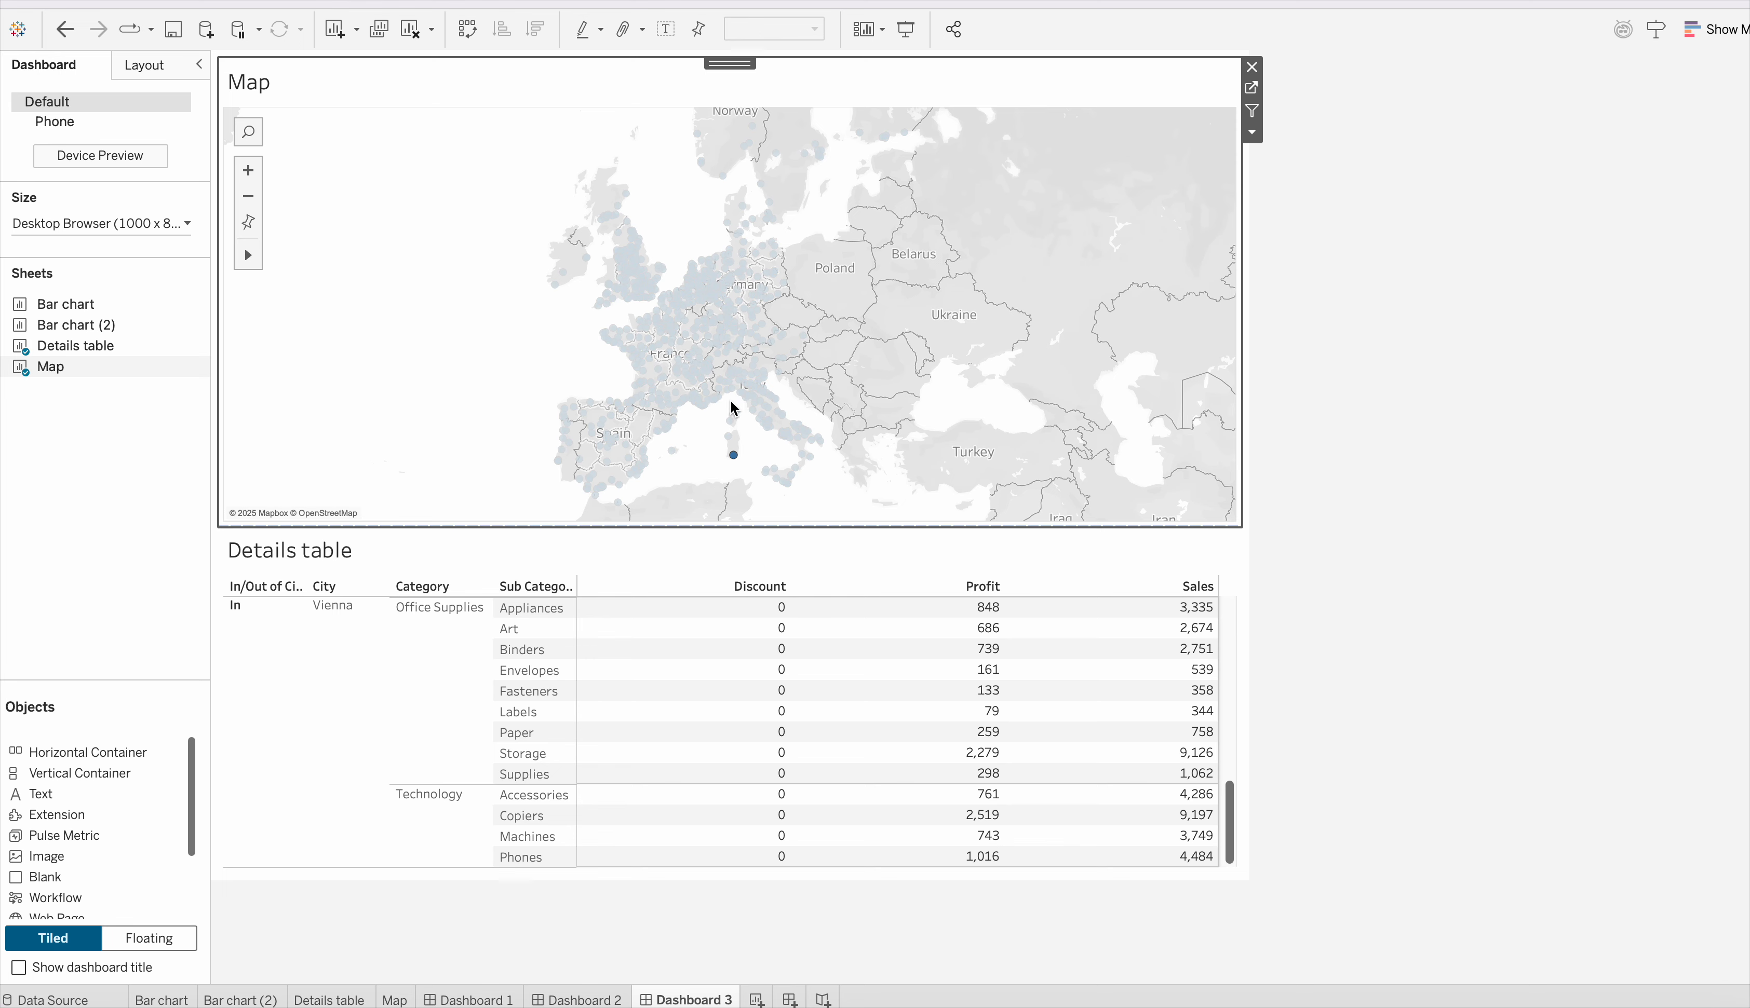
{"action": "left_click", "coordinate": [736, 412]}
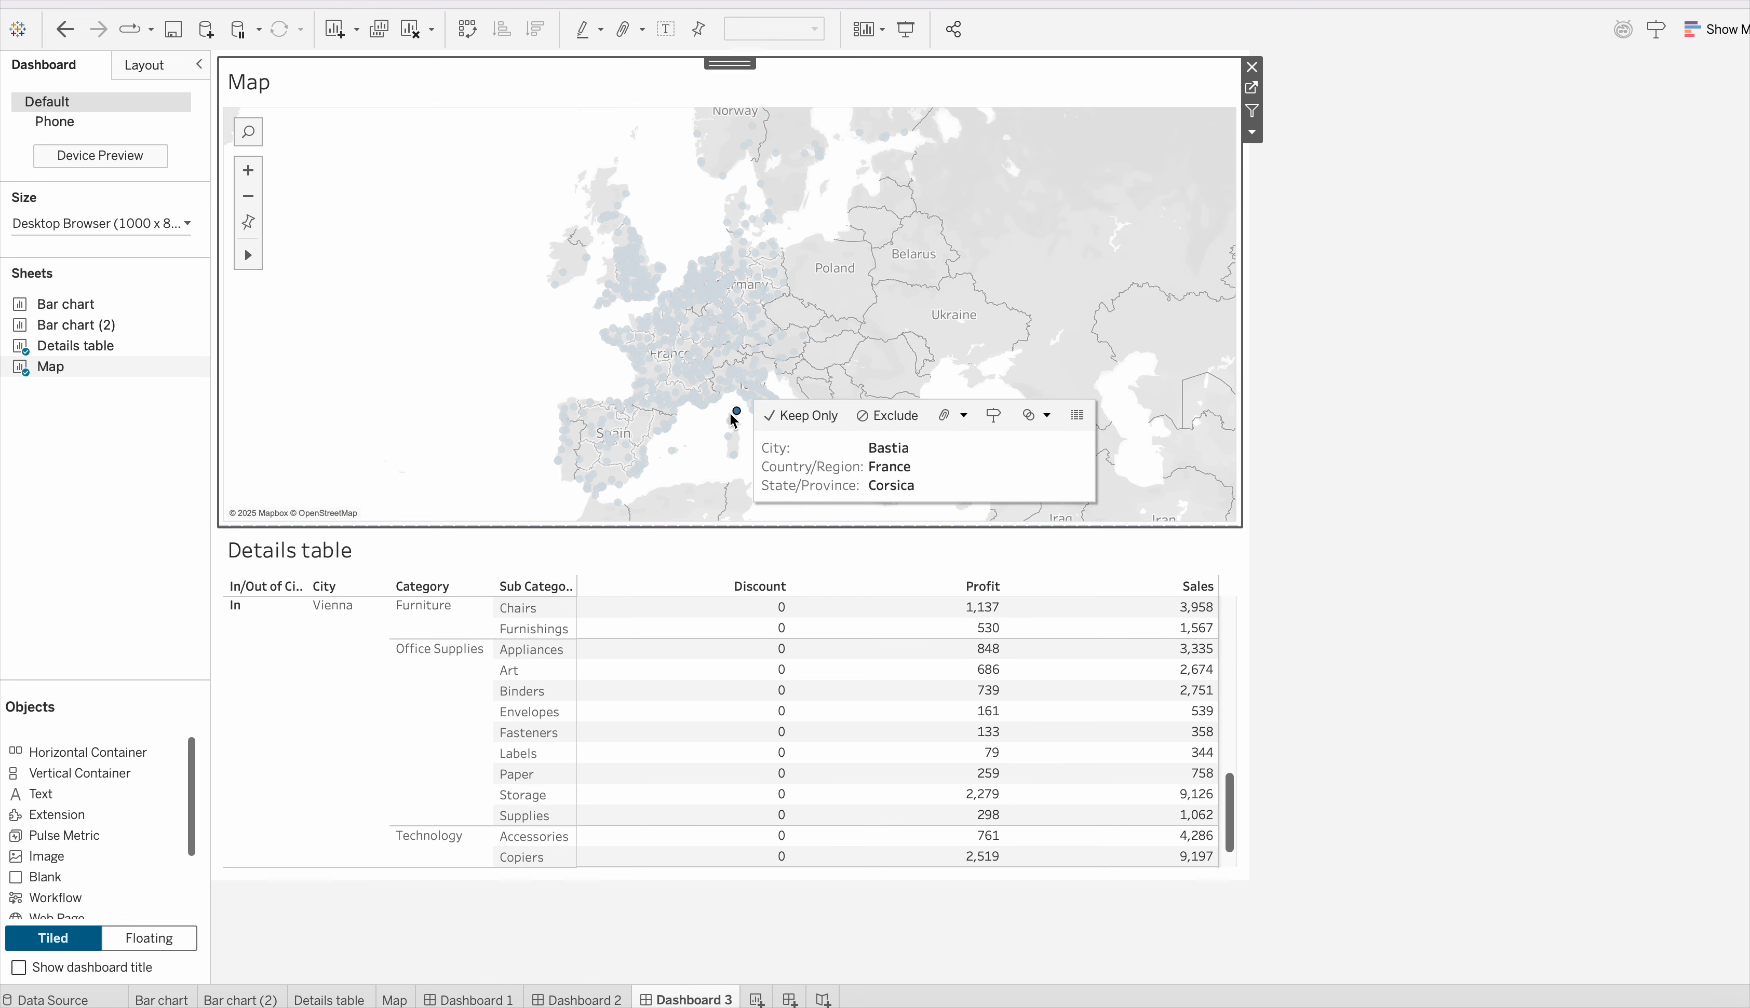
{"action": "left_click", "coordinate": [770, 379]}
{"action": "scroll", "coordinate": [479, 788], "scroll_direction": "down", "scroll_amount": 1}
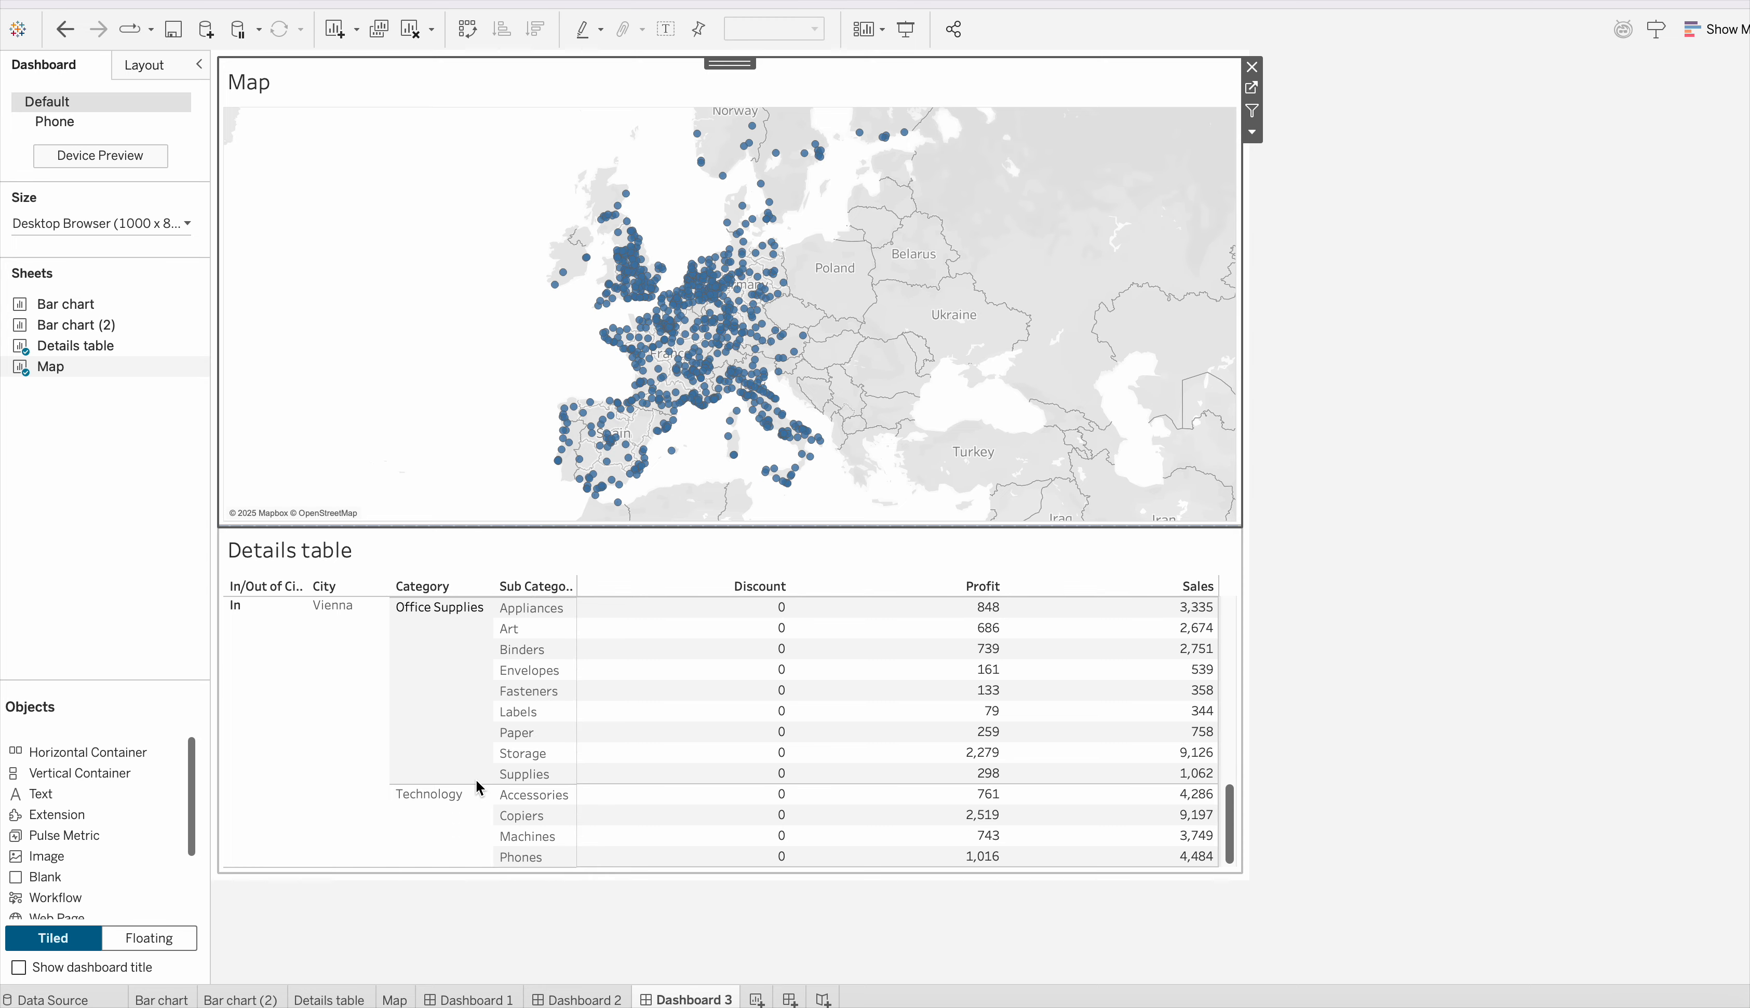
{"action": "left_click", "coordinate": [619, 504]}
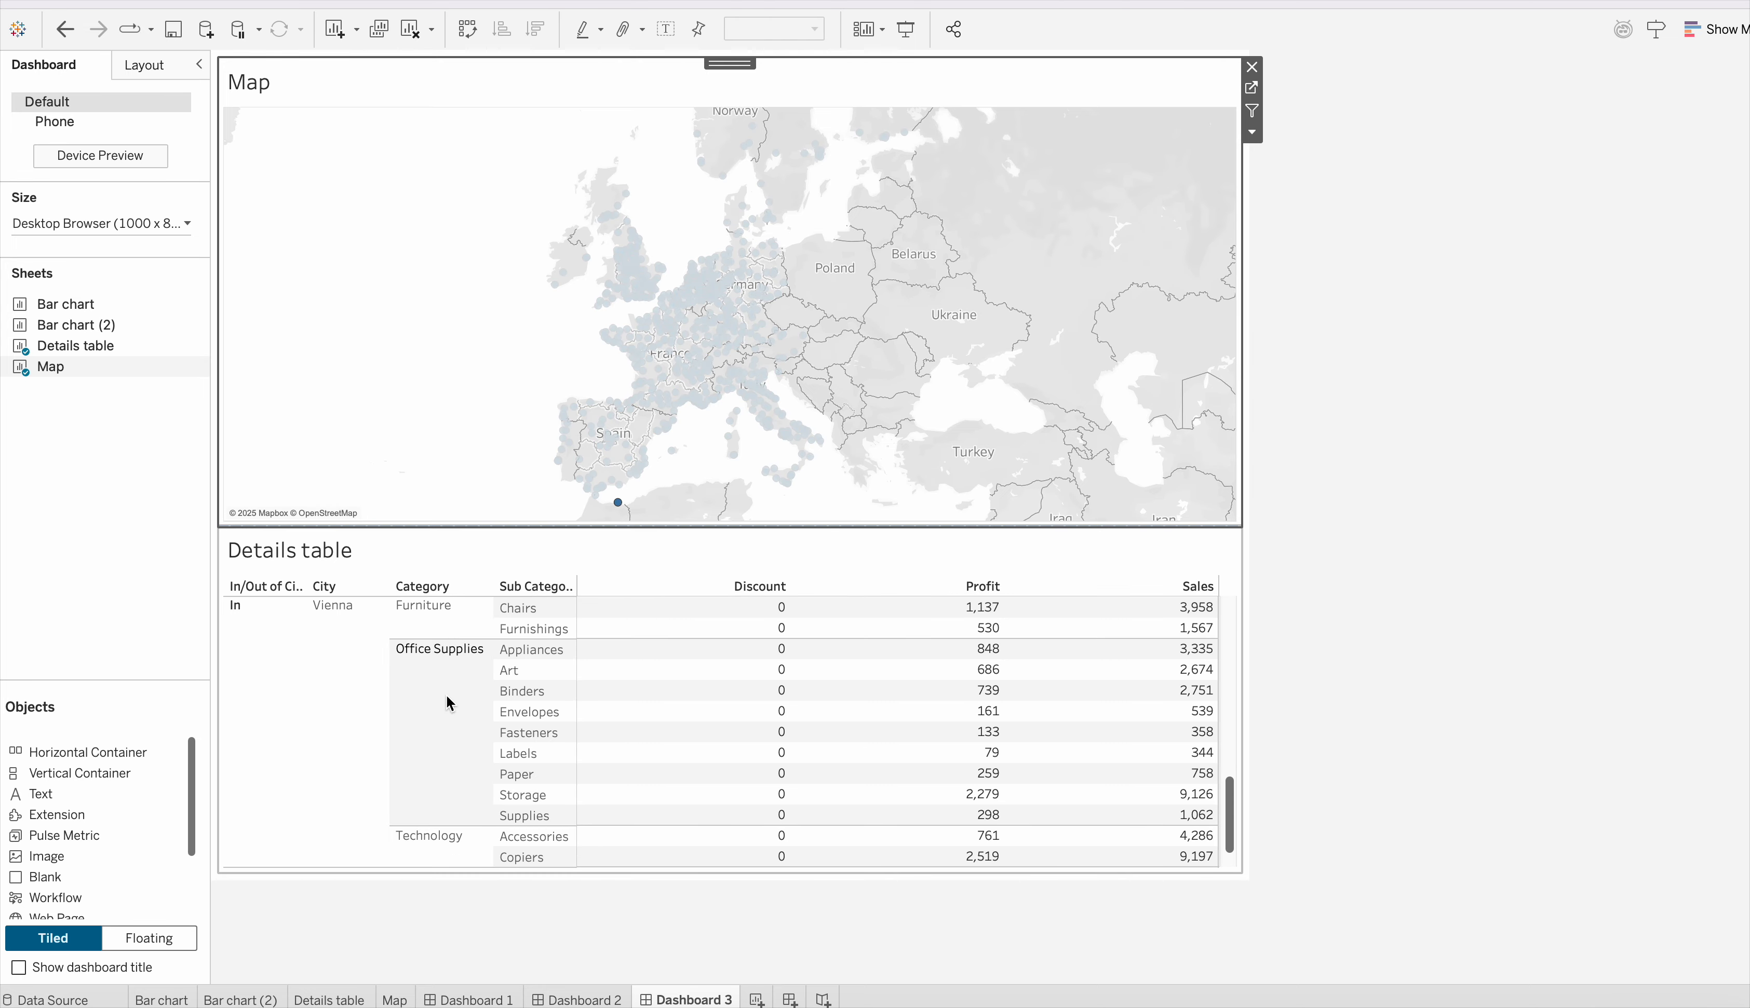
Step: Edit the Set3 dashboard action so clearing the selection removes all values from the set, and save it
{"action": "left_click", "coordinate": [292, 1]}
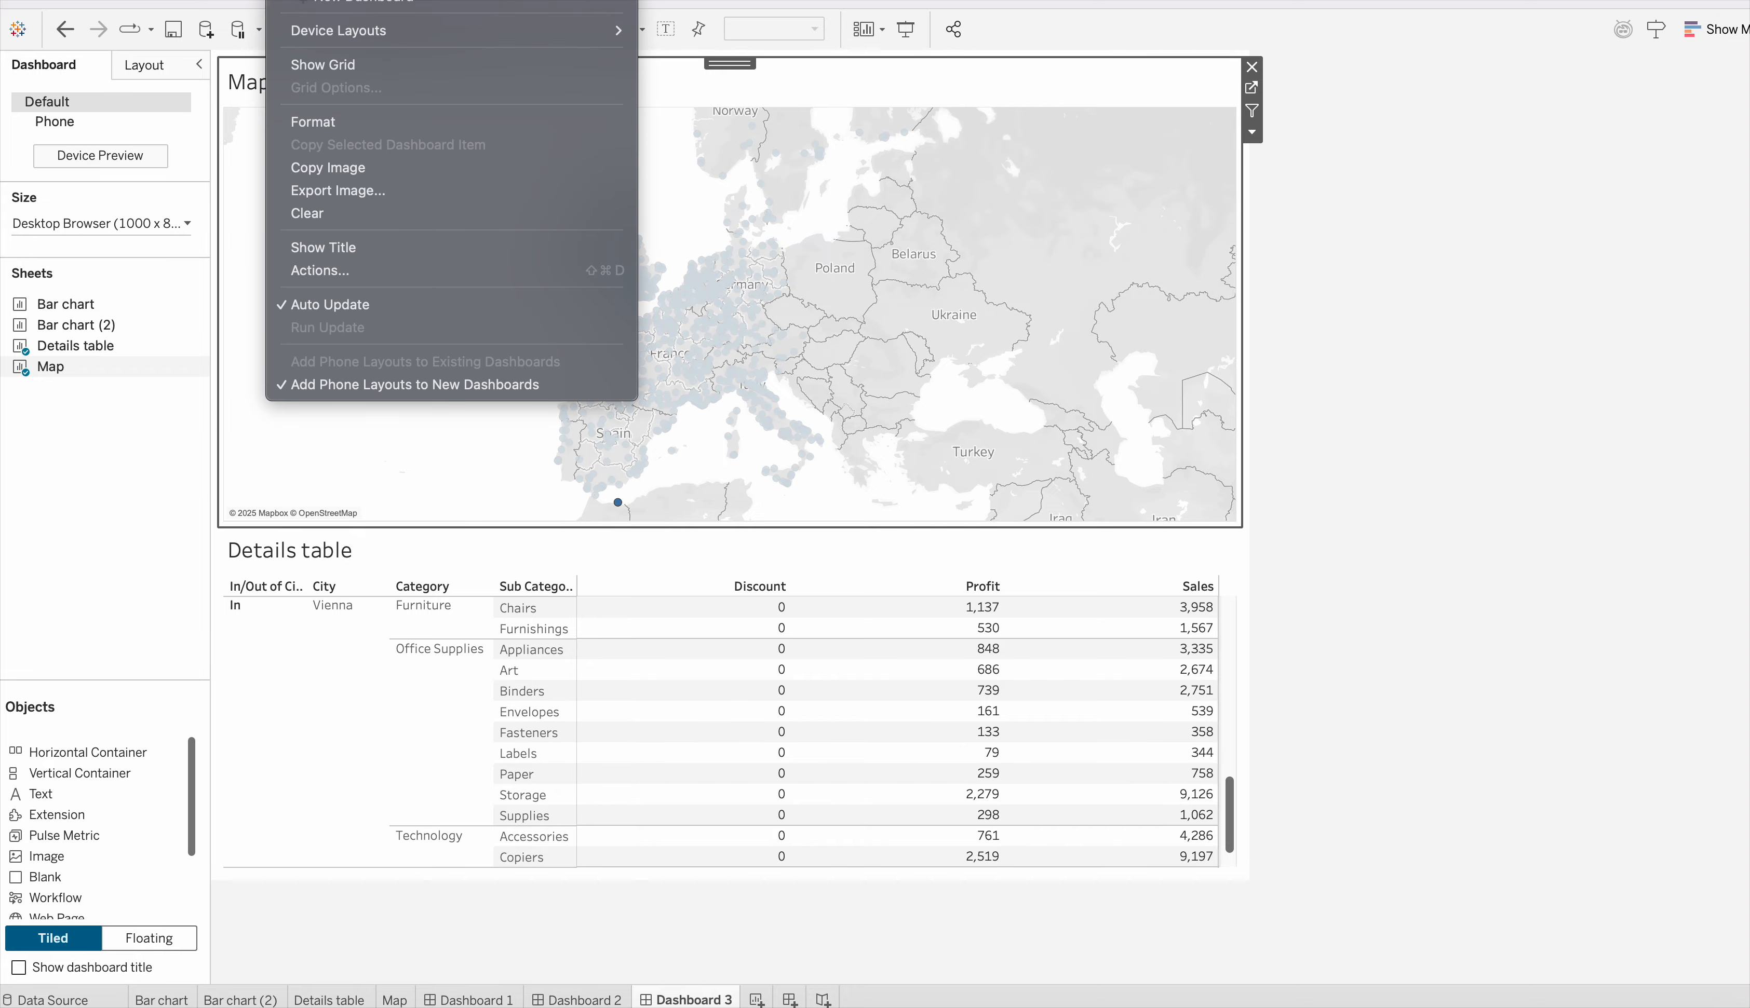
{"action": "left_click", "coordinate": [322, 277]}
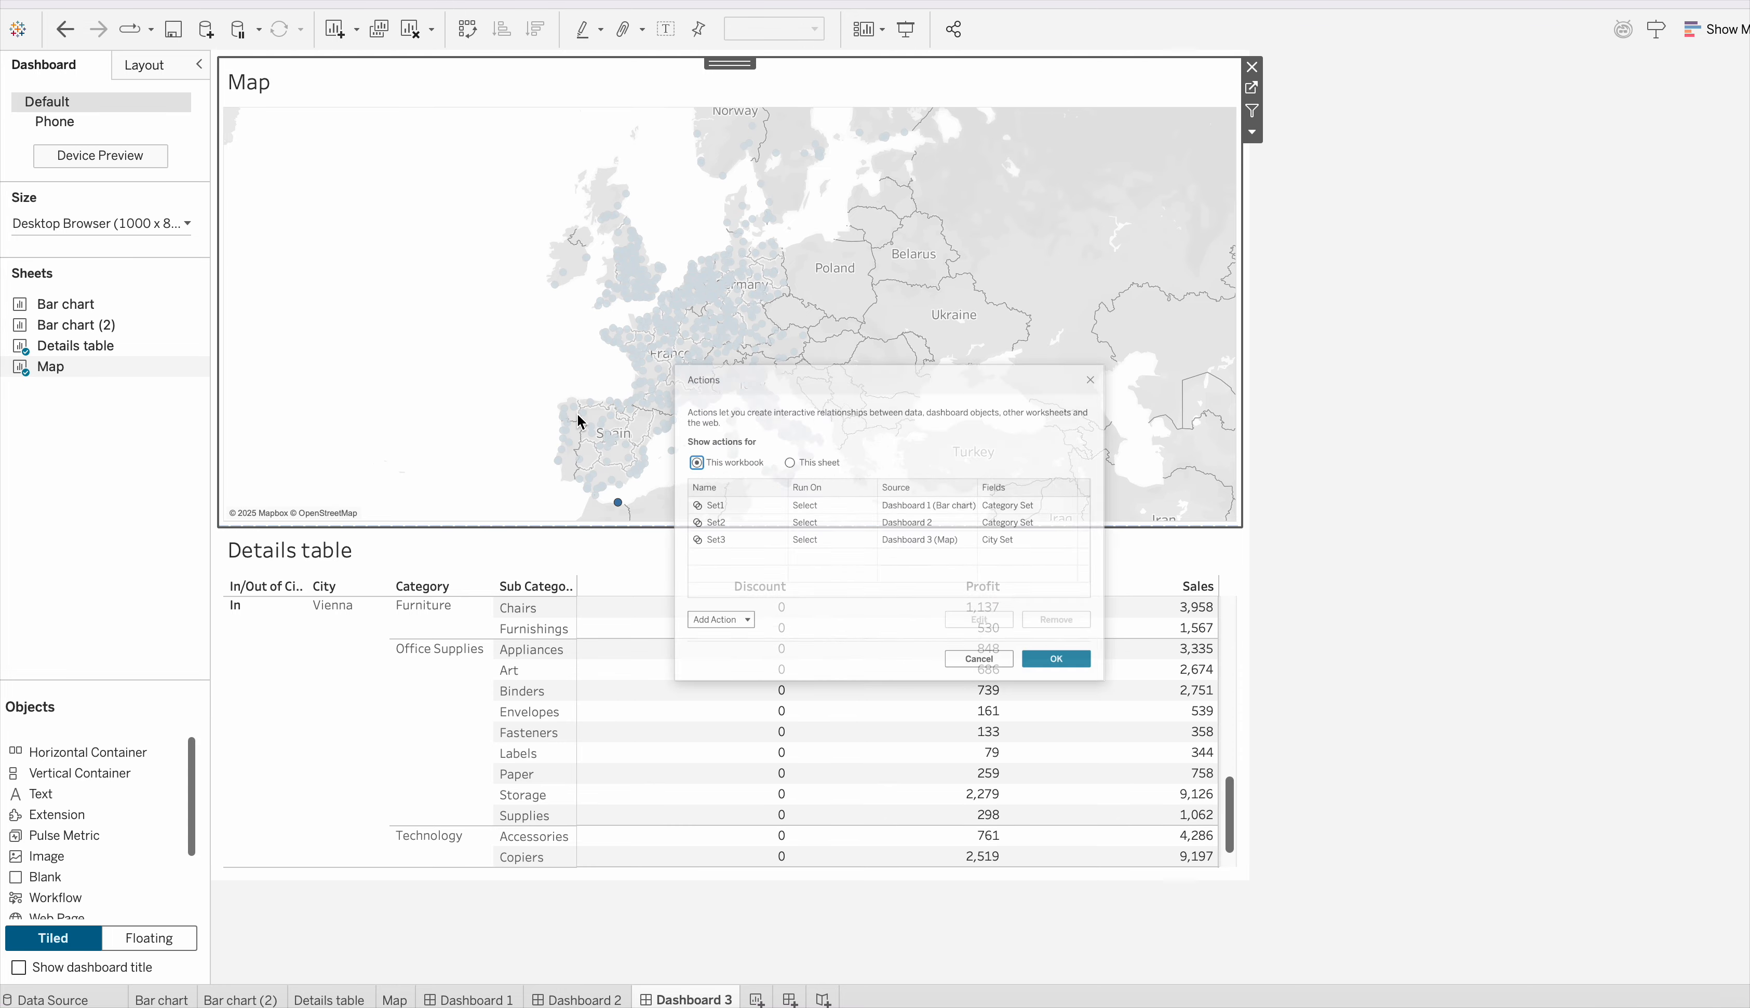
{"action": "left_click", "coordinate": [718, 552]}
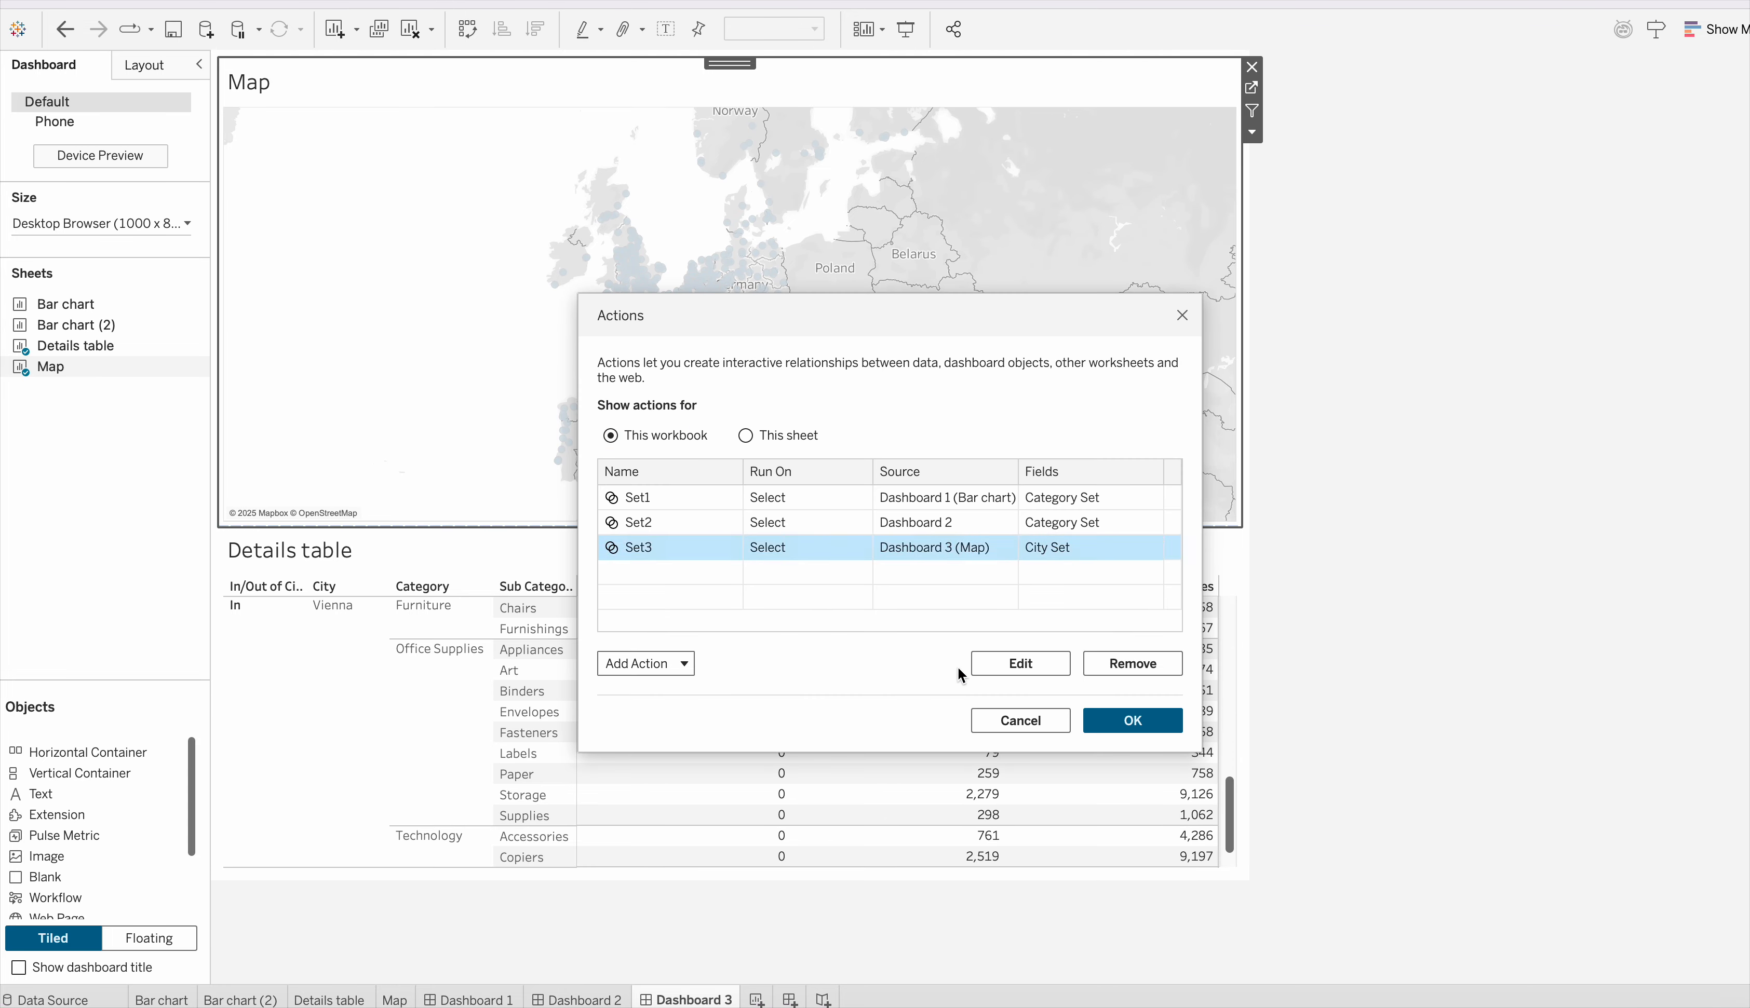
{"action": "left_click", "coordinate": [1018, 663]}
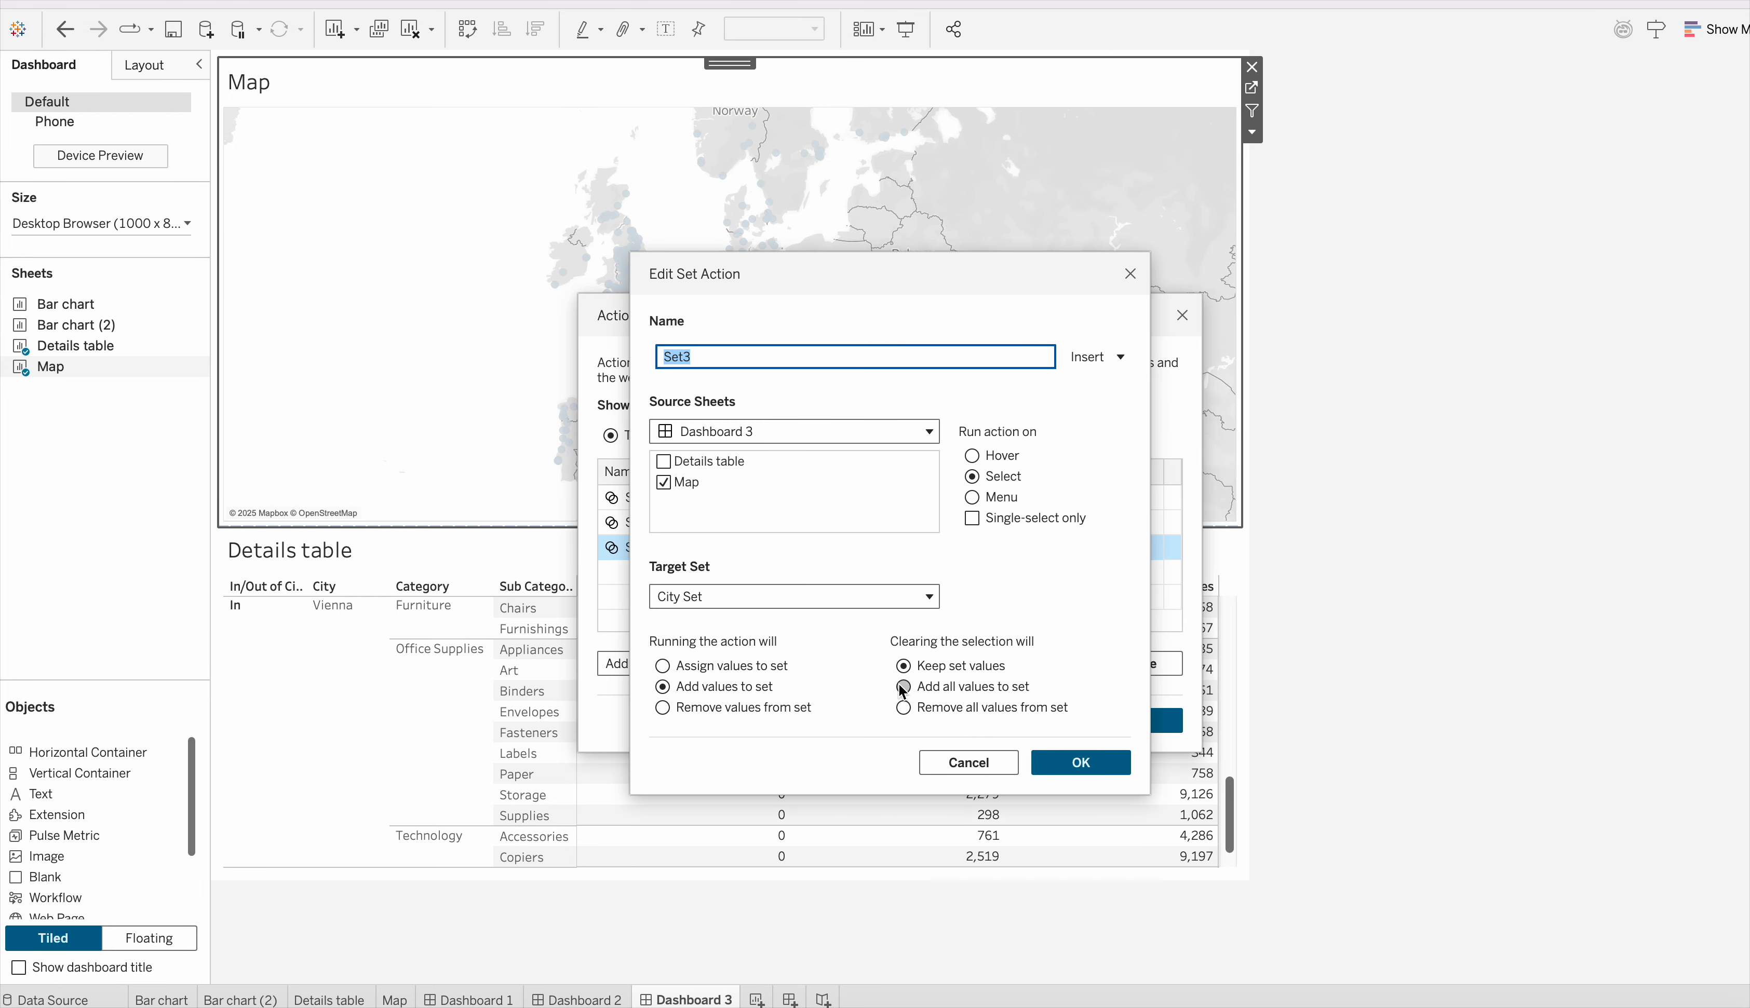
{"action": "left_click", "coordinate": [903, 707]}
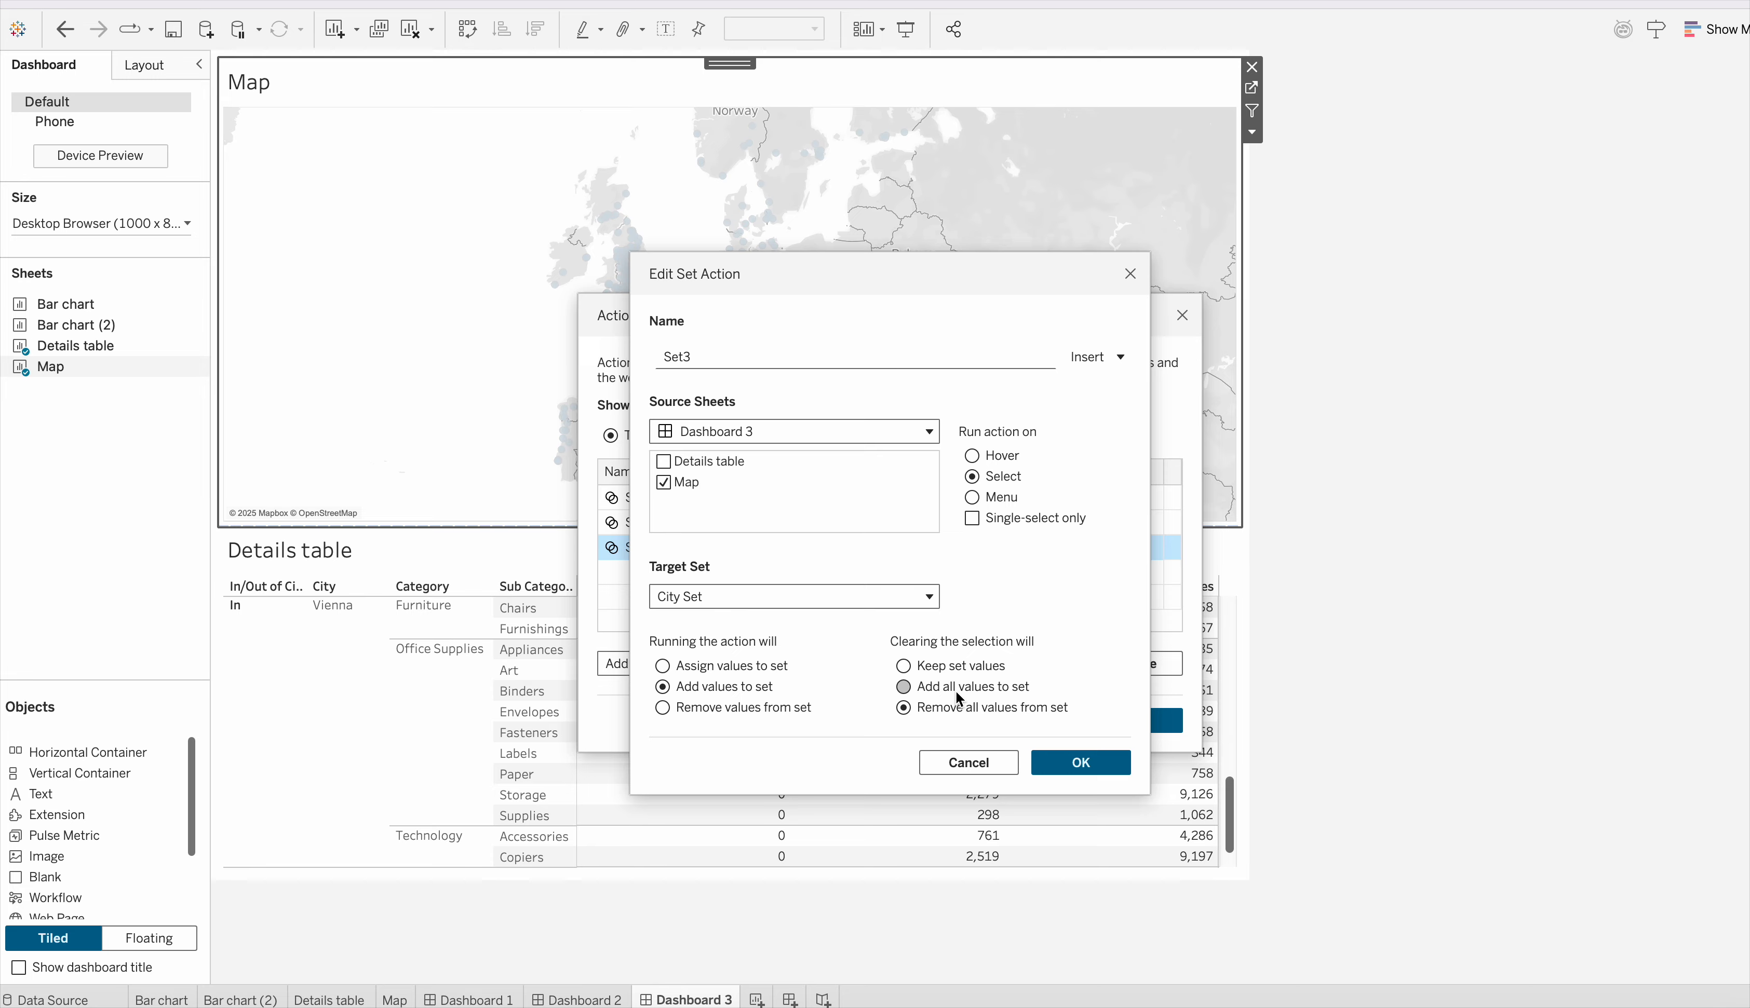
{"action": "left_click", "coordinate": [1077, 762]}
{"action": "left_click", "coordinate": [1115, 726]}
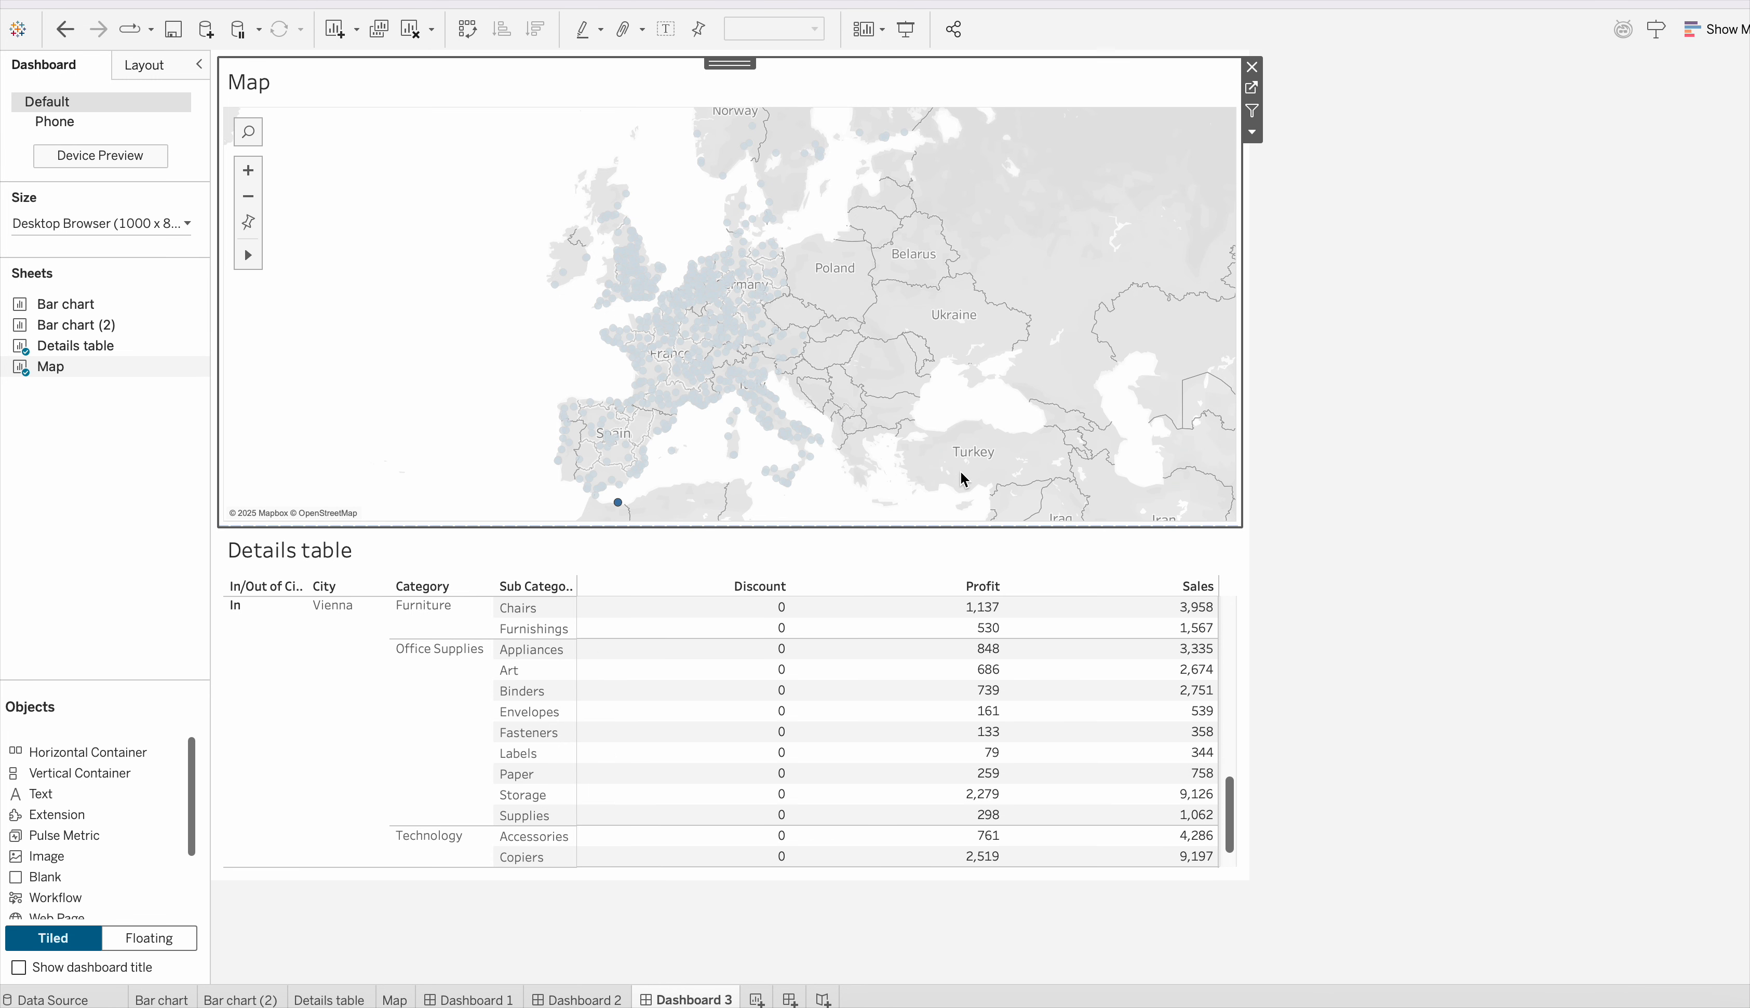
Step: Test the Dashboard 3 map by clearing it, adding Kotka, Vantaa, Stralsund, Wolfsburg and Regensburg one by one, and clearing the selection again
{"action": "left_click", "coordinate": [761, 267]}
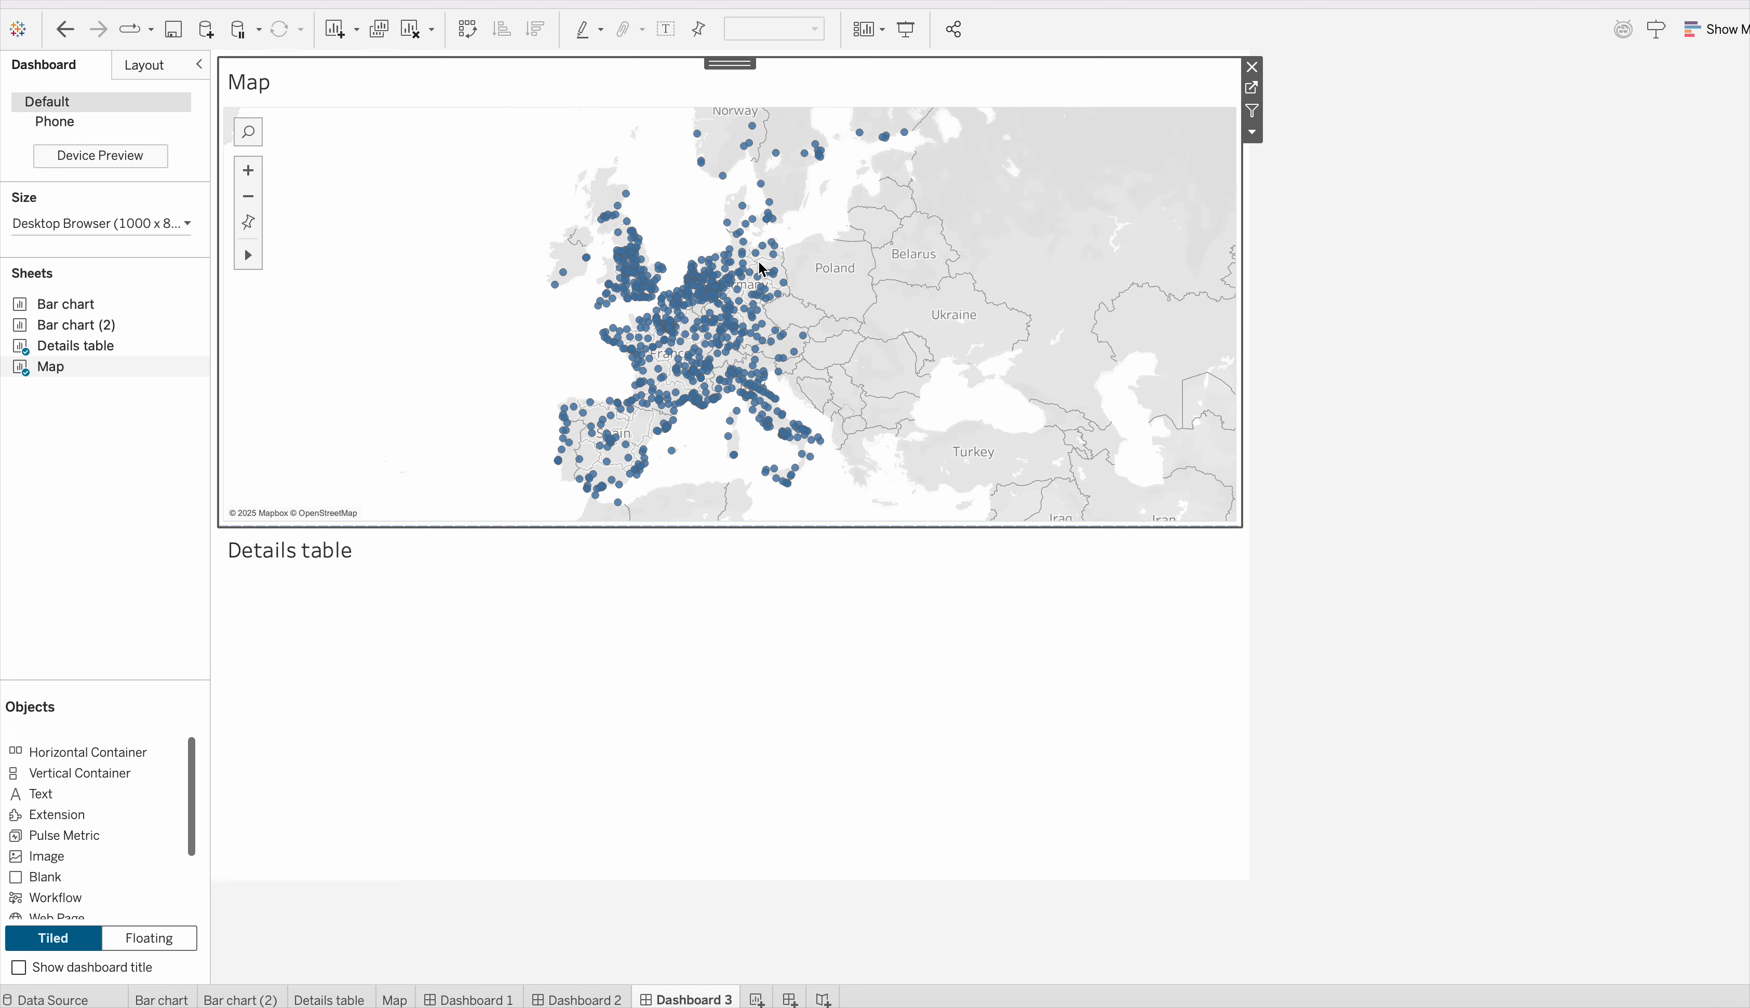
{"action": "left_click", "coordinate": [906, 135]}
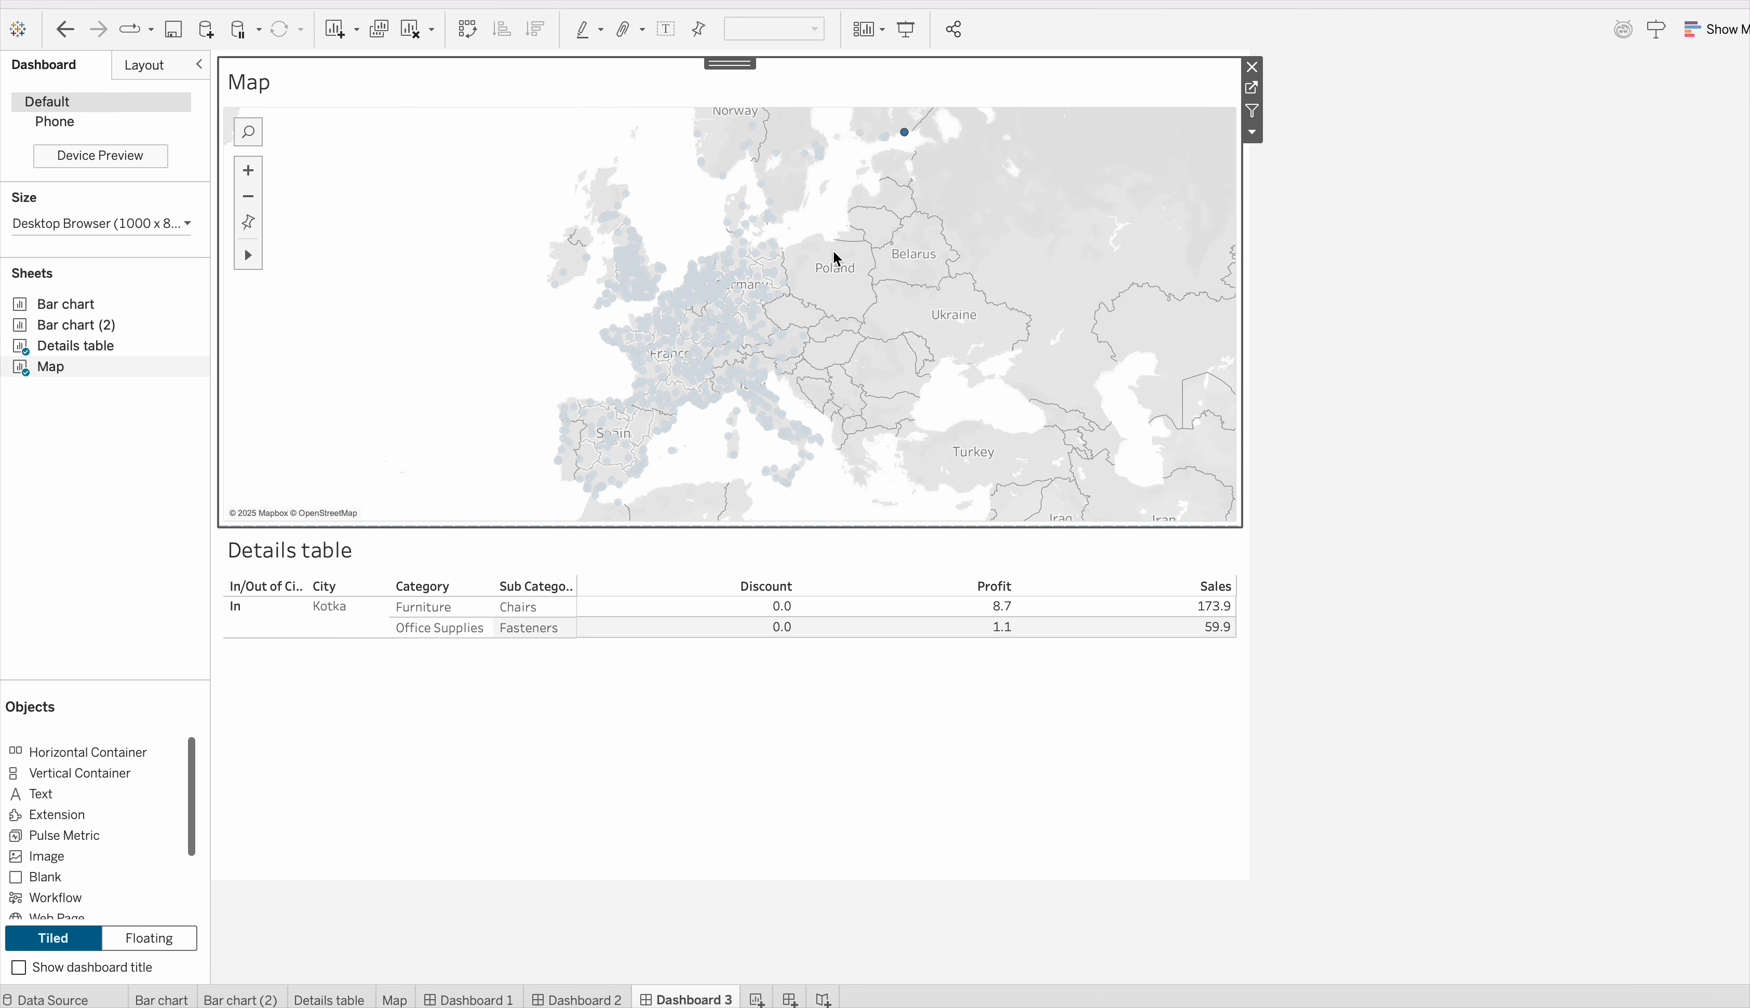
{"action": "left_click", "coordinate": [889, 134]}
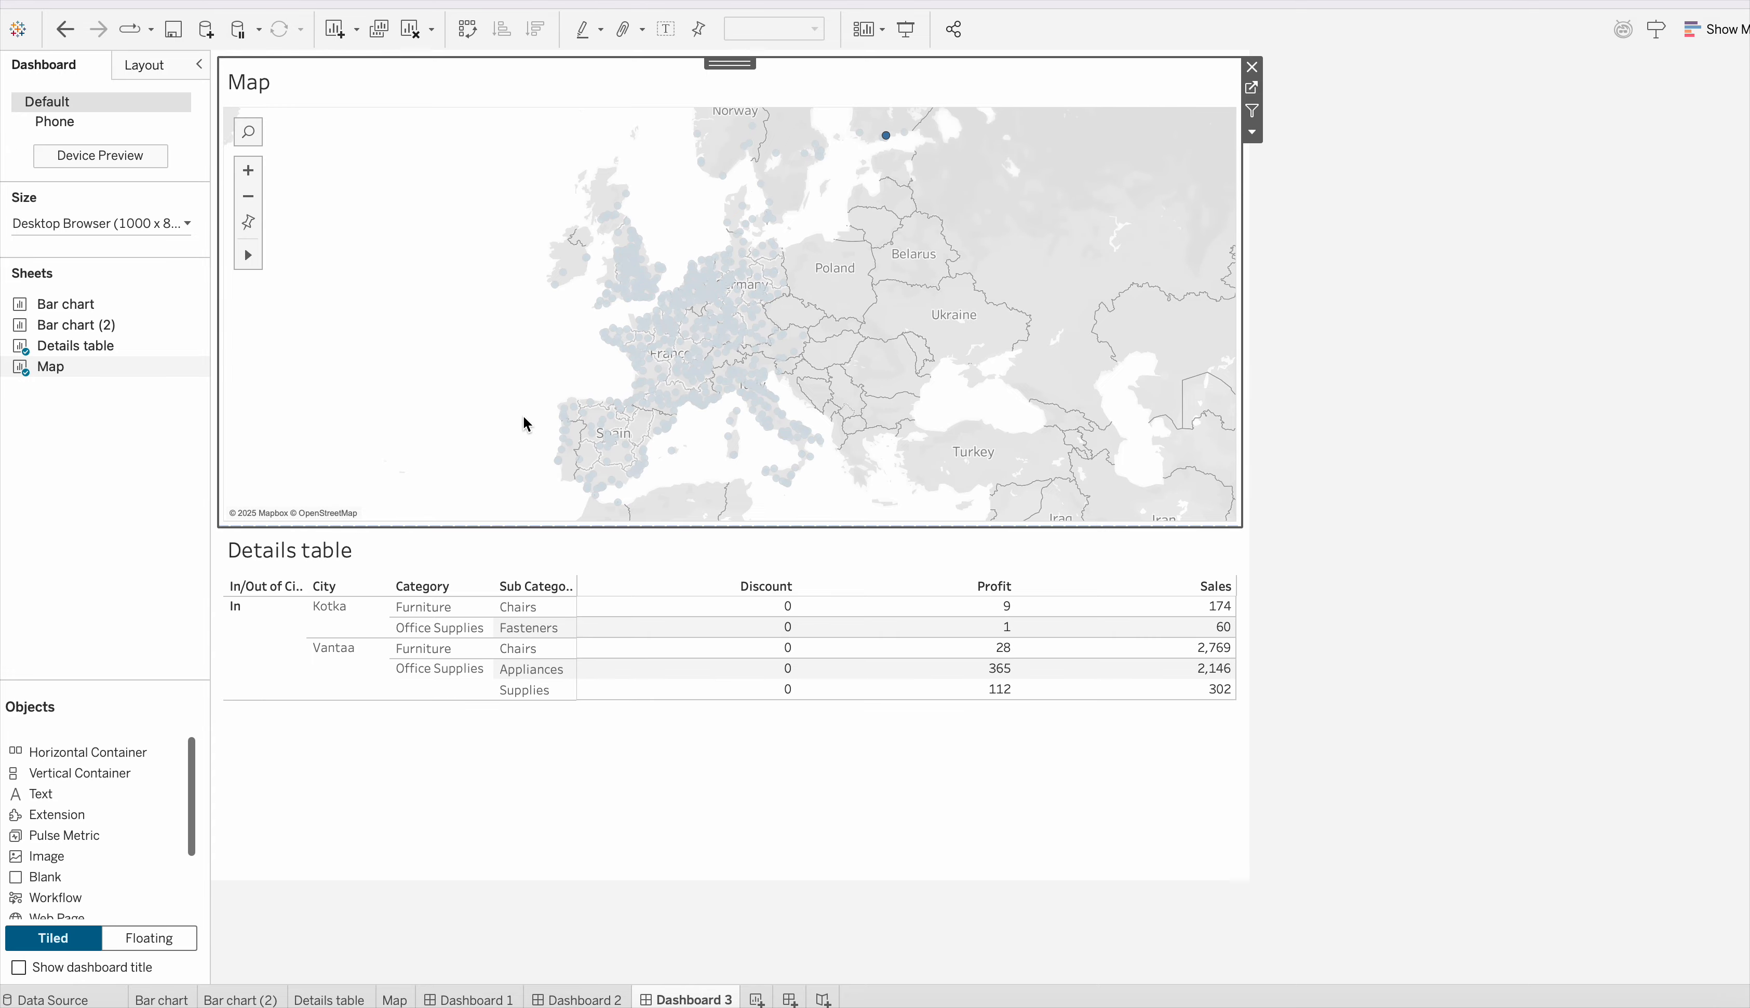
{"action": "left_click", "coordinate": [768, 241], "text": "ctrl"}
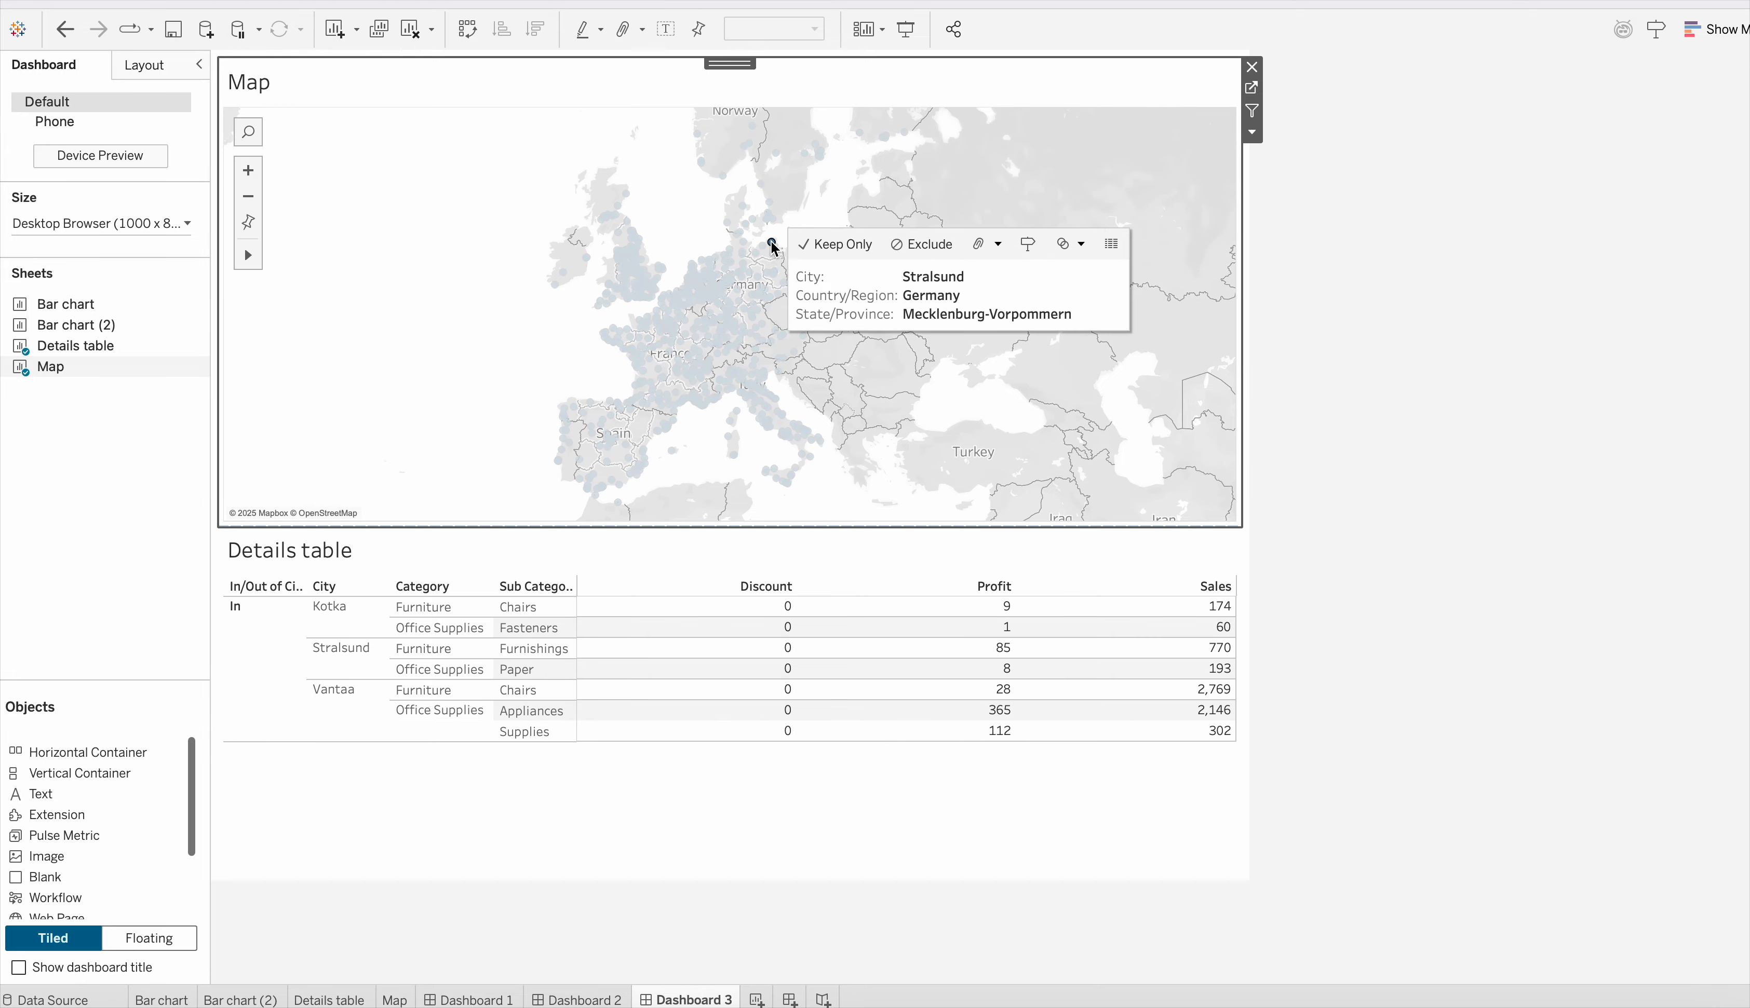
{"action": "left_click", "coordinate": [750, 274], "text": "ctrl"}
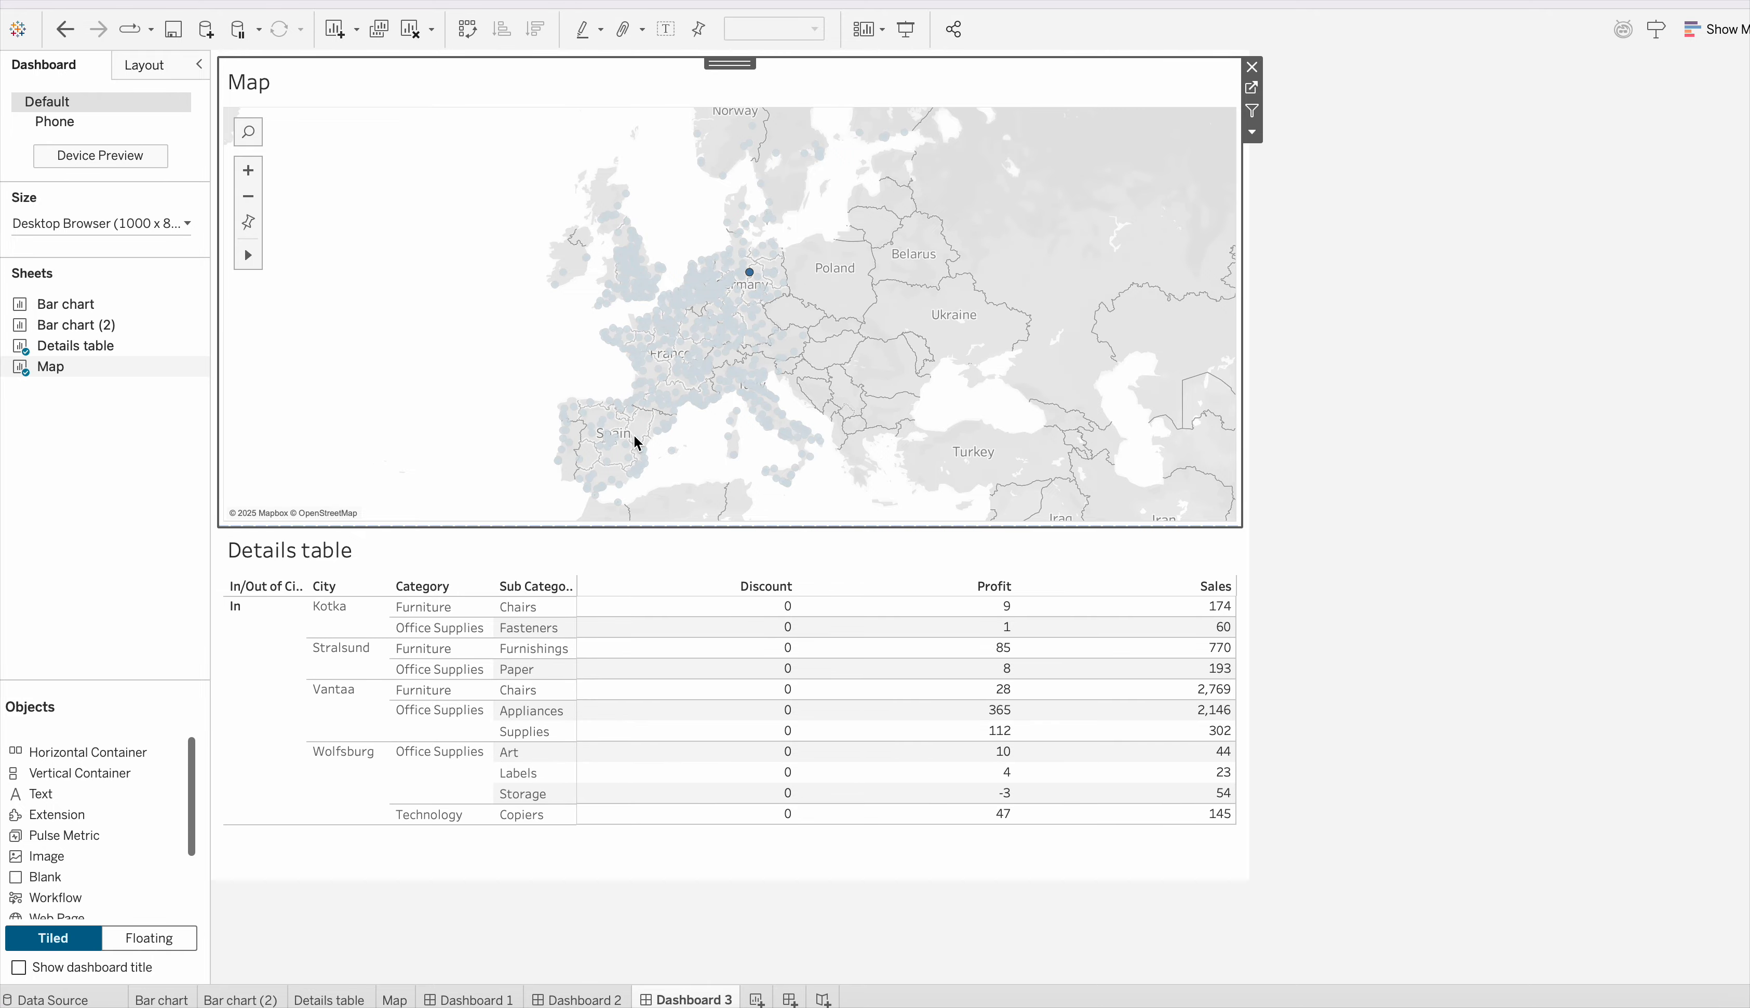
{"action": "left_click", "coordinate": [762, 324], "text": "ctrl"}
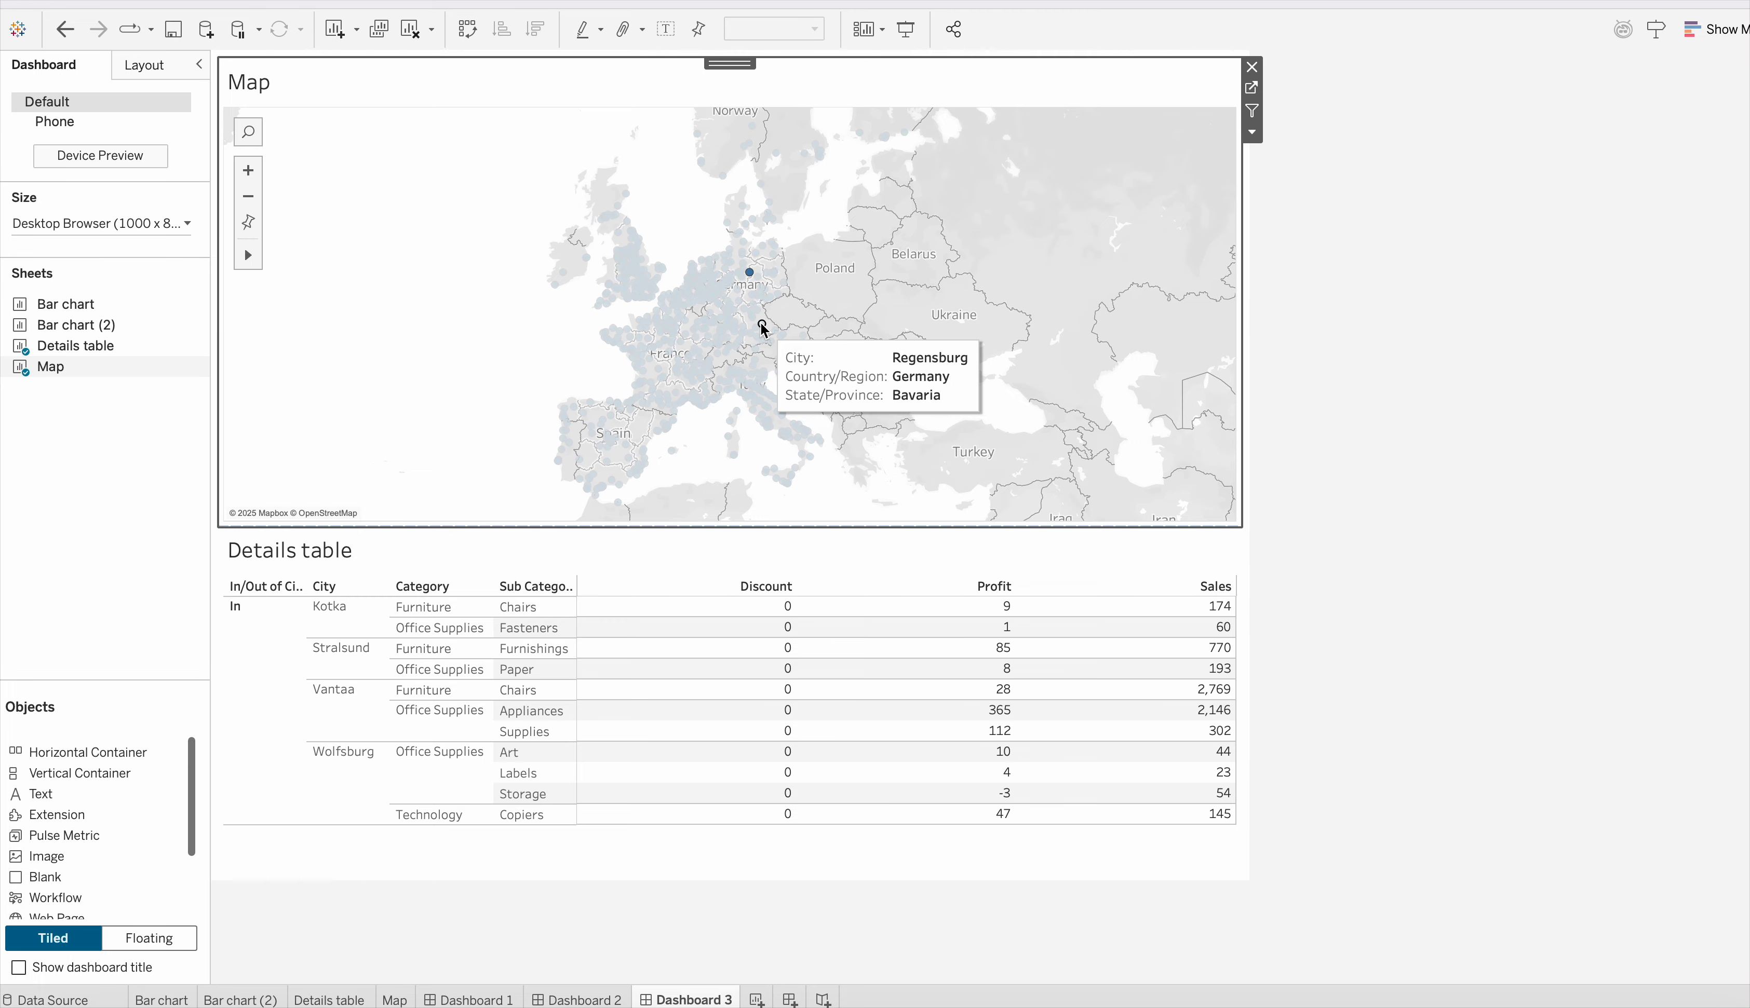
{"action": "left_click", "coordinate": [1114, 216]}
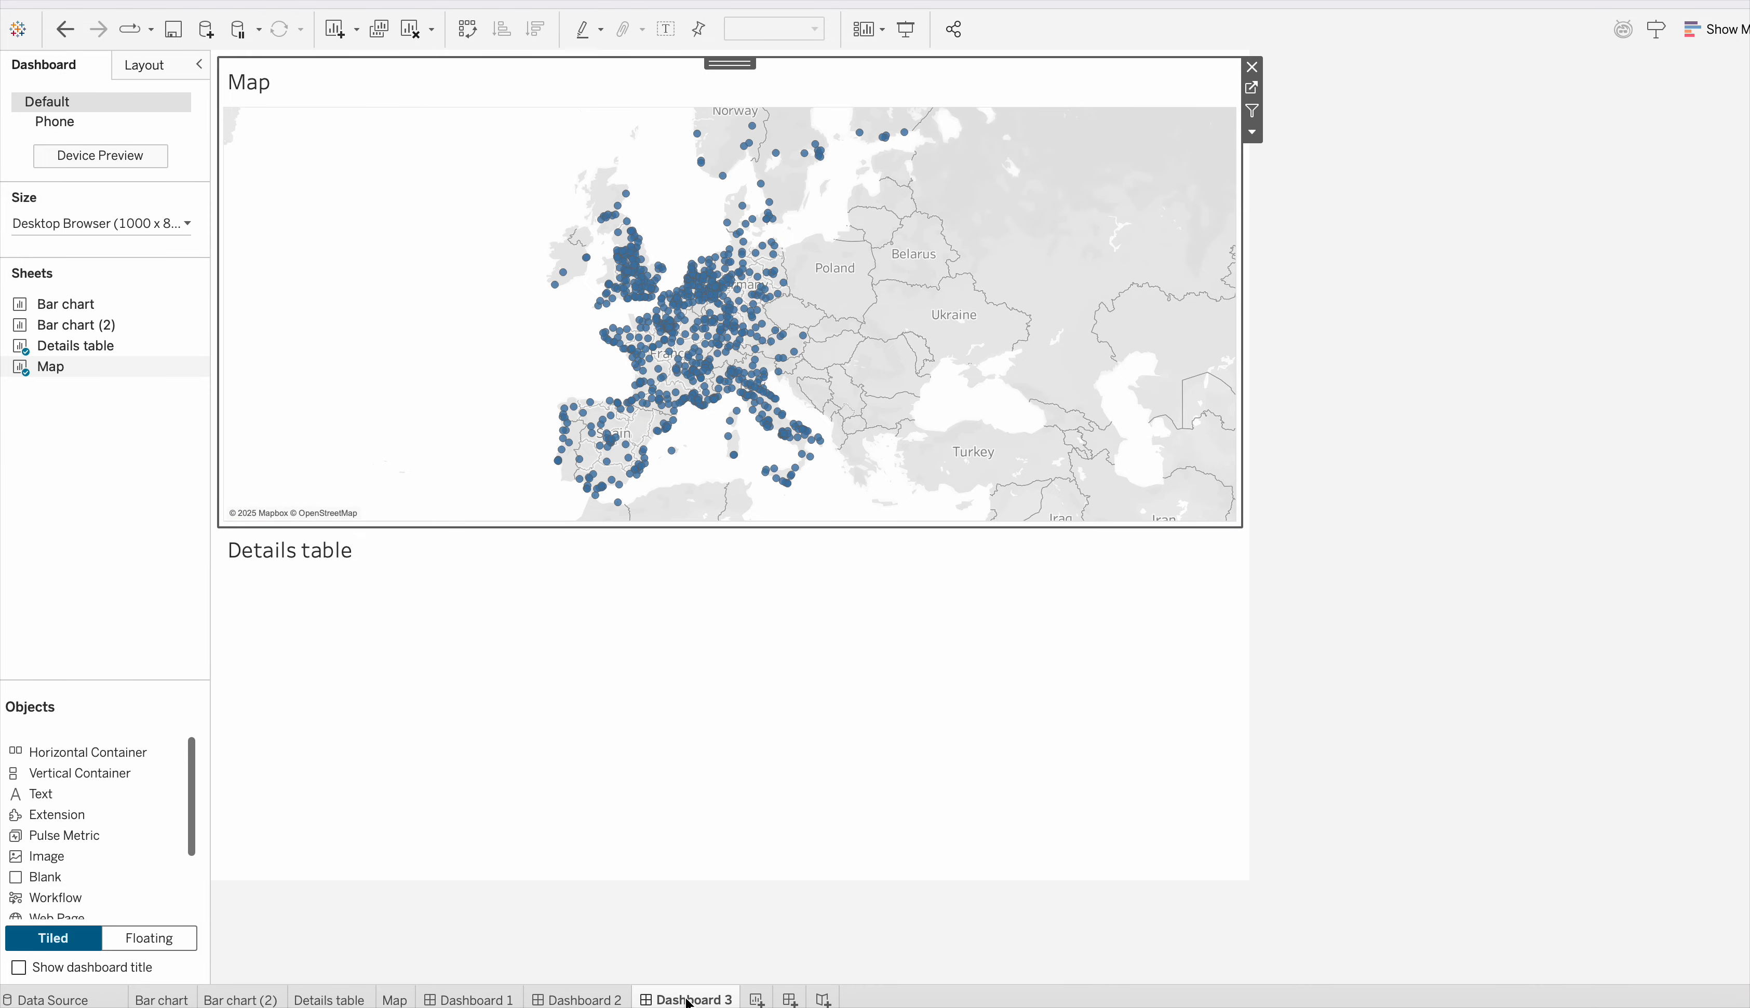
Step: Delete Dashboard 3 and the Map worksheet from the workbook
{"action": "right_click", "coordinate": [687, 1000]}
{"action": "left_click", "coordinate": [772, 778]}
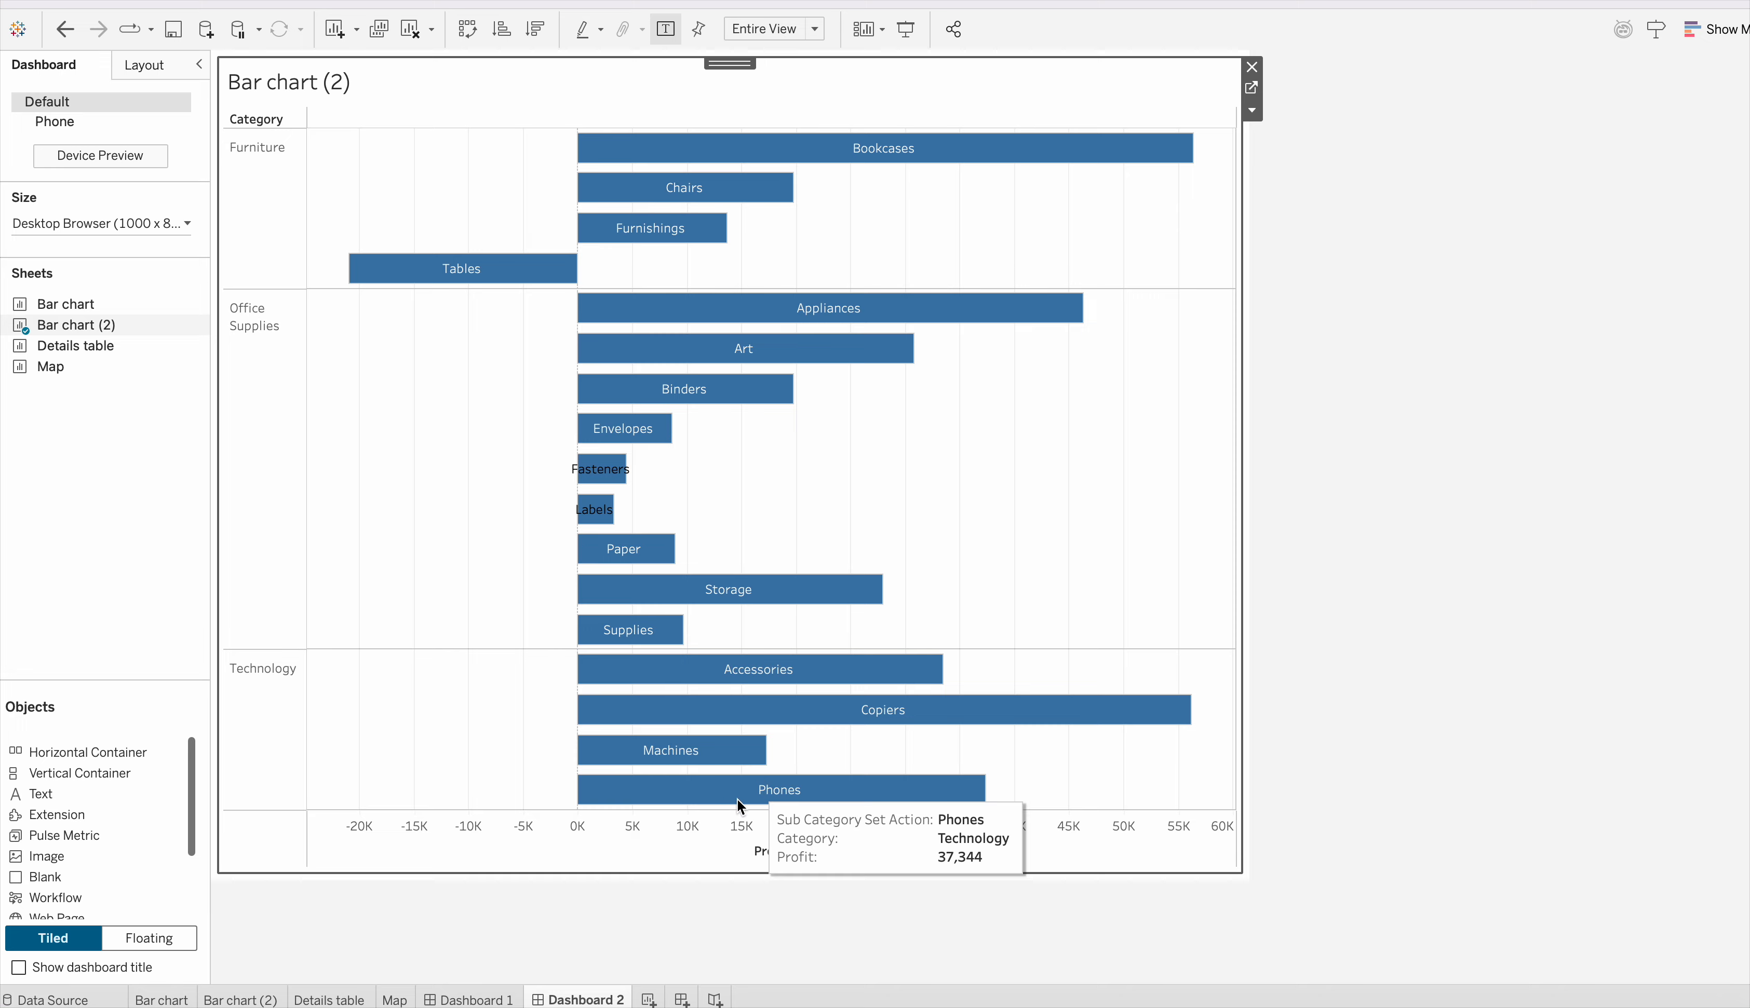
{"action": "left_click", "coordinate": [395, 997]}
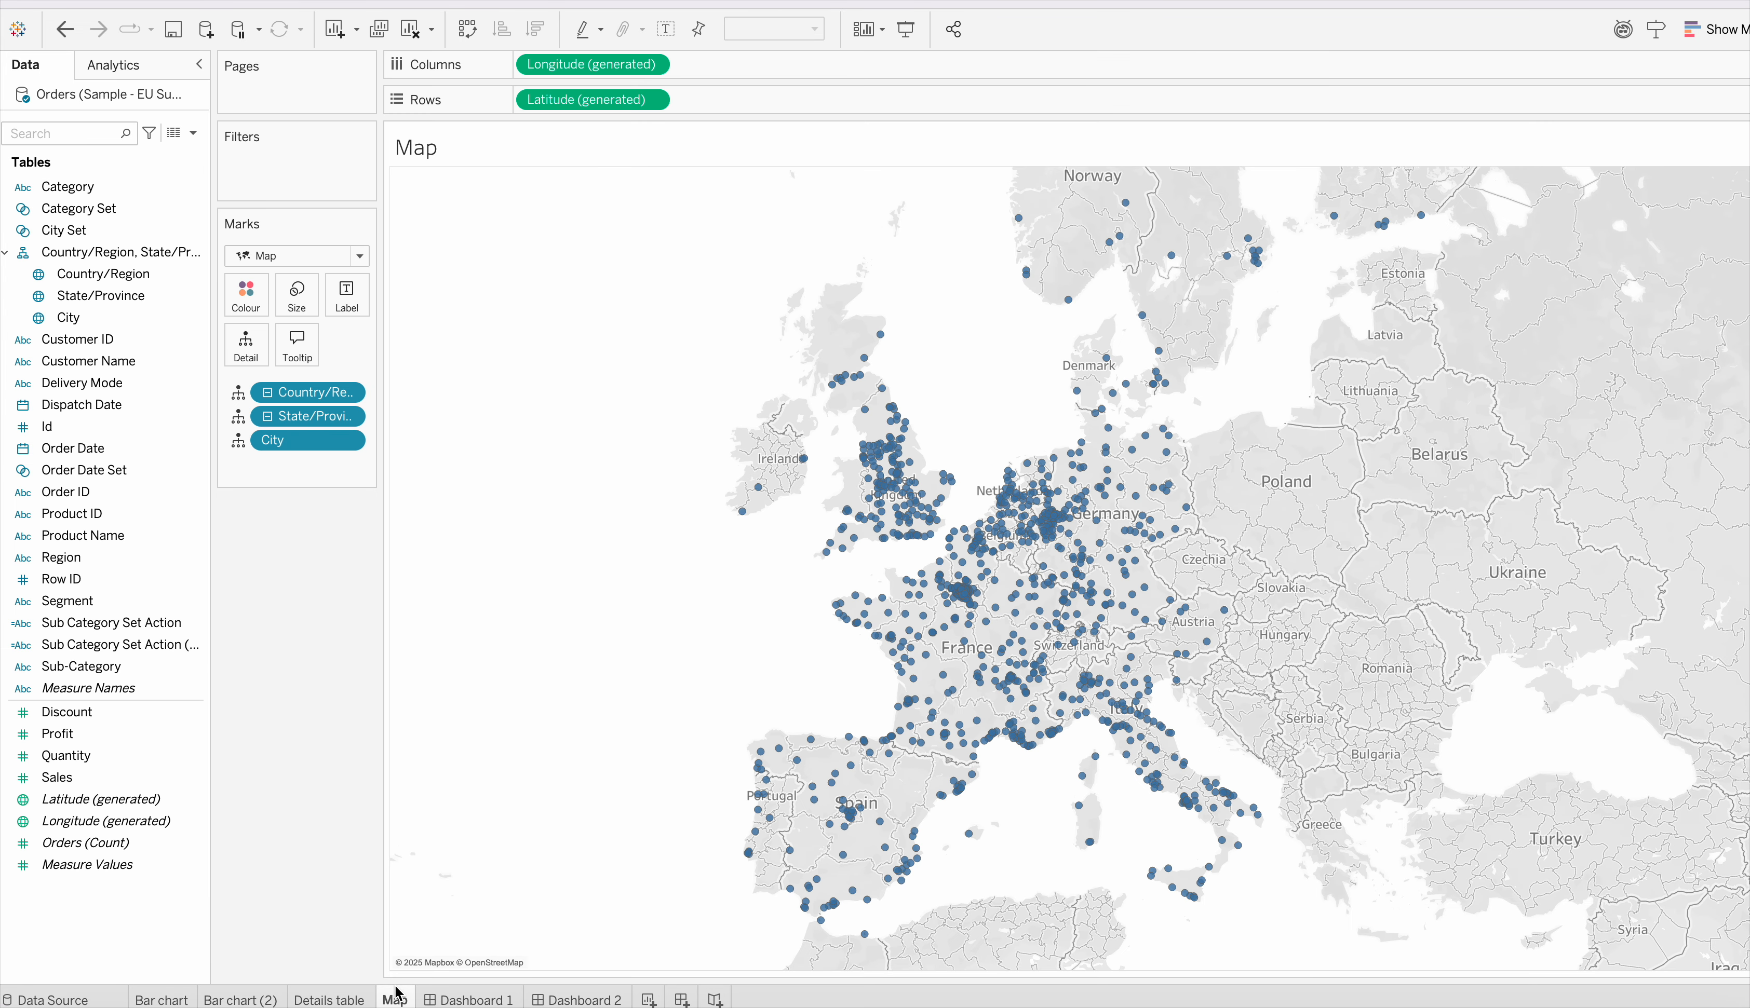
{"action": "right_click", "coordinate": [393, 1002]}
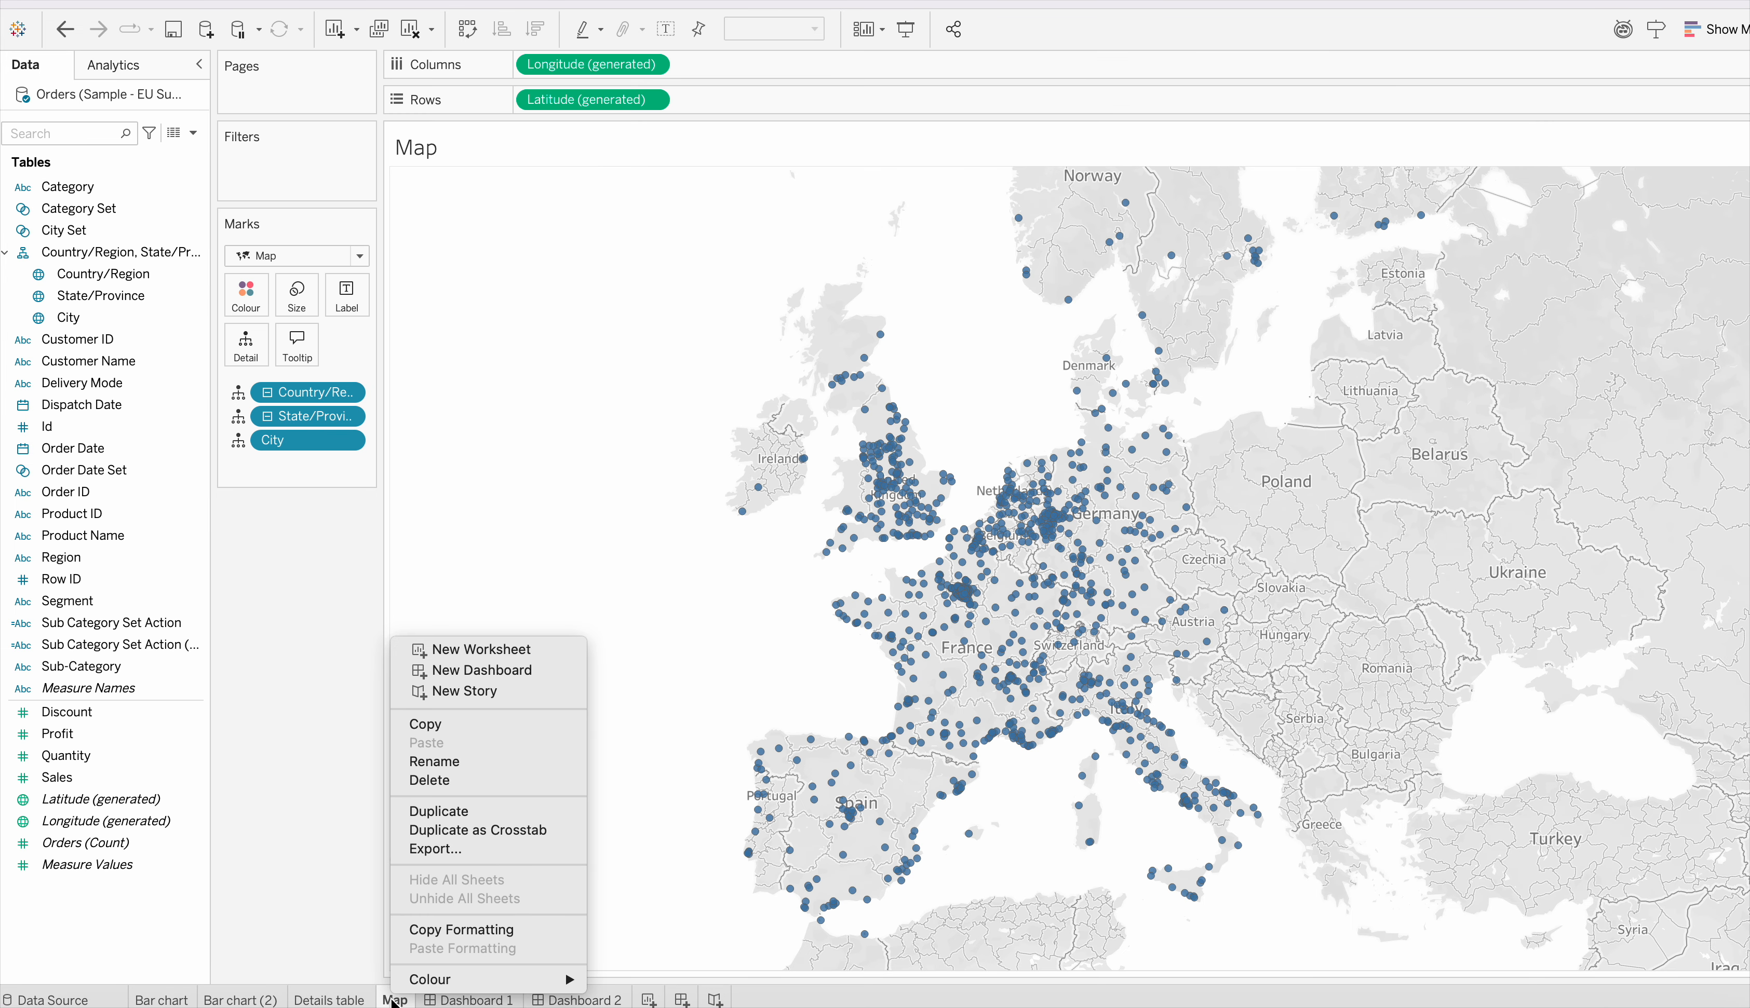
{"action": "left_click", "coordinate": [449, 782]}
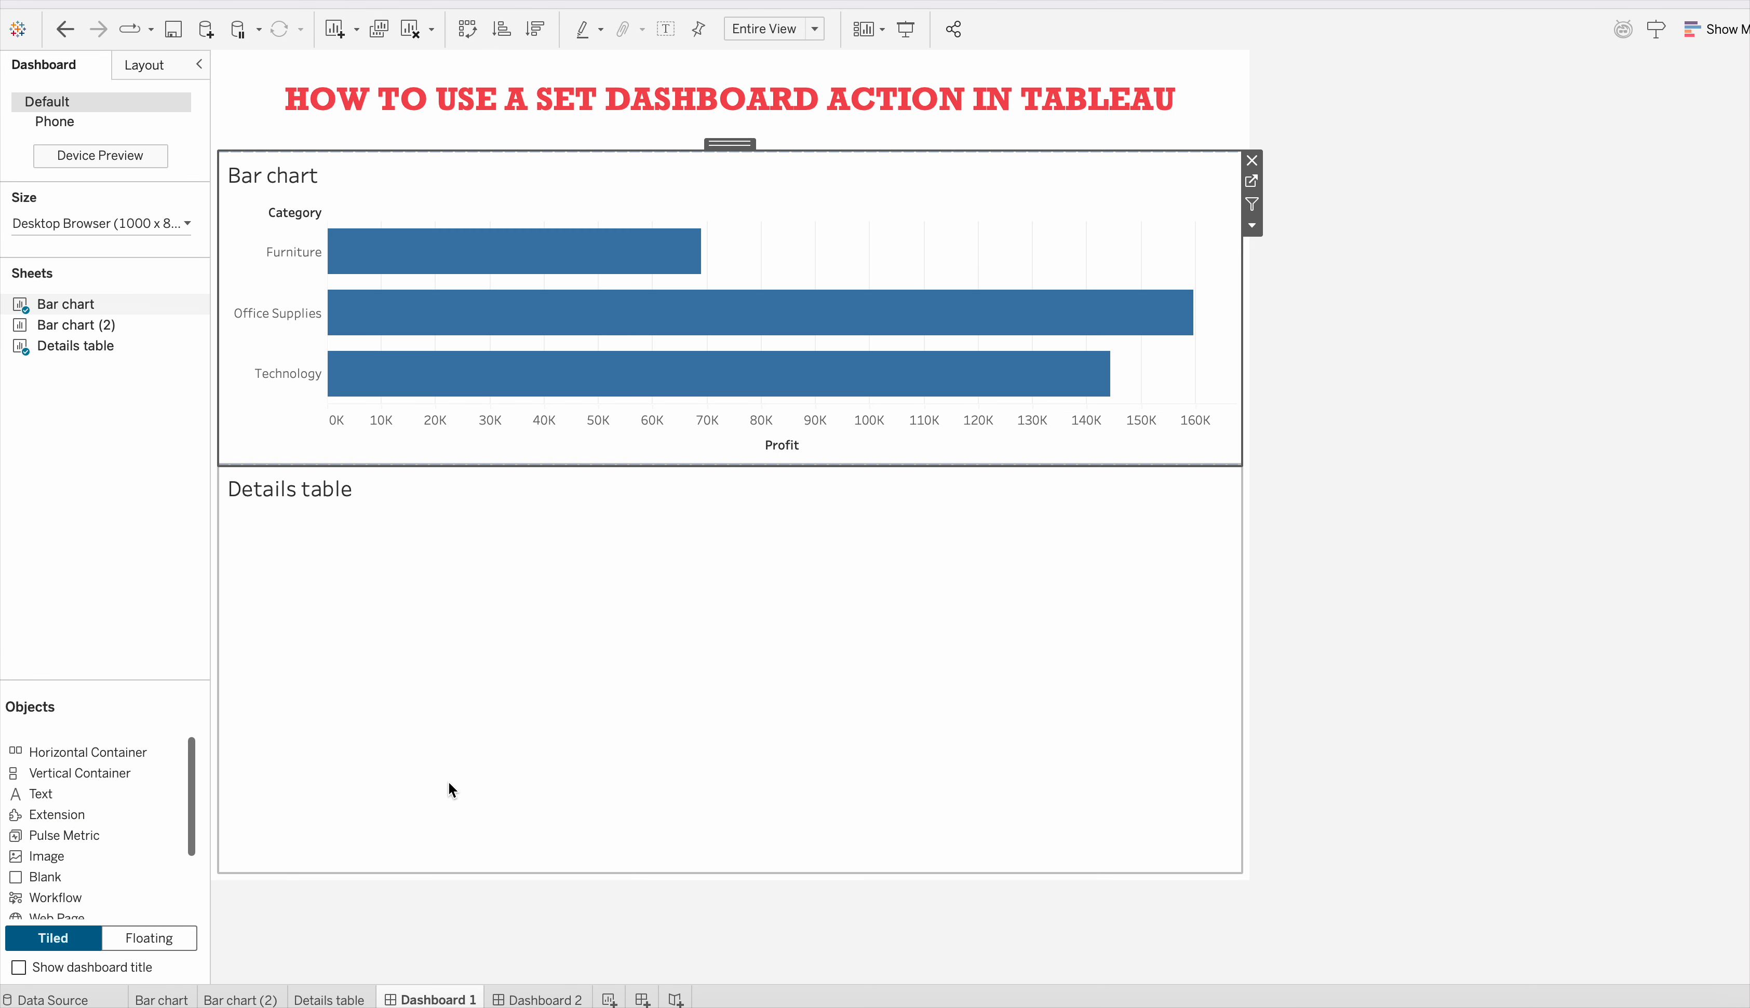
Step: Remove the City Set from the filters and the rows of the Details table worksheet
{"action": "left_click", "coordinate": [324, 1000]}
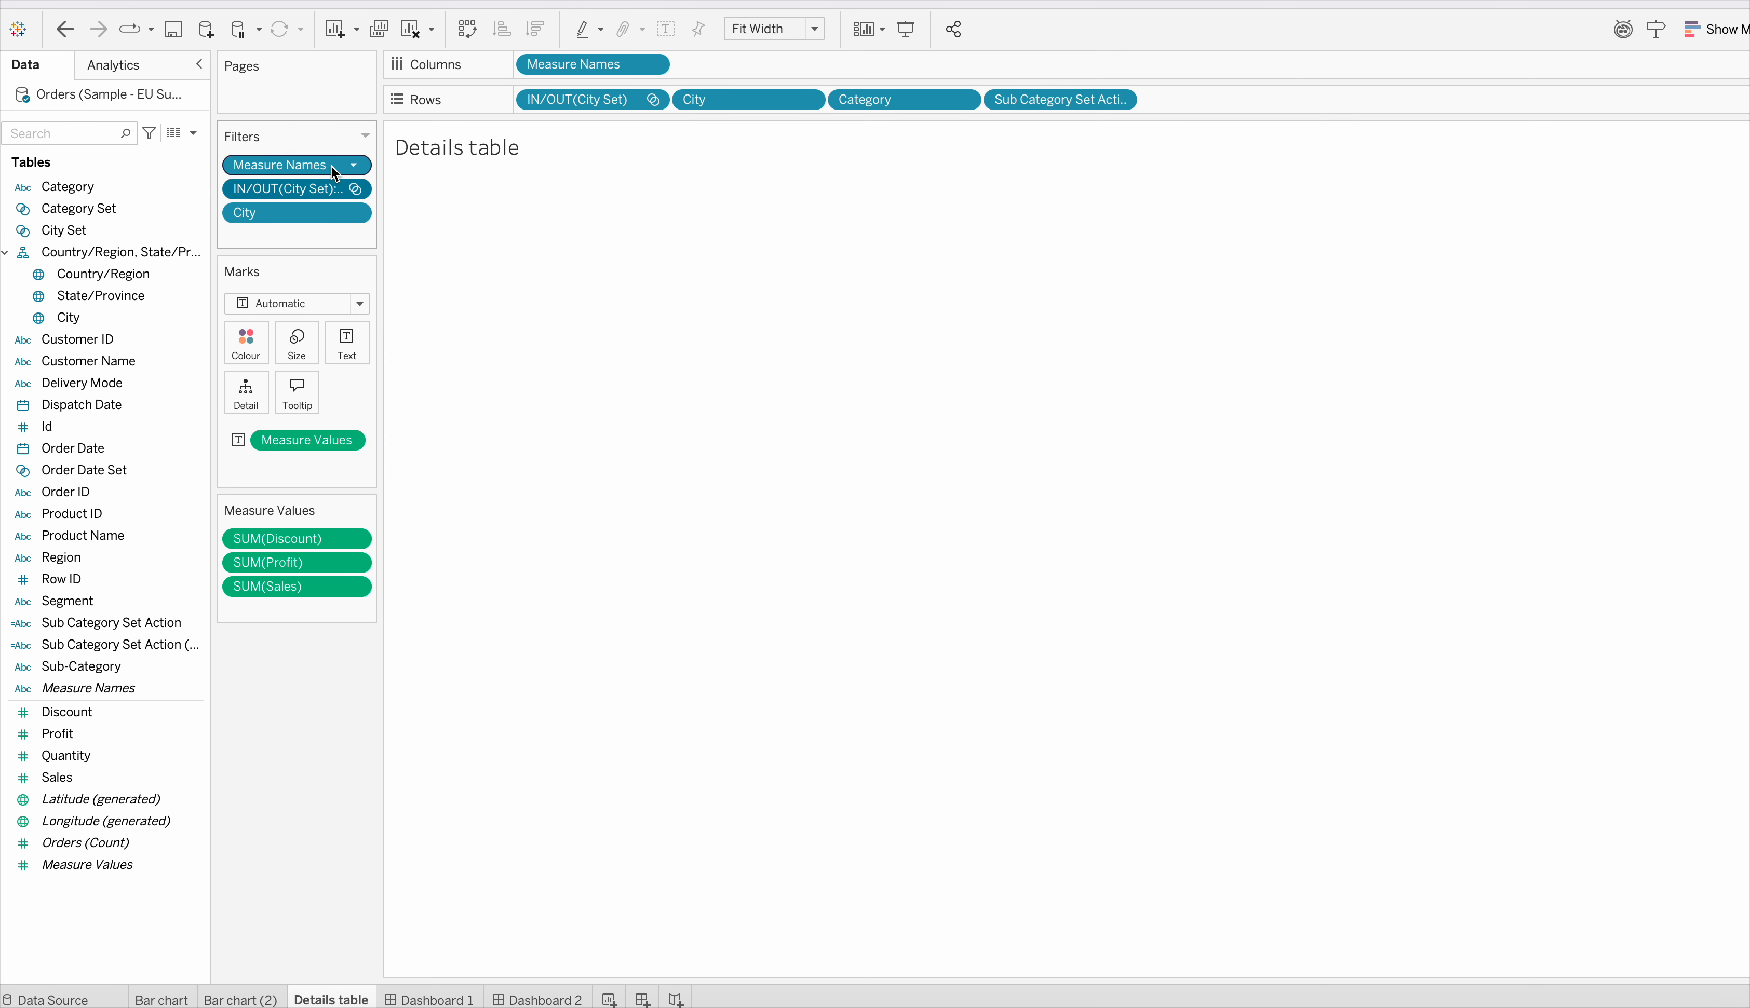
{"action": "left_click_drag", "start_coordinate": [309, 190], "coordinate": [303, 730]}
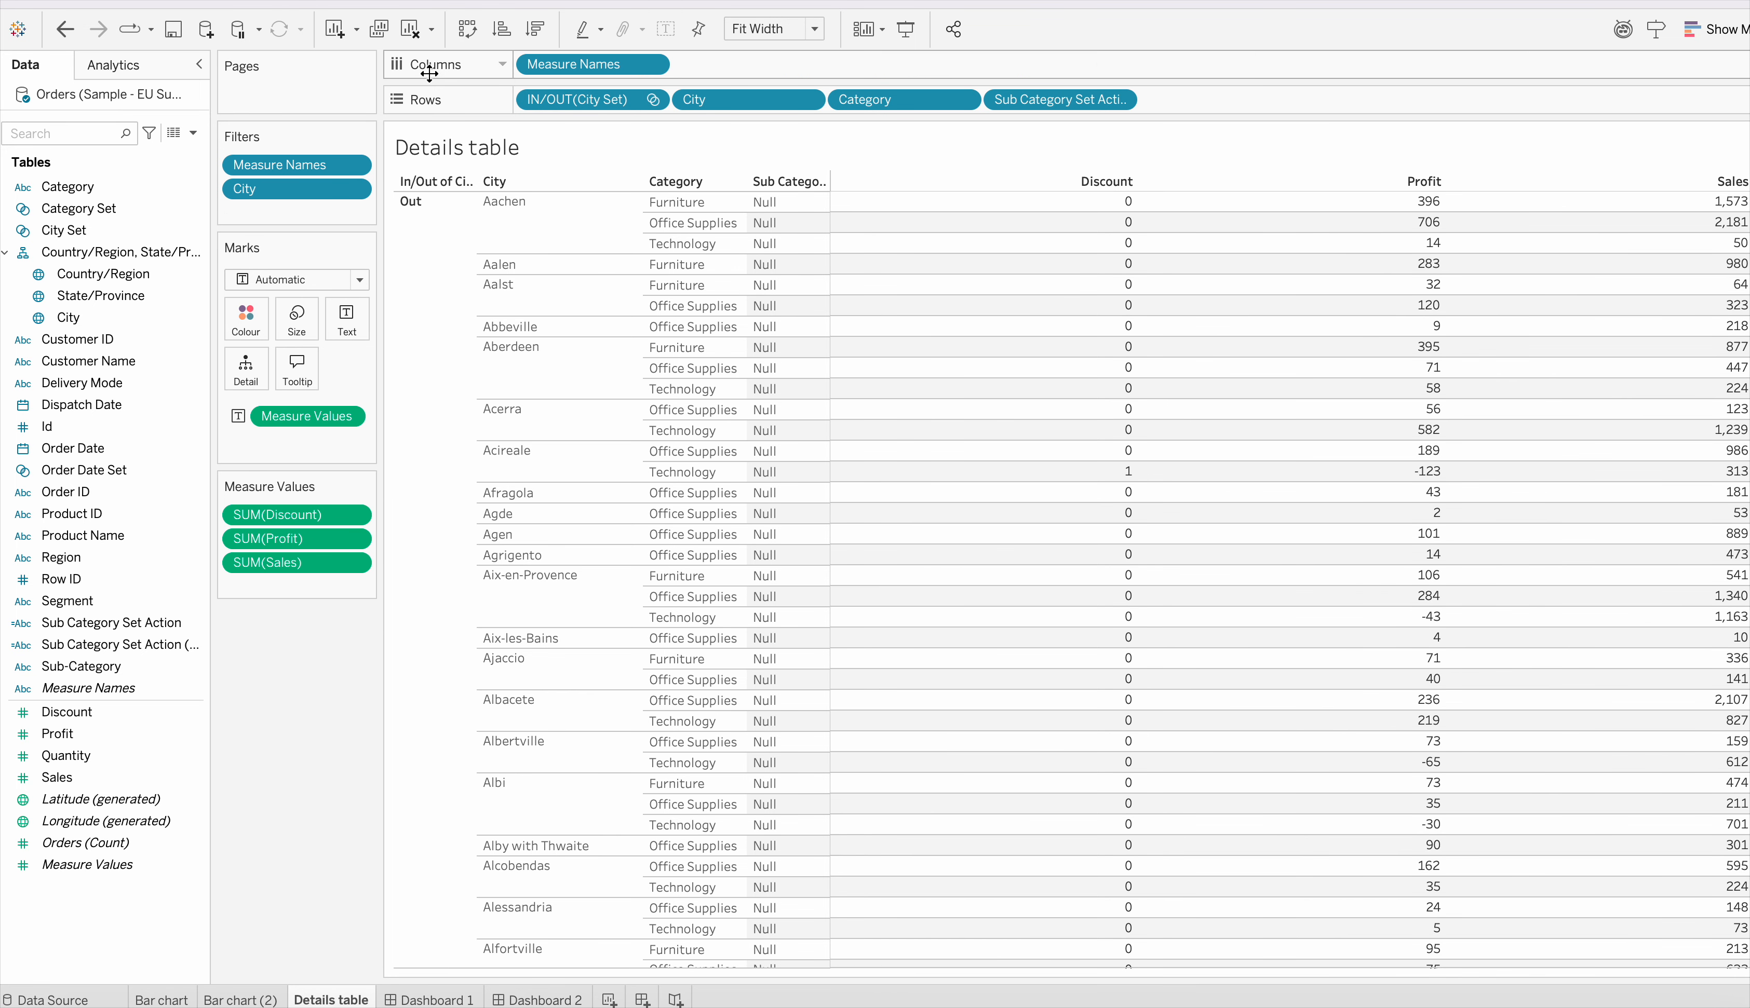
{"action": "left_click_drag", "start_coordinate": [595, 101], "coordinate": [272, 748]}
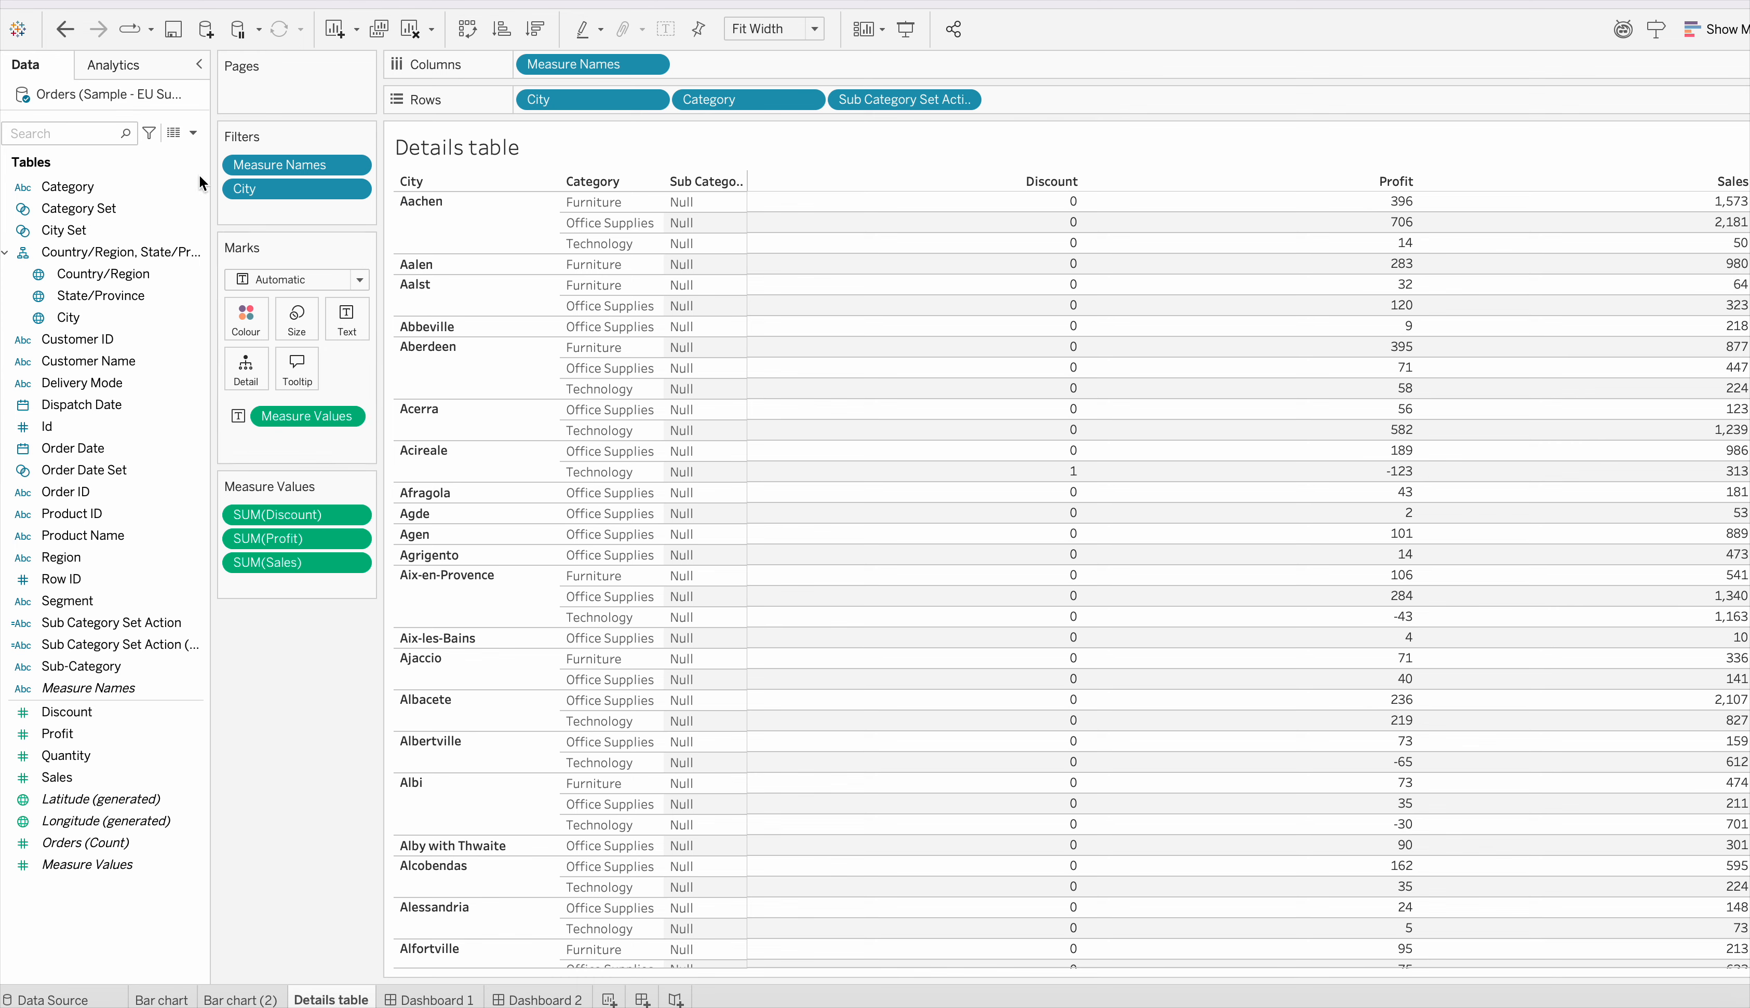
Step: Delete the City Set field from the data source and remove the invalid Sub Category Set Action field from the Details table rows
{"action": "left_click", "coordinate": [184, 212]}
{"action": "left_click", "coordinate": [186, 231]}
{"action": "right_click", "coordinate": [195, 232]}
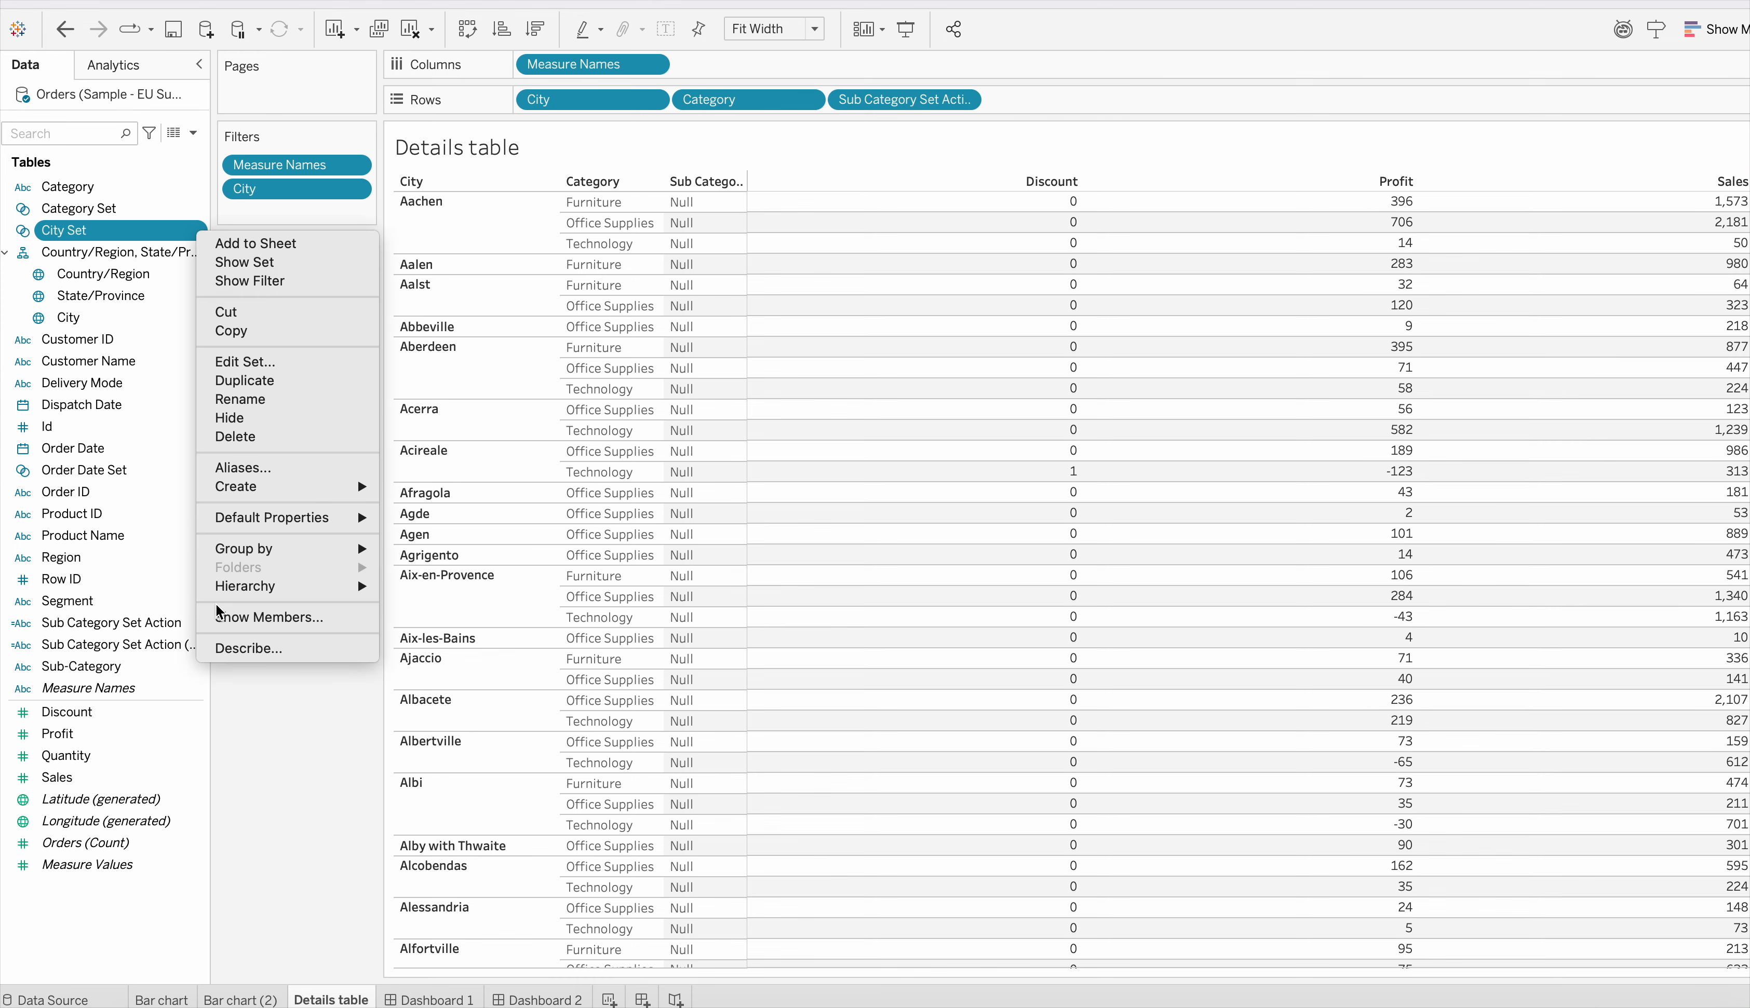
{"action": "mouse_move", "coordinate": [275, 486]}
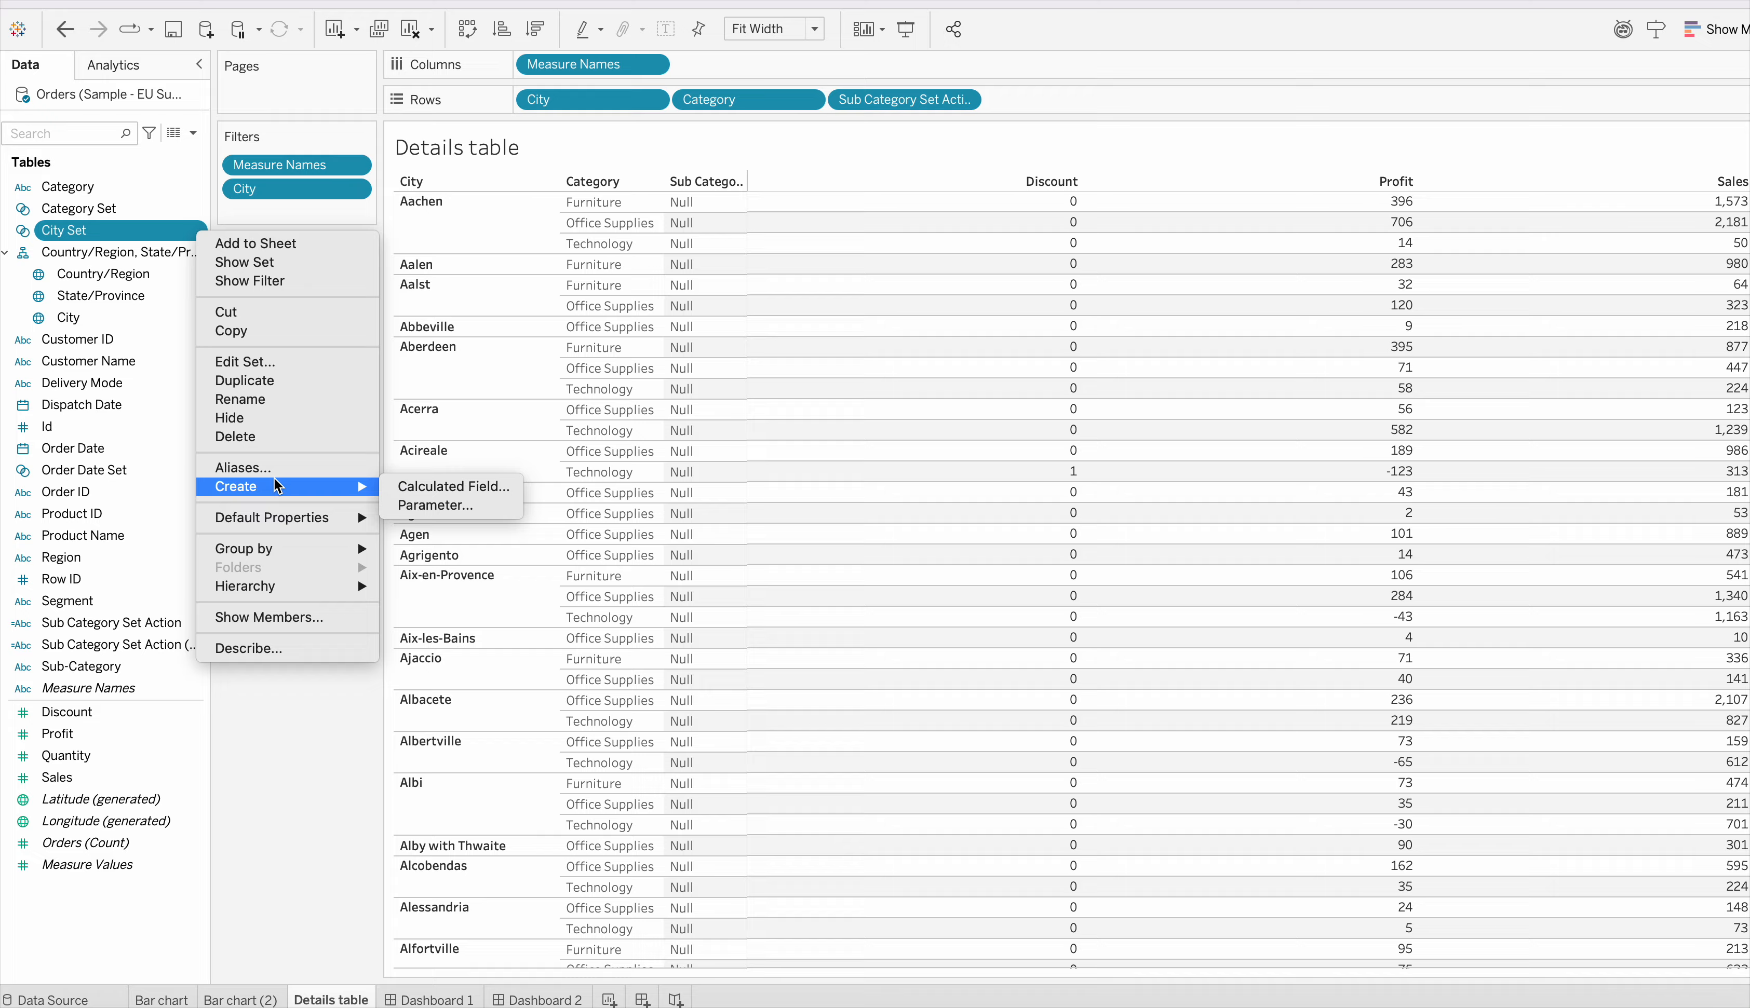
{"action": "left_click", "coordinate": [253, 436]}
{"action": "left_click", "coordinate": [1005, 514]}
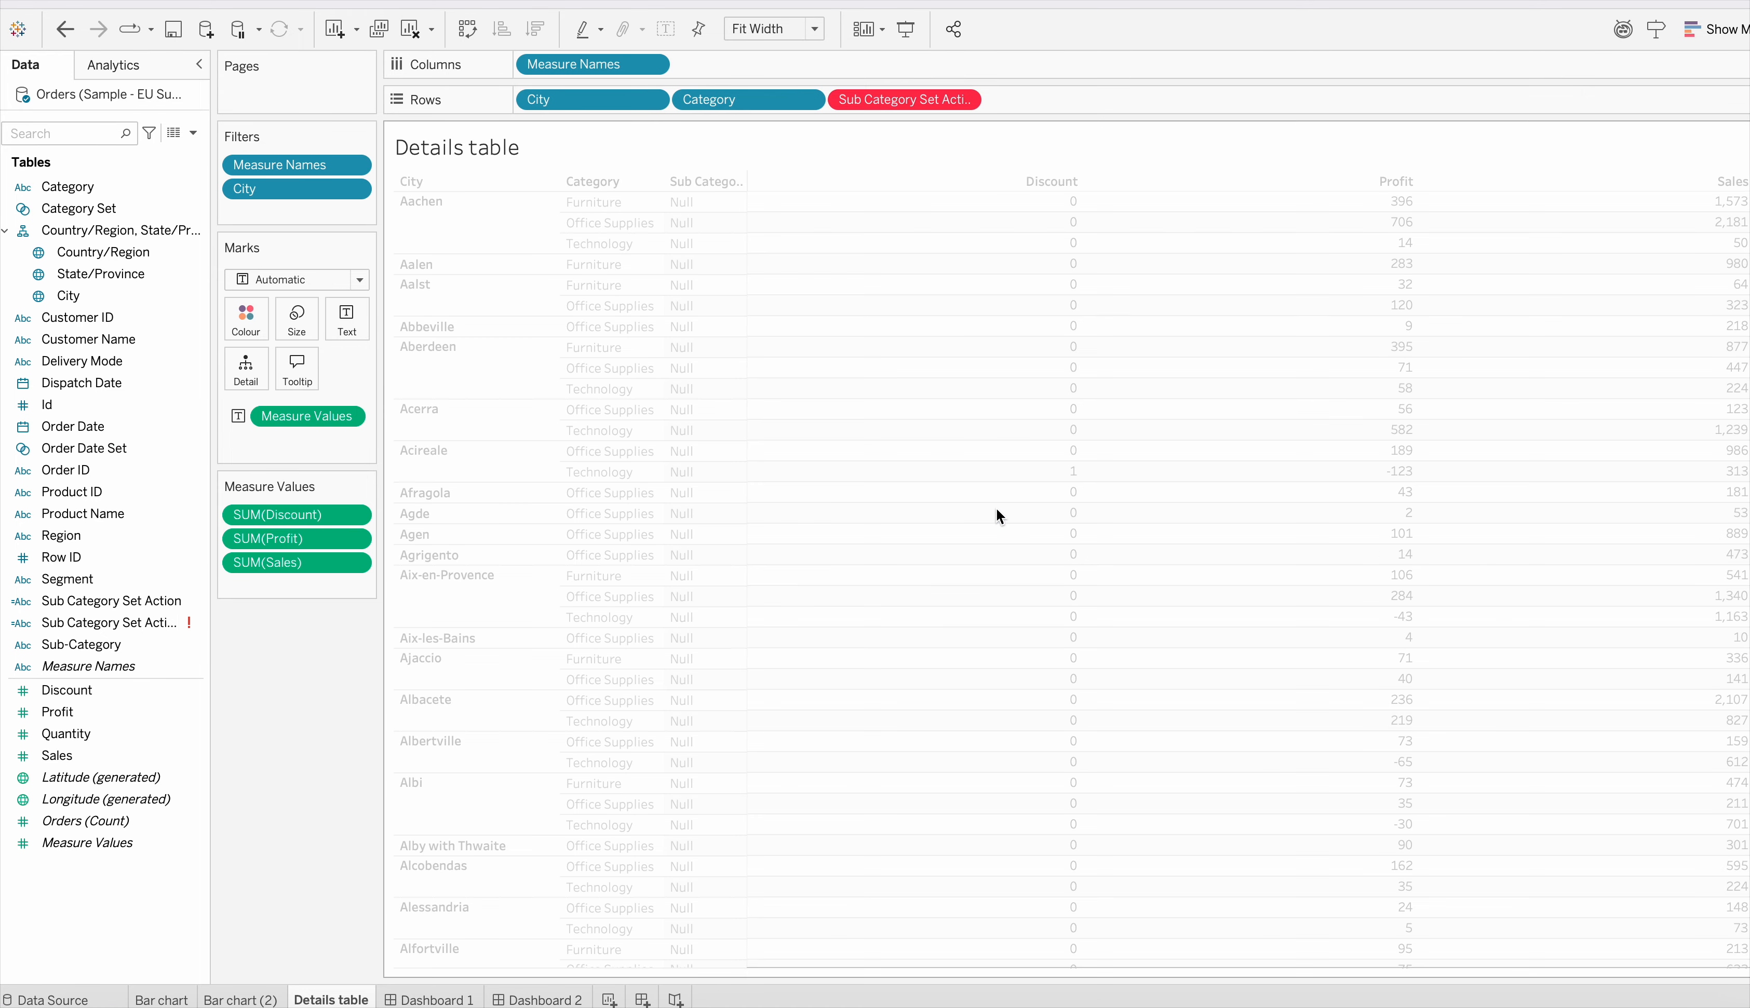
{"action": "left_click_drag", "start_coordinate": [935, 97], "coordinate": [352, 656]}
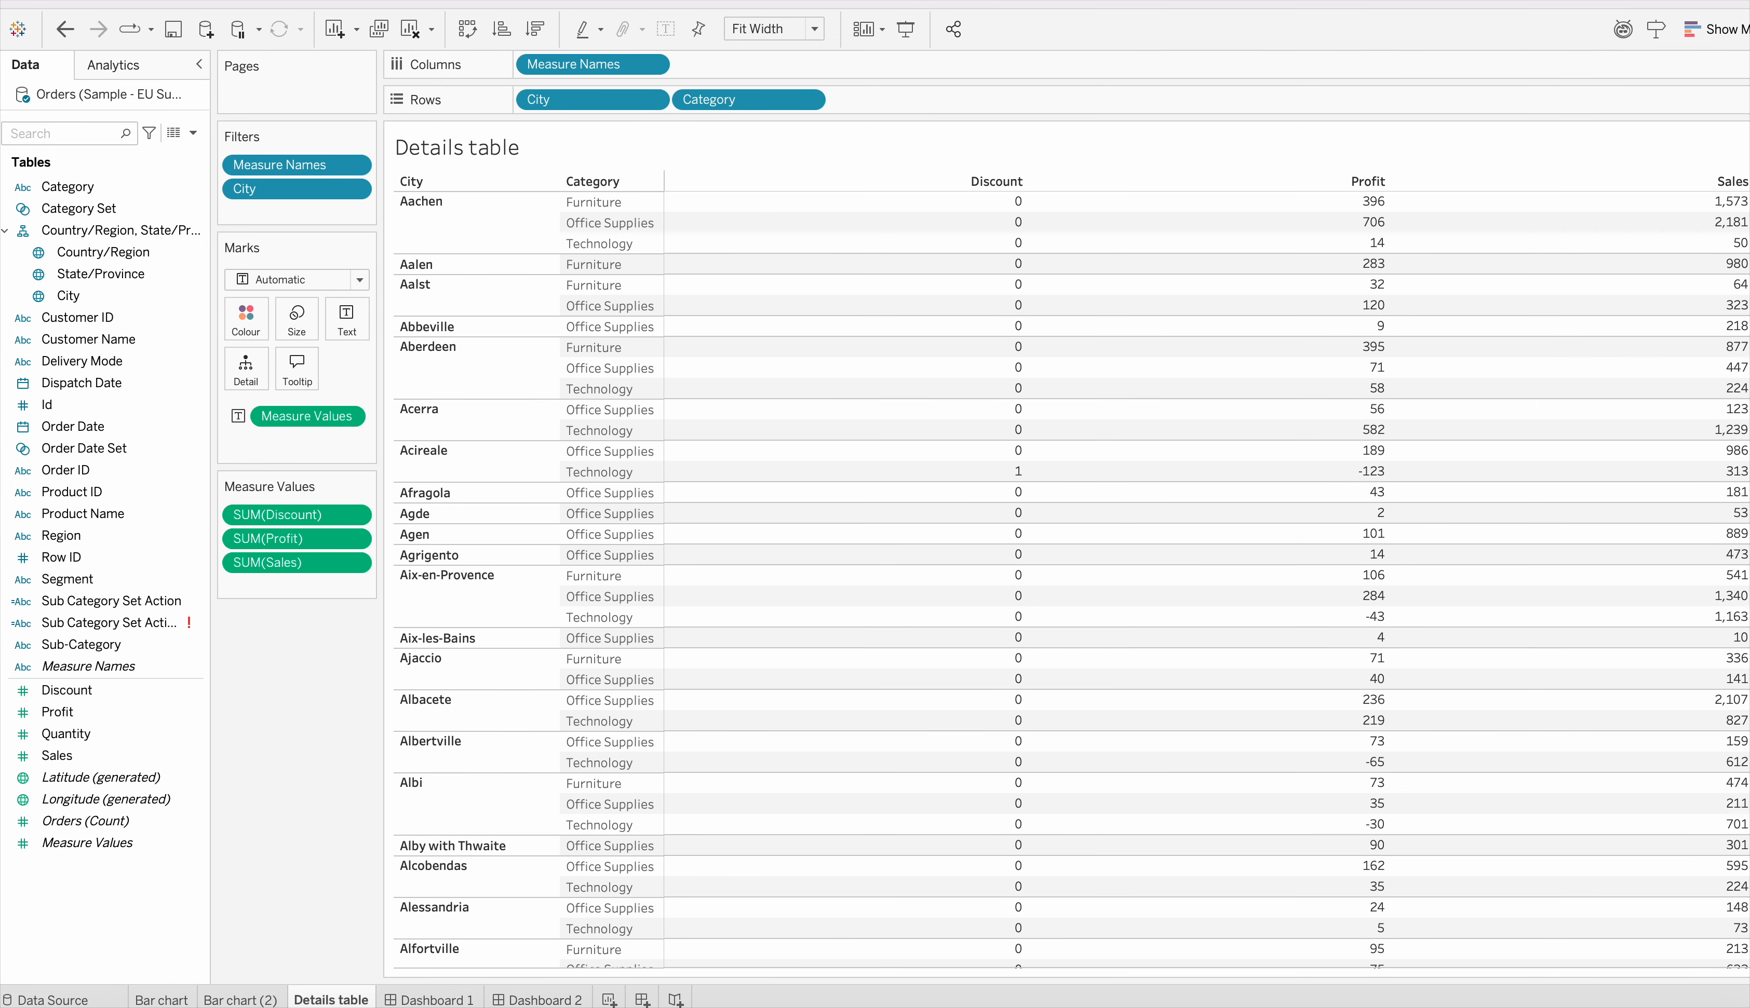
Step: Add a new worksheet to the workbook and name it map
{"action": "left_click", "coordinate": [609, 999]}
{"action": "double_click", "coordinate": [625, 1000]}
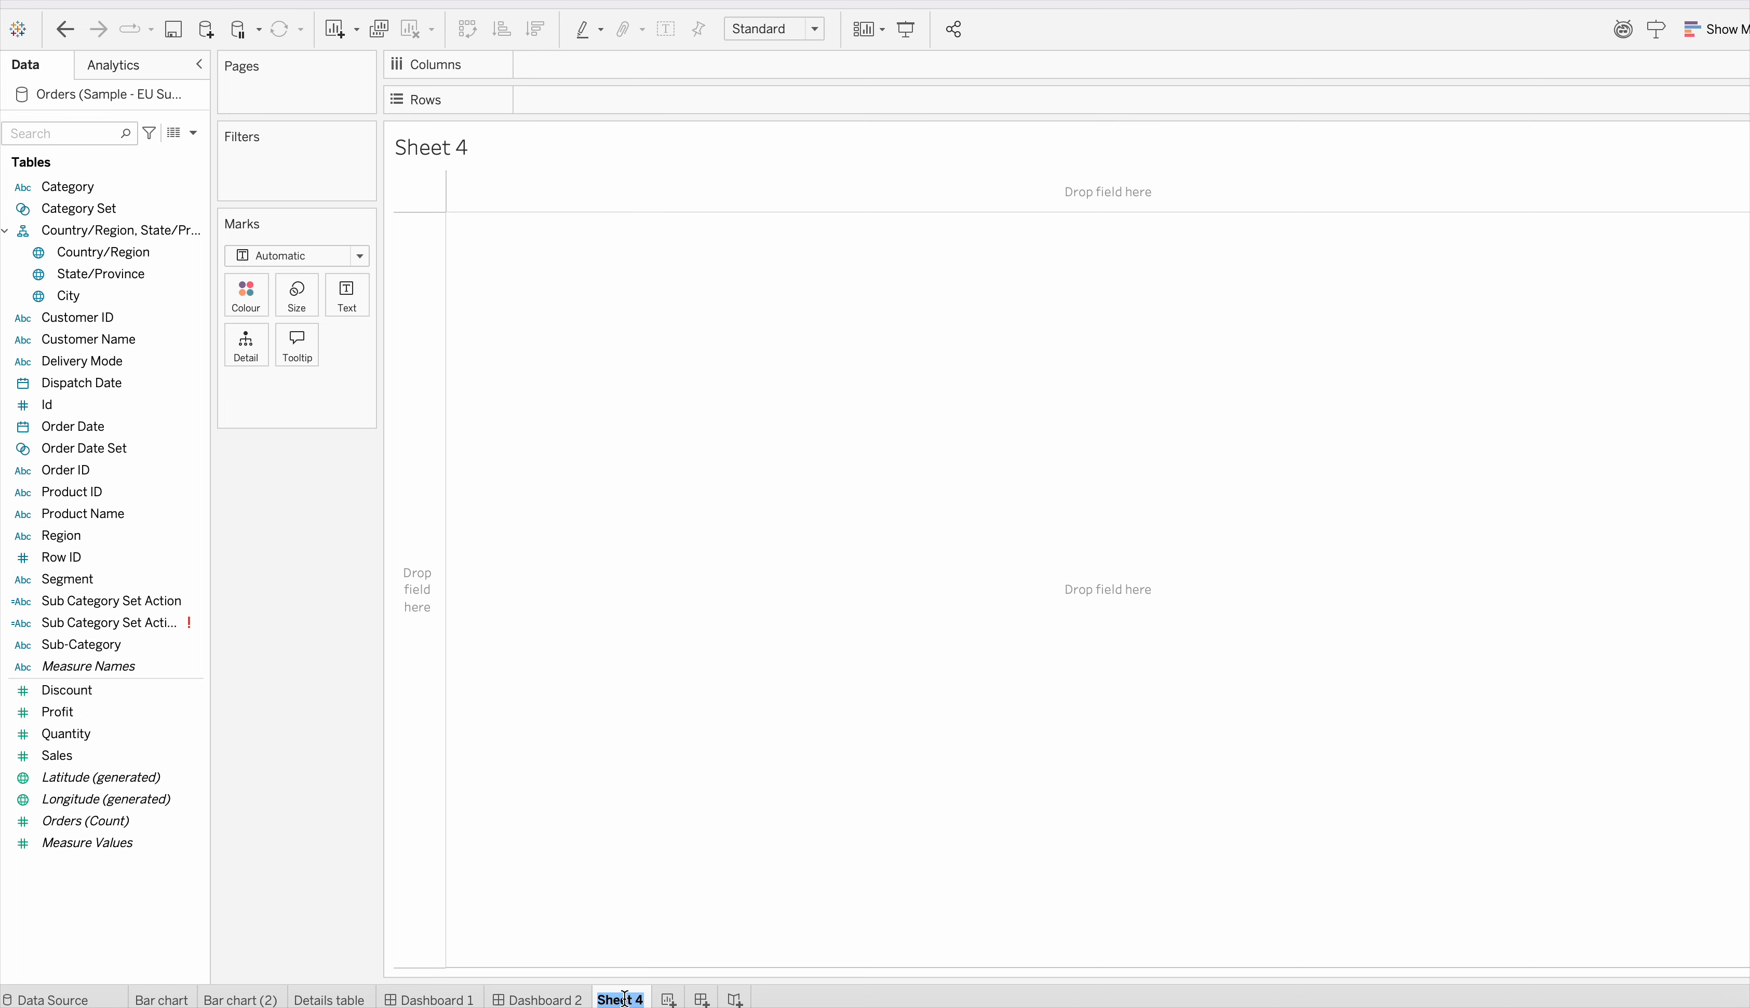
{"action": "type", "text": "map"}
{"action": "key", "text": "Return"}
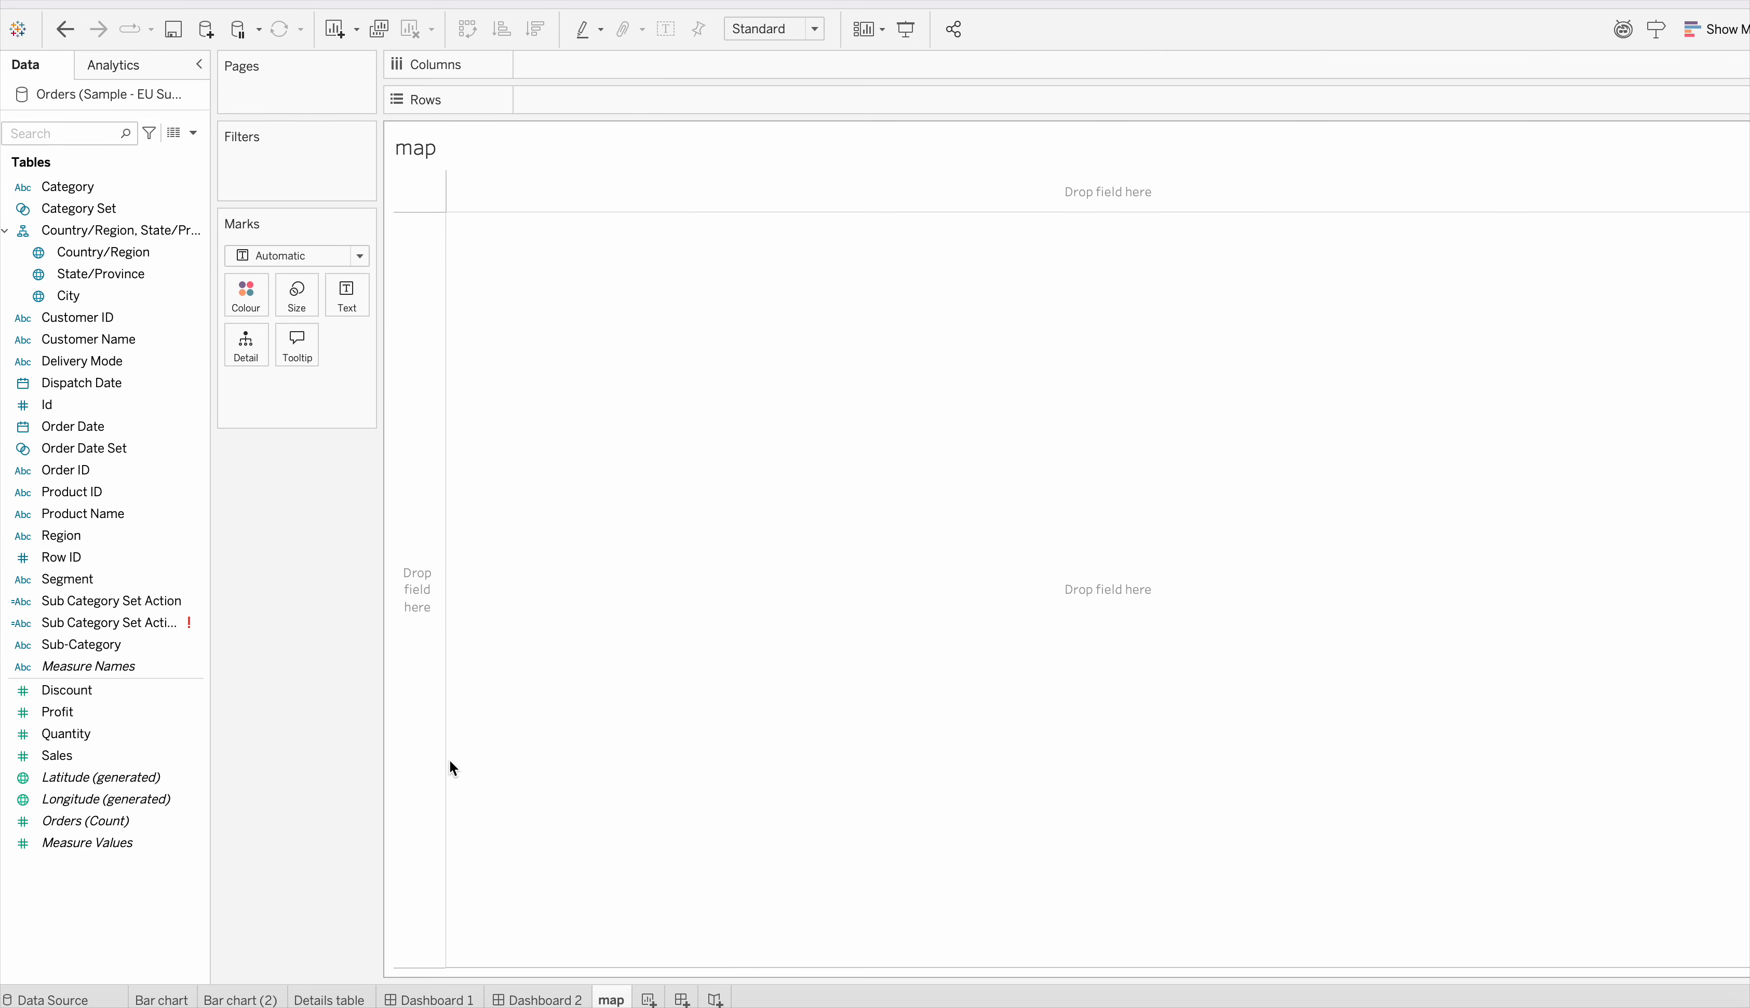
Step: Build a symbol map from the generated Latitude and Longitude fields, with City as both the detail and the label
{"action": "left_click", "coordinate": [109, 788], "text": "ctrl"}
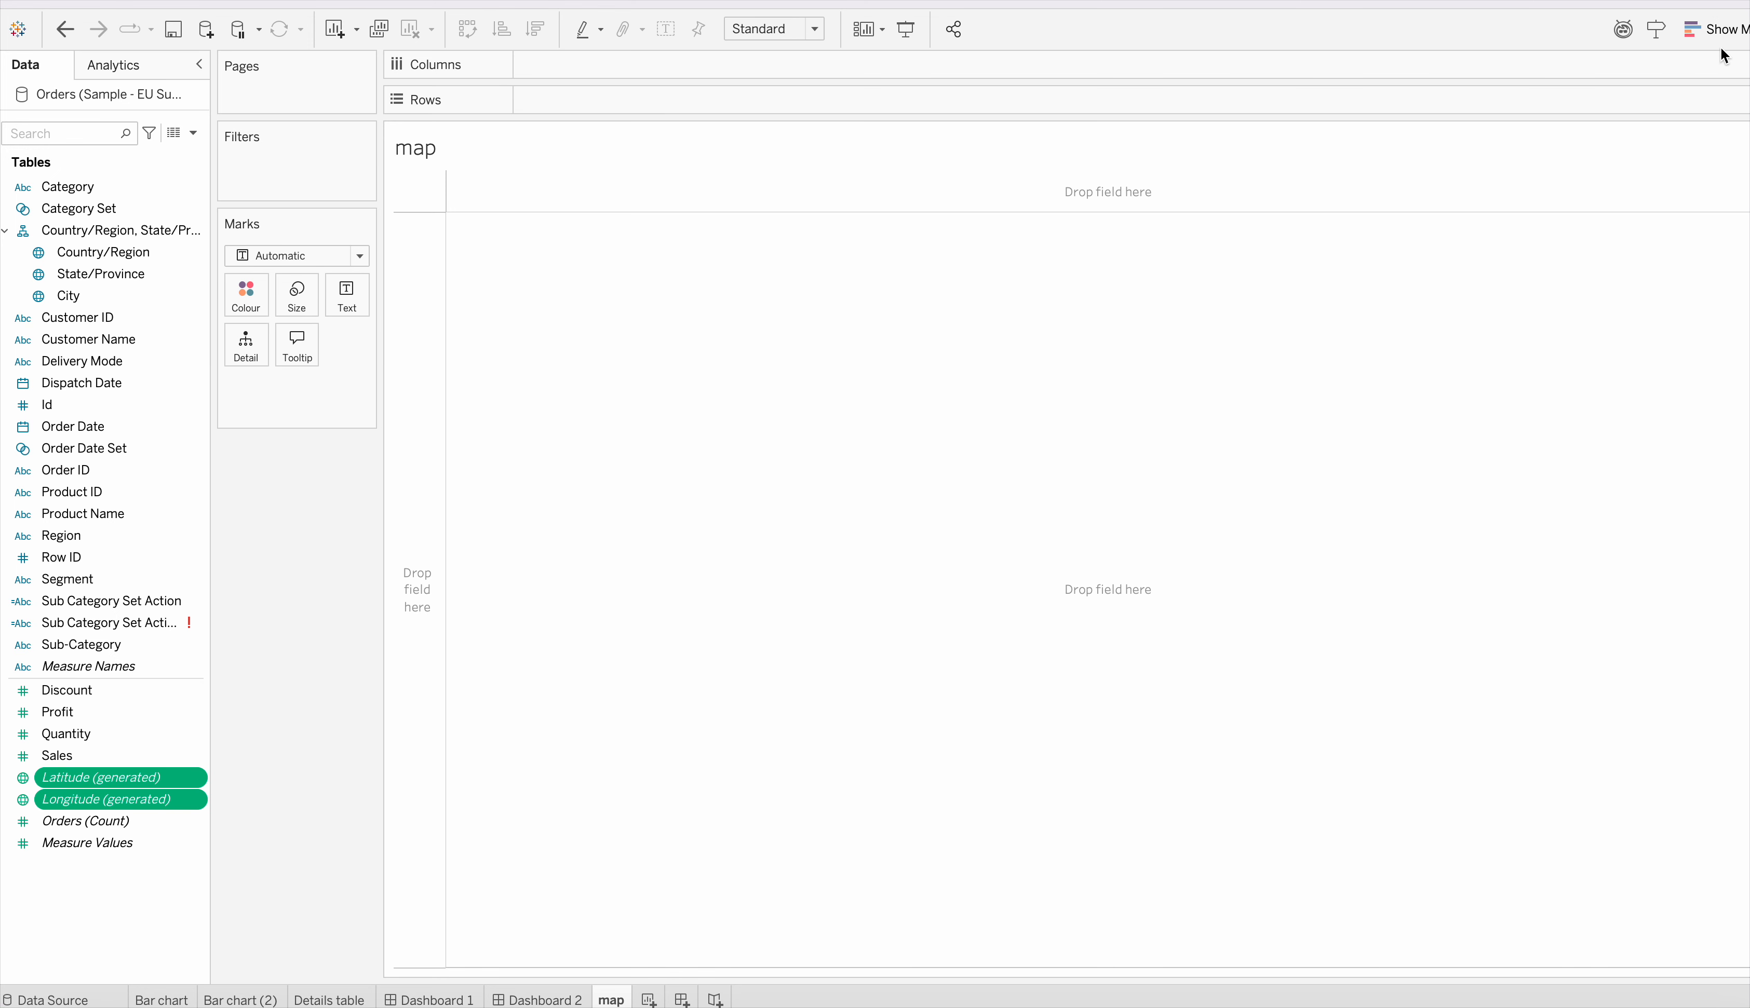
{"action": "left_click", "coordinate": [1711, 28]}
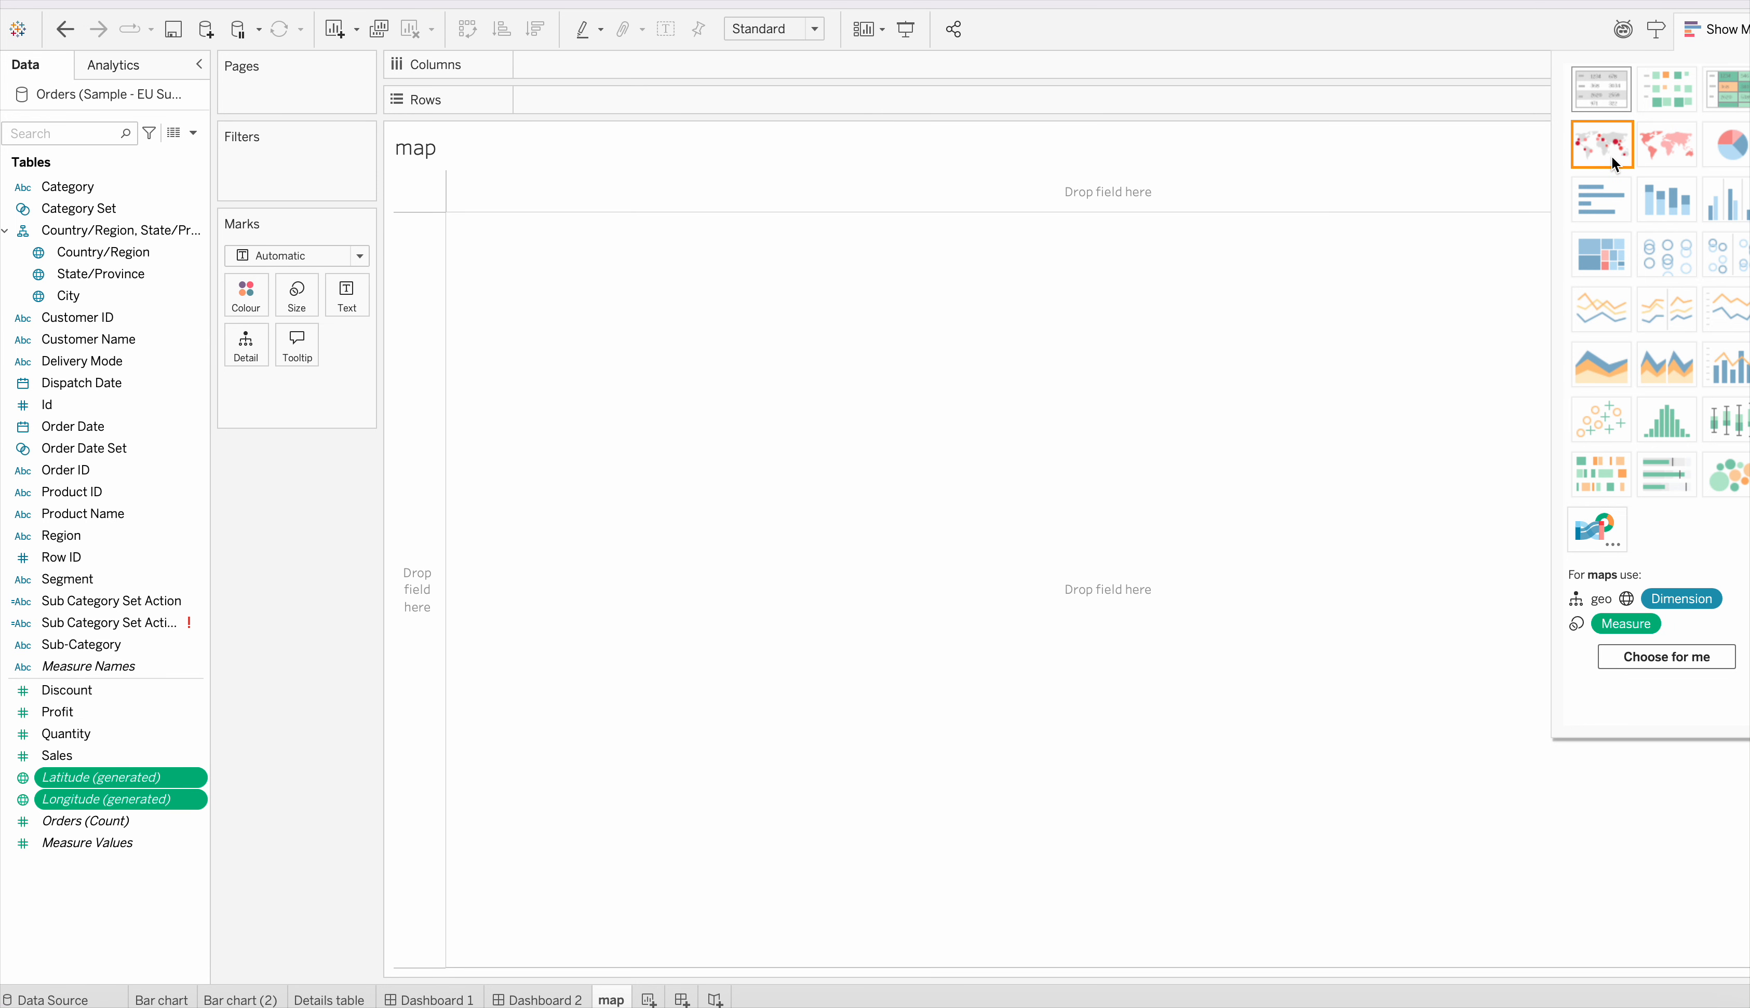
{"action": "left_click", "coordinate": [1612, 159]}
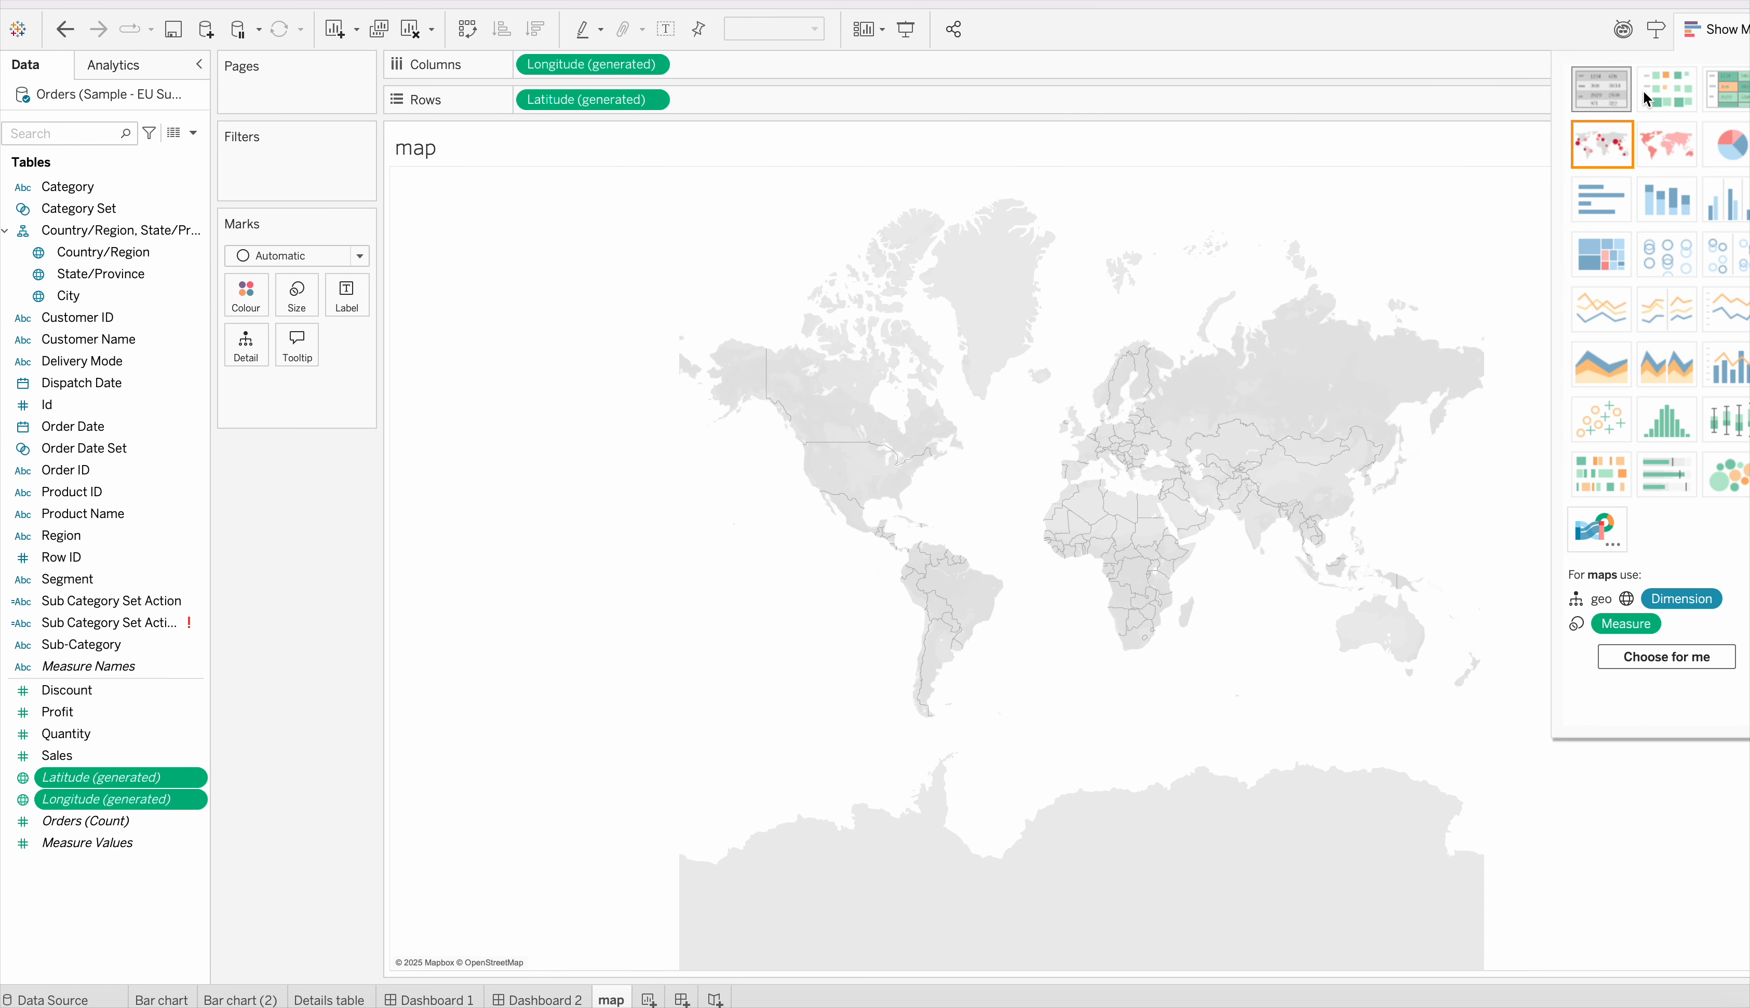
{"action": "left_click", "coordinate": [1725, 31]}
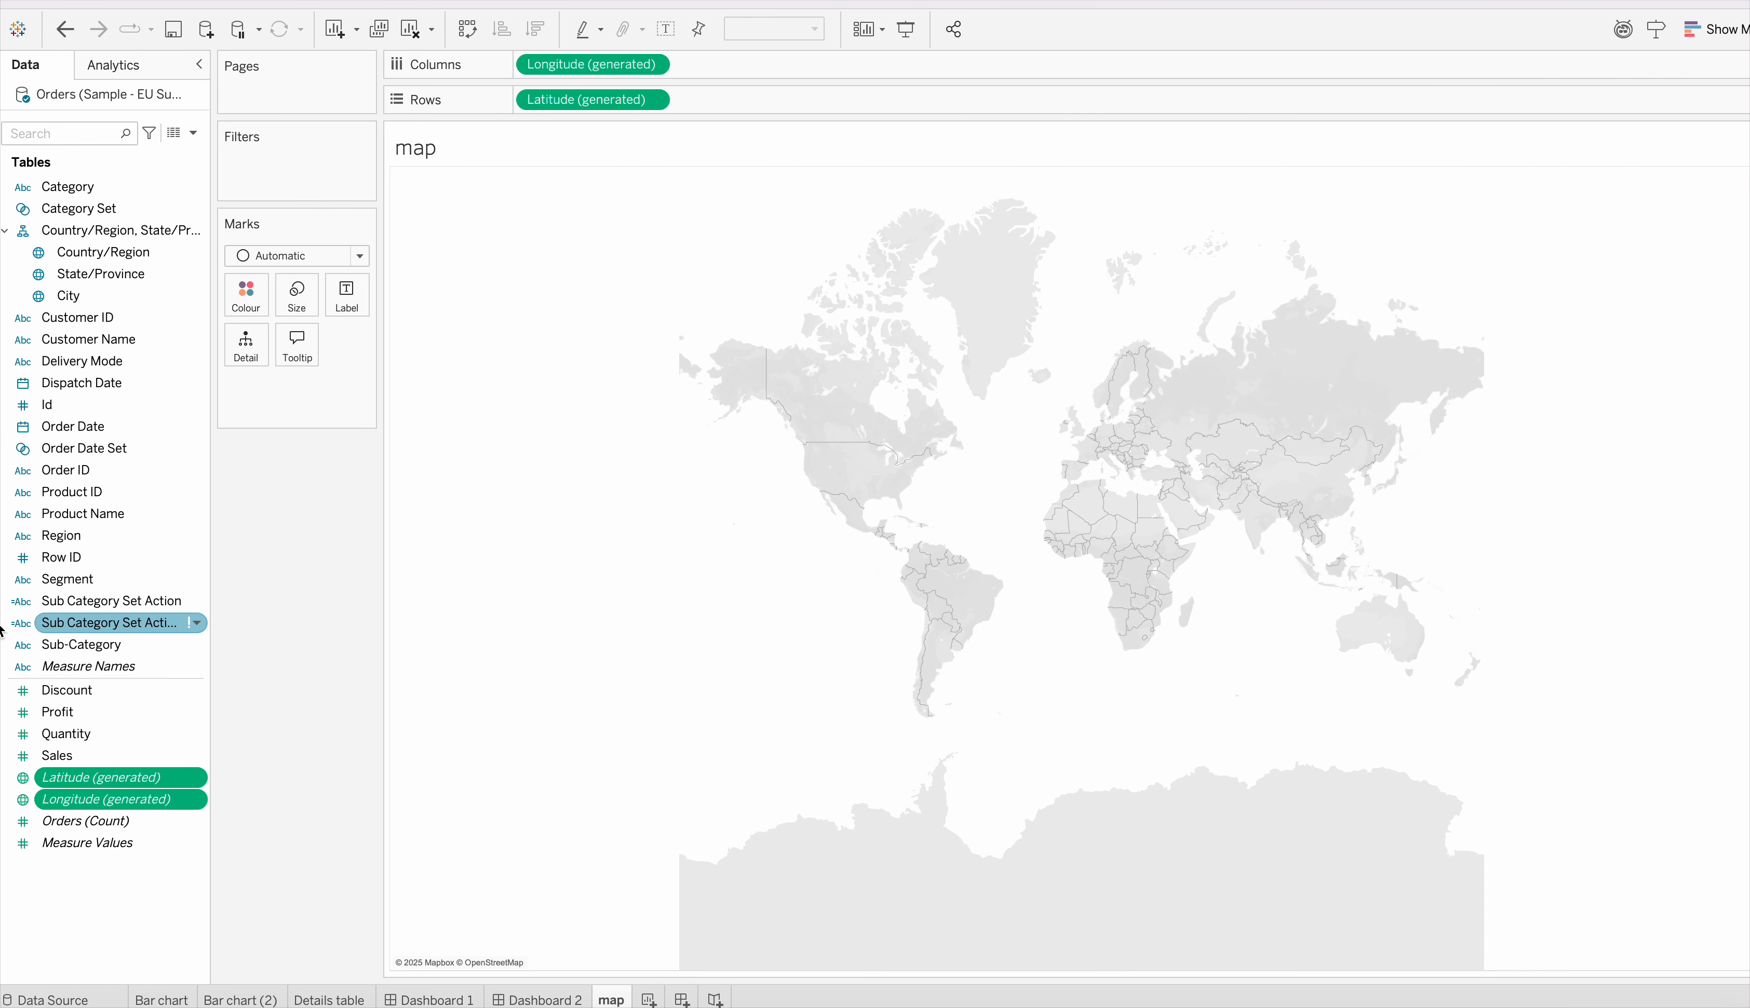
{"action": "left_click_drag", "start_coordinate": [62, 300], "coordinate": [236, 354]}
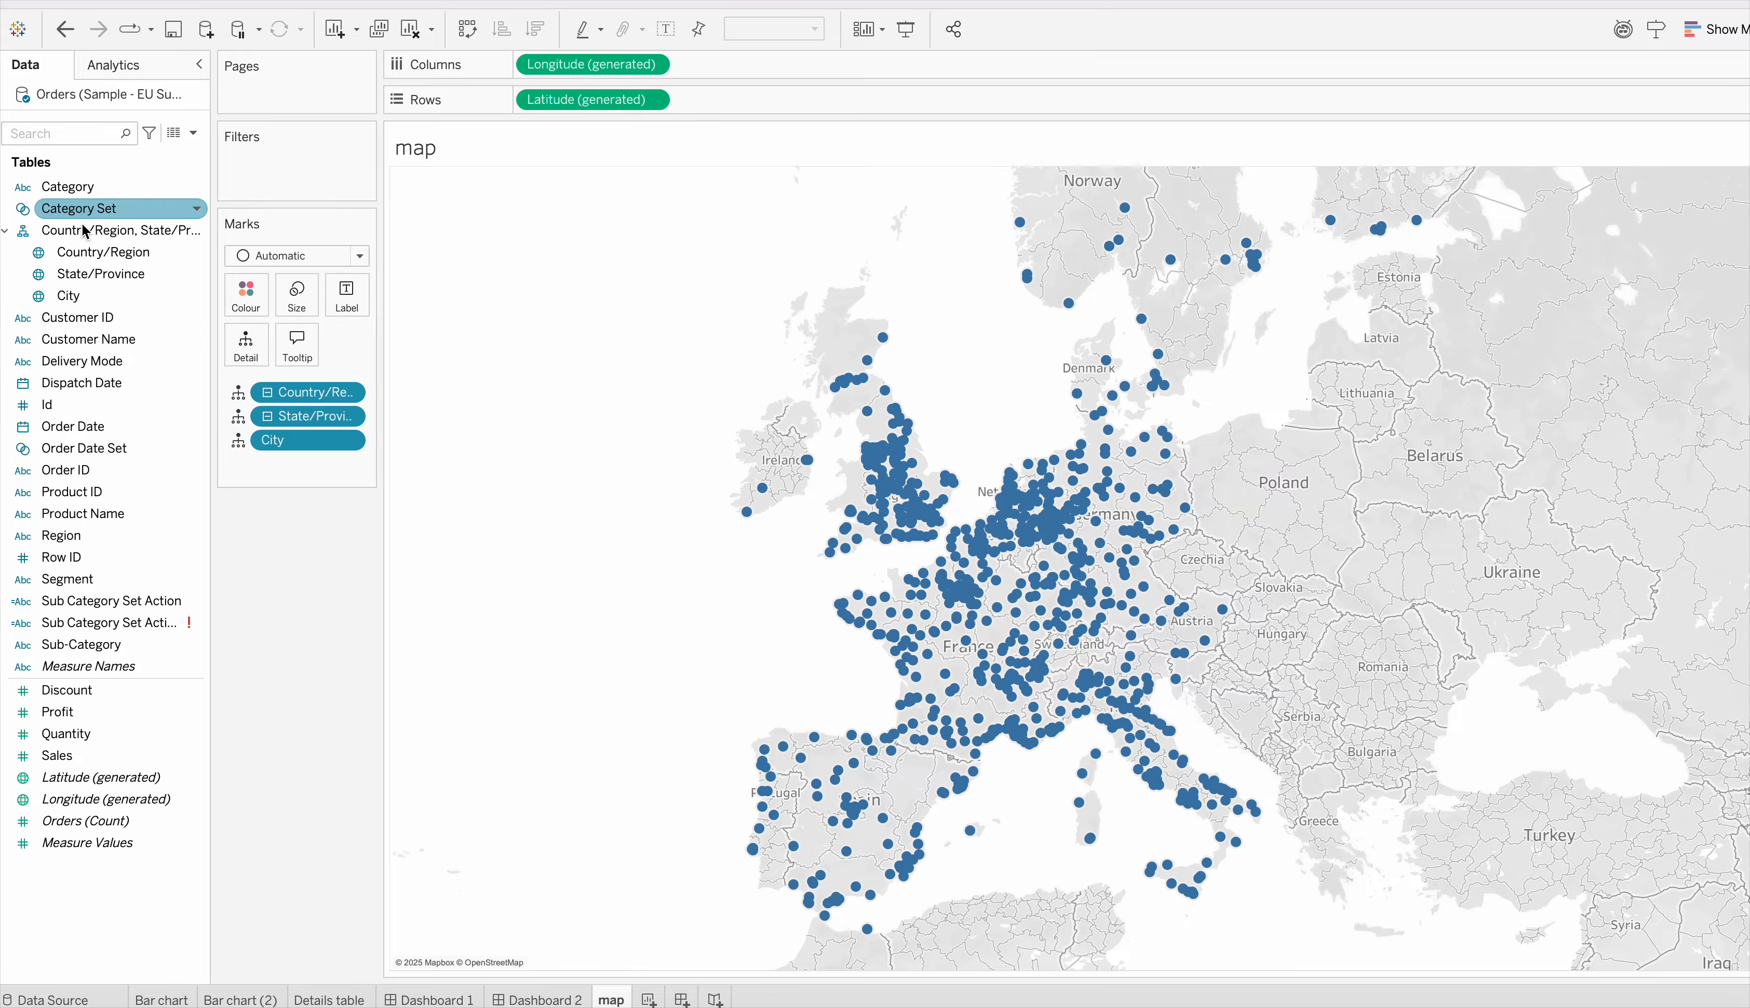
{"action": "left_click_drag", "start_coordinate": [70, 296], "coordinate": [340, 295]}
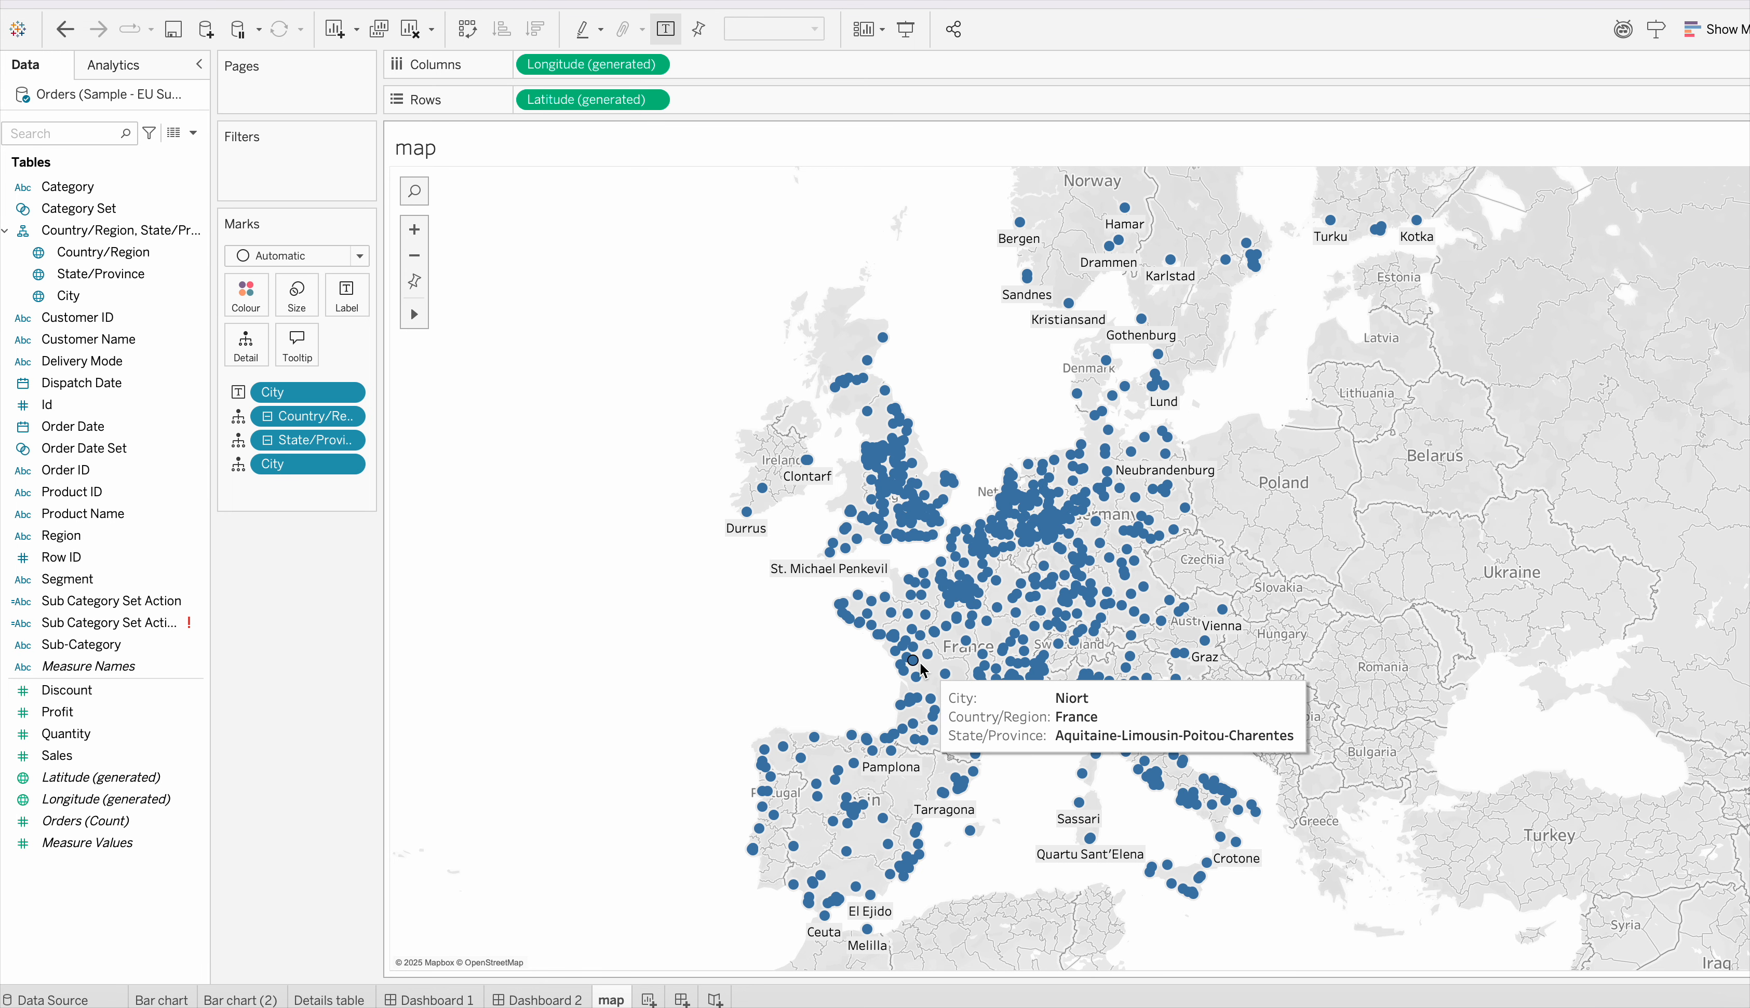
Step: Change the map worksheet's mark type to Map and slightly increase the mark size
{"action": "left_click", "coordinate": [359, 255]}
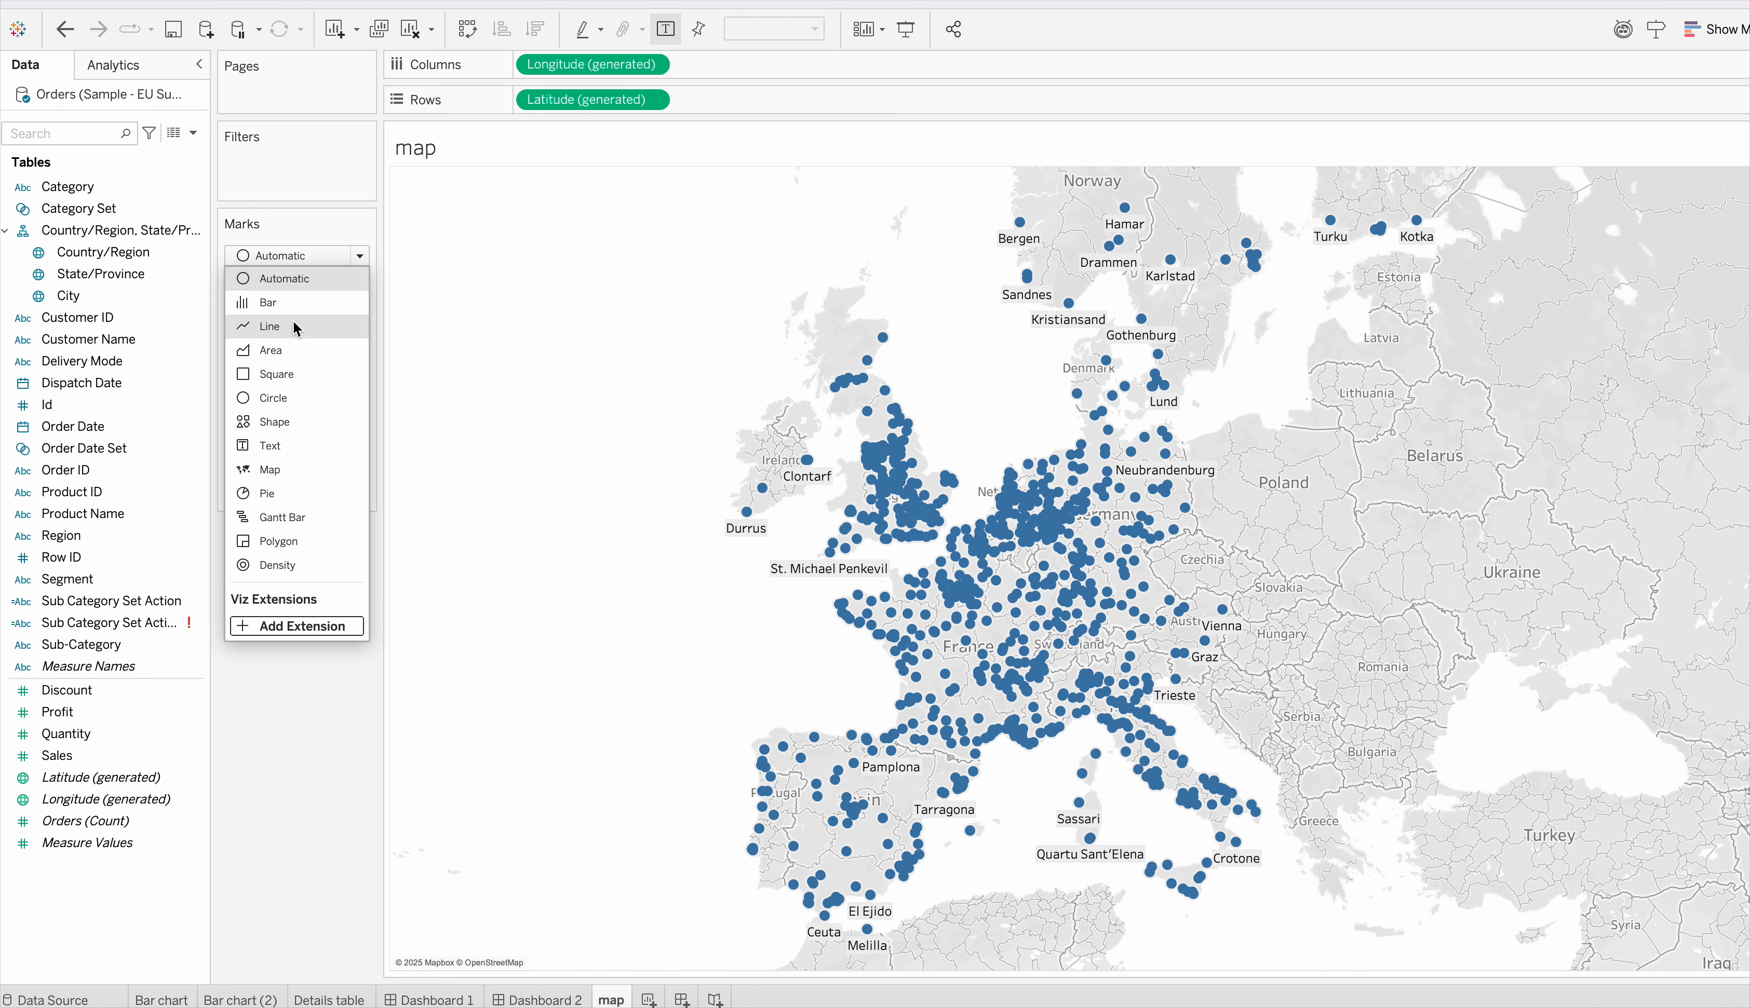
{"action": "left_click", "coordinate": [267, 472]}
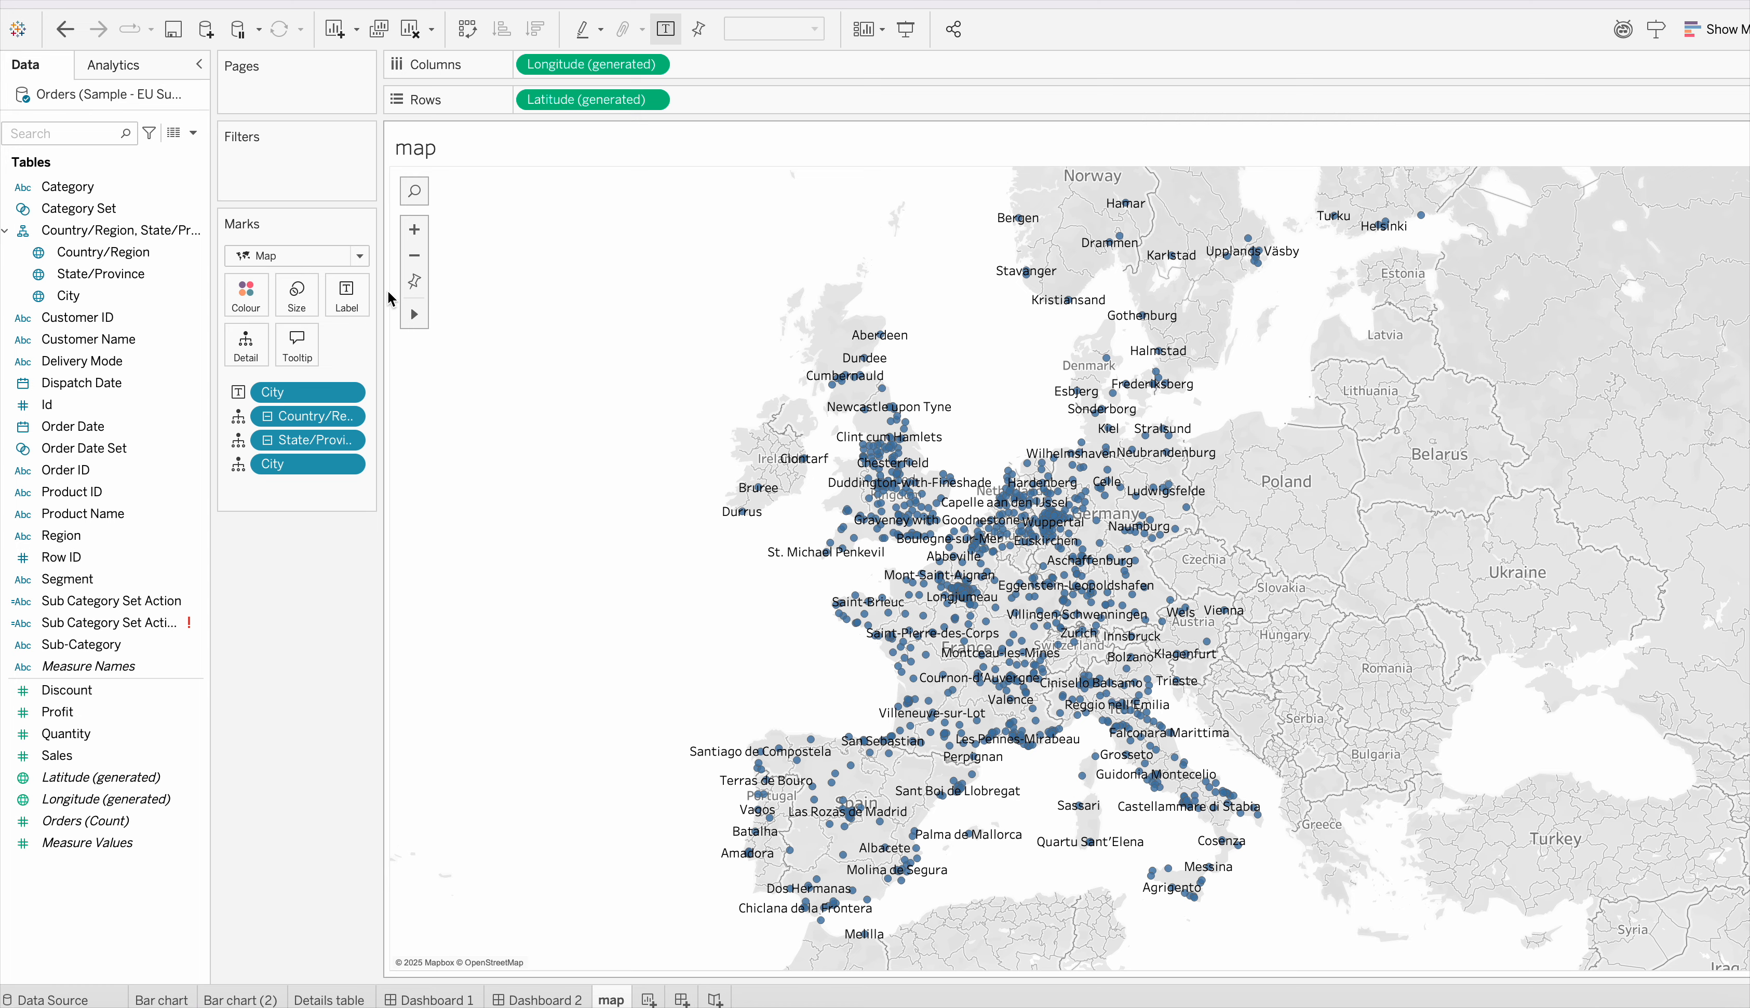
{"action": "left_click", "coordinate": [307, 290]}
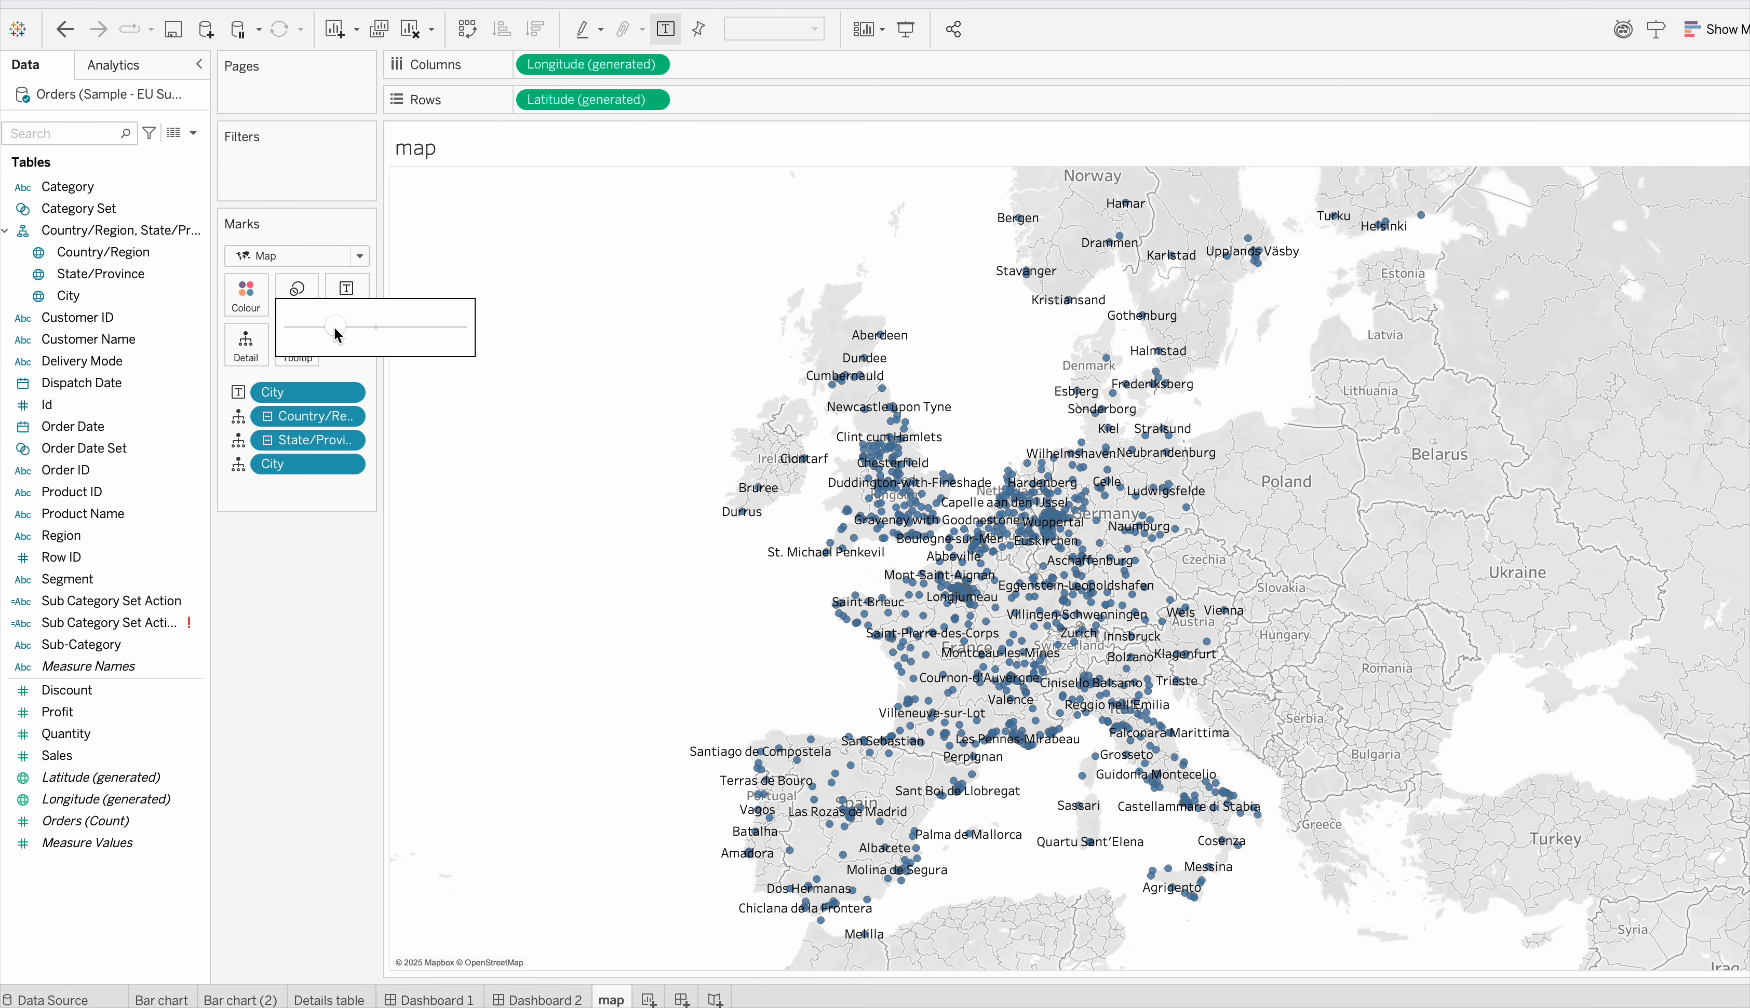
{"action": "left_click_drag", "start_coordinate": [334, 327], "coordinate": [358, 327]}
{"action": "left_click", "coordinate": [514, 432]}
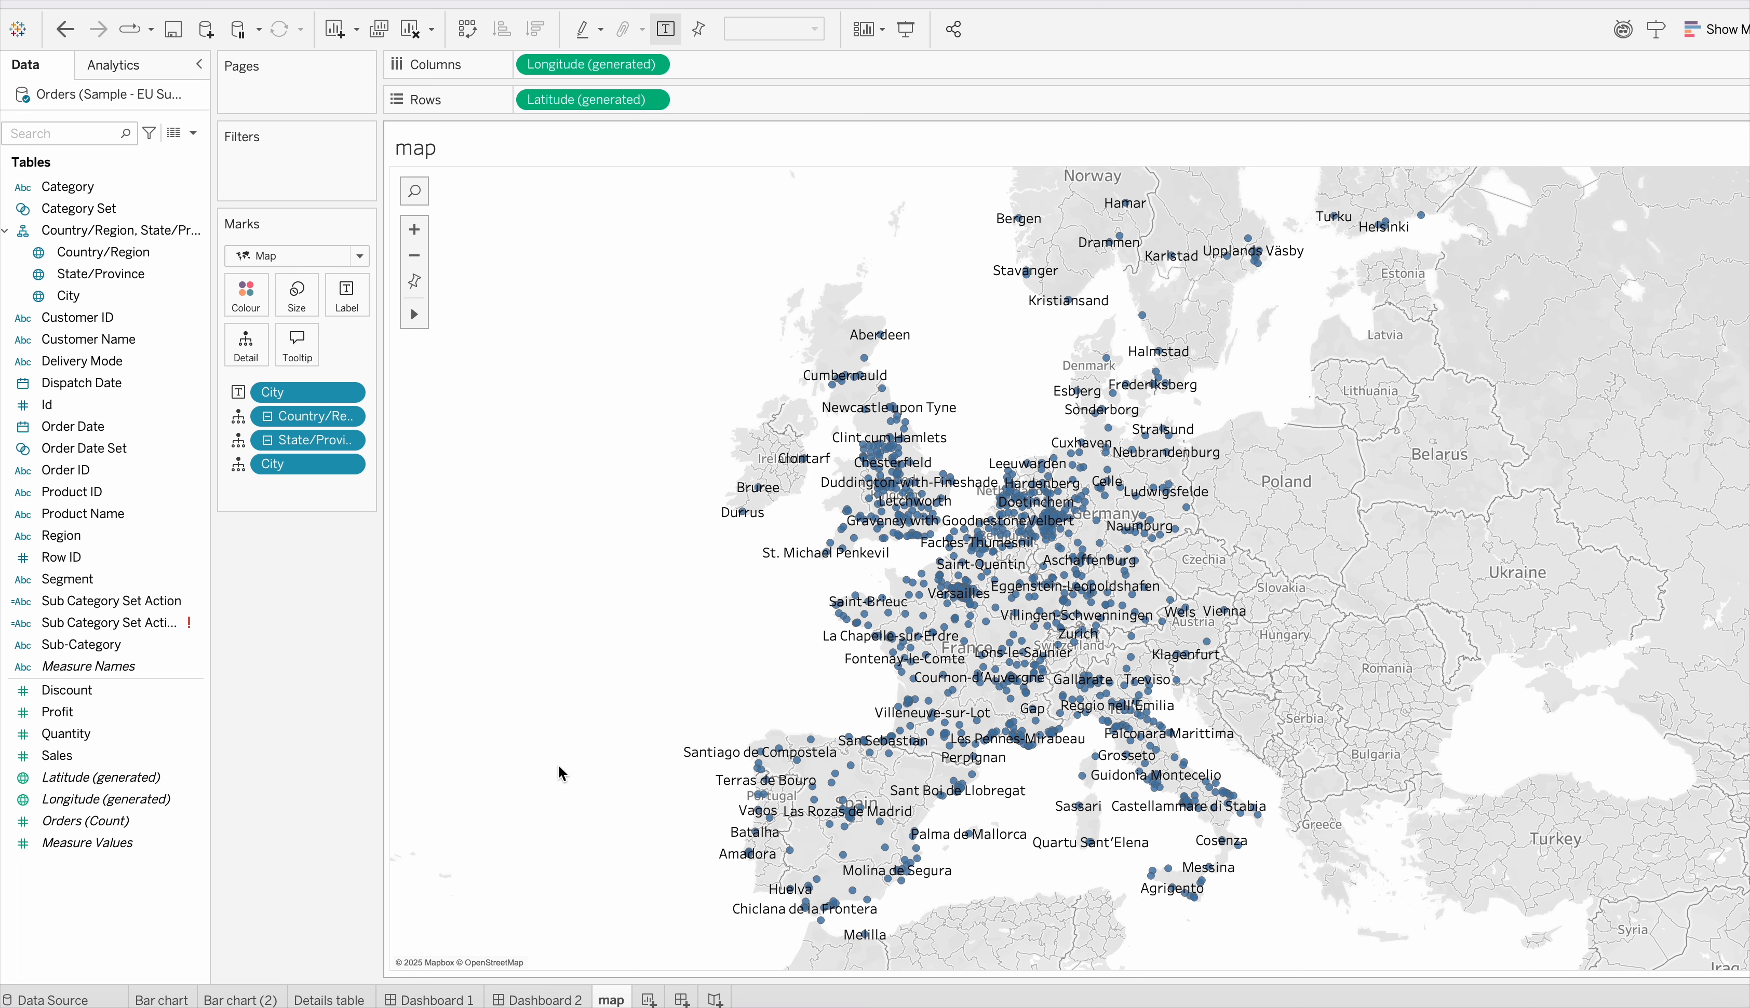
Step: On the Details table worksheet, create a set named City Set from the City field with only Aachen selected from the list
{"action": "left_click", "coordinate": [331, 999]}
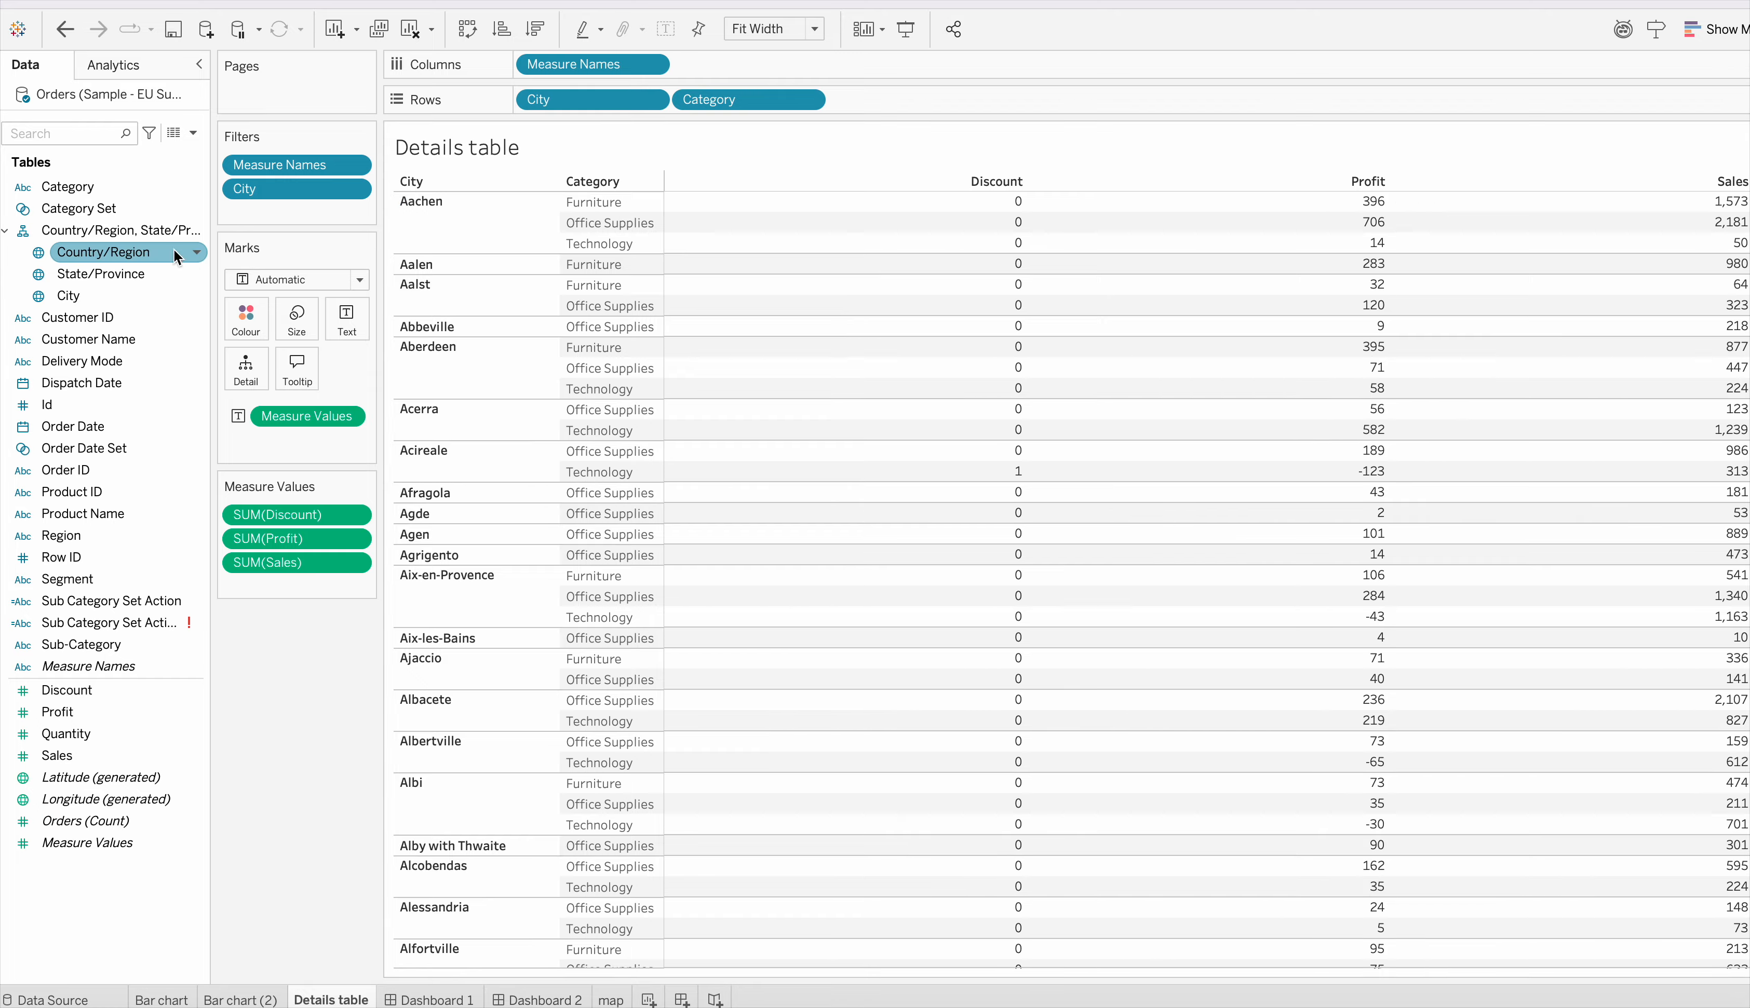
{"action": "left_click", "coordinate": [198, 297]}
{"action": "mouse_move", "coordinate": [257, 452]}
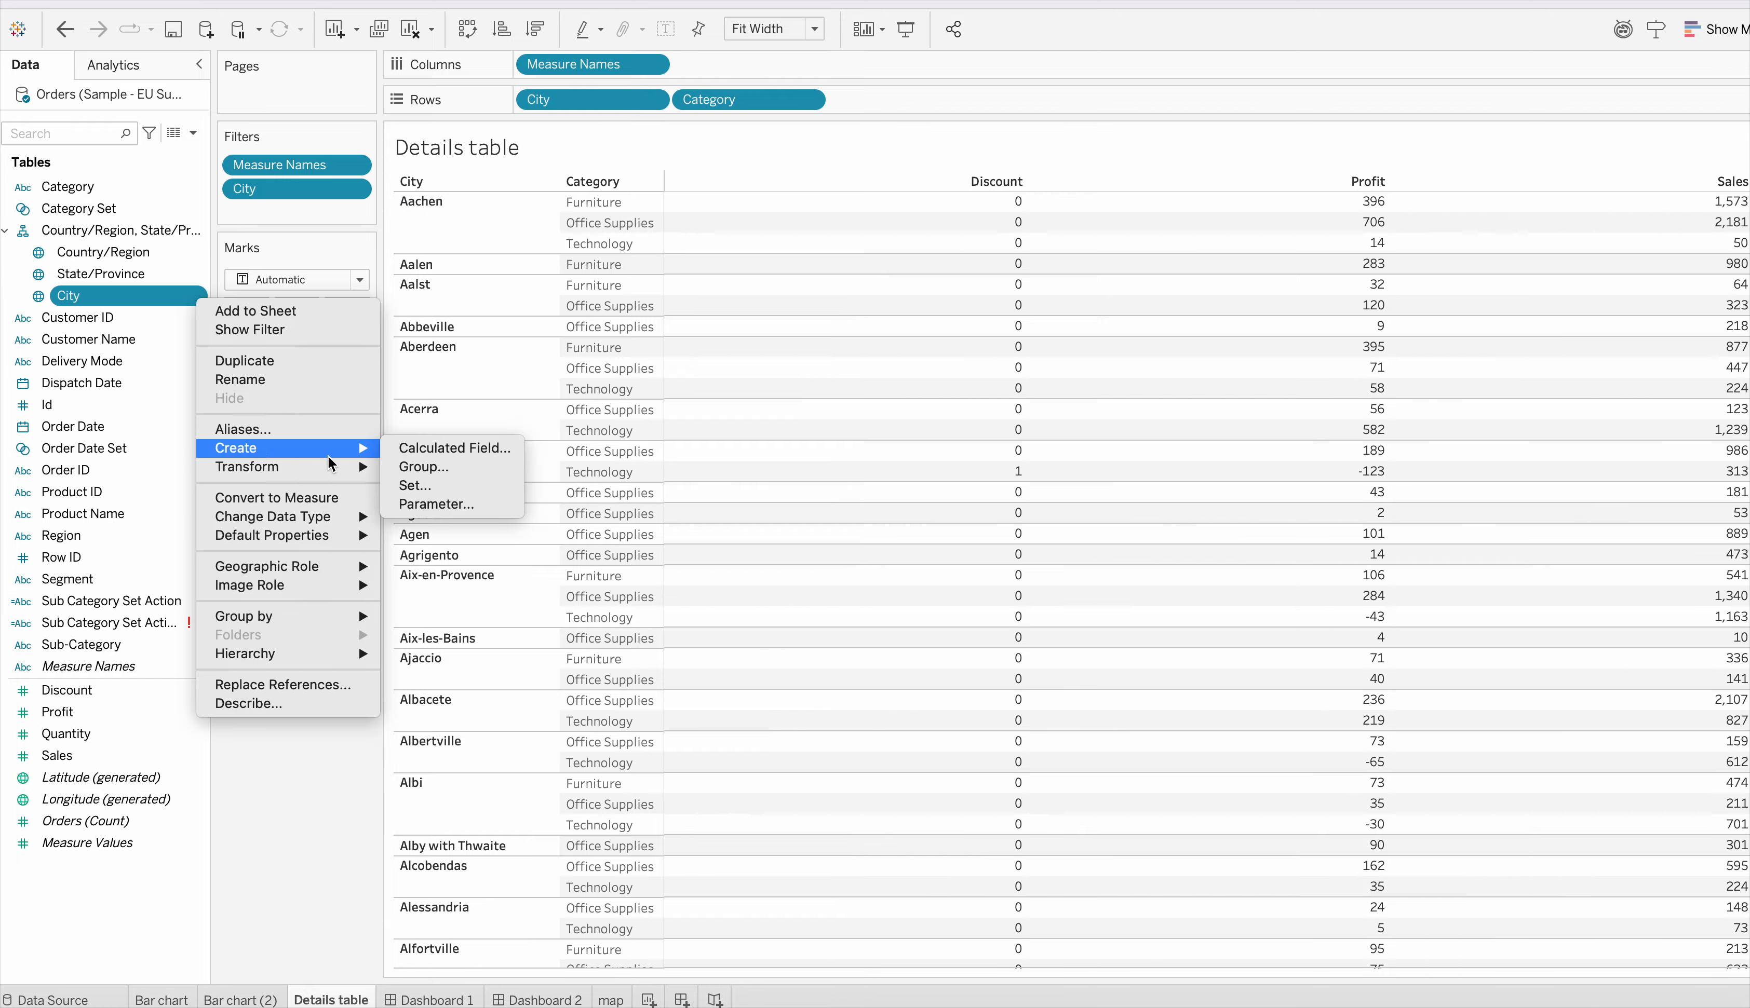
{"action": "left_click", "coordinate": [416, 485]}
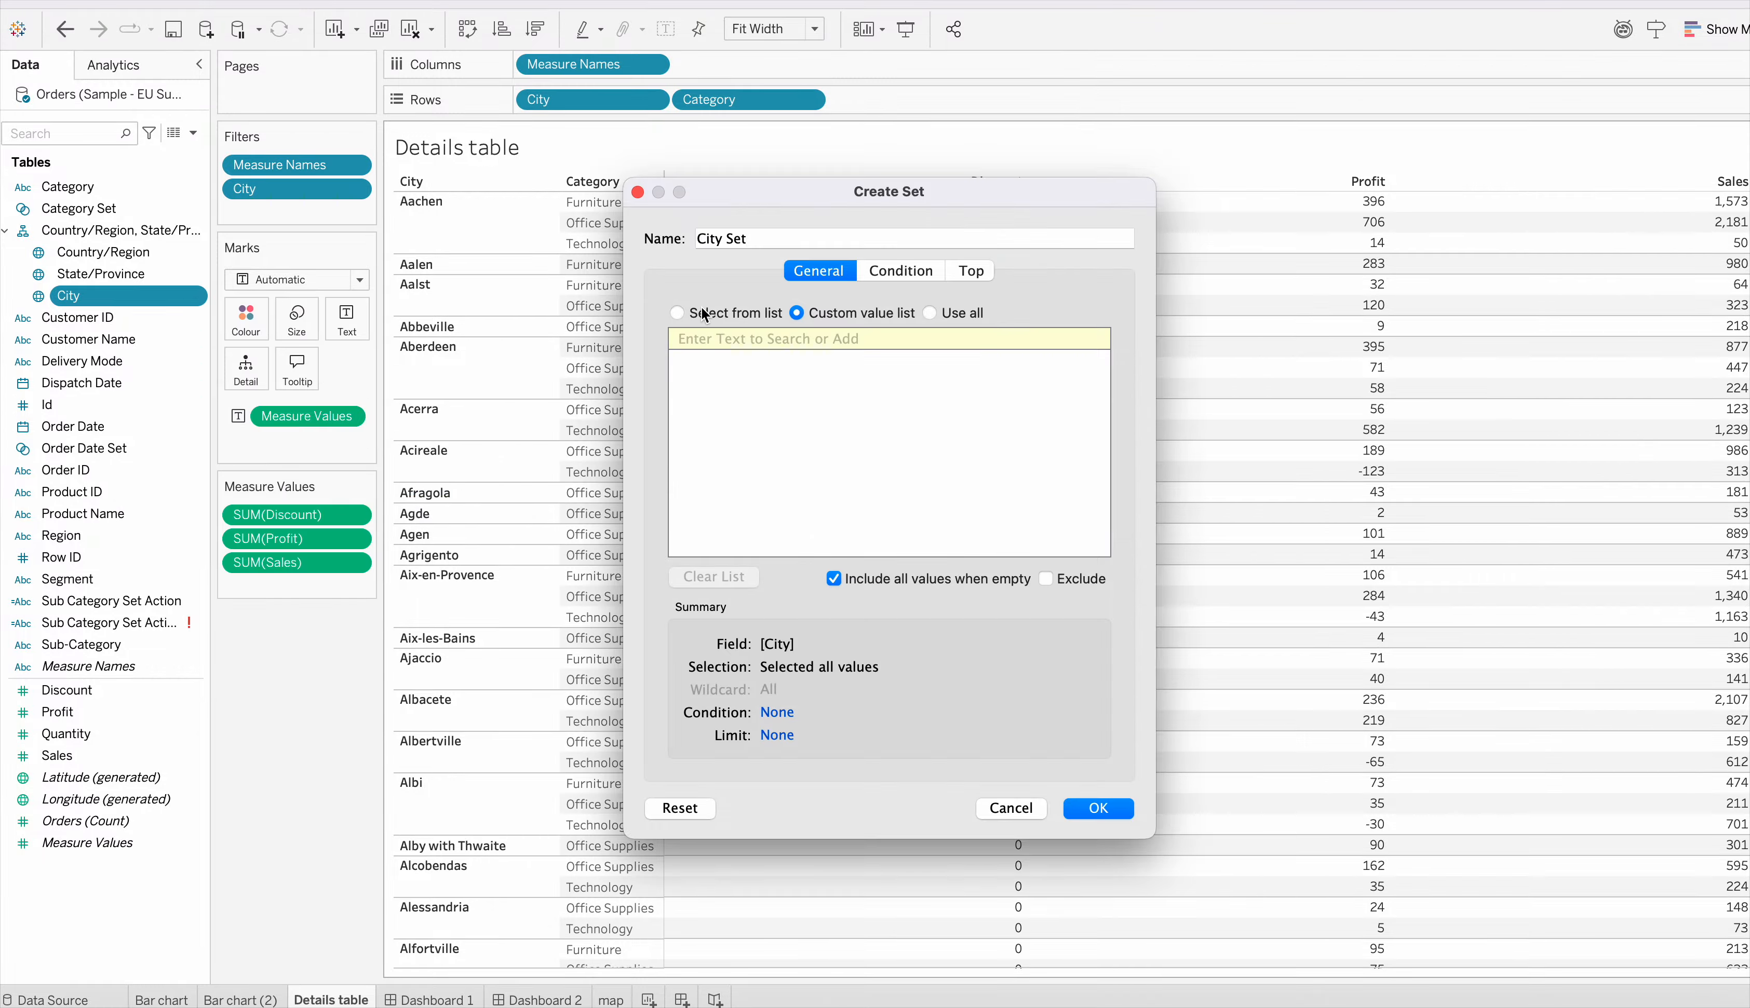
{"action": "left_click", "coordinate": [675, 313]}
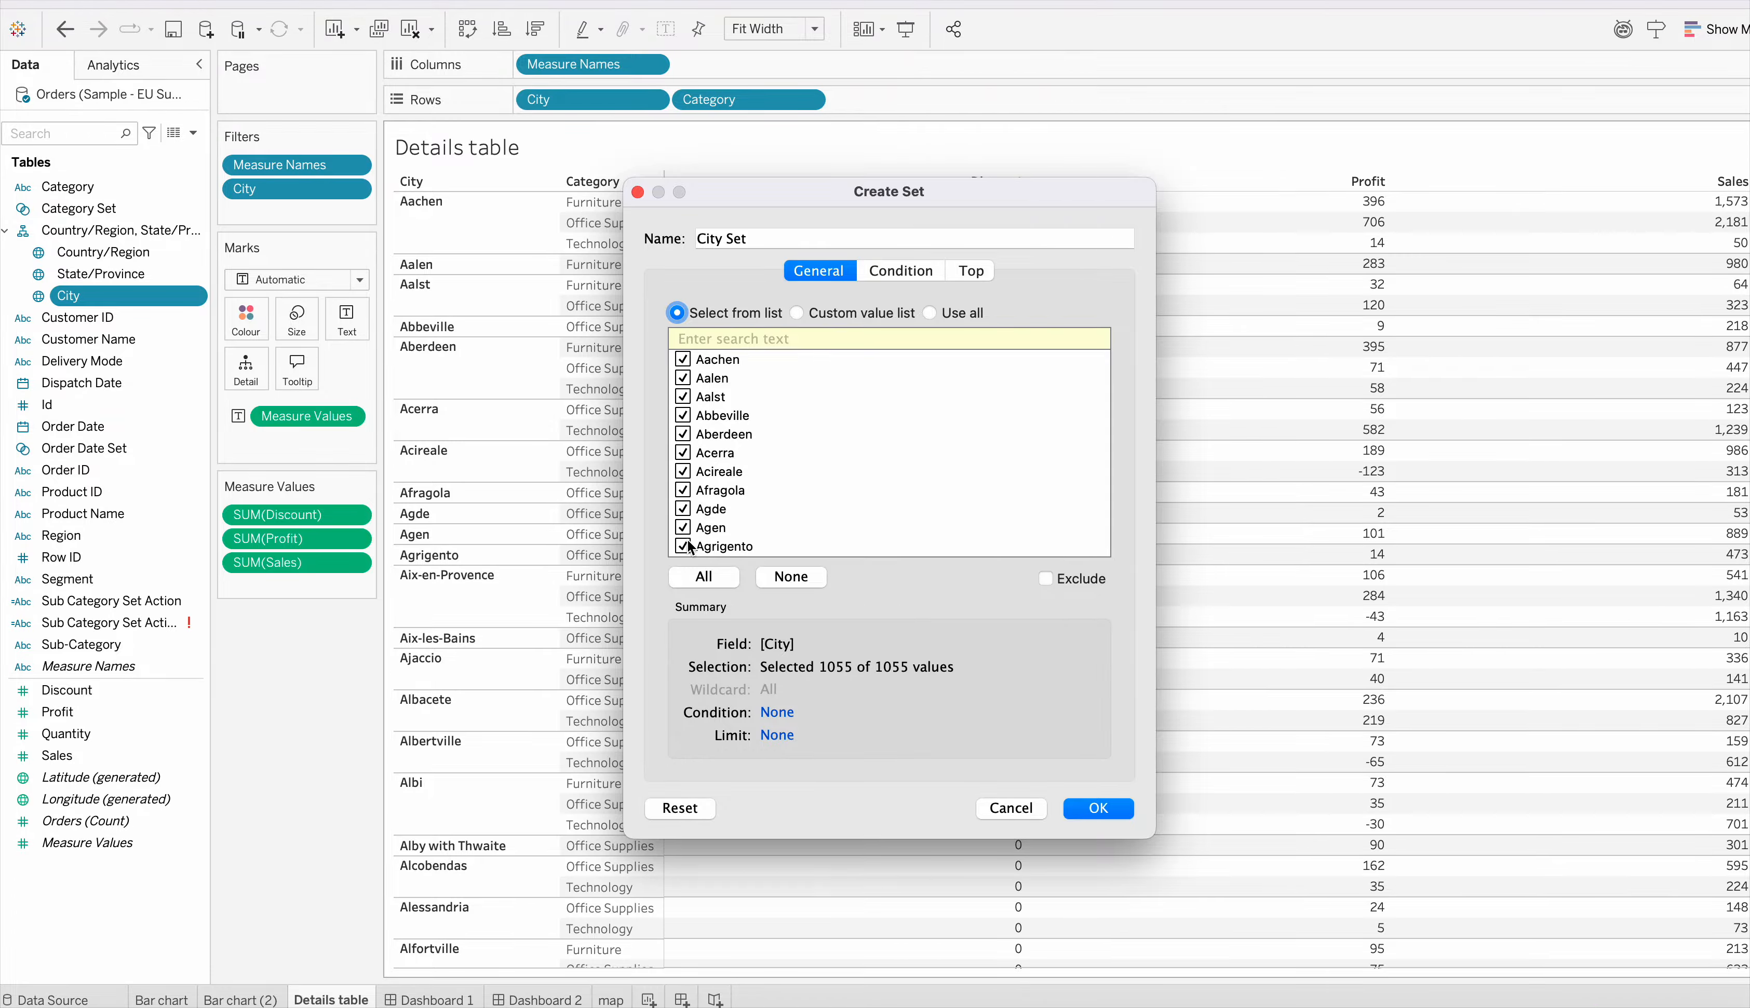
{"action": "left_click", "coordinate": [775, 576]}
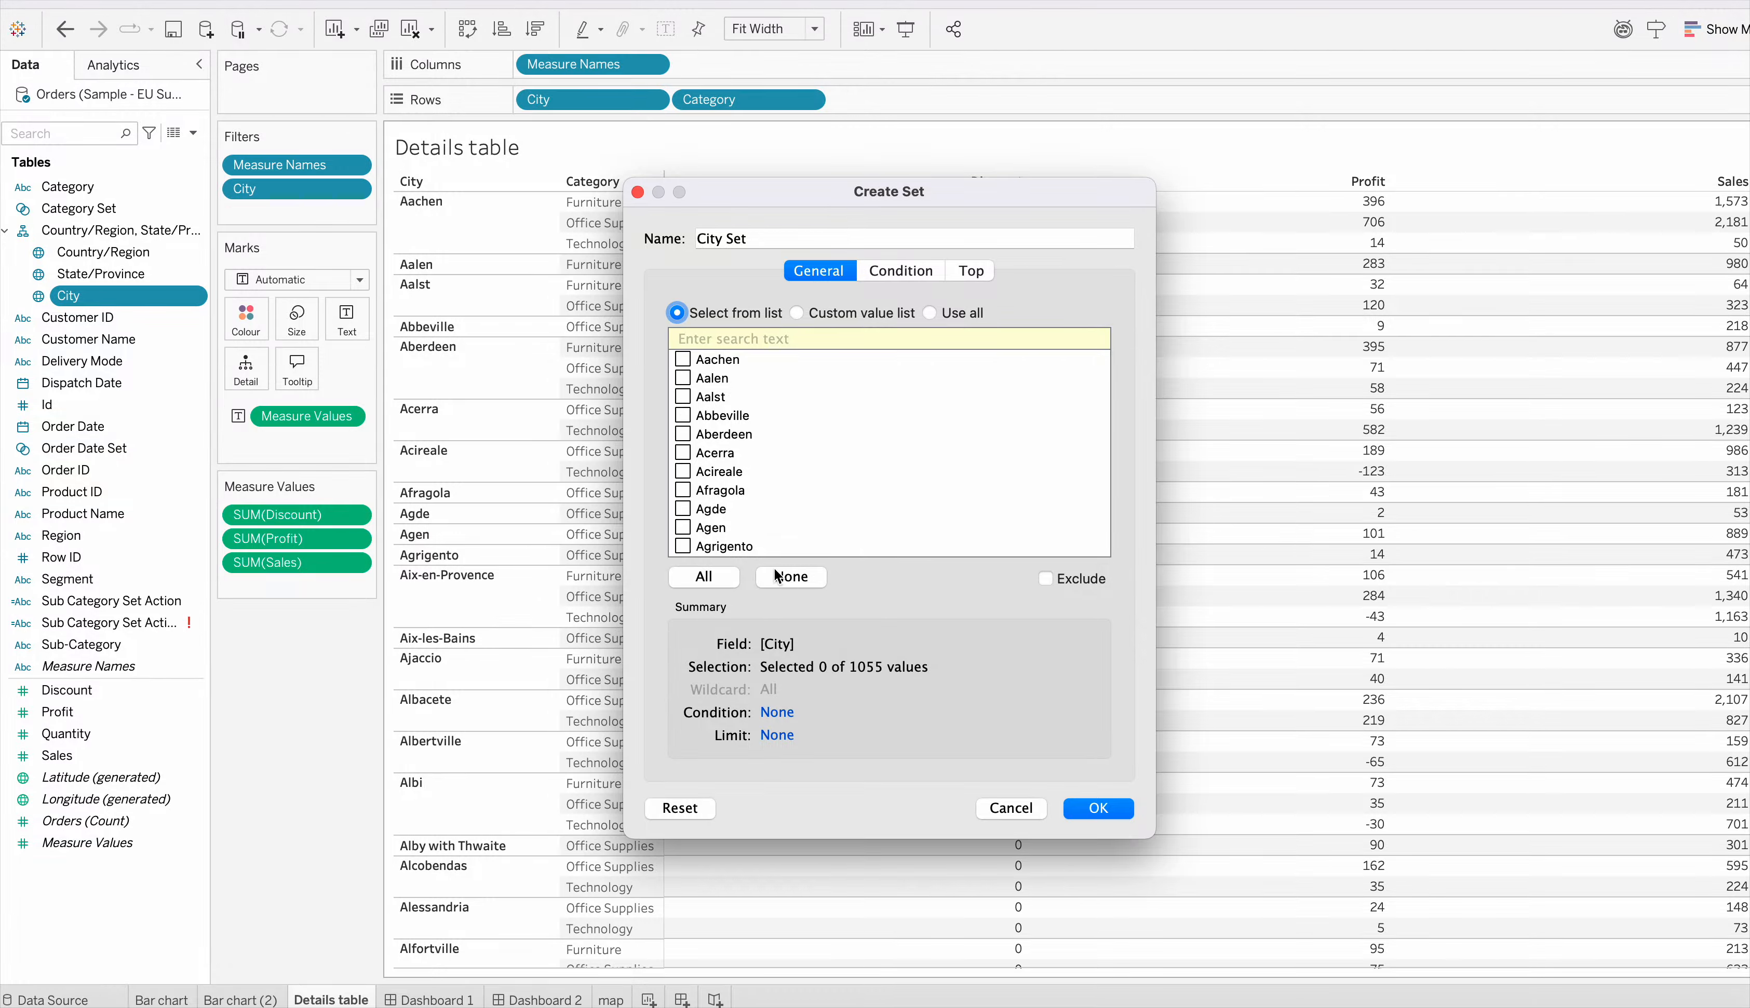
{"action": "left_click", "coordinate": [682, 359]}
{"action": "left_click", "coordinate": [1089, 810]}
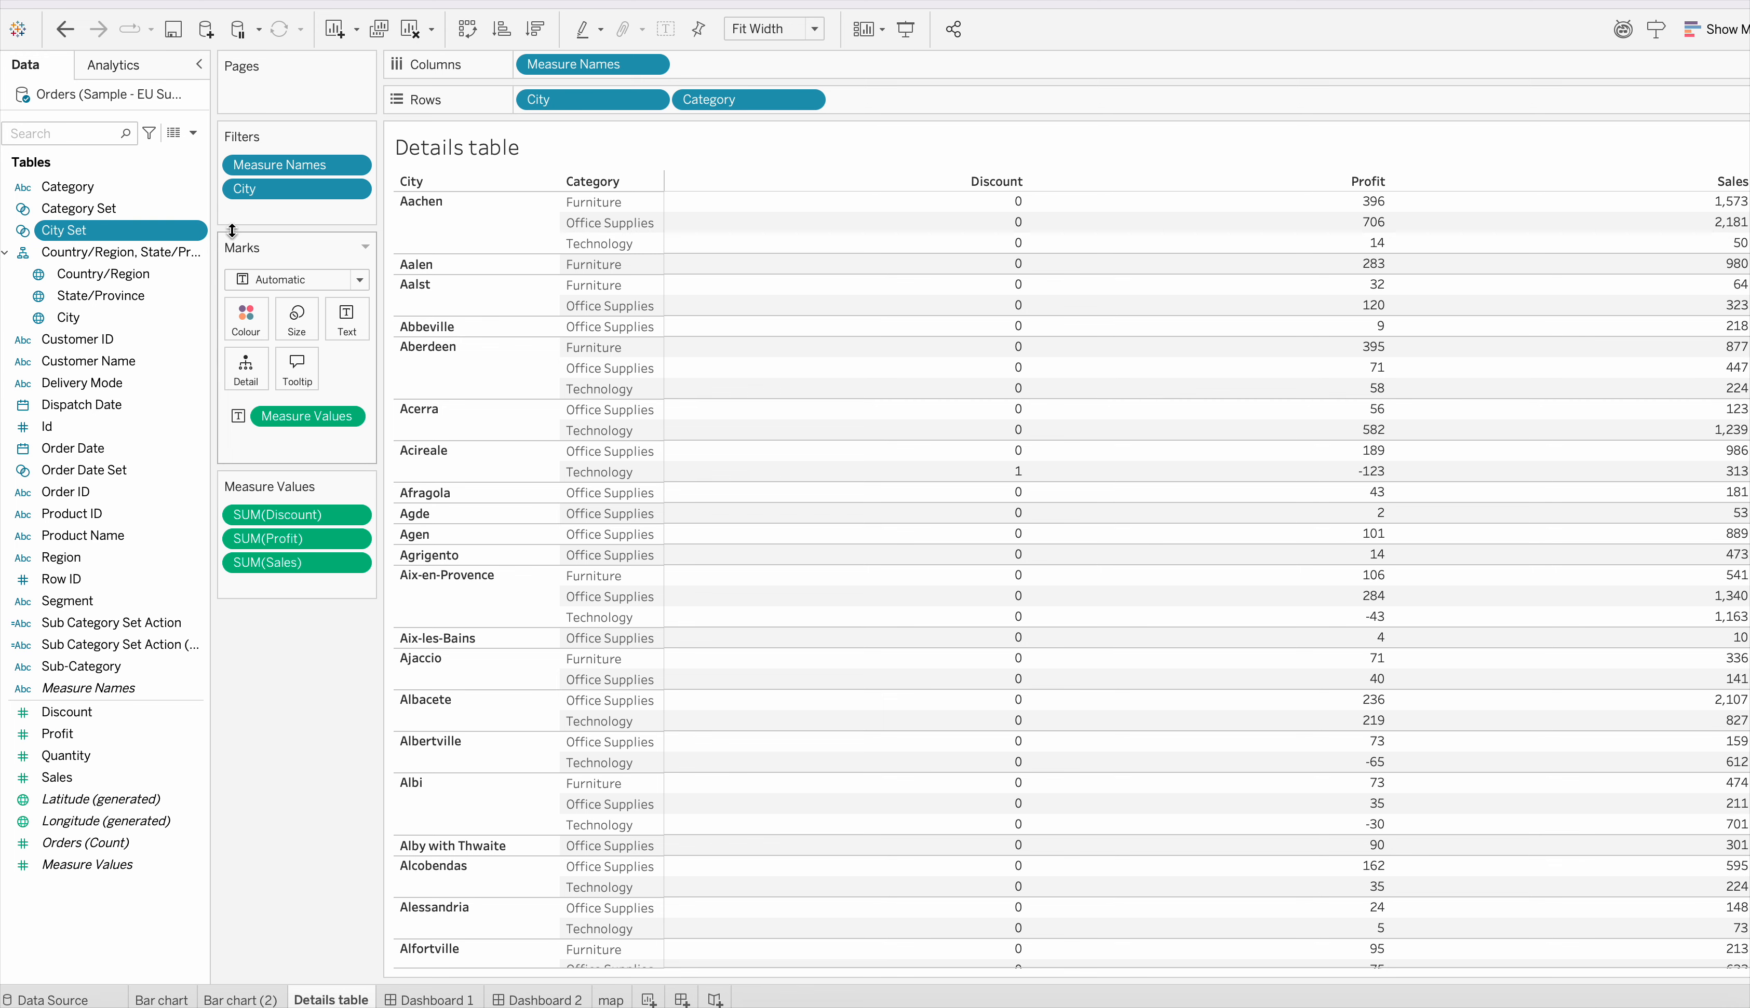
Step: Check the formula of the Sub Category Set Action (copy) field and add the field to the Details table rows after Category
{"action": "left_click", "coordinate": [193, 132]}
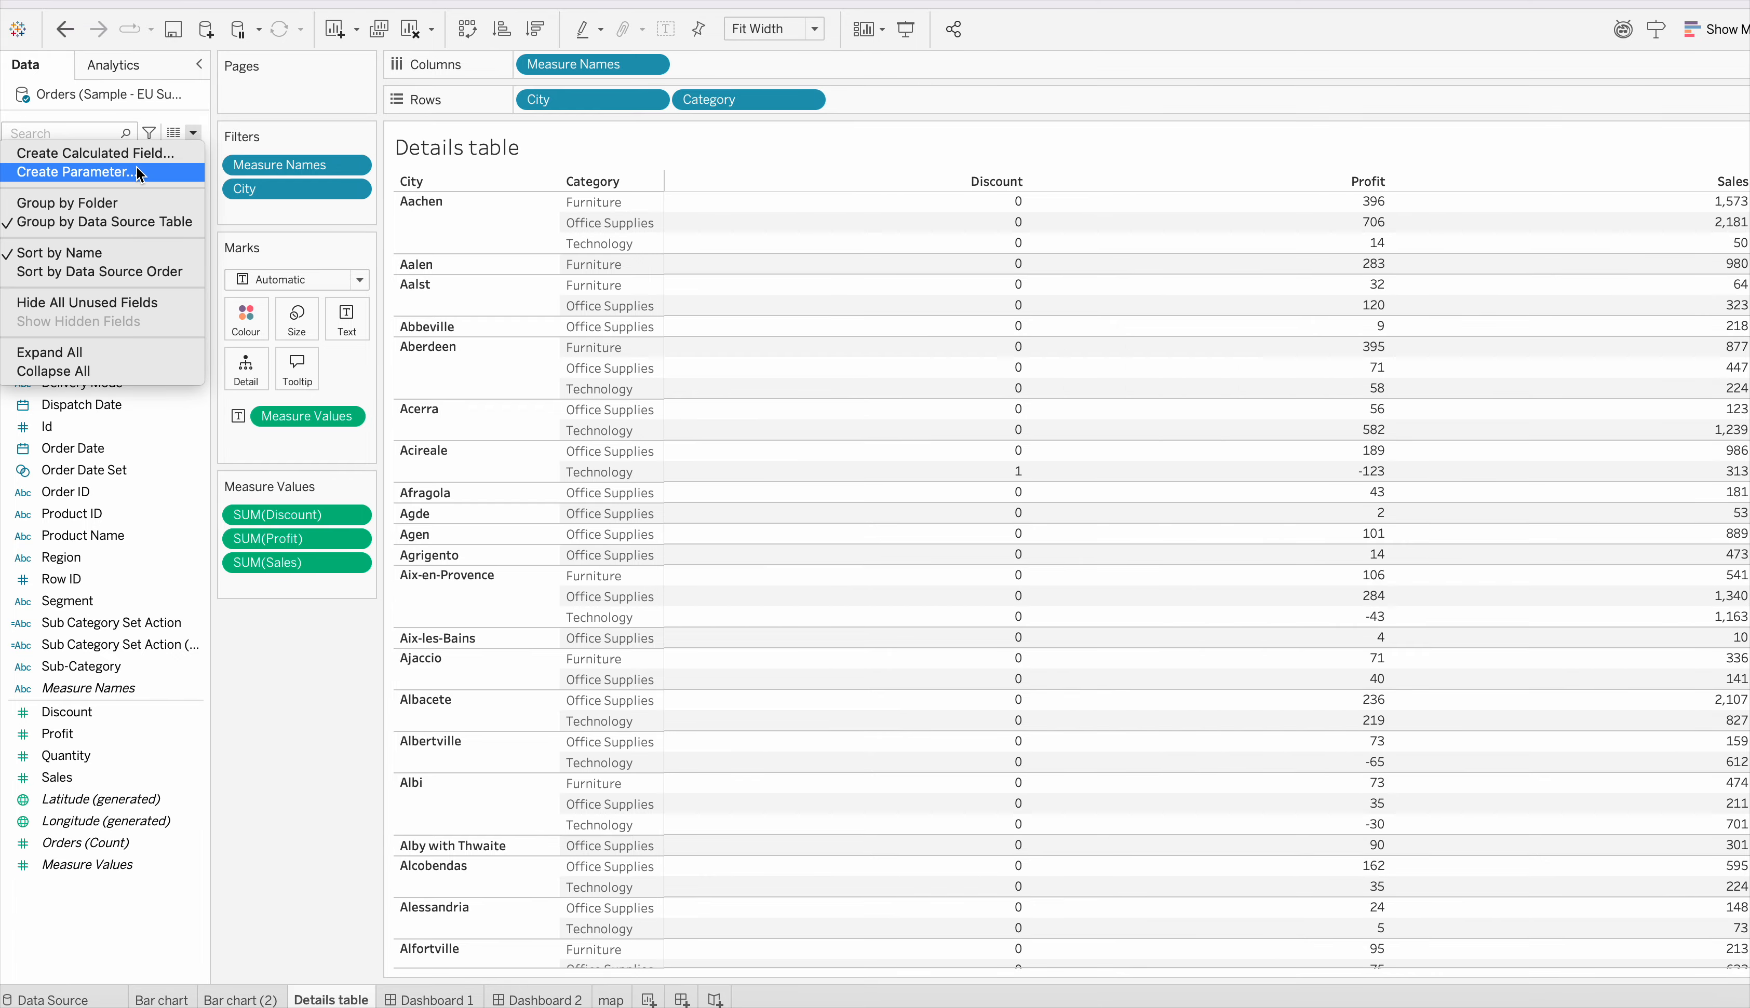
{"action": "left_click", "coordinate": [198, 673]}
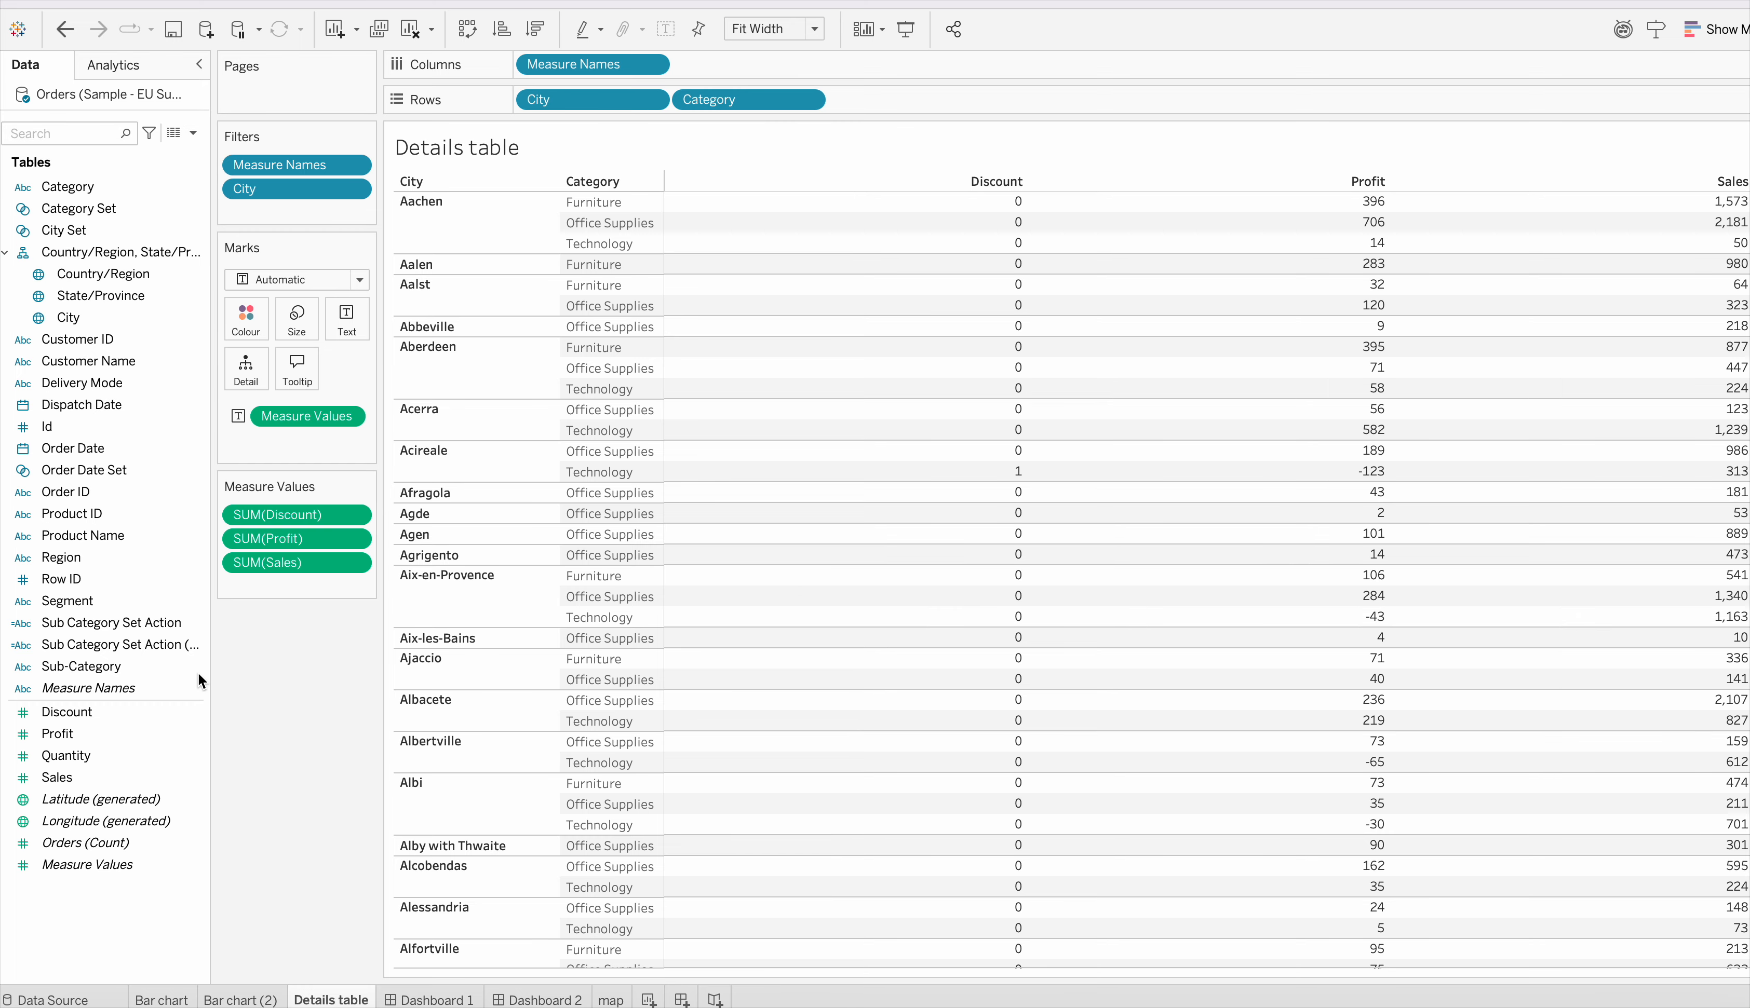
{"action": "right_click", "coordinate": [201, 647]}
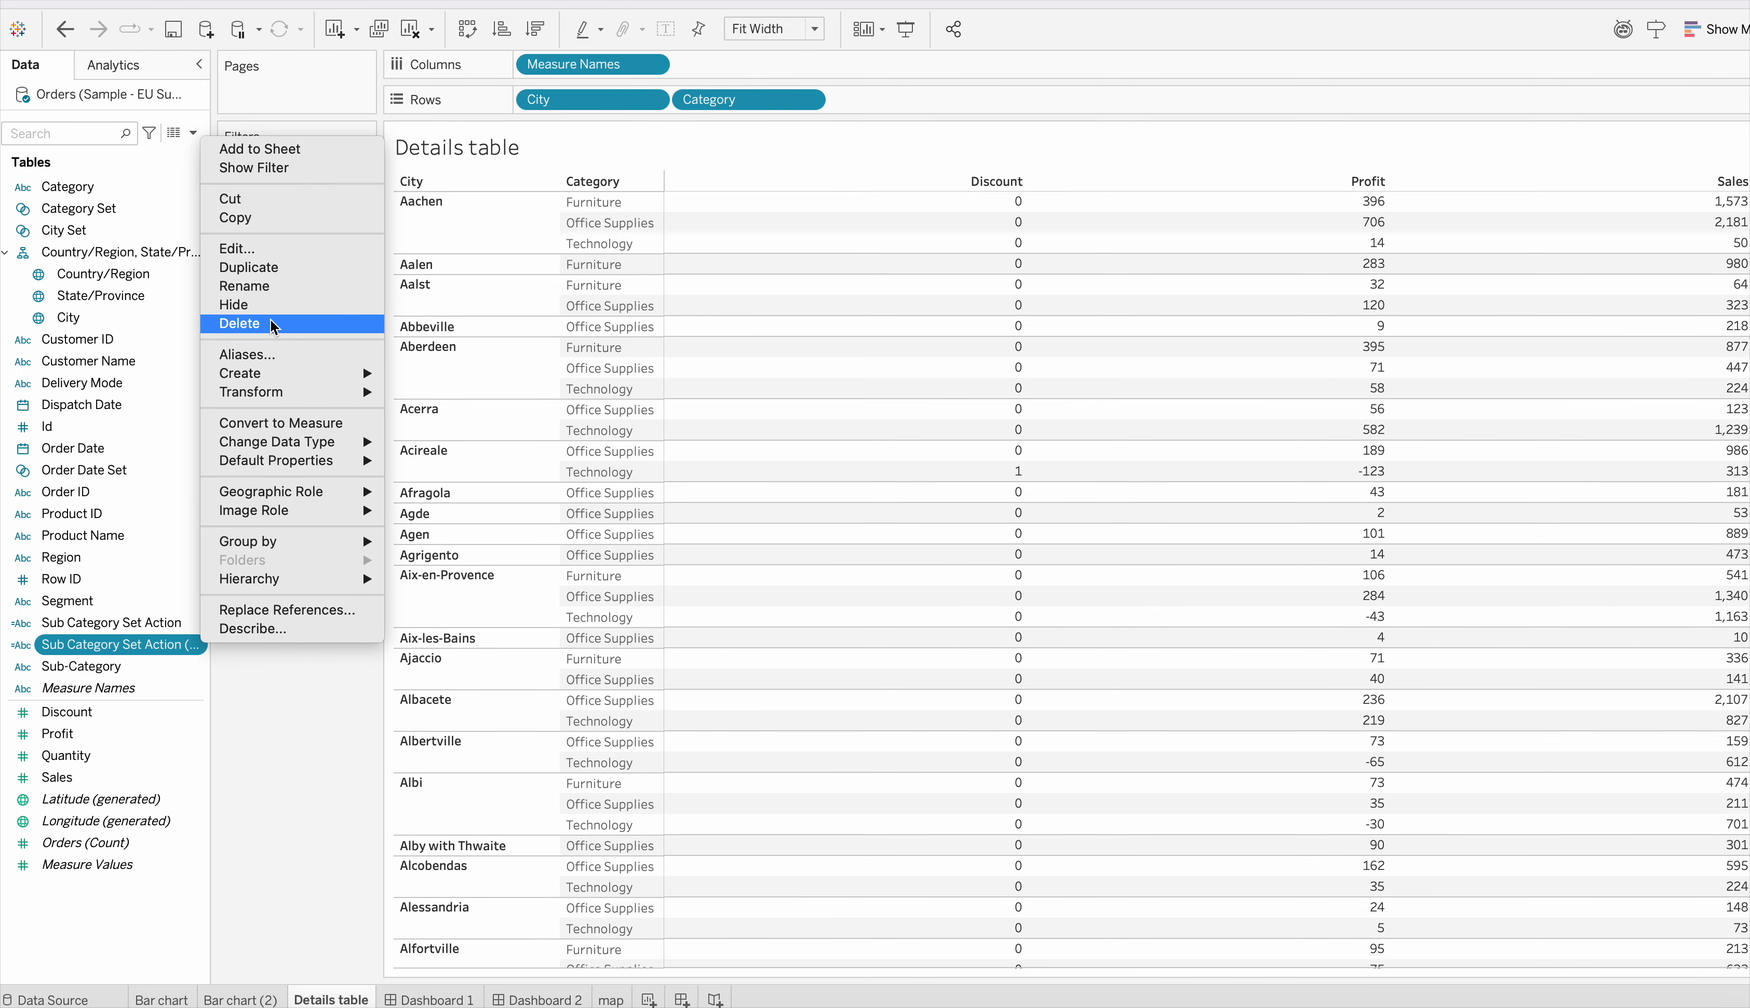
{"action": "left_click", "coordinate": [278, 249]}
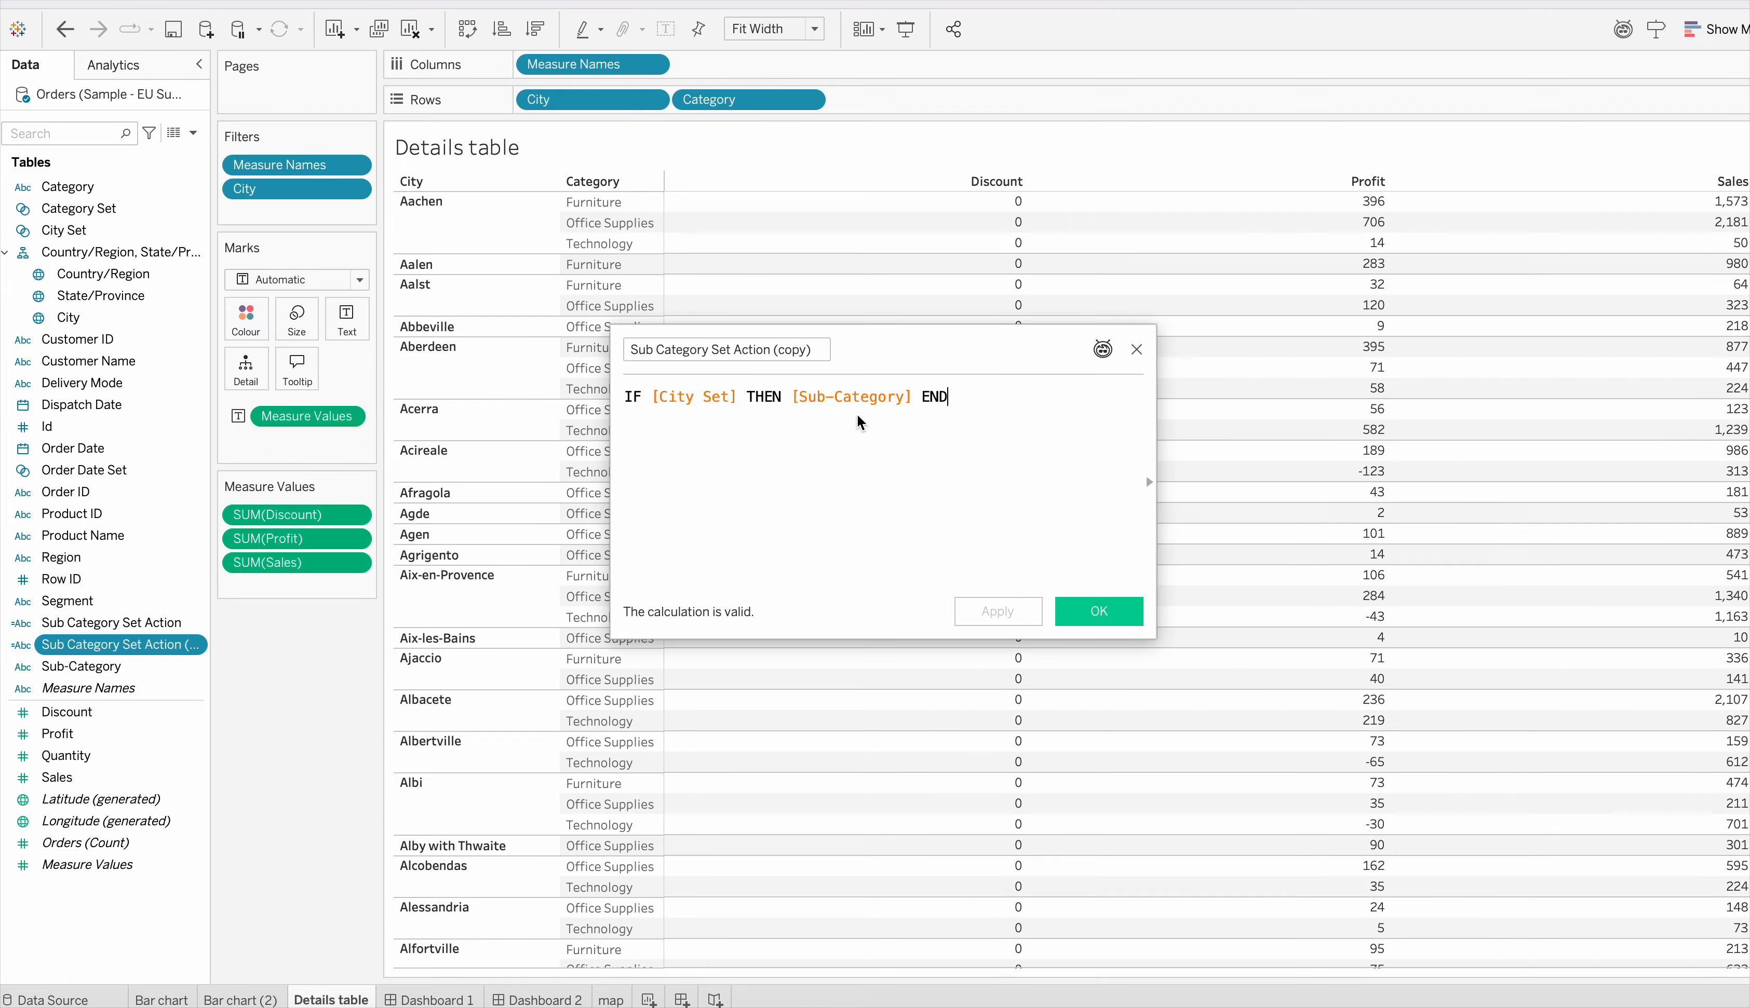
{"action": "left_click", "coordinate": [1099, 612]}
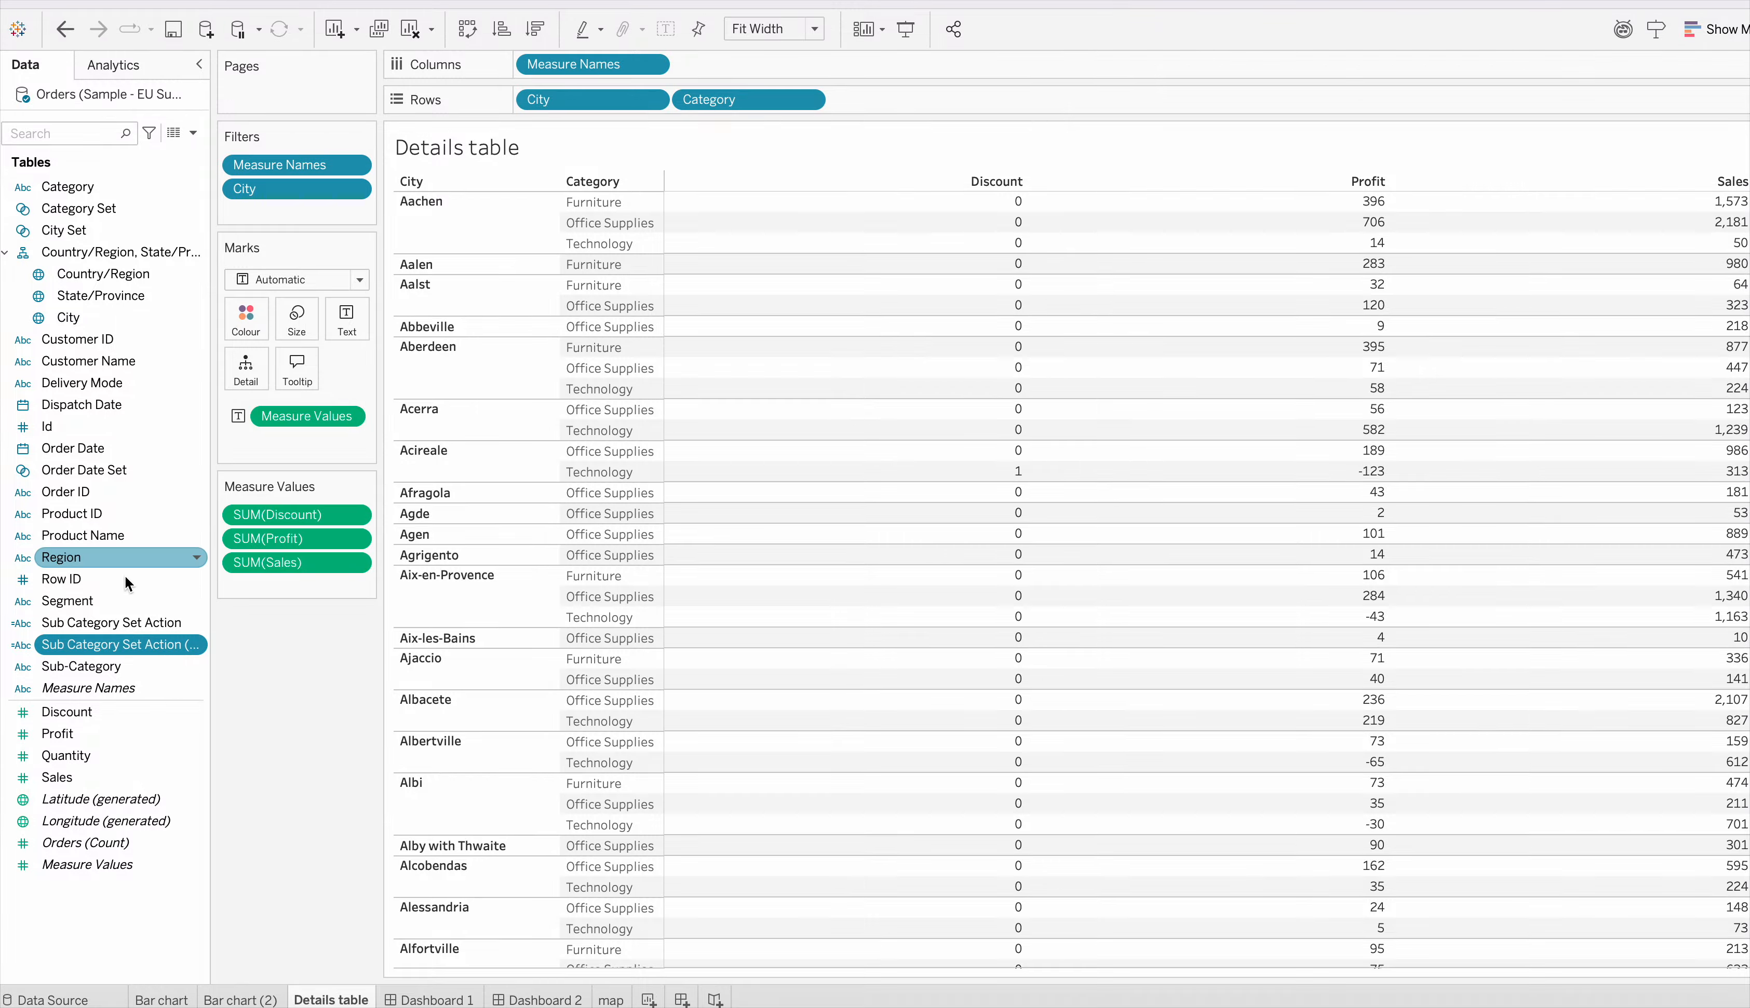
{"action": "left_click_drag", "start_coordinate": [97, 646], "coordinate": [1001, 102]}
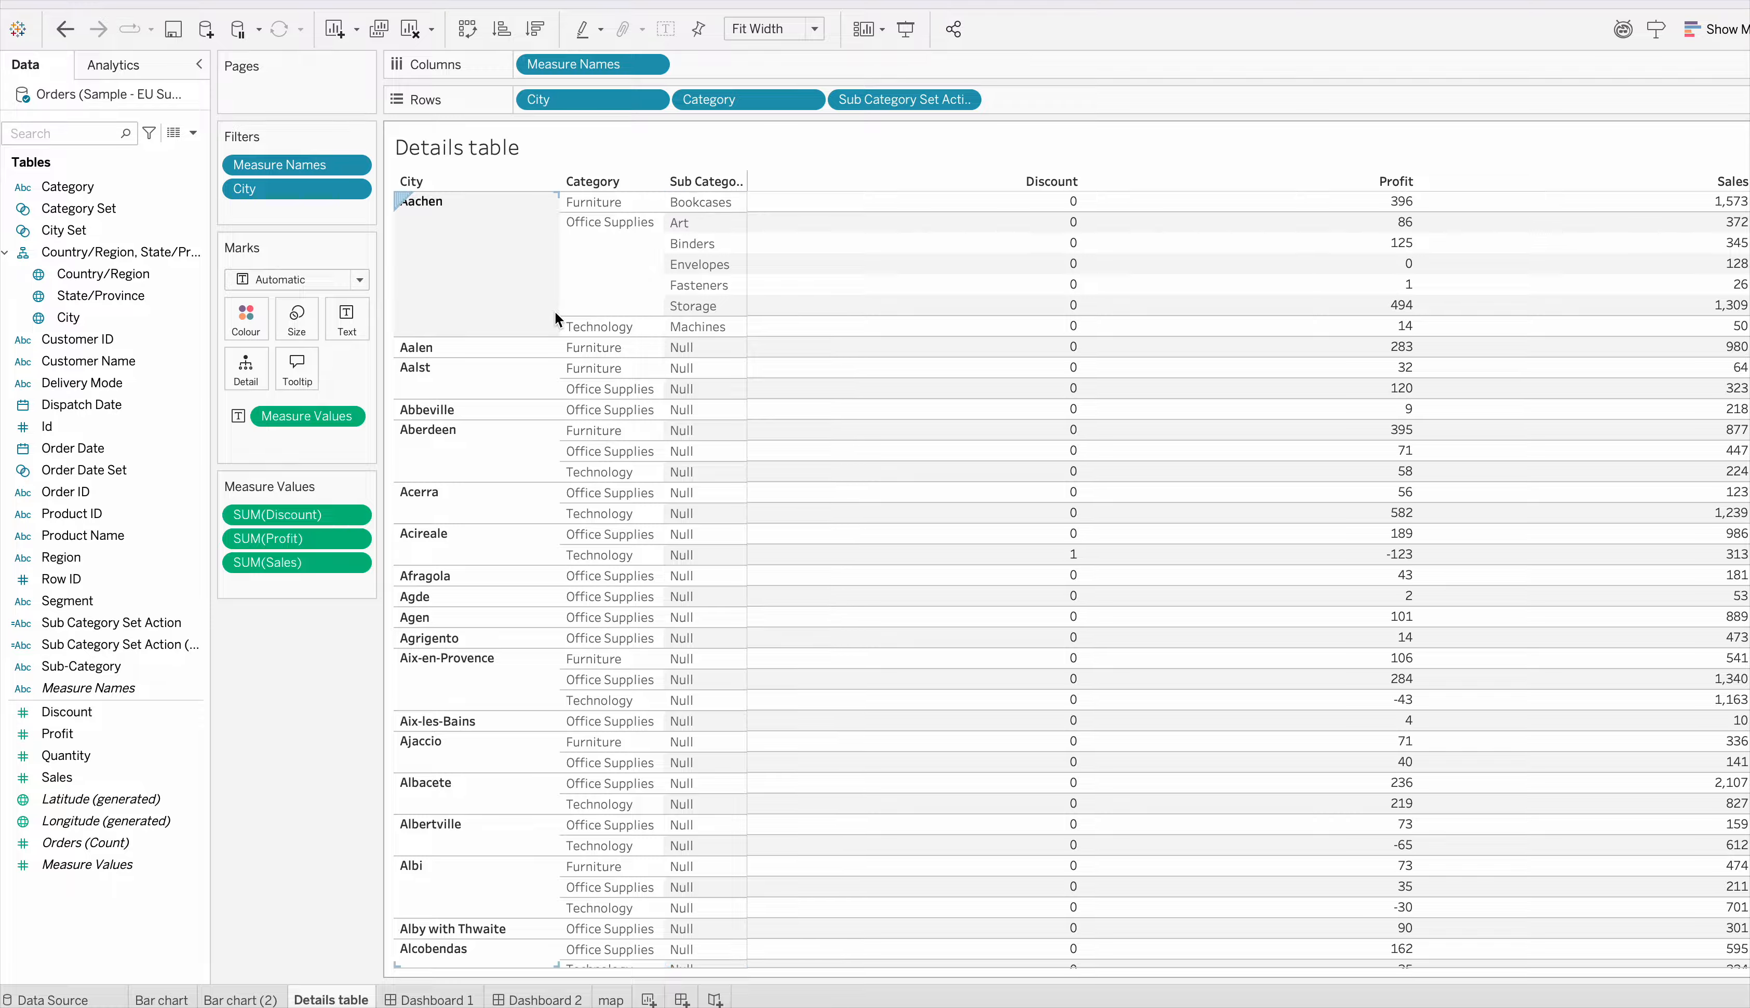
Step: Add City Set to the Details table filters and review the filter's member list
{"action": "left_click_drag", "start_coordinate": [89, 228], "coordinate": [257, 217]}
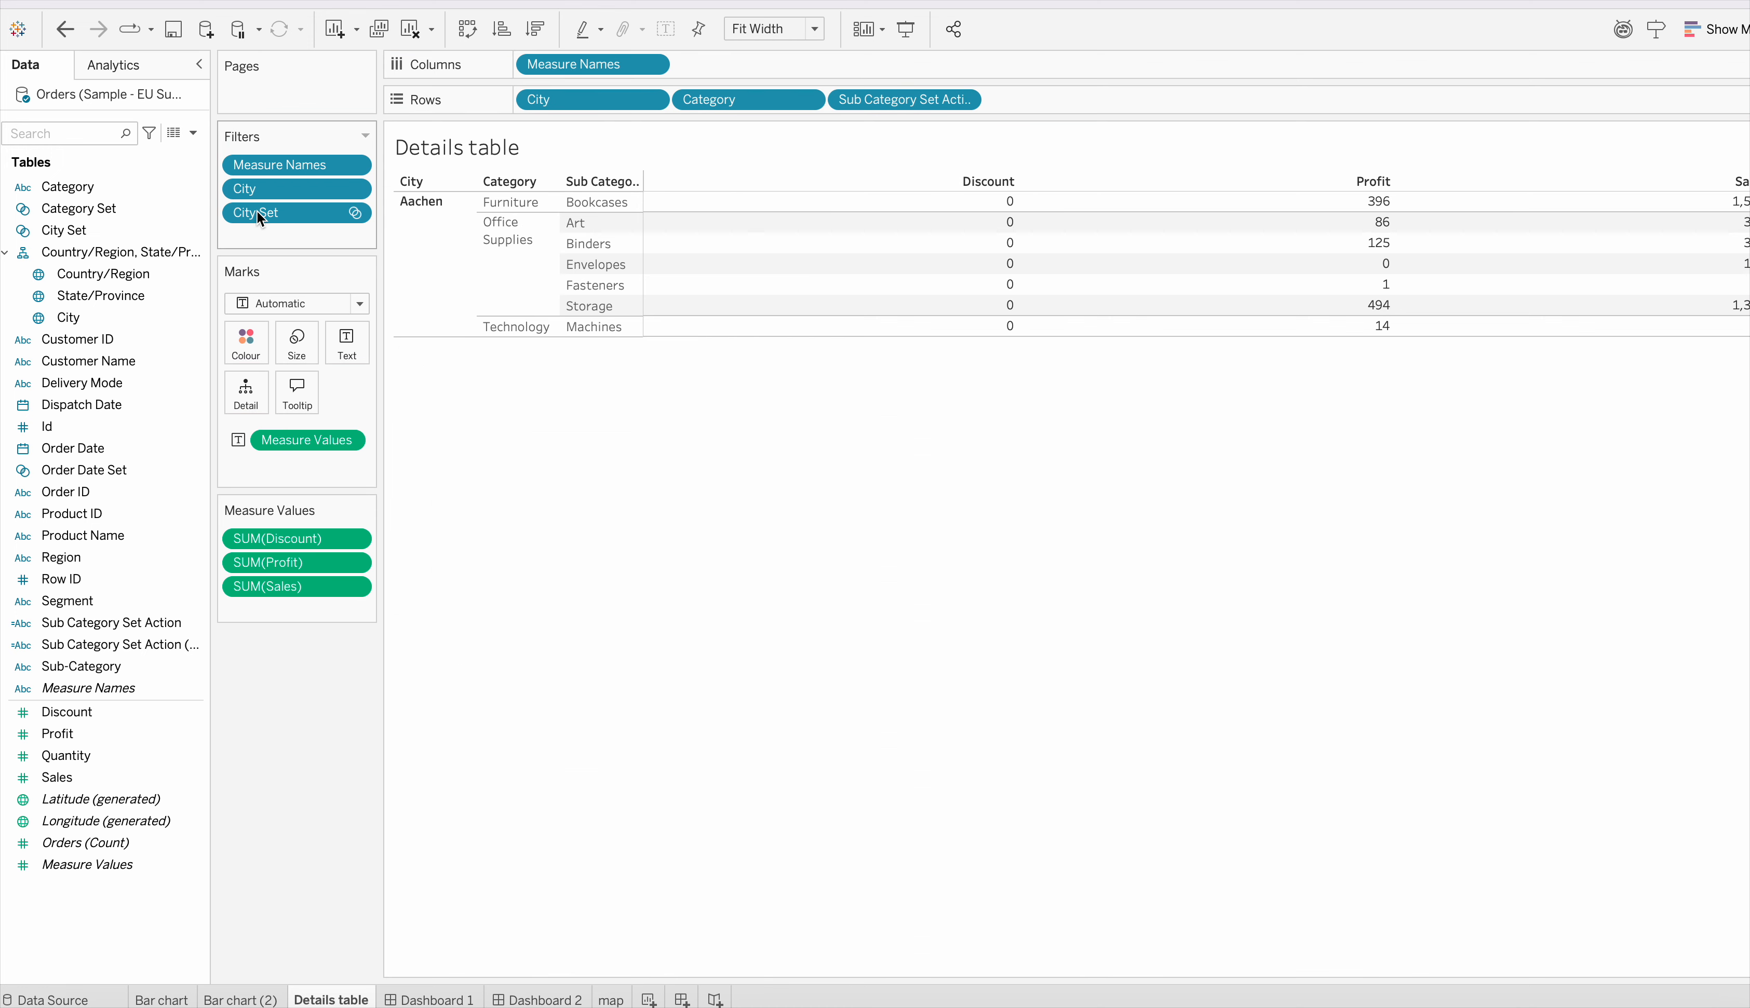
{"action": "left_click", "coordinate": [356, 215]}
{"action": "left_click", "coordinate": [293, 235]}
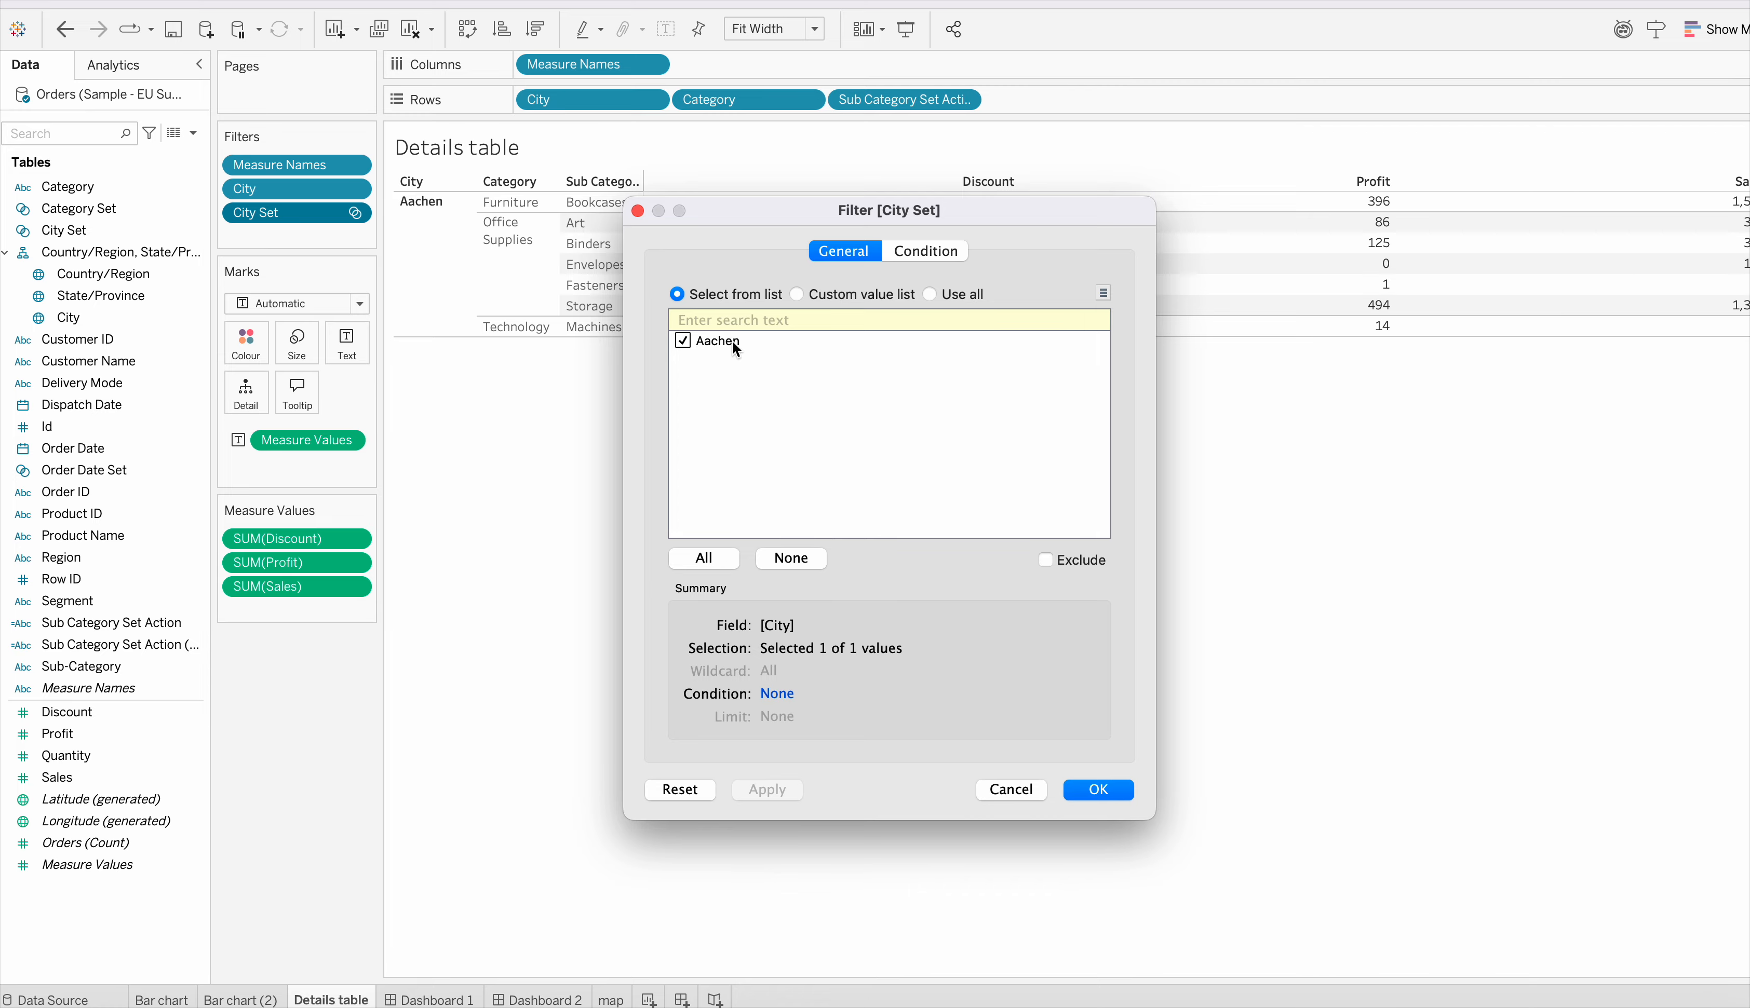
{"action": "left_click", "coordinate": [1107, 789]}
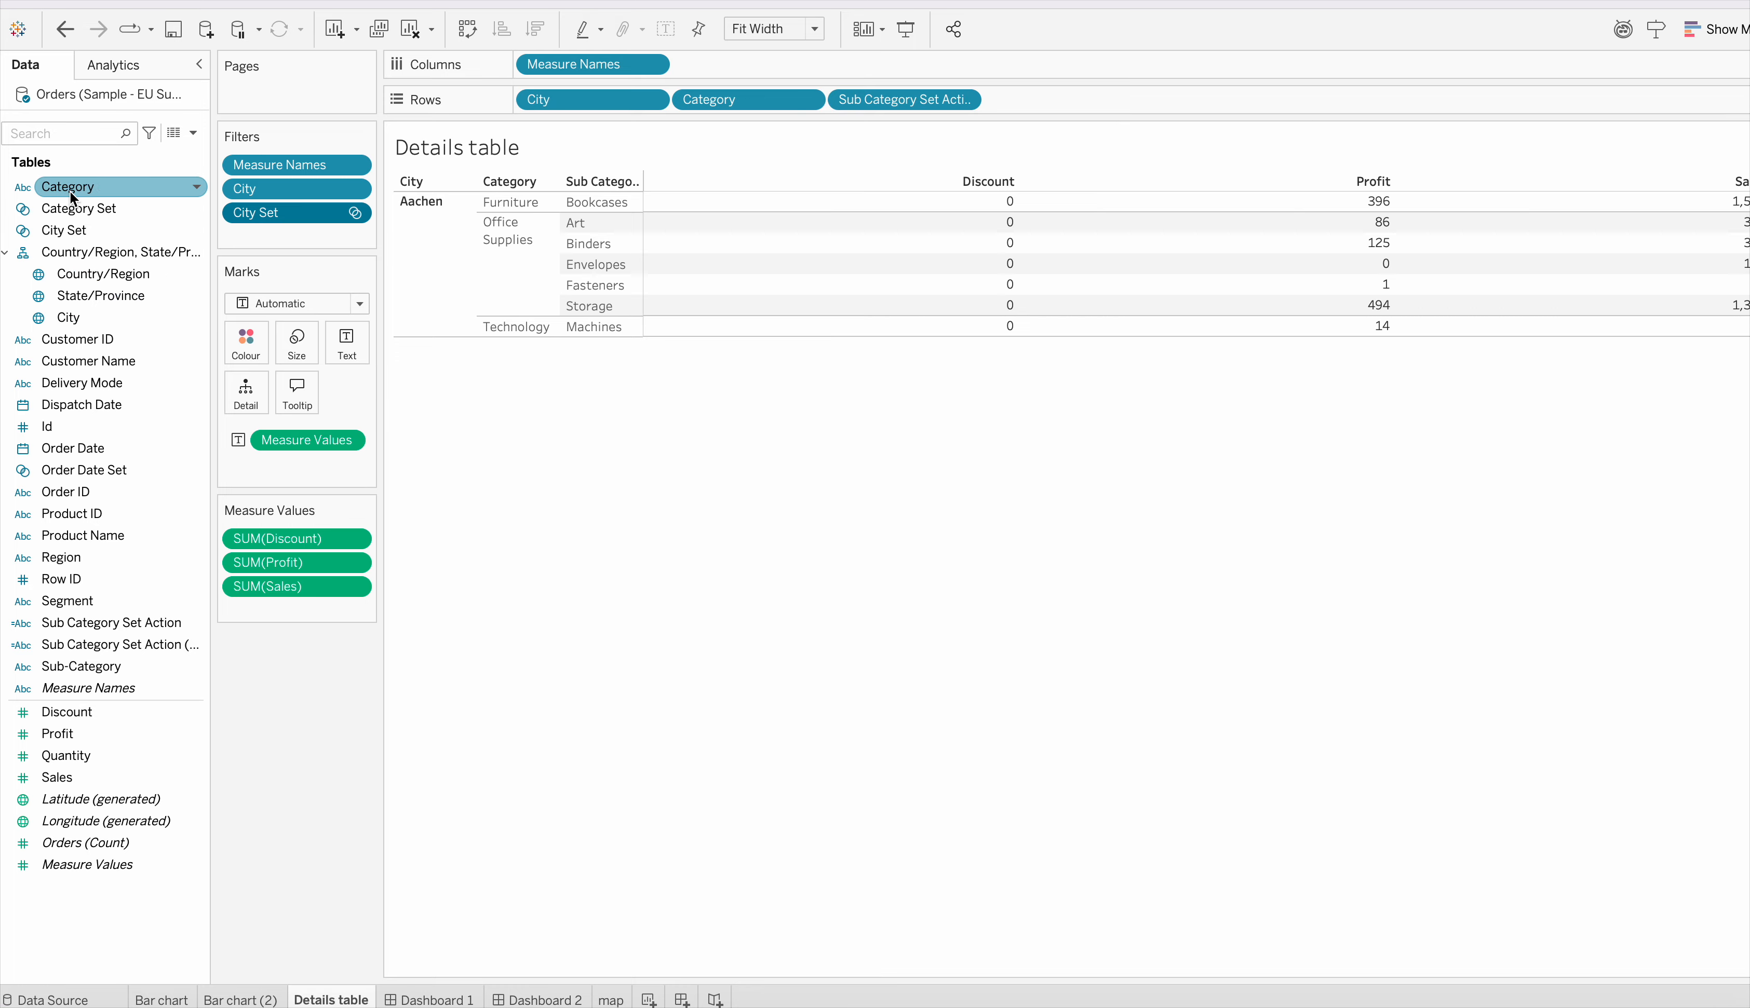
{"action": "left_click_drag", "start_coordinate": [70, 190], "coordinate": [103, 276]}
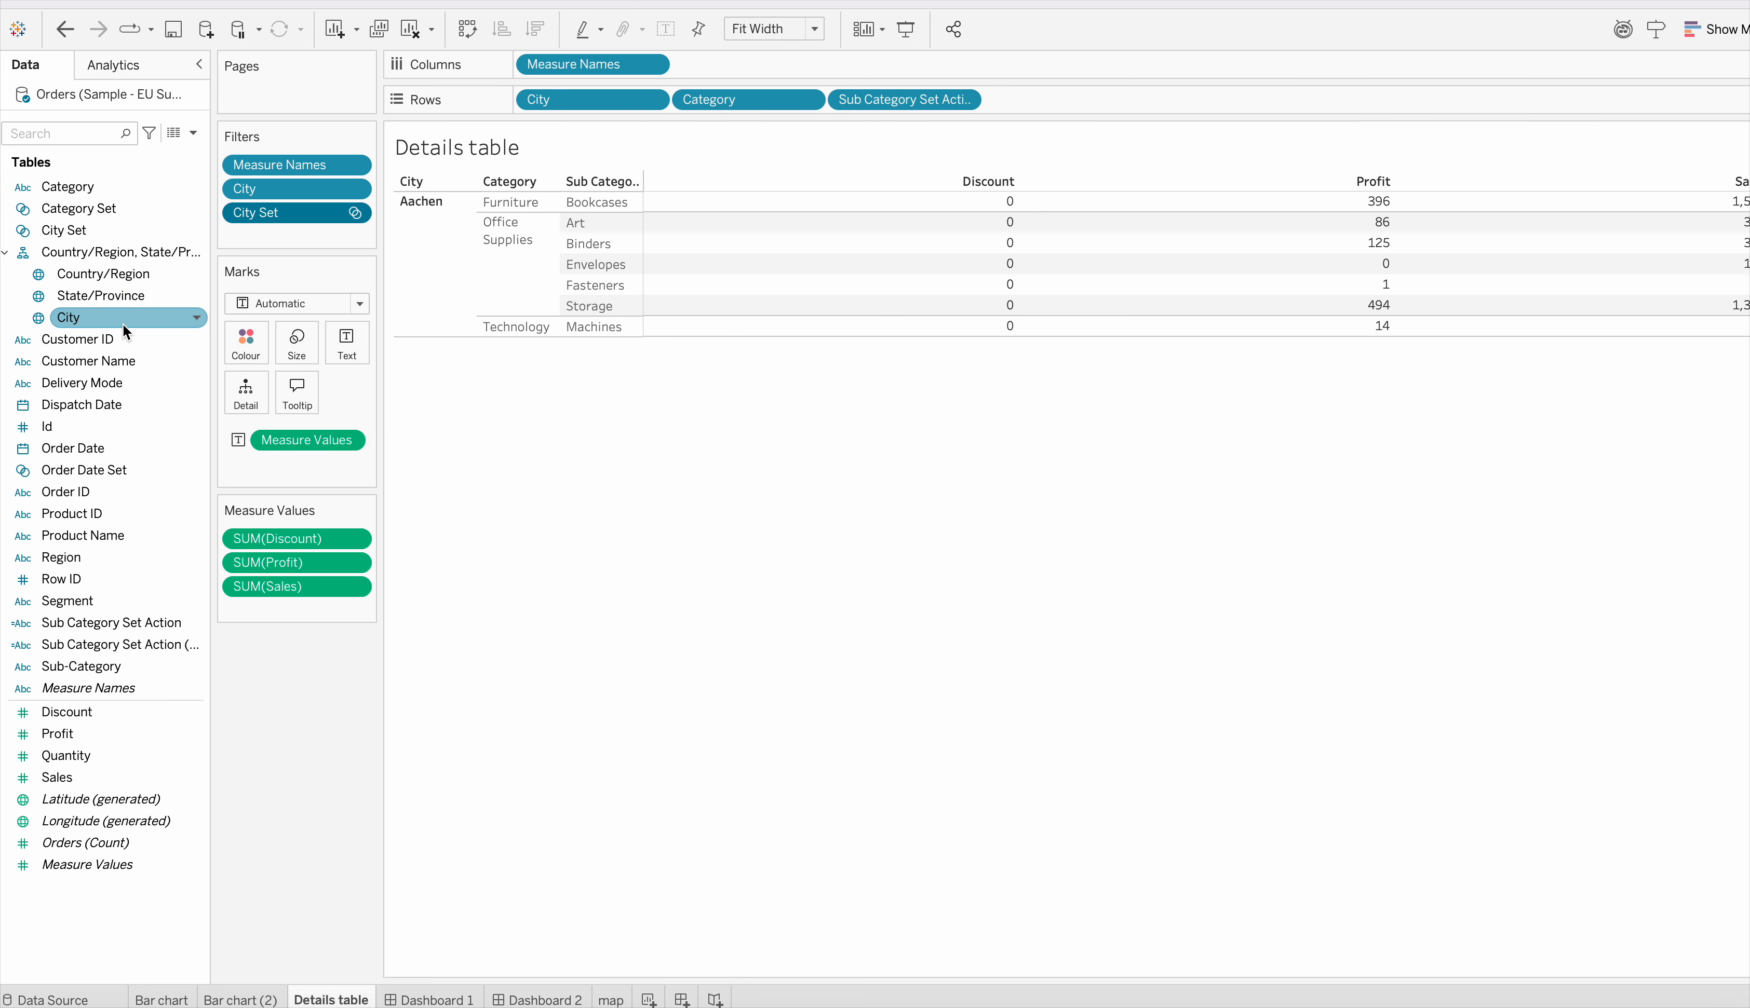
Step: Review the selection options of the City filter and leave it on Use all
{"action": "left_click", "coordinate": [354, 189]}
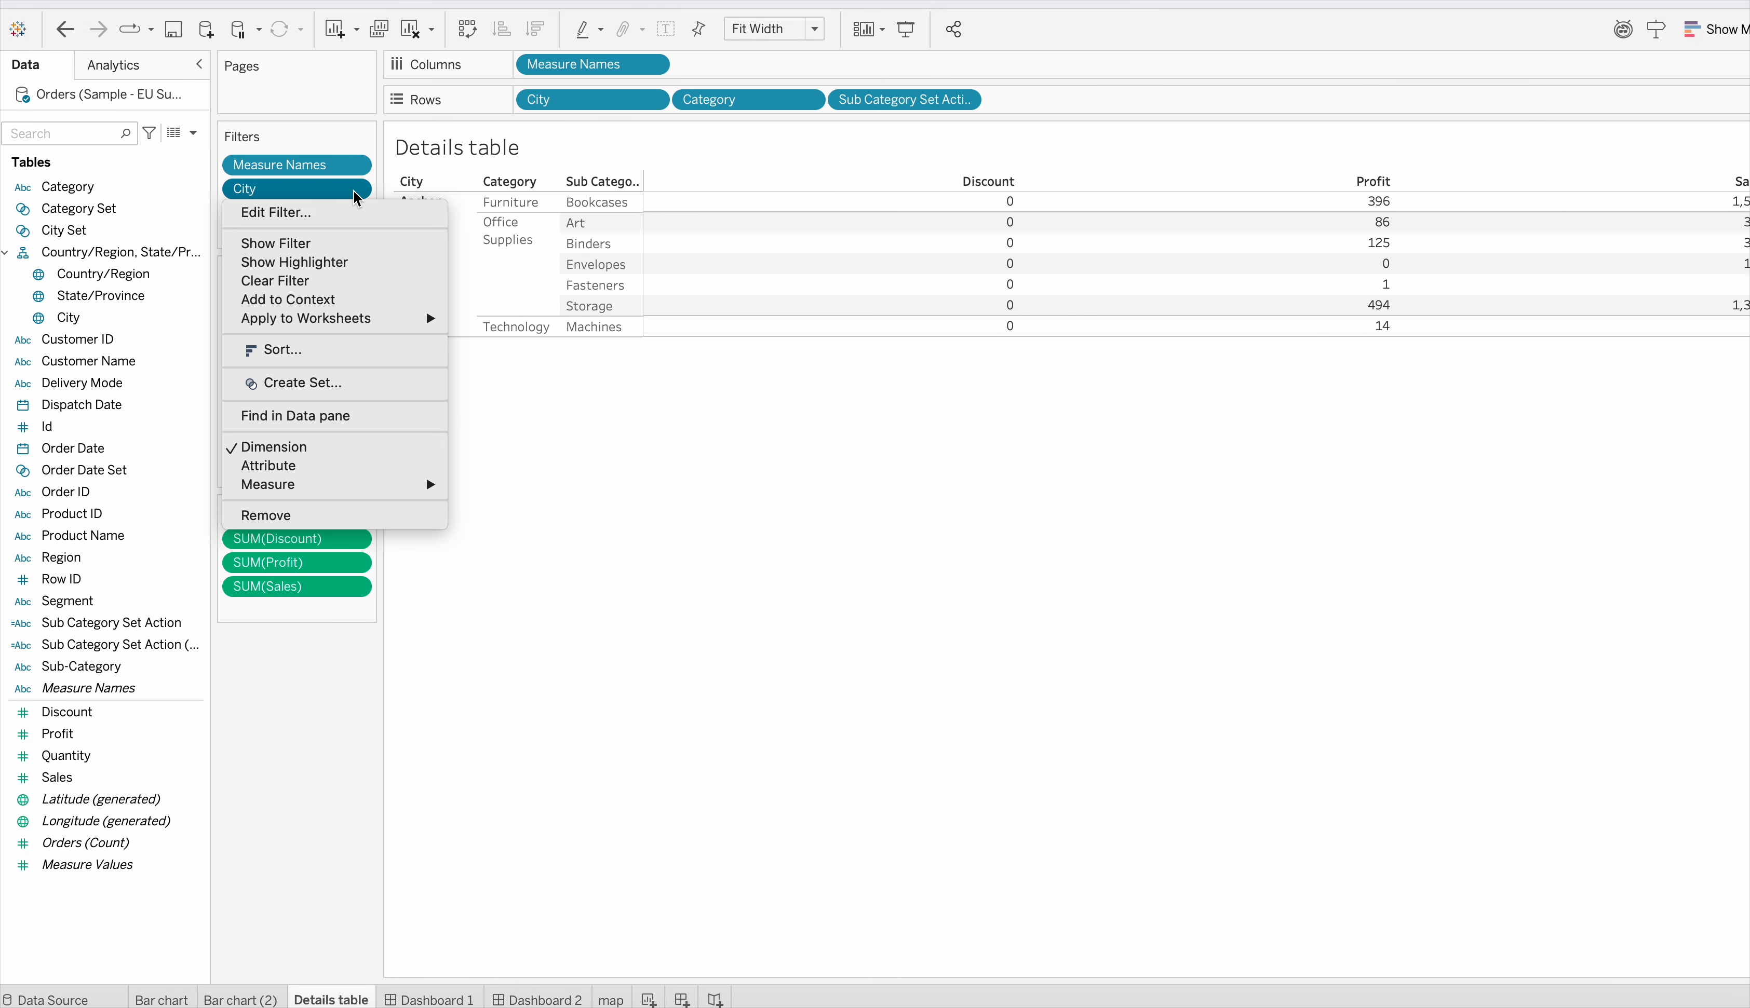
{"action": "left_click", "coordinate": [308, 212]}
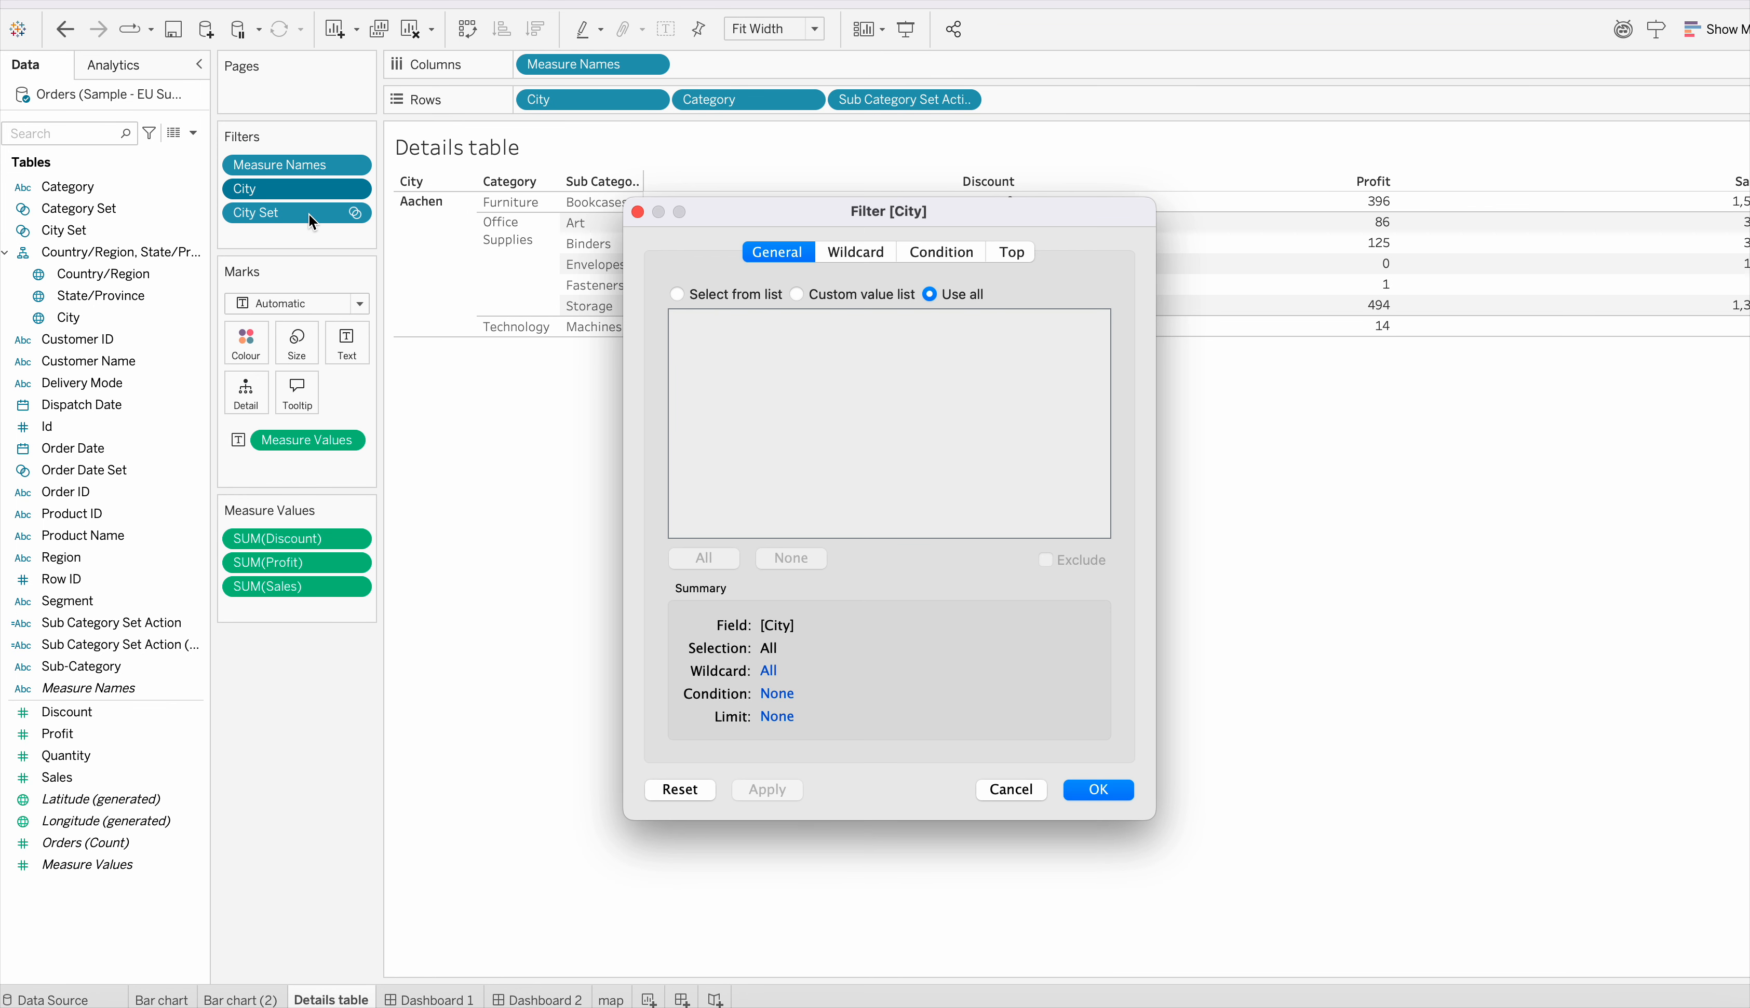
{"action": "left_click", "coordinate": [677, 292]}
{"action": "left_click", "coordinate": [931, 295]}
{"action": "left_click", "coordinate": [1105, 794]}
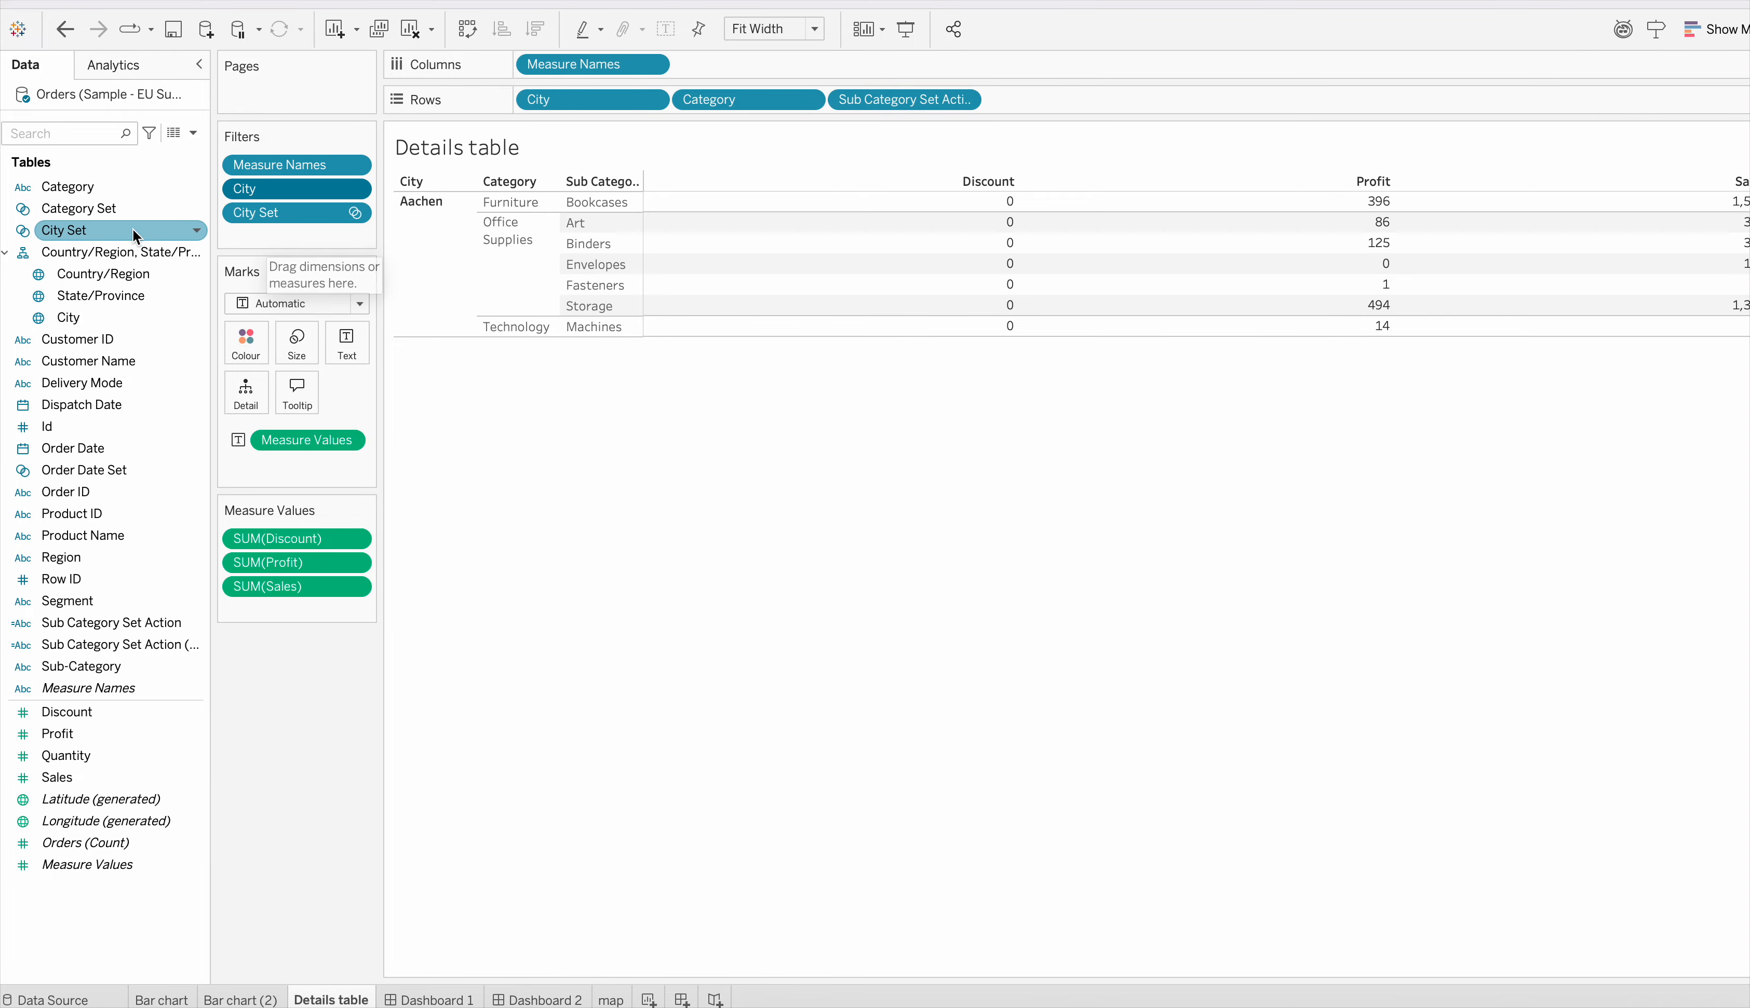
Step: Edit City Set so that it uses all cities
{"action": "left_click", "coordinate": [198, 229]}
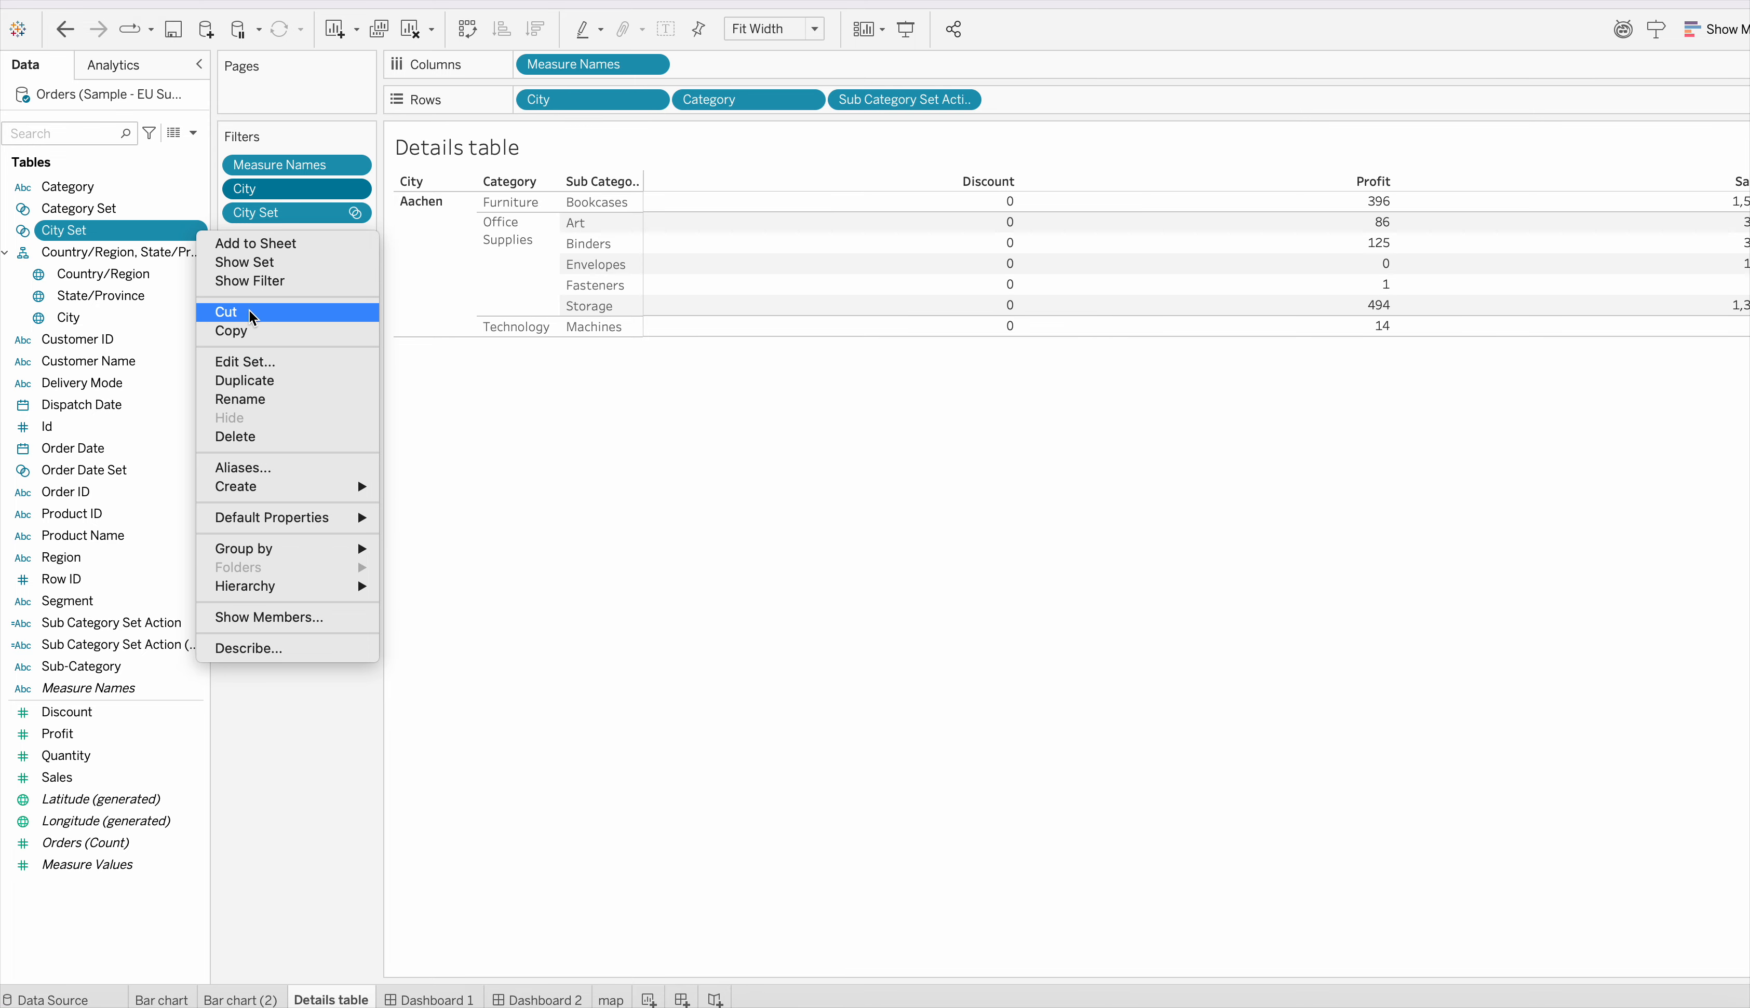
{"action": "left_click", "coordinate": [260, 359]}
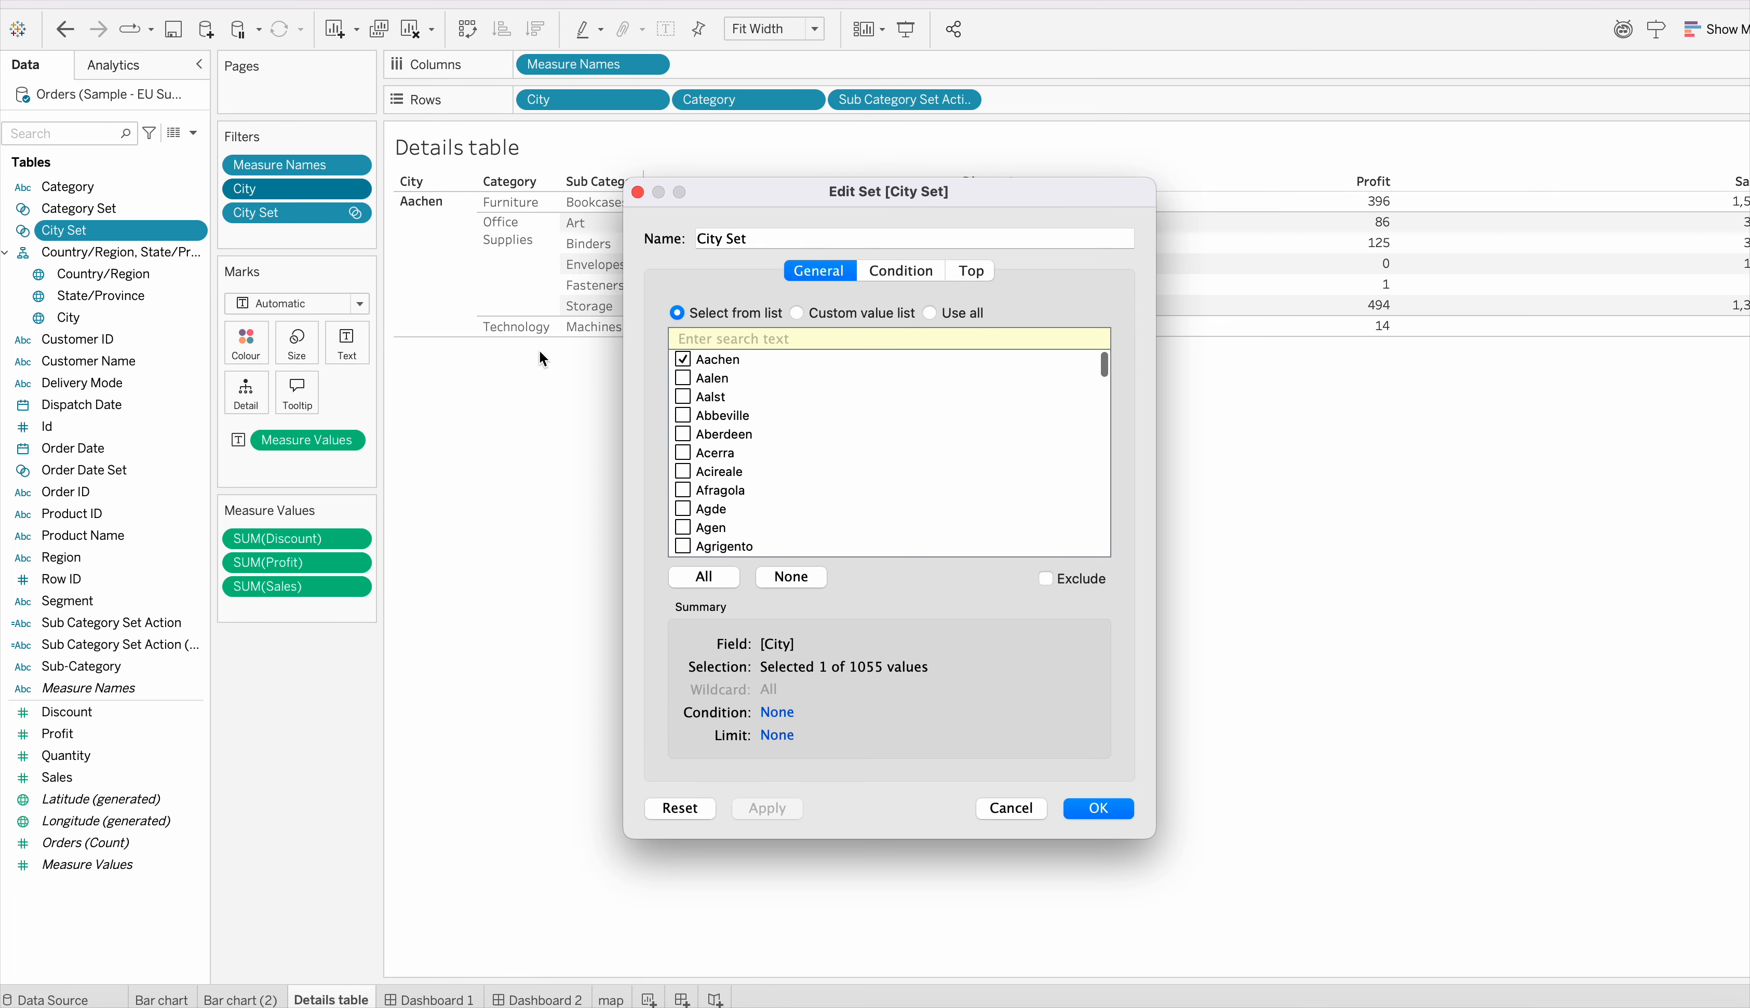
{"action": "left_click", "coordinate": [928, 313]}
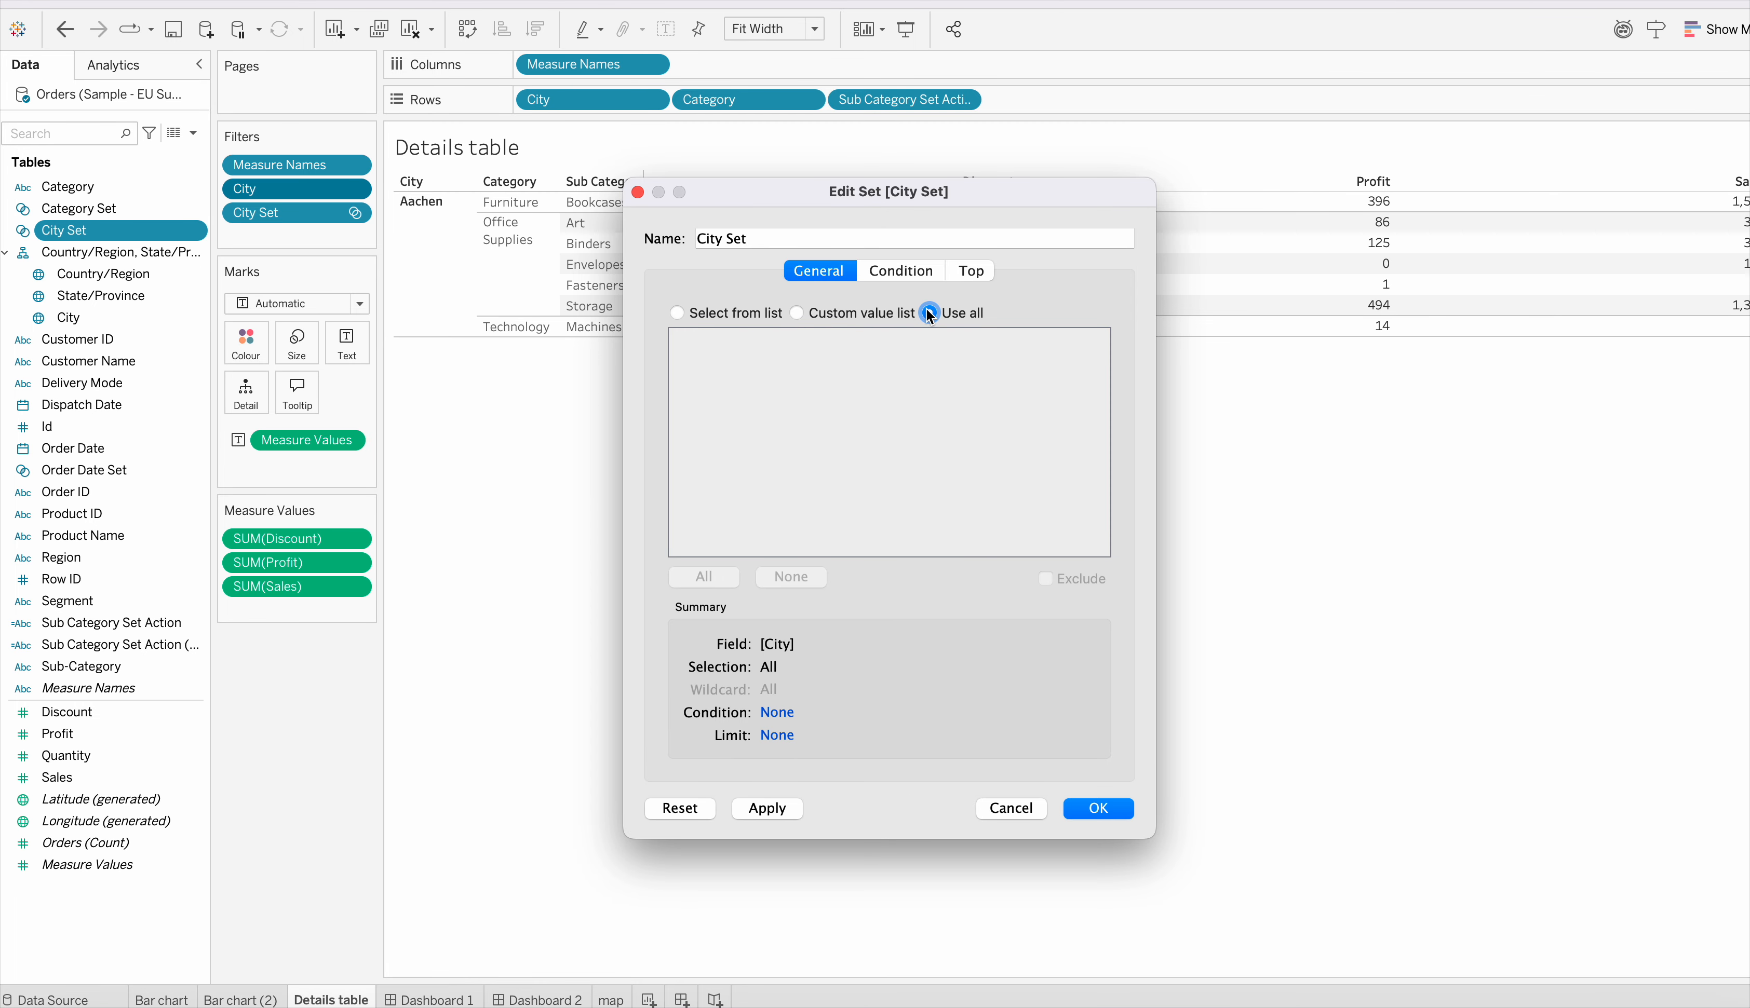
{"action": "left_click", "coordinate": [1114, 815]}
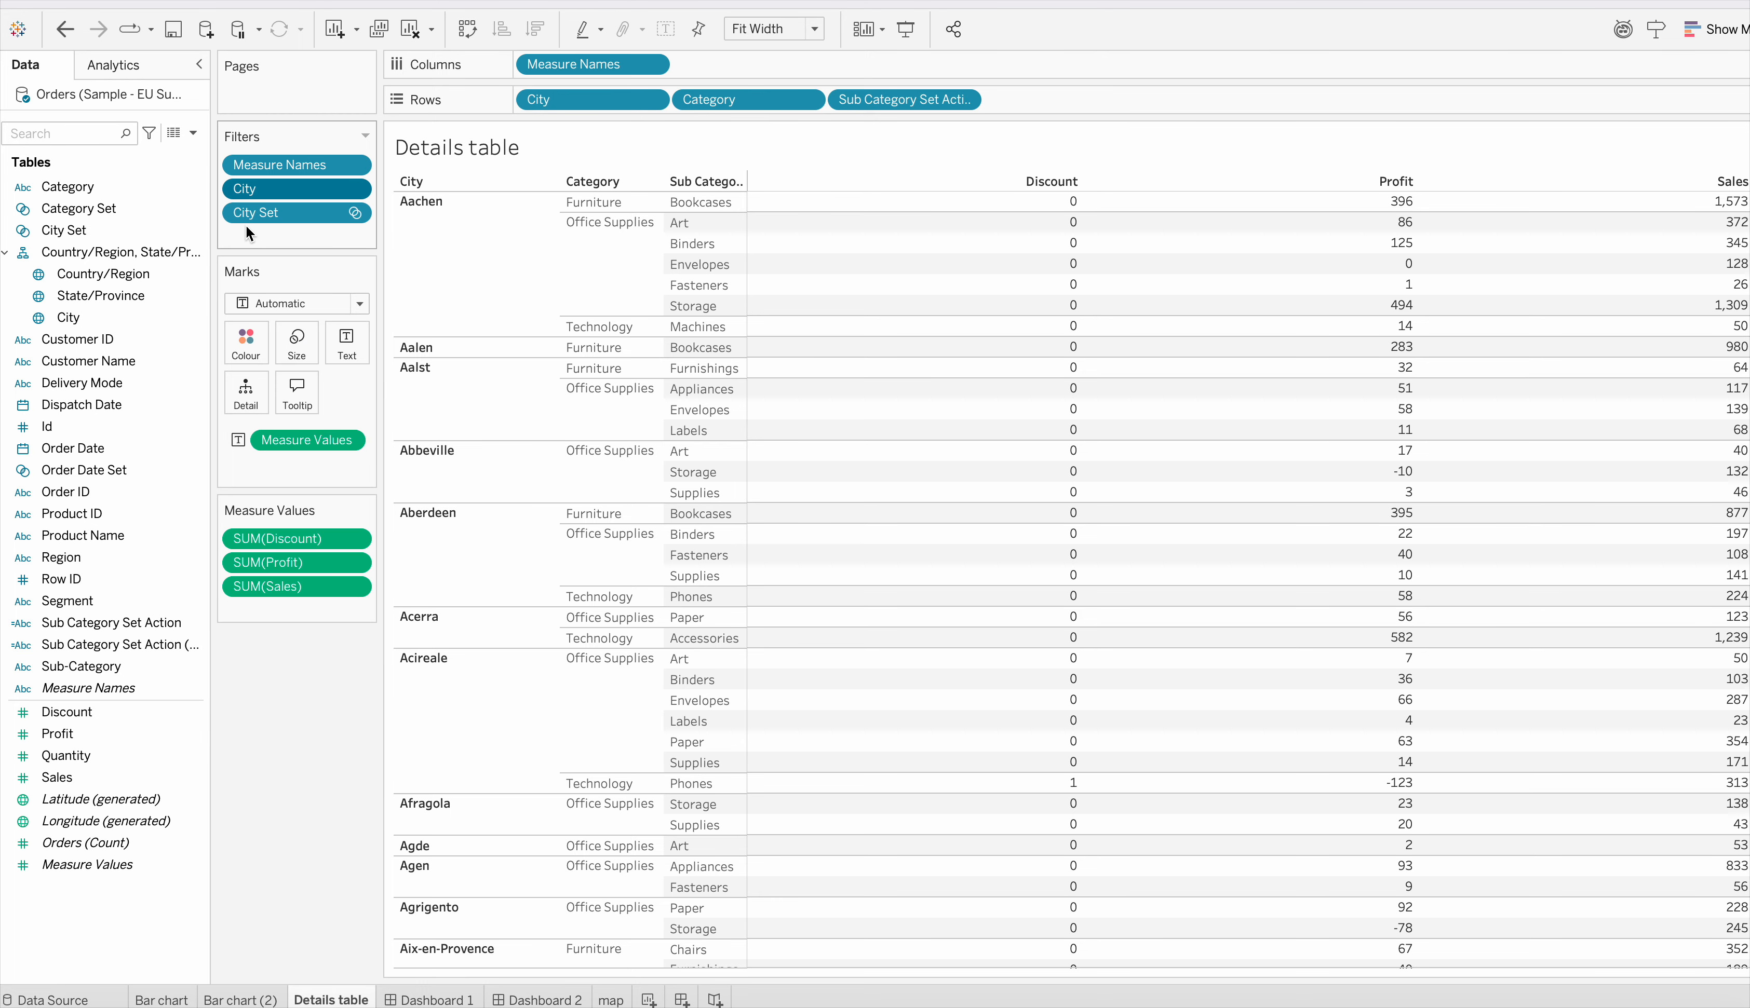
Step: Review the City Set filter's member list and add City Set to the Details table rows before City
{"action": "left_click", "coordinate": [352, 213]}
{"action": "left_click", "coordinate": [313, 238]}
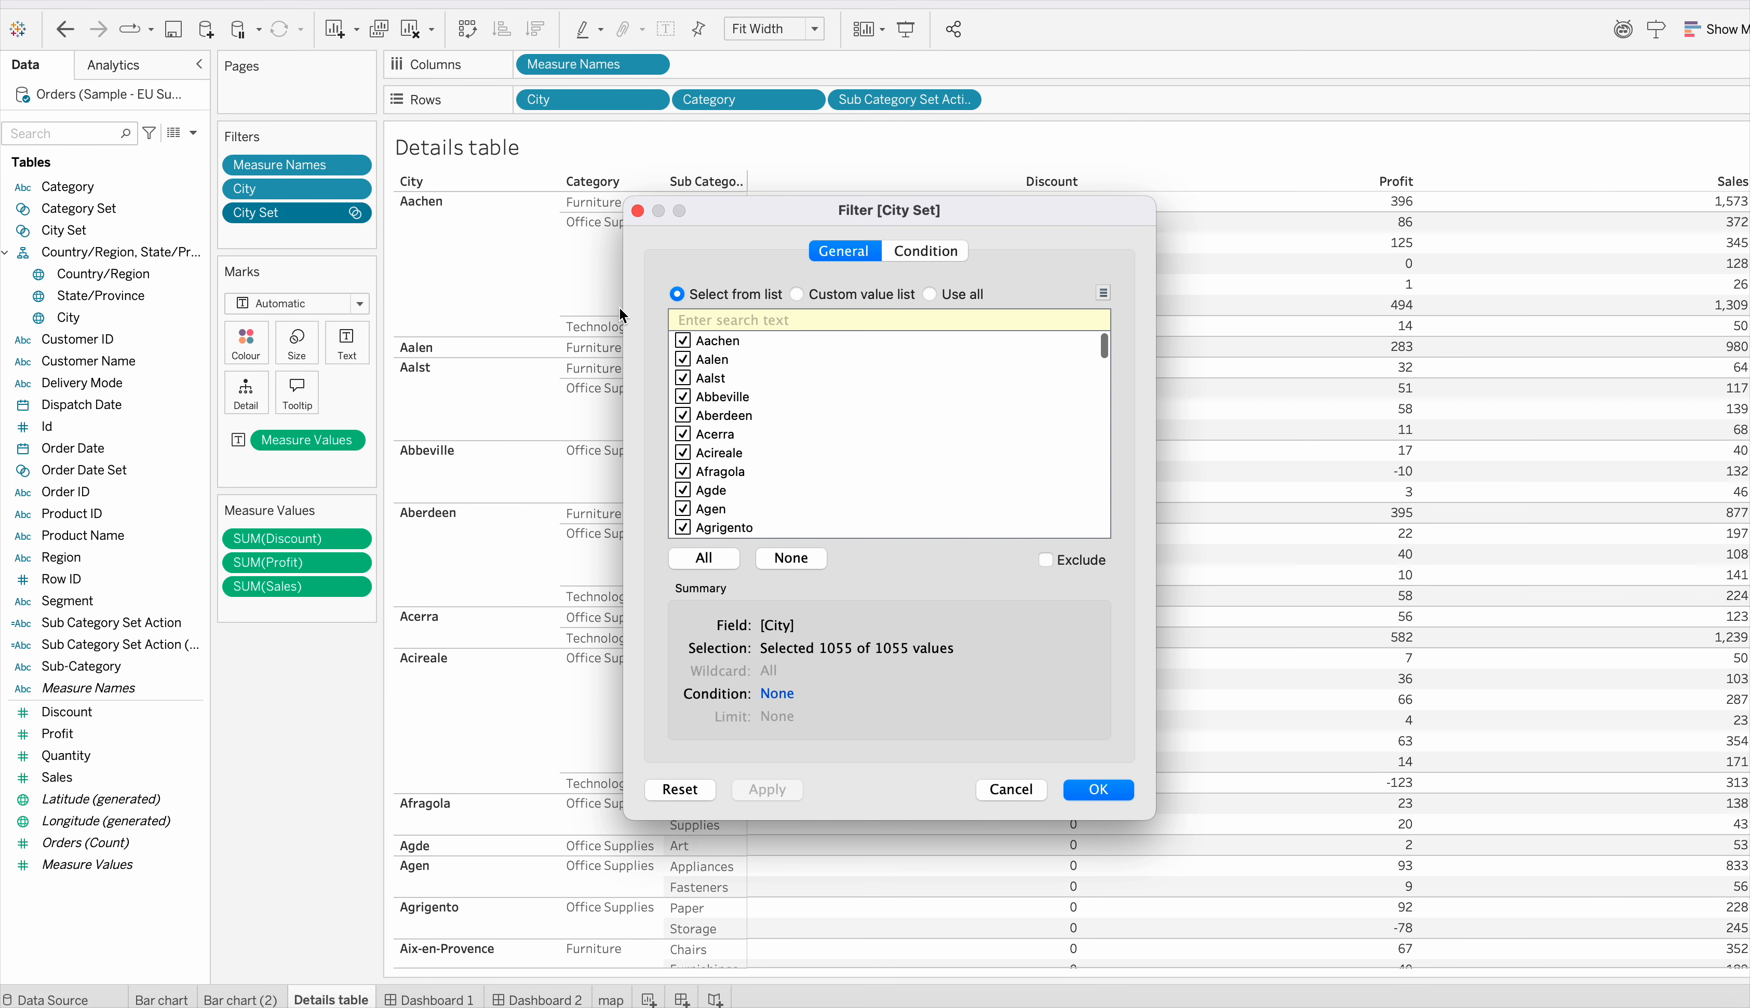
{"action": "left_click", "coordinate": [1012, 790]}
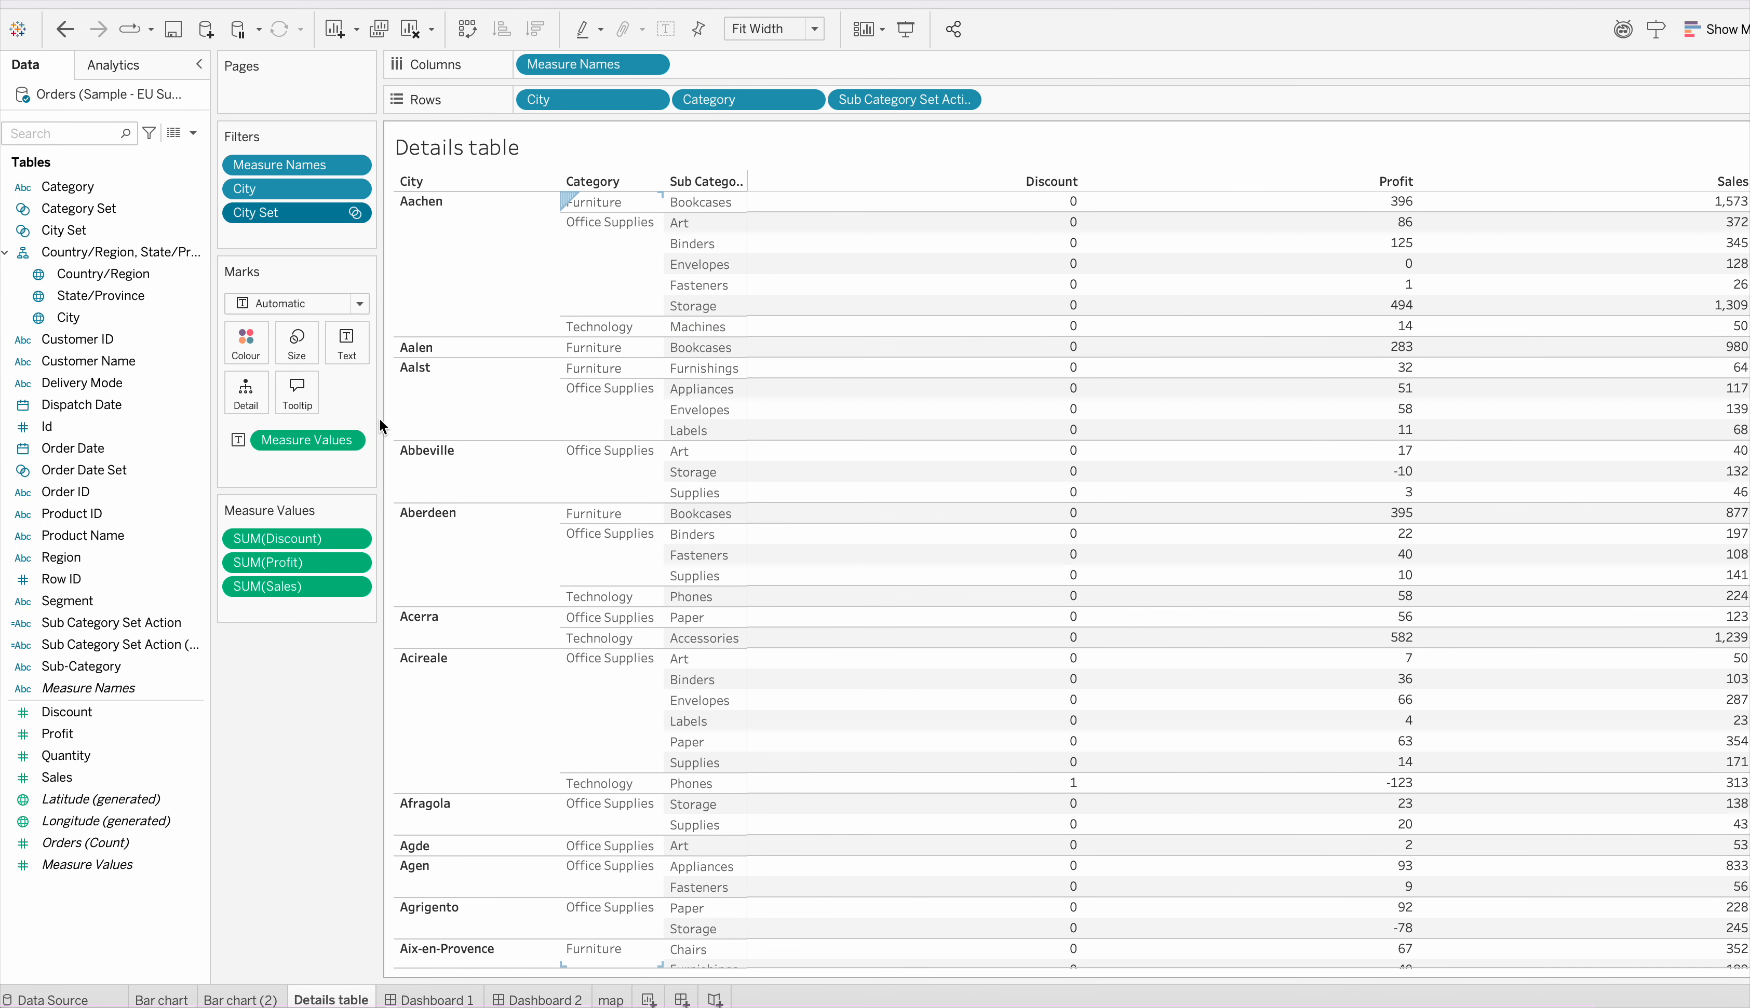
{"action": "mouse_move", "coordinate": [79, 233]}
{"action": "left_mouse_down"}
{"action": "mouse_move", "coordinate": [421, 150]}
{"action": "mouse_move", "coordinate": [477, 99]}
{"action": "mouse_move", "coordinate": [529, 104]}
{"action": "left_mouse_up"}
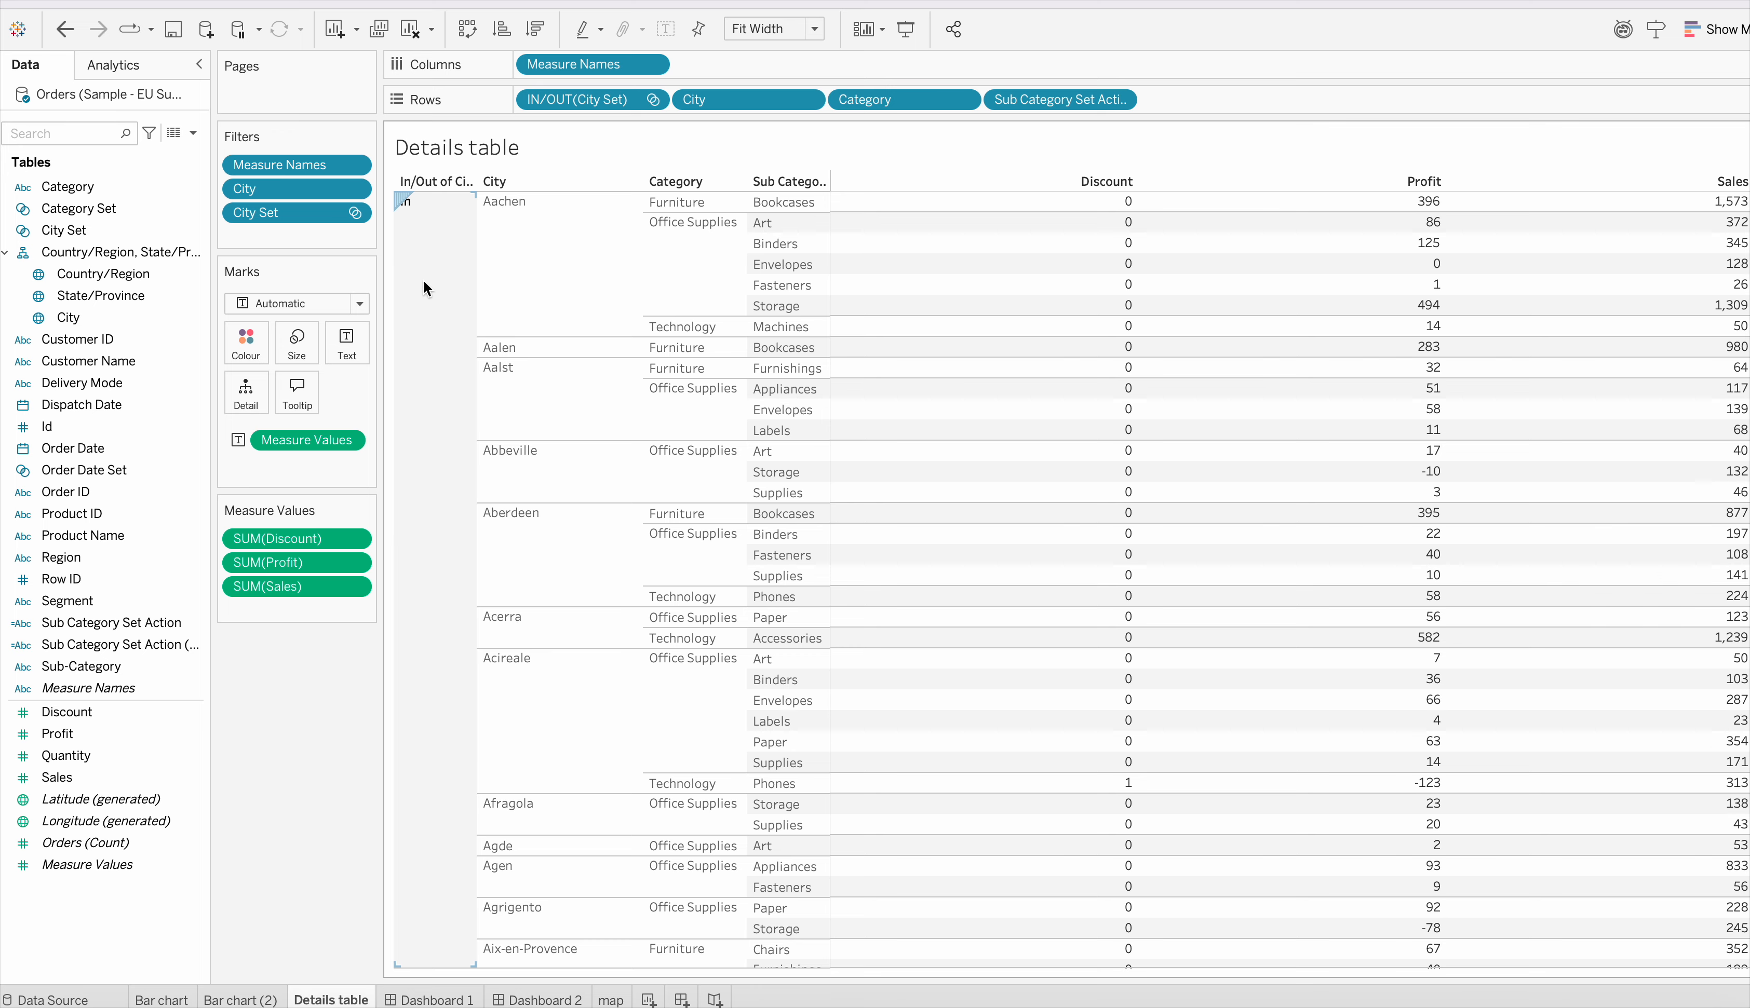
Step: Edit City Set so that Aachen is its only selected city
{"action": "left_click", "coordinate": [195, 232]}
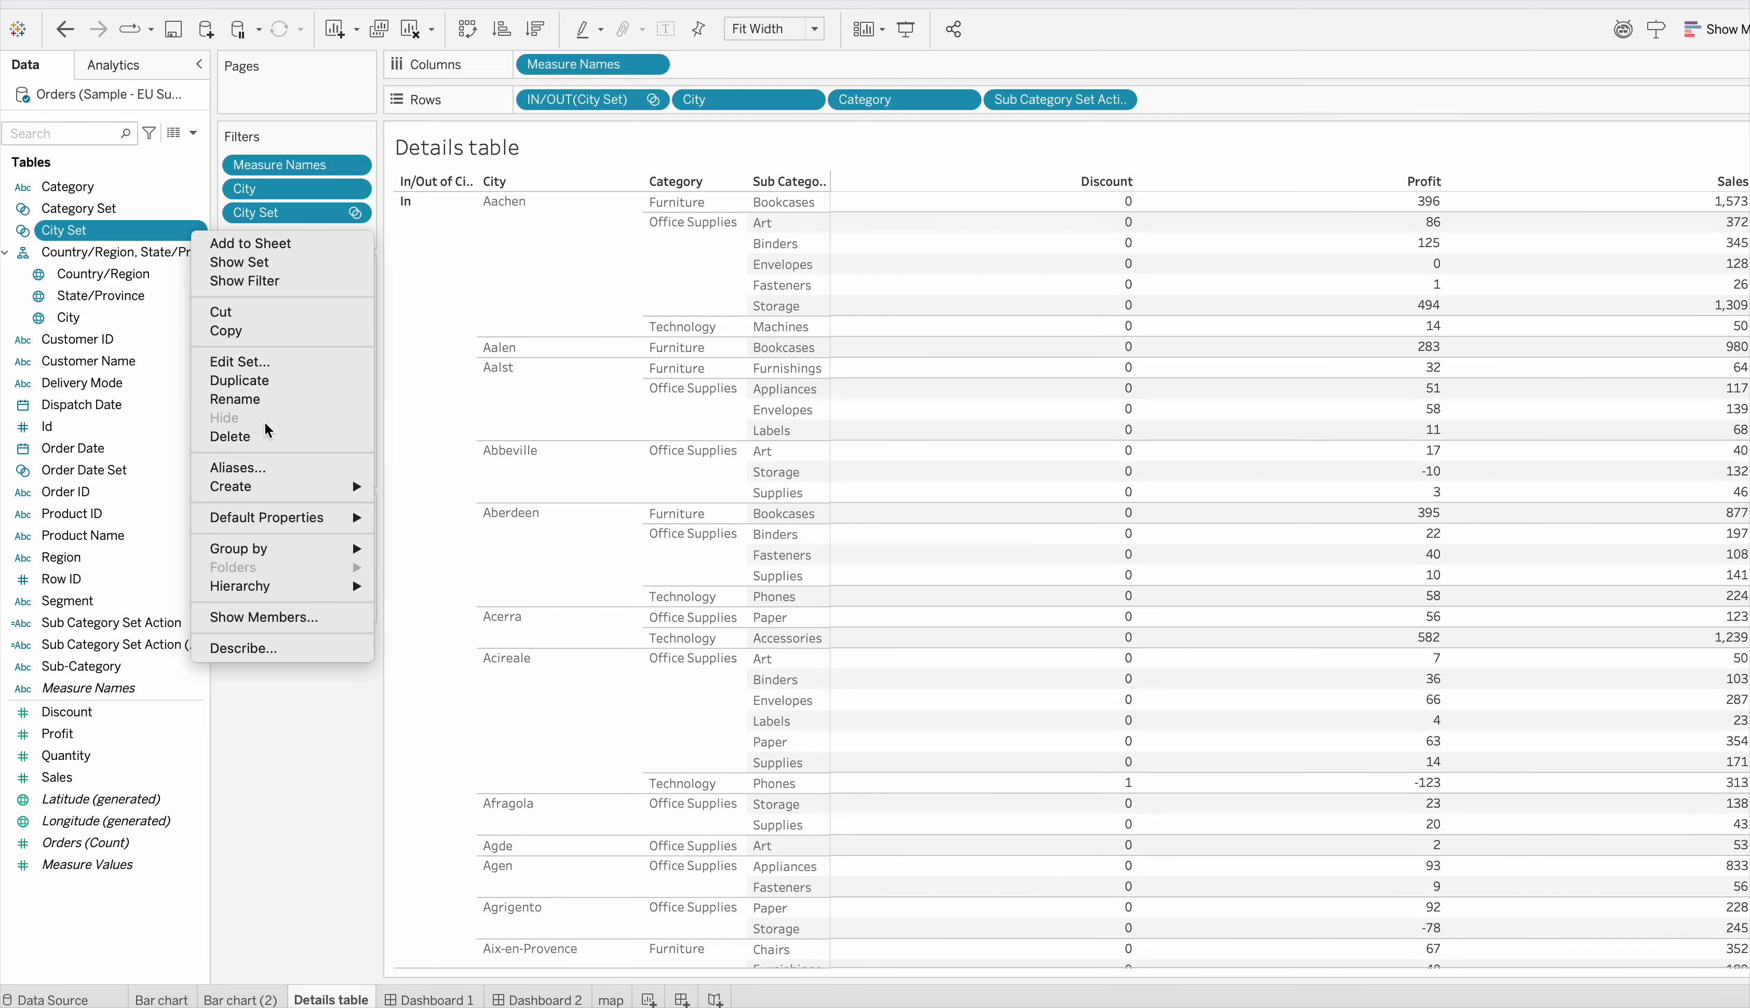
{"action": "left_click", "coordinate": [258, 363]}
{"action": "left_click", "coordinate": [677, 313]}
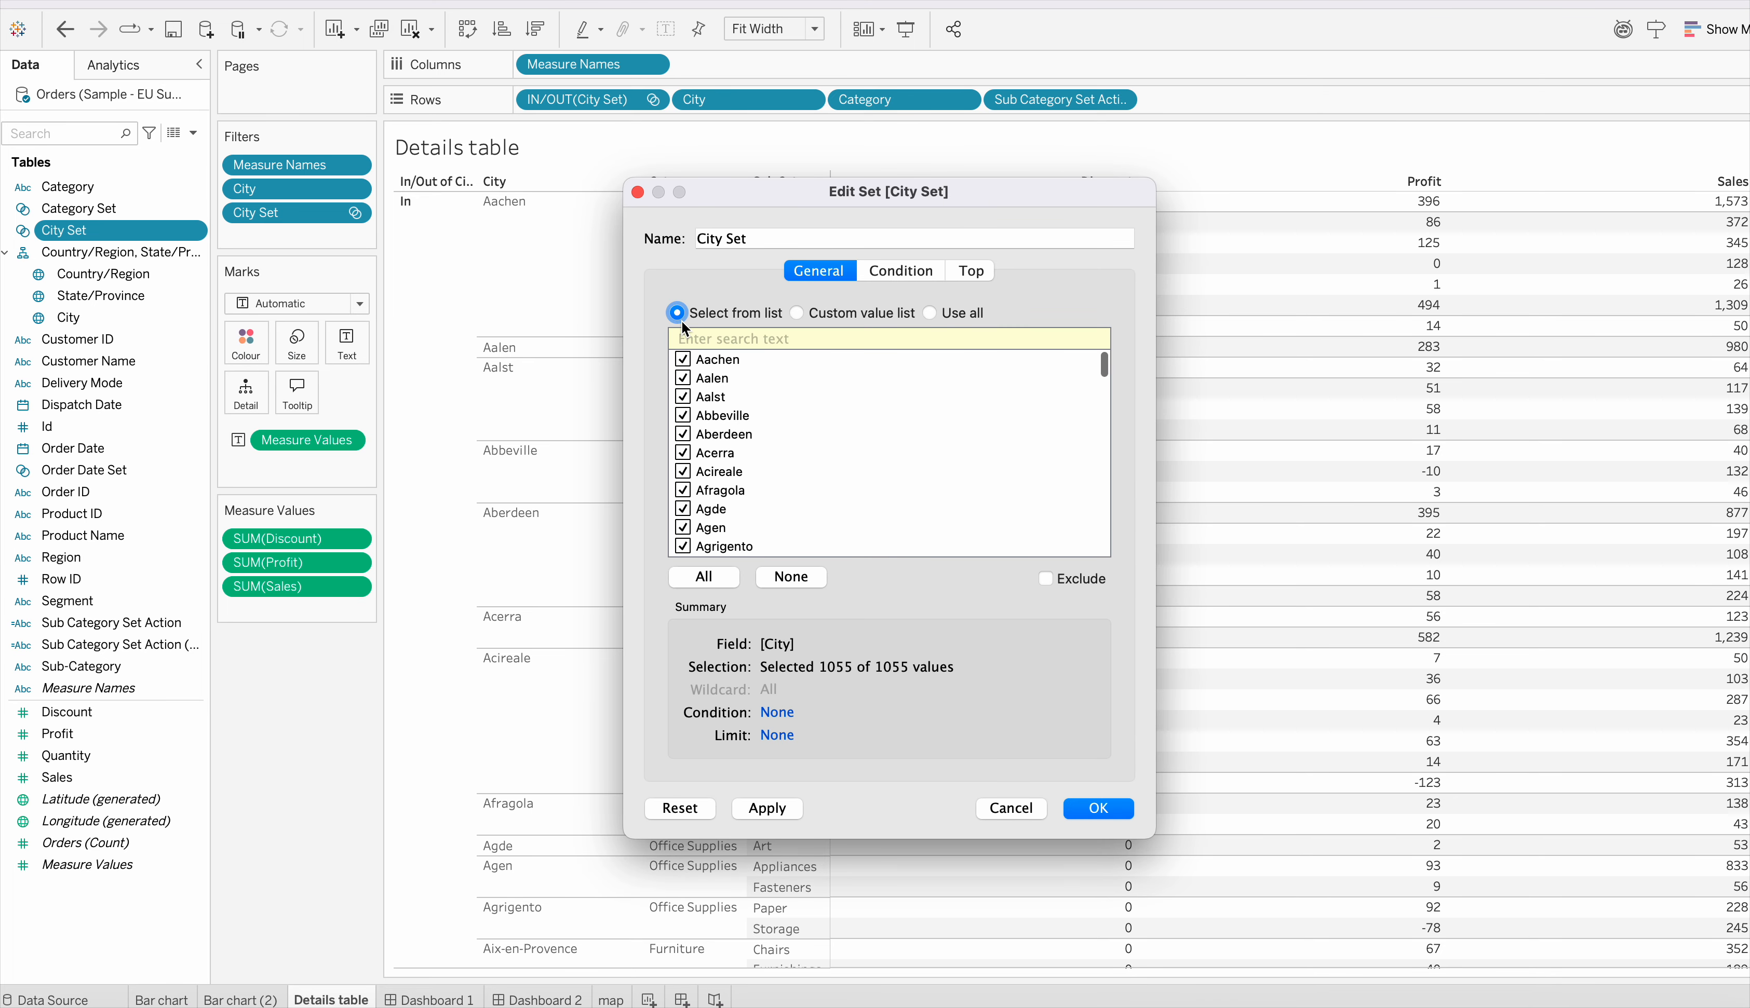
{"action": "left_click", "coordinate": [792, 575]}
{"action": "left_click", "coordinate": [681, 360]}
{"action": "left_click", "coordinate": [778, 812]}
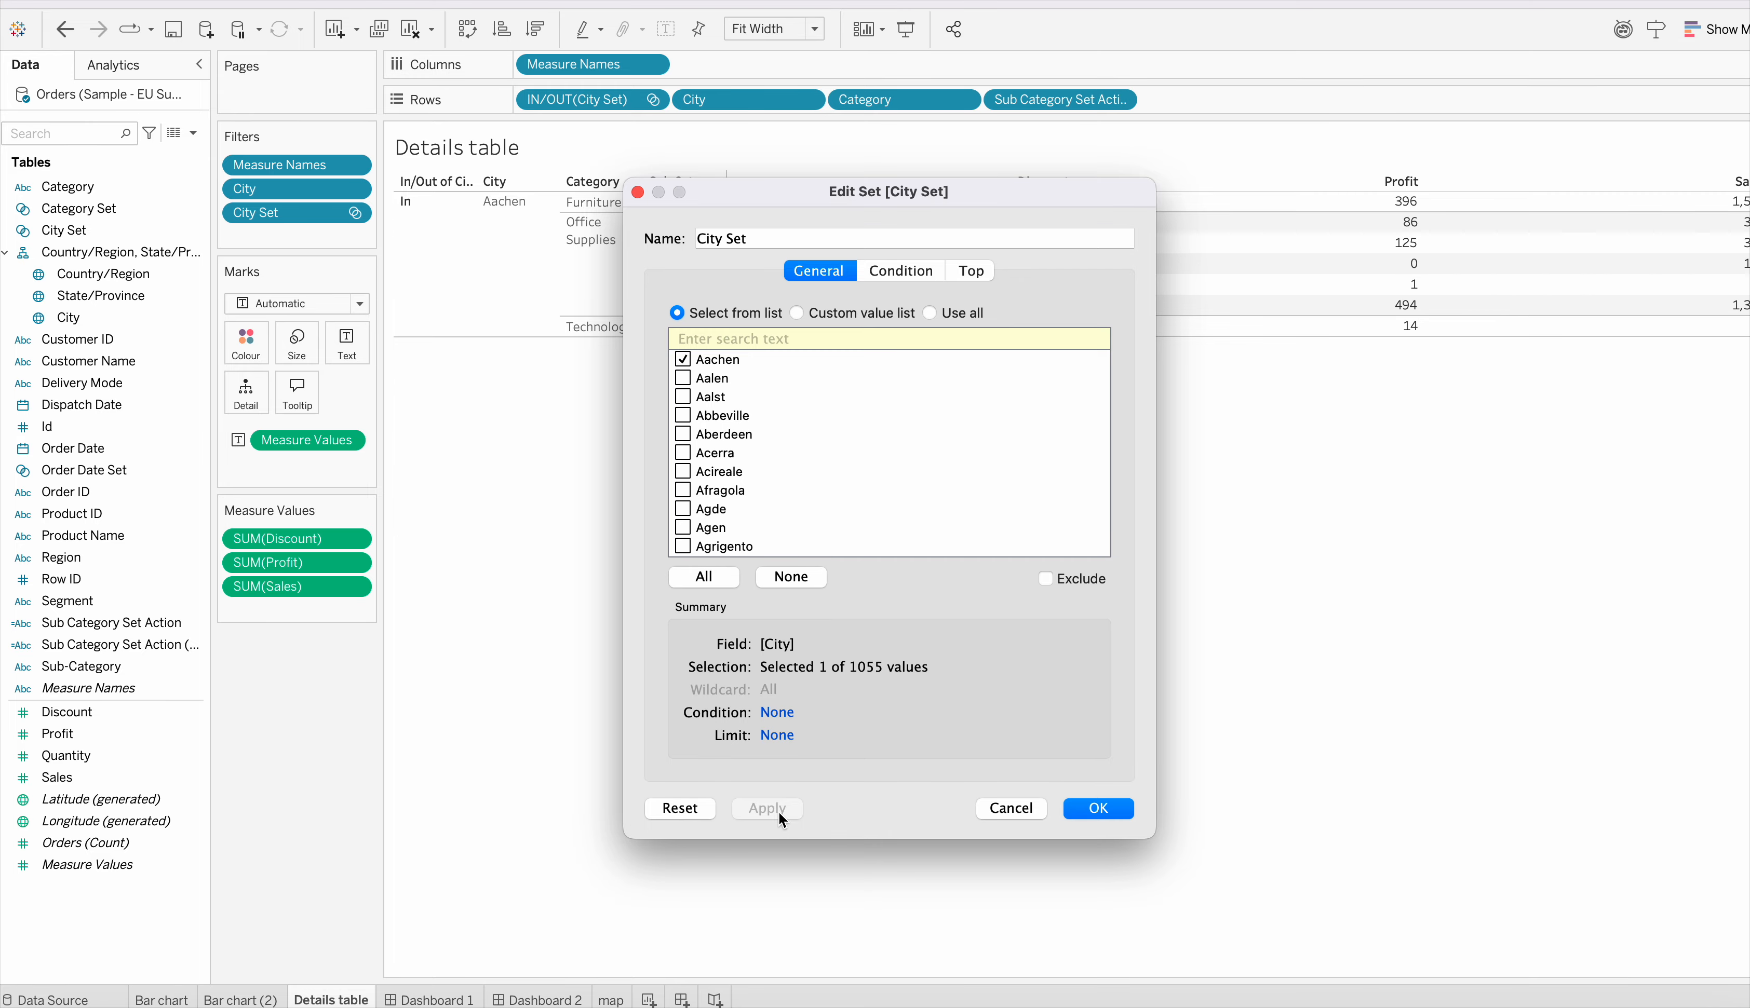
{"action": "left_click", "coordinate": [1092, 817]}
Step: Check the member list of the City Set filter on the Details table
{"action": "left_click", "coordinate": [411, 227]}
{"action": "left_click", "coordinate": [409, 213]}
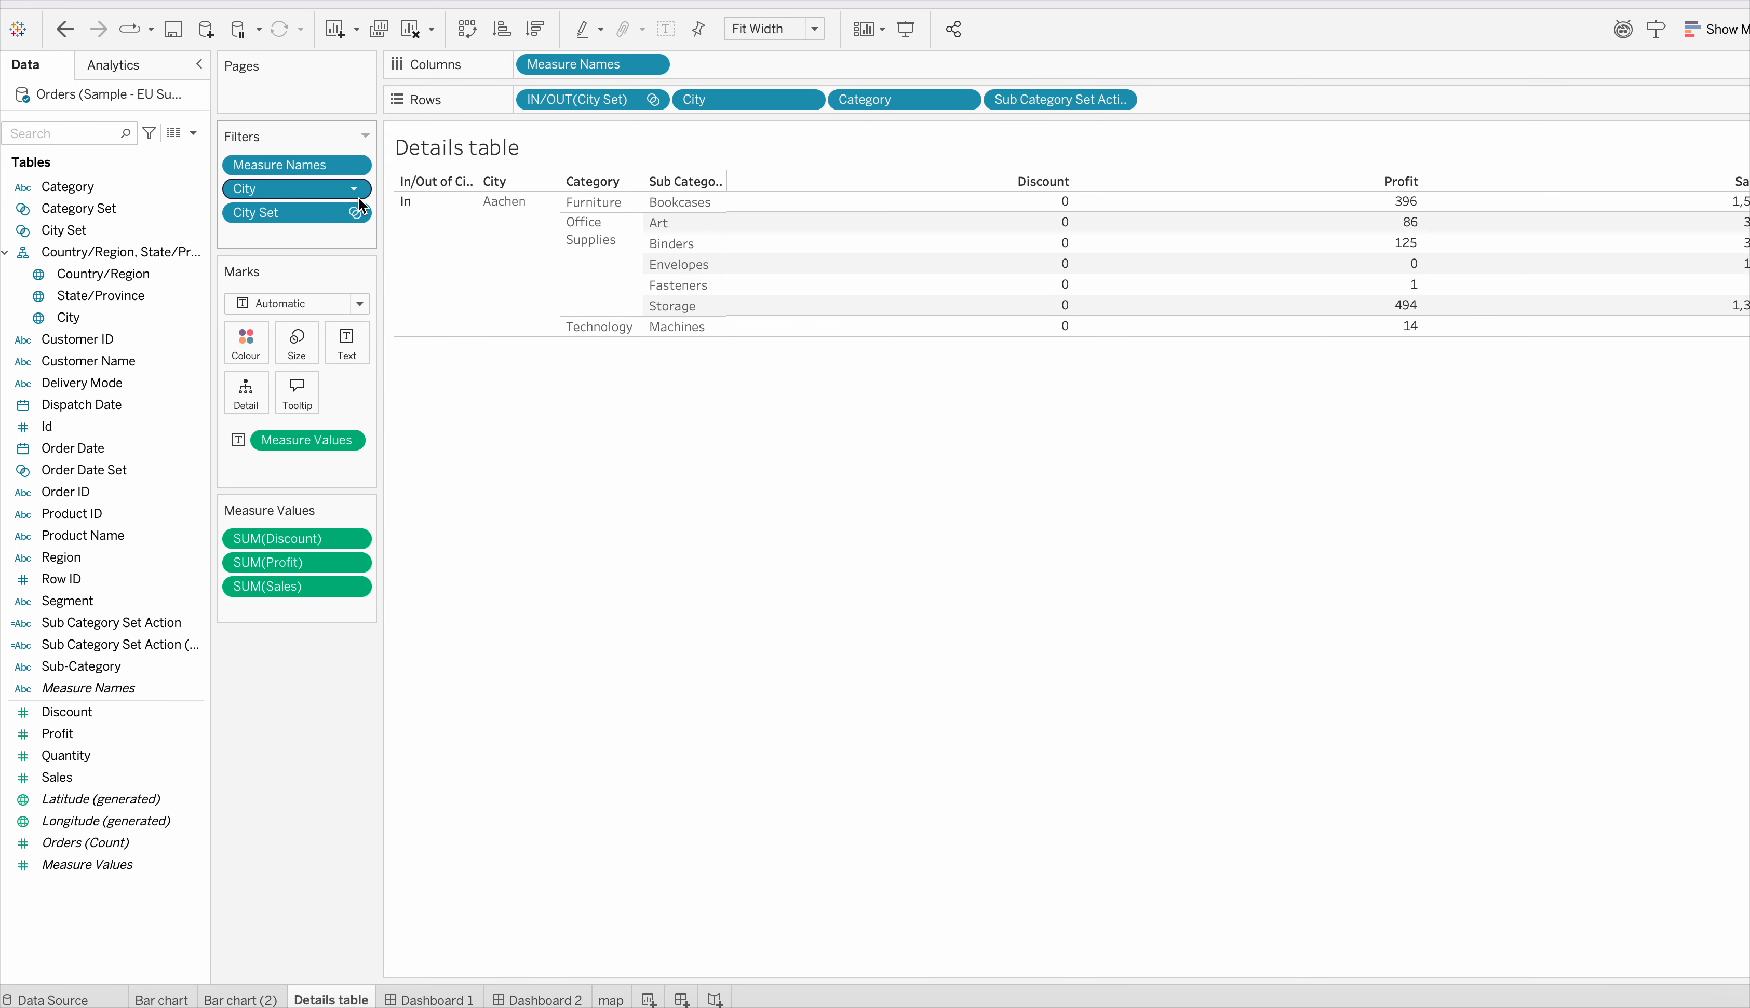
{"action": "right_click", "coordinate": [356, 215]}
{"action": "left_click", "coordinate": [321, 237]}
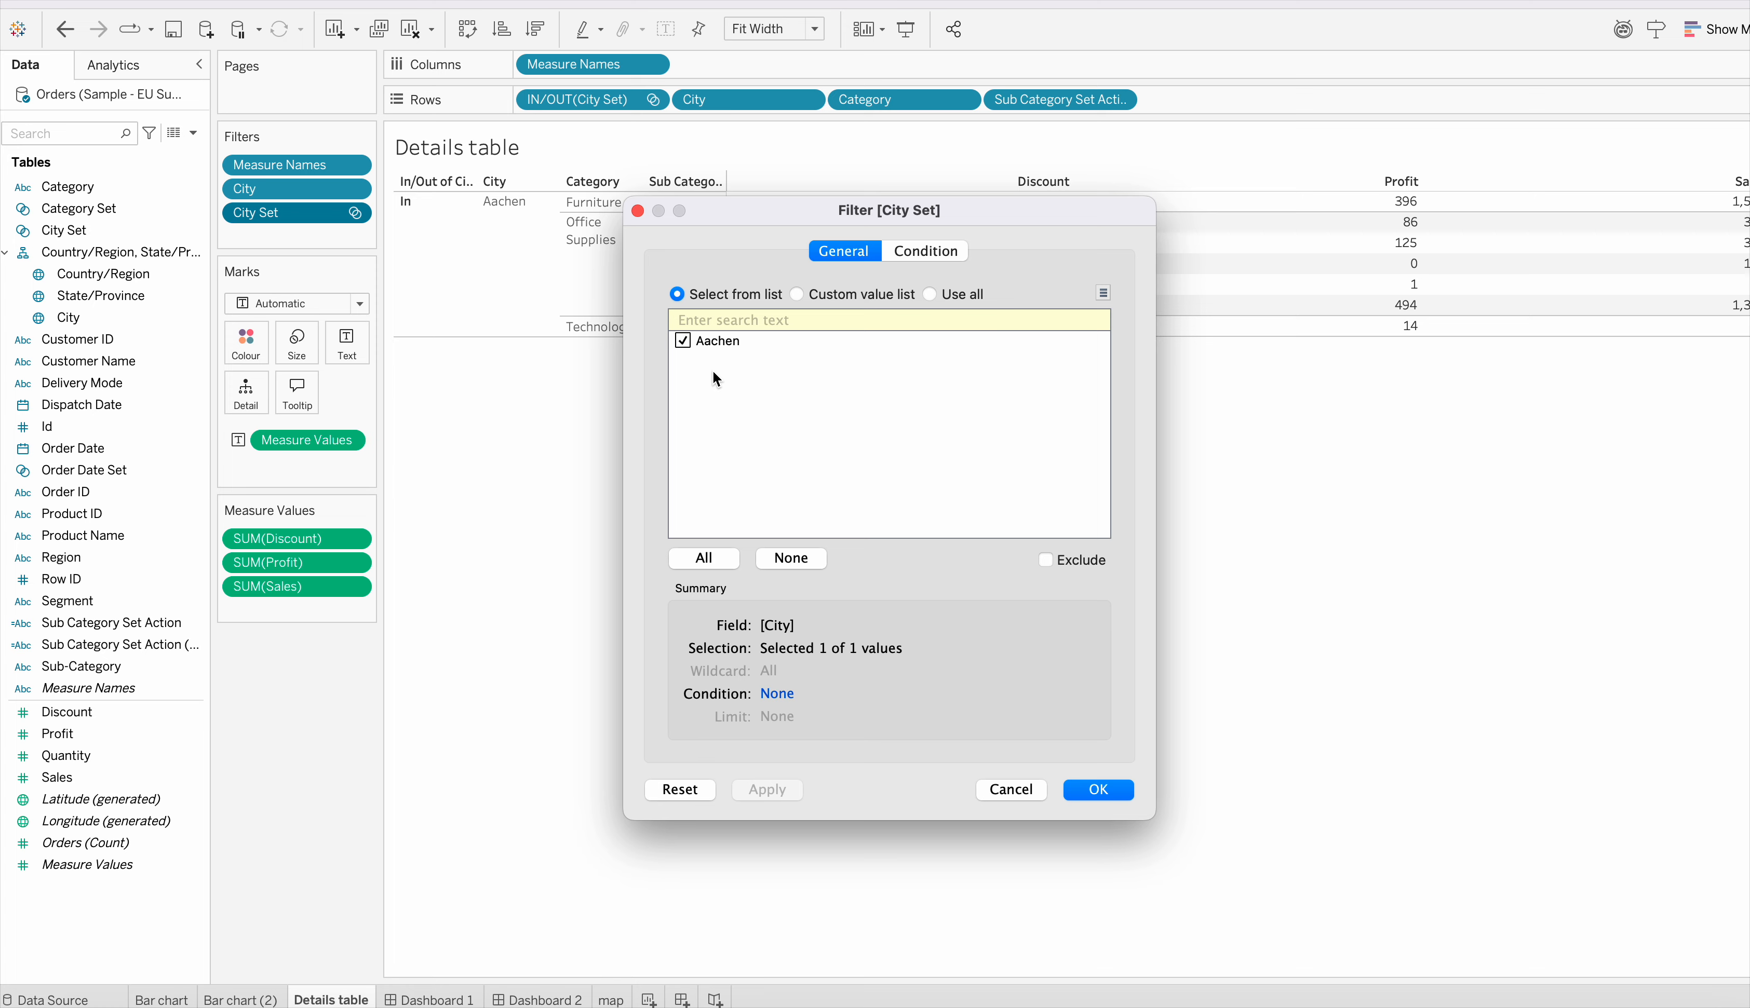
{"action": "left_click", "coordinate": [1015, 790]}
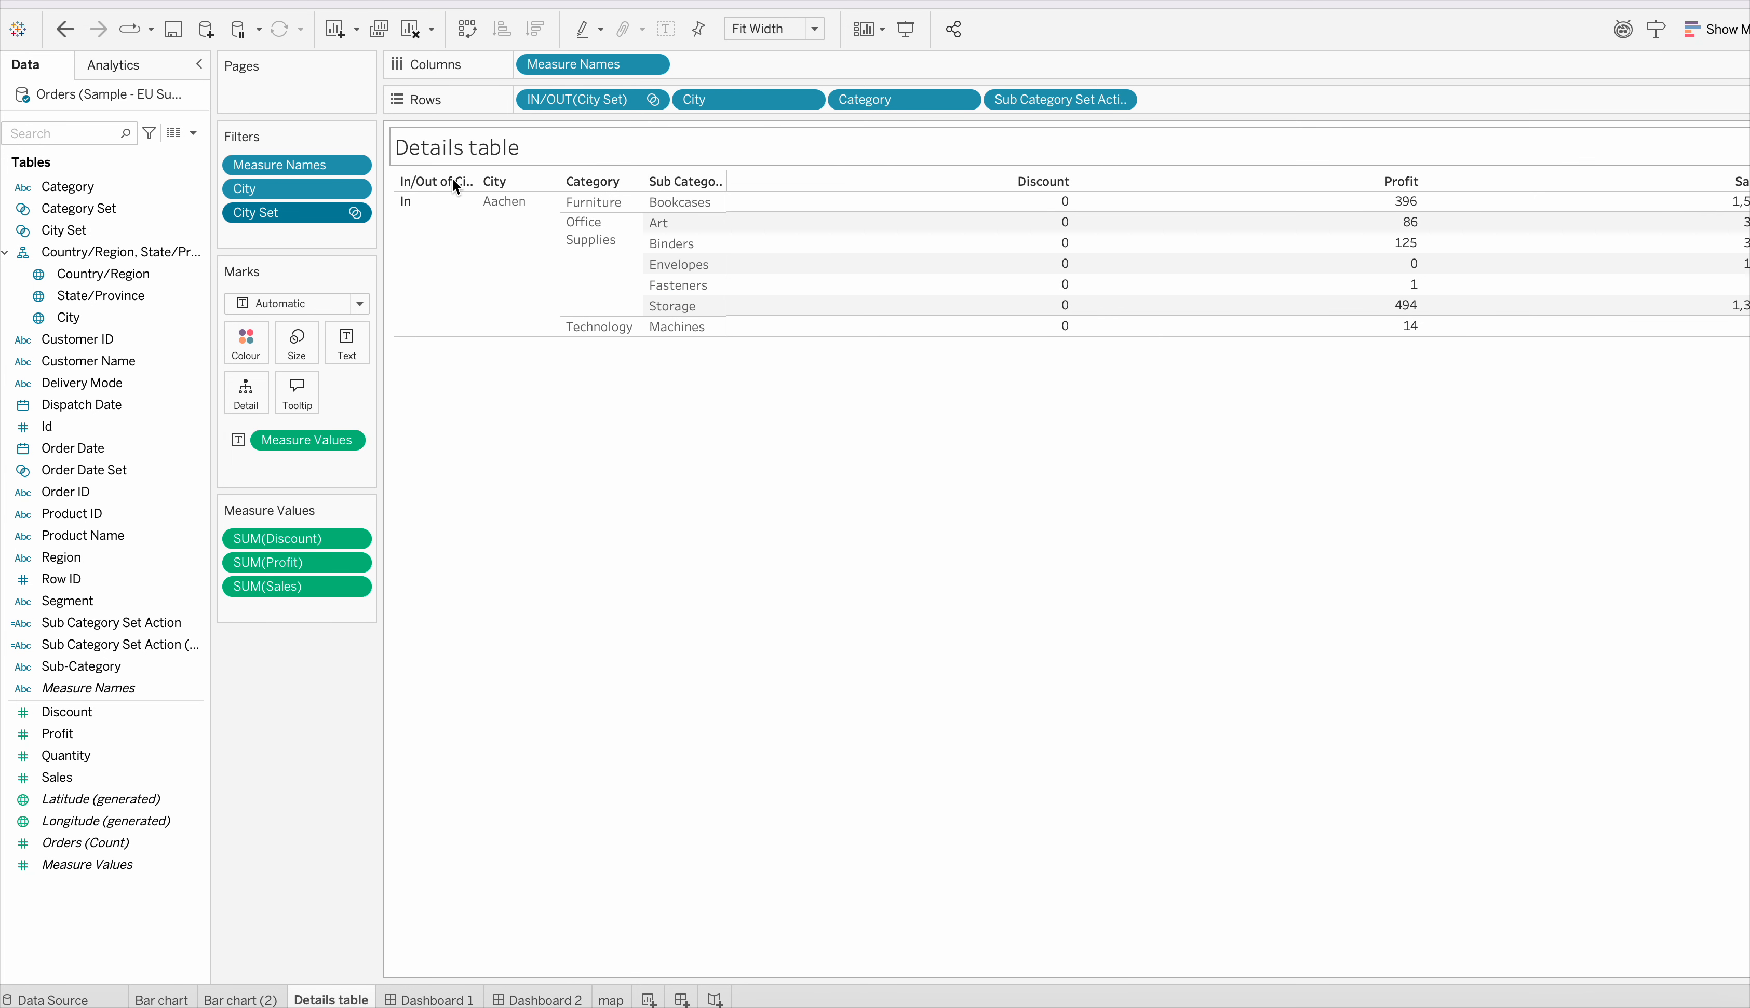
Step: Remove the City Set filter and move IN/OUT(City Set) from the rows to the filters, keeping only In
{"action": "left_click_drag", "start_coordinate": [335, 214], "coordinate": [362, 740]}
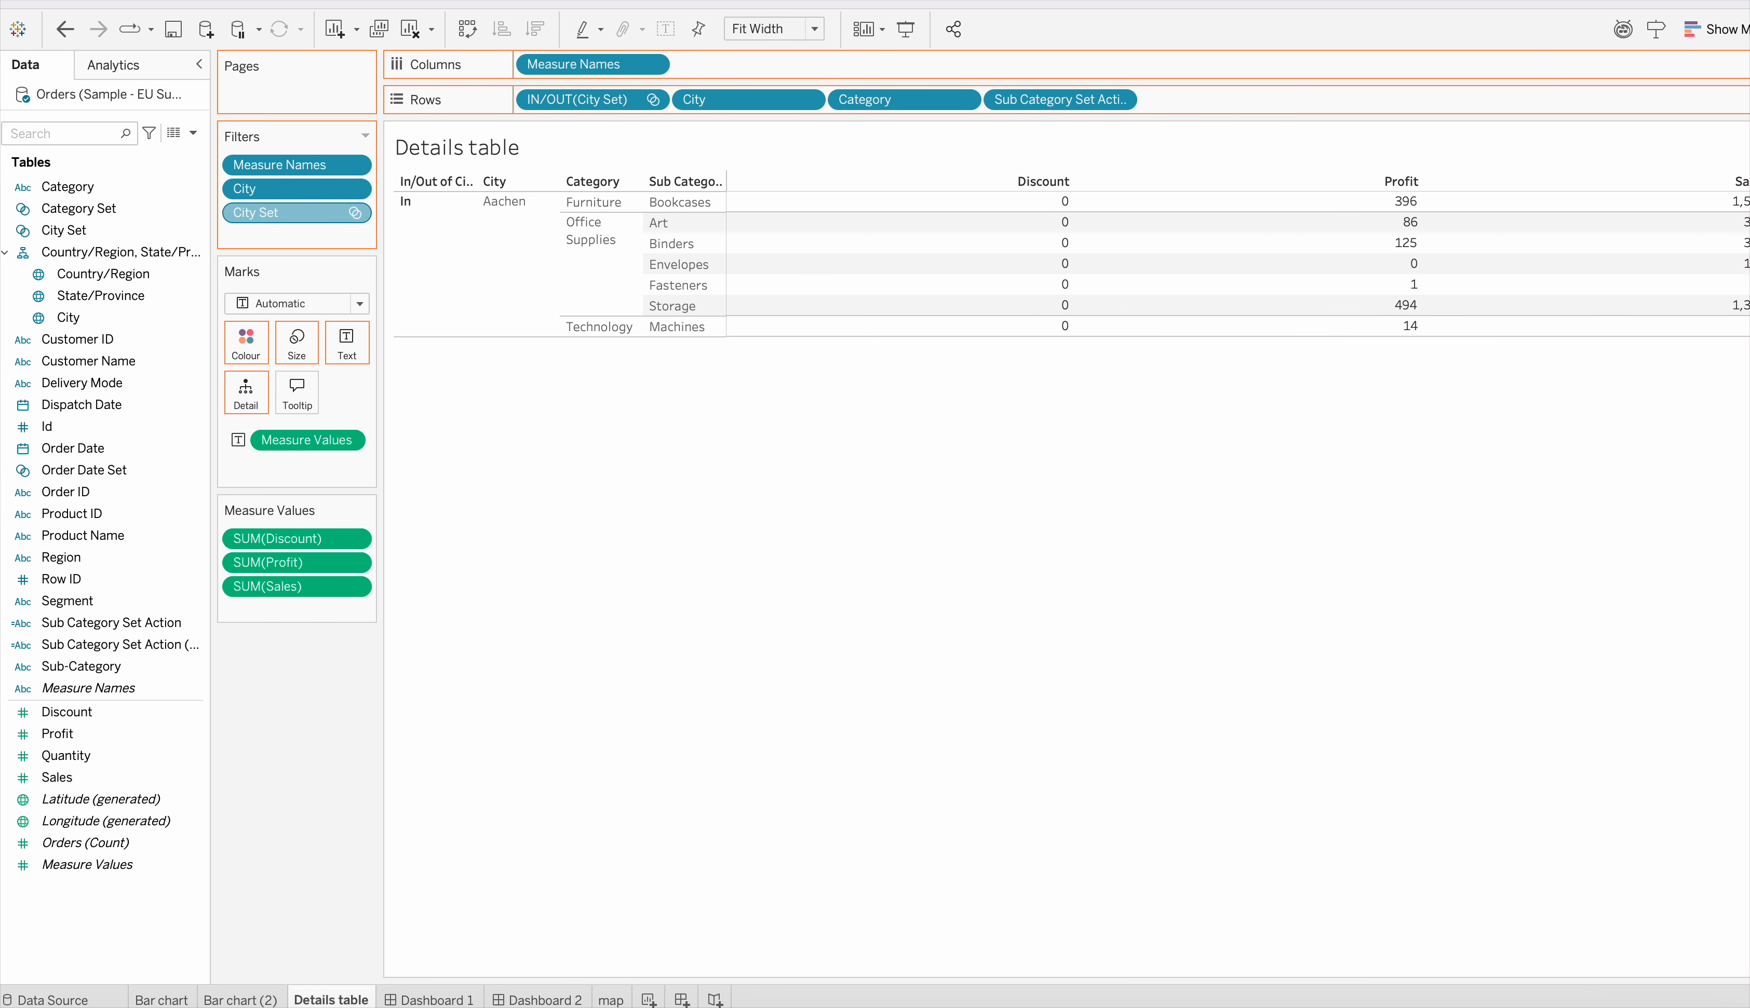
{"action": "left_click", "coordinate": [420, 226]}
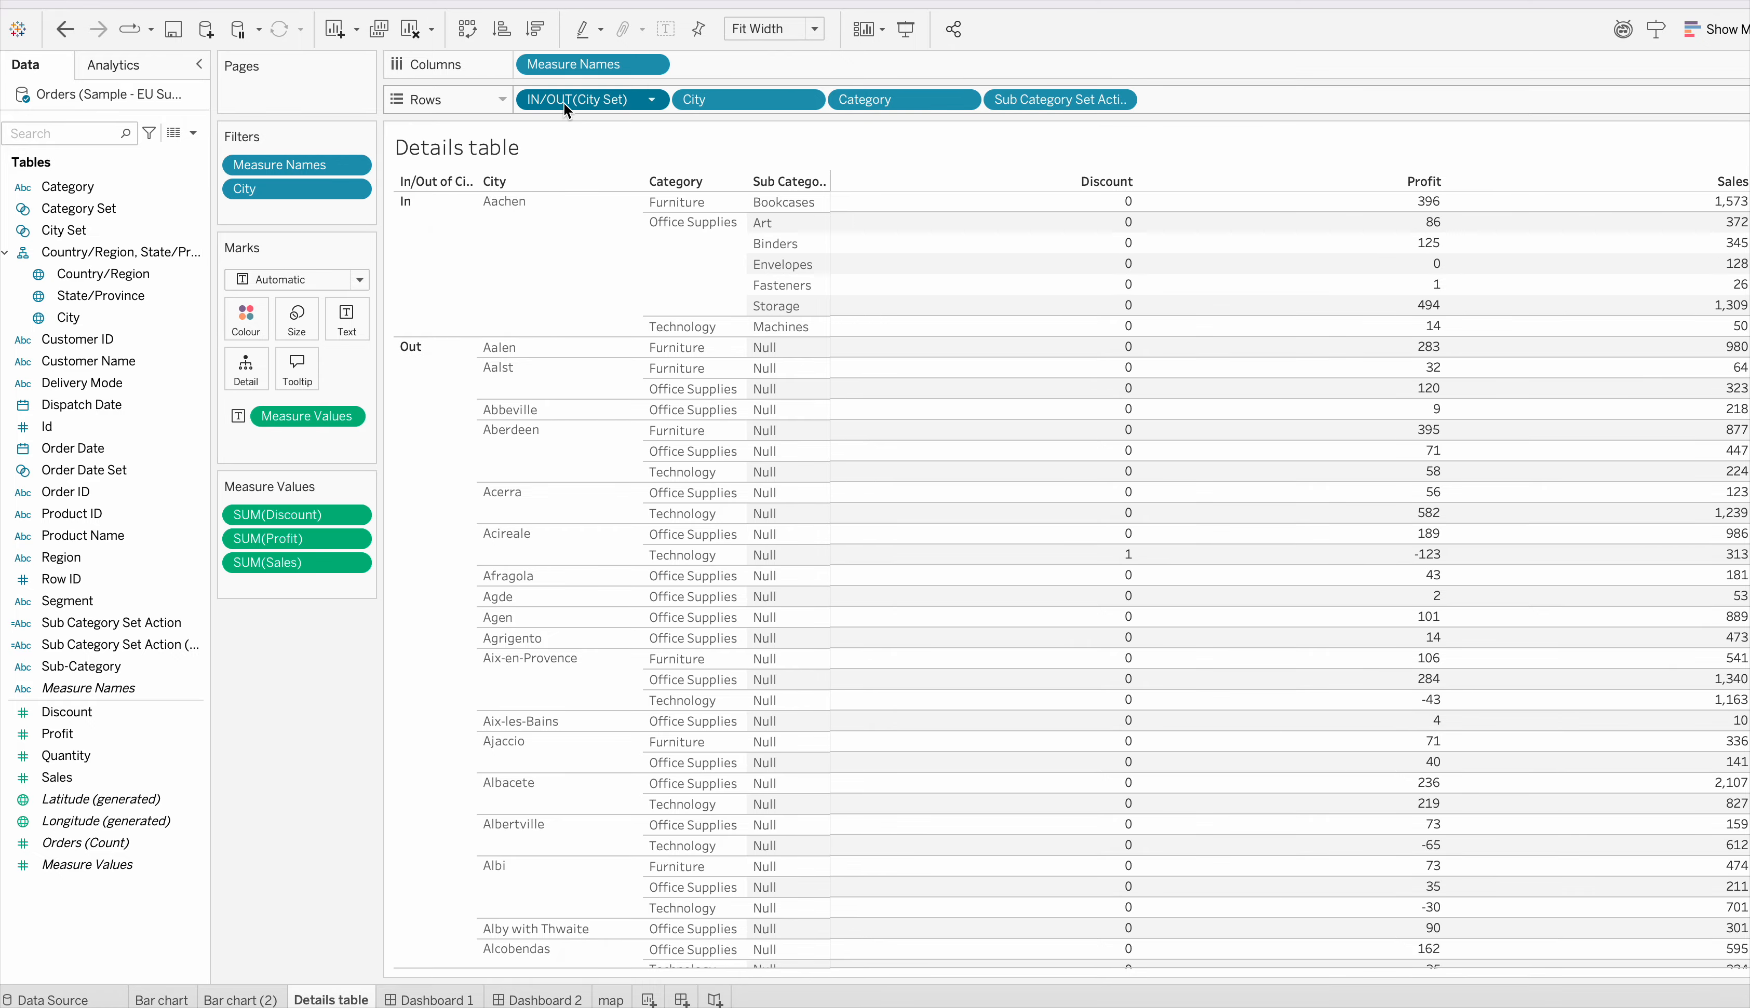
{"action": "left_click_drag", "start_coordinate": [566, 96], "coordinate": [305, 205]}
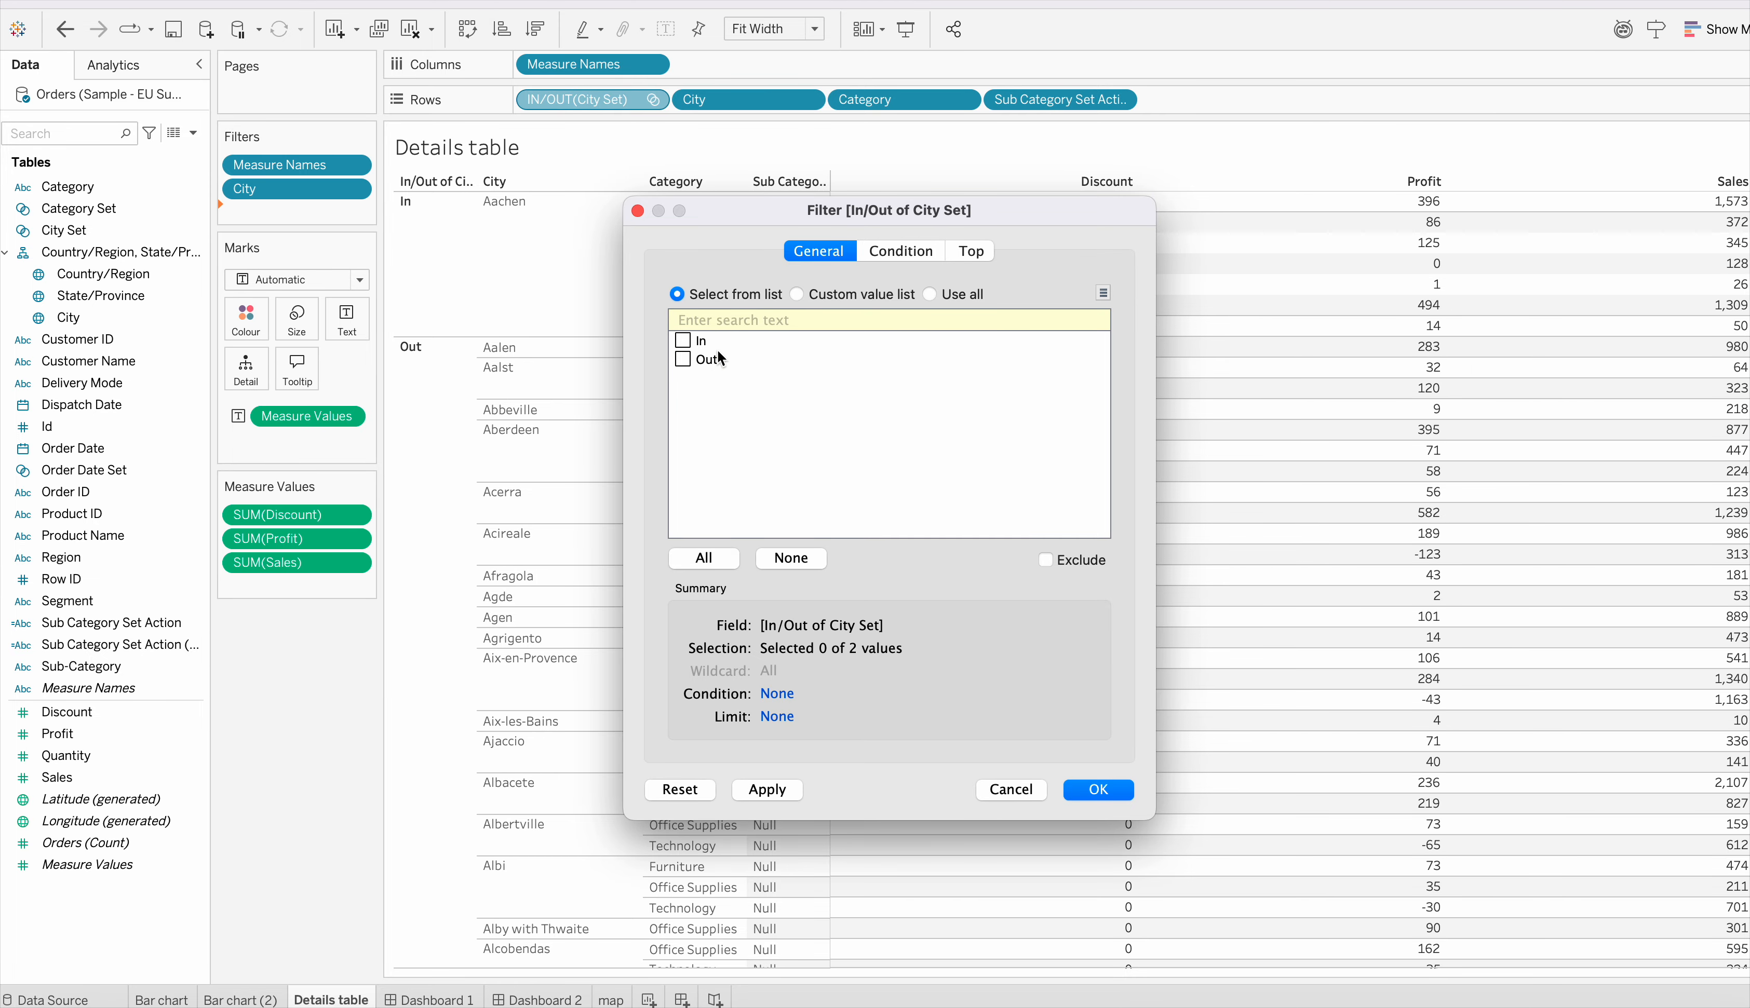
{"action": "left_click", "coordinate": [1099, 790]}
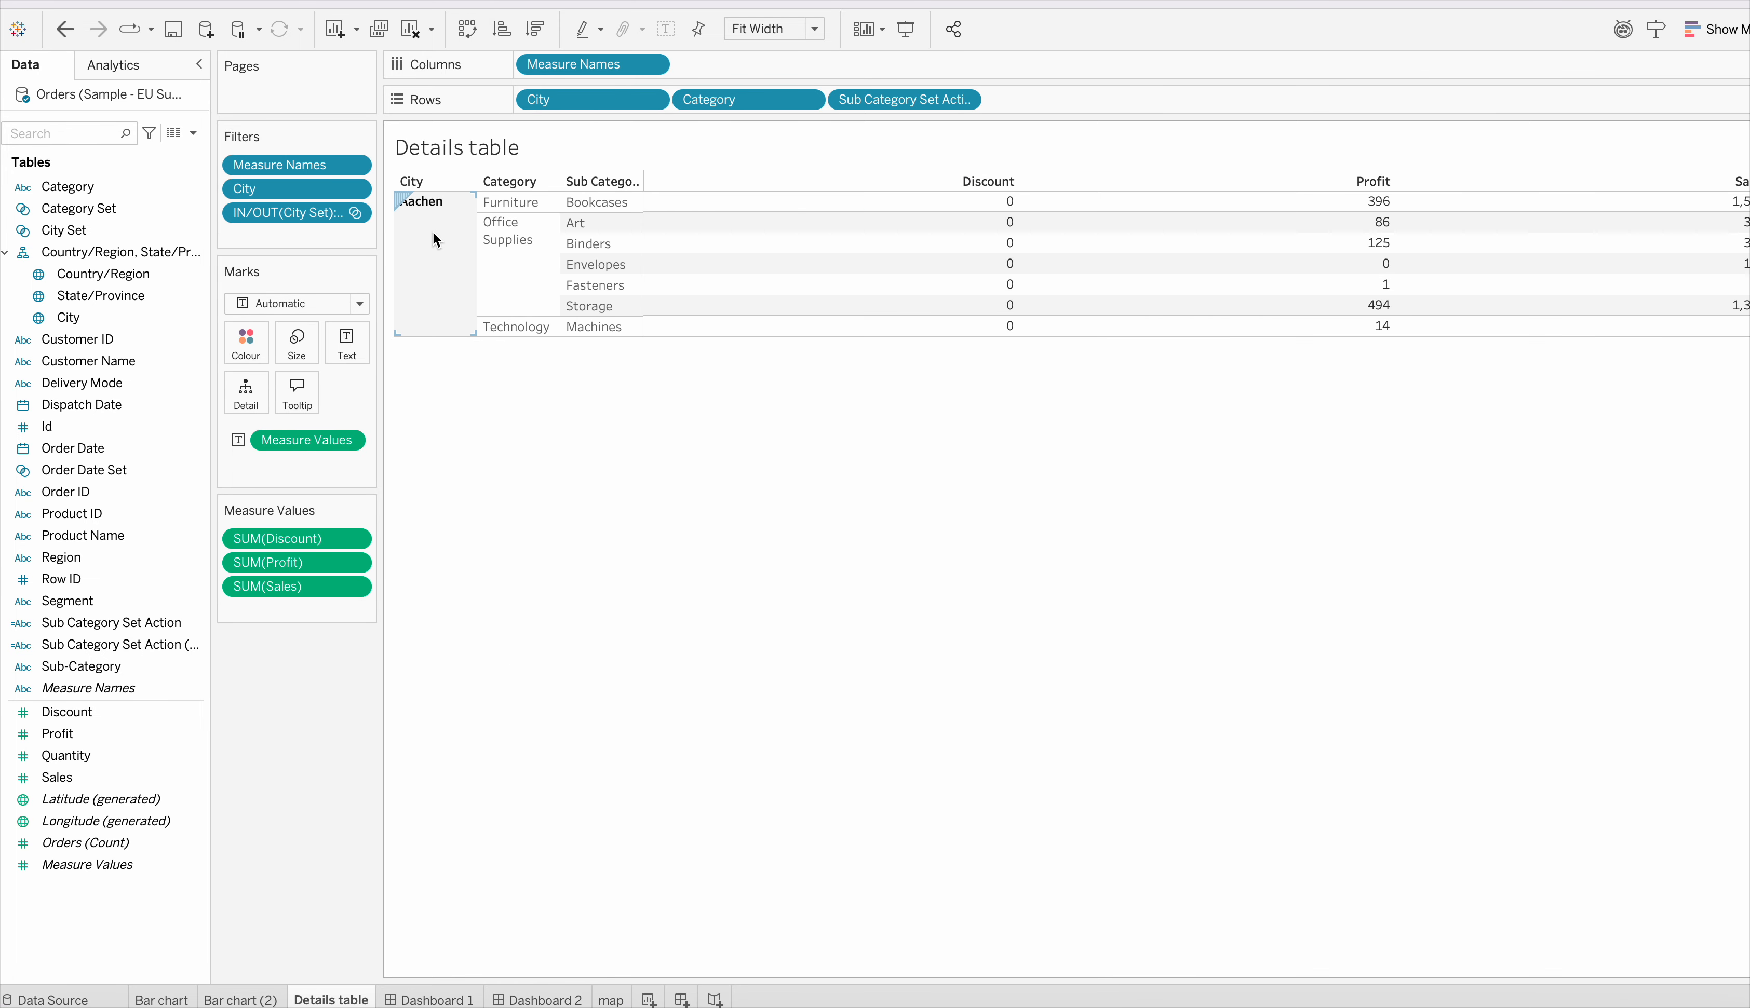
Step: Review which cities are selected in the definition of City Set
{"action": "left_click", "coordinate": [197, 233]}
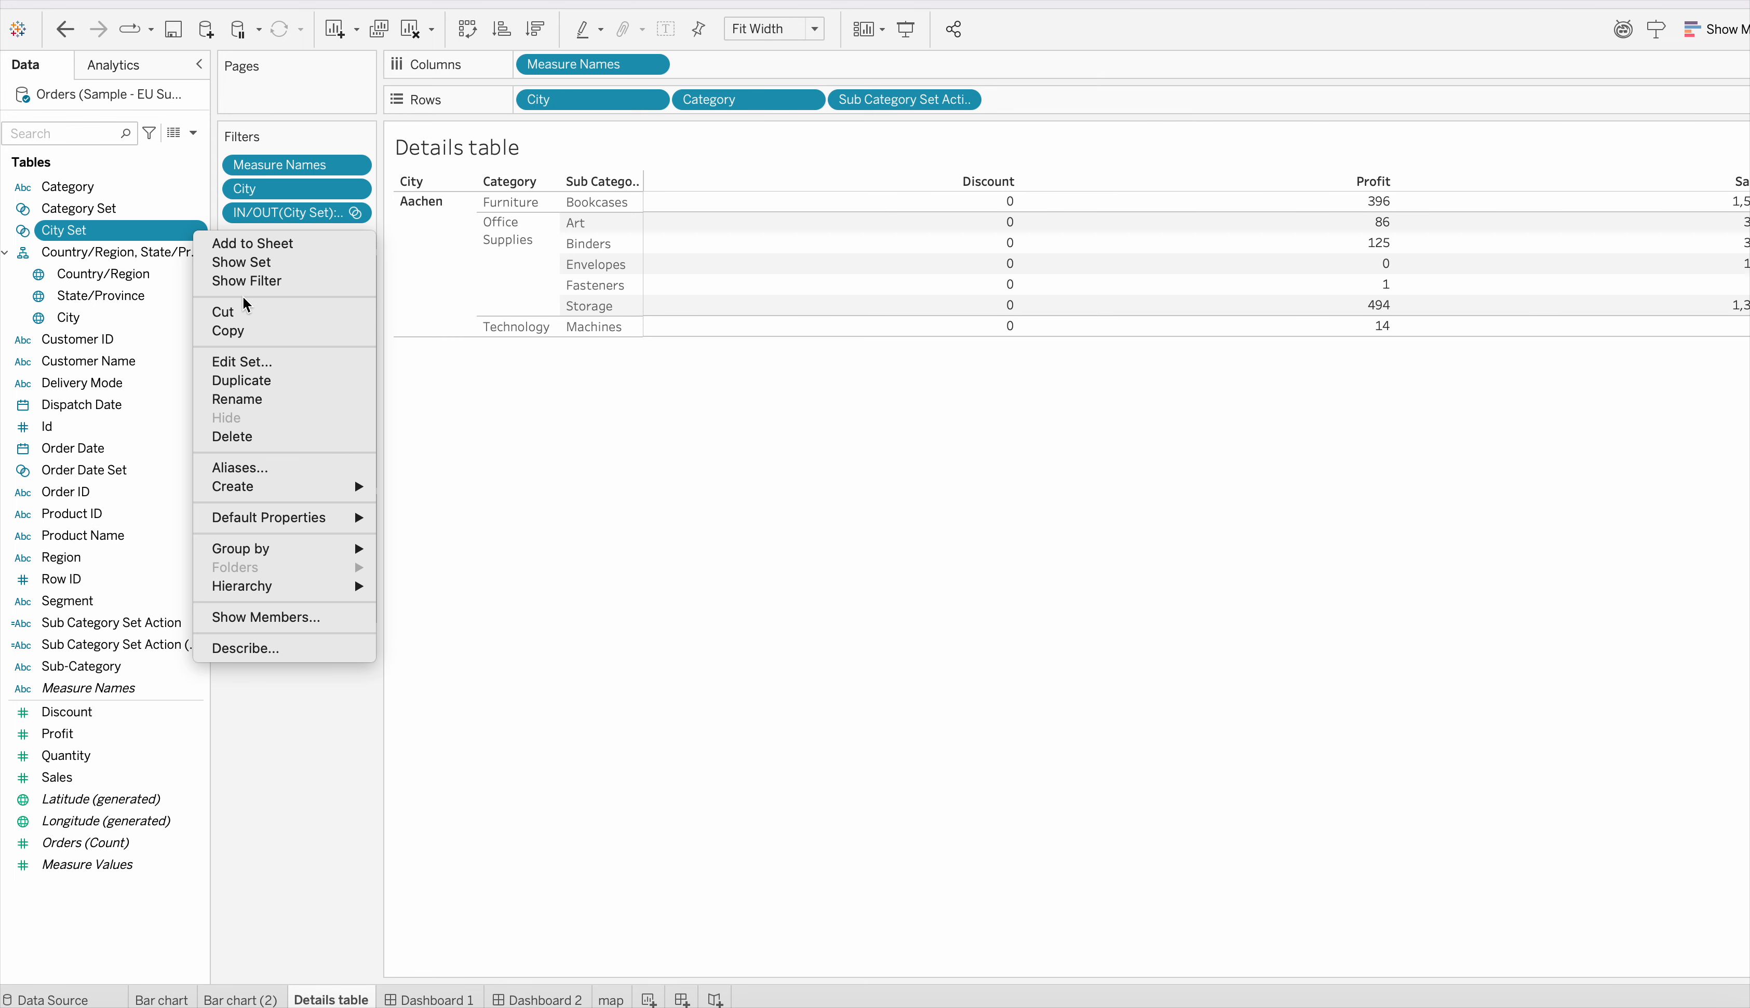
{"action": "left_click", "coordinate": [257, 361]}
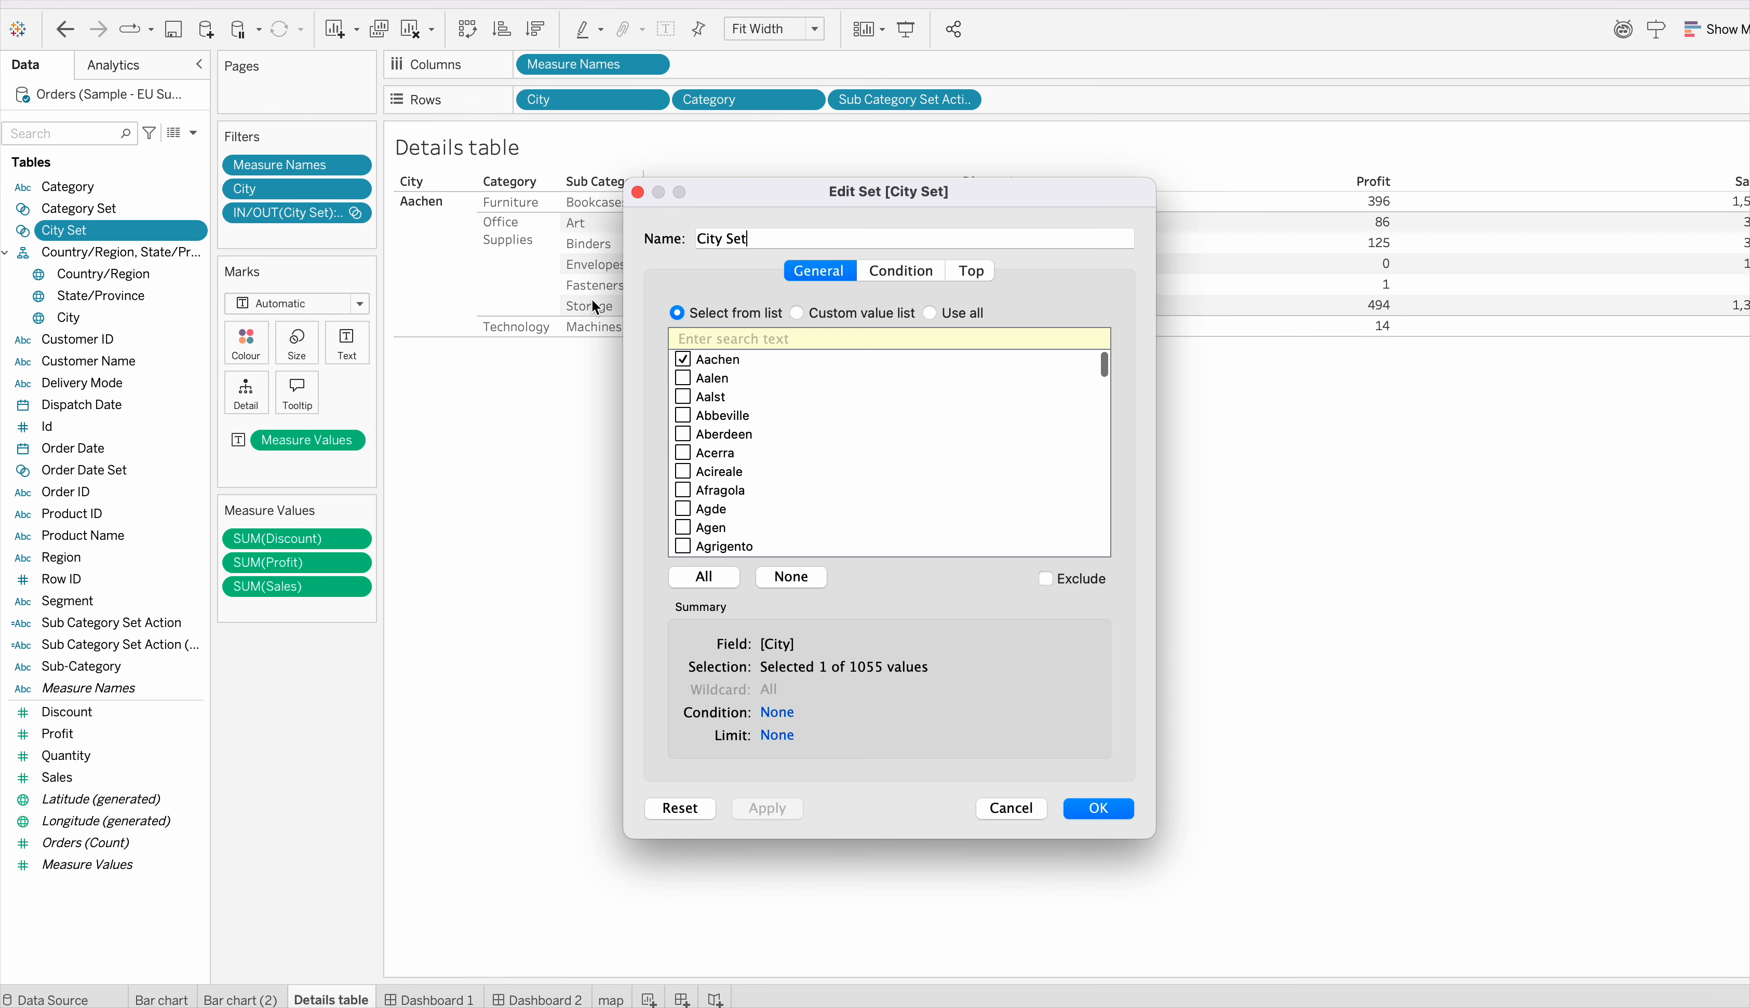
{"action": "left_click", "coordinate": [1094, 800]}
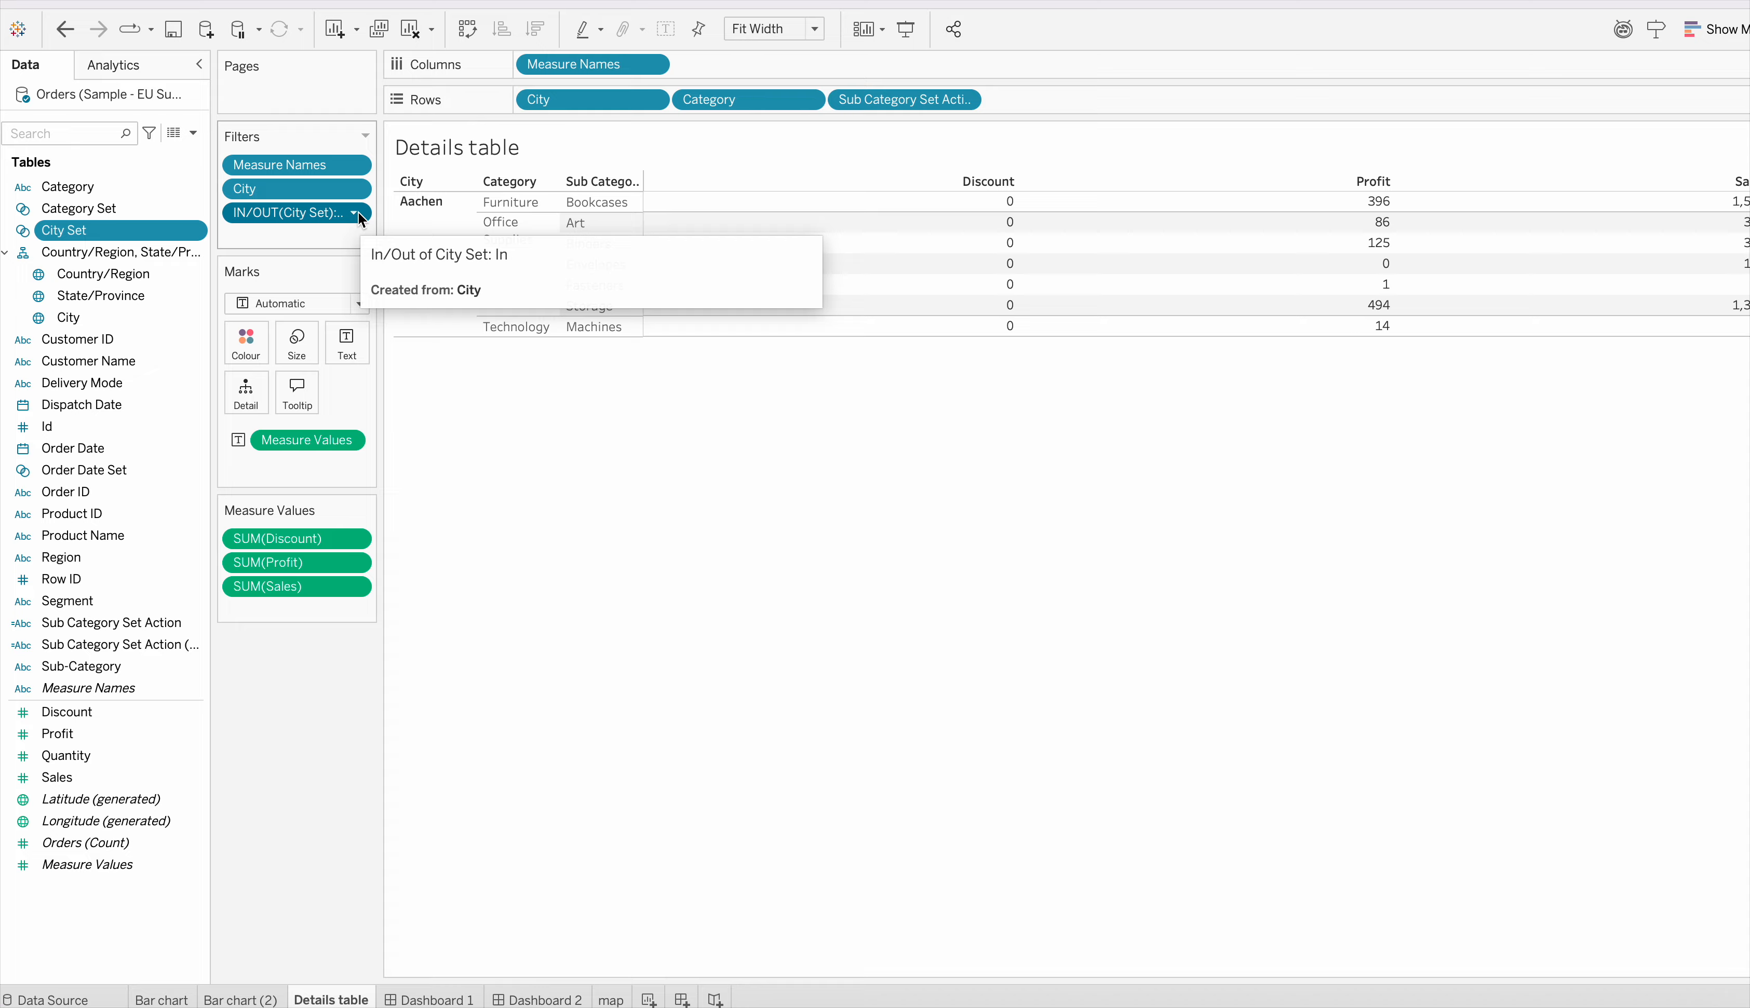
Step: Create a new dashboard with the map above the Details table, and enlarge the map's share of the height
{"action": "mouse_move", "coordinate": [445, 1000]}
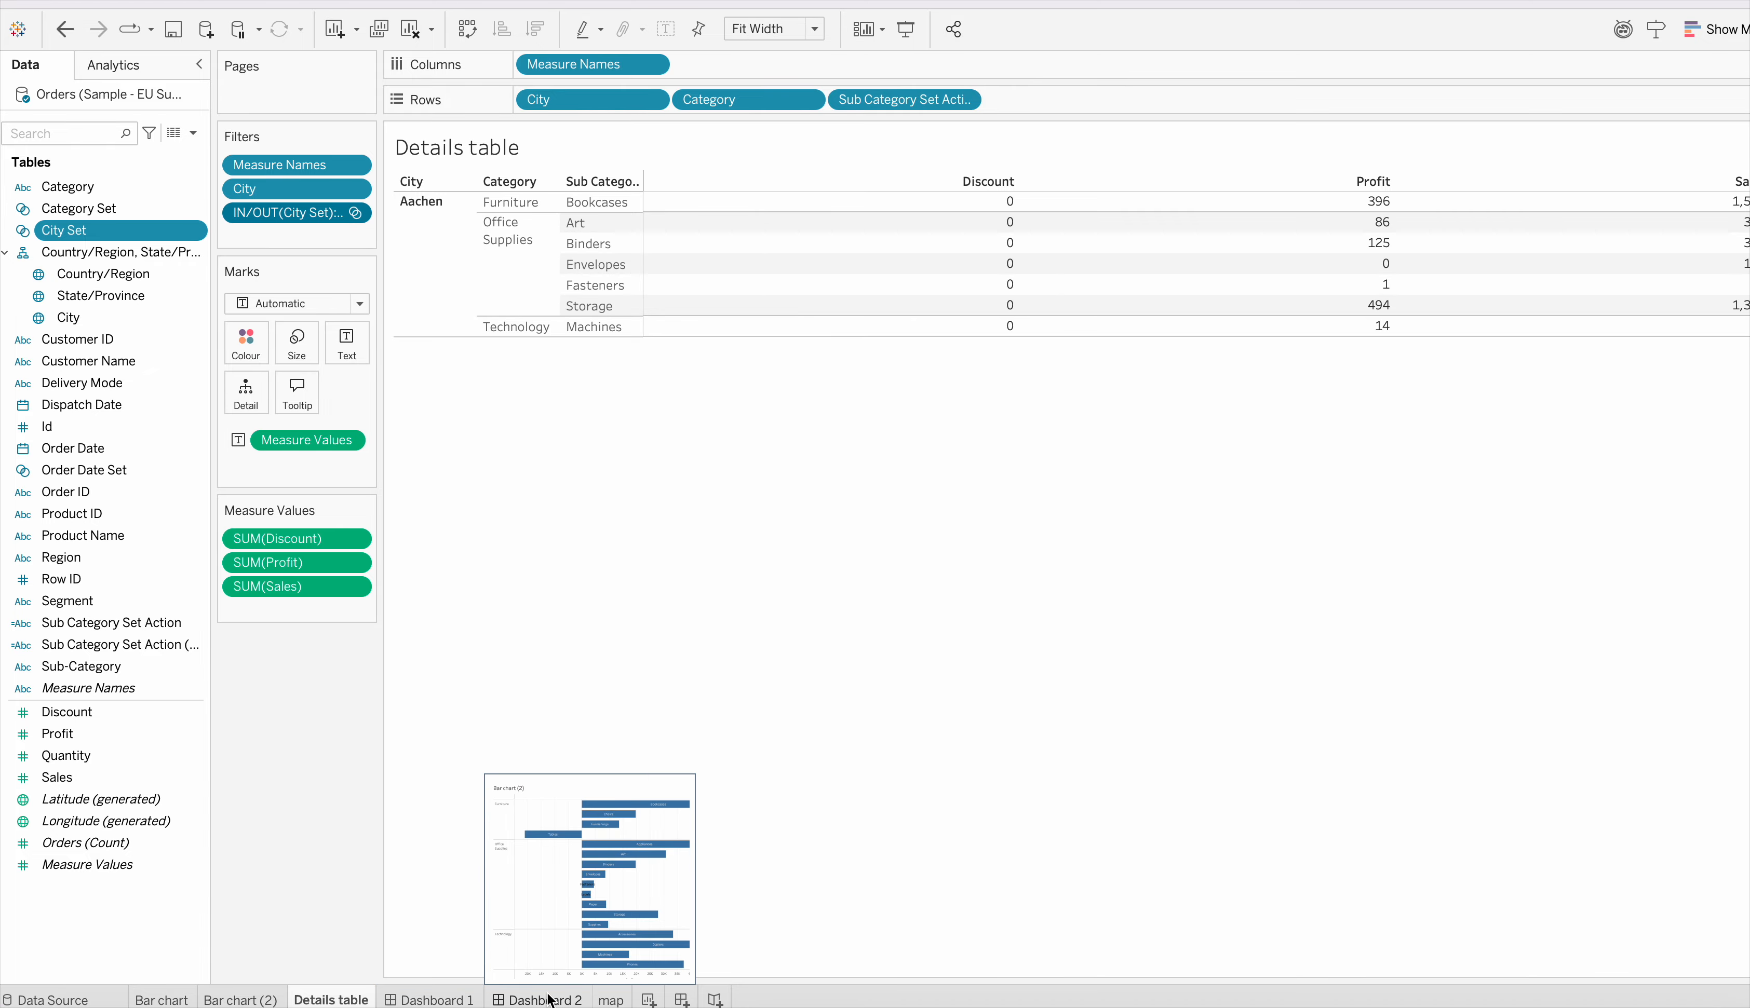
{"action": "left_click", "coordinate": [611, 1000]}
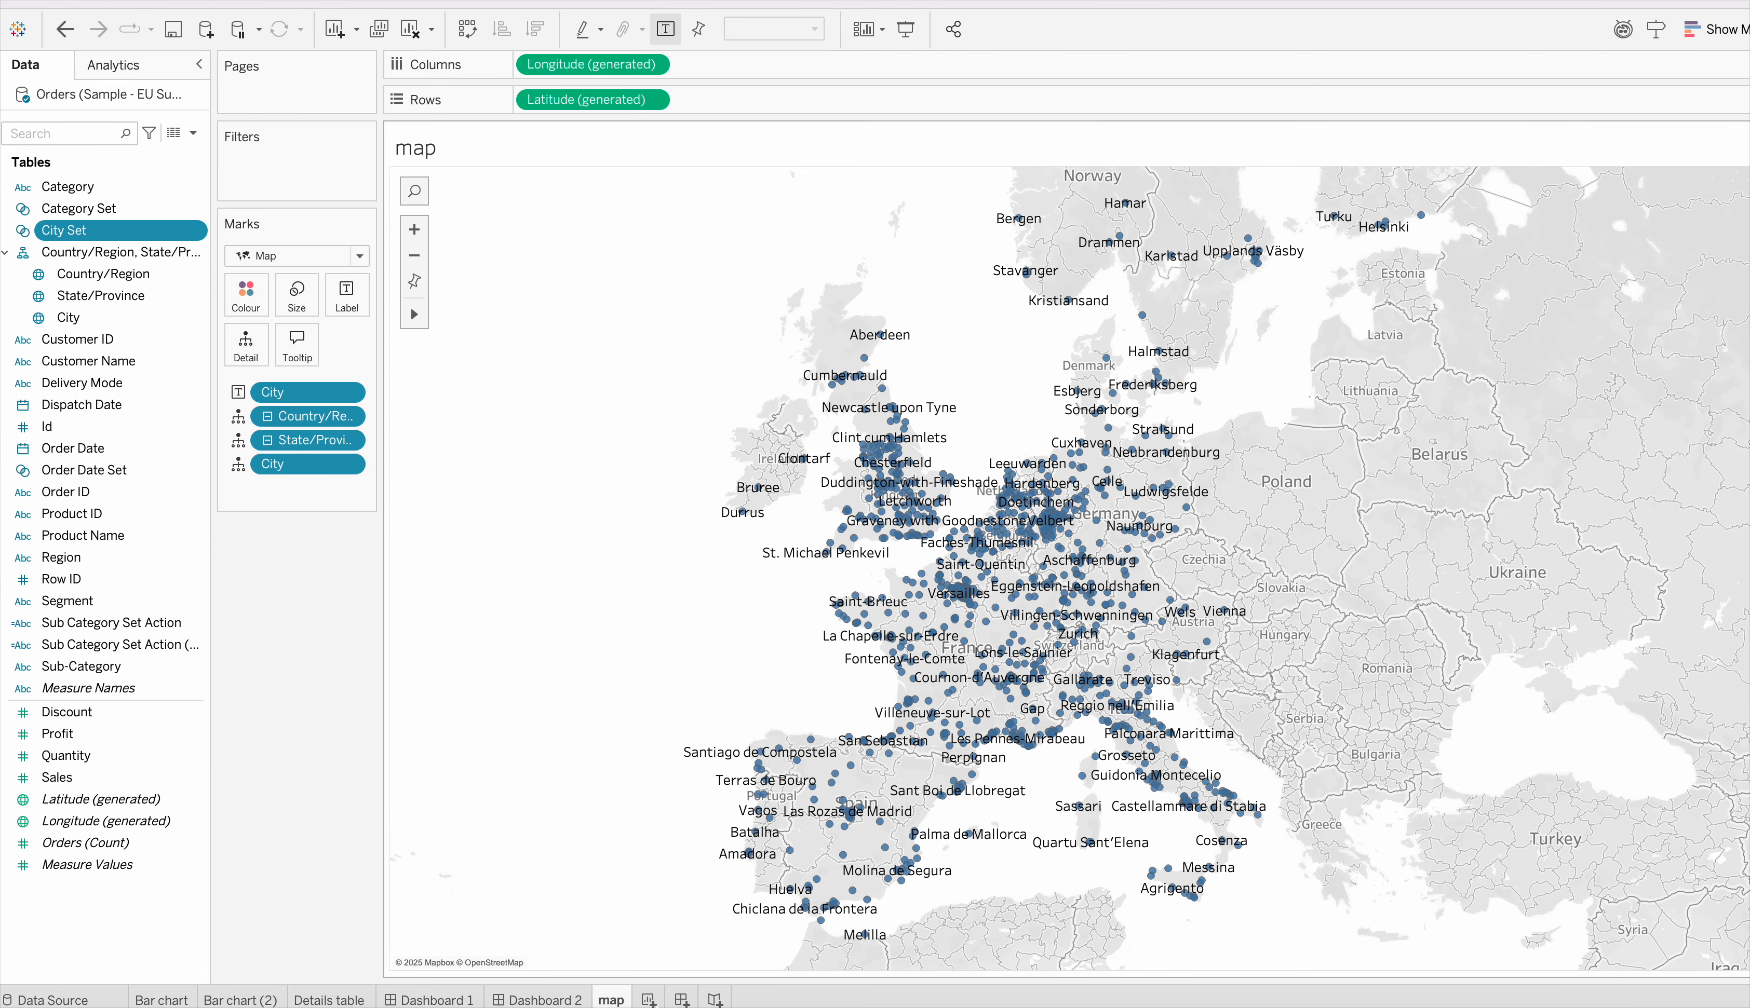
{"action": "left_click", "coordinate": [681, 998]}
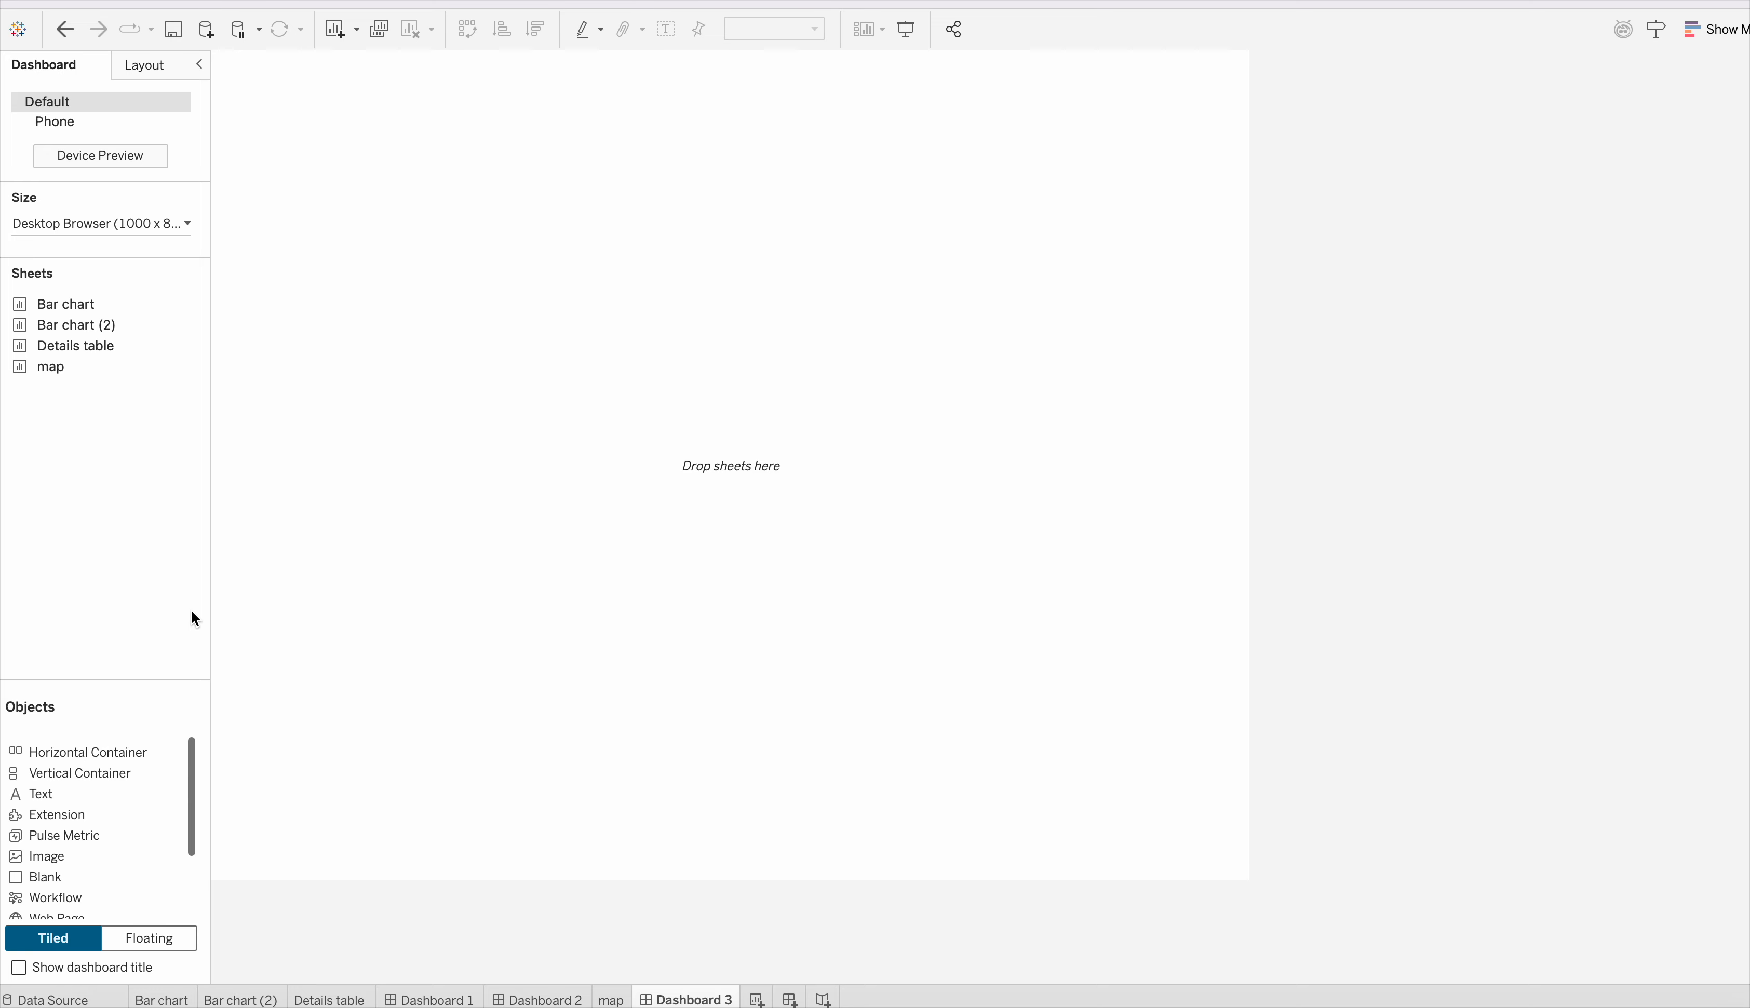
{"action": "mouse_move", "coordinate": [77, 356]}
{"action": "left_click_drag", "start_coordinate": [70, 366], "coordinate": [464, 241]}
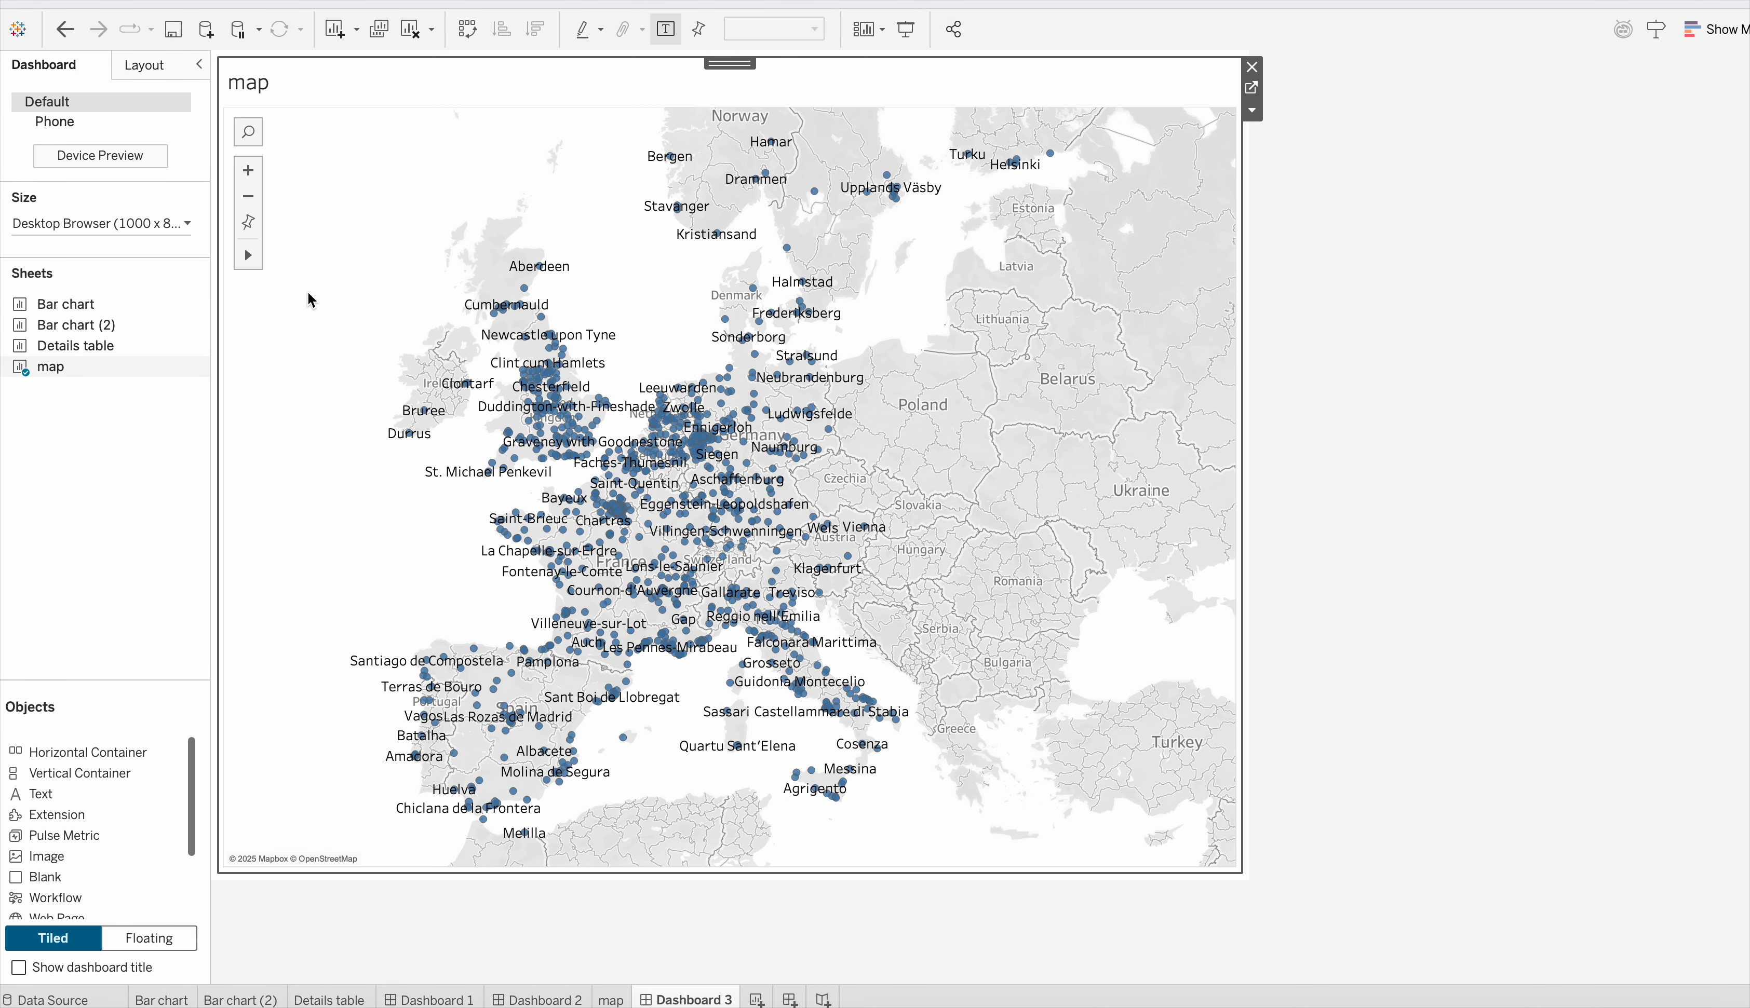
{"action": "mouse_move", "coordinate": [167, 345]}
{"action": "left_mouse_down"}
{"action": "mouse_move", "coordinate": [570, 570]}
{"action": "mouse_move", "coordinate": [665, 658]}
{"action": "left_mouse_up"}
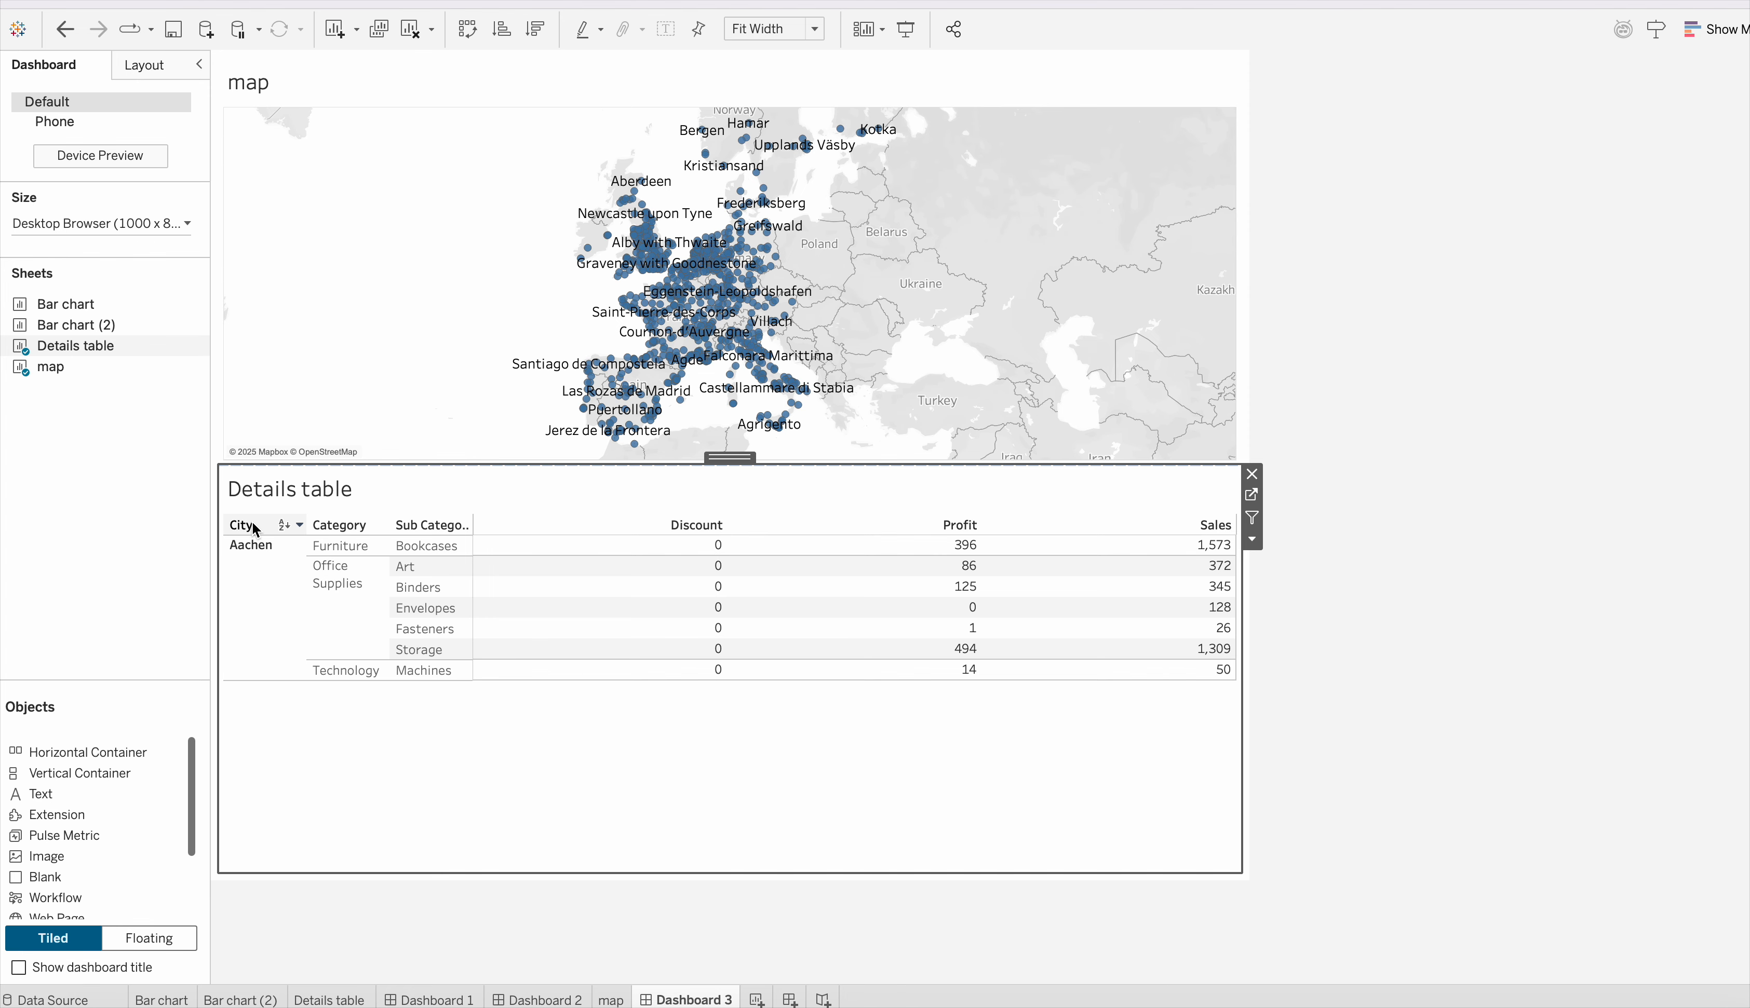
{"action": "left_click_drag", "start_coordinate": [518, 462], "coordinate": [568, 608]}
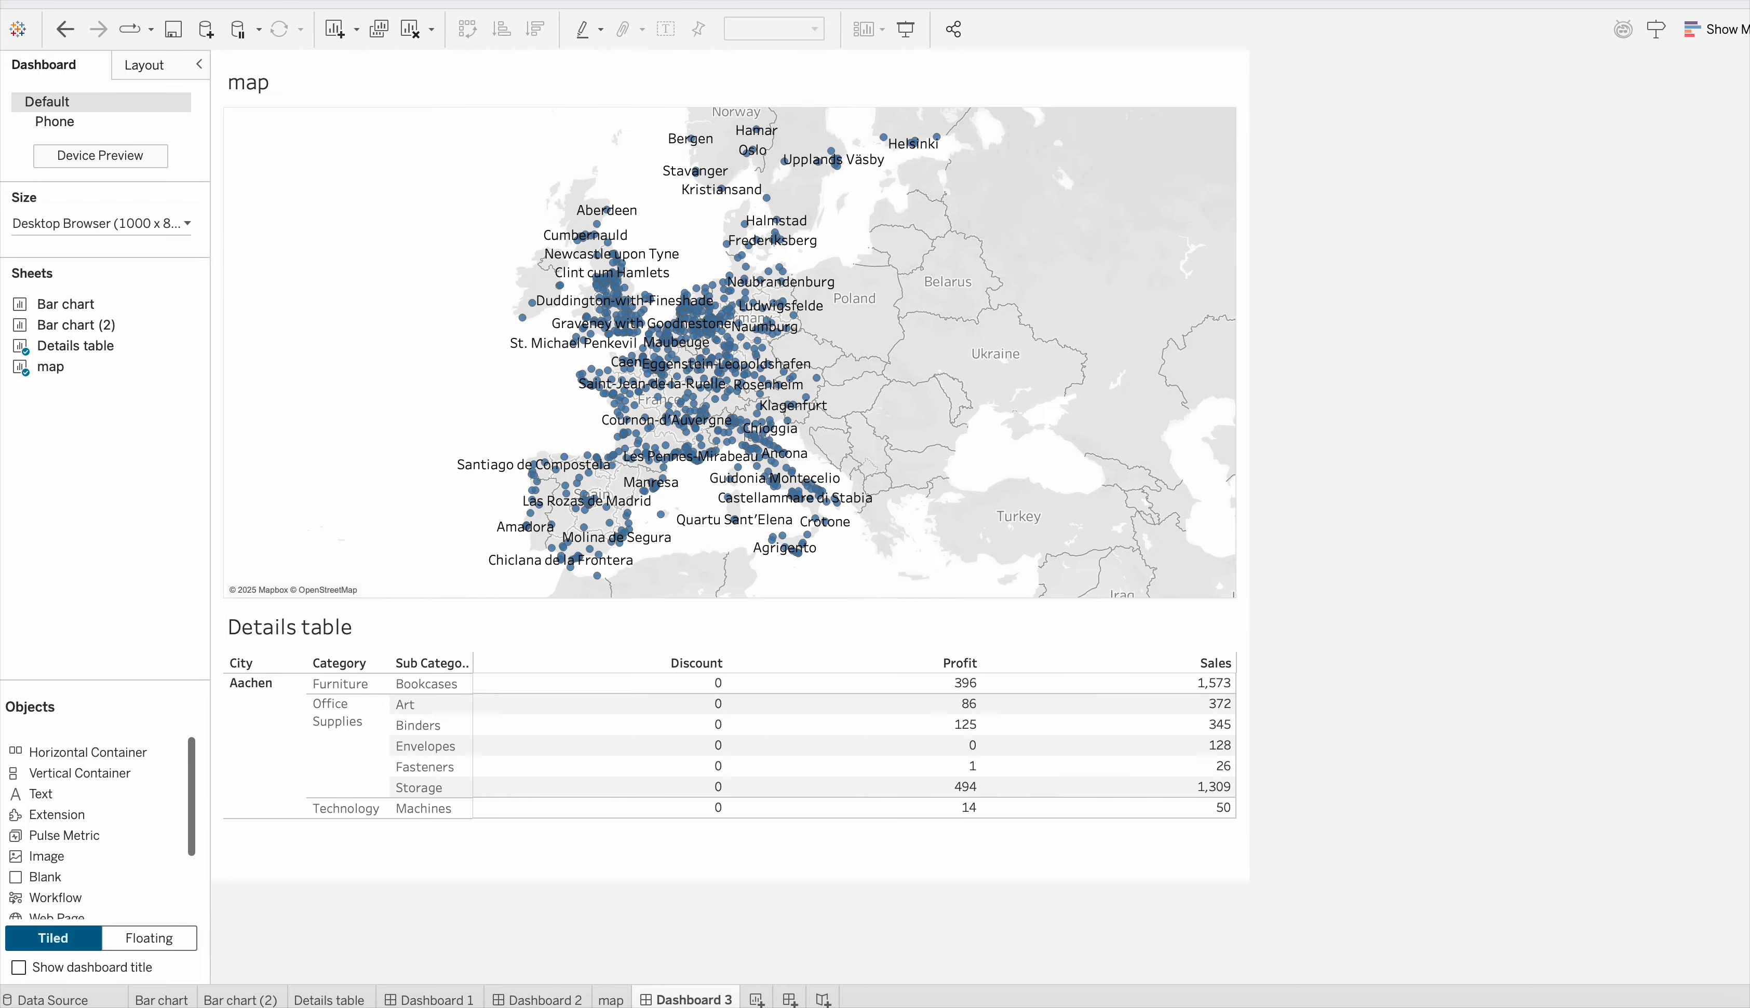
Step: Add a set action to Dashboard 3 that runs on Select, with only the map as its source sheet
{"action": "left_click", "coordinate": [333, 2]}
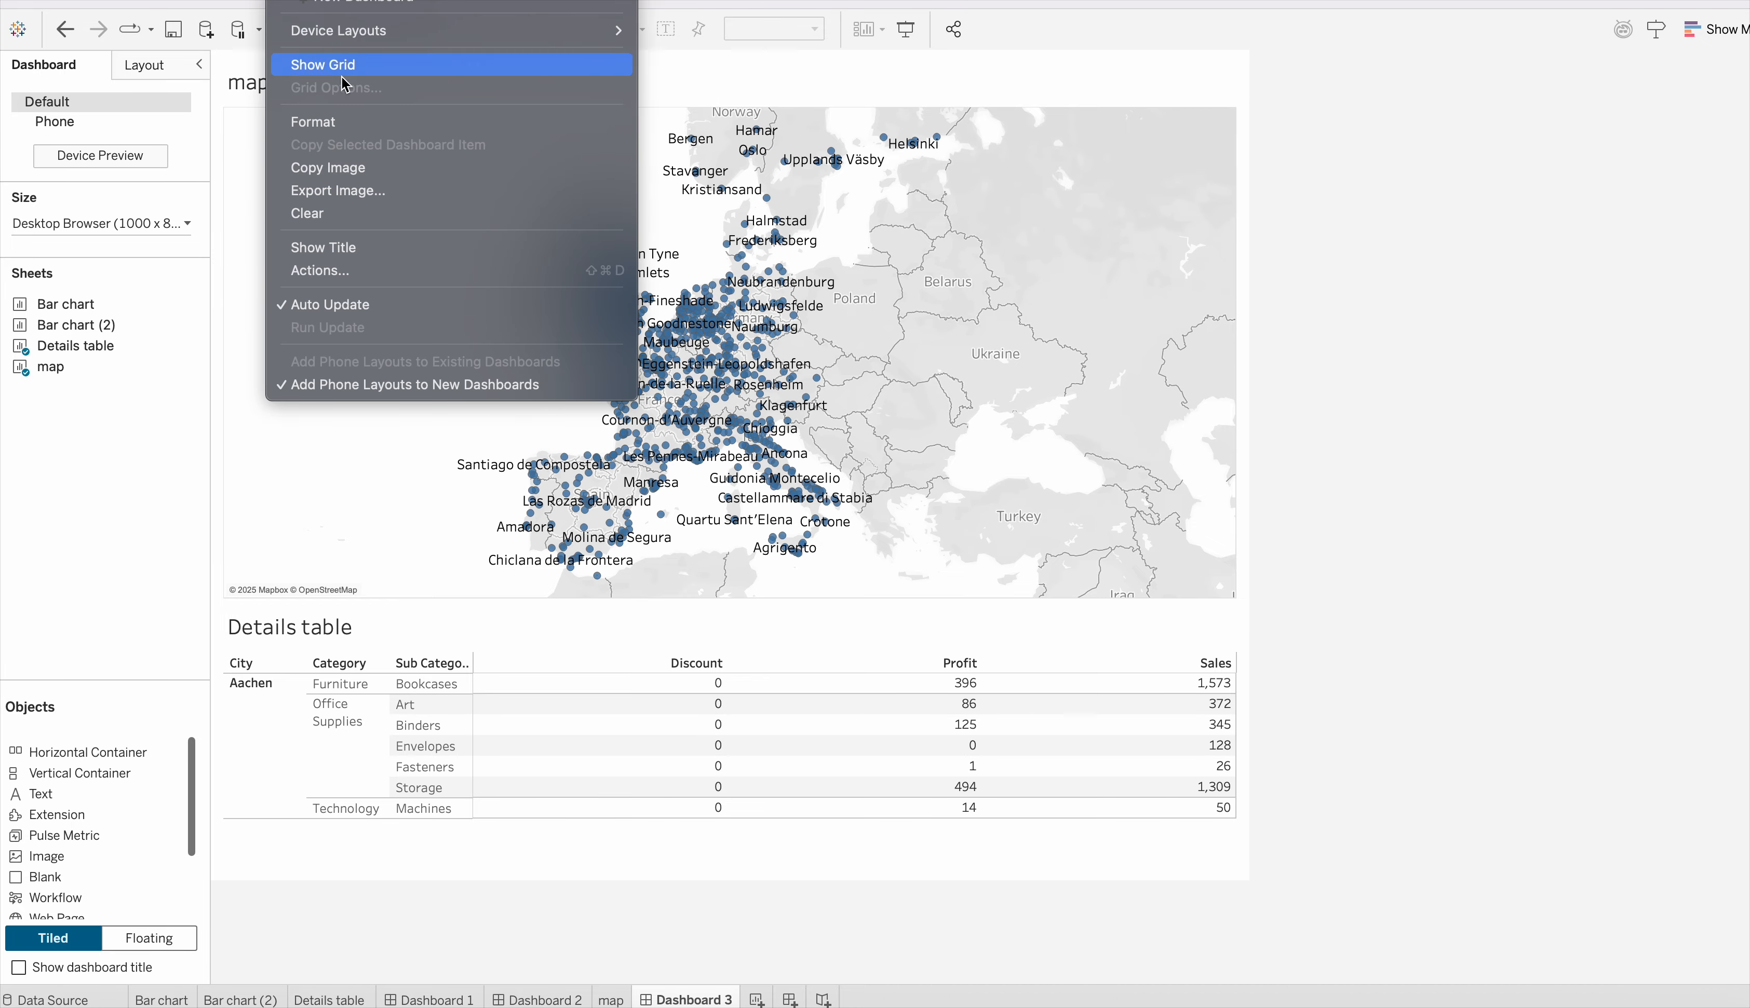
{"action": "left_click", "coordinate": [369, 271]}
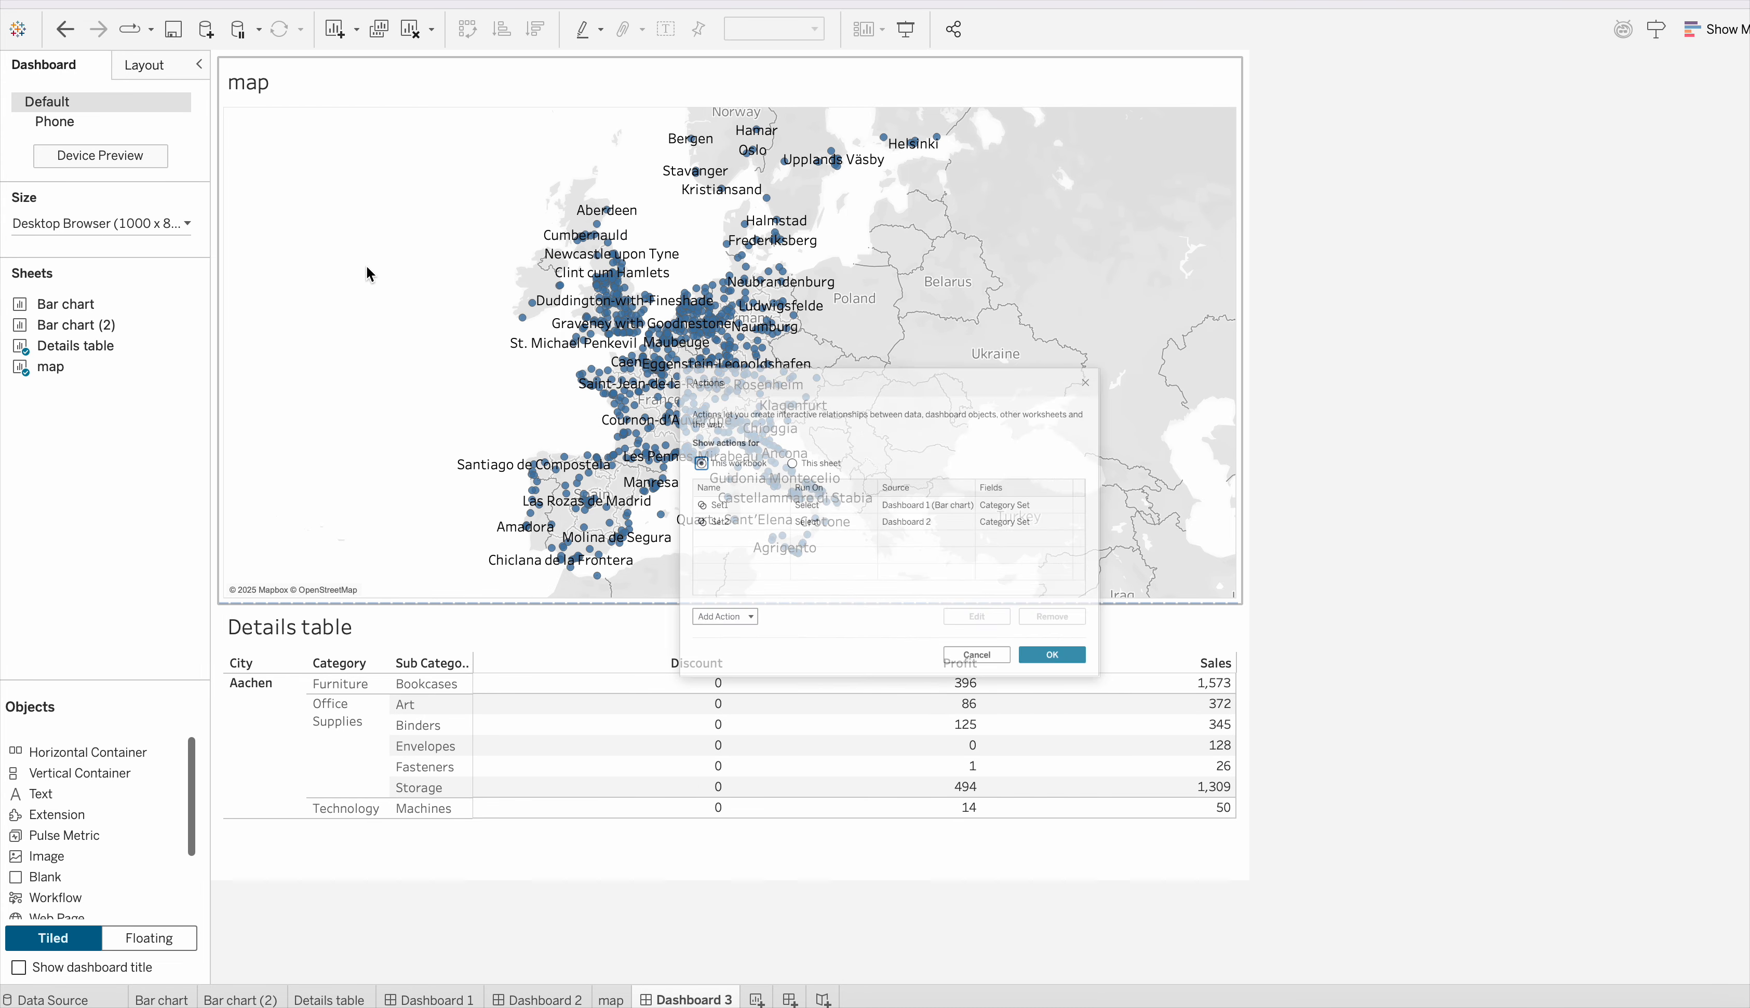
{"action": "left_click", "coordinate": [686, 664]}
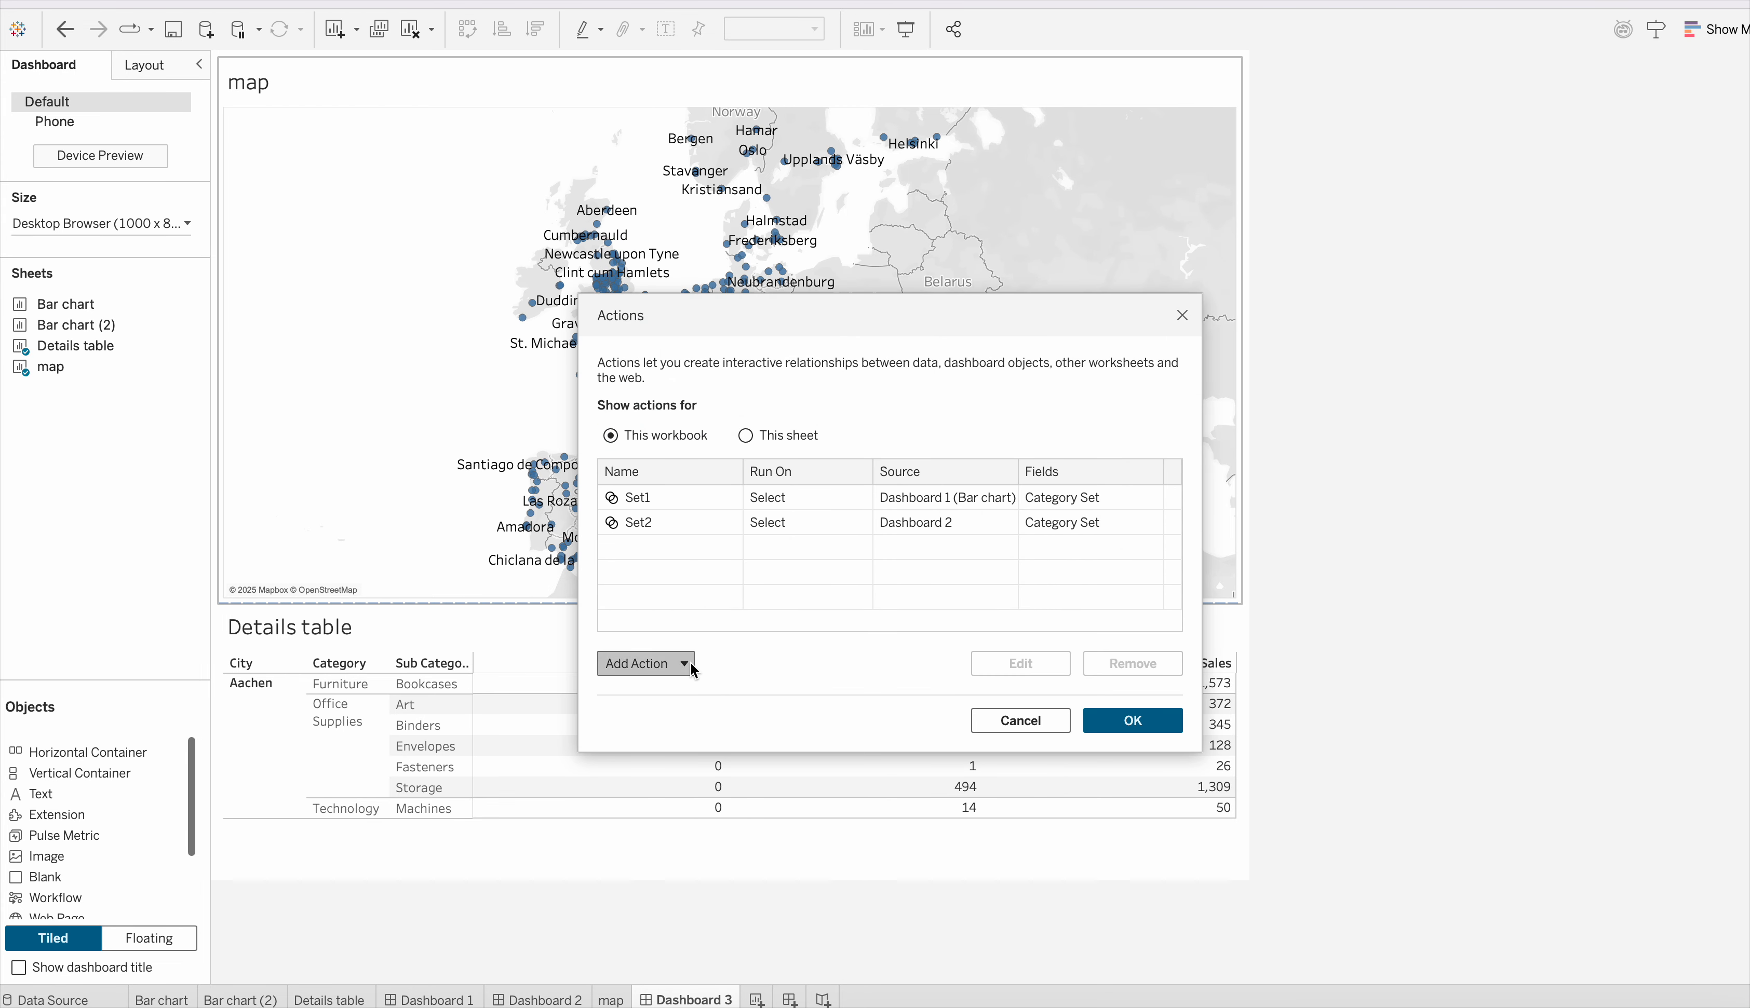
{"action": "left_click", "coordinate": [714, 634]}
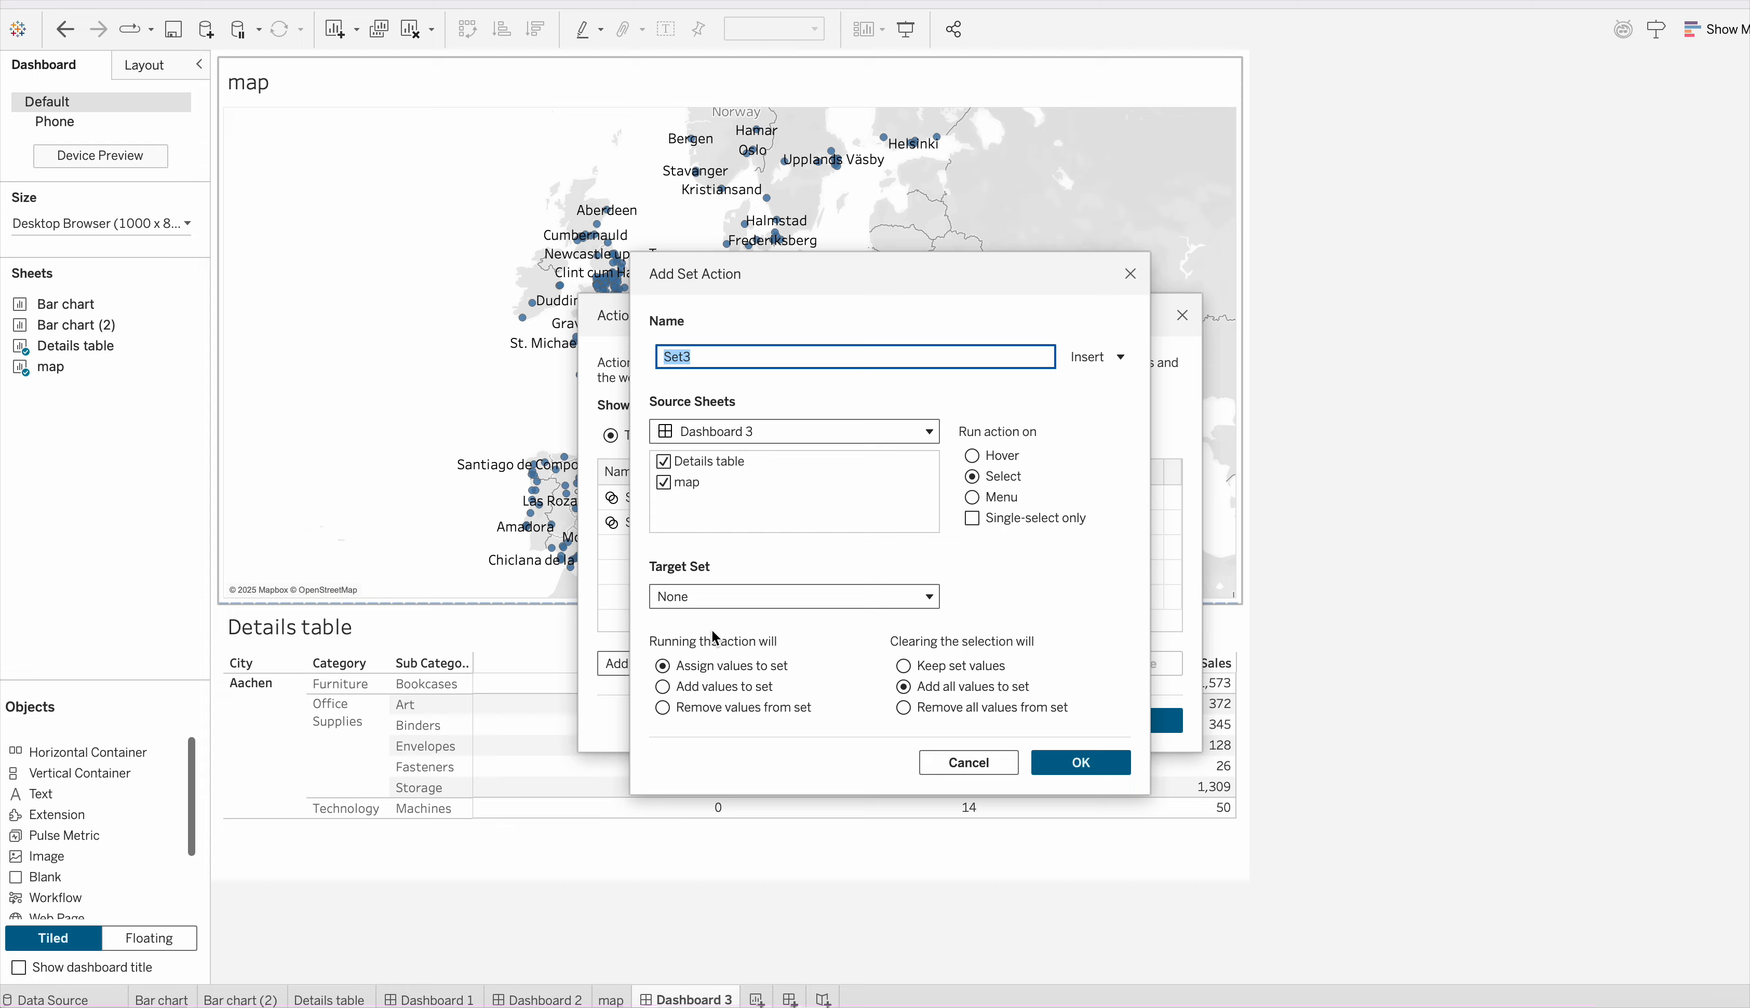
{"action": "left_click", "coordinate": [703, 461]}
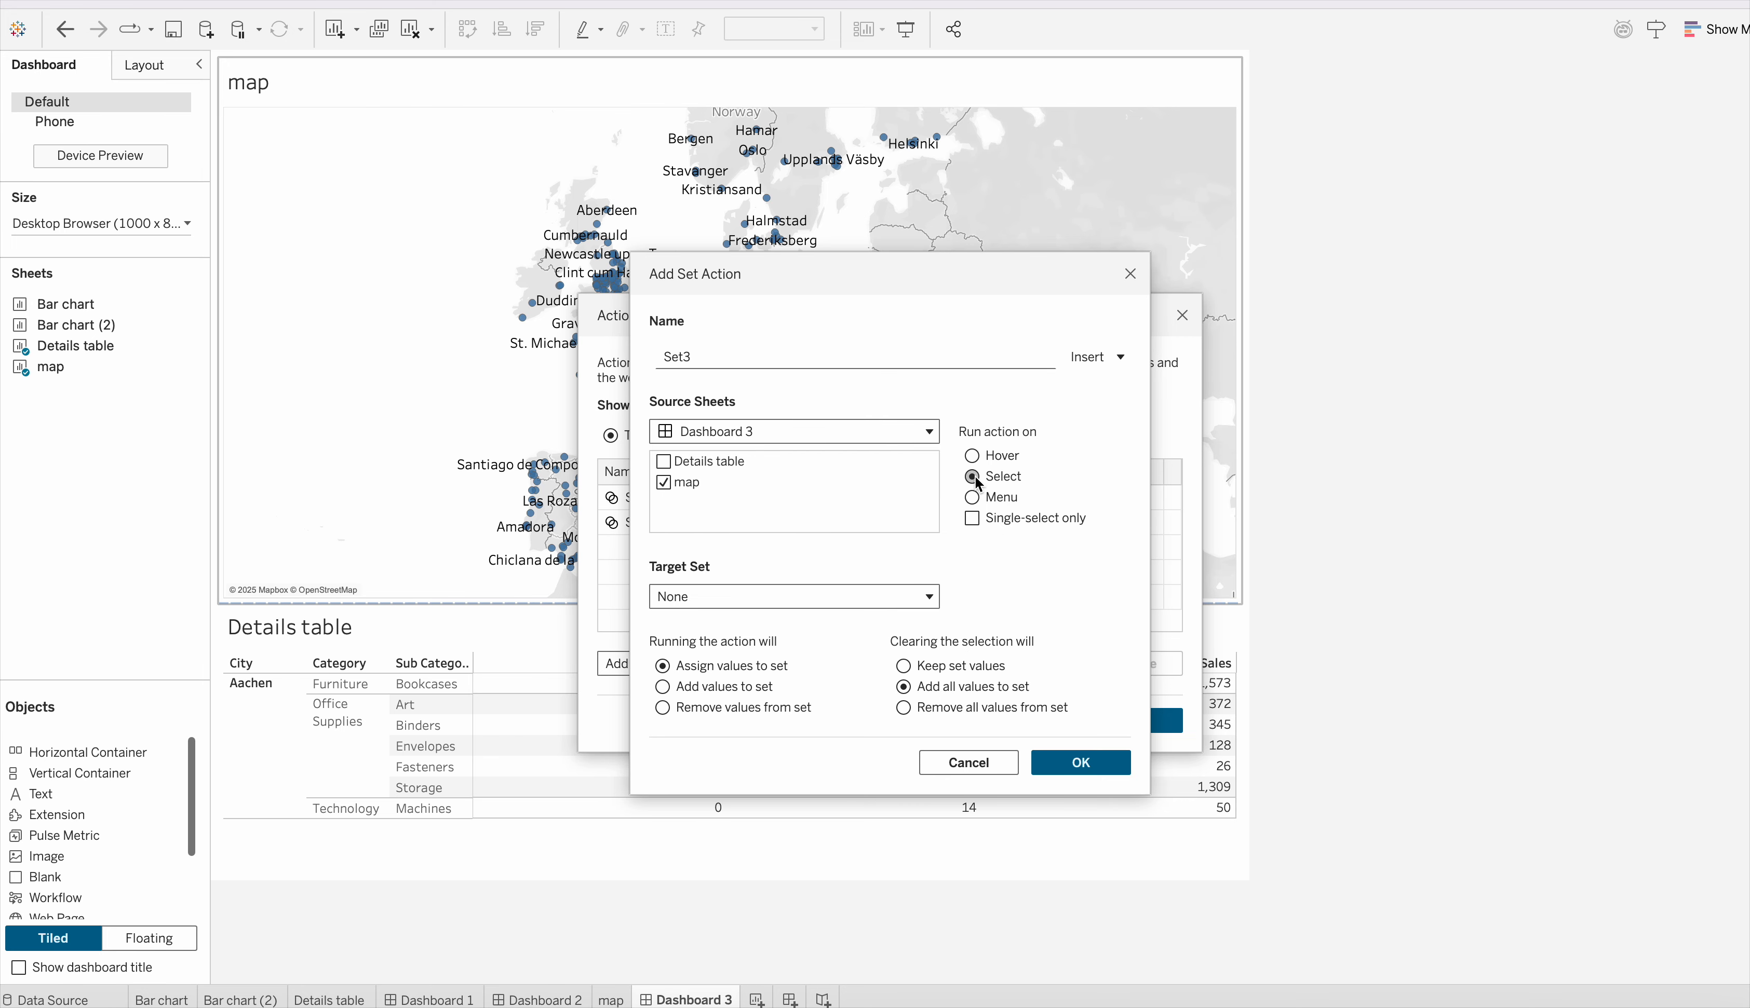
Step: Target City Set in the set action, adding values to the set when run and removing all values when the selection is cleared
{"action": "left_click", "coordinate": [896, 597]}
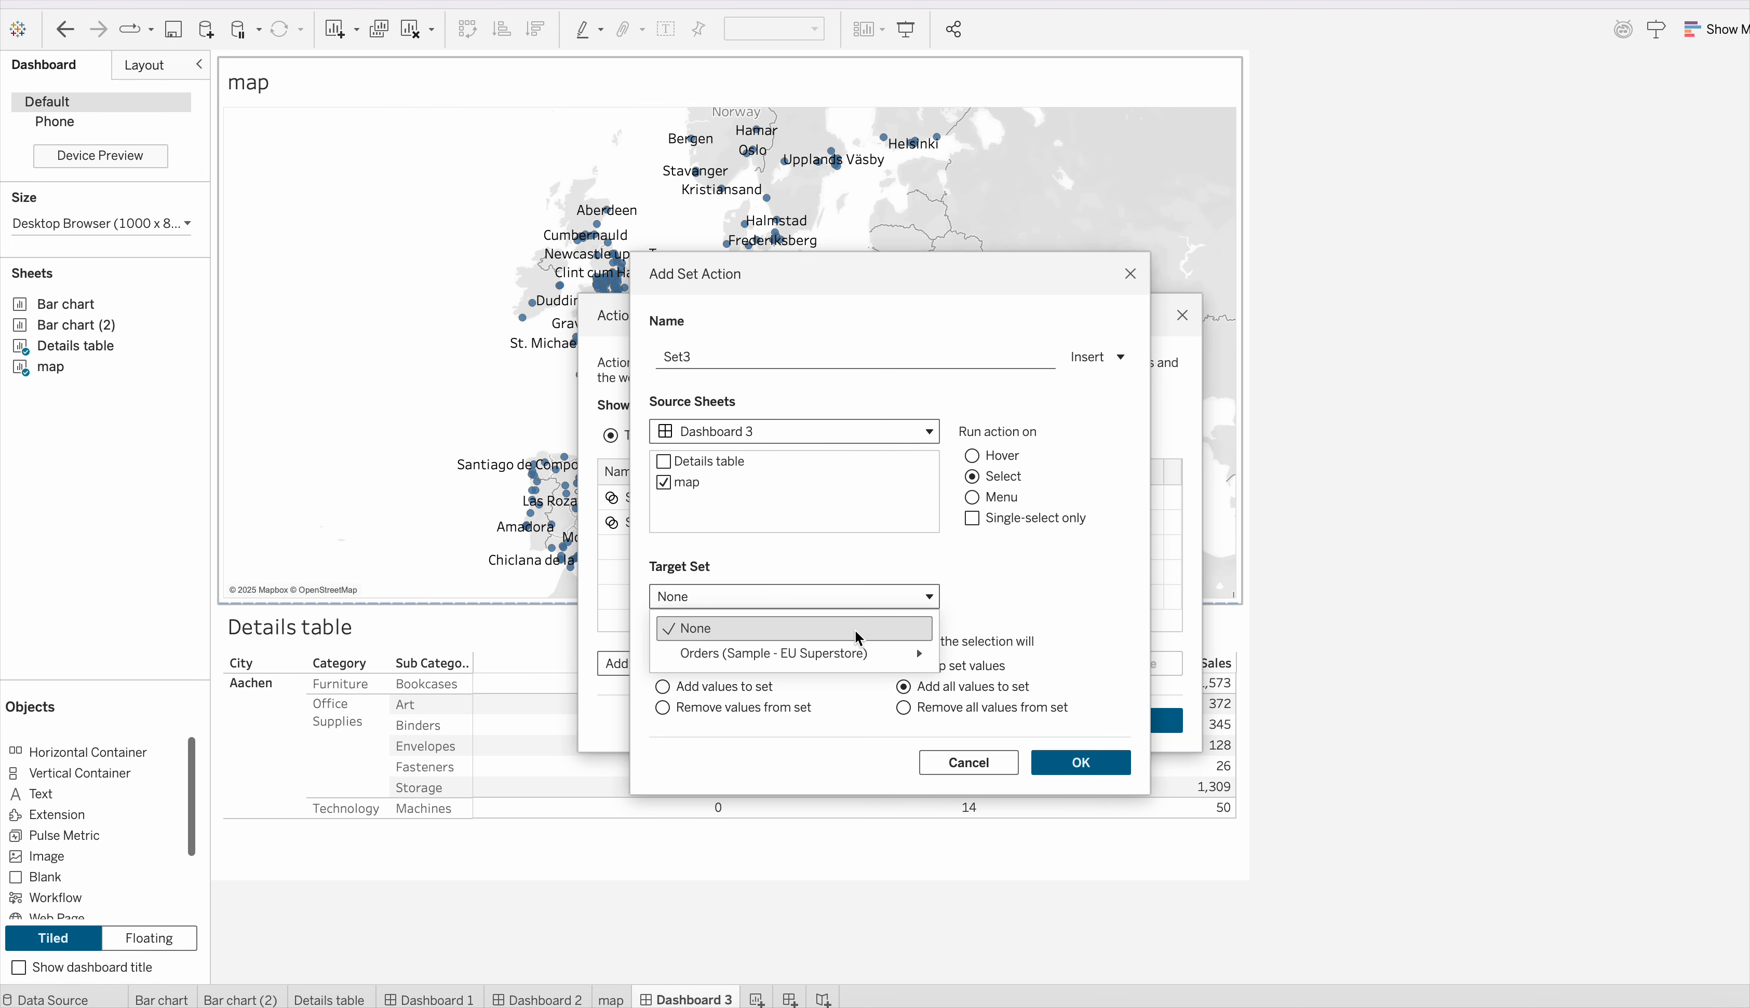
{"action": "mouse_move", "coordinate": [852, 660]}
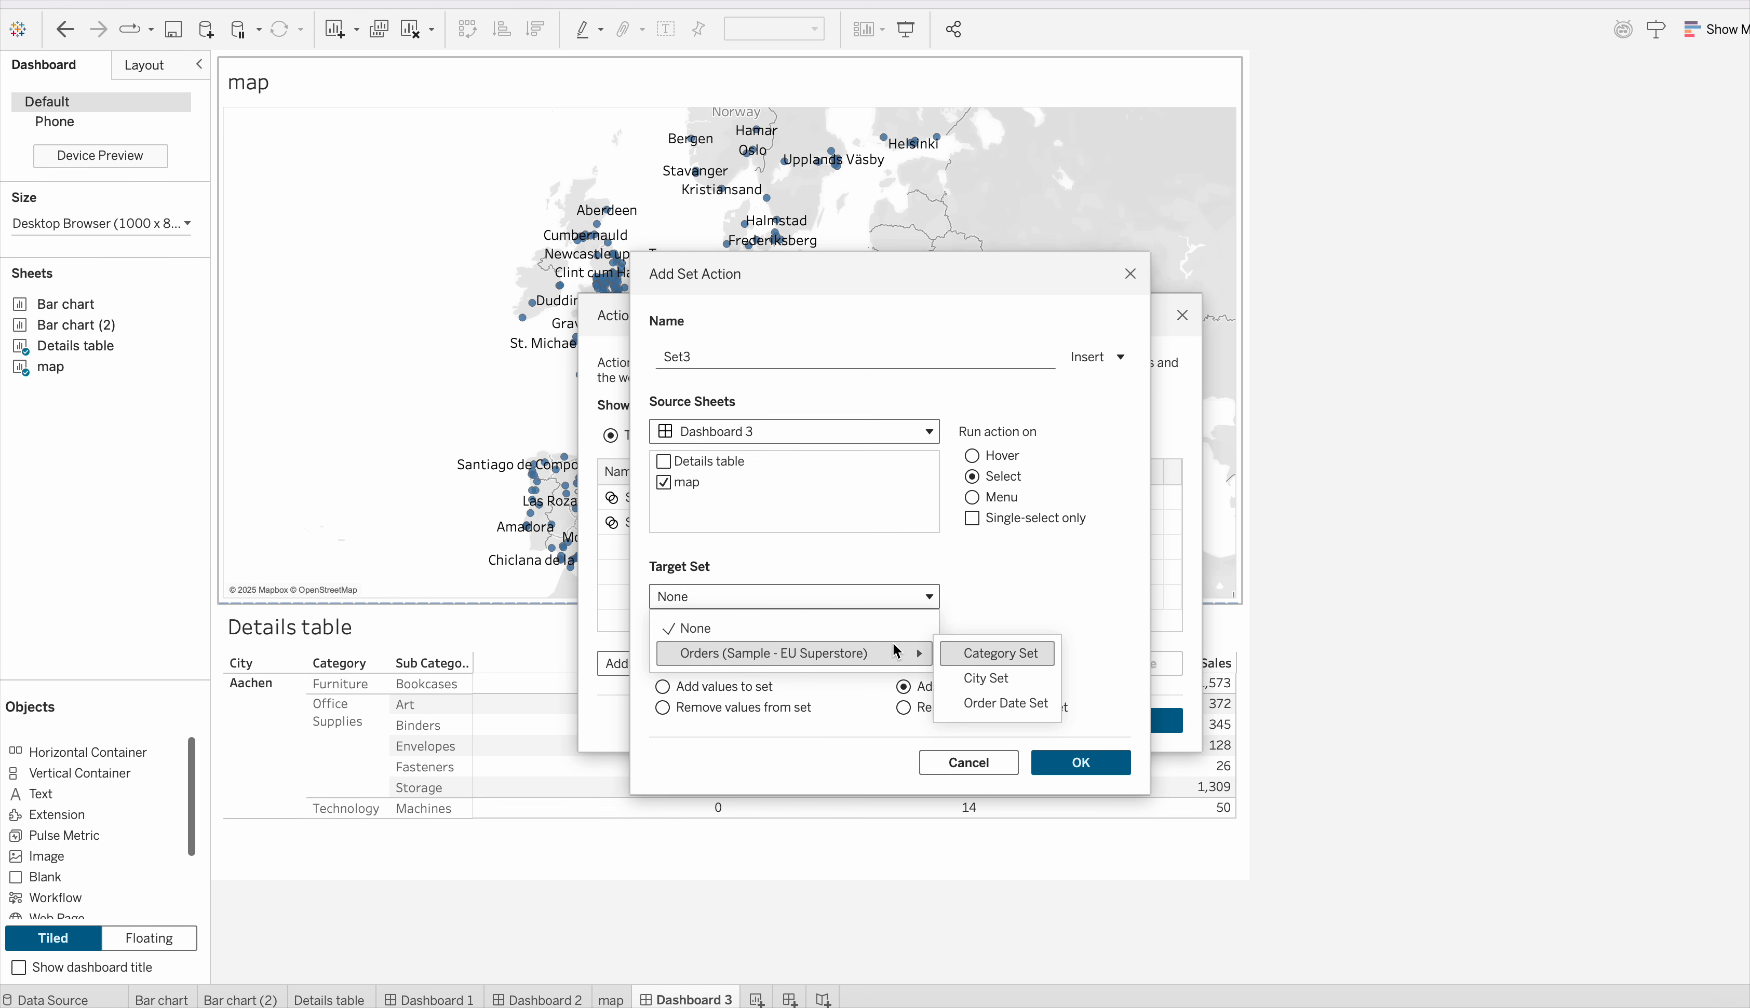
{"action": "left_click", "coordinate": [993, 675]}
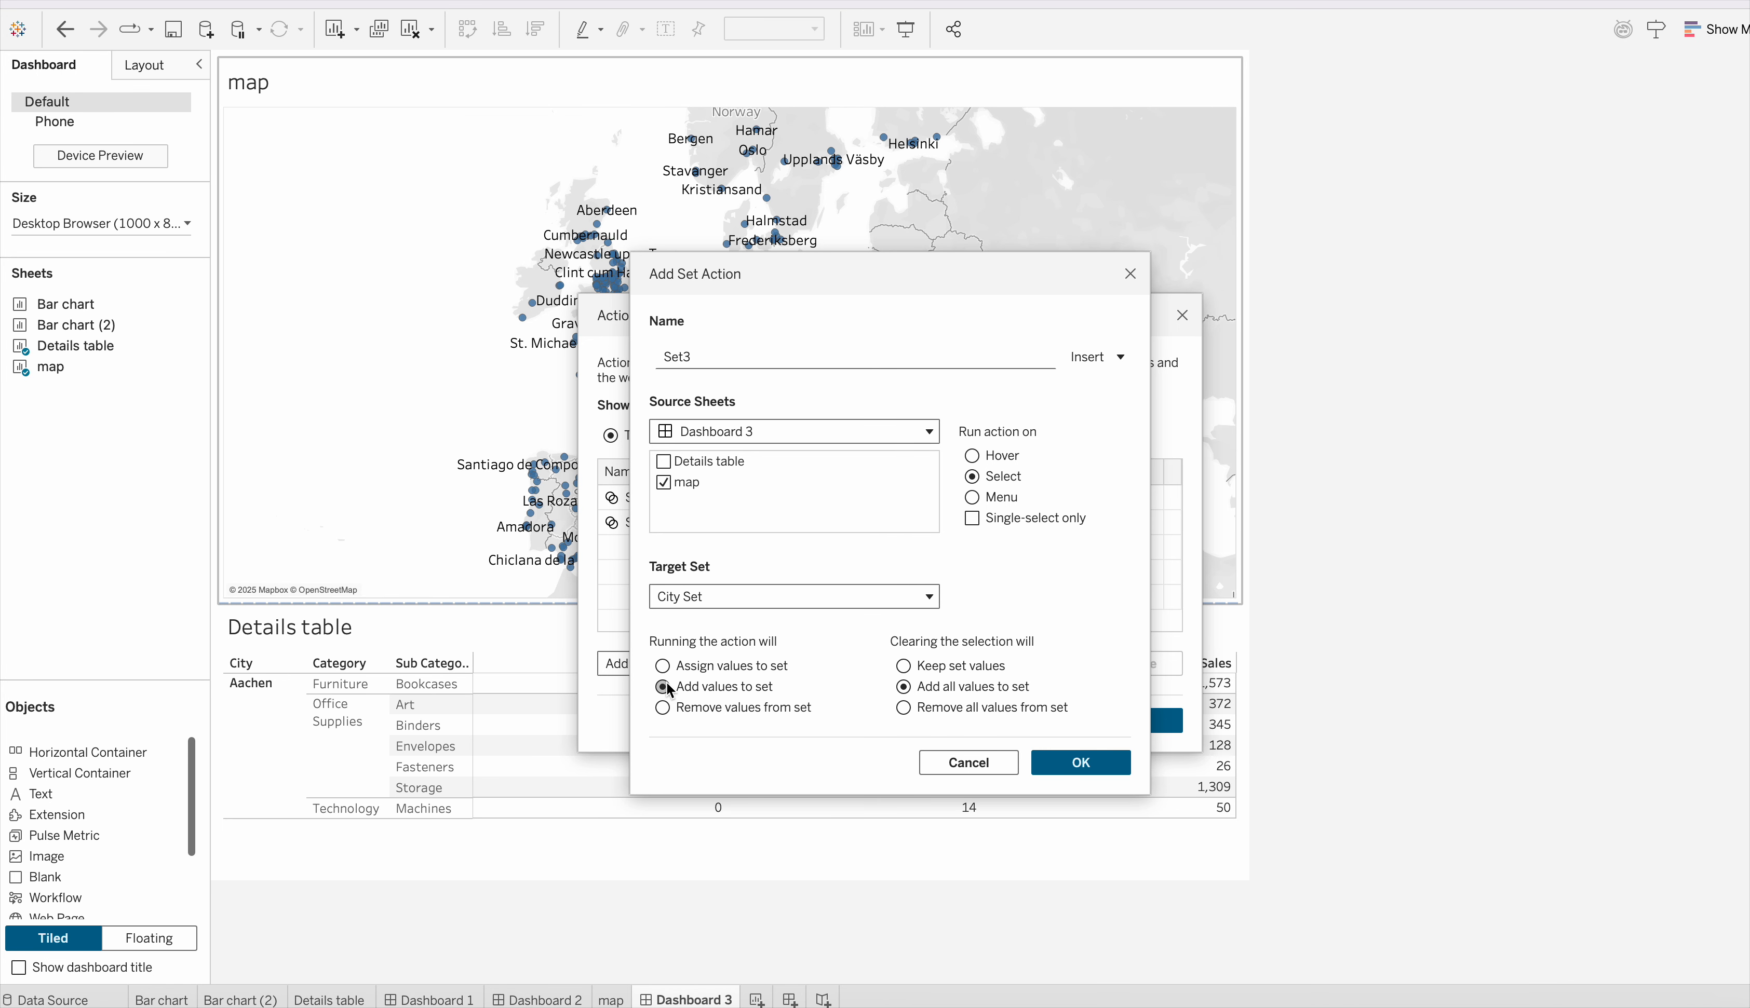
{"action": "left_click", "coordinate": [754, 686]}
{"action": "left_click", "coordinate": [1083, 765]}
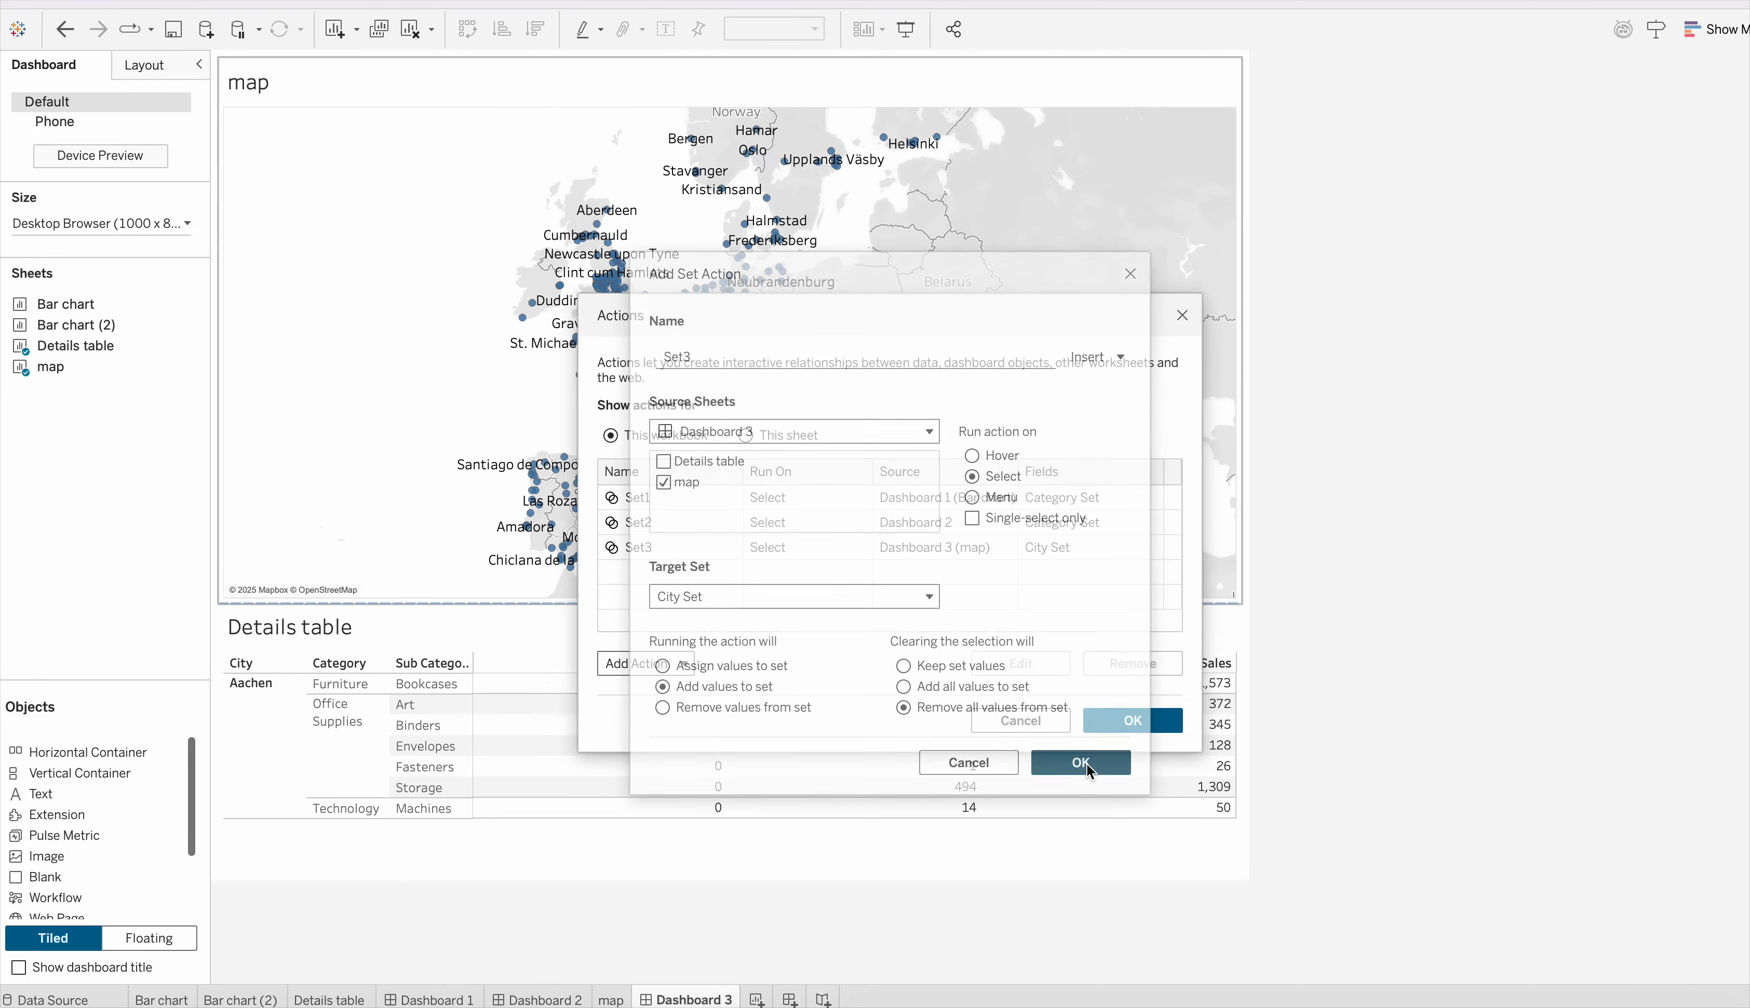
{"action": "left_click", "coordinate": [1161, 722]}
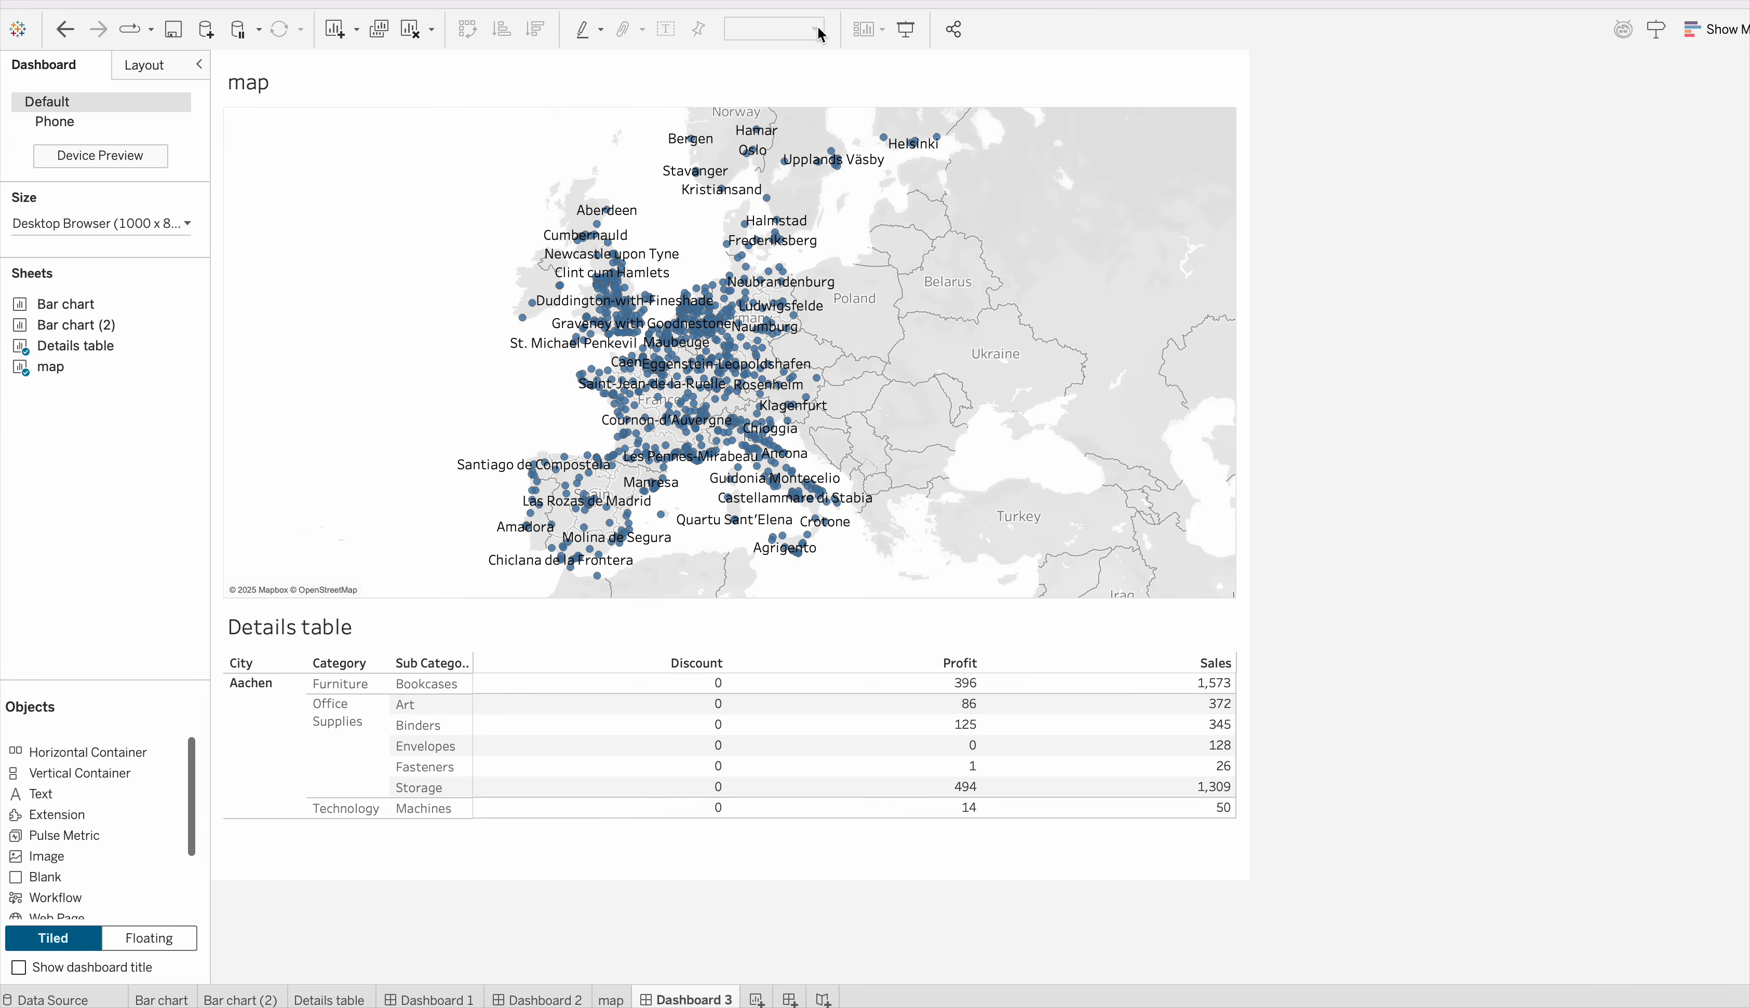
Step: Present the dashboard full screen and add Agrigento and then Quartu Sant'Elena to the Details table by selecting them on the map
{"action": "left_click", "coordinate": [905, 29]}
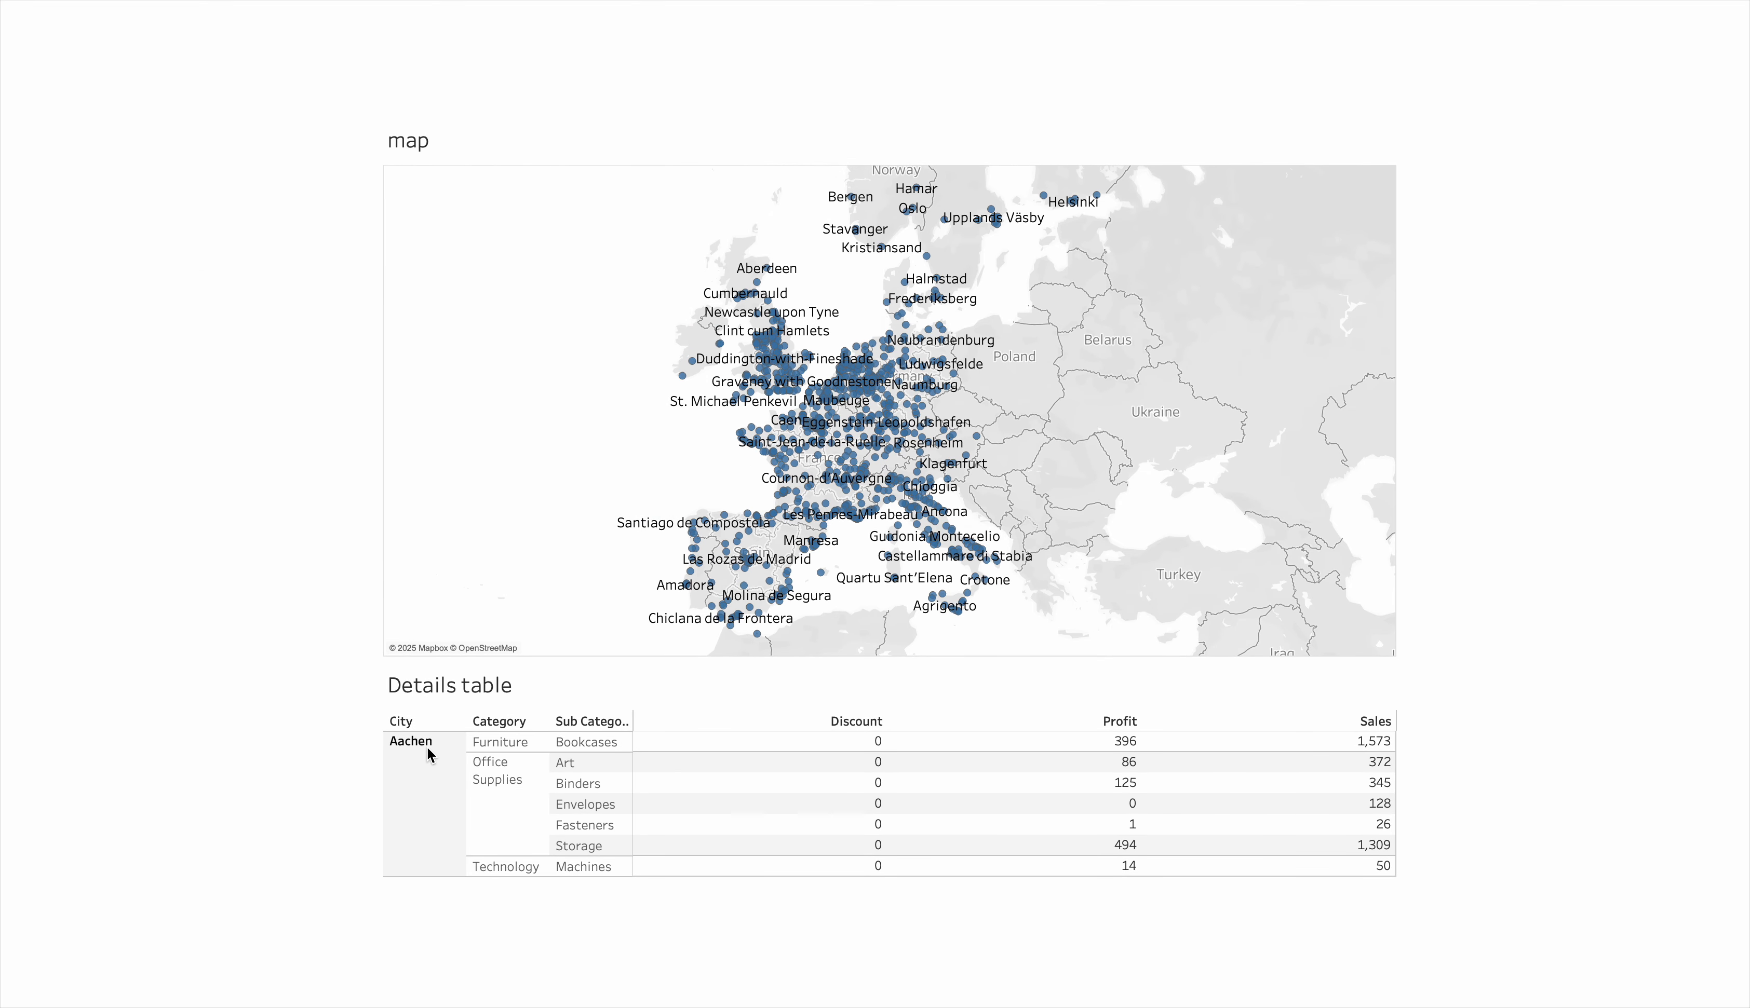
{"action": "mouse_move", "coordinate": [705, 579]}
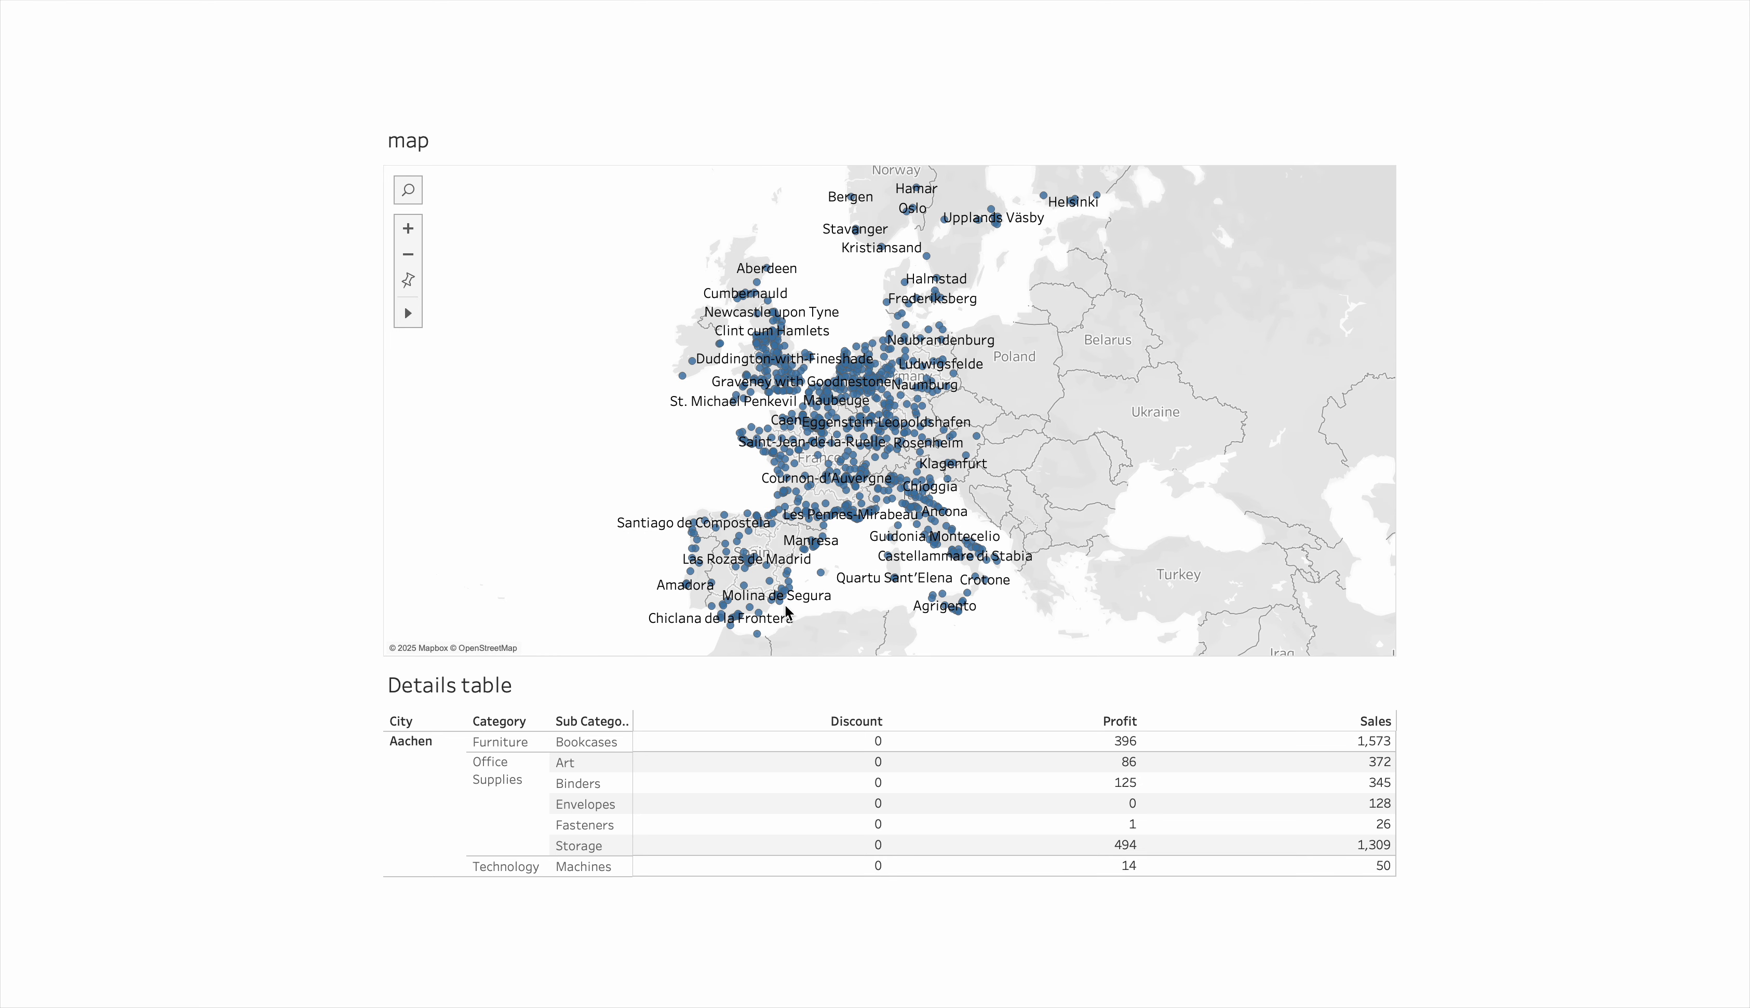
{"action": "mouse_move", "coordinate": [944, 610]}
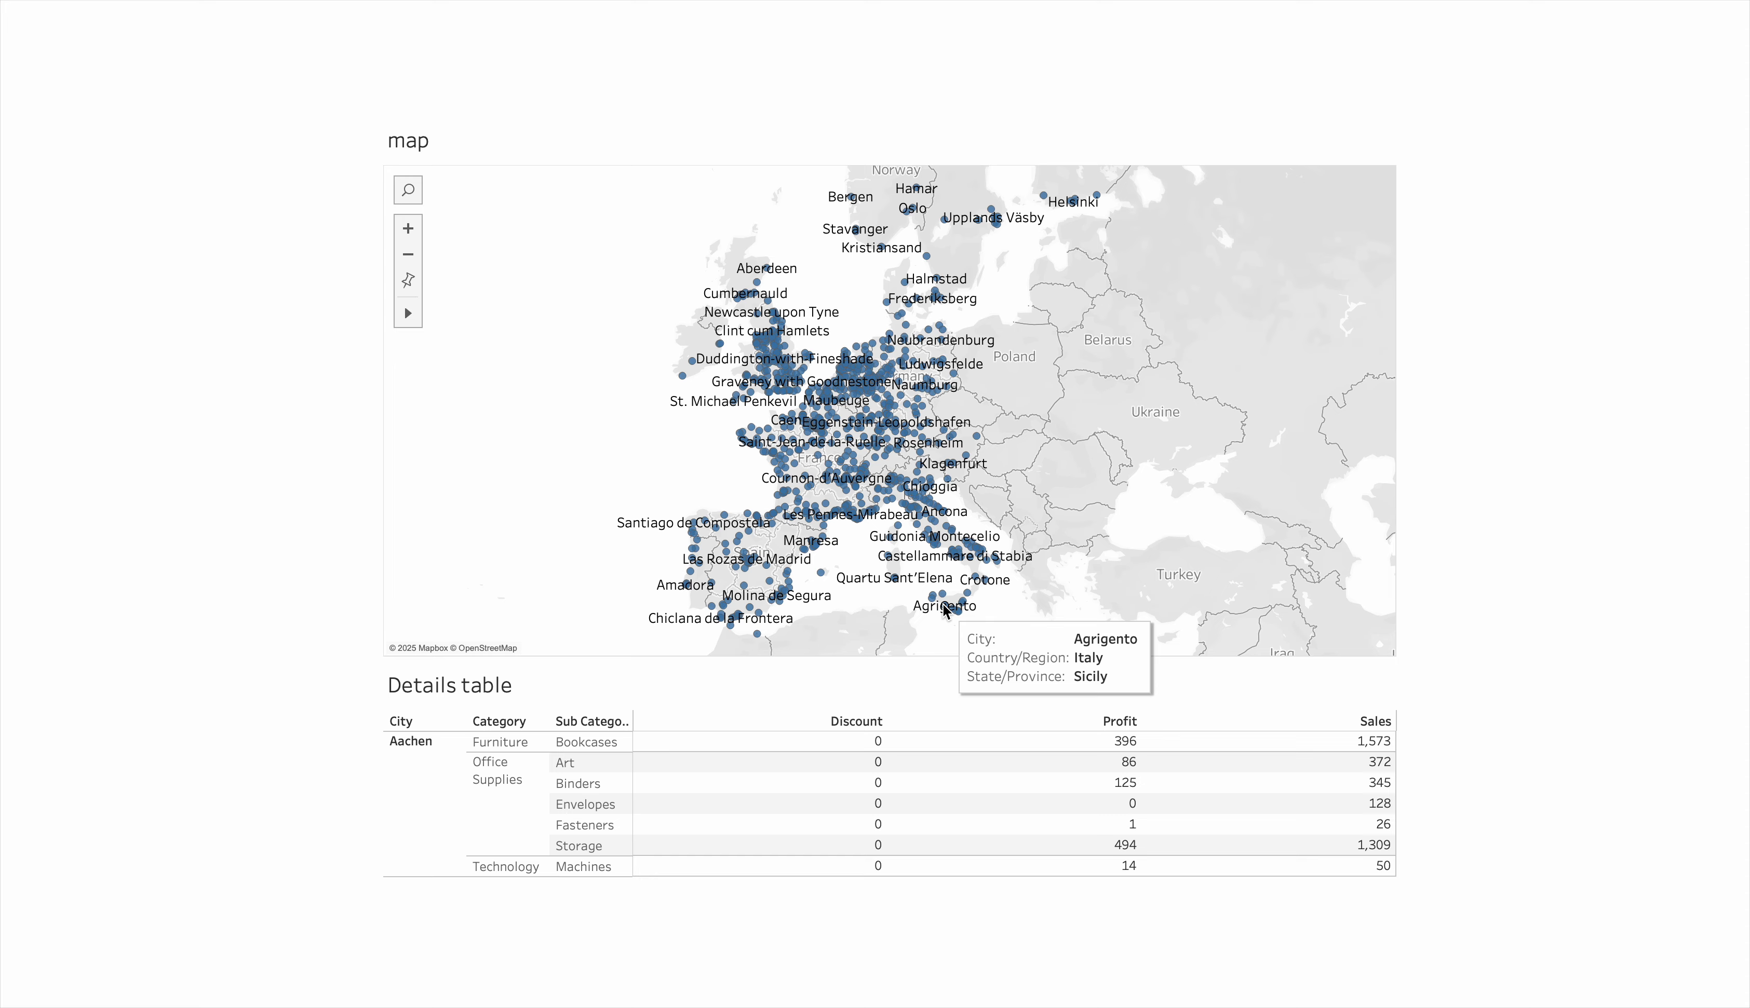
{"action": "left_click", "coordinate": [944, 609]}
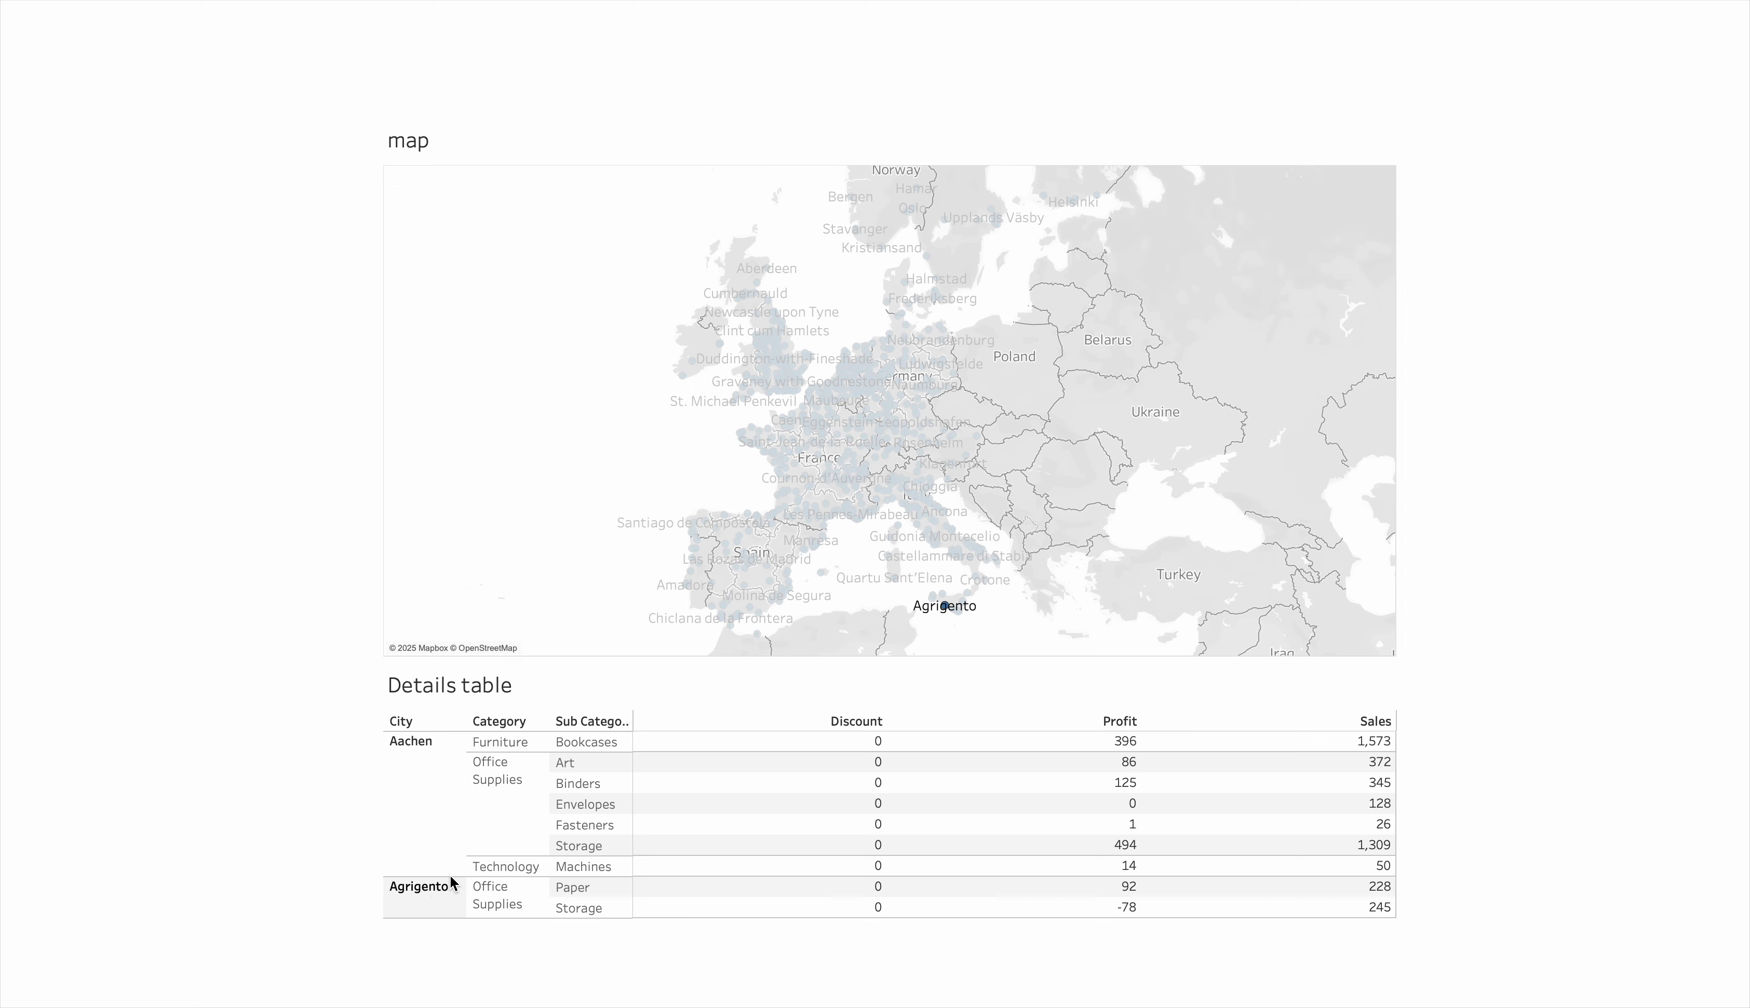
{"action": "mouse_move", "coordinate": [896, 585]}
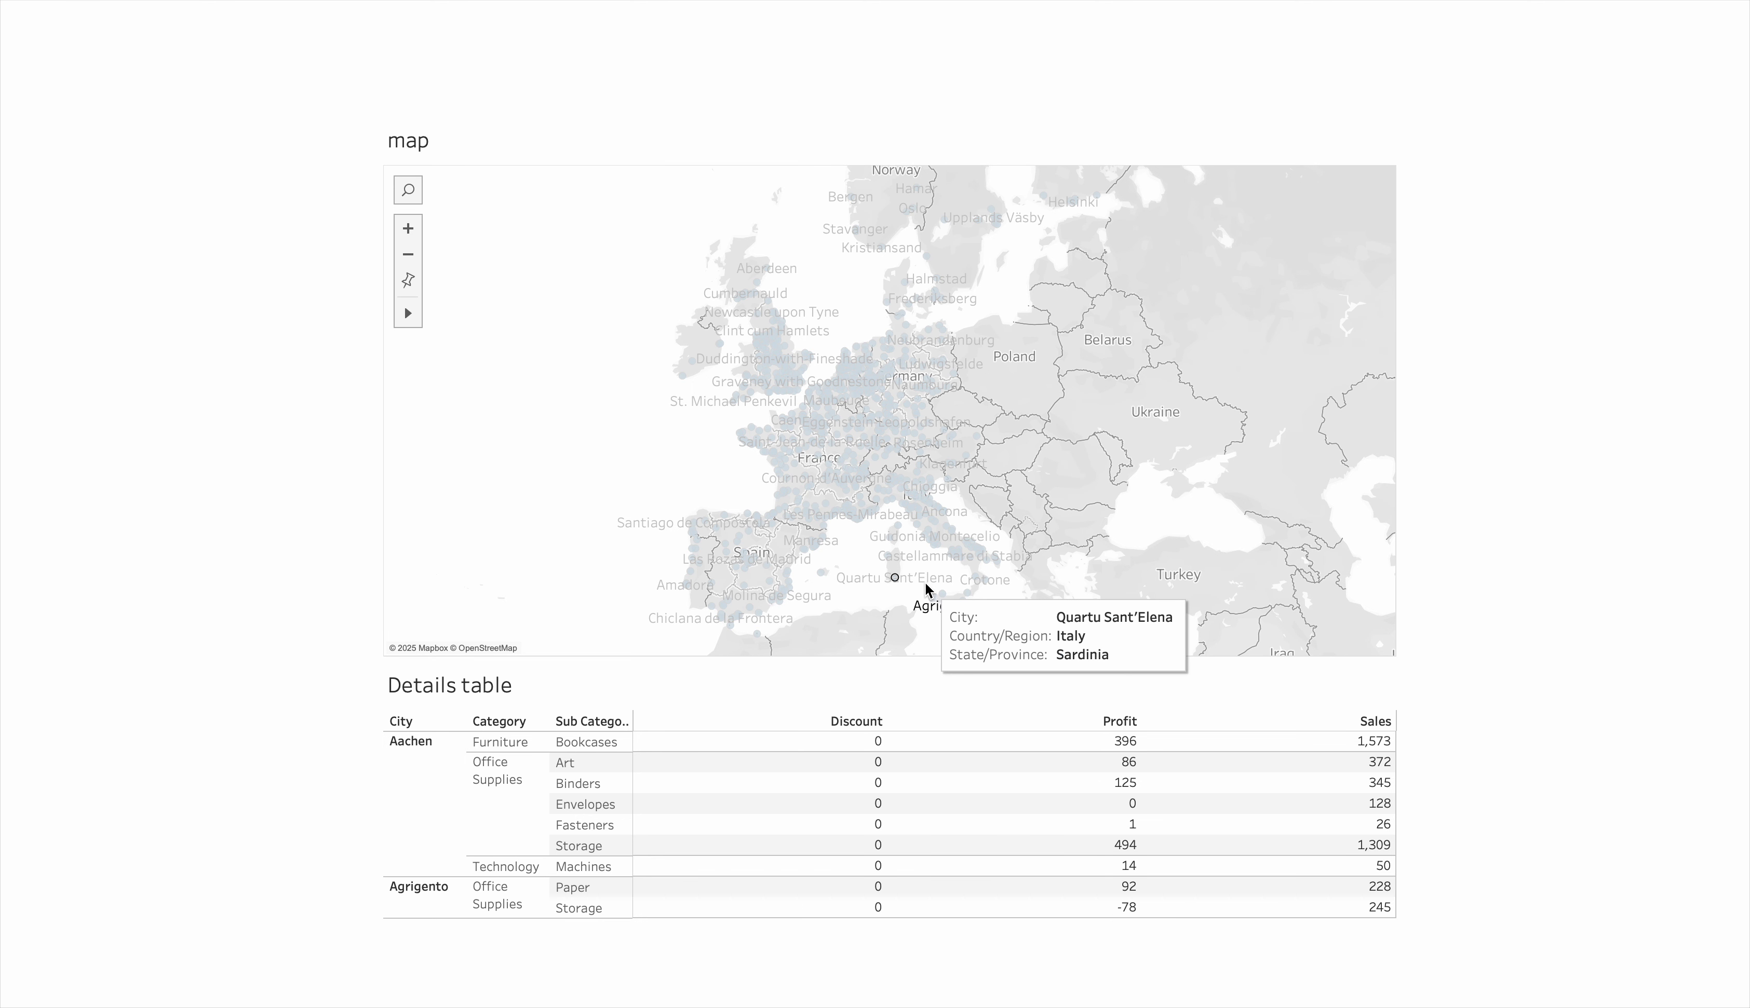
{"action": "left_click", "coordinate": [895, 580]}
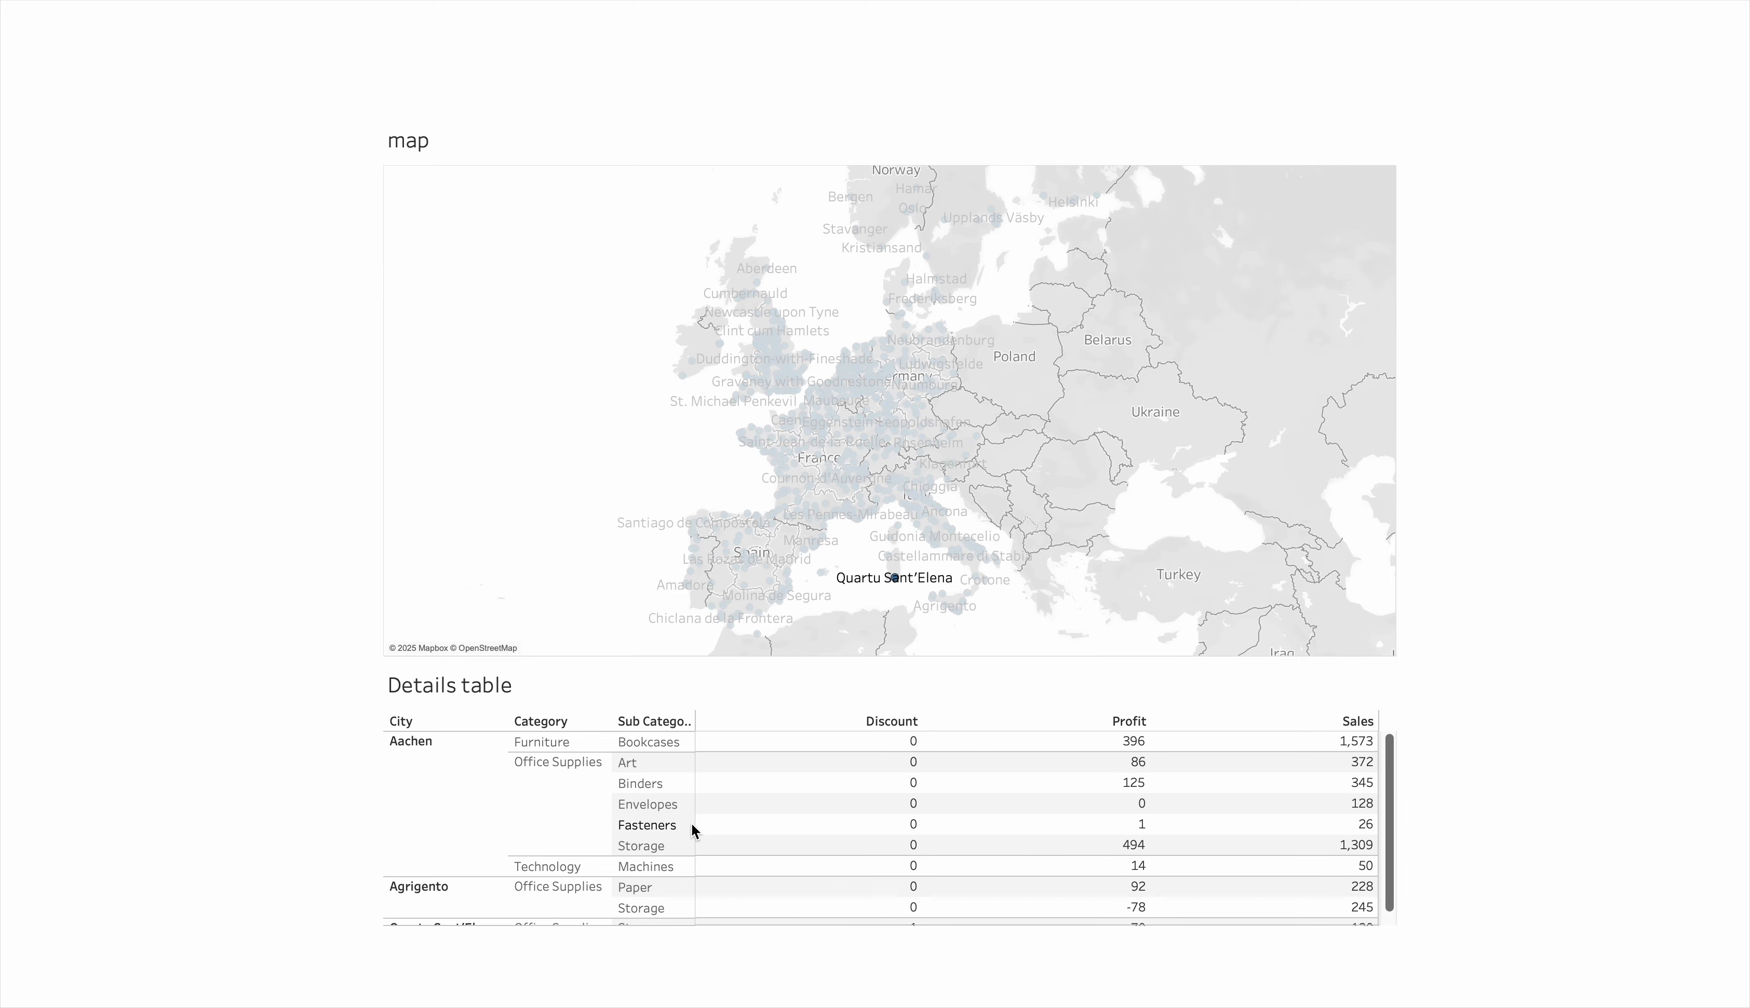
{"action": "scroll", "coordinate": [658, 840], "scroll_direction": "down", "scroll_amount": 1}
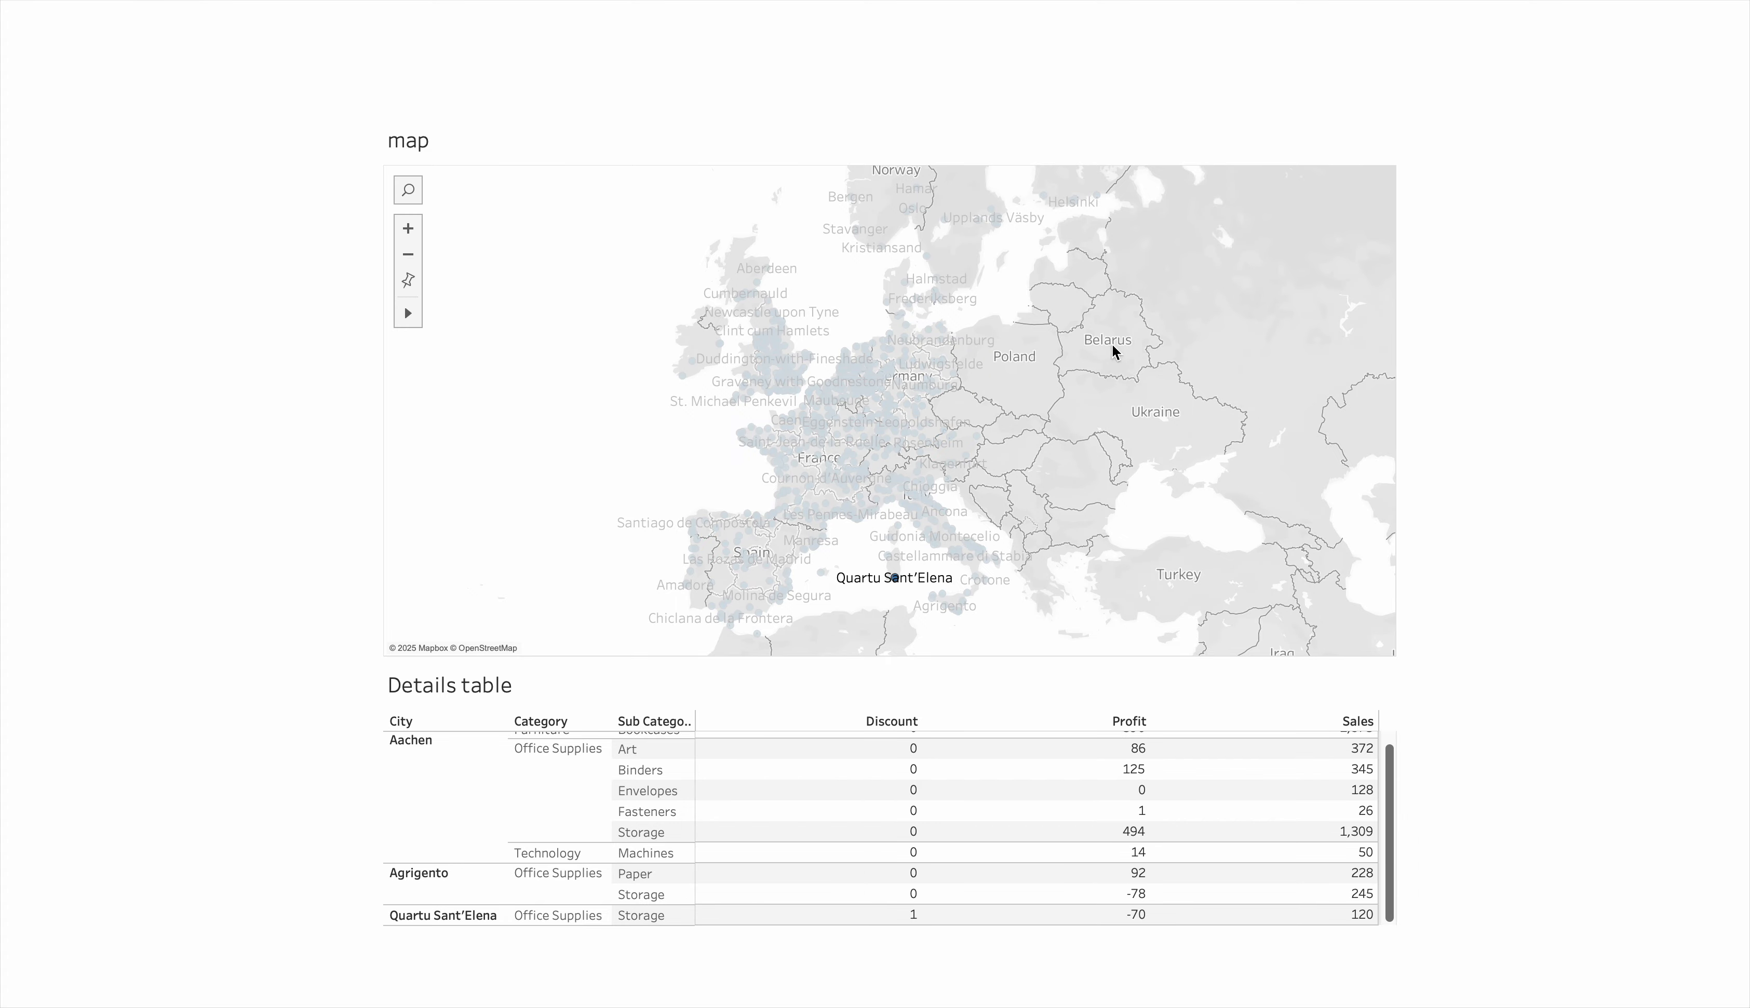
Step: Select Ludwigsfelde on the map and check the accumulated cities in the Details table
{"action": "mouse_move", "coordinate": [955, 360]}
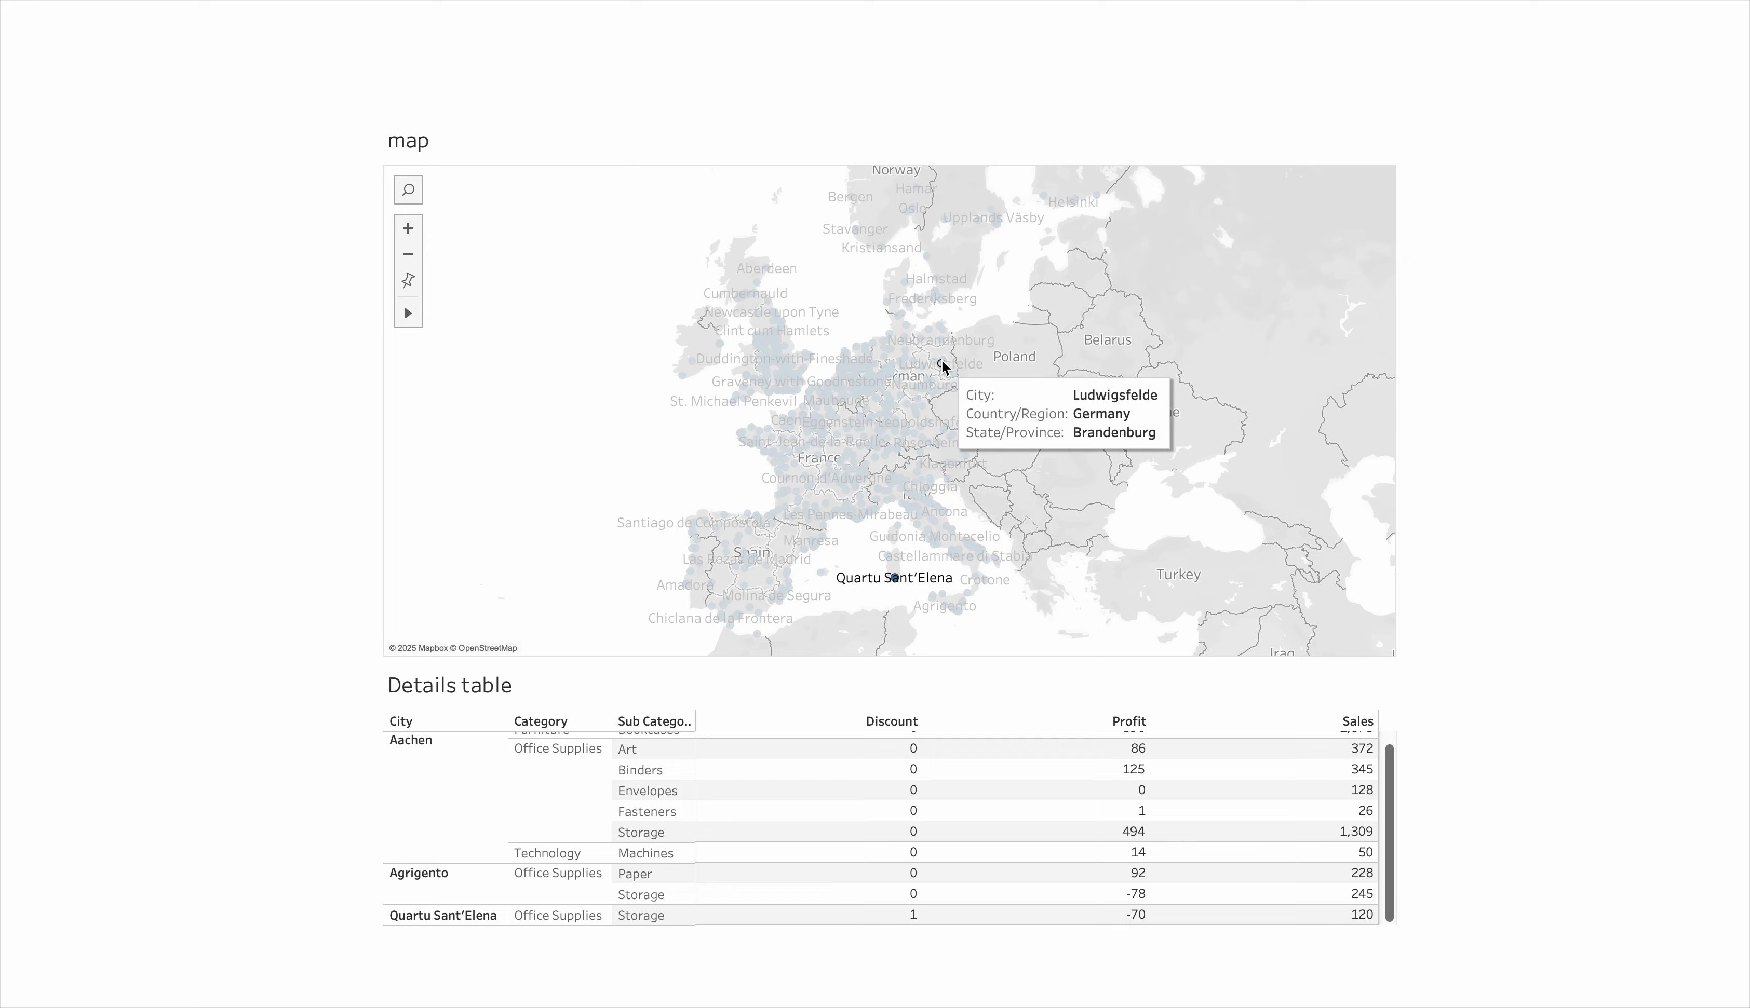
{"action": "left_click", "coordinate": [942, 366]}
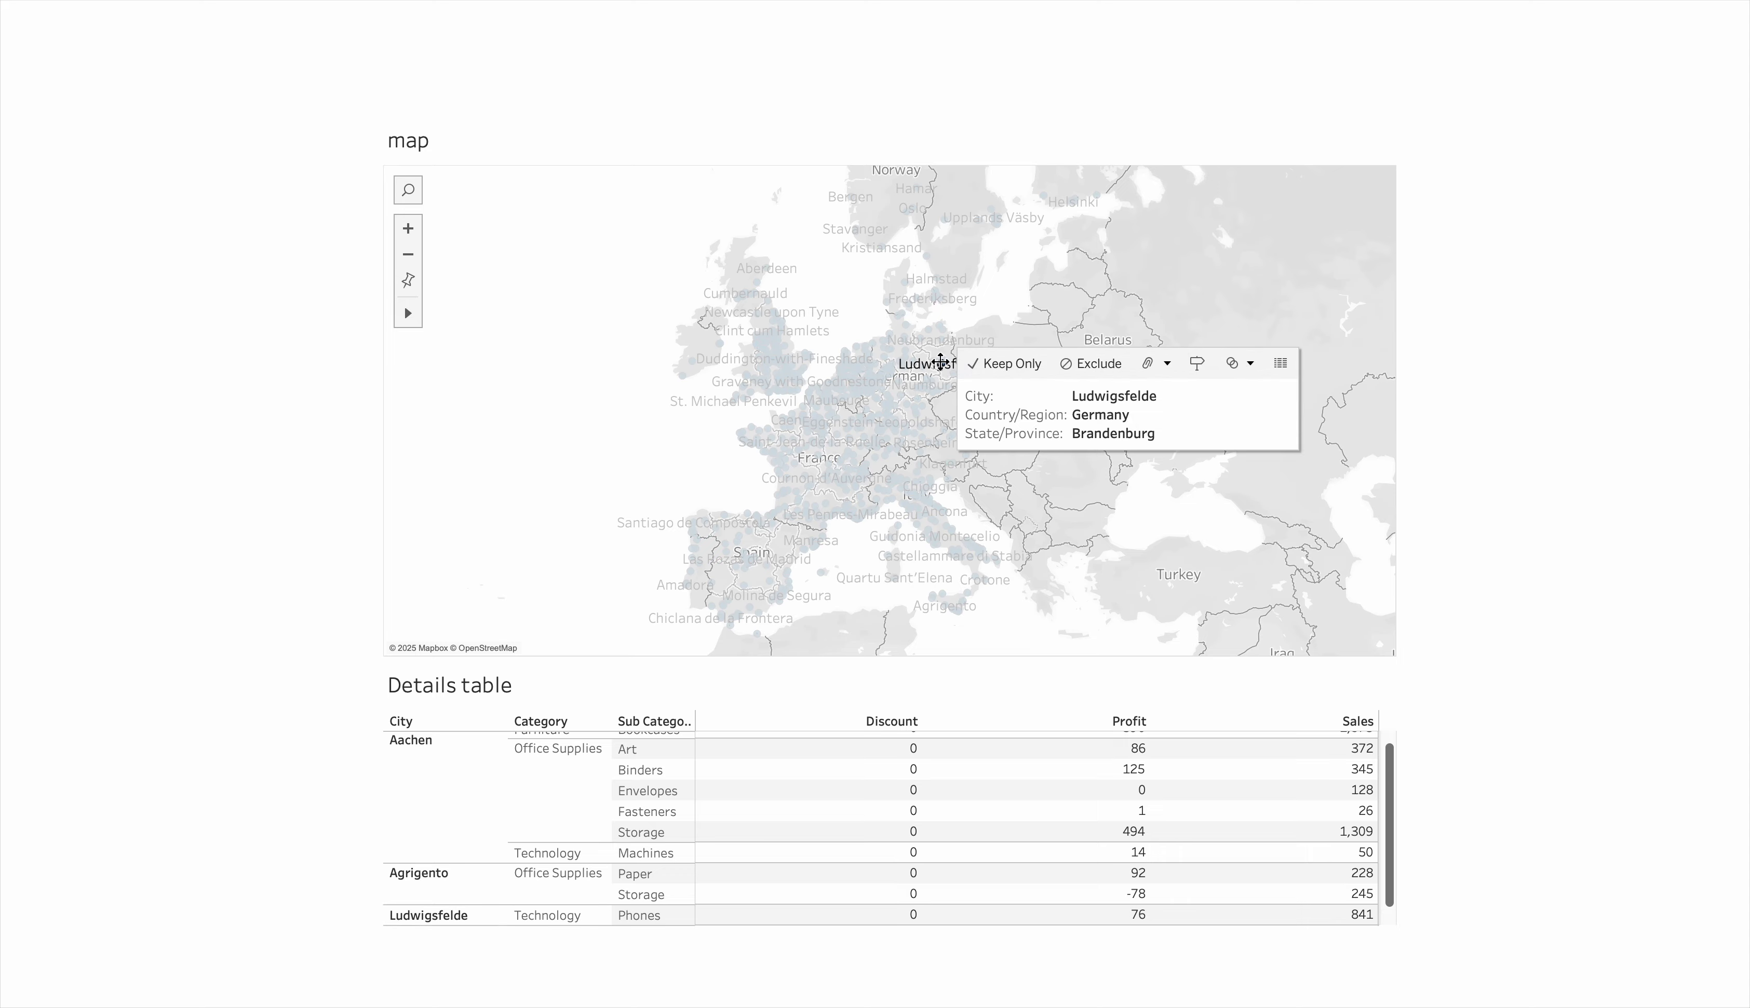
{"action": "scroll", "coordinate": [787, 712], "scroll_direction": "down", "scroll_amount": 1}
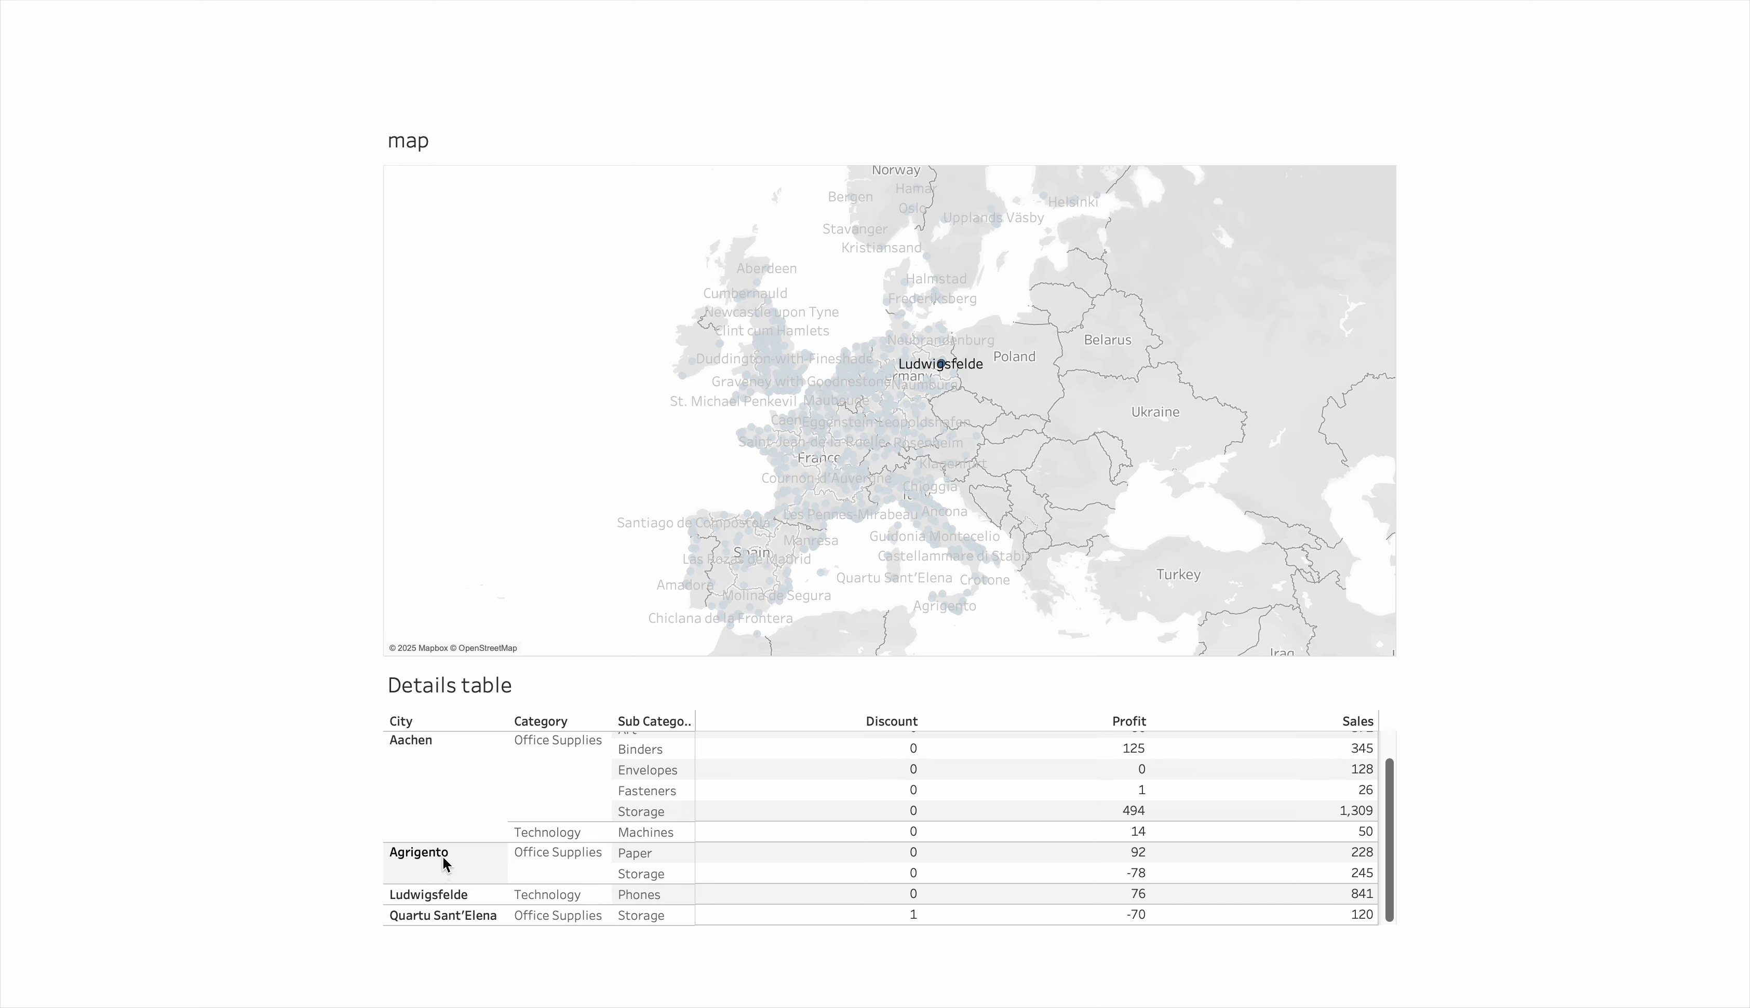
{"action": "scroll", "coordinate": [444, 869], "scroll_direction": "up", "scroll_amount": 1}
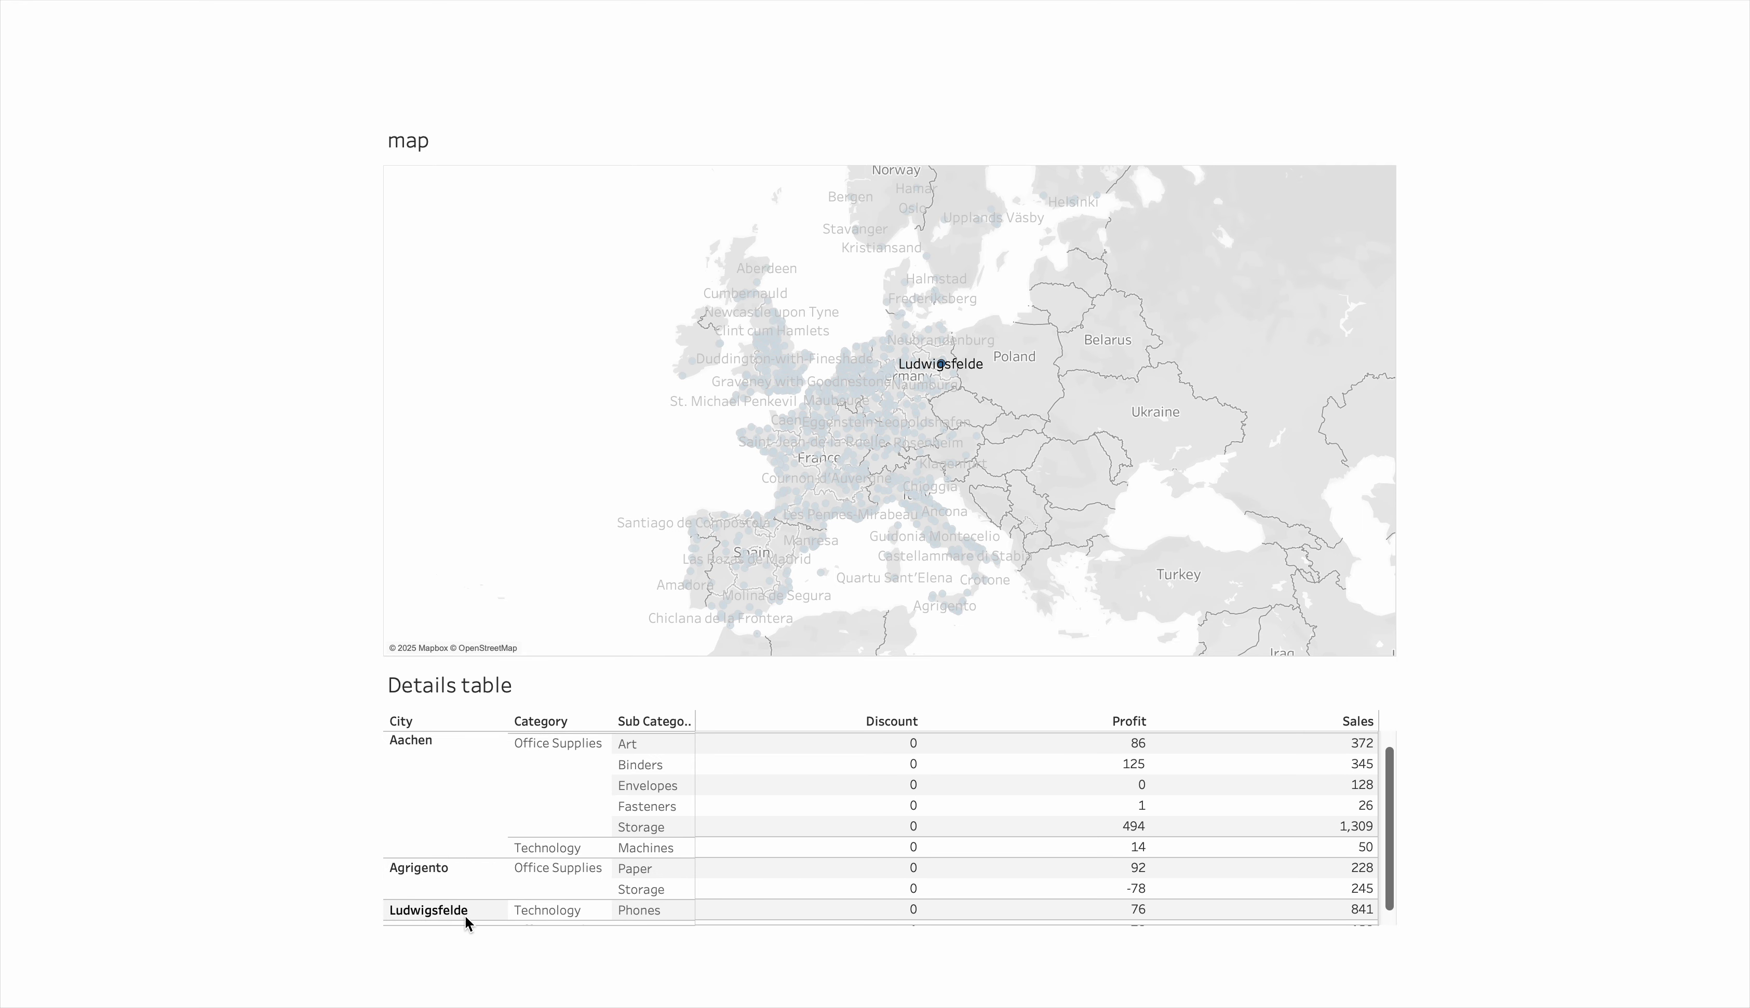
Step: Add Graveney with Goodnestone from the map, review its rows in the Details table, and clear the map selection
{"action": "mouse_move", "coordinate": [737, 386]}
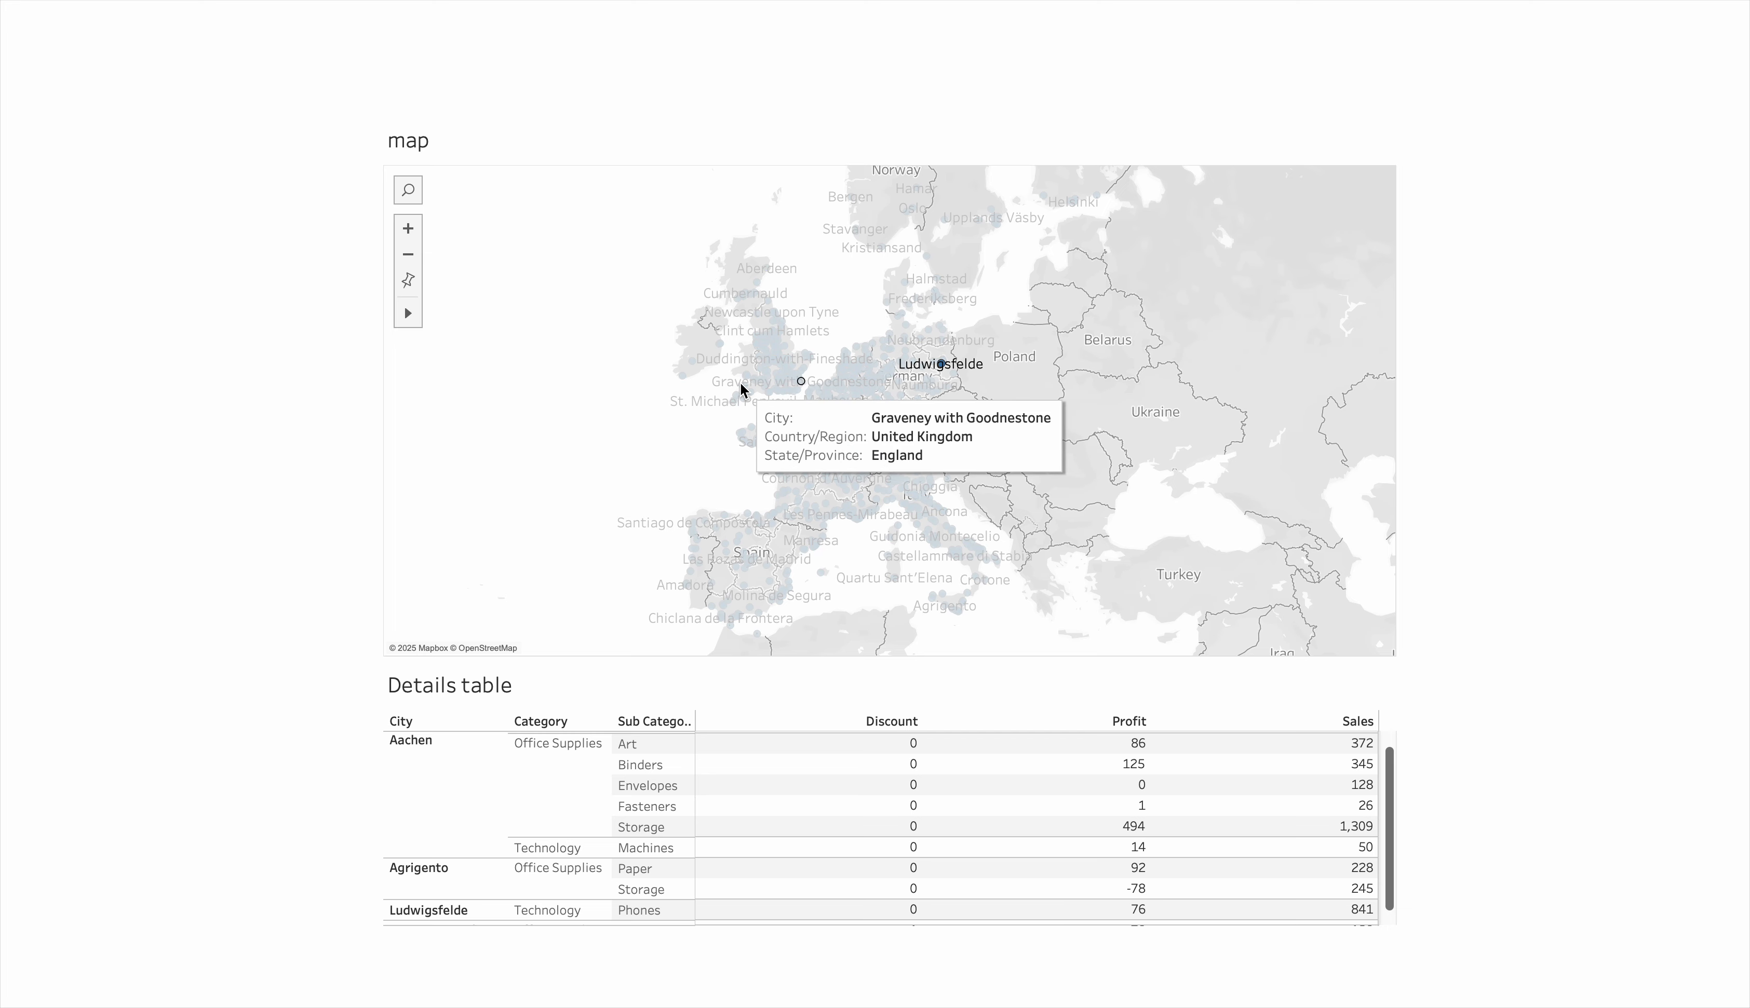
{"action": "left_click", "coordinate": [800, 385]}
{"action": "scroll", "coordinate": [617, 882], "scroll_direction": "down", "scroll_amount": 5}
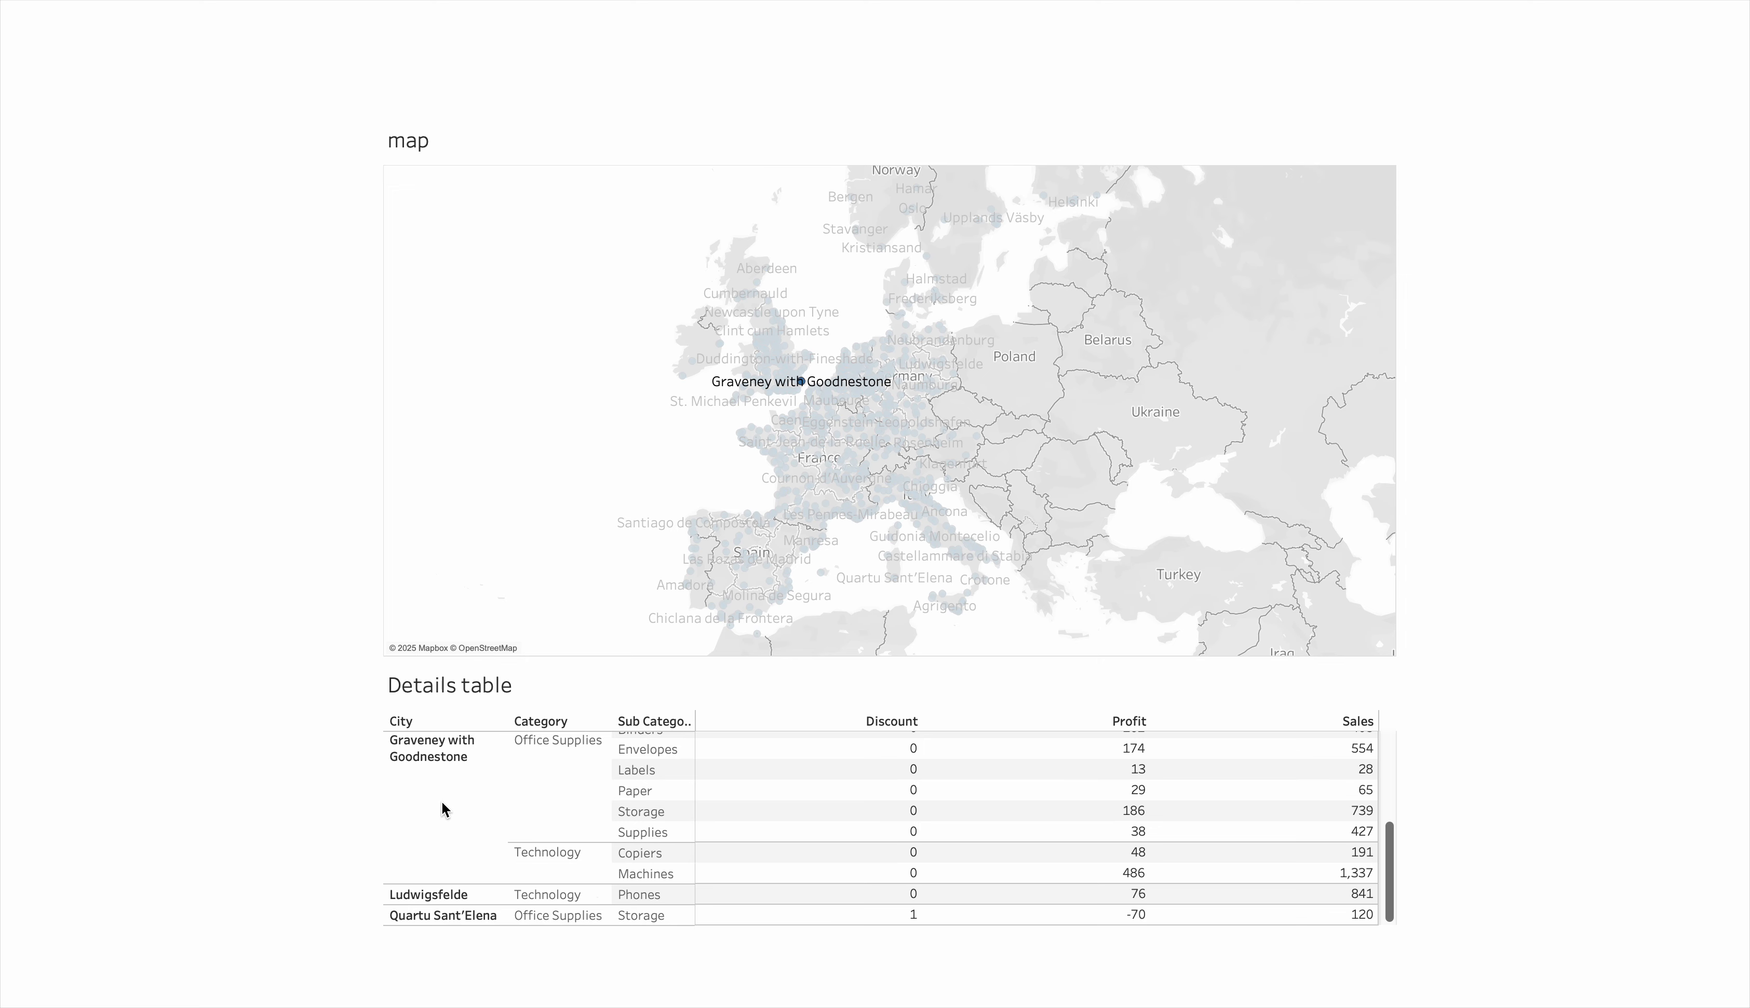
{"action": "mouse_move", "coordinate": [1210, 836]}
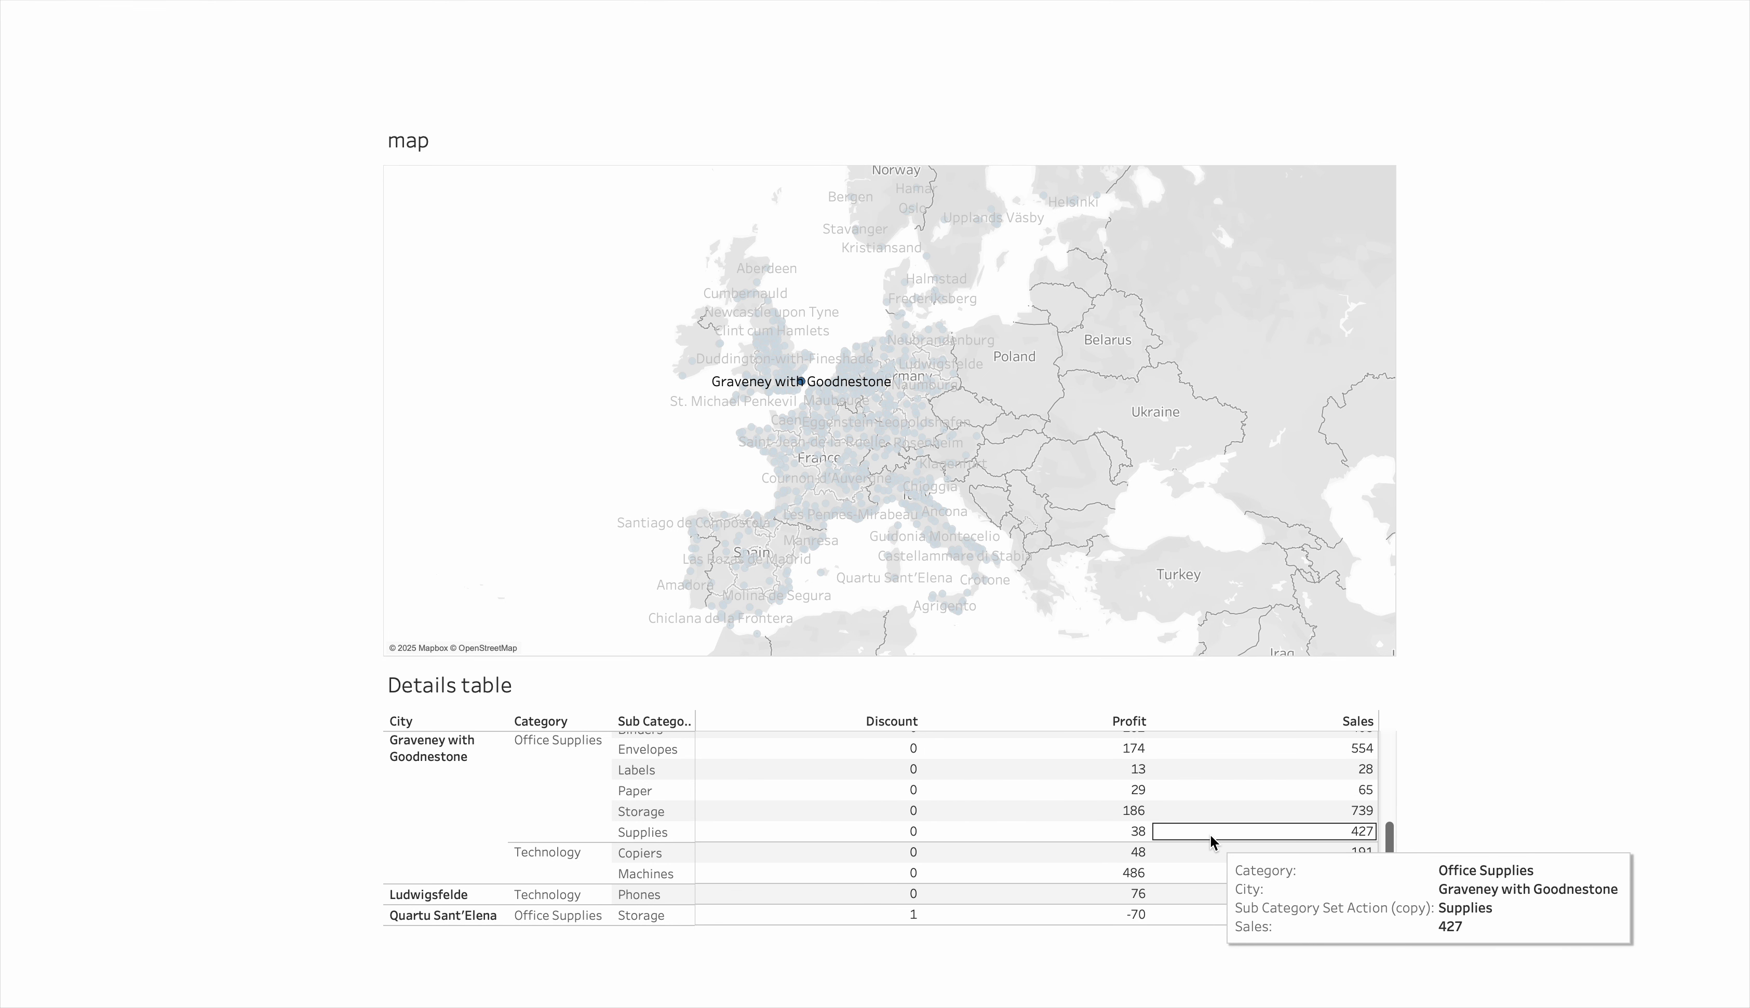
{"action": "scroll", "coordinate": [1209, 833], "scroll_direction": "up", "scroll_amount": 5}
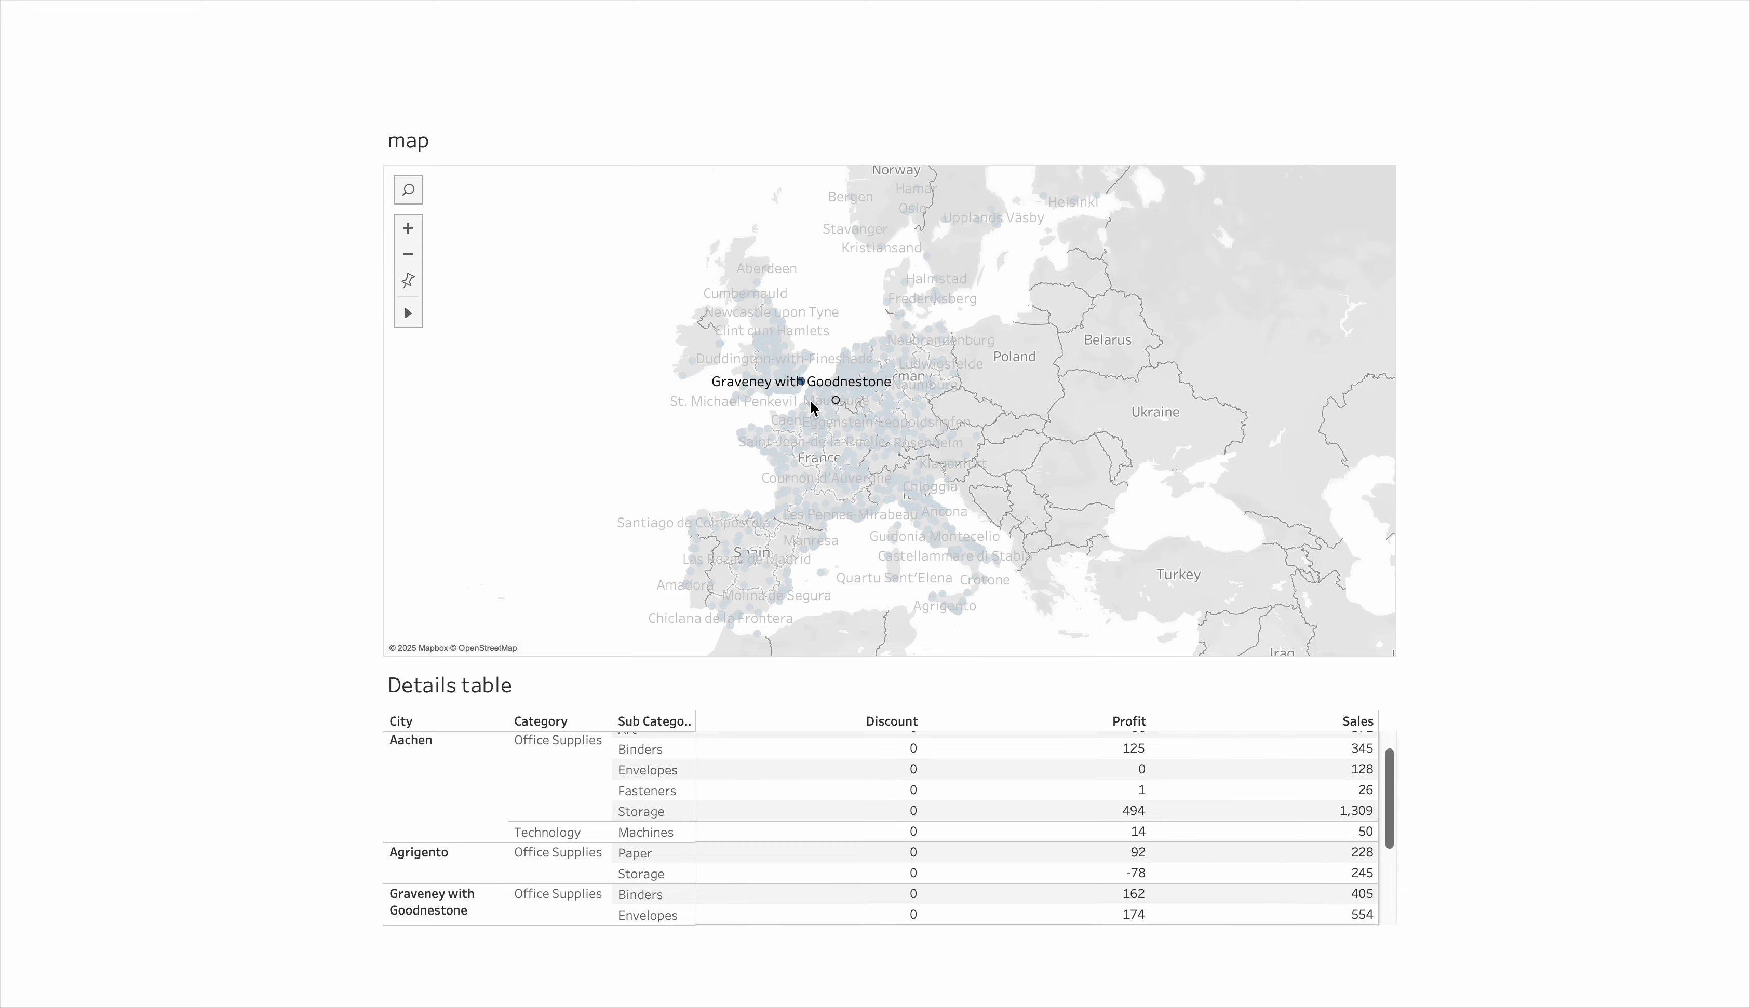
{"action": "left_click", "coordinate": [1217, 264]}
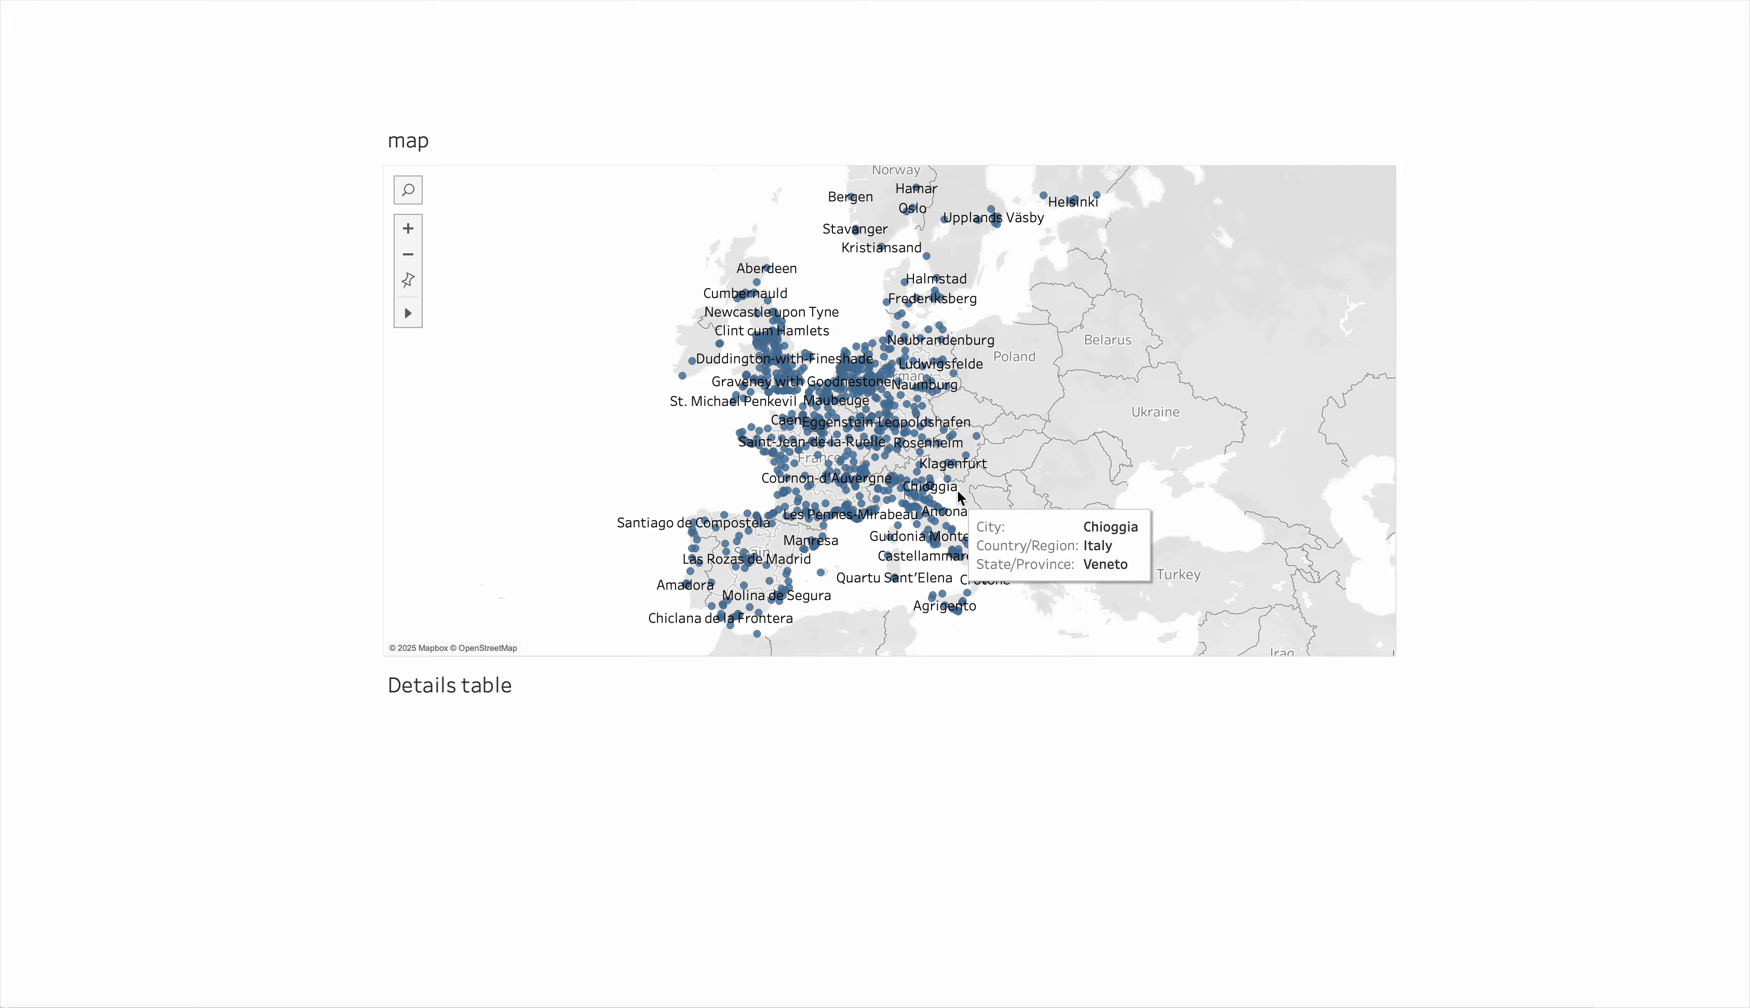
Step: Select Upplands Väsby, Bergen and Graveney with Goodnestone one after another on the map, checking their rows in the Details table
{"action": "mouse_move", "coordinate": [979, 222]}
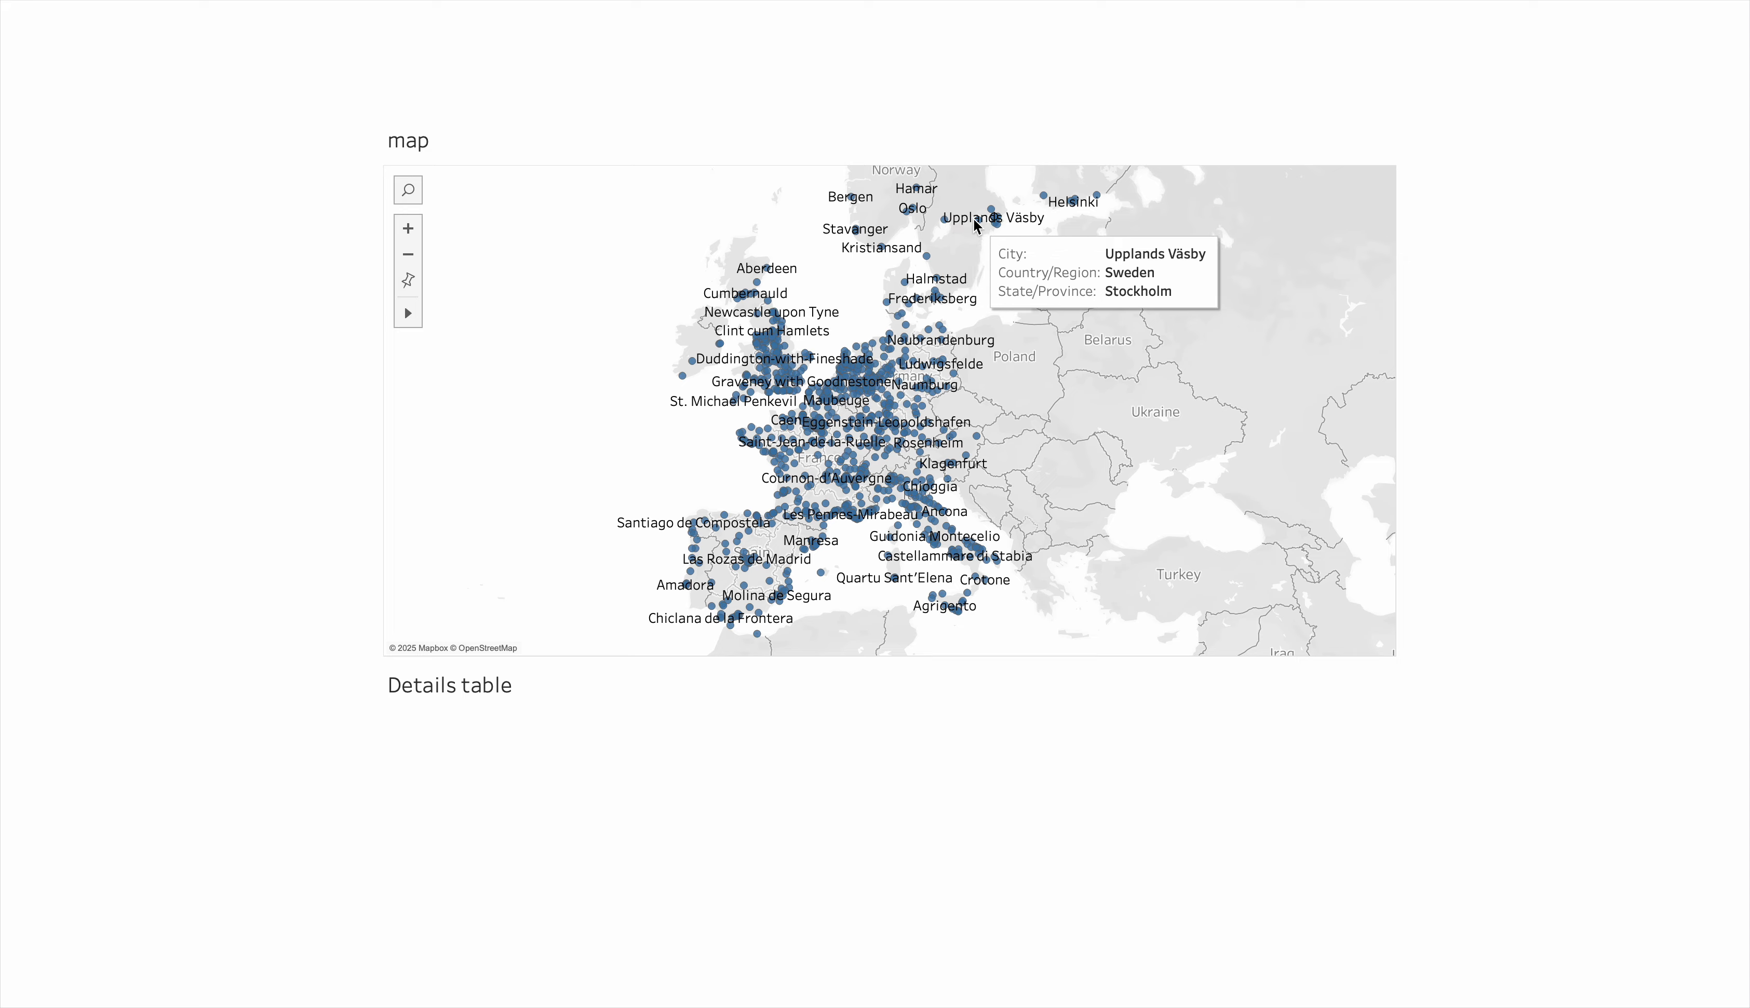
{"action": "left_click", "coordinate": [995, 220]}
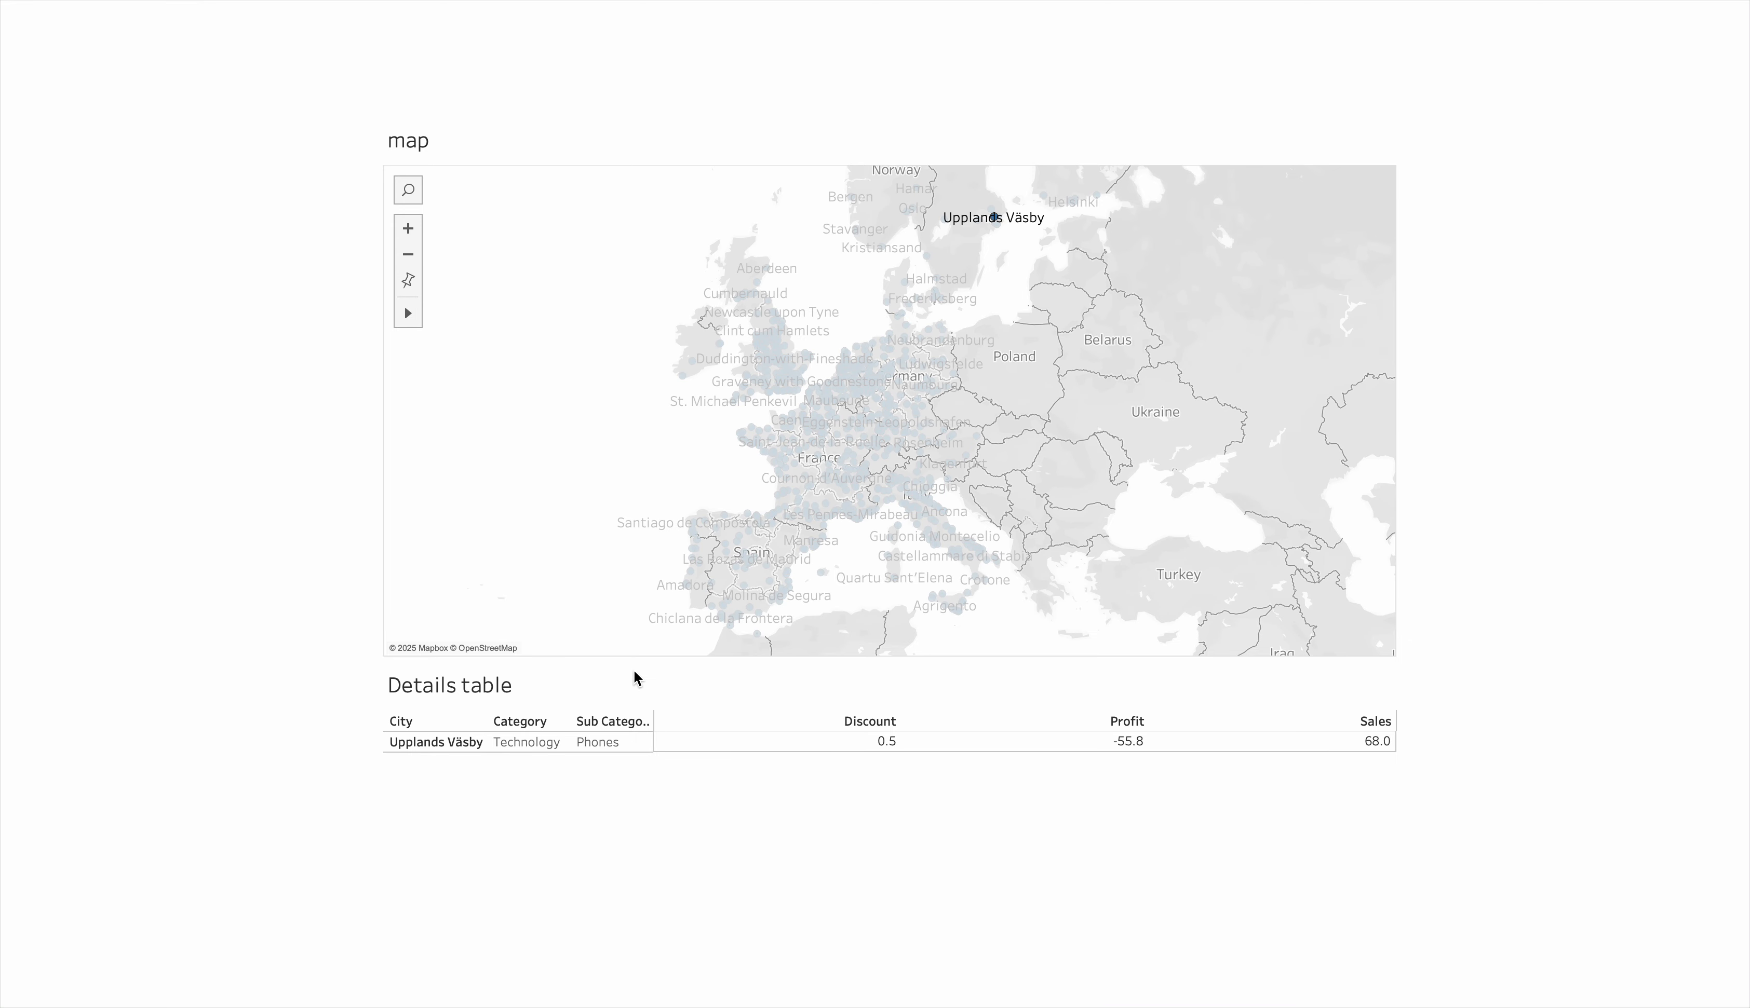
{"action": "mouse_move", "coordinate": [840, 737]}
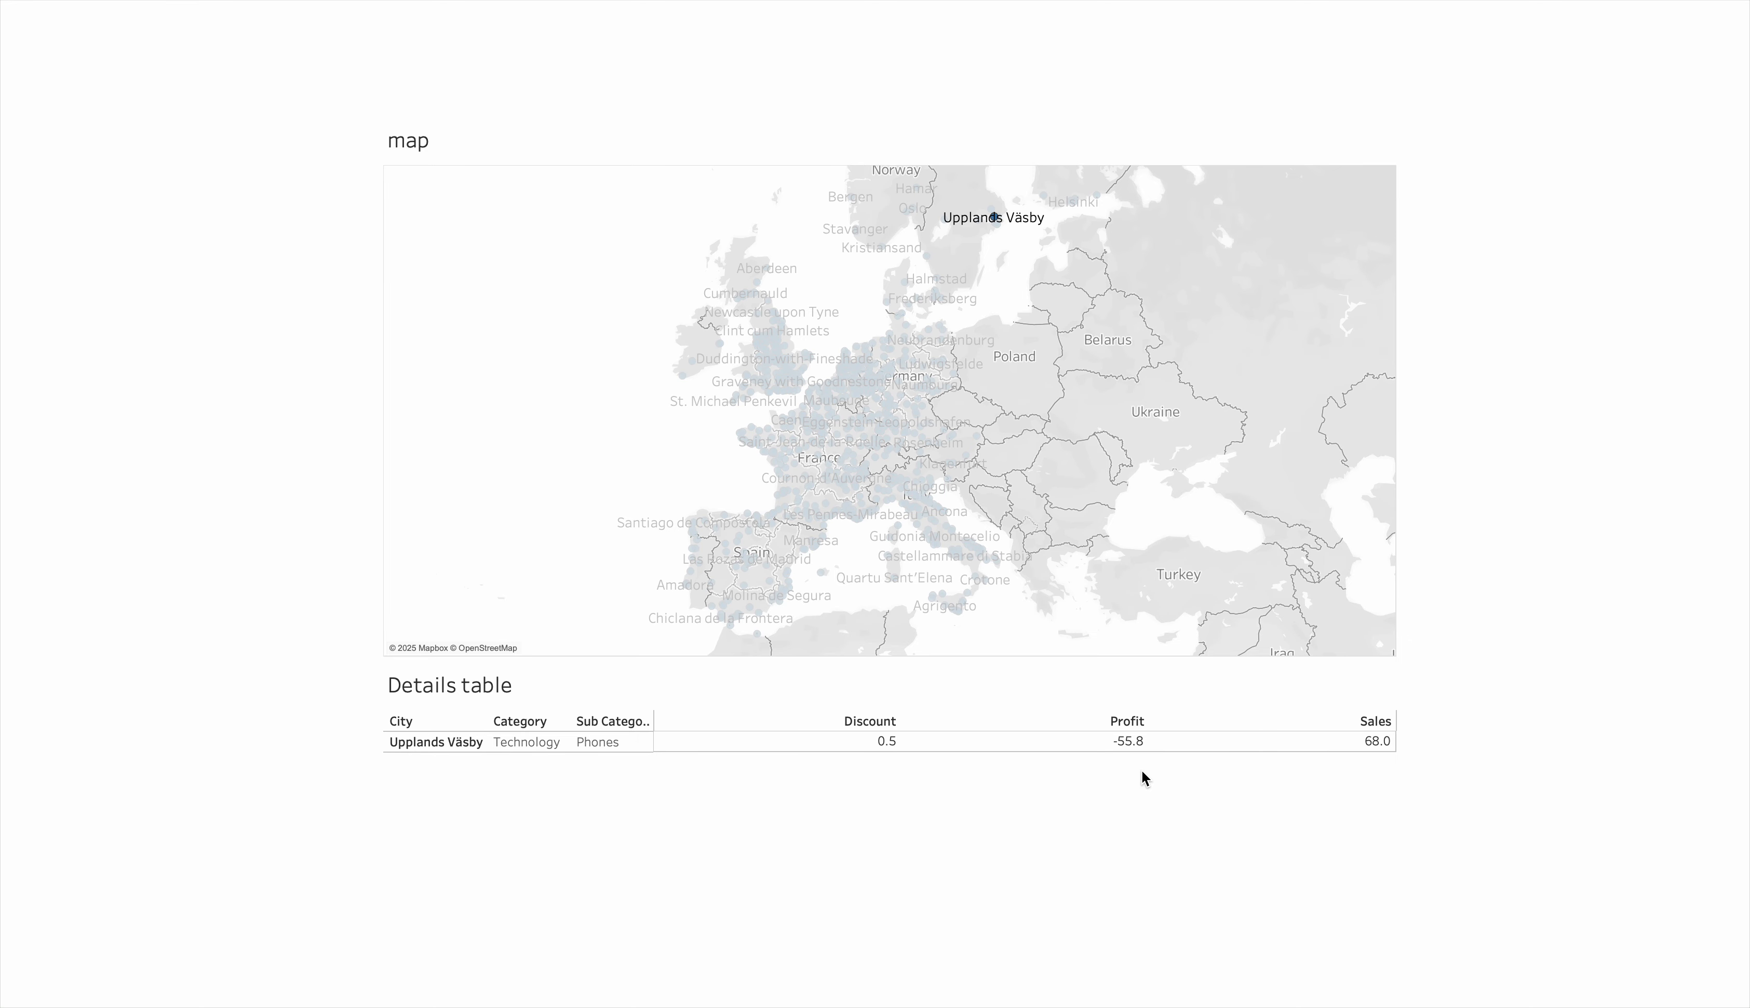
{"action": "left_click", "coordinate": [851, 197], "text": "ctrl"}
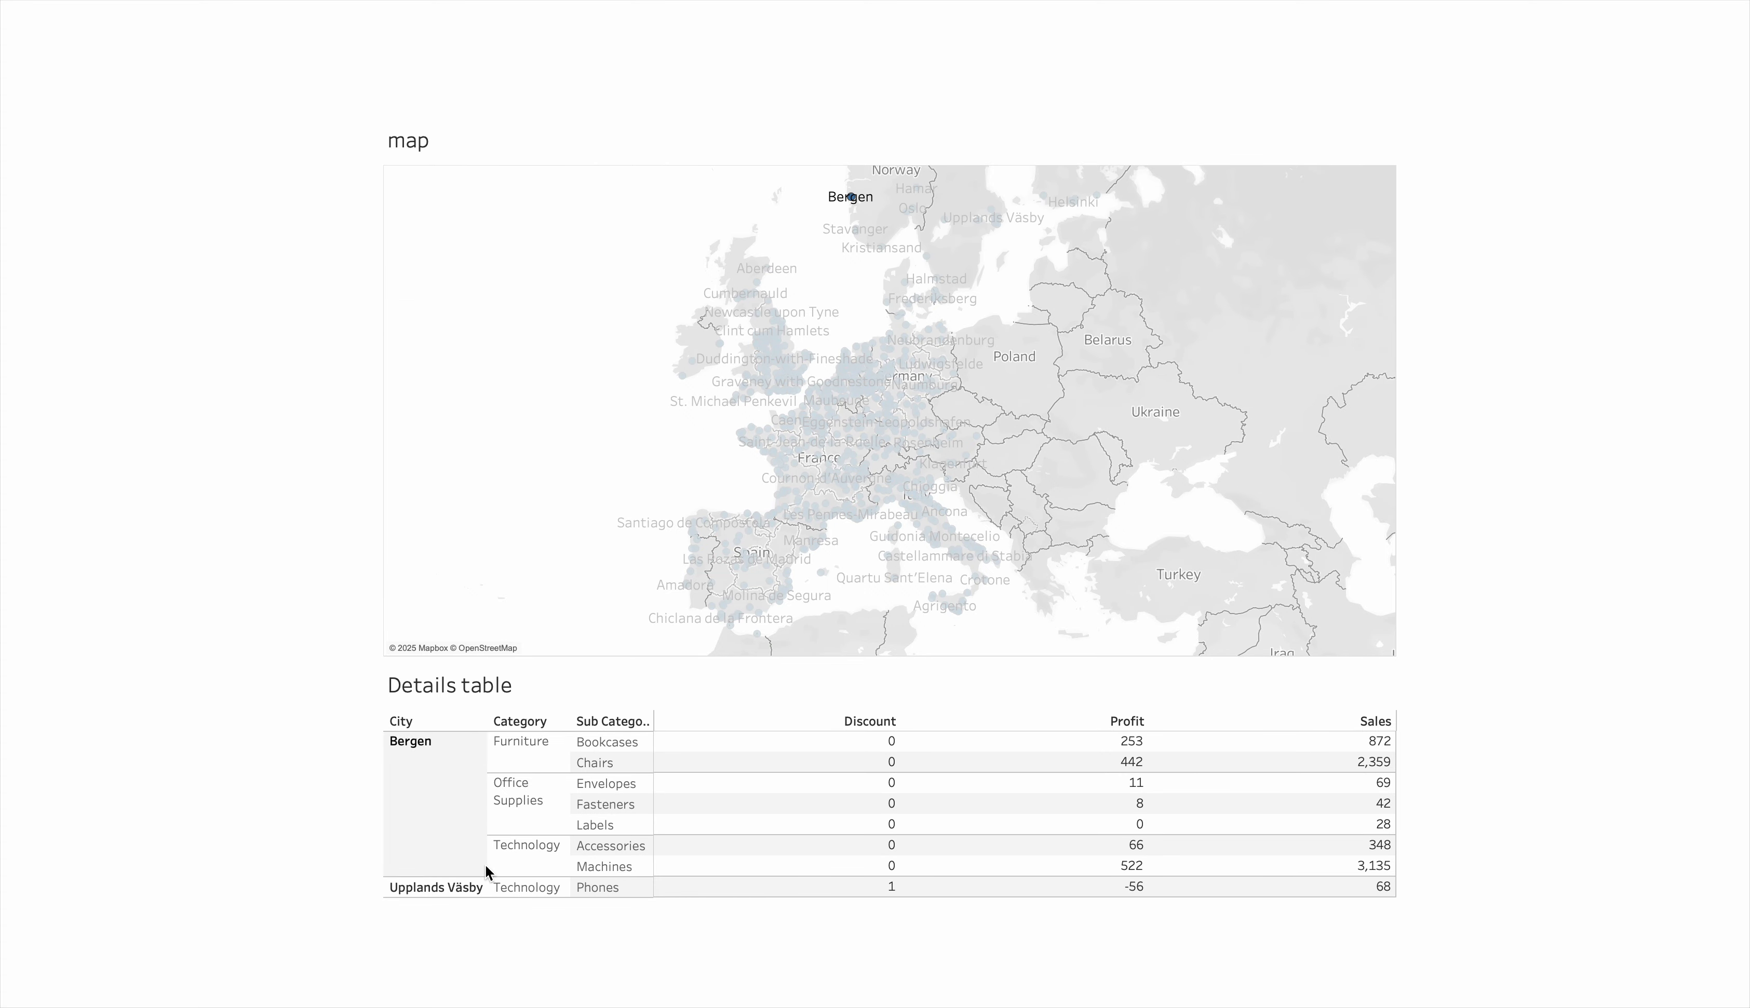
{"action": "mouse_move", "coordinate": [1085, 891]}
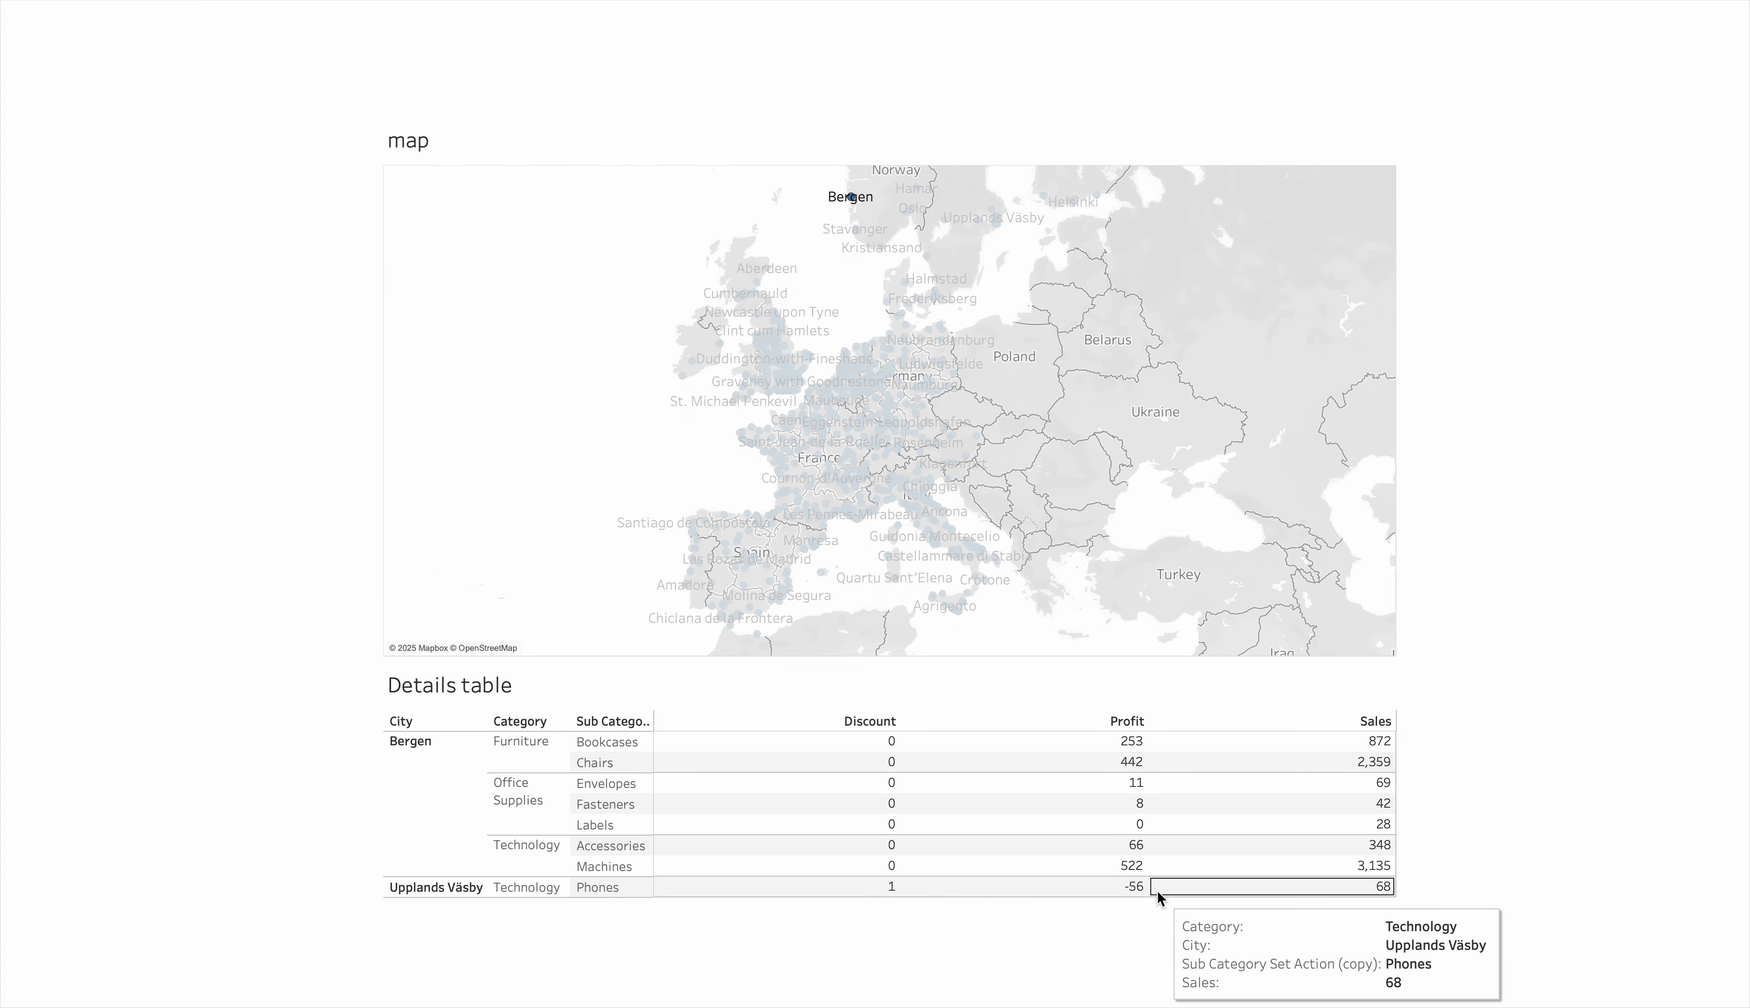
{"action": "left_click", "coordinate": [801, 381], "text": "ctrl"}
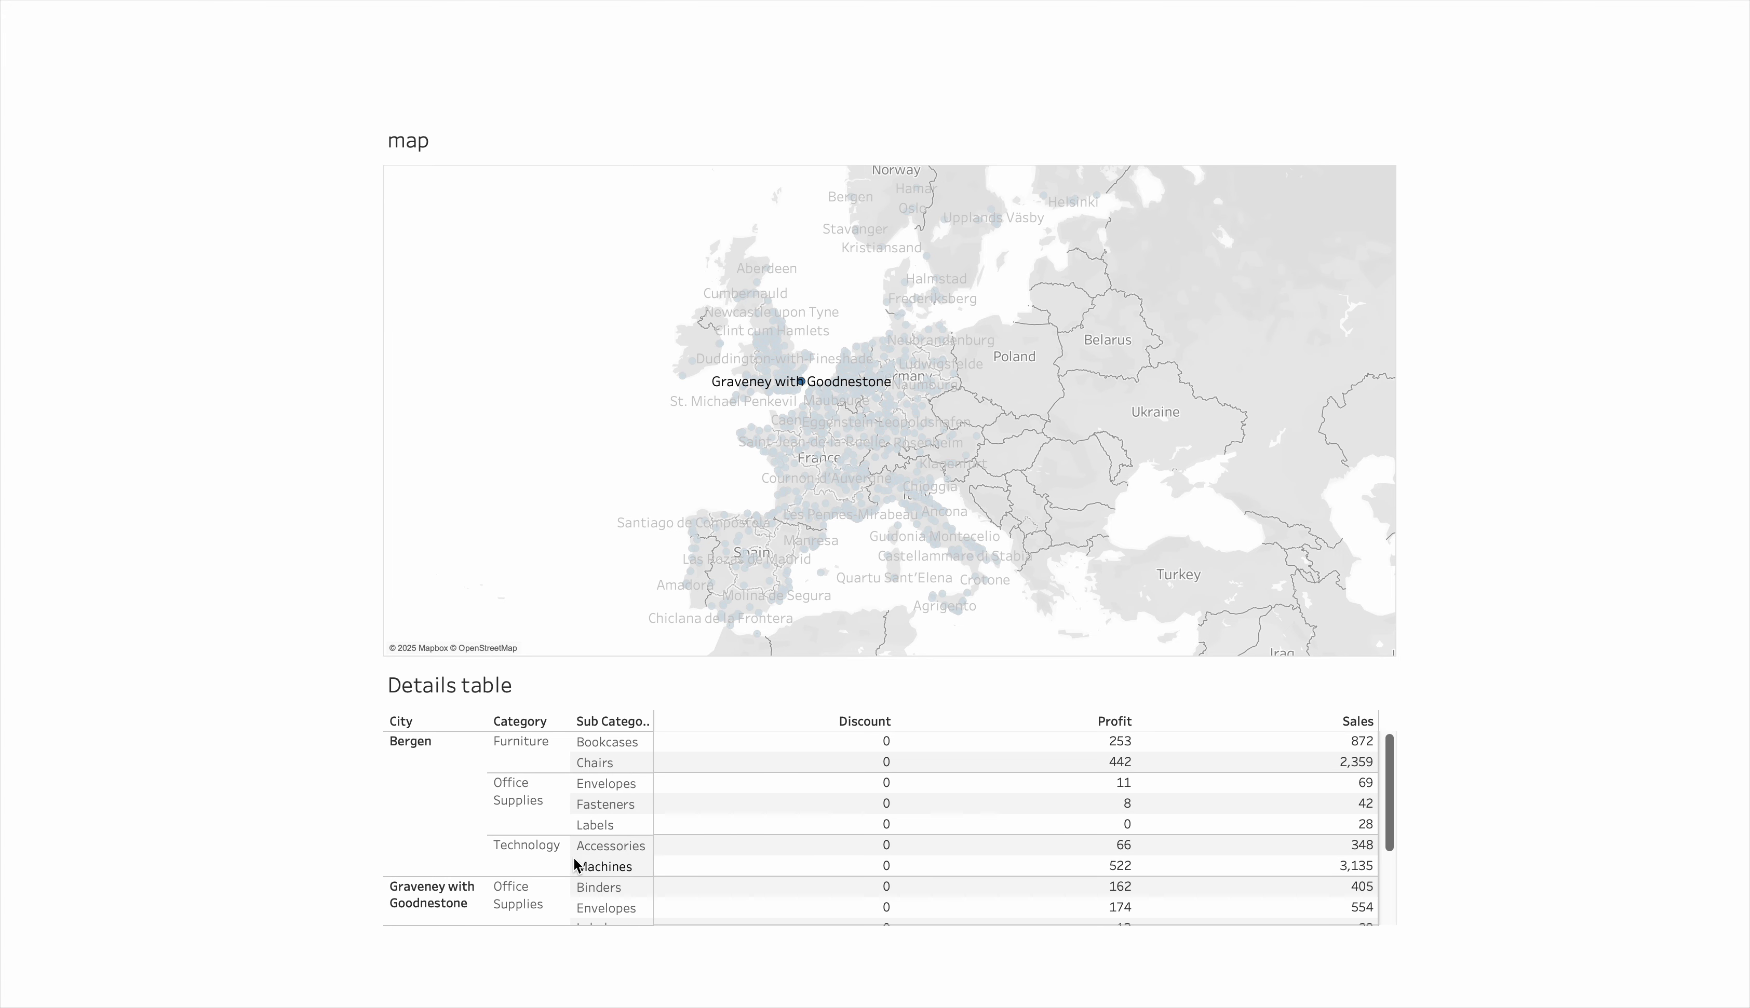
{"action": "scroll", "coordinate": [556, 868], "scroll_direction": "down", "scroll_amount": 3}
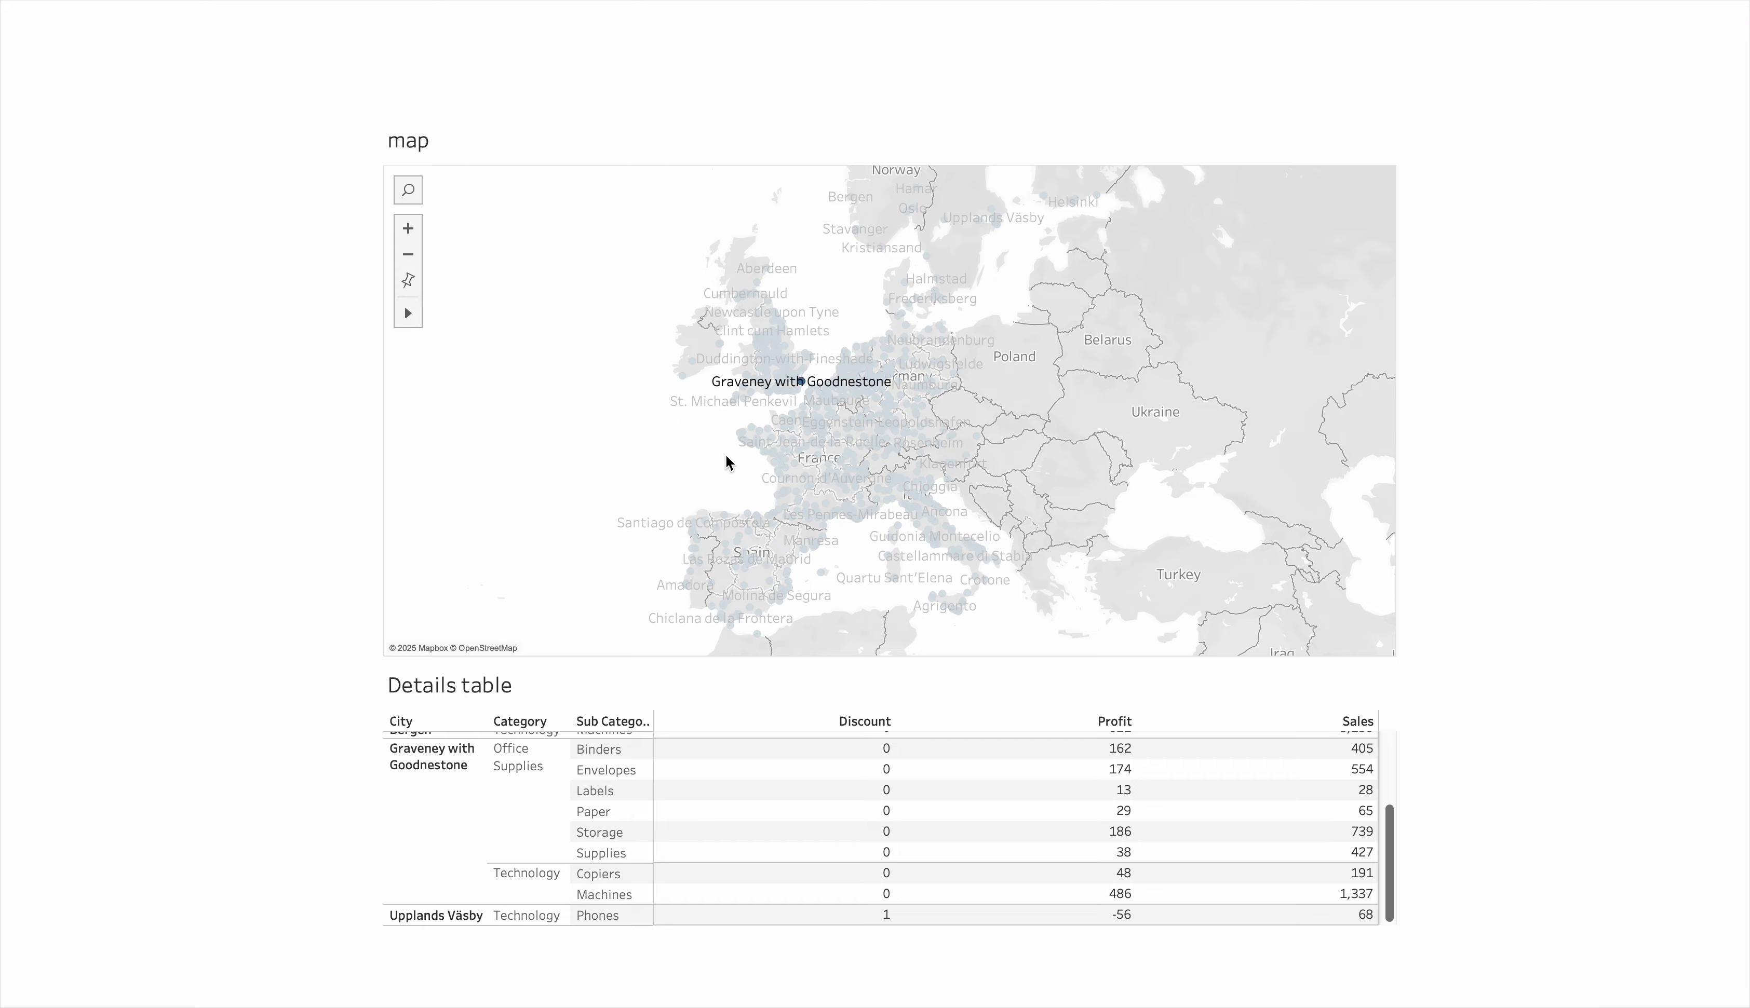
Step: Add Saint-Jean-de-la-Ruelle and Las Rozas de Madrid from the map, and clear the selection to empty the Details table
{"action": "left_click", "coordinate": [779, 439], "text": "ctrl"}
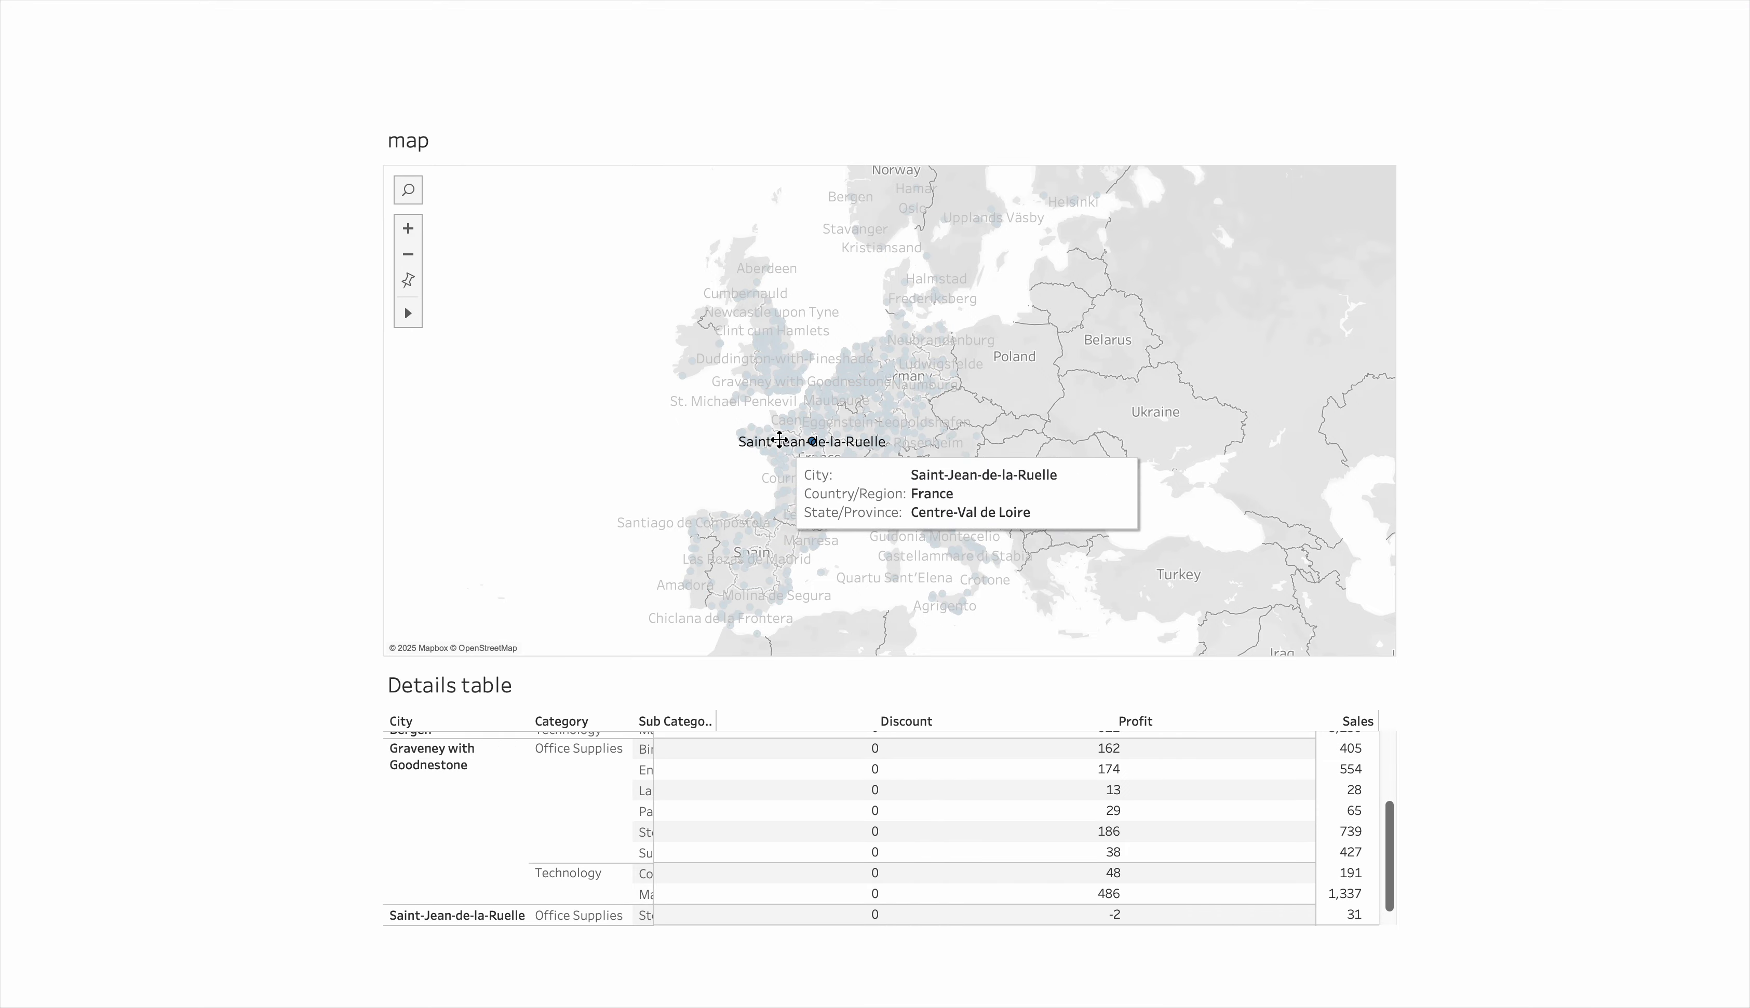
{"action": "left_click", "coordinate": [748, 566]}
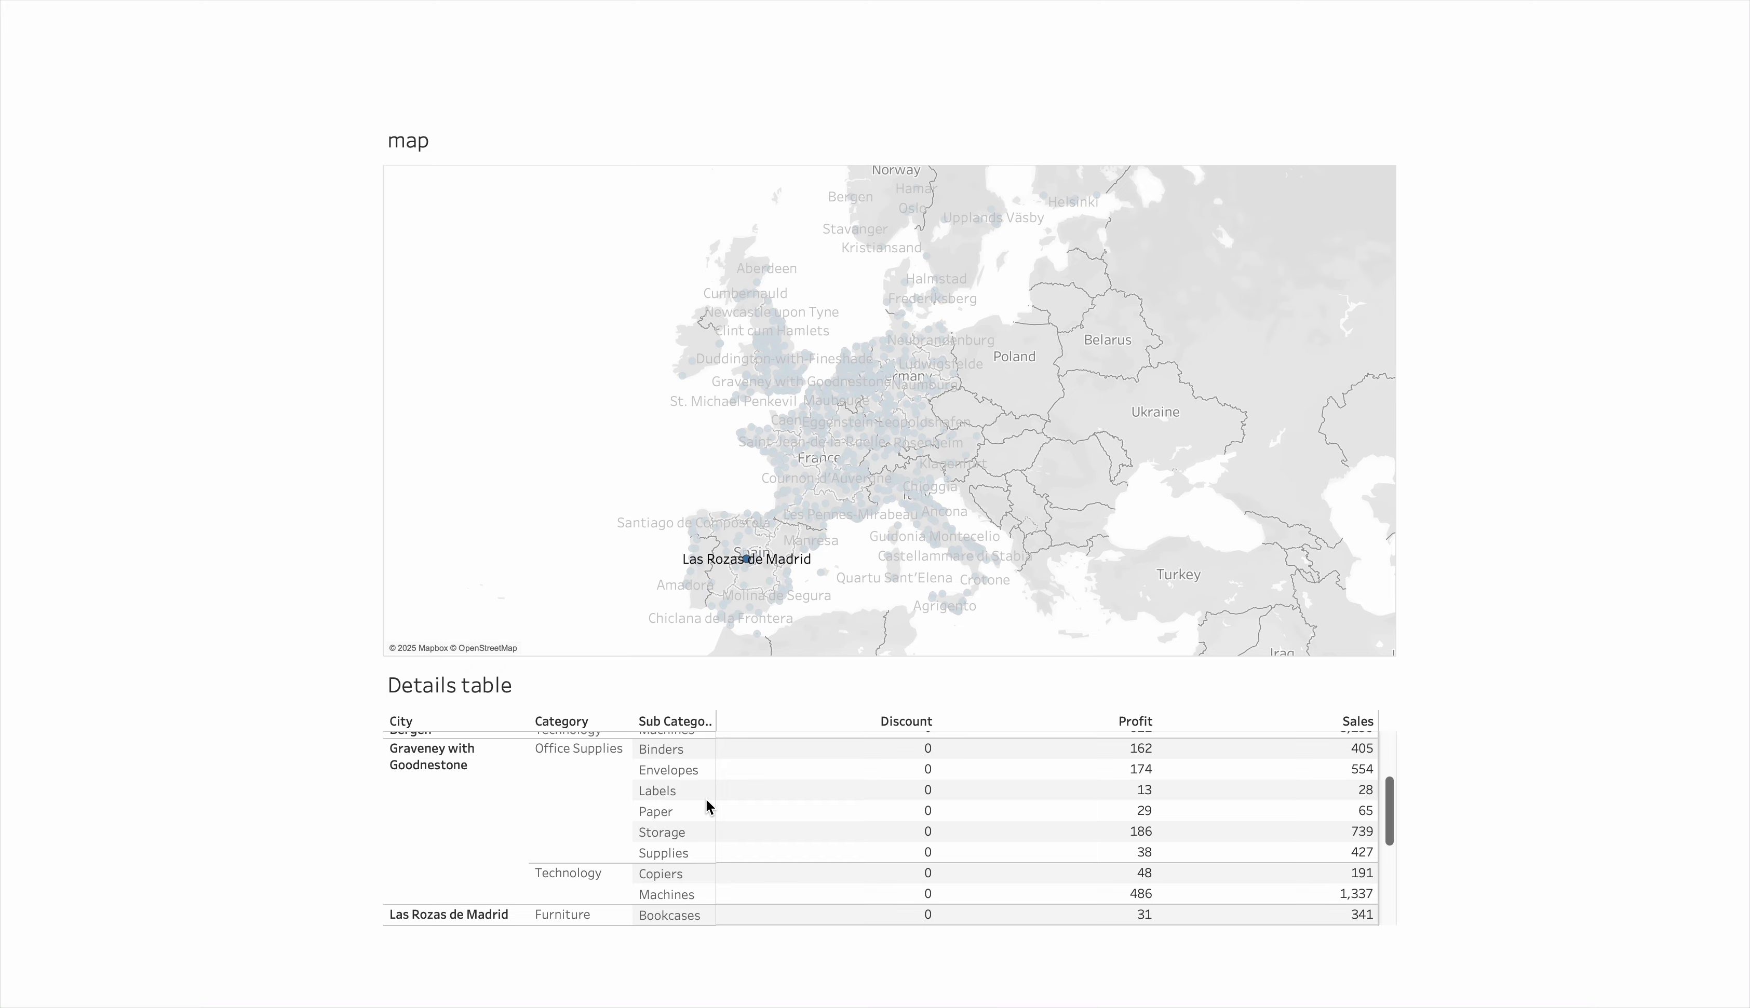
{"action": "scroll", "coordinate": [712, 888], "scroll_direction": "down", "scroll_amount": 5}
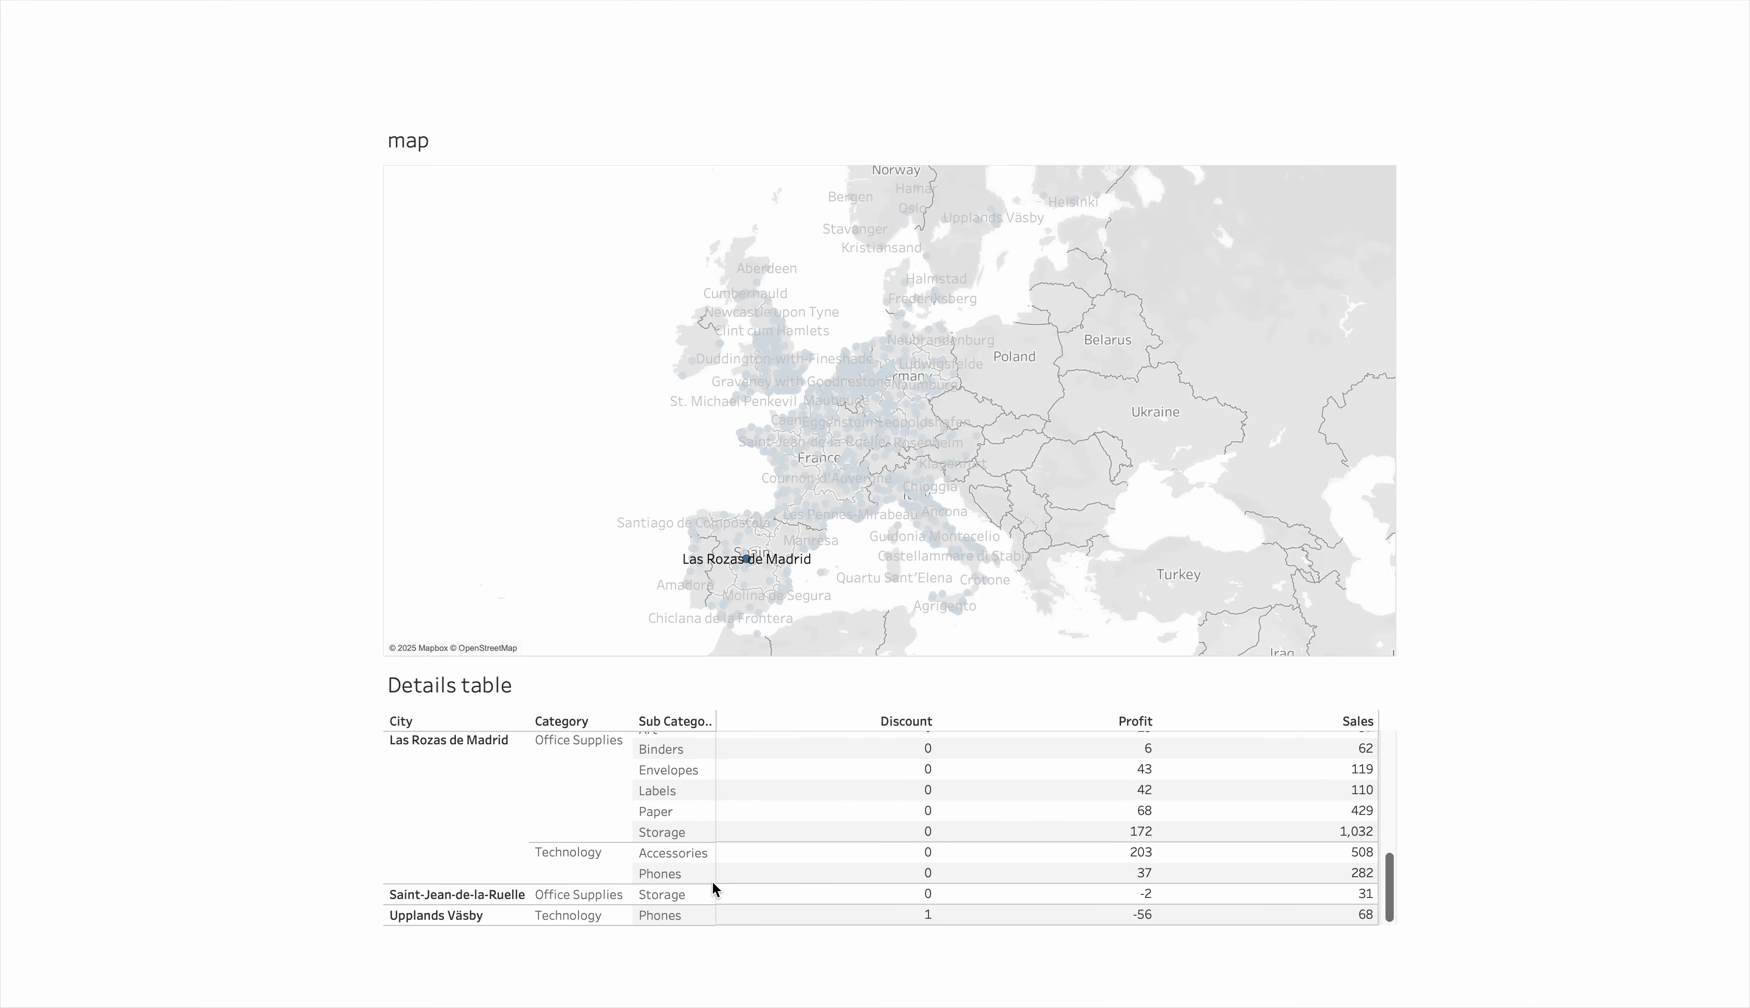
{"action": "left_click", "coordinate": [1279, 262]}
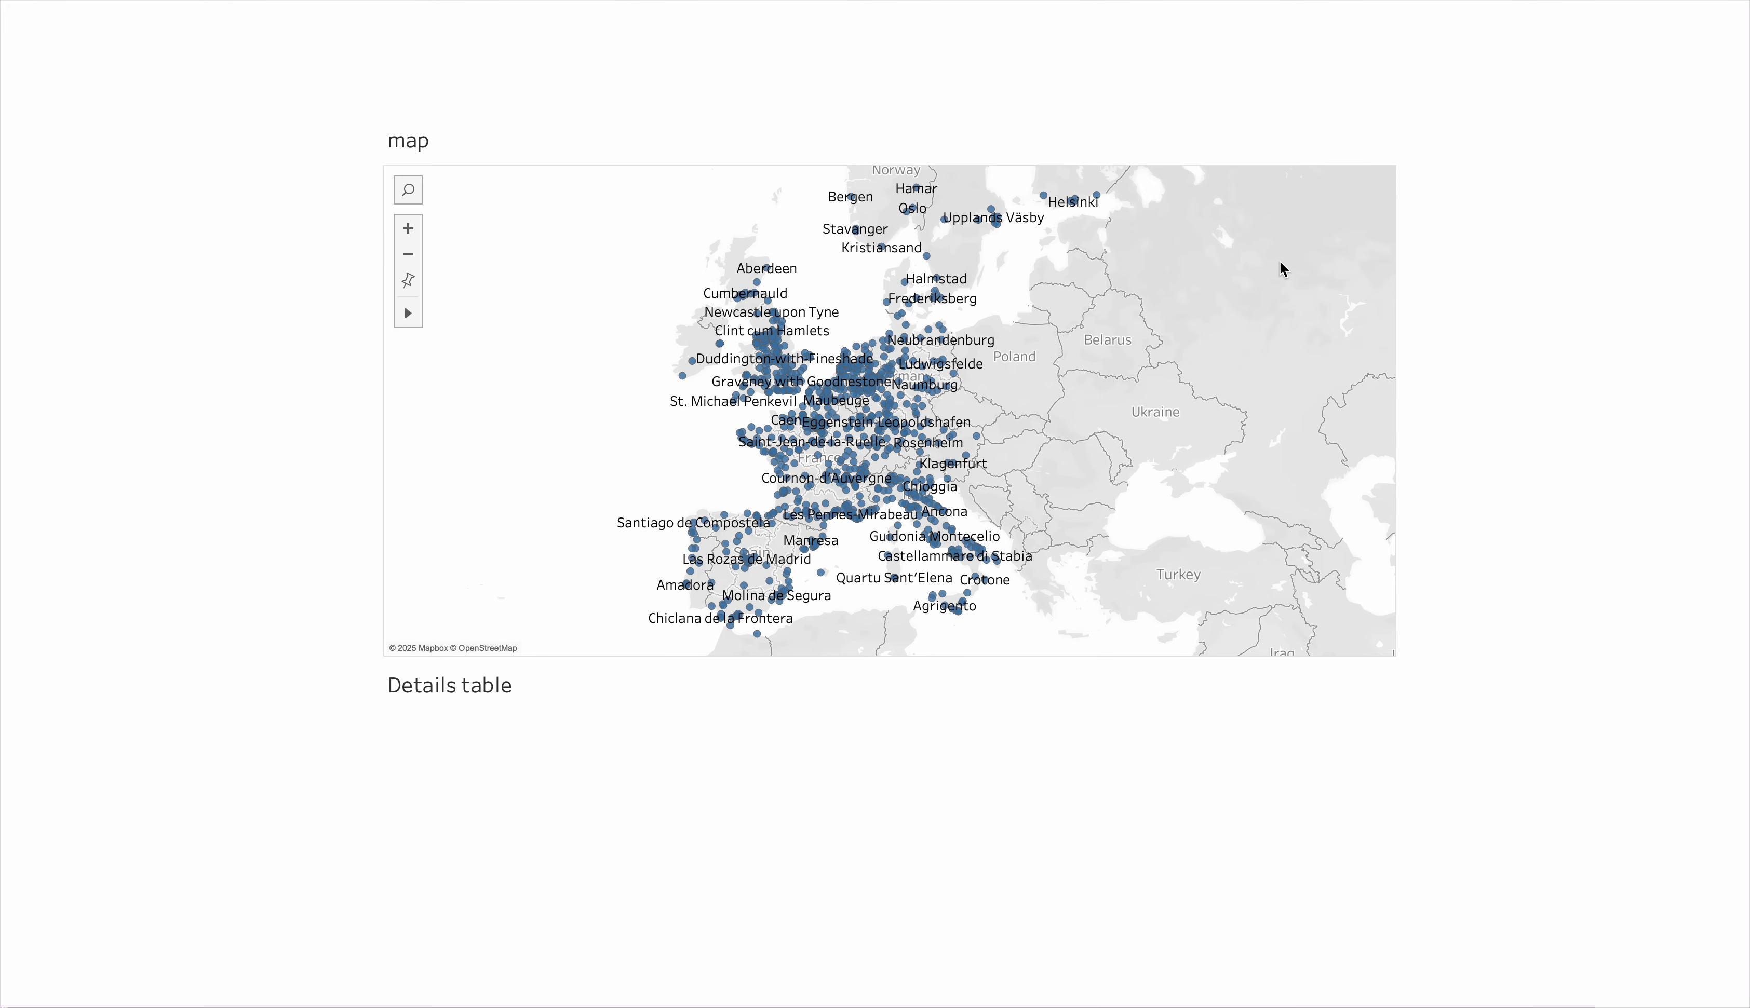